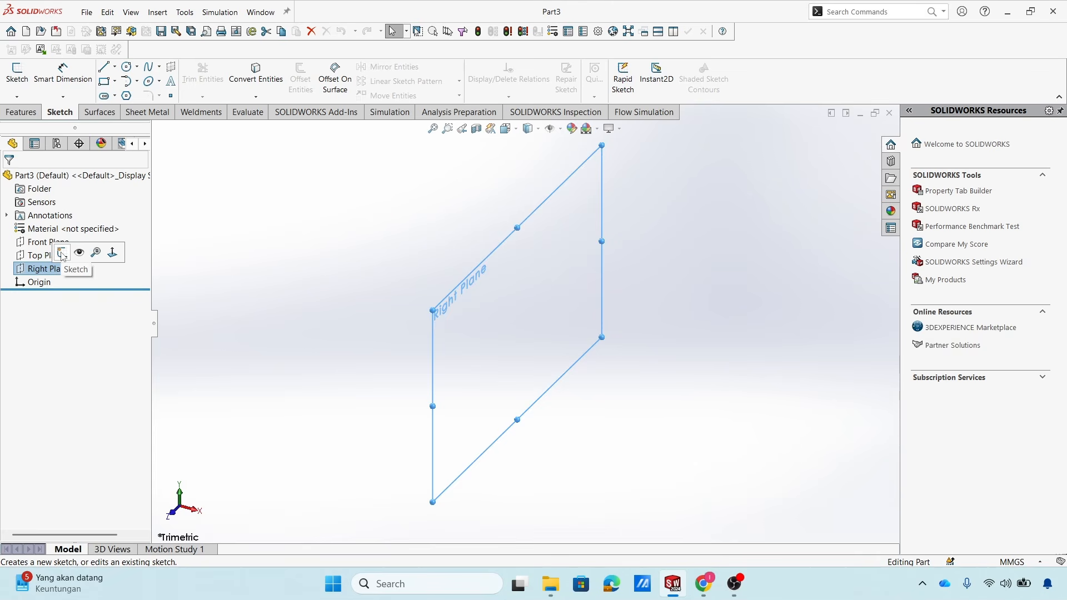
Start a sketch on the Right Plane and draw a circle about 91 mm in diameter centred on the origin.
click(61, 254)
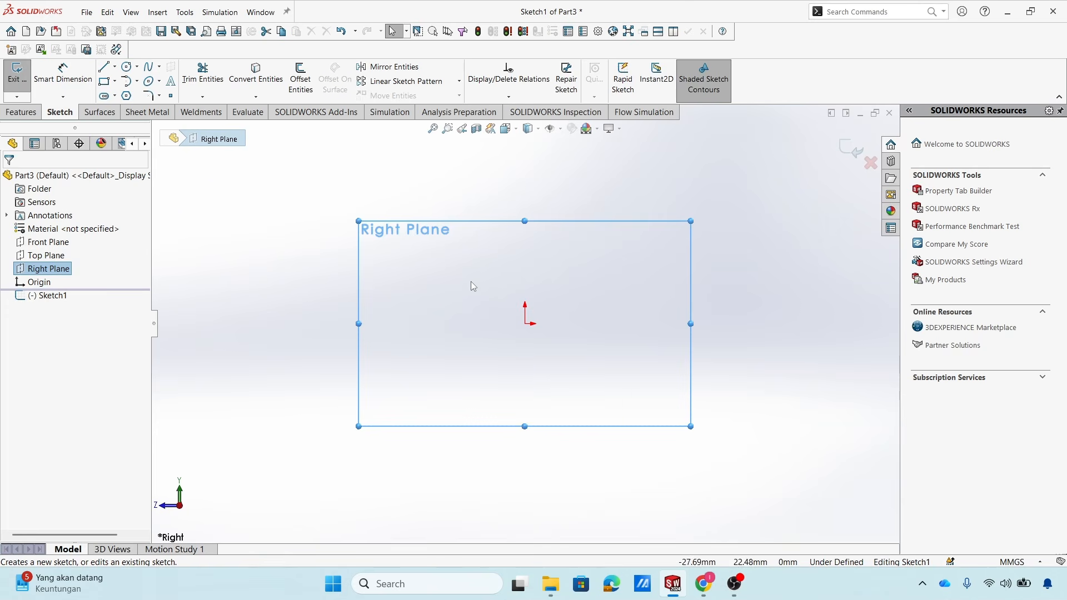
click(127, 68)
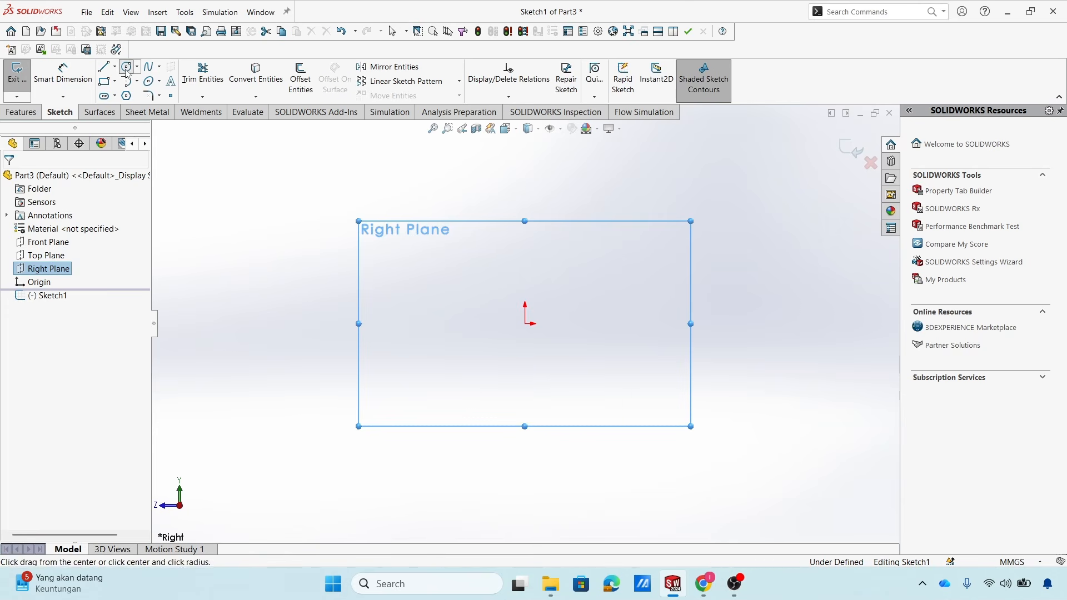
click(525, 324)
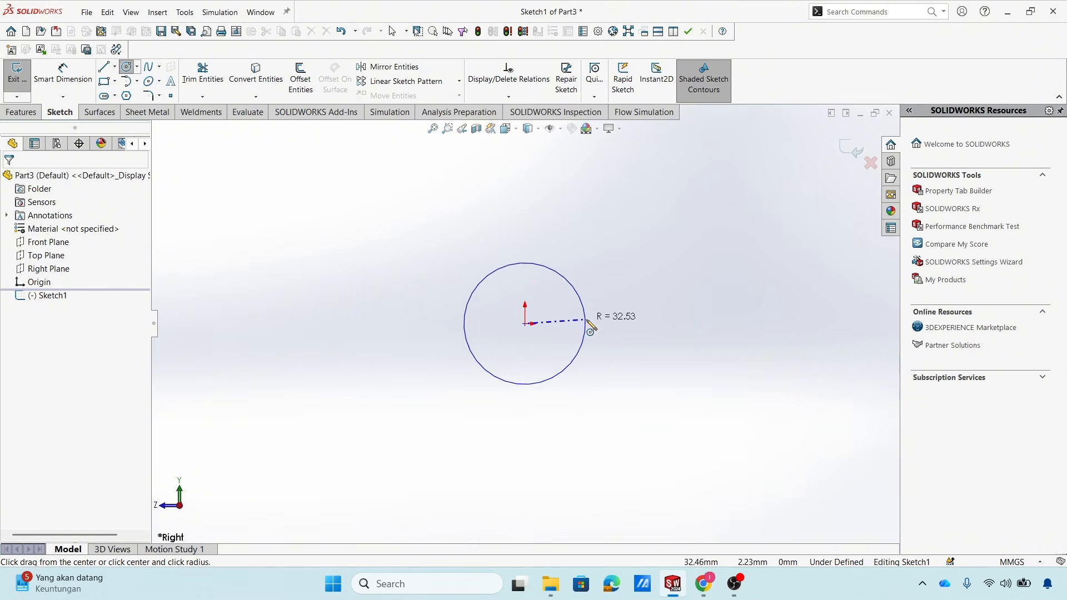
click(615, 320)
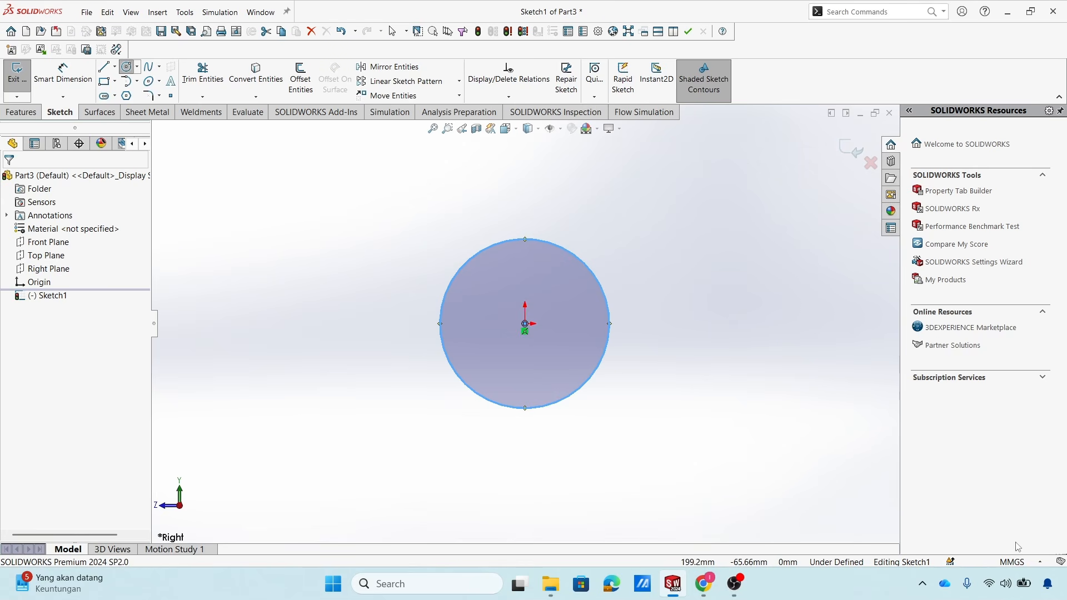
click(1025, 563)
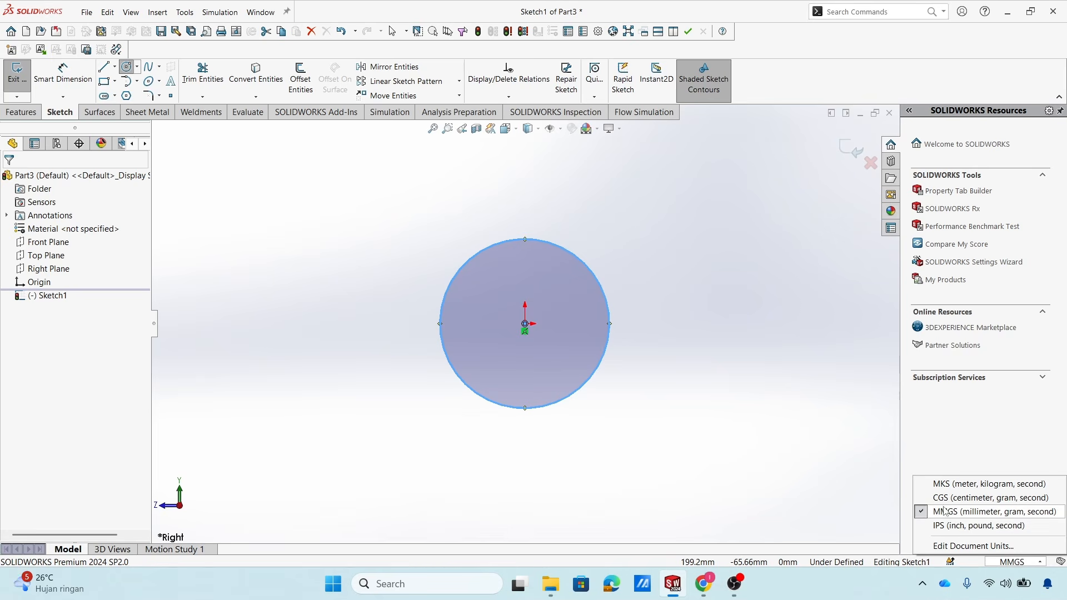
click(862, 500)
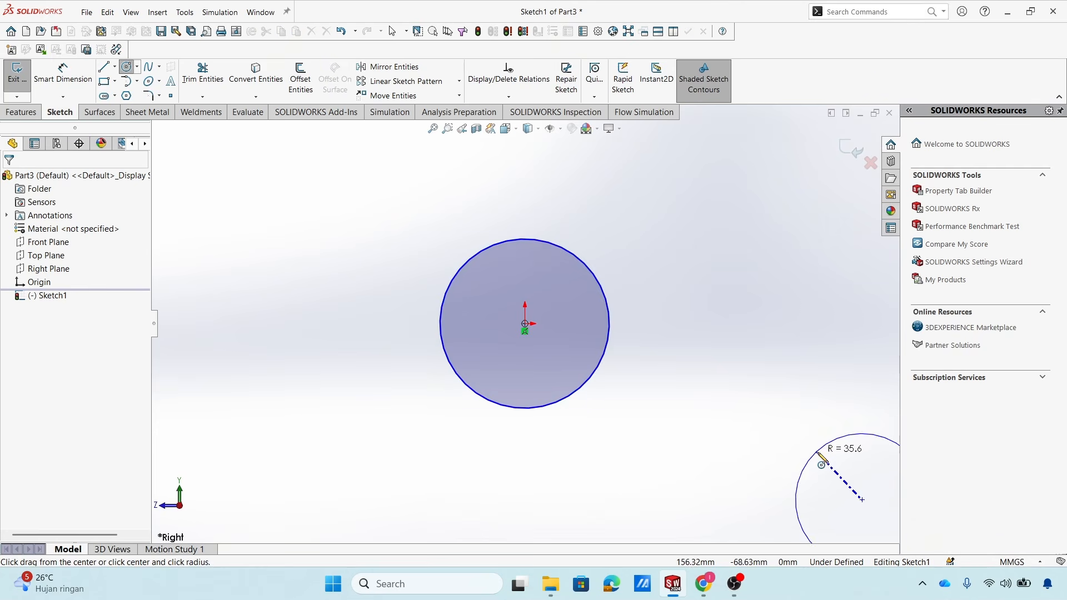
key(Escape)
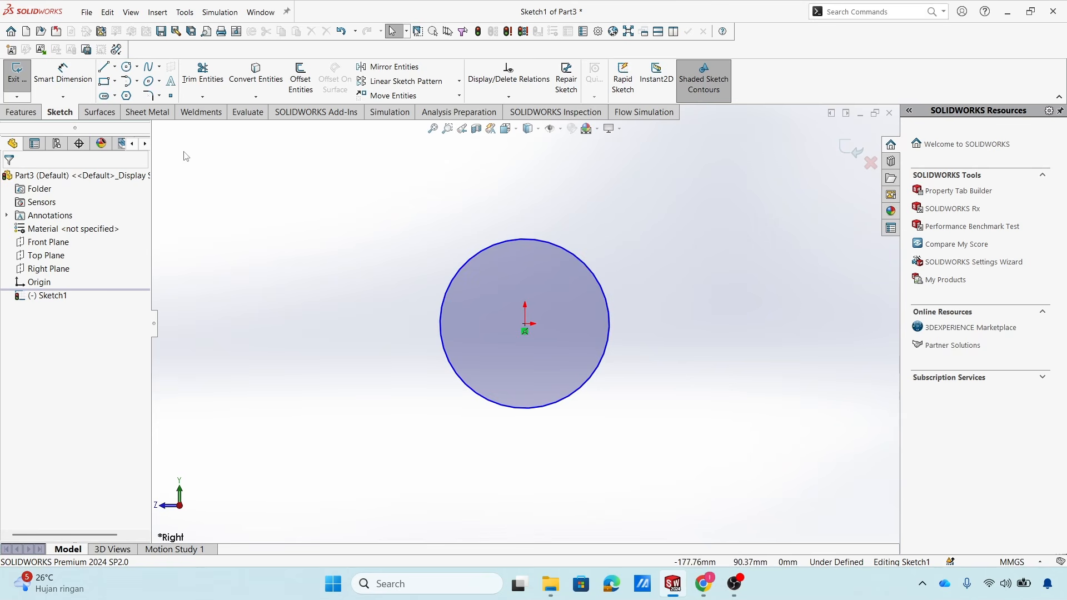
Dimension the circle's diameter and set it to 6.35 mm, following the pipe specification in the Canva slide.
click(69, 82)
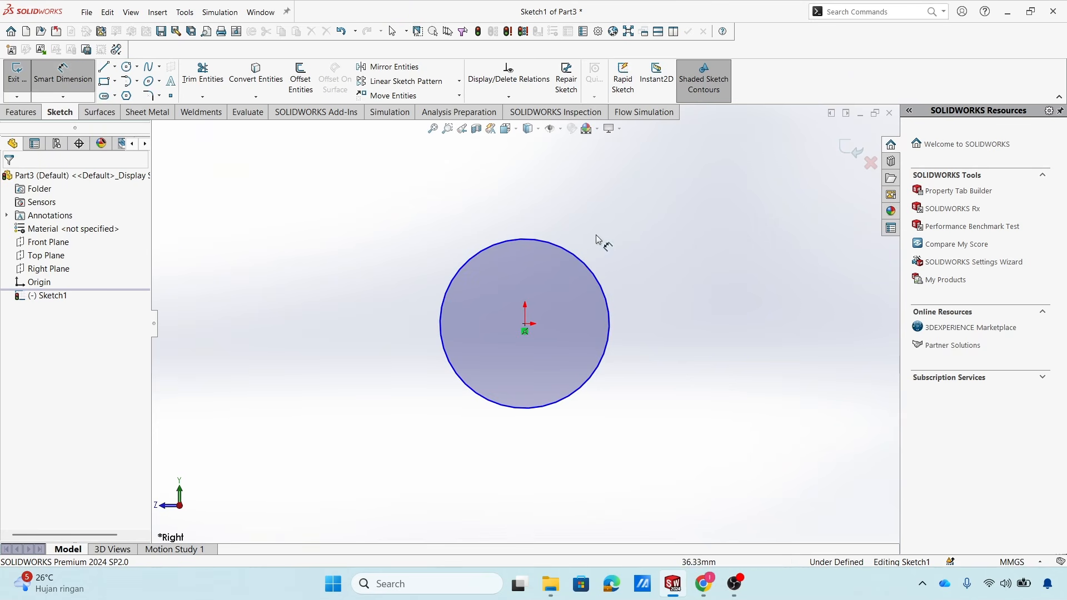
click(612, 349)
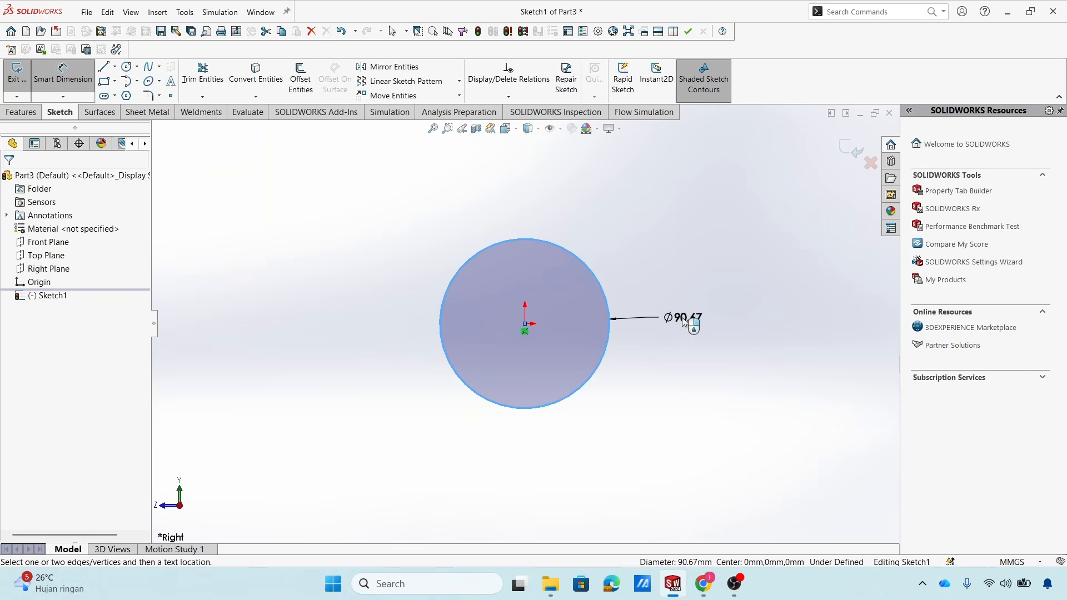
click(690, 320)
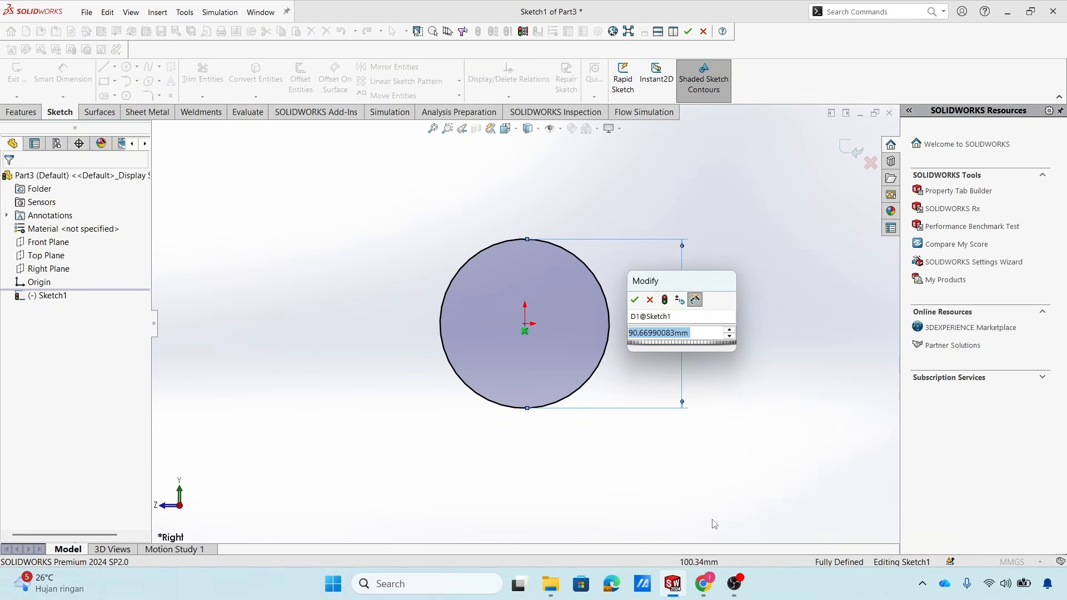
click(706, 583)
click(705, 583)
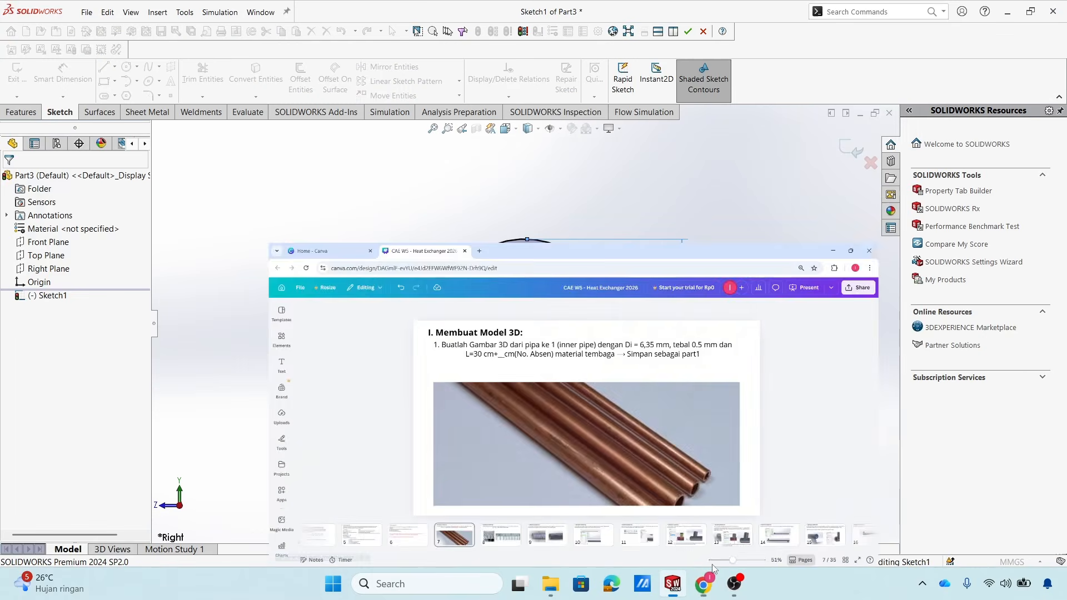
text(6.35)
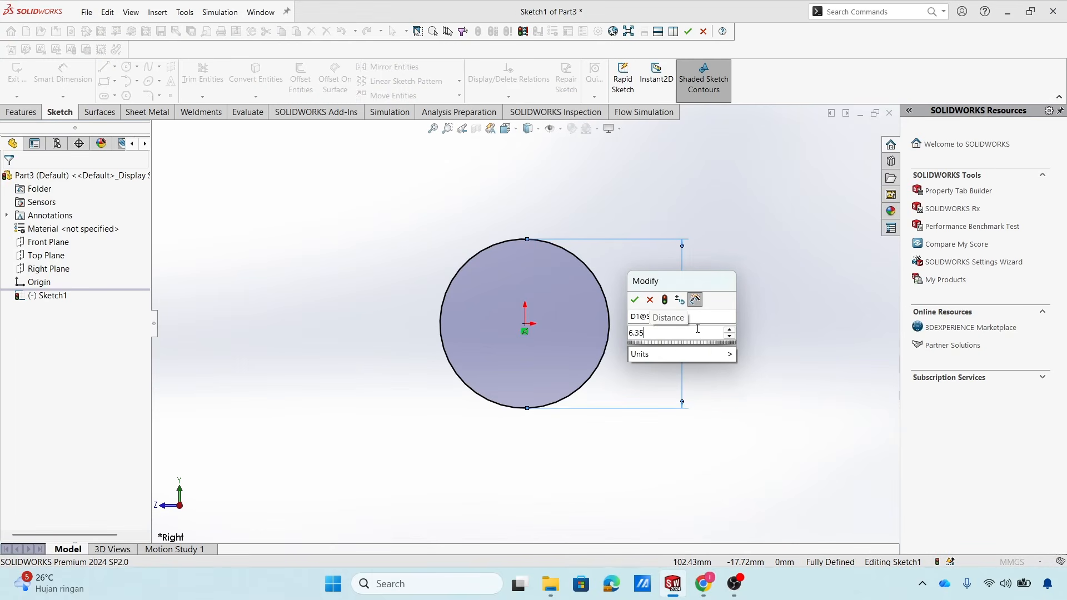
key(Return)
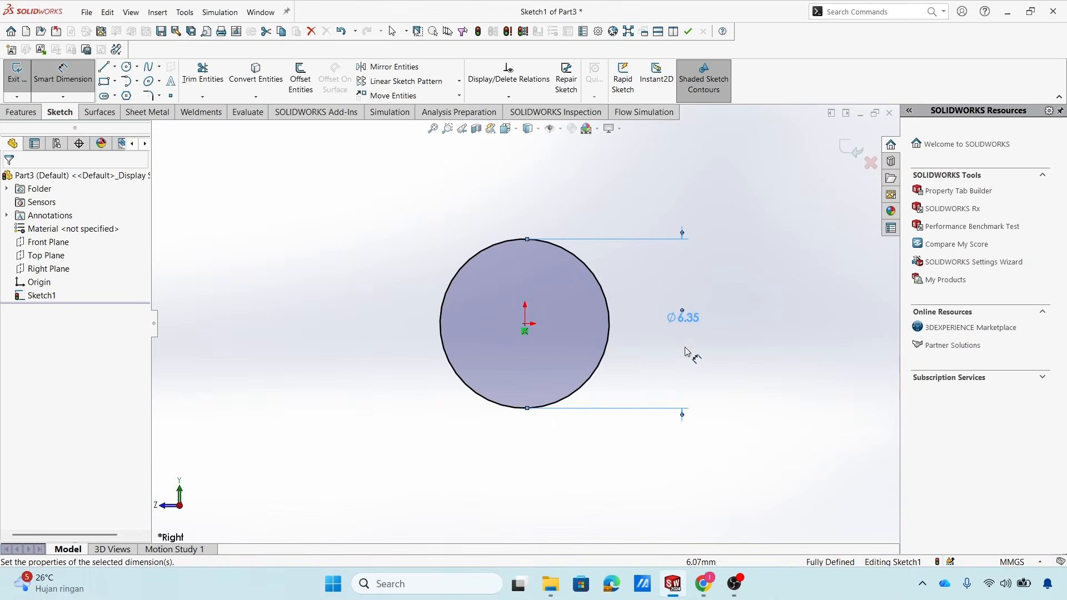
click(642, 363)
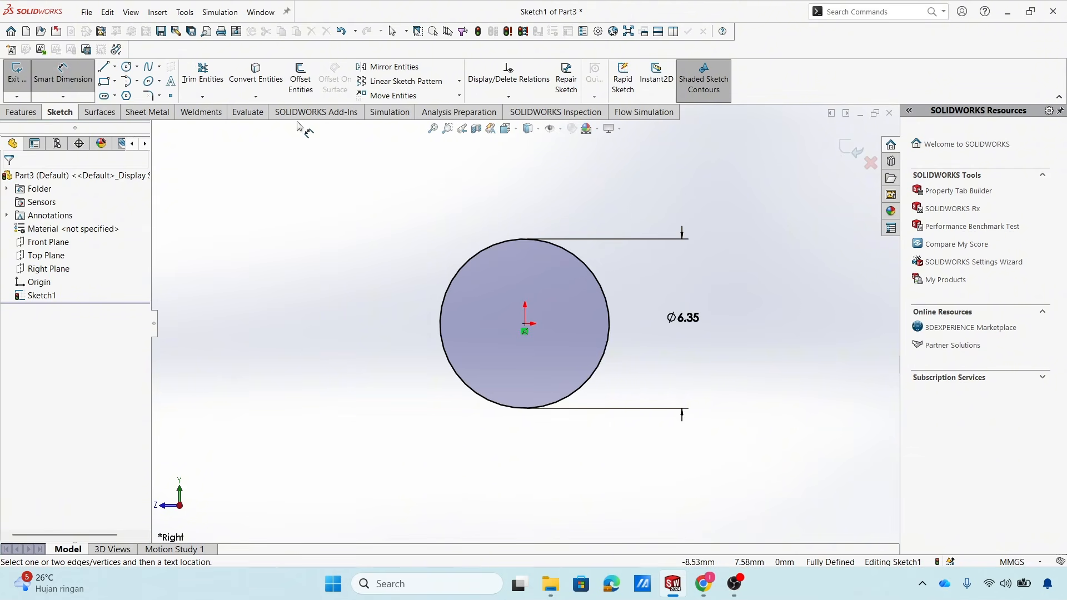
Offset the 6.35 mm circle outward by 0.5 mm to form the pipe wall profile.
click(304, 83)
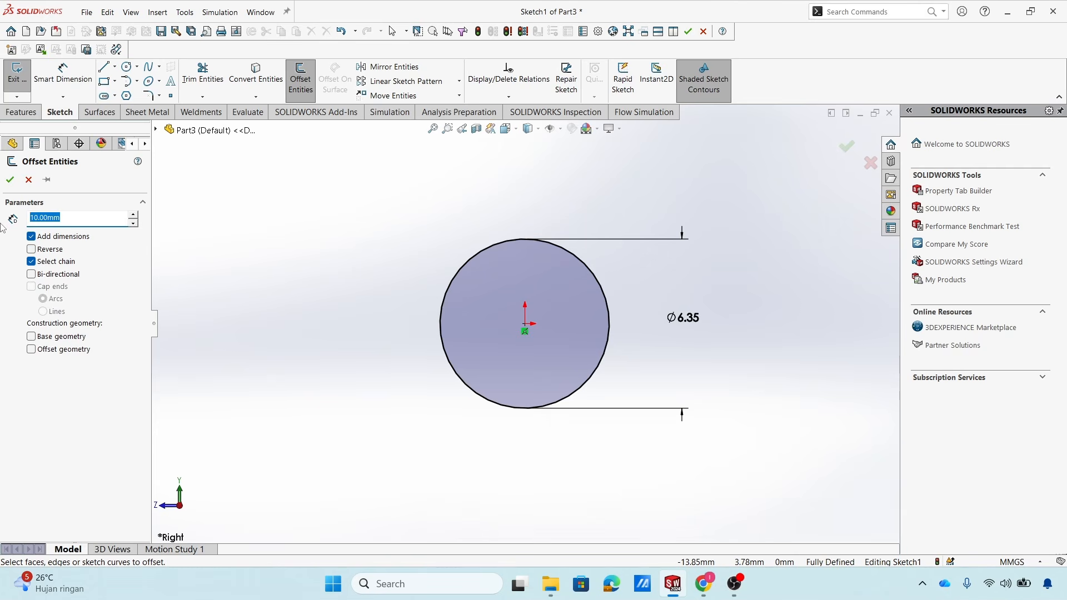
text(0.5)
click(475, 256)
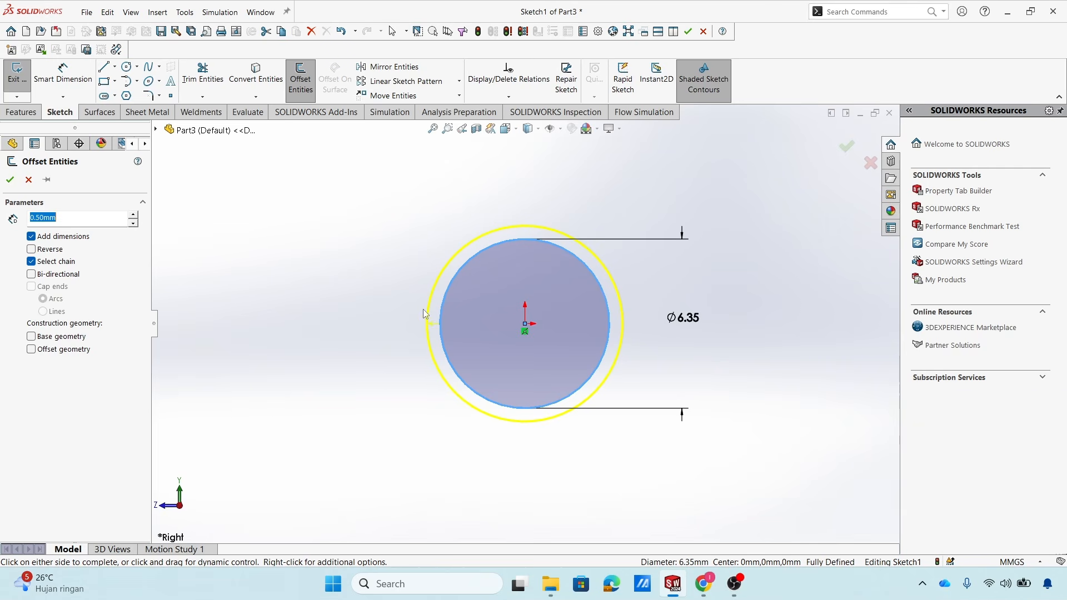
click(10, 180)
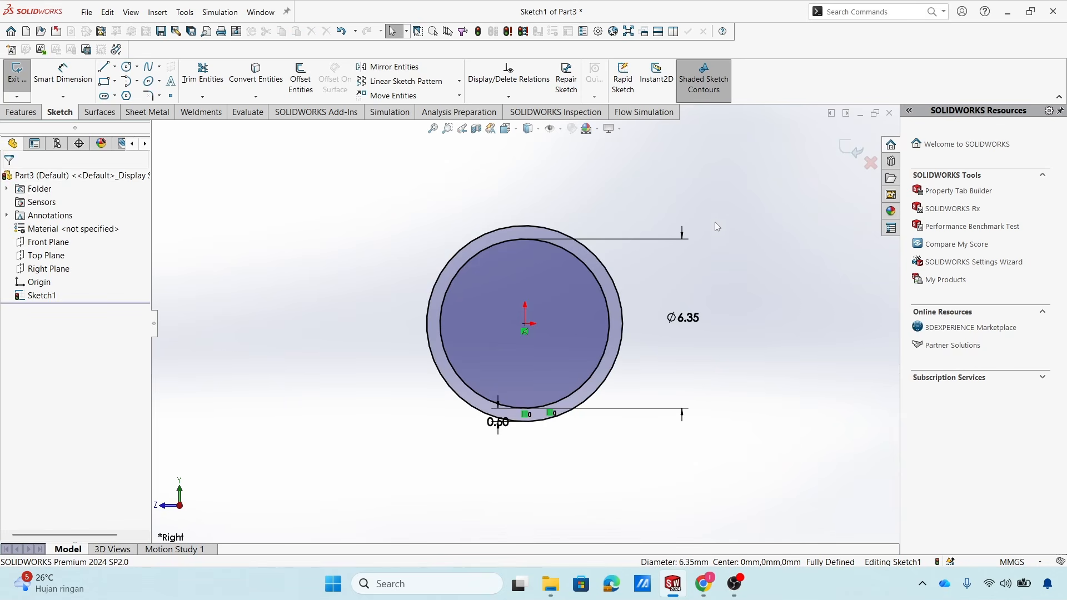
Start an Extruded Boss/Base from the ring-shaped pipe profile with a Mid Plane end condition.
mouse_move(714, 382)
middle_down()
mouse_move(676, 382)
mouse_move(690, 378)
middle_up()
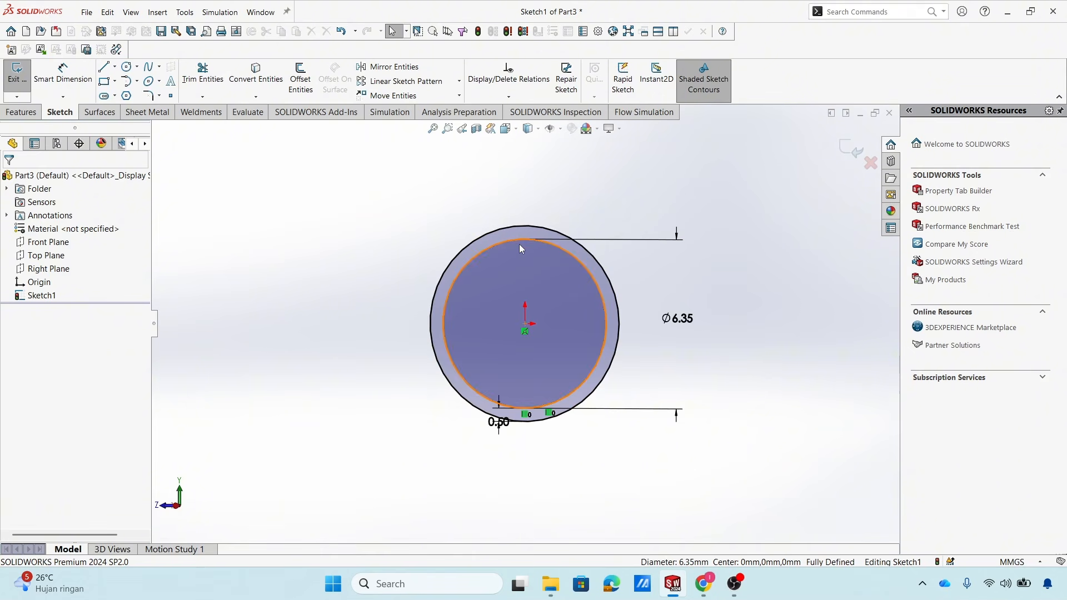
click(20, 113)
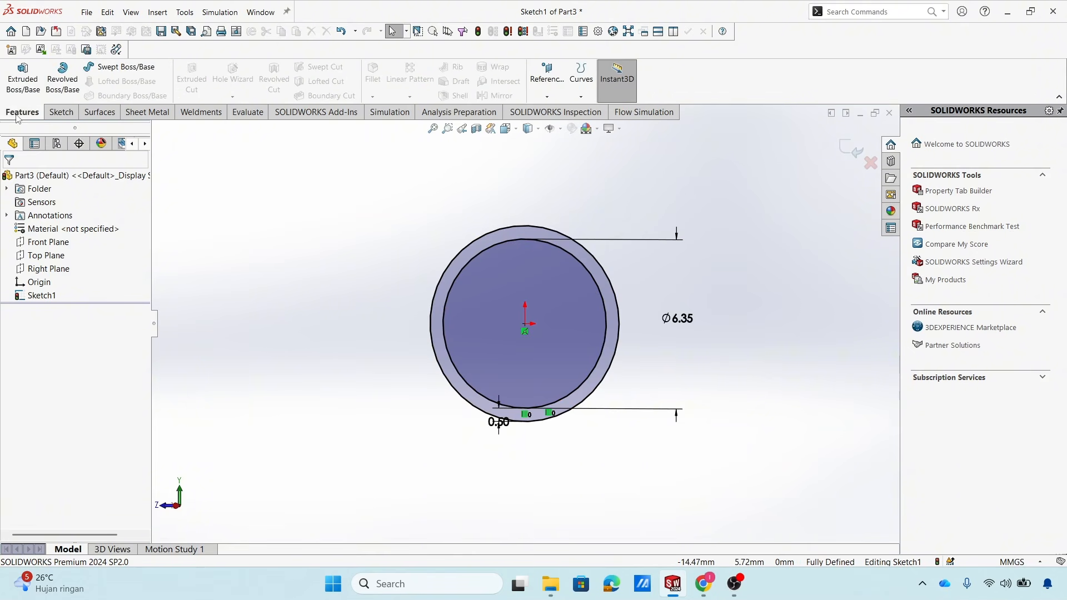
click(30, 81)
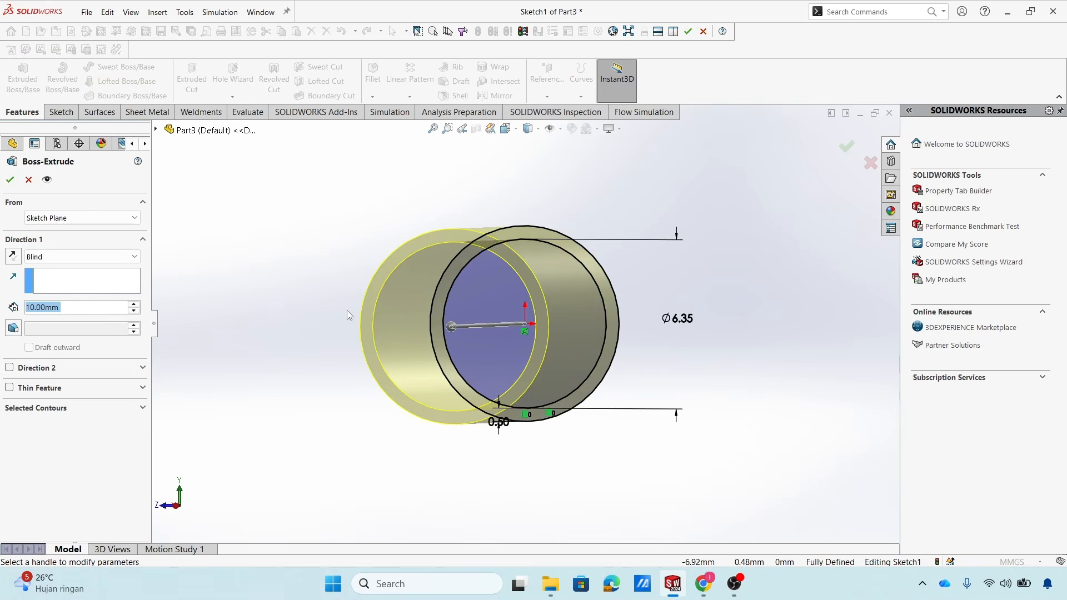
middle_drag(347, 310, 469, 345)
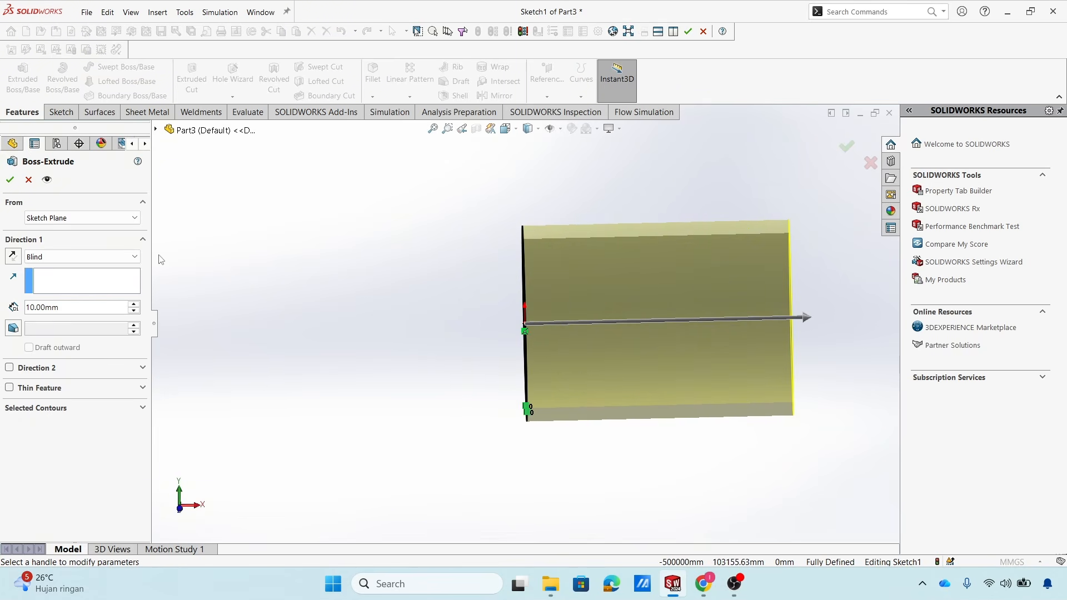
click(110, 259)
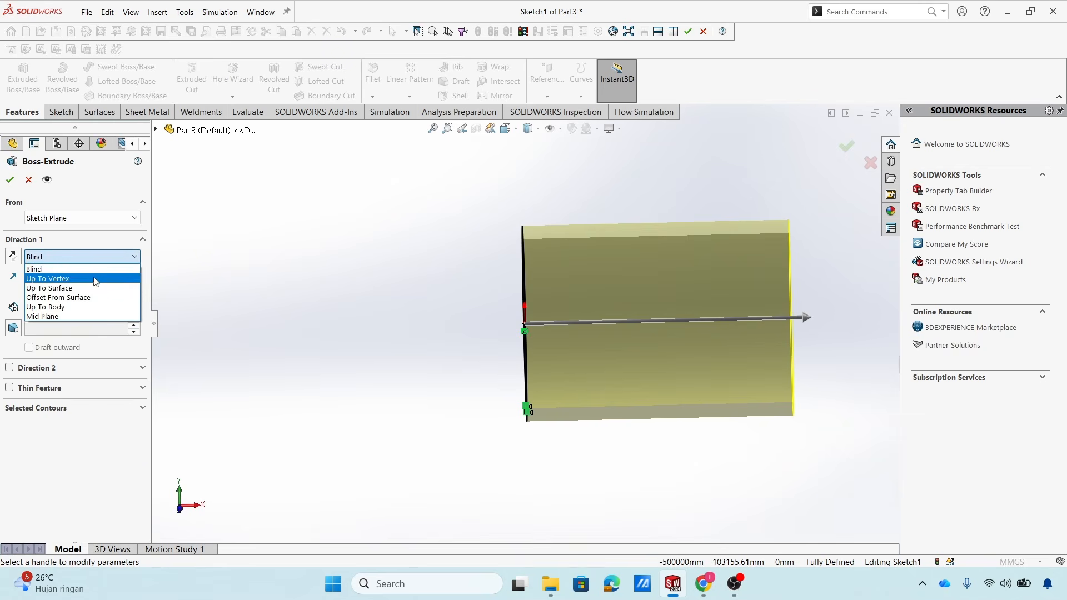
click(79, 316)
mouse_move(588, 418)
middle_down()
mouse_move(679, 423)
mouse_move(698, 405)
mouse_move(689, 411)
middle_up()
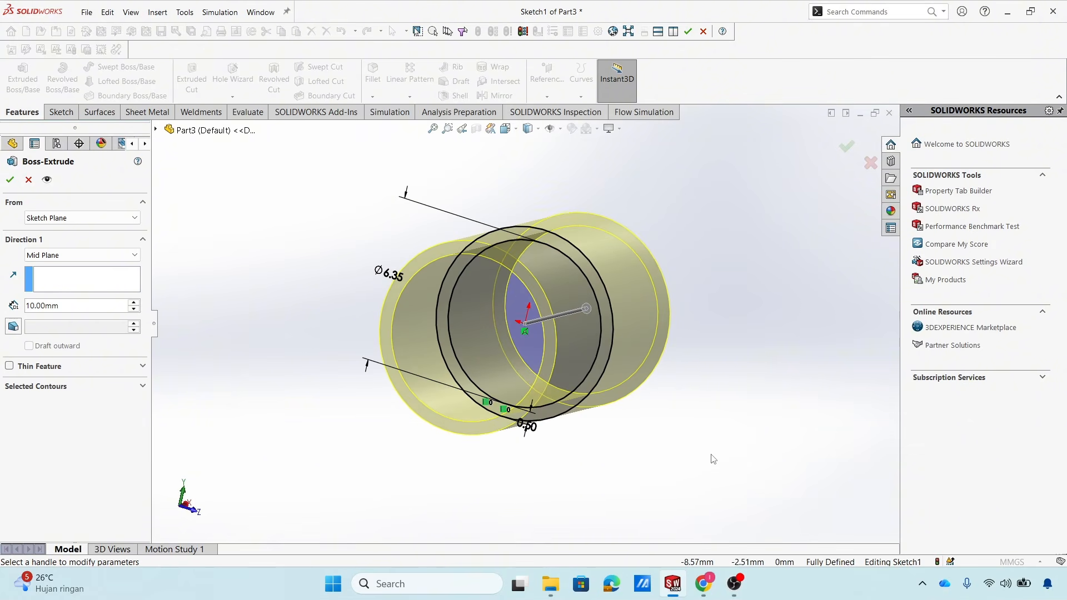
Check the pipe length in the Canva slide, set the Mid Plane extrusion depth to 300 mm and finish the feature.
click(703, 584)
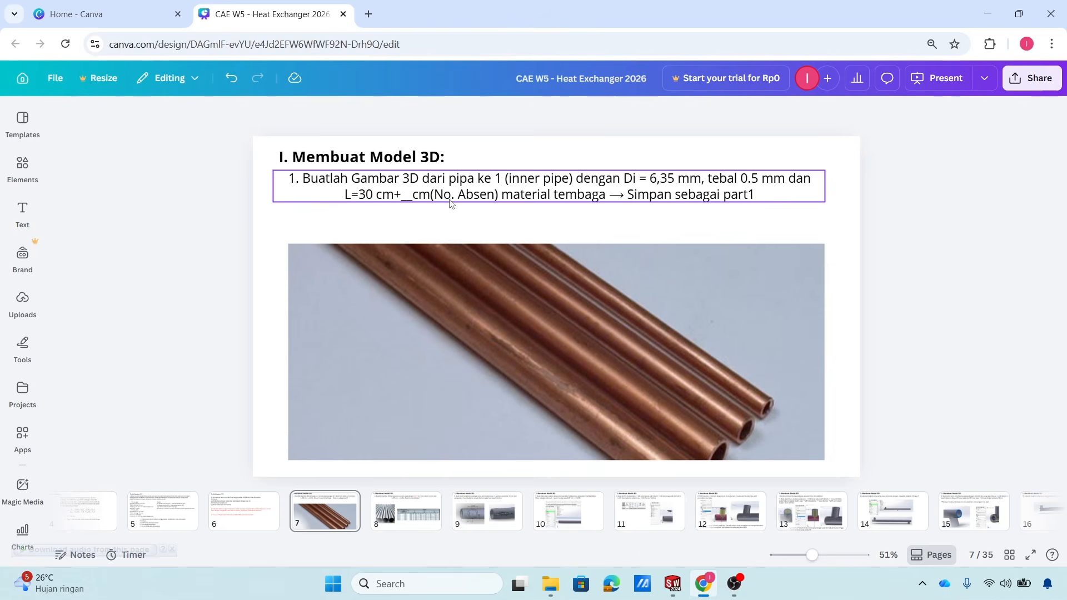
click(673, 584)
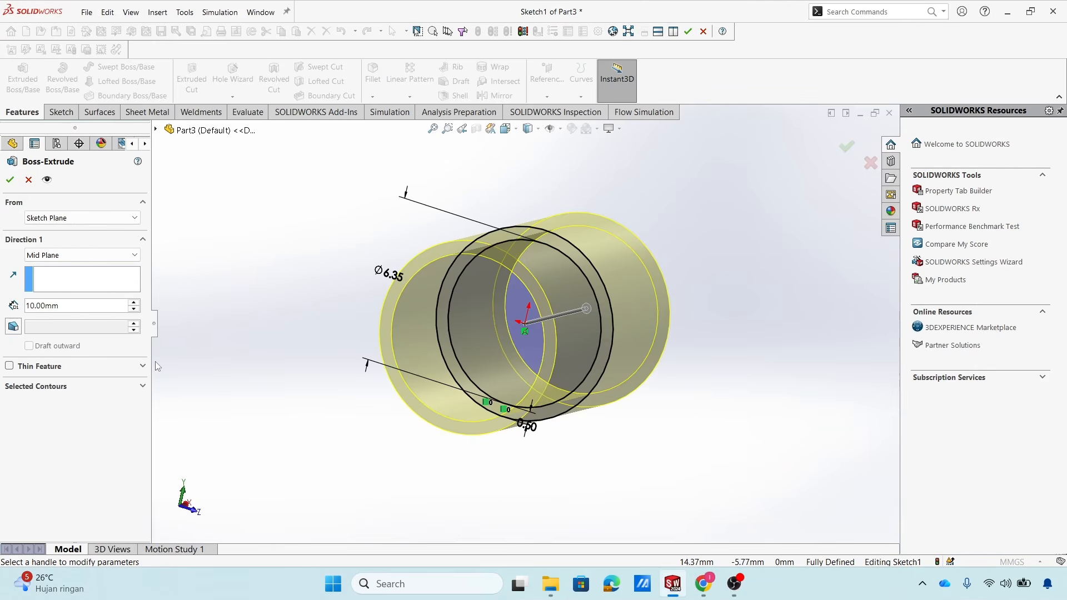
double_click(62, 306)
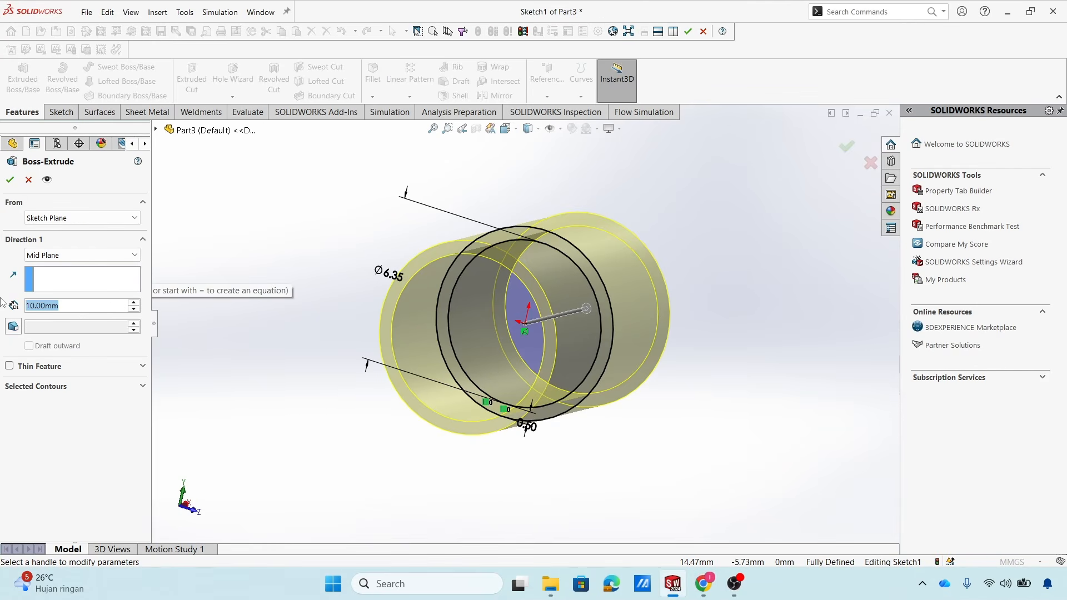
text(30)
key(Return)
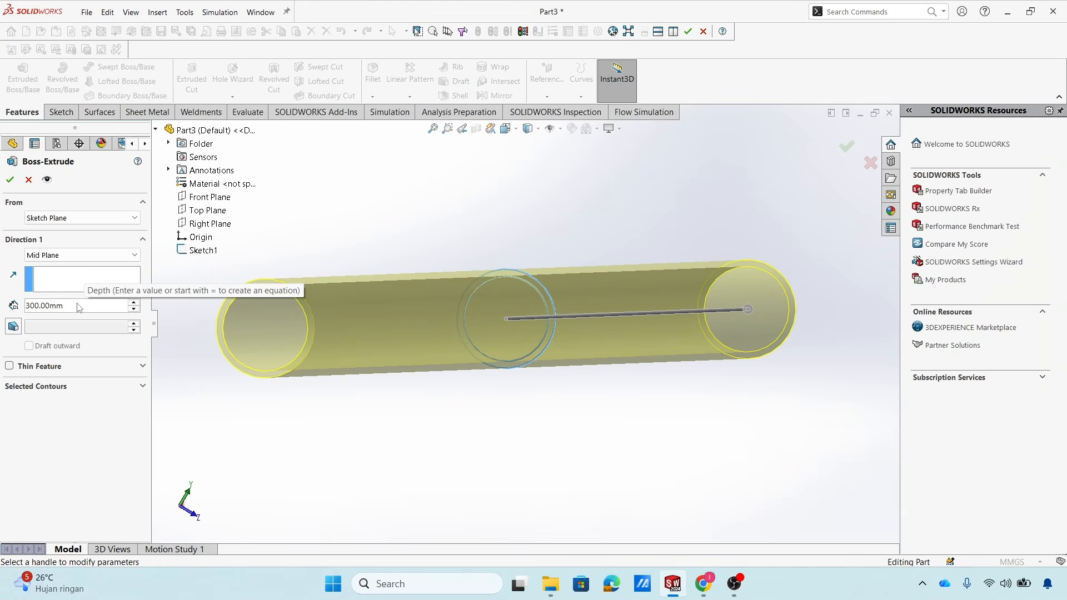
click(10, 179)
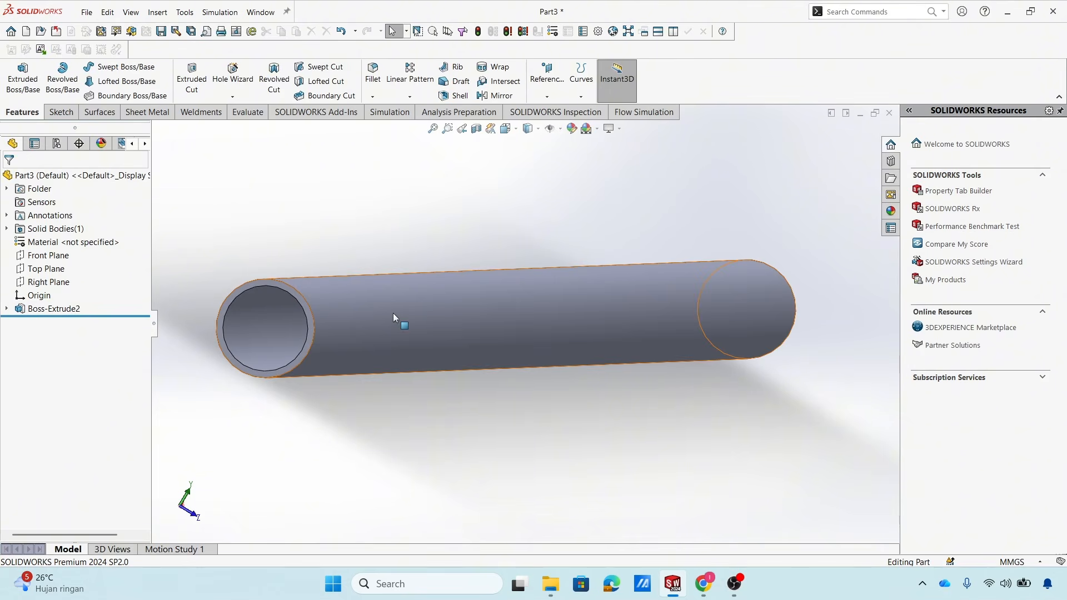
Begin saving the part and create and open a new folder named Projek HE 2026 inside Documents > CAE.
key(ctrl+s)
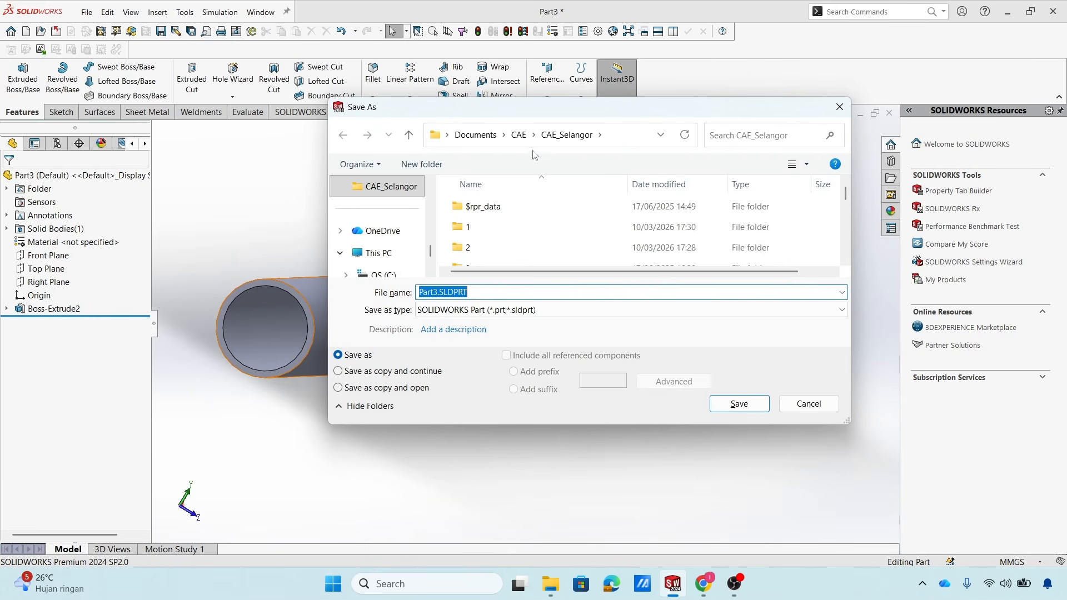
click(519, 135)
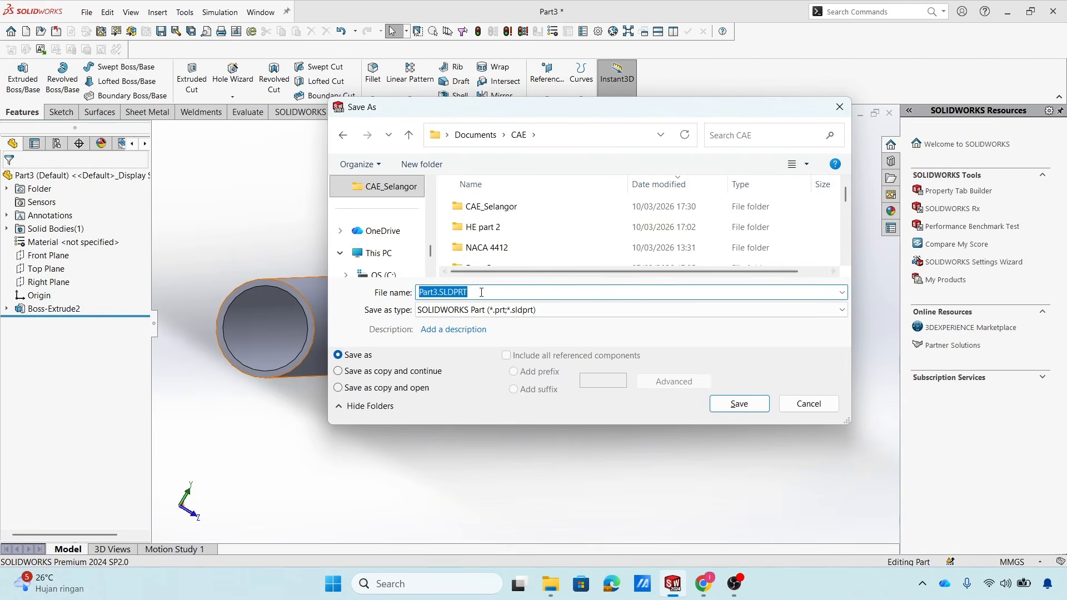
click(432, 164)
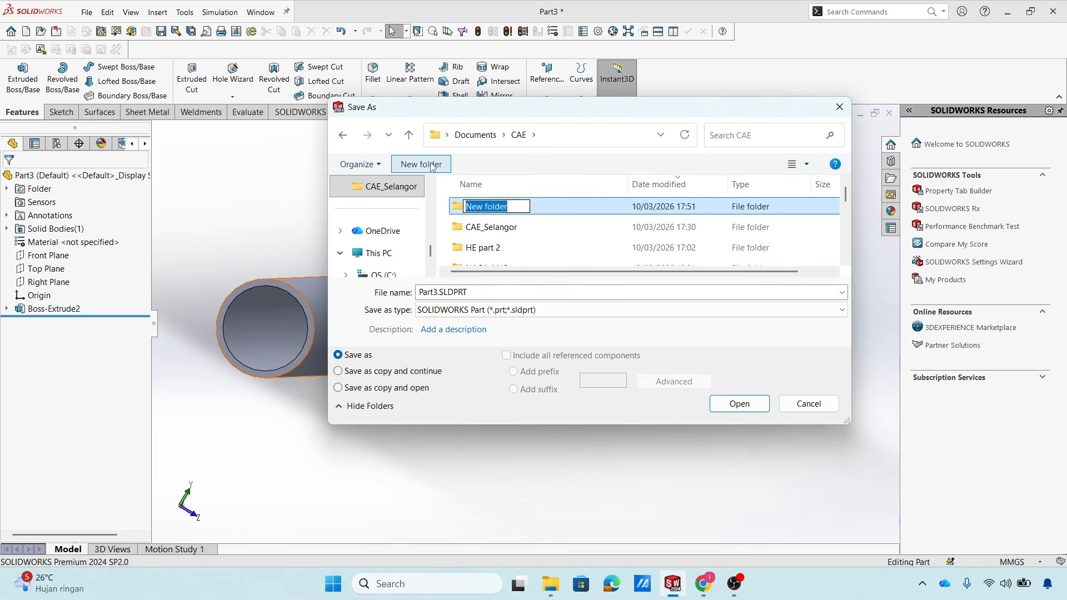
text(P)
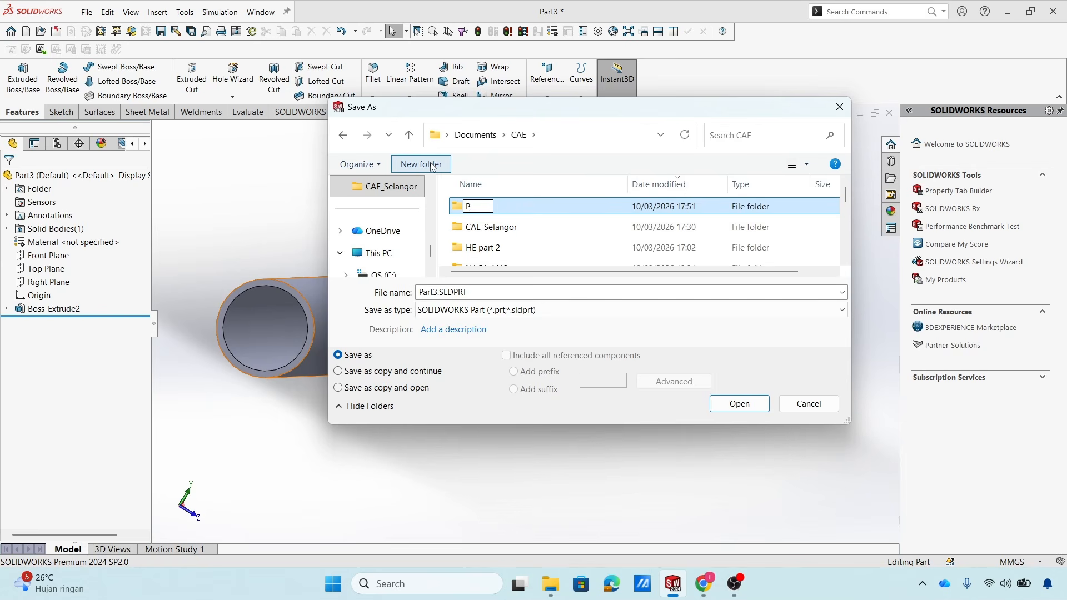
text(rojek HE 2026)
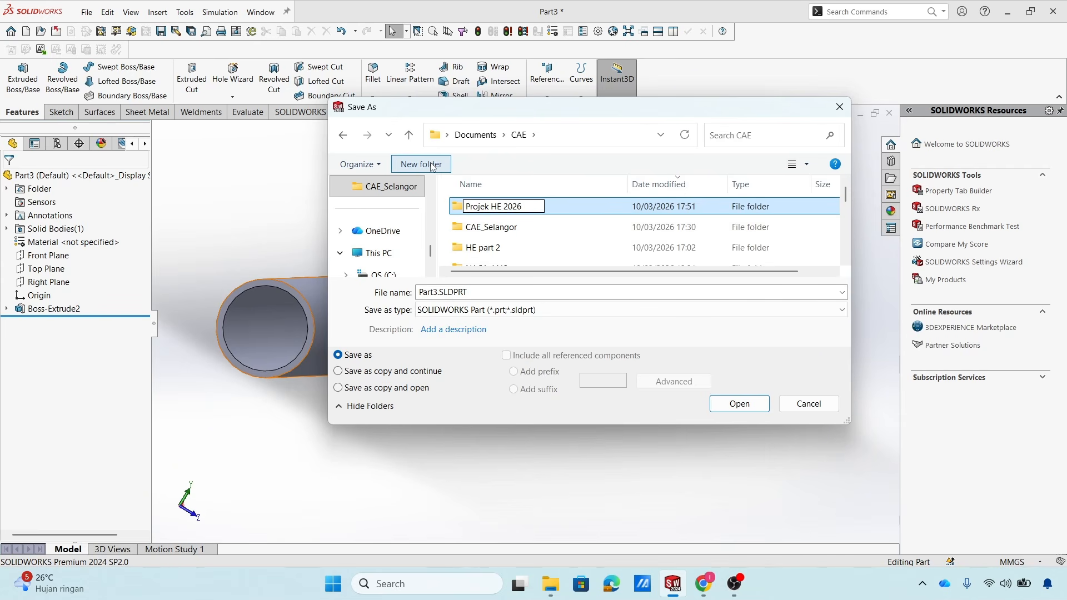
key(Return)
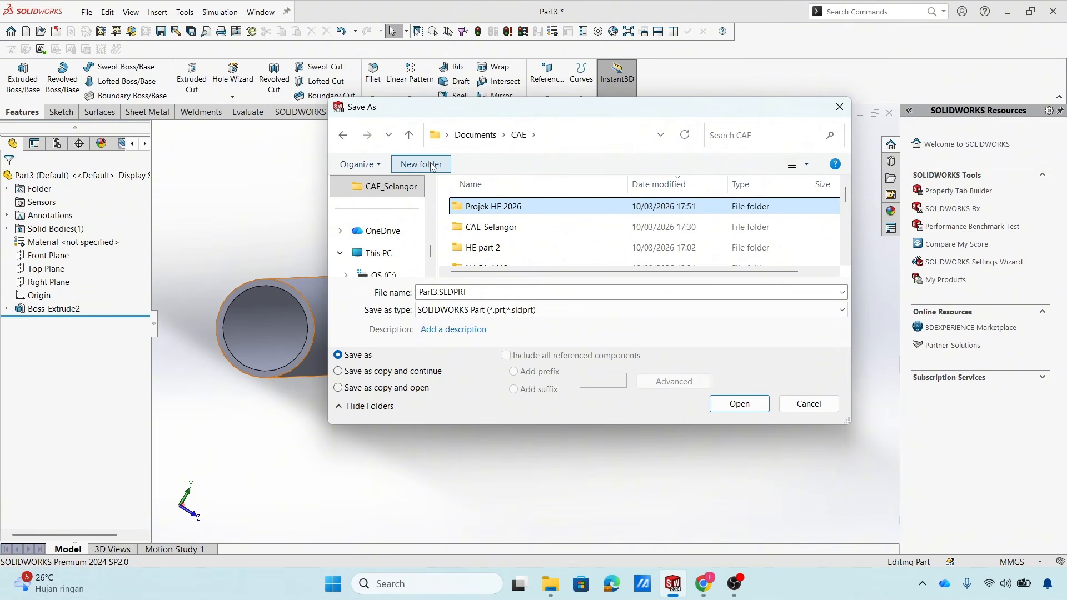
key(Return)
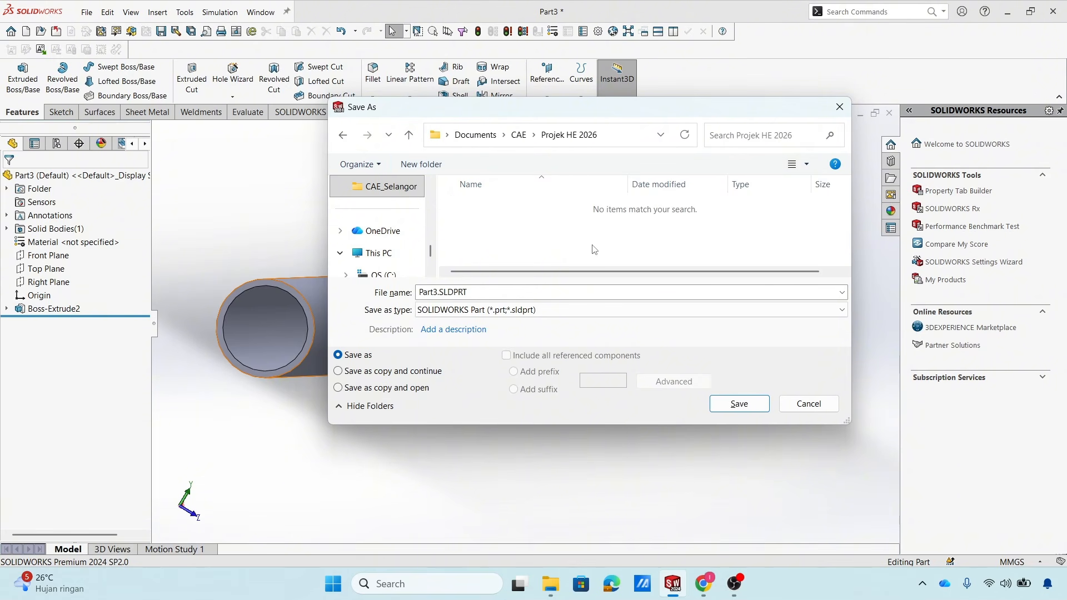
Save the part as Inner Pipe in the Projek HE 2026 folder.
double_click(473, 292)
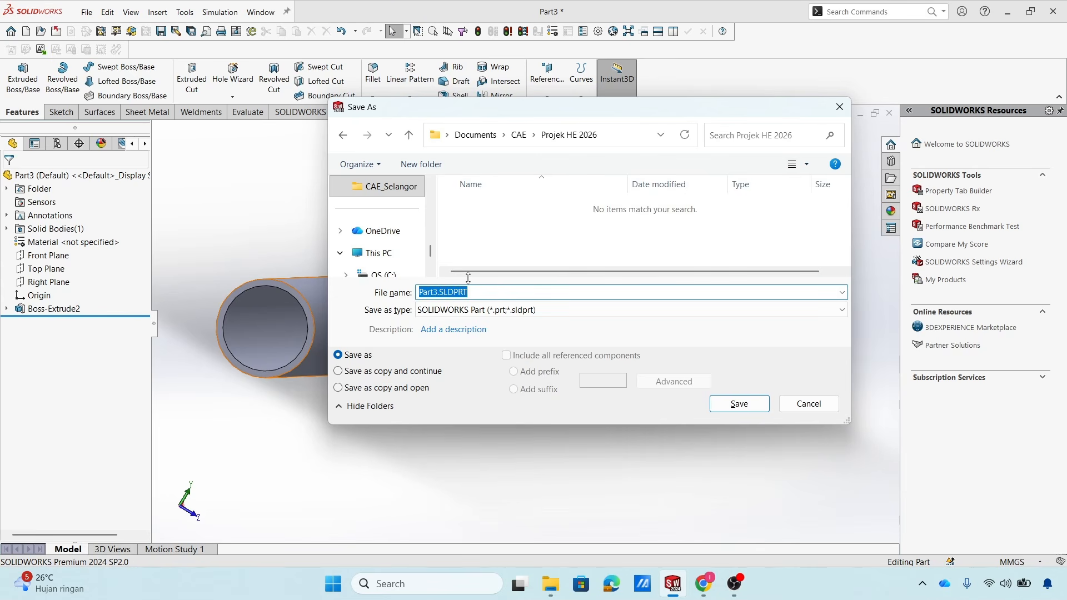
text(Inner Pipe)
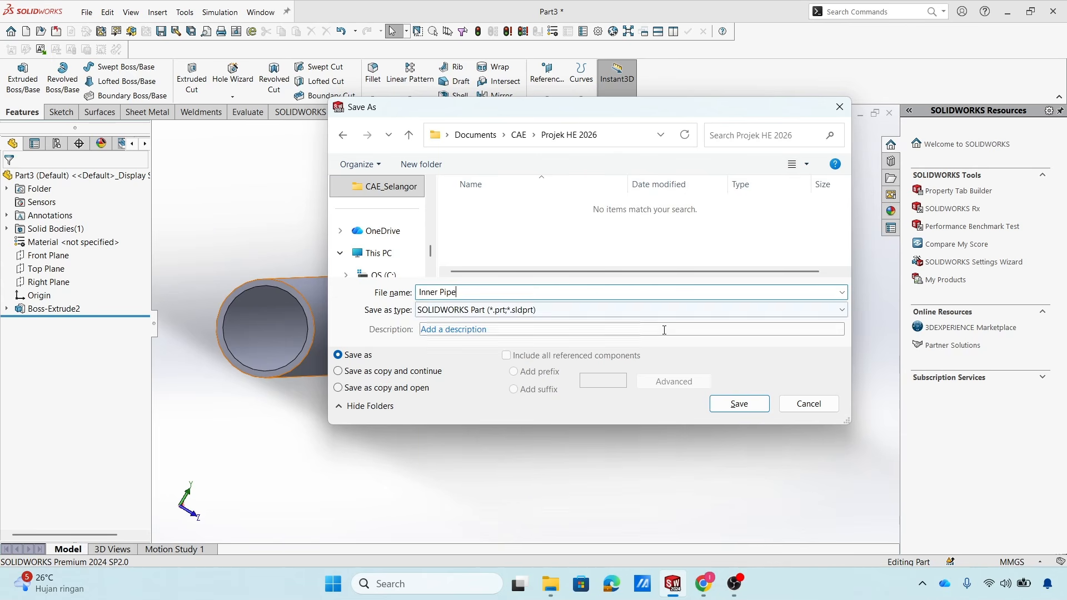
click(739, 404)
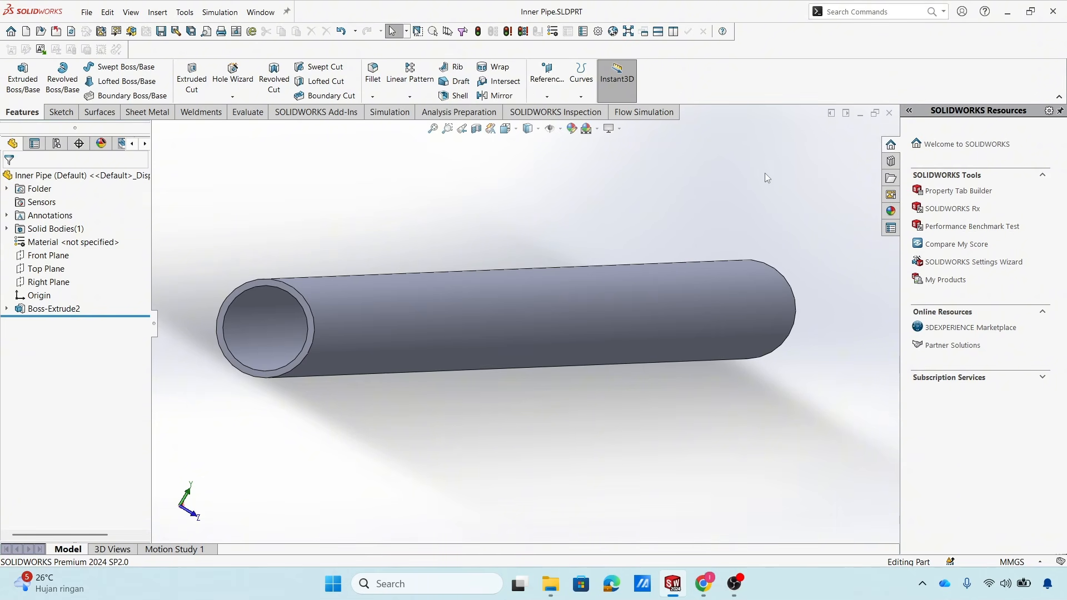
Create a new part document and start a sketch on its Right Plane.
mouse_move(491, 200)
middle_down()
mouse_move(483, 215)
mouse_move(475, 210)
middle_up()
key(f)
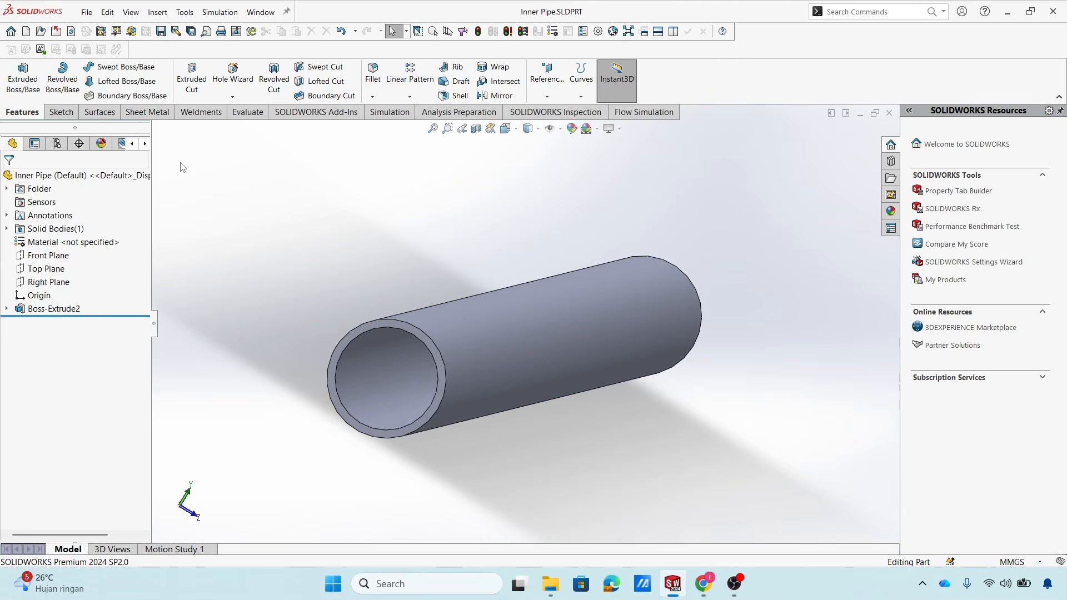
click(87, 13)
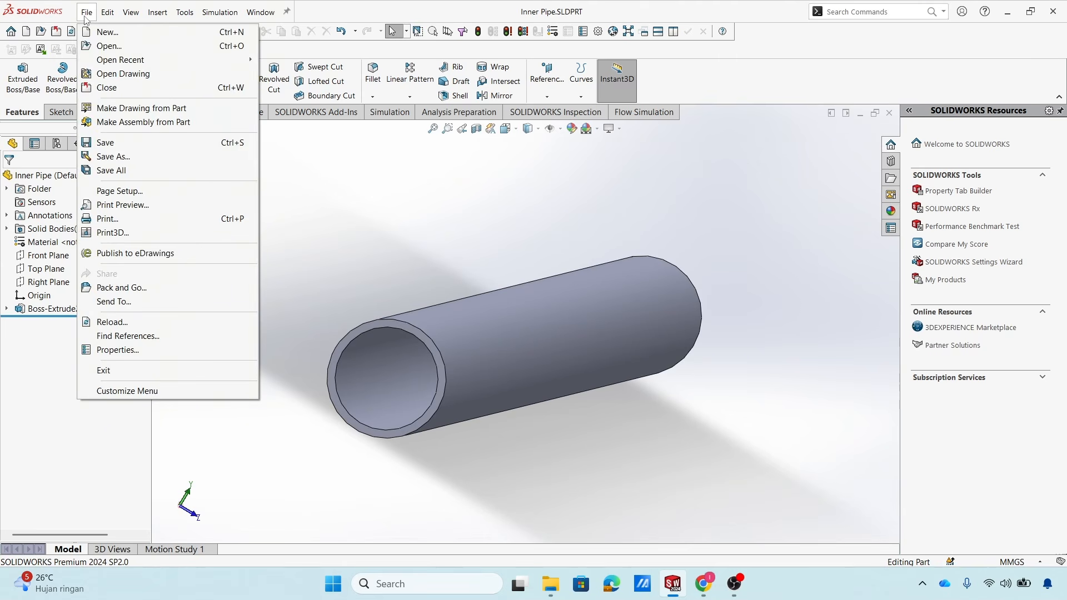
click(91, 33)
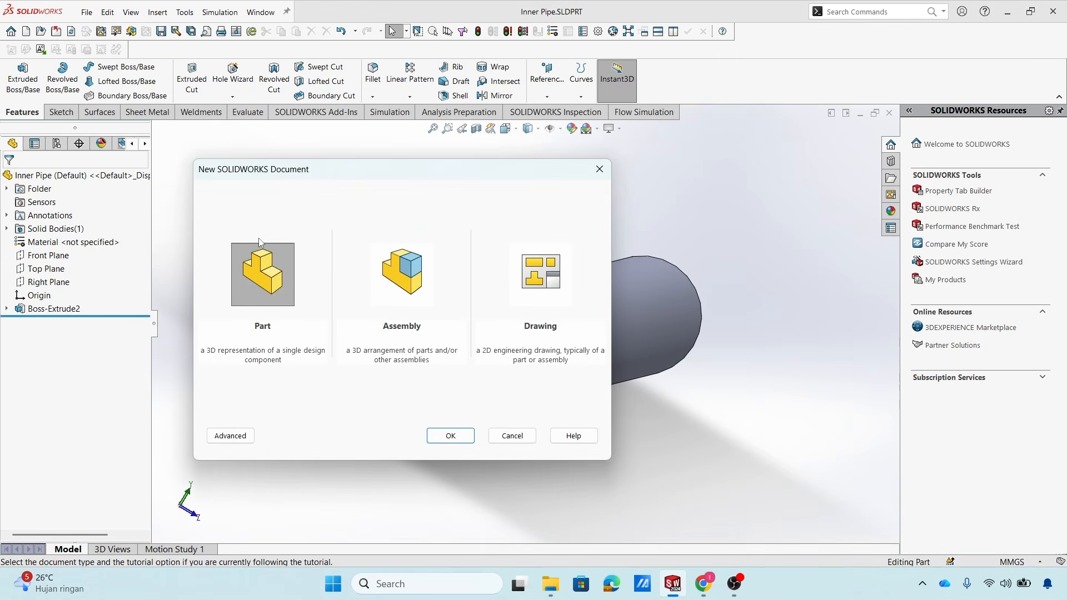
click(457, 435)
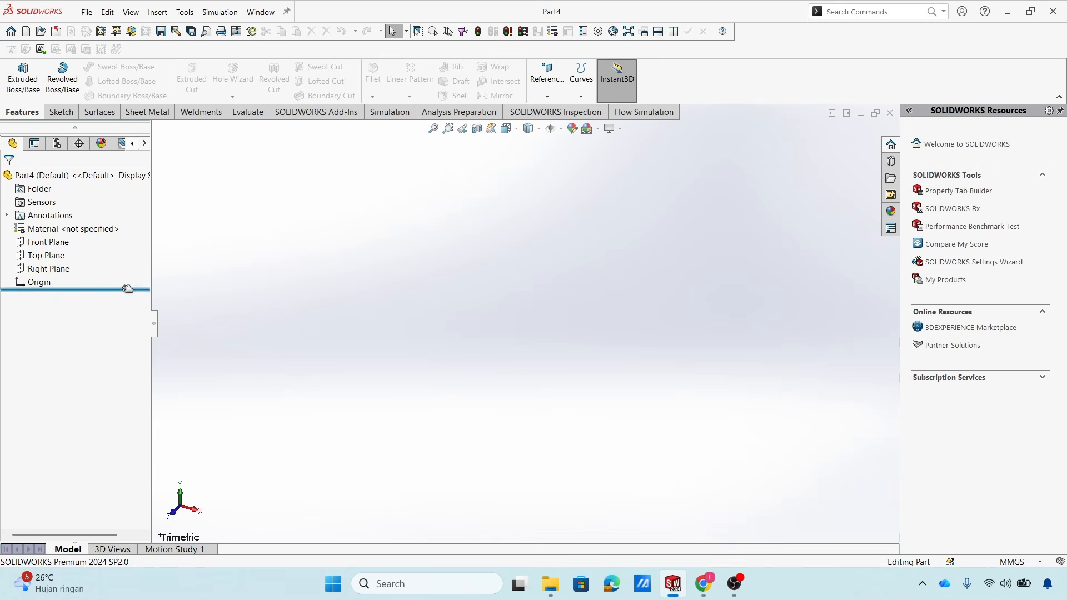
click(51, 271)
click(114, 251)
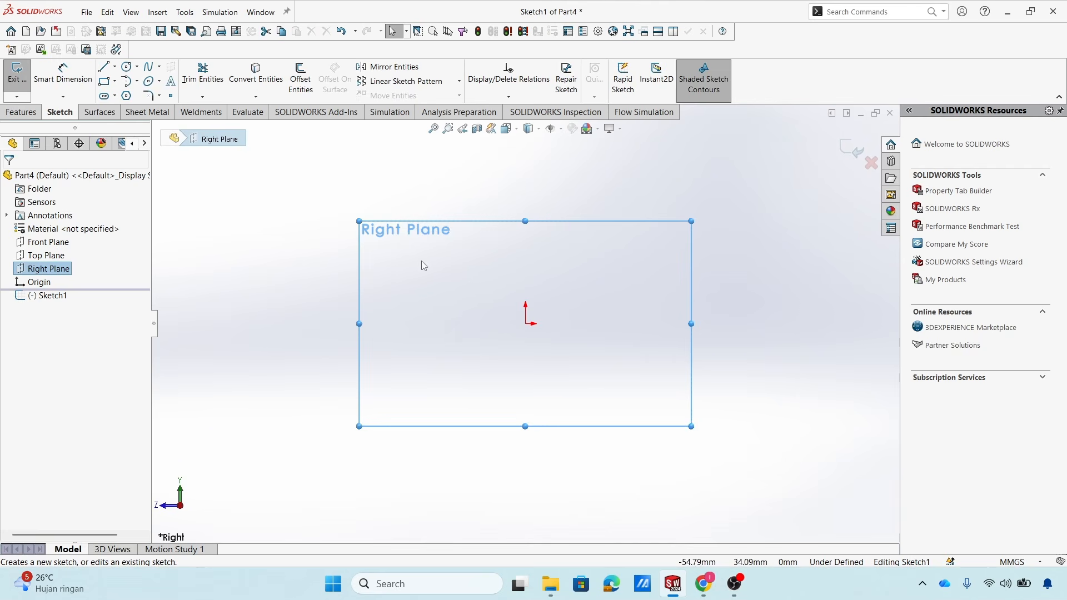
Consult the outer pipe slide in Canva, then return to SOLIDWORKS and sketch a circle about 82.5 mm in diameter centred on the origin.
click(705, 588)
click(474, 514)
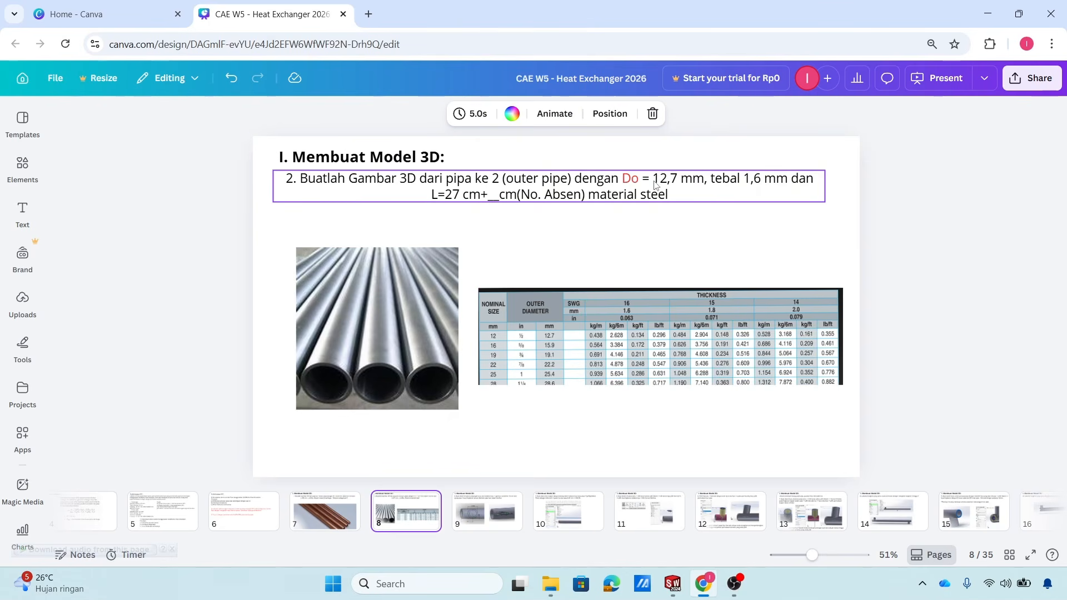
mouse_move(672, 584)
click(734, 500)
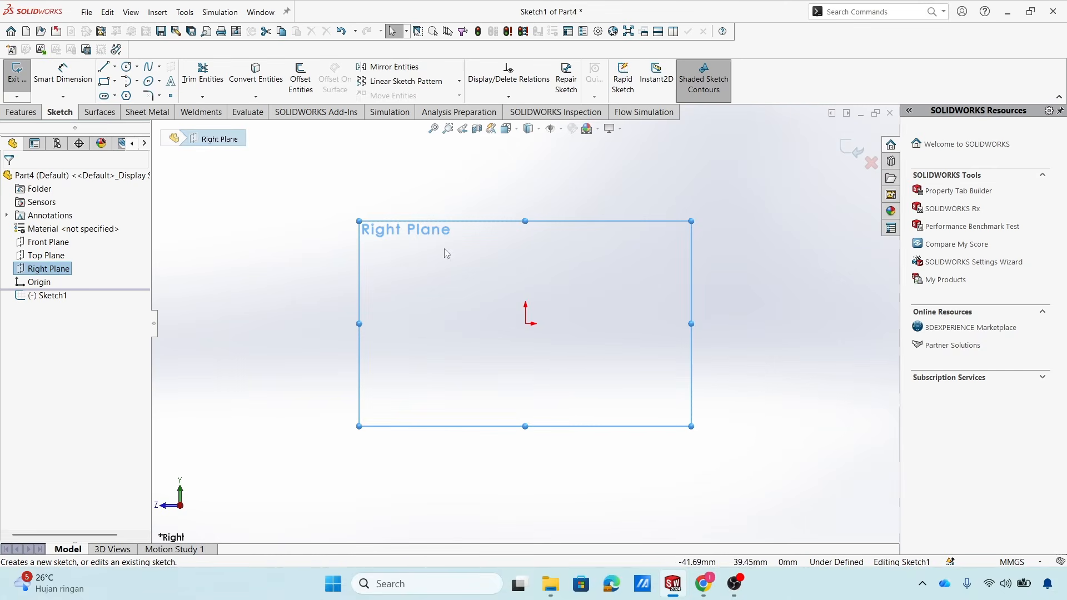
click(127, 66)
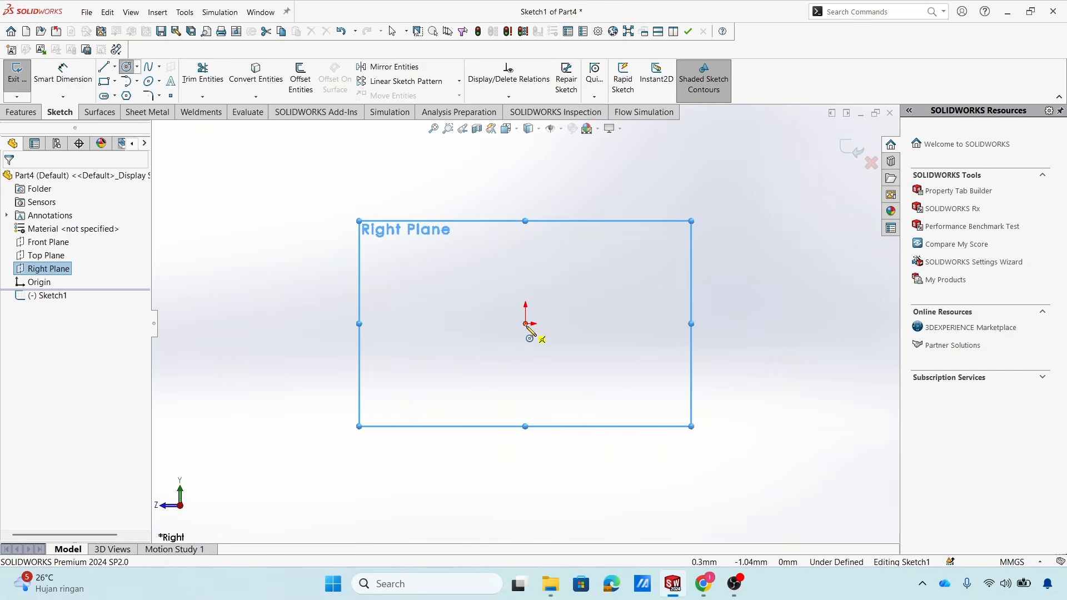
mouse_move(525, 324)
mouse_down()
mouse_move(601, 324)
mouse_move(610, 307)
mouse_up()
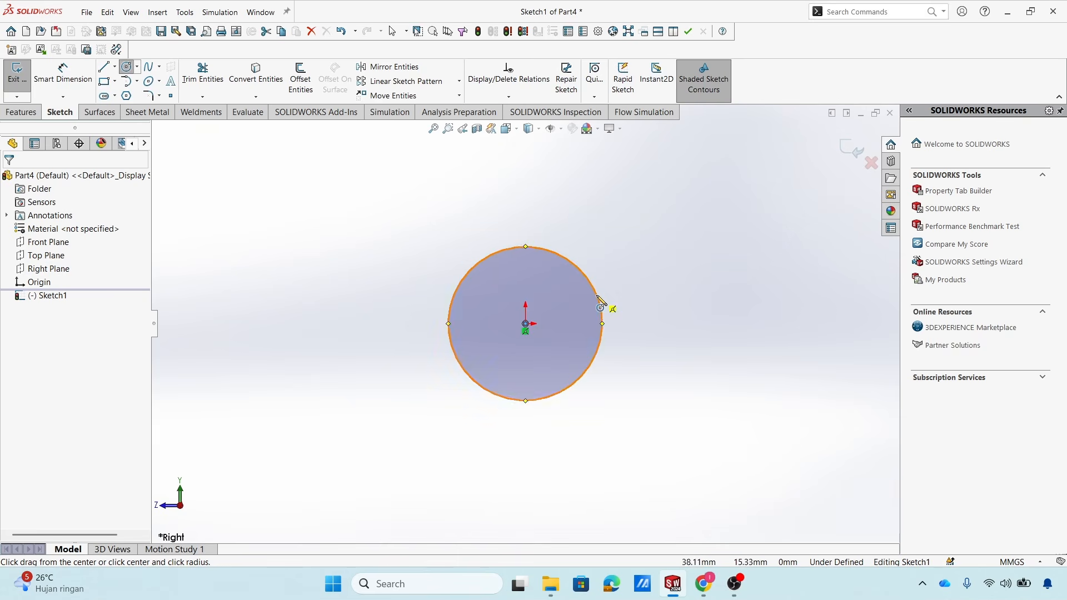
Dimension the circle's diameter and set it to 12.7 mm, checking the outer diameter on the Canva slide.
click(67, 74)
click(572, 264)
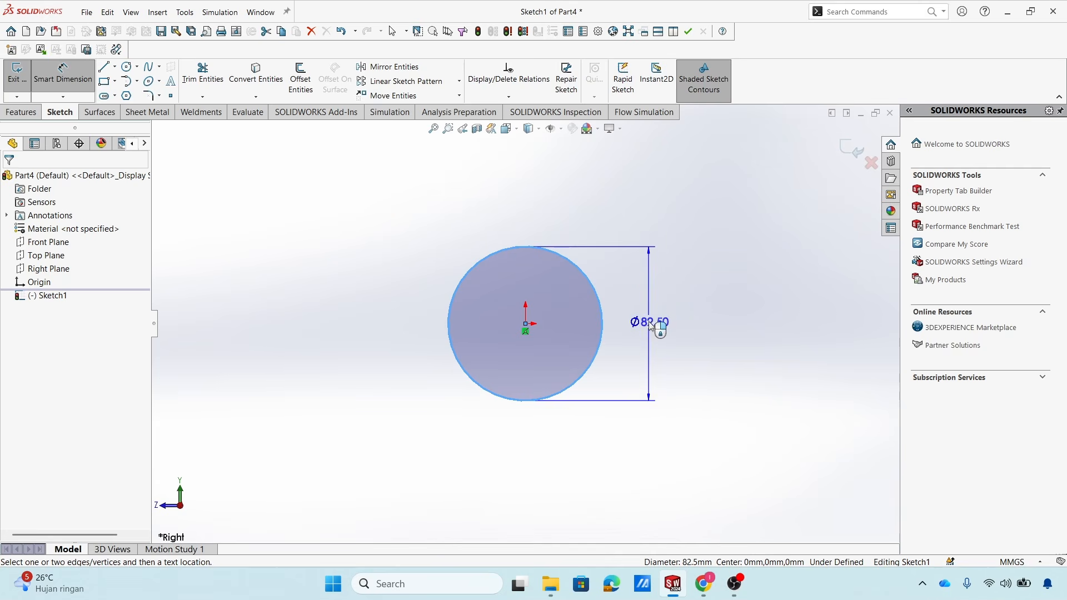
click(650, 322)
click(705, 584)
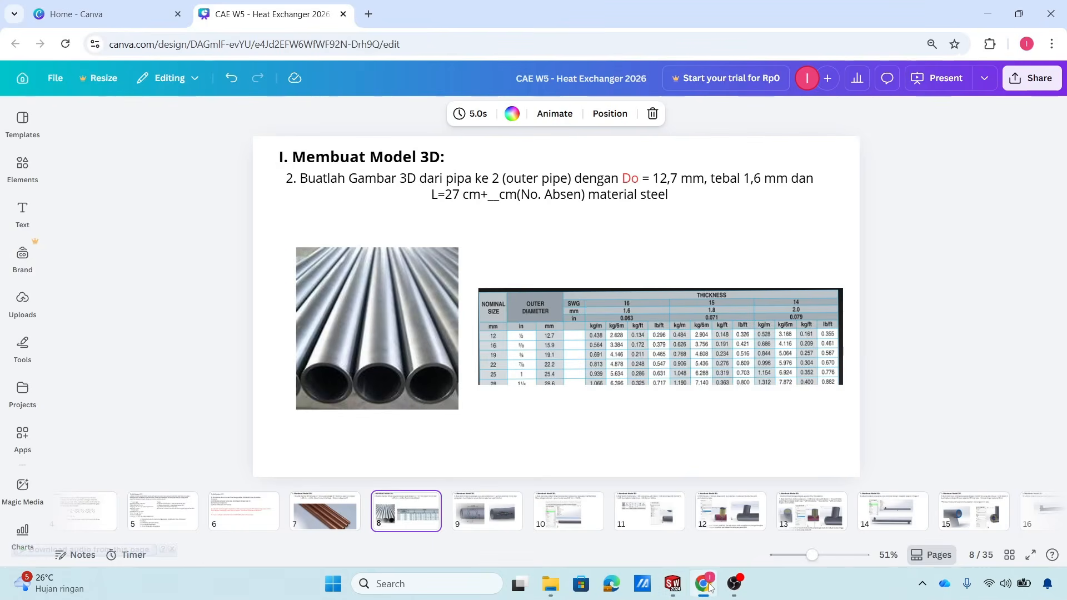
click(704, 584)
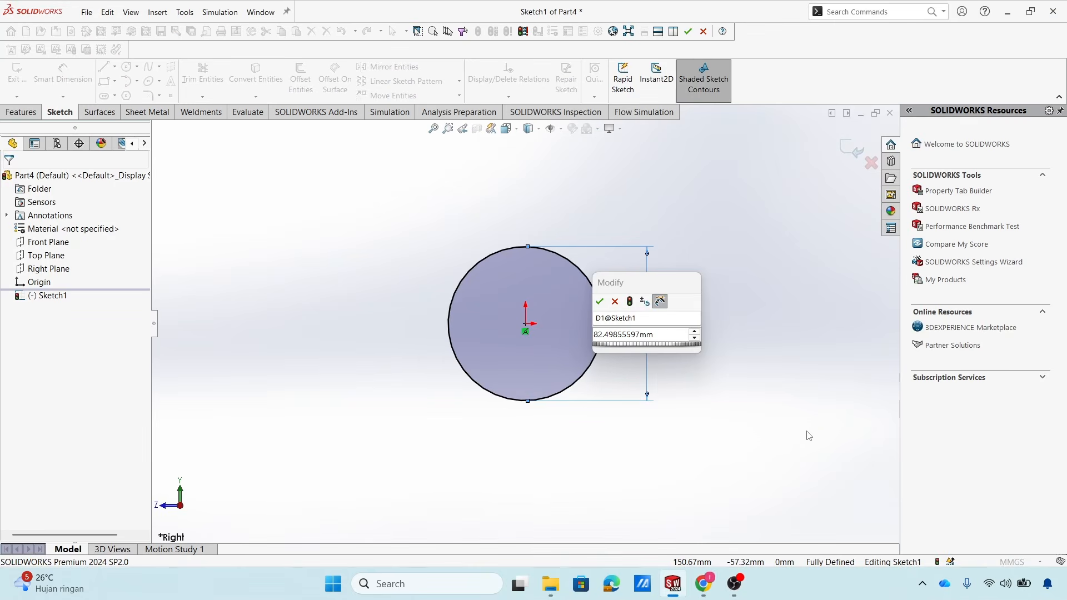
click(666, 340)
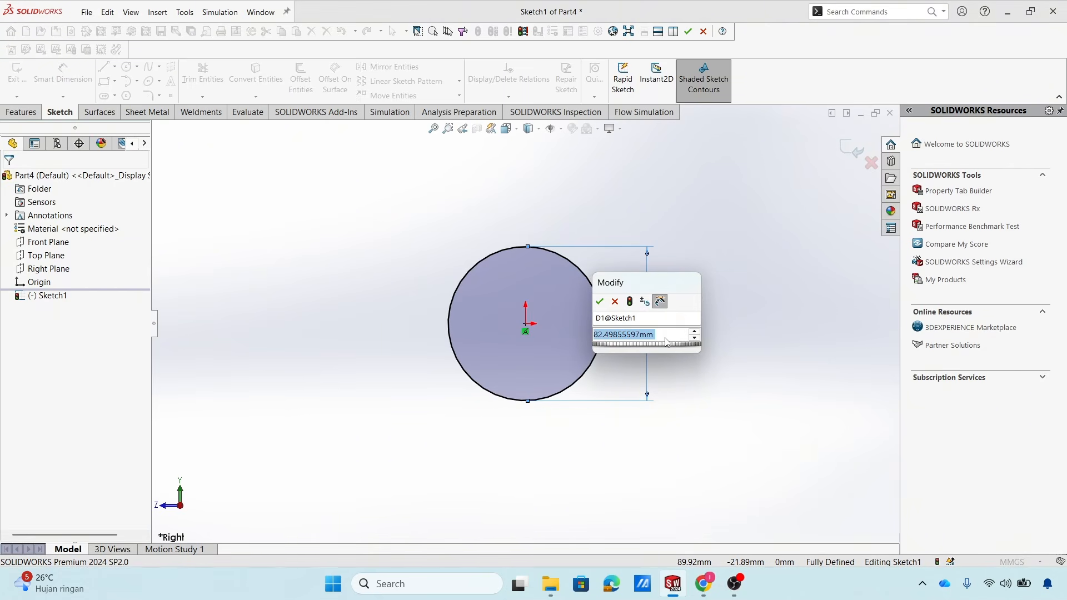
text(12.7)
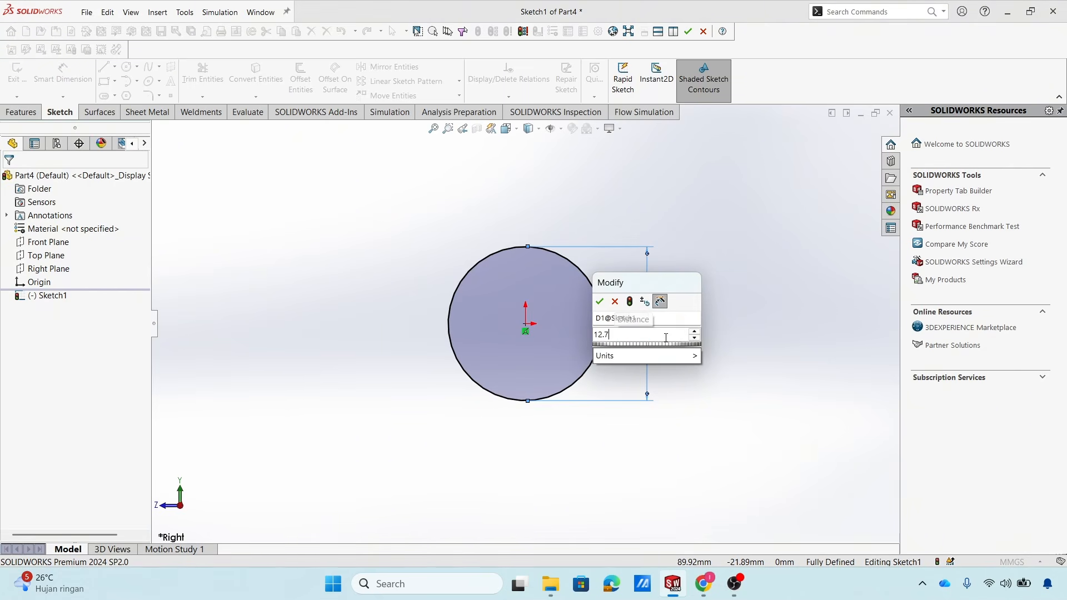
key(Return)
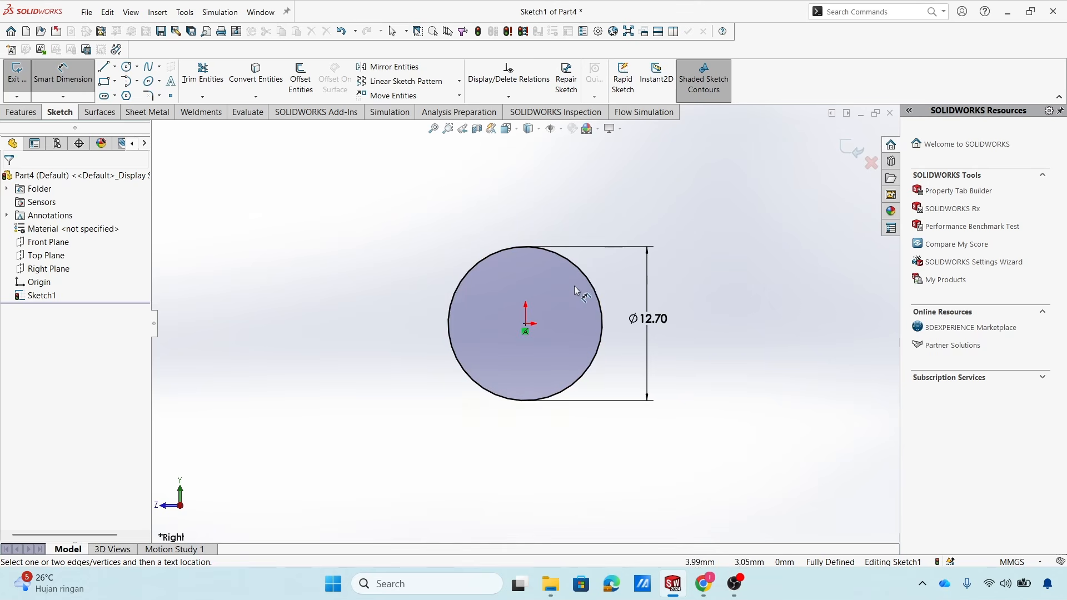
Check the wall thickness on the Canva slide and offset the 12.7 mm circle inward by 1.6 mm using the Reverse option.
key(alt+Tab)
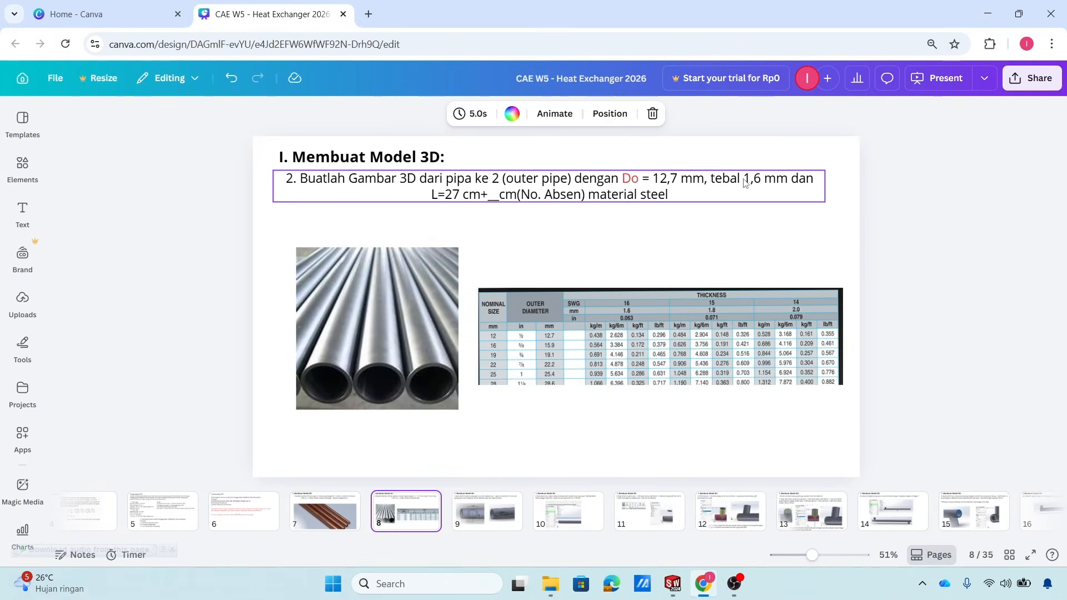
click(749, 228)
mouse_move(673, 584)
click(699, 467)
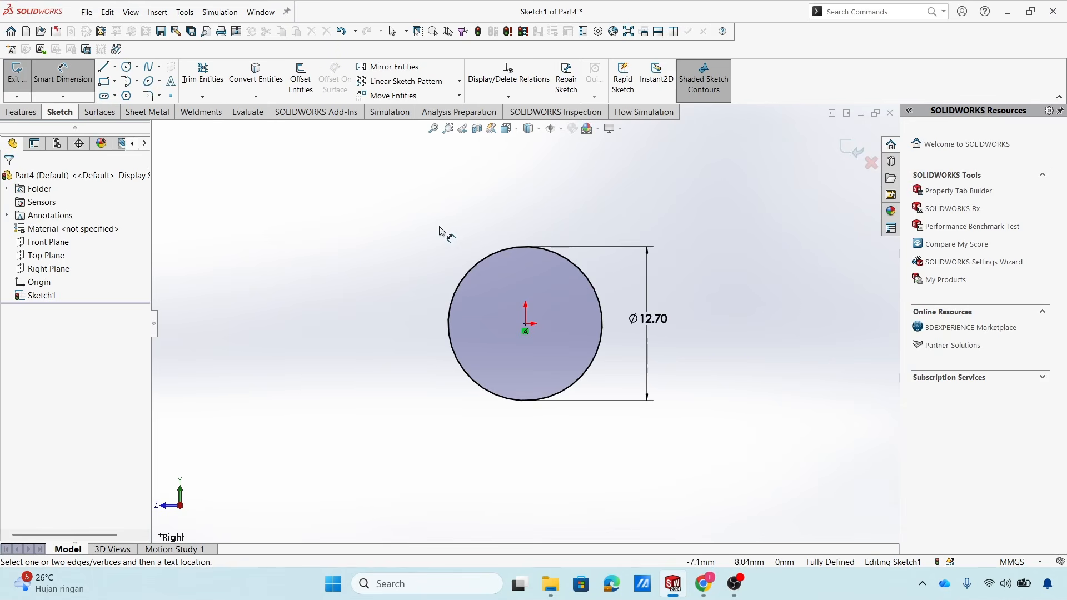
click(301, 82)
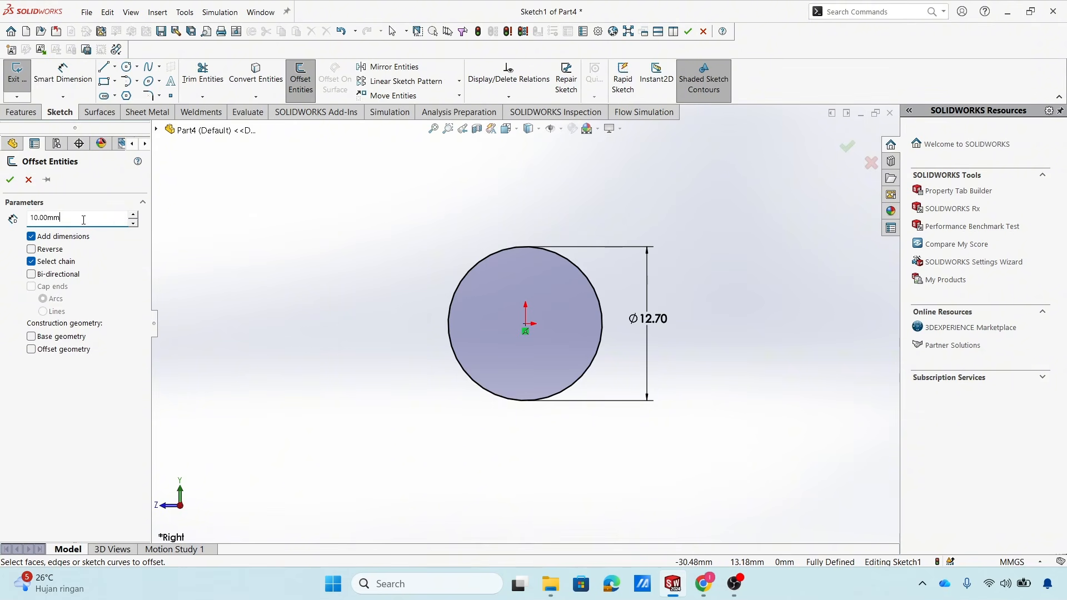
text(1.6)
click(489, 258)
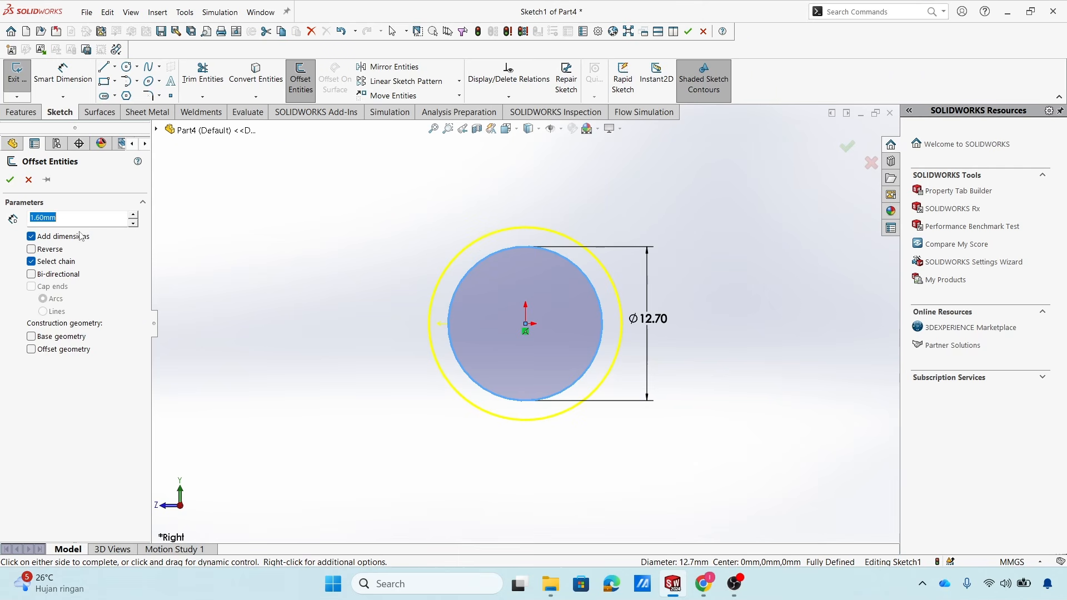
click(31, 250)
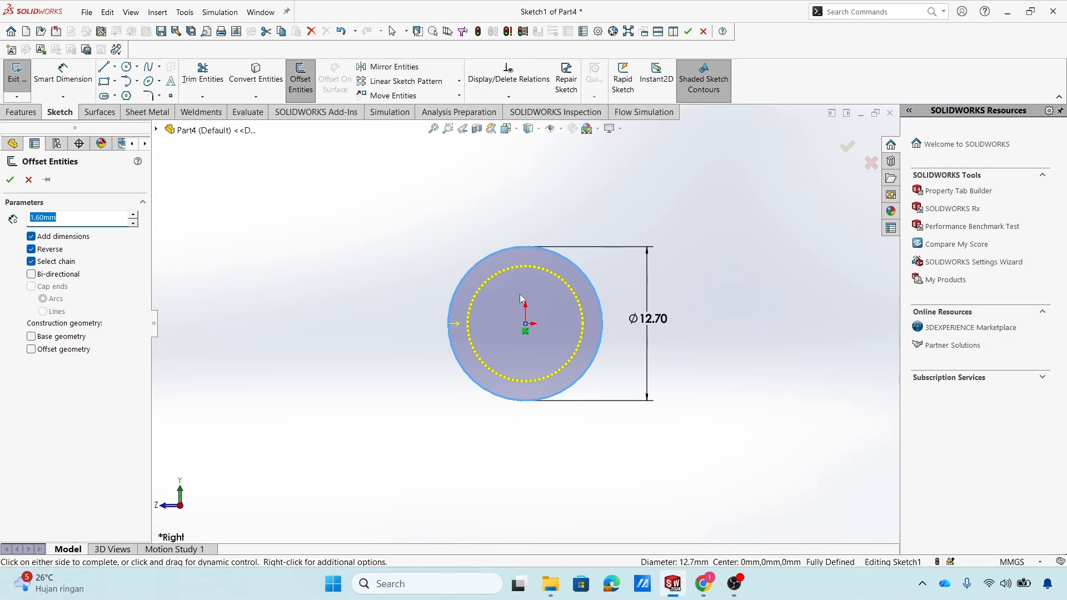
click(708, 588)
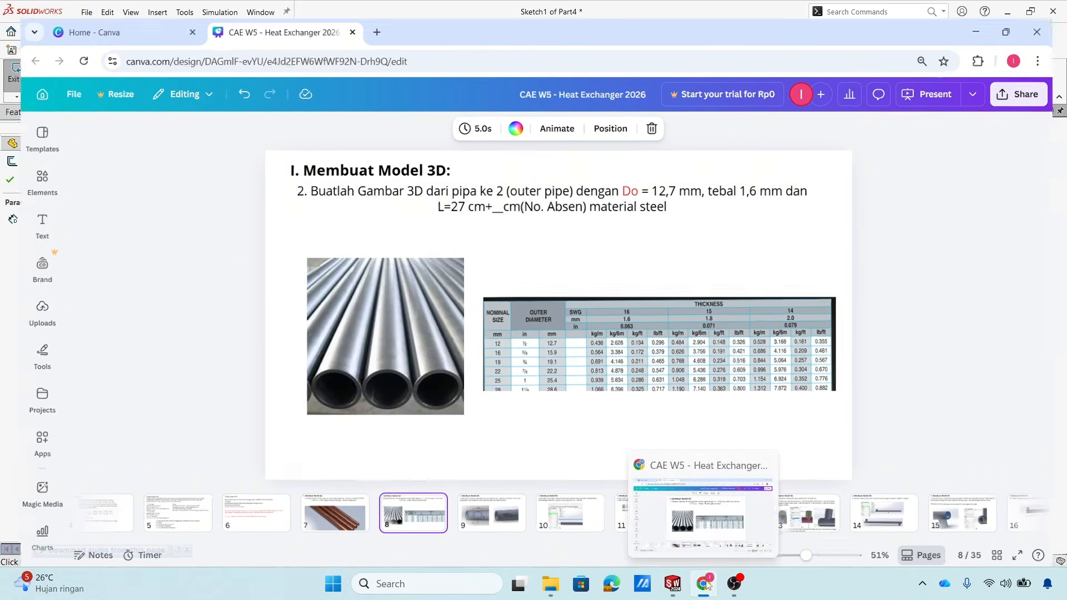
click(703, 584)
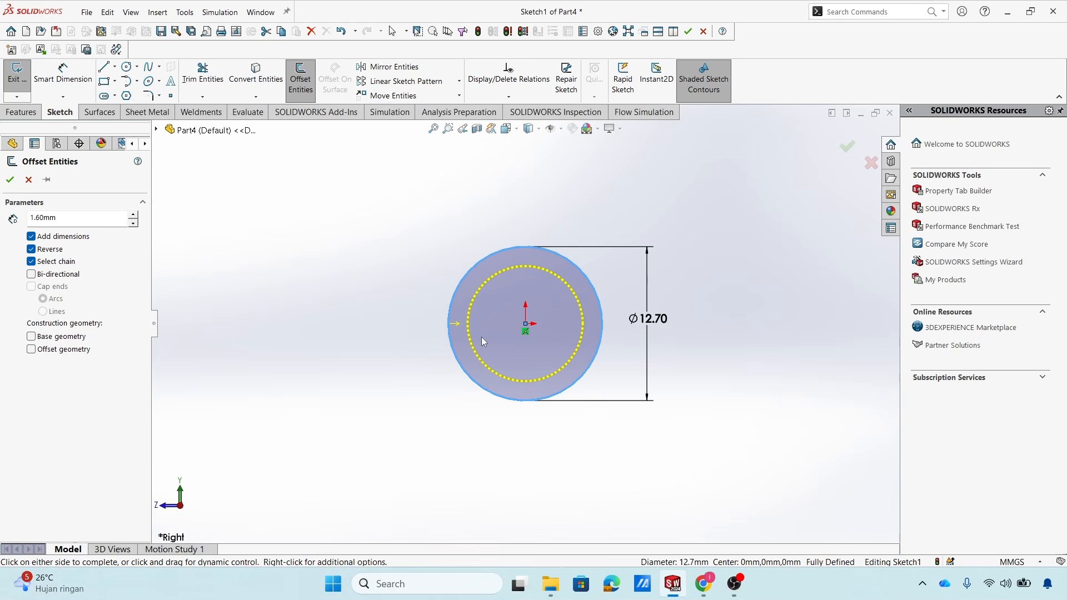
click(10, 180)
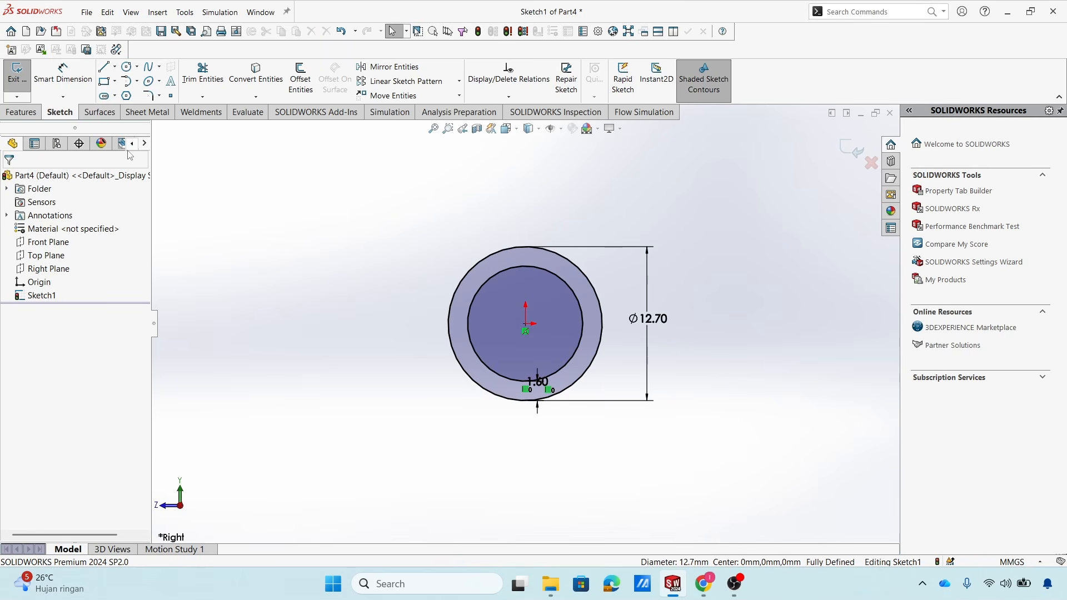
Check the pipe length on the Canva slide and extrude the ring profile as a boss with a Mid Plane depth of 270 mm.
click(37, 114)
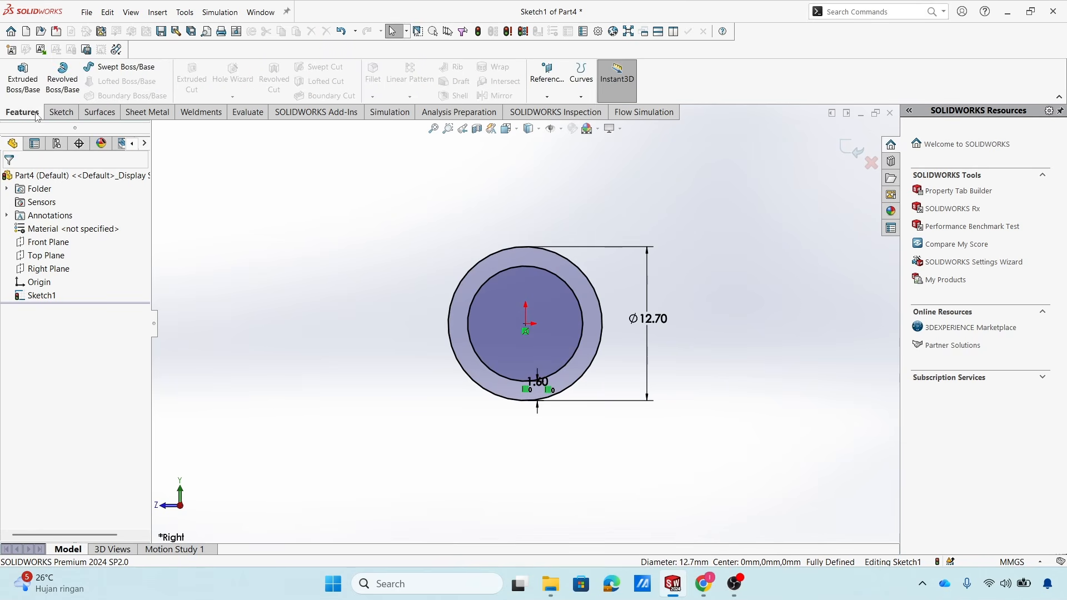
click(26, 81)
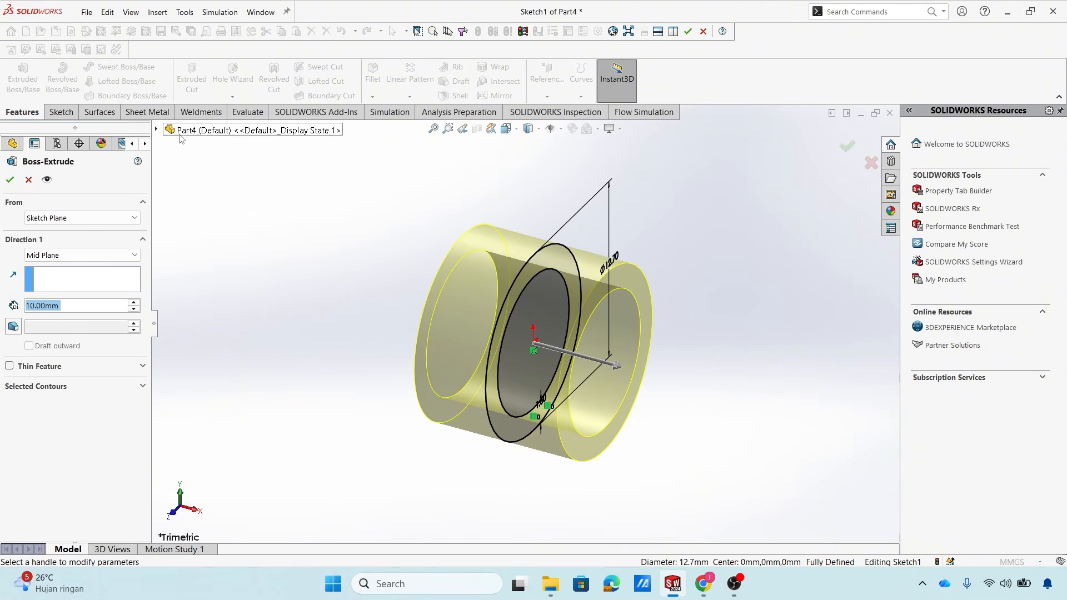
middle_drag(346, 283, 375, 339)
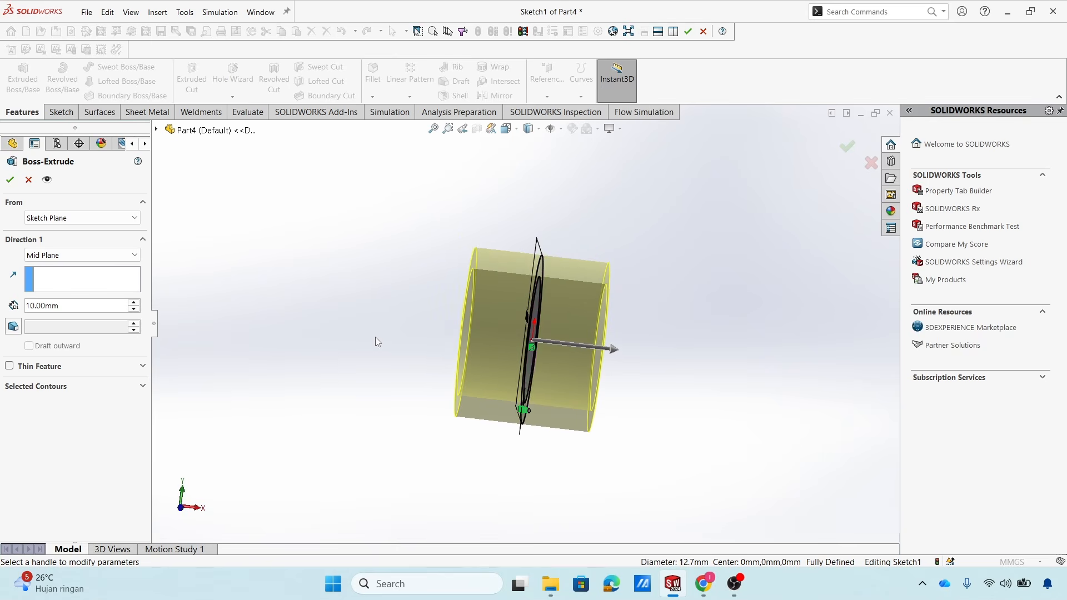
click(705, 550)
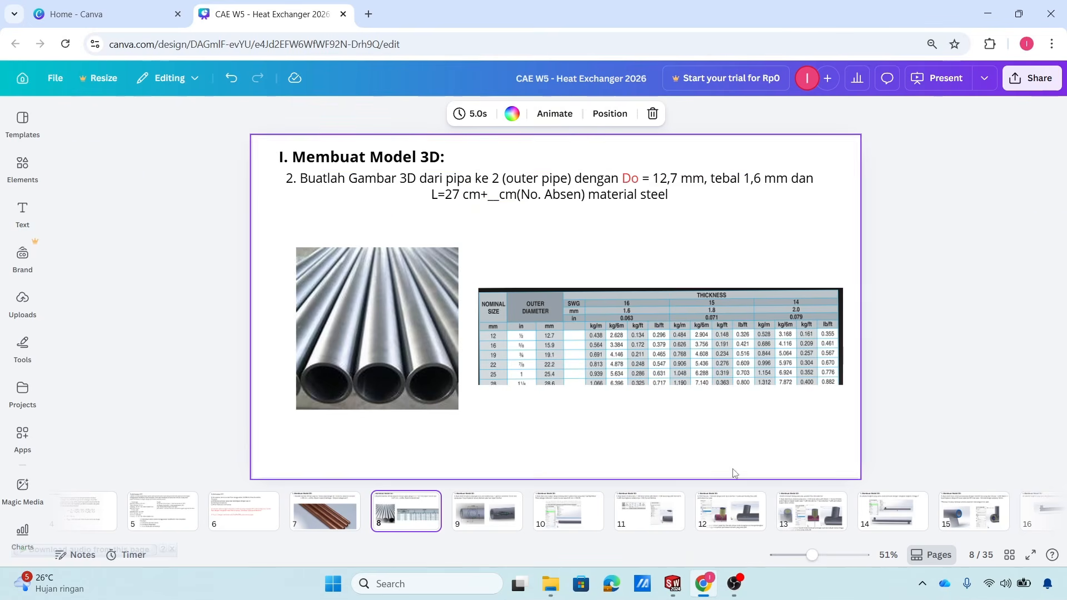
click(673, 538)
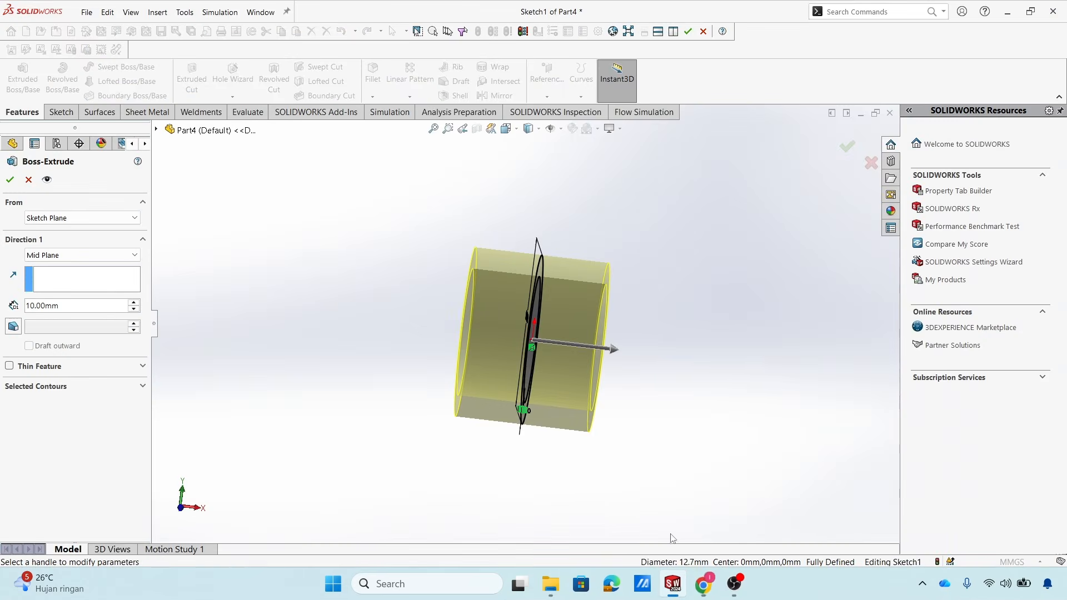
click(76, 304)
text(270)
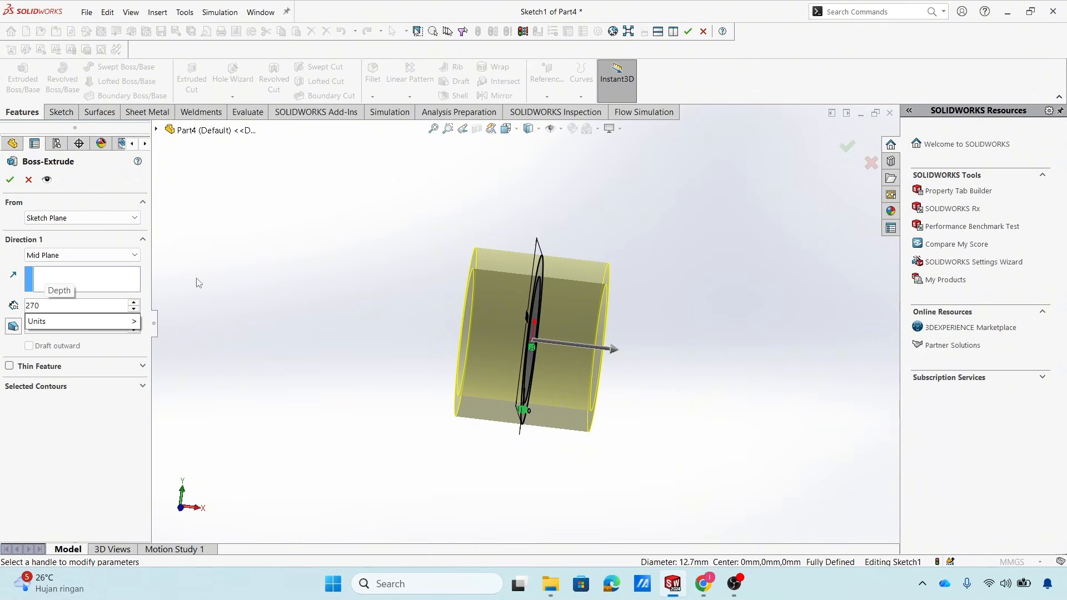
key(Return)
key(f)
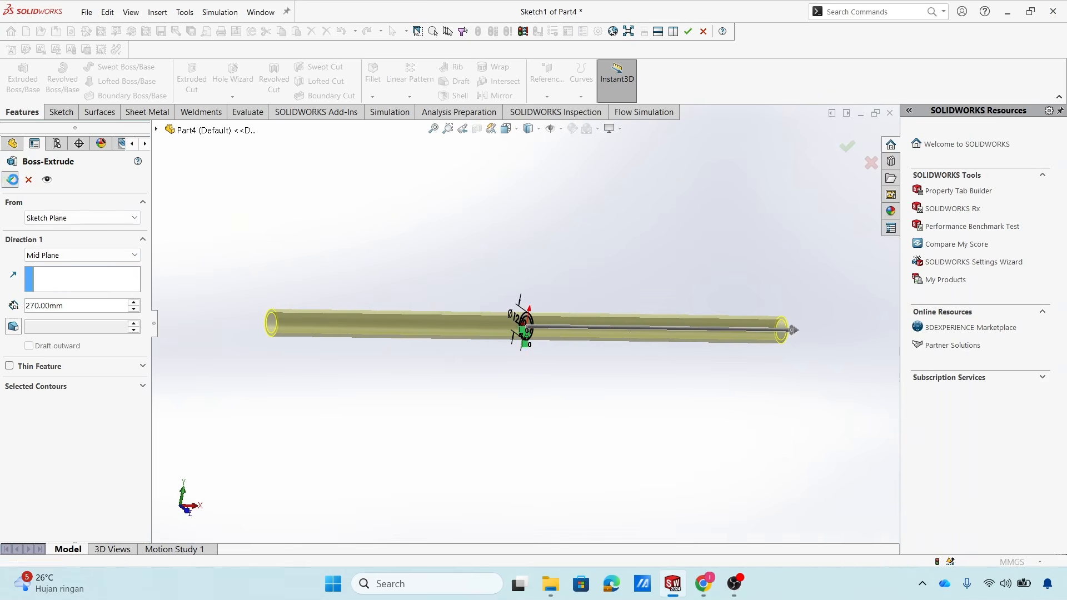
click(10, 180)
middle_drag(773, 525, 553, 425)
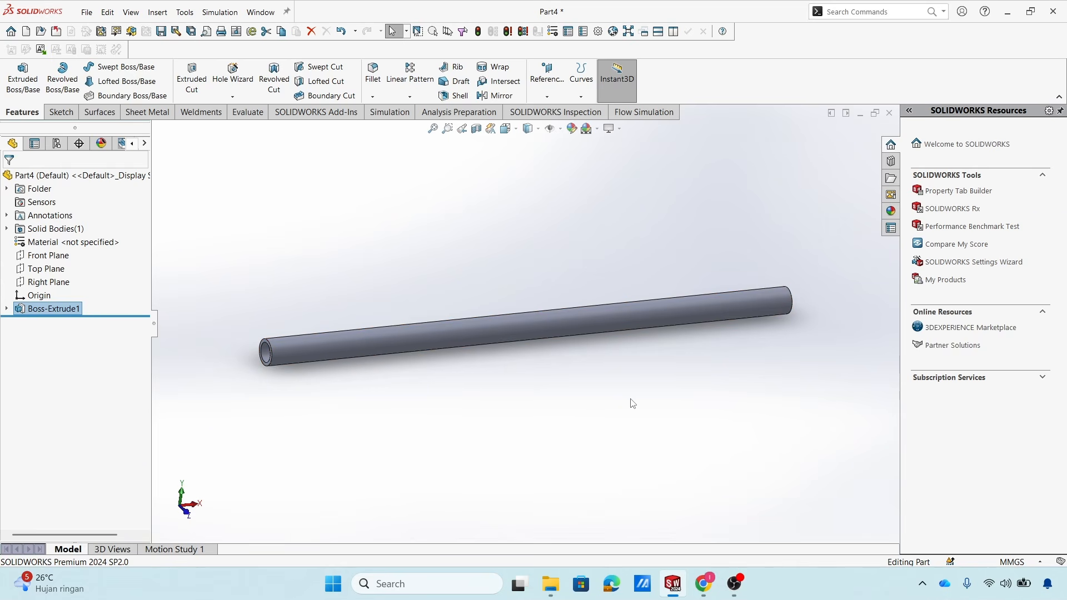
Review the Canva slides on the branch-pipe sketch and Up to Surface extrusion, then return to the outer pipe part in SOLIDWORKS.
click(704, 583)
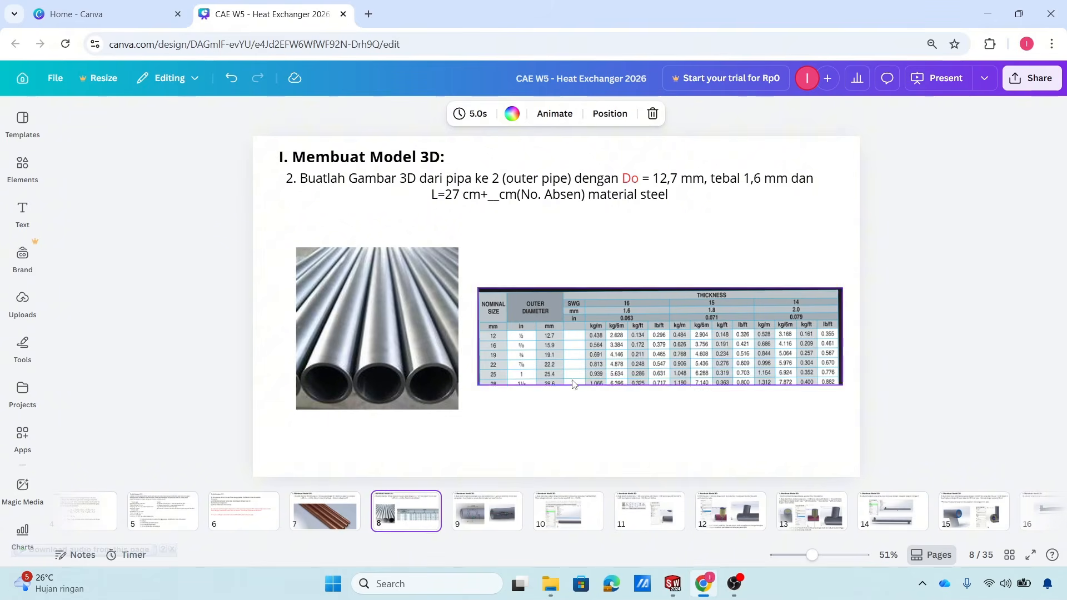
click(472, 514)
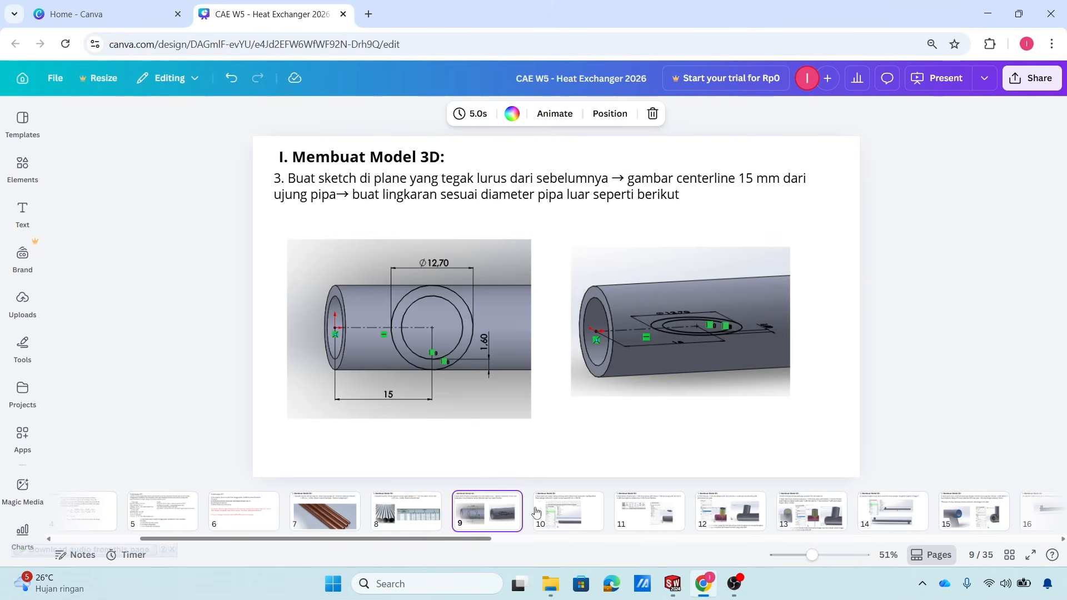
click(739, 512)
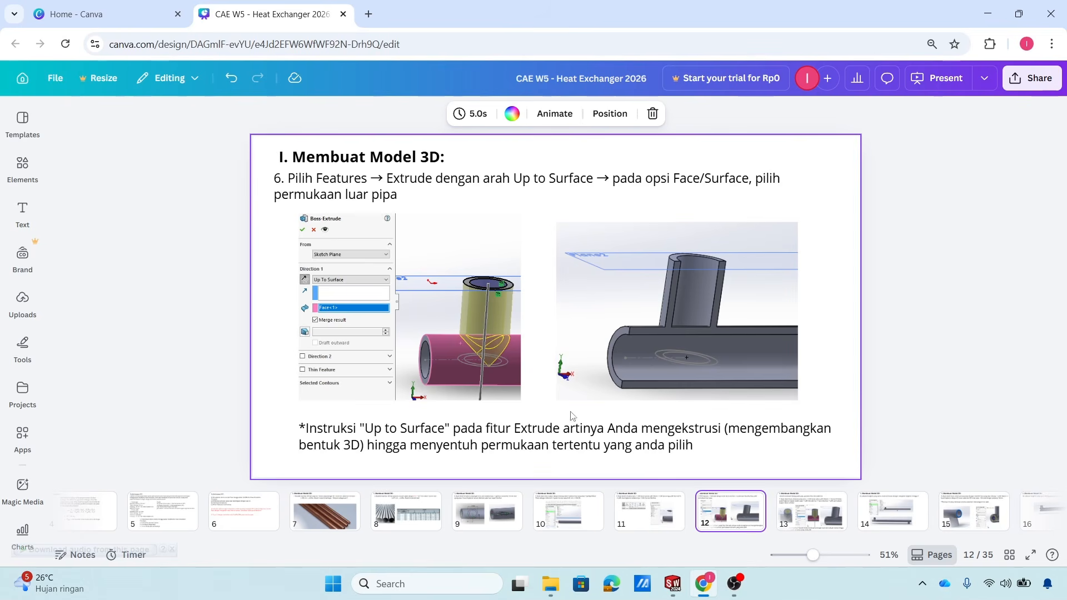
click(502, 516)
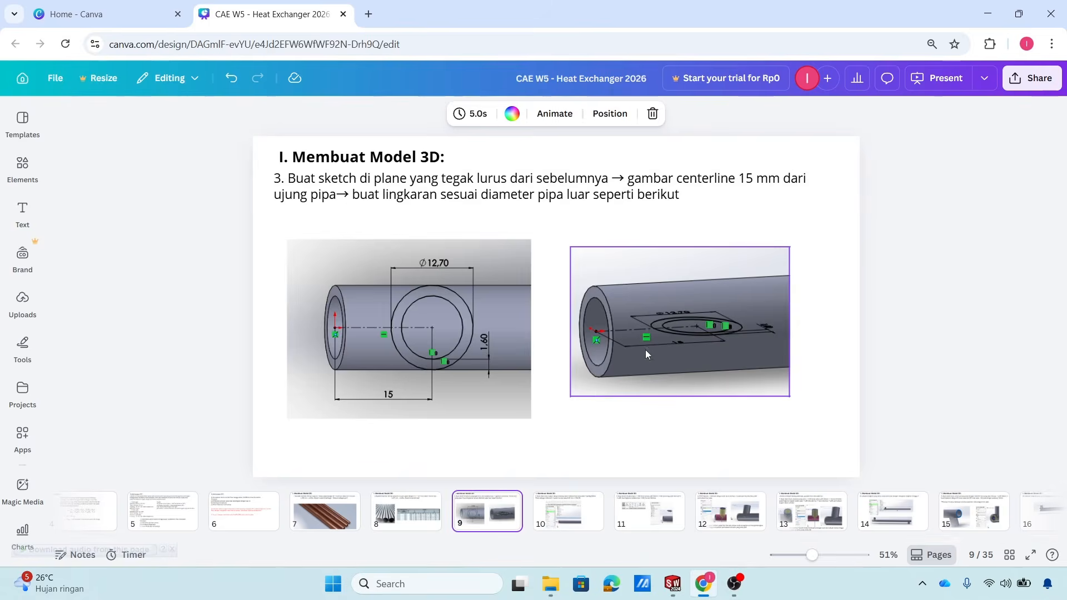
mouse_move(672, 584)
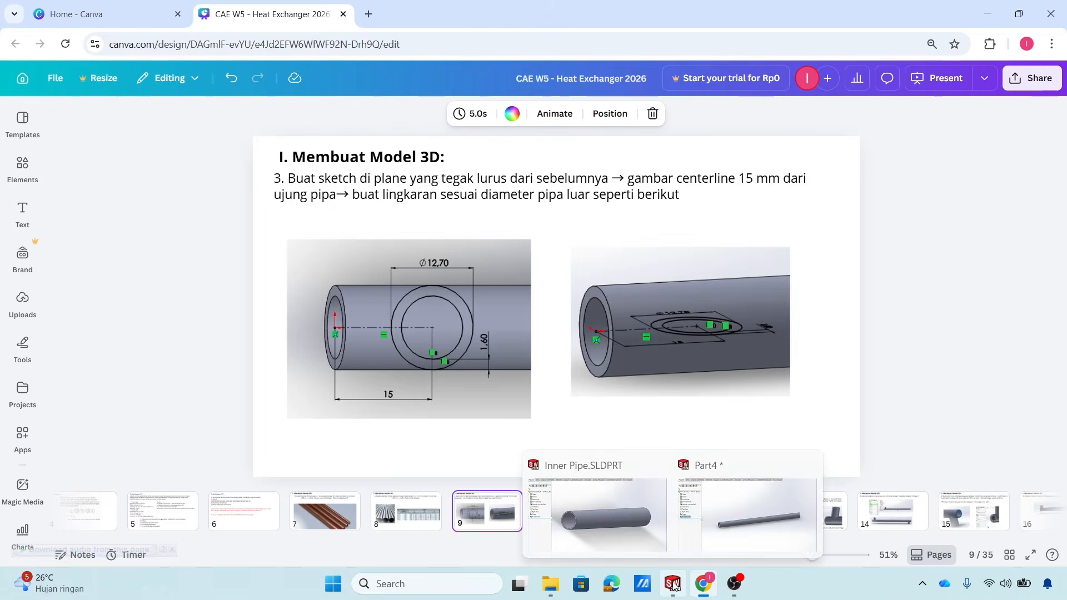
click(742, 503)
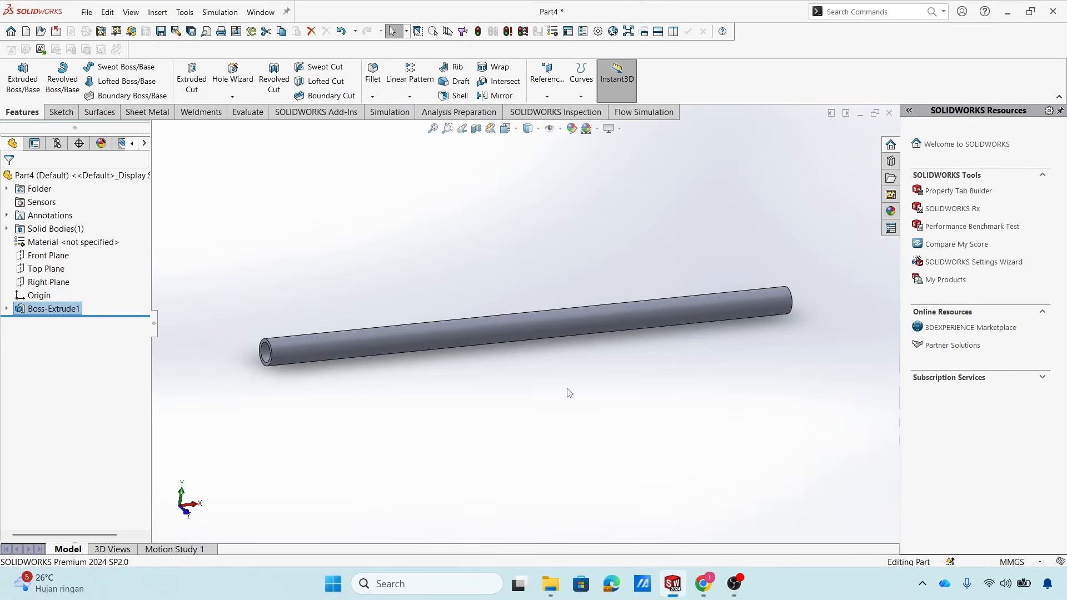
Start a sketch on the Top Plane and draw a circle about 12.7 mm in diameter near the pipe's end, centred on its axis.
click(46, 269)
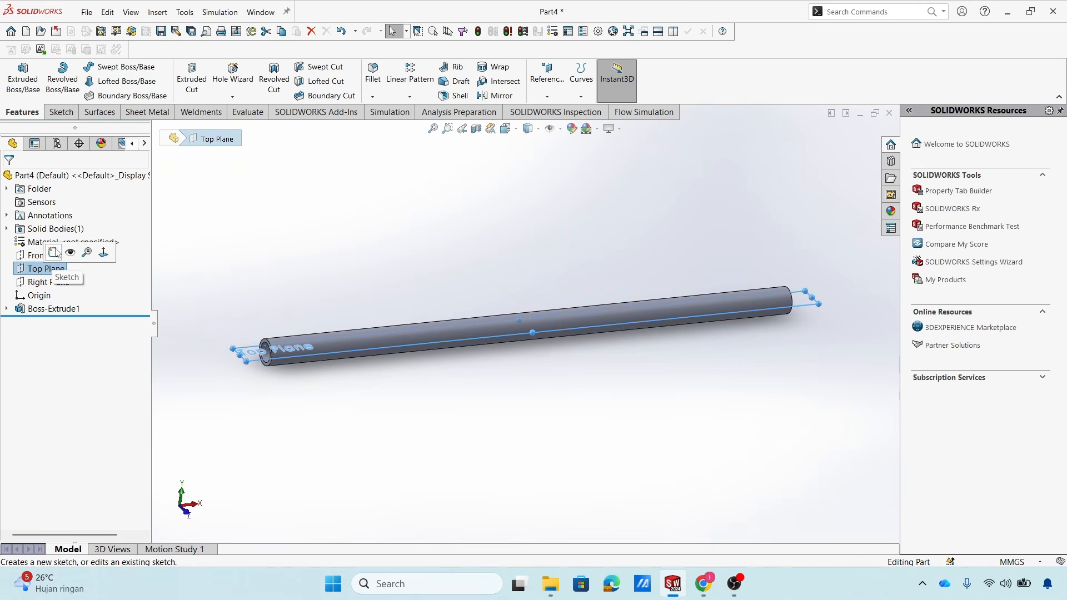
click(54, 253)
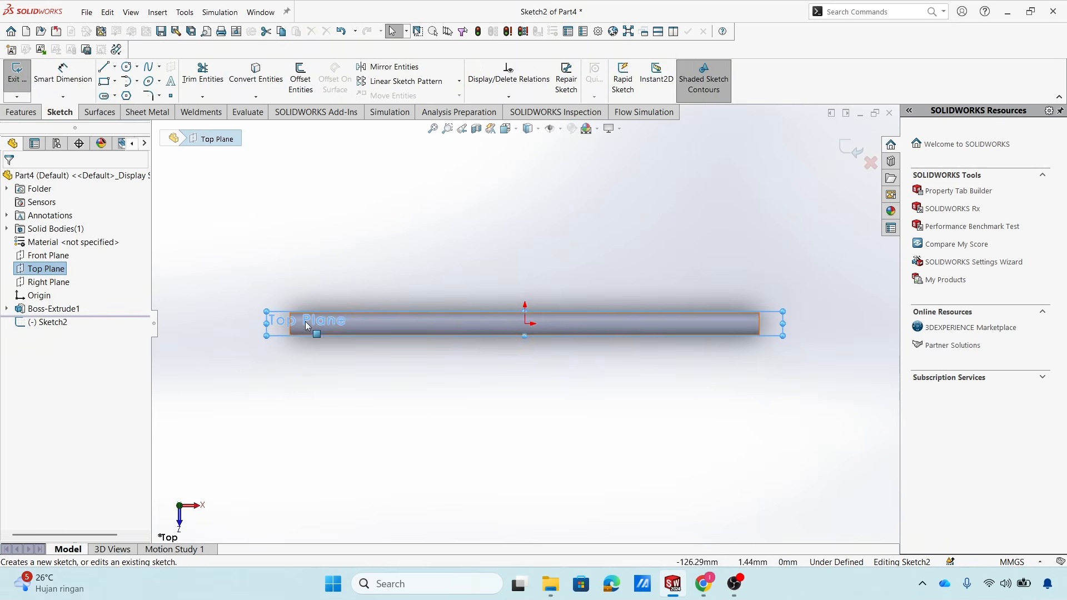
scroll(305, 322, down, 5)
scroll(456, 325, up, 2)
click(549, 407)
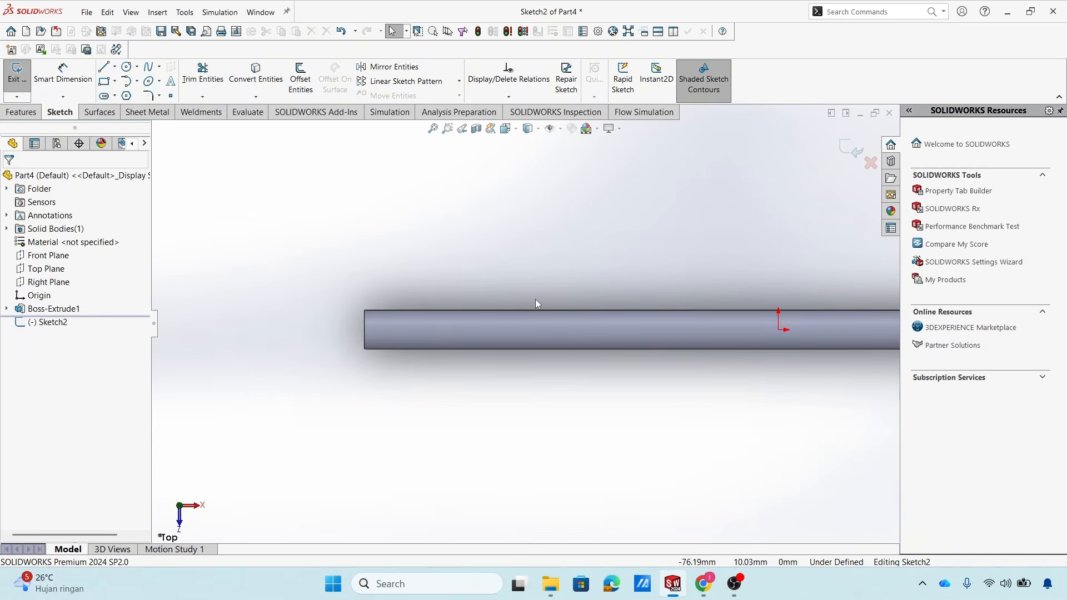
click(127, 68)
scroll(451, 307, down, 3)
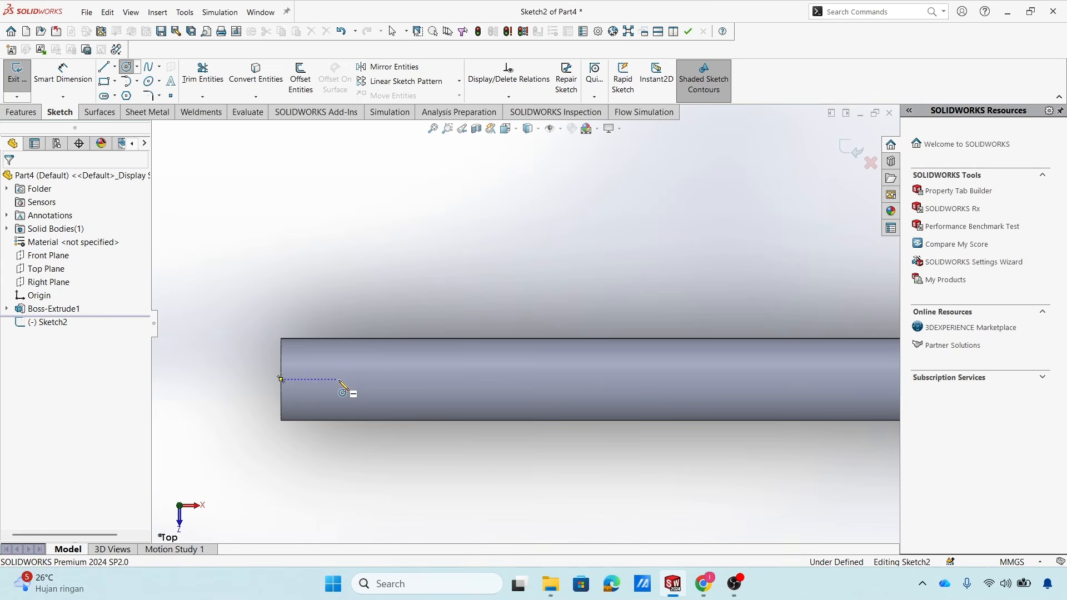
click(363, 380)
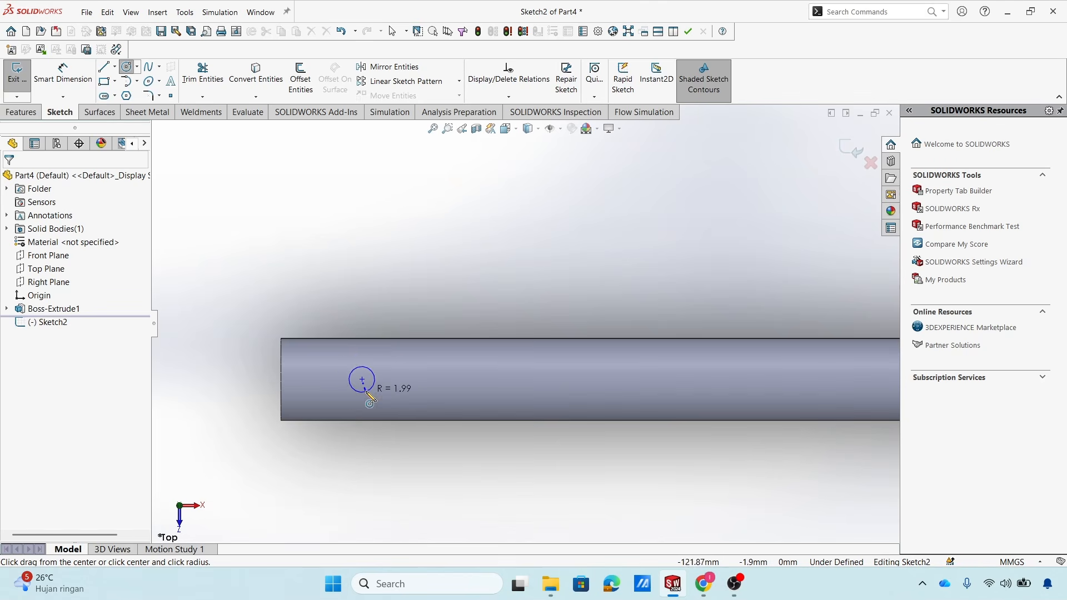
click(362, 420)
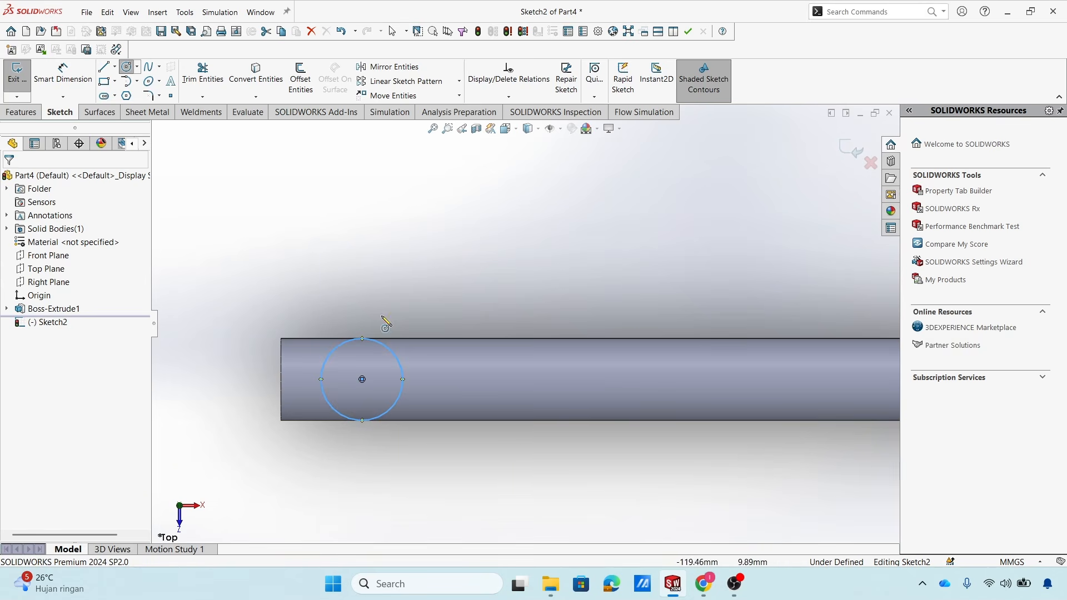
Offset the circle inward by 1.6 mm using the Reverse option.
click(300, 99)
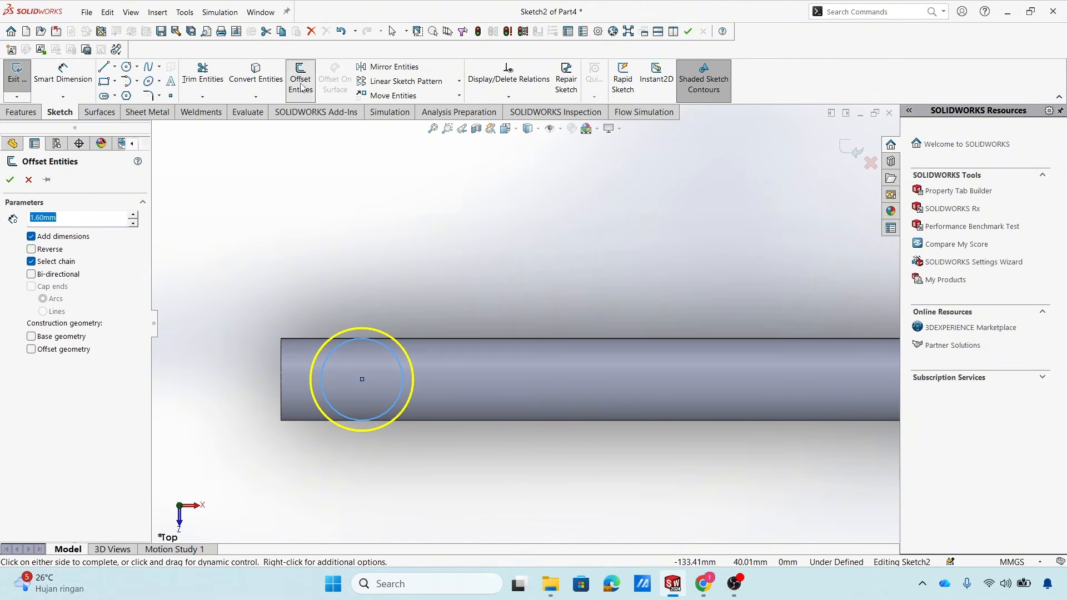
click(59, 253)
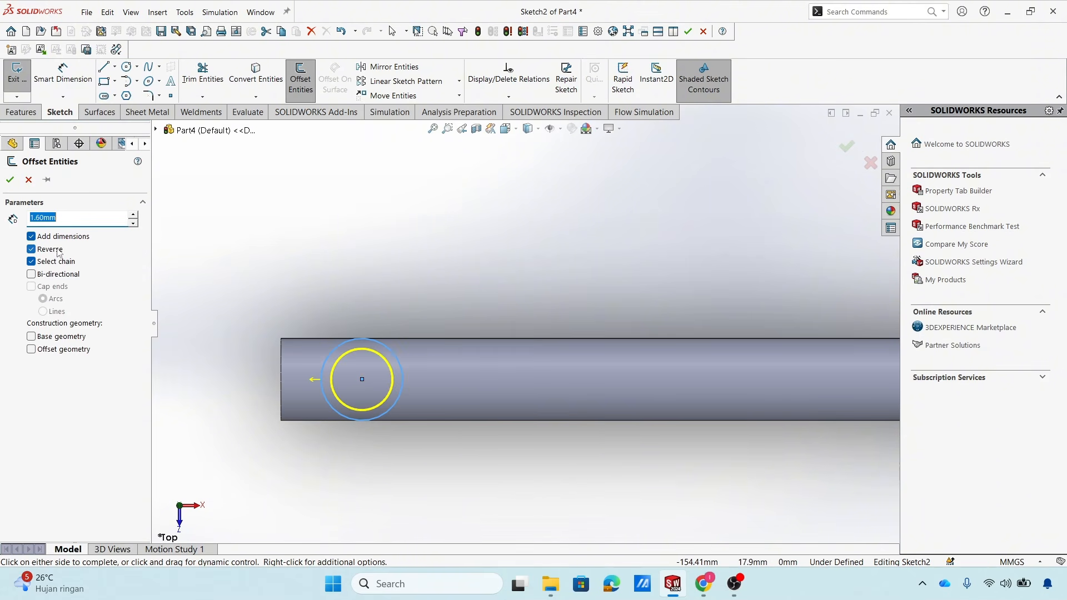
click(12, 181)
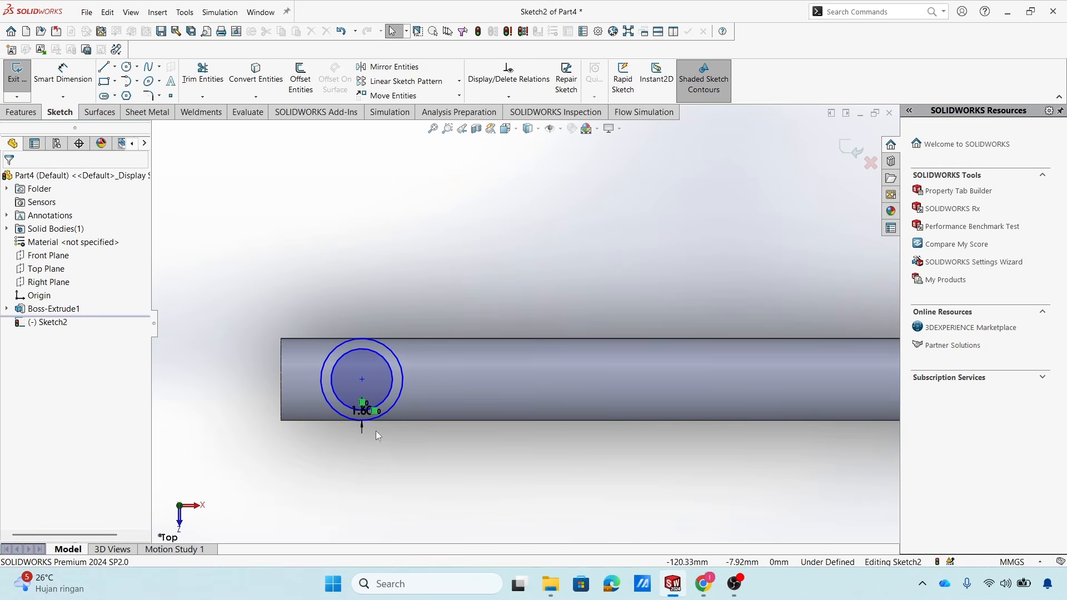
Move the two concentric circles by their shared centre off the pipe's axis to a spot beside the pipe.
scroll(317, 389, down, 3)
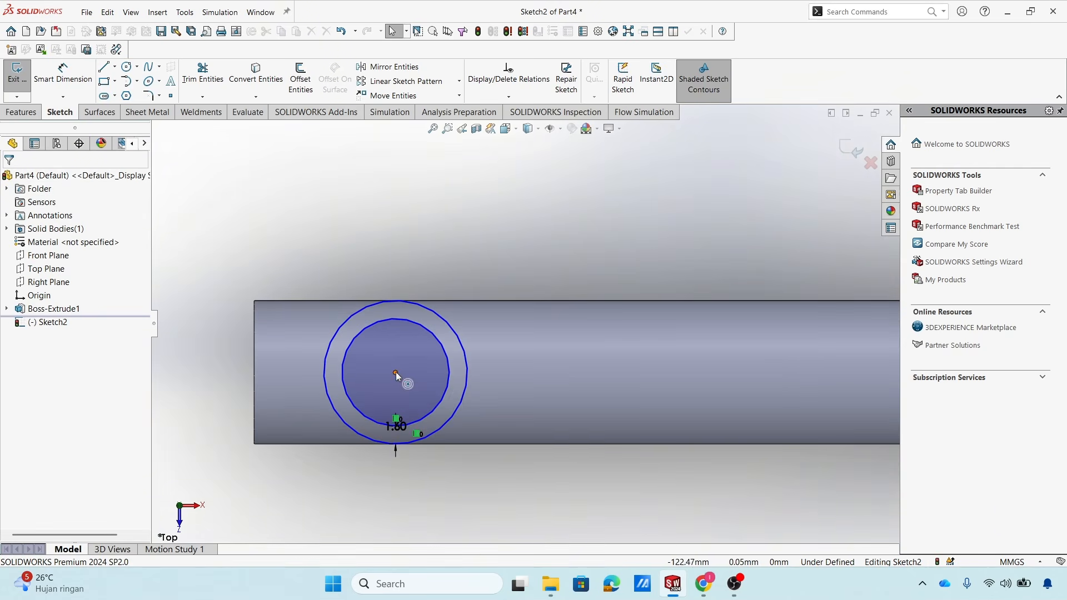
mouse_move(396, 372)
mouse_down()
mouse_move(403, 265)
mouse_move(327, 212)
mouse_move(568, 240)
mouse_move(361, 215)
mouse_up()
scroll(438, 294, up, 7)
scroll(739, 299, down, 1)
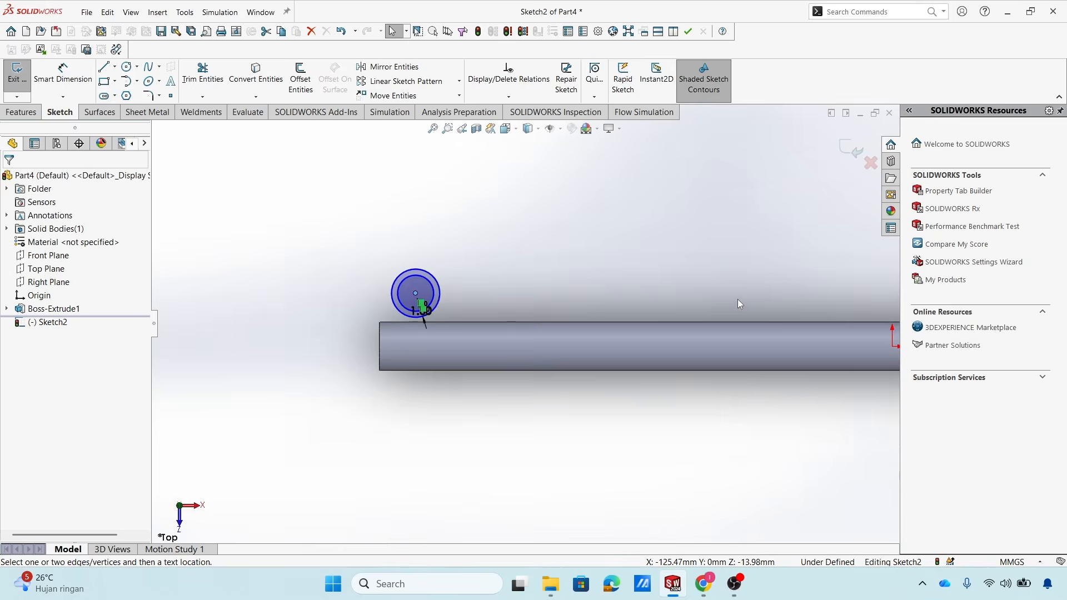
scroll(746, 306, up, 2)
scroll(746, 306, down, 1)
click(688, 298)
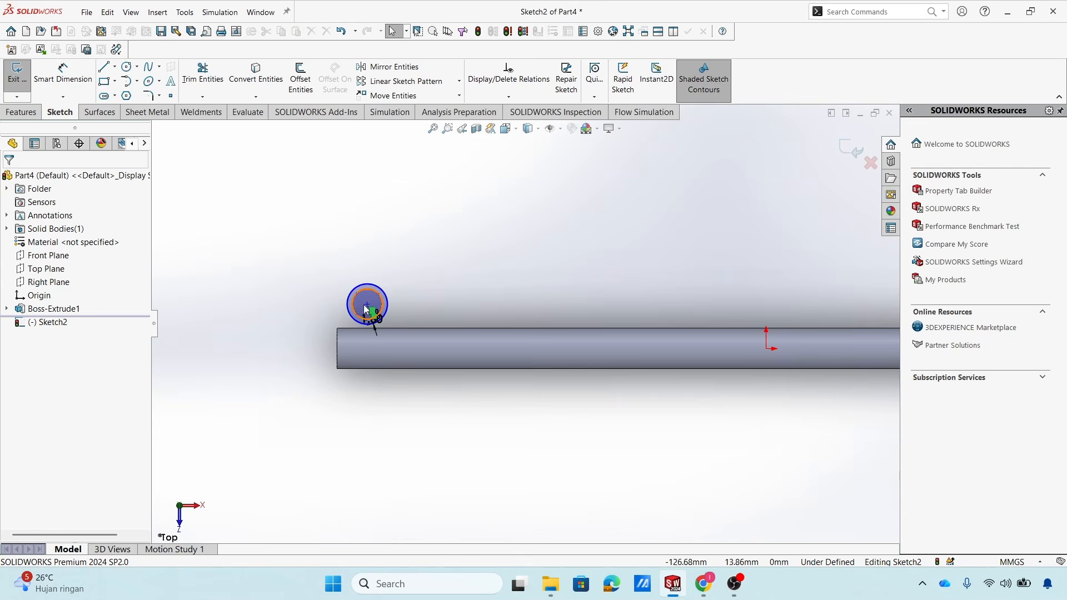
Add a Horizontal relation between the circles' centre and the origin, and slide the circles slightly along the pipe's axis.
click(367, 306)
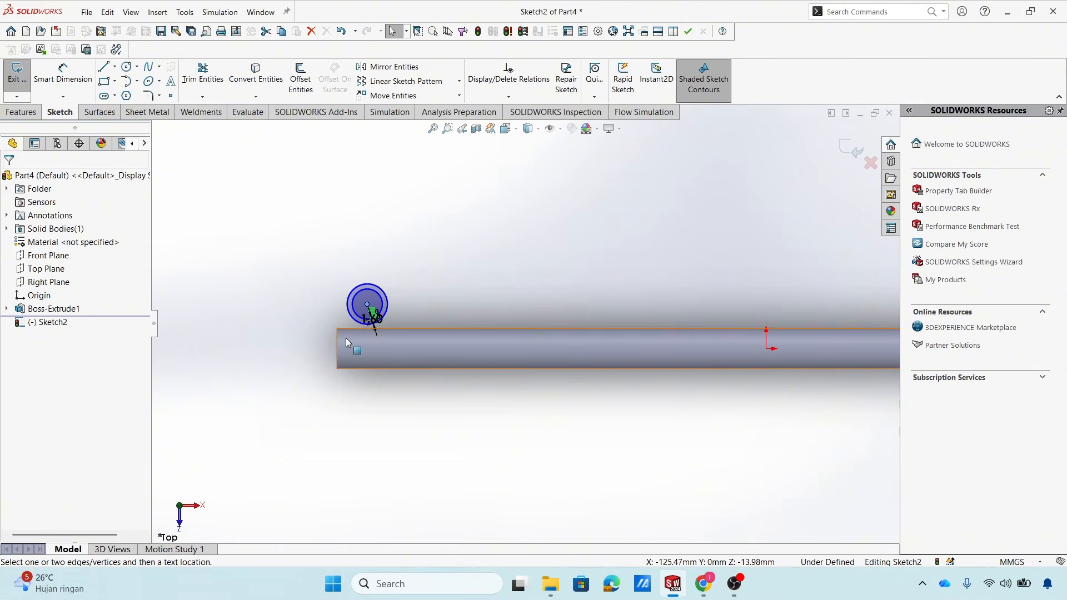
click(766, 349)
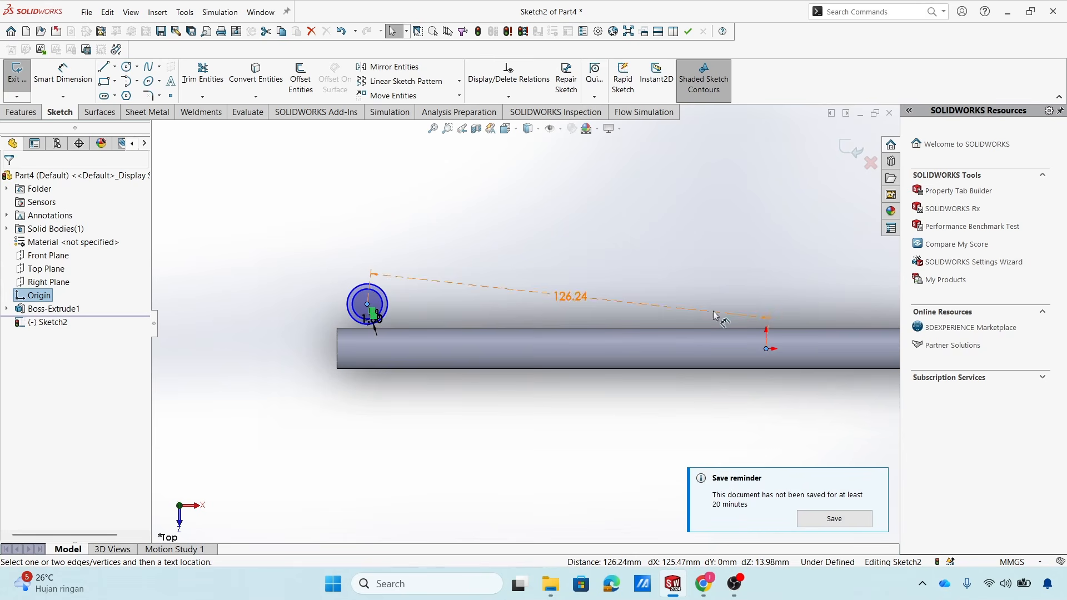
click(35, 144)
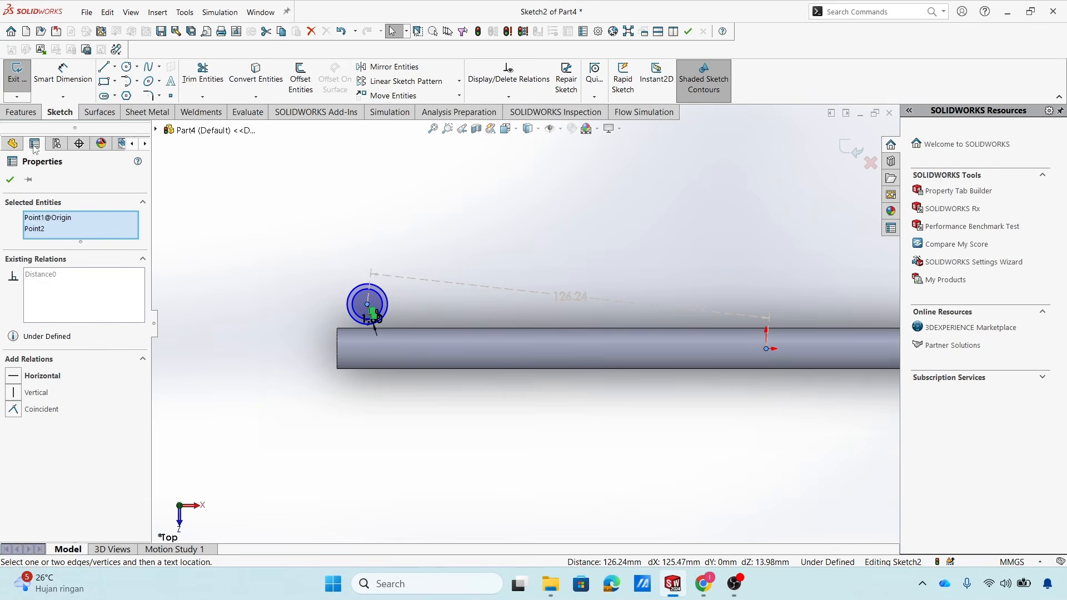
click(13, 377)
scroll(492, 282, down, 2)
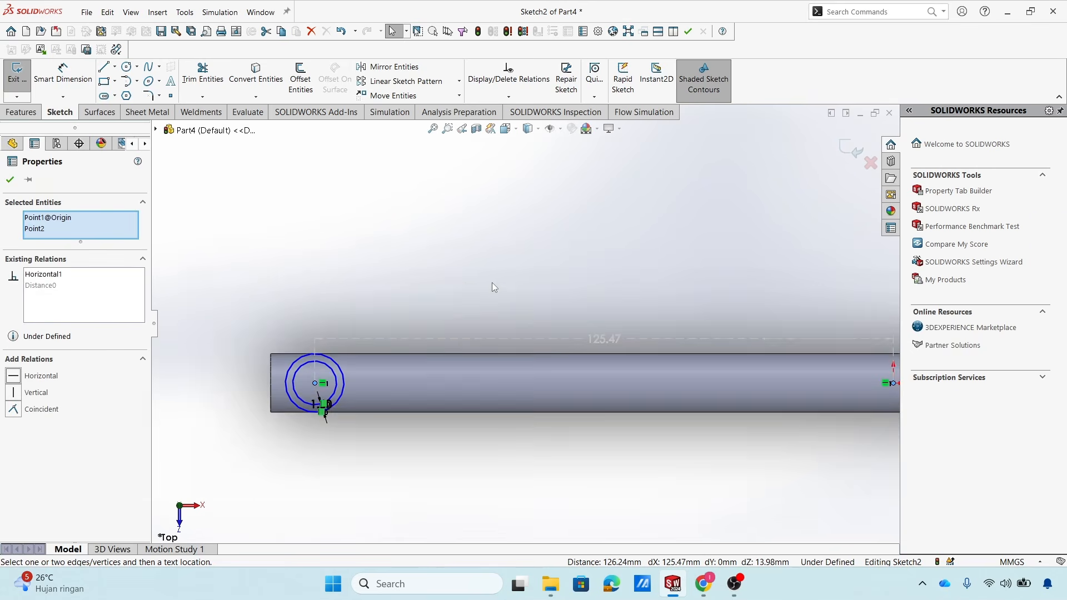
scroll(334, 324, down, 1)
click(10, 180)
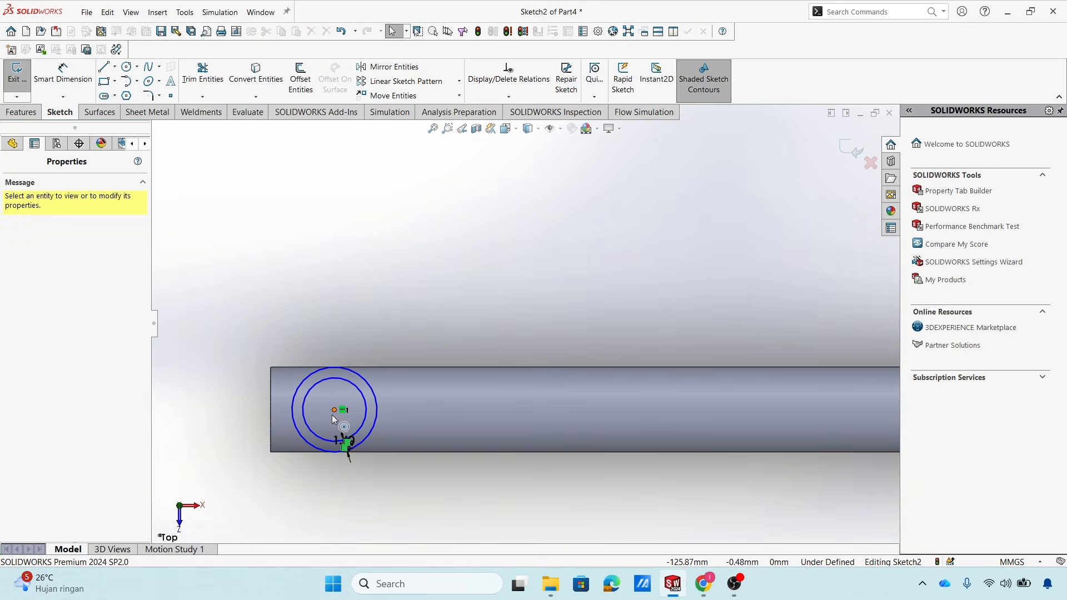
drag(334, 409, 348, 363)
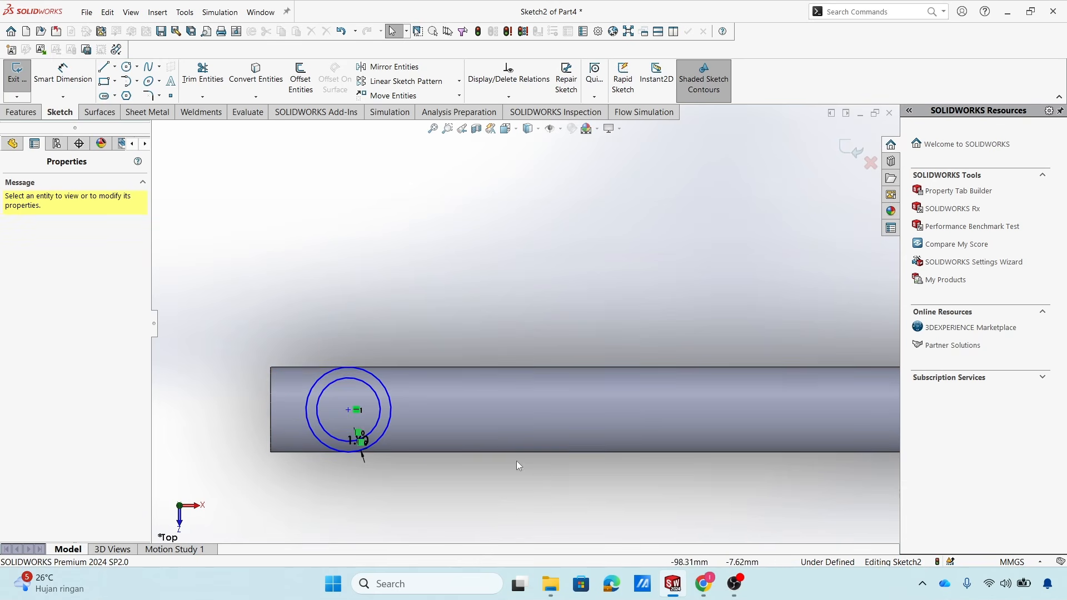
Check the branch position on the Canva slide and dimension the circles' centre 15 mm from the pipe's end edge.
click(669, 542)
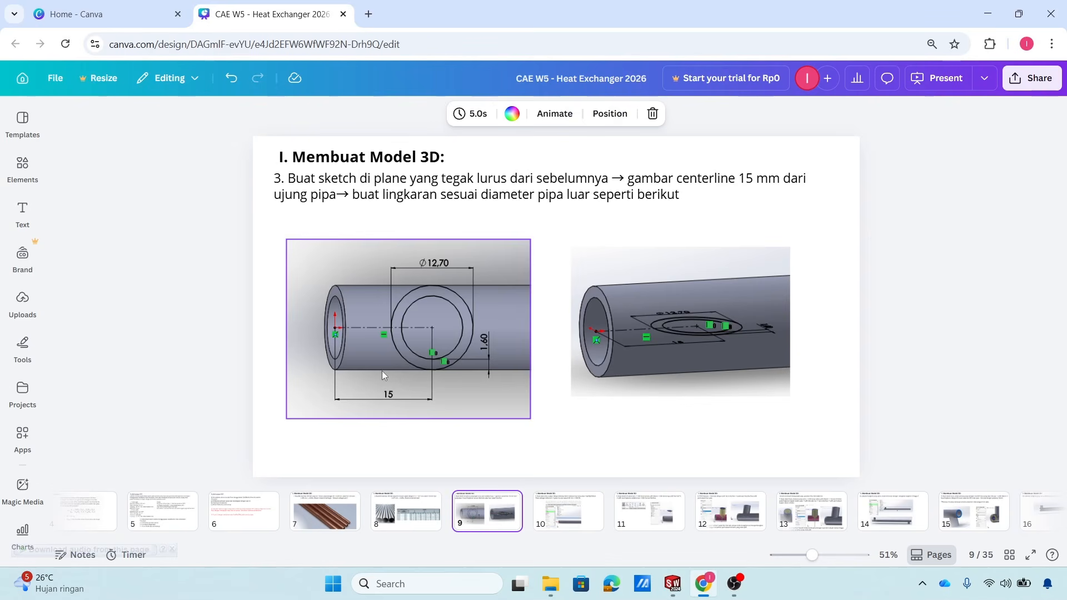
click(673, 584)
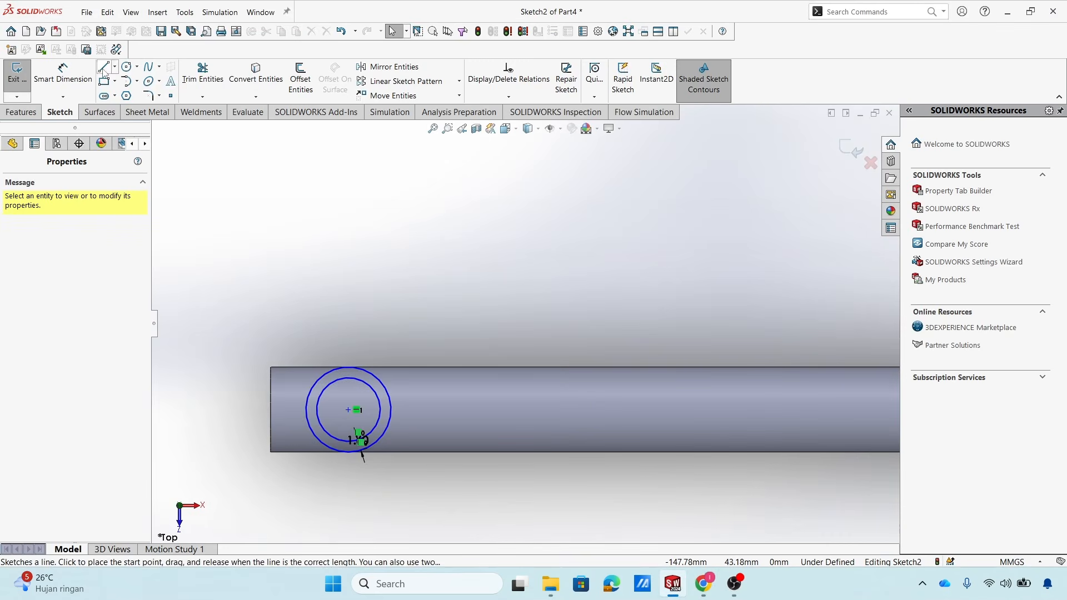
click(62, 75)
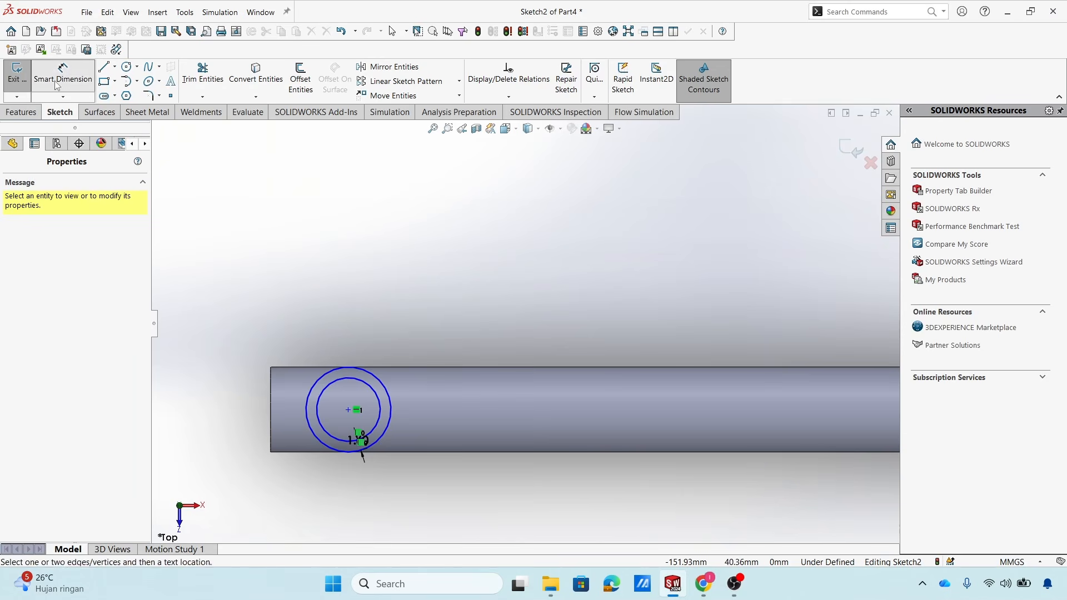
click(355, 410)
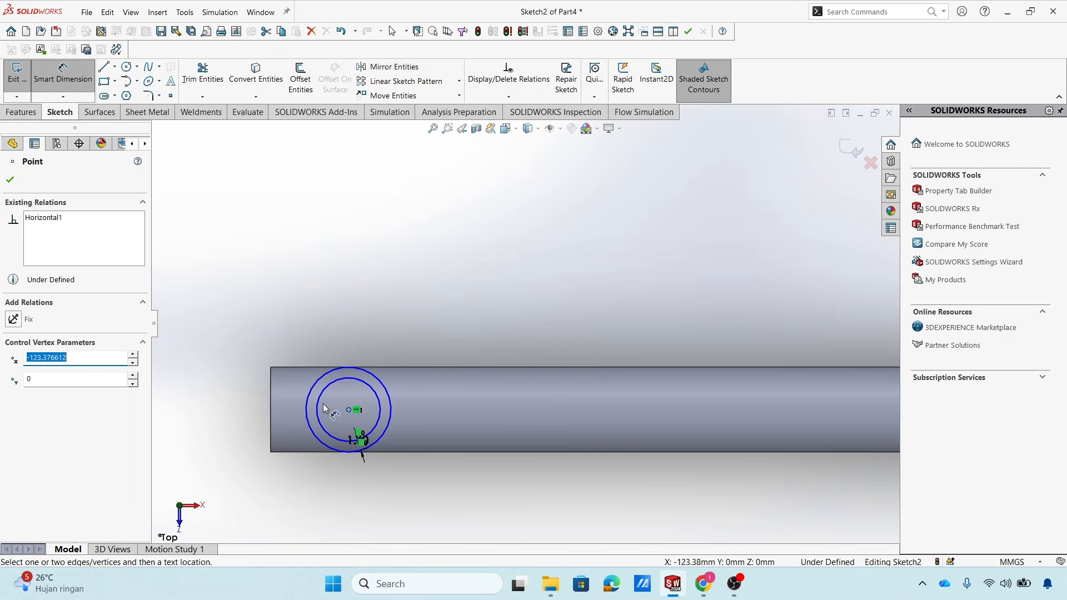
click(274, 399)
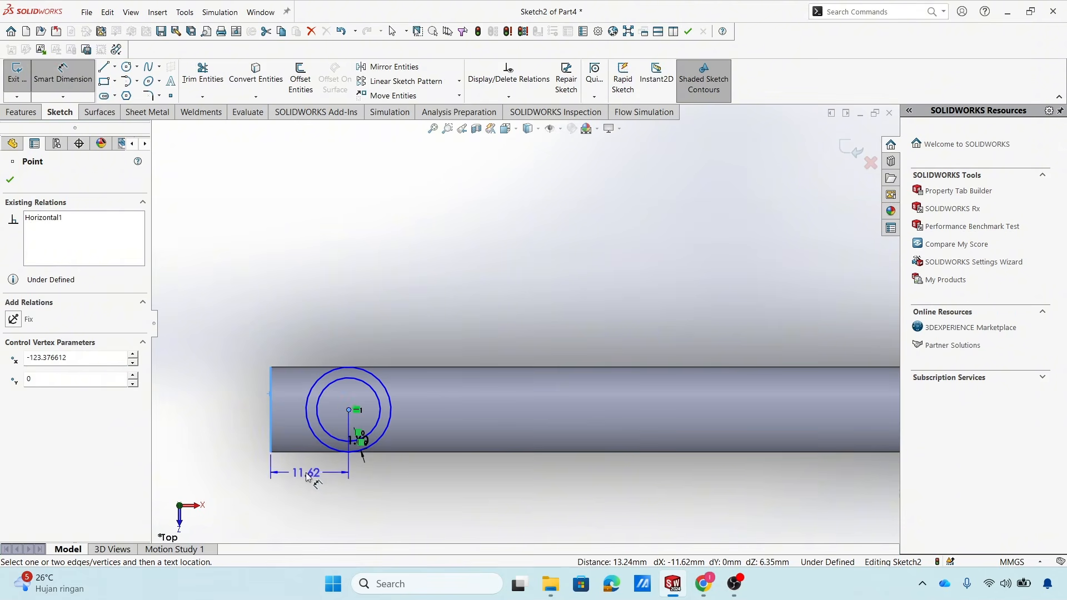
click(306, 477)
text(15)
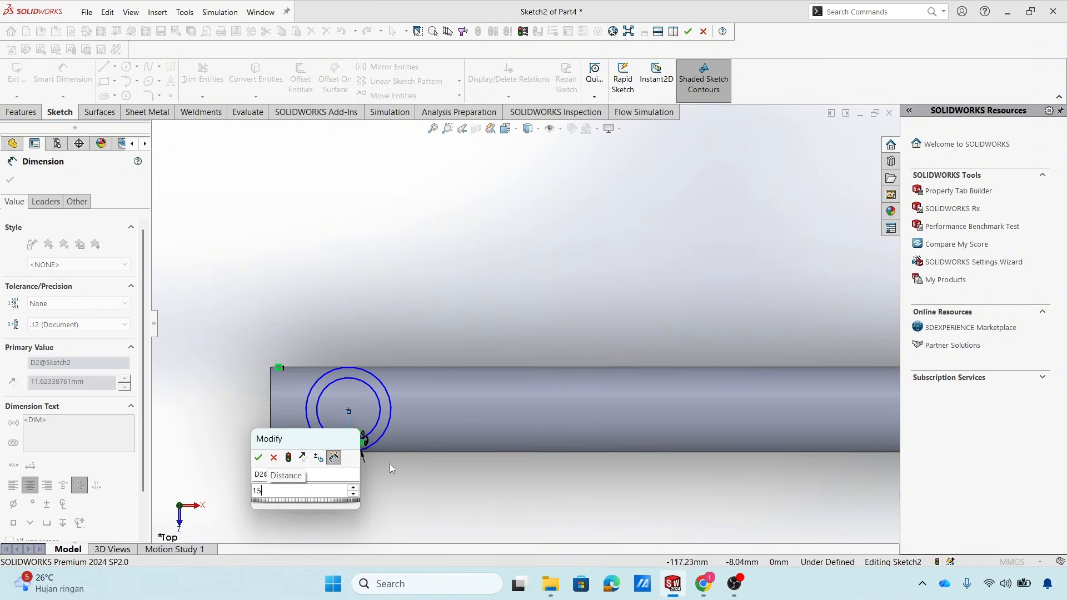
key(Return)
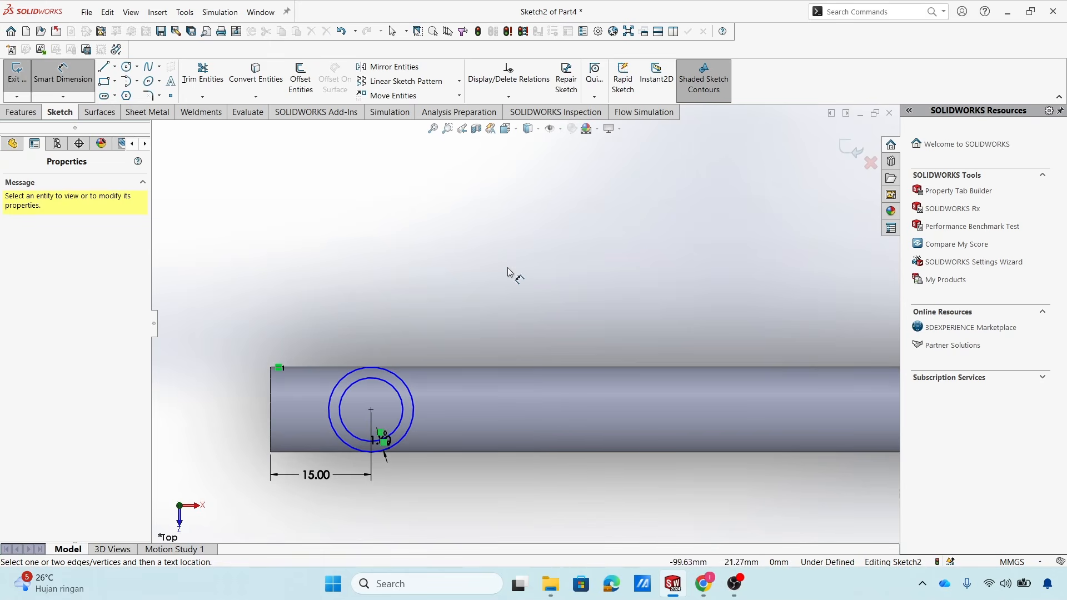
Dimension the outer circle's diameter at 12.7 mm.
click(415, 400)
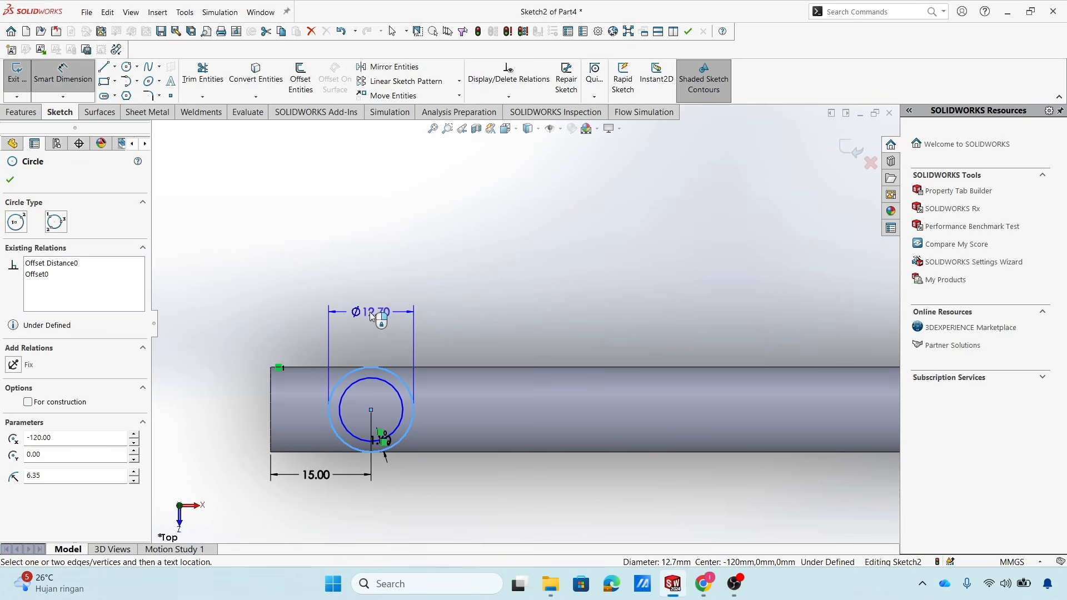
click(369, 312)
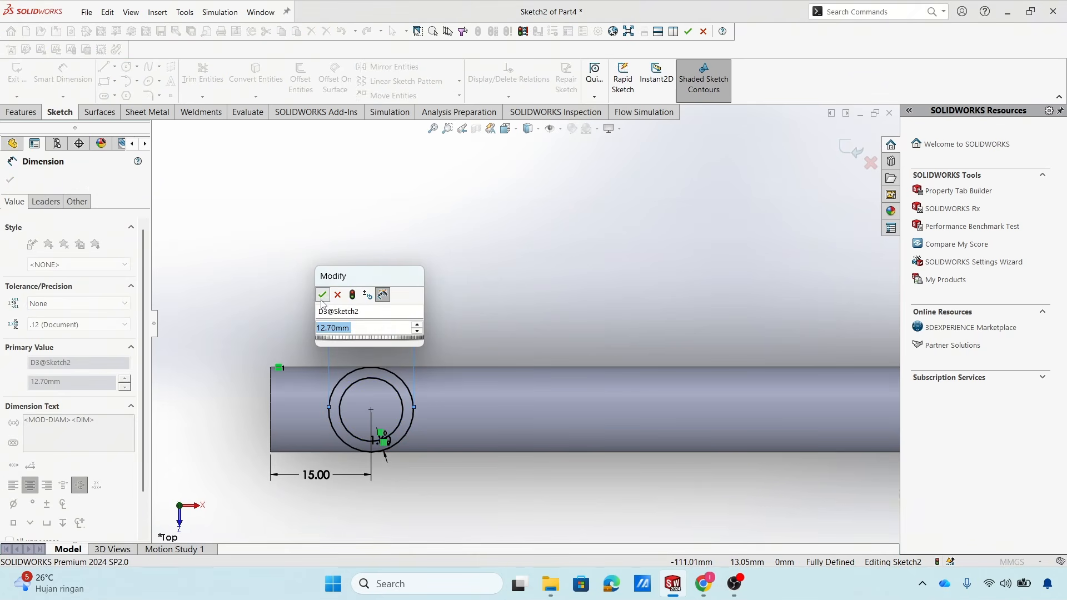
click(322, 300)
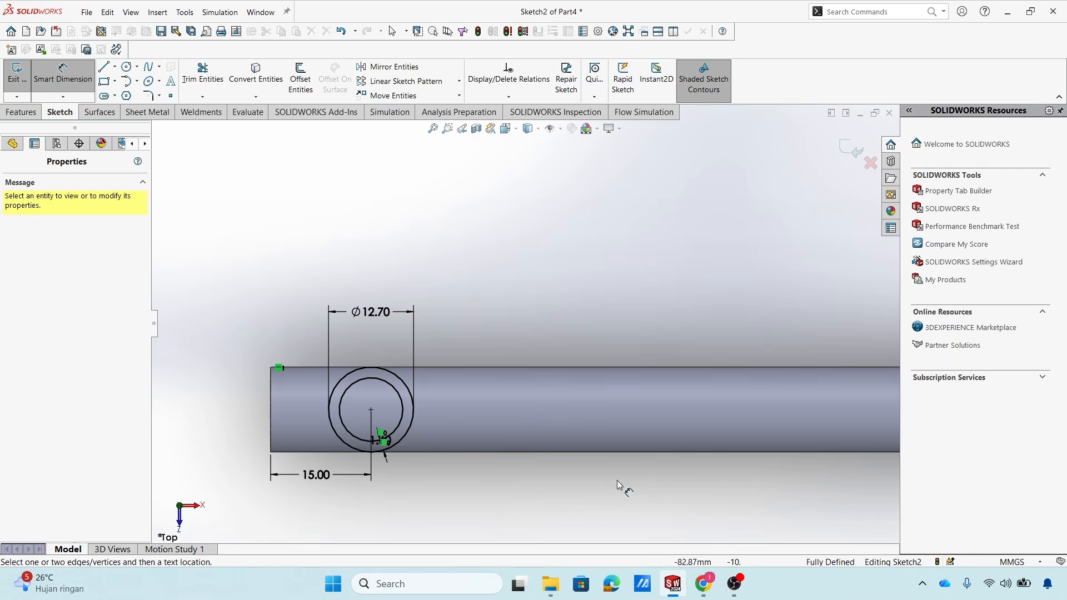
scroll(405, 413, up, 3)
scroll(406, 413, up, 5)
scroll(821, 338, down, 3)
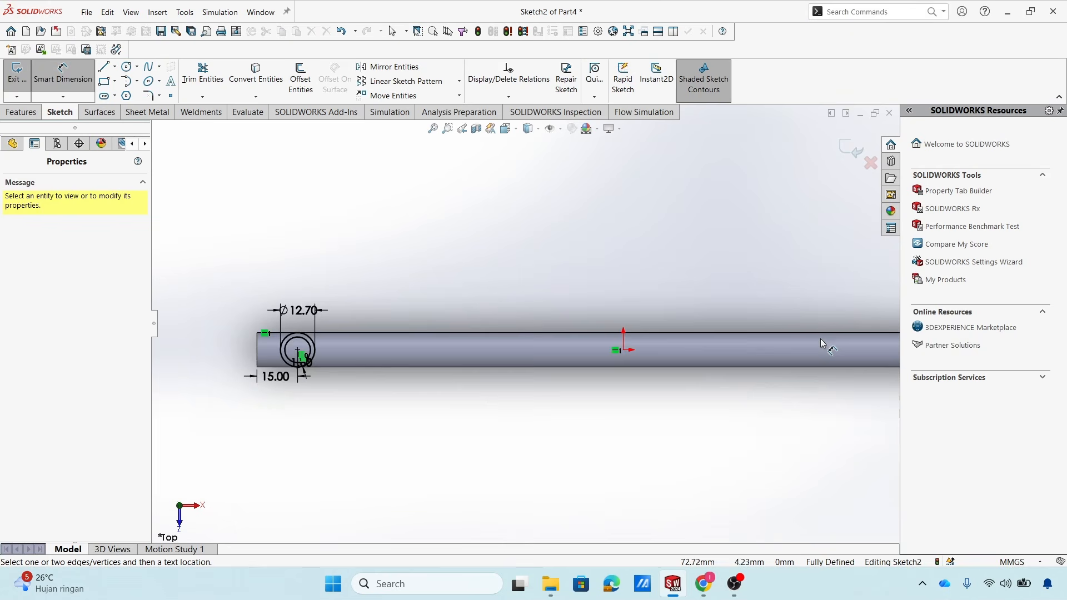
Inspect the dimensioned branch circles on the pipe, and read the instructions for creating the new plane on Canva slide 10.
key(Escape)
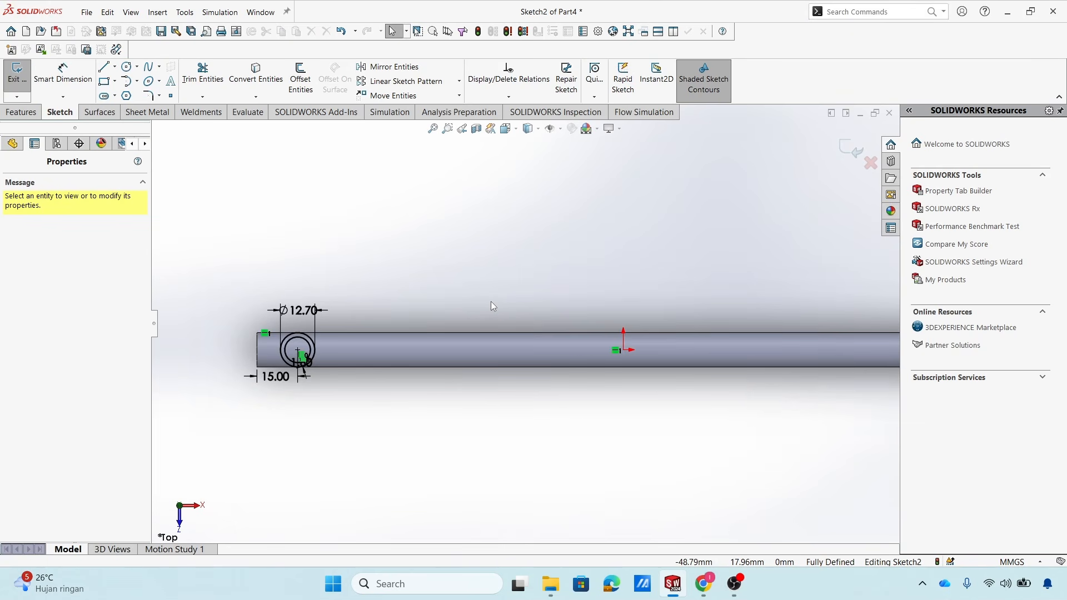
mouse_move(474, 422)
middle_down()
mouse_move(479, 226)
mouse_move(447, 278)
mouse_move(511, 313)
mouse_move(481, 349)
middle_up()
scroll(295, 346, down, 3)
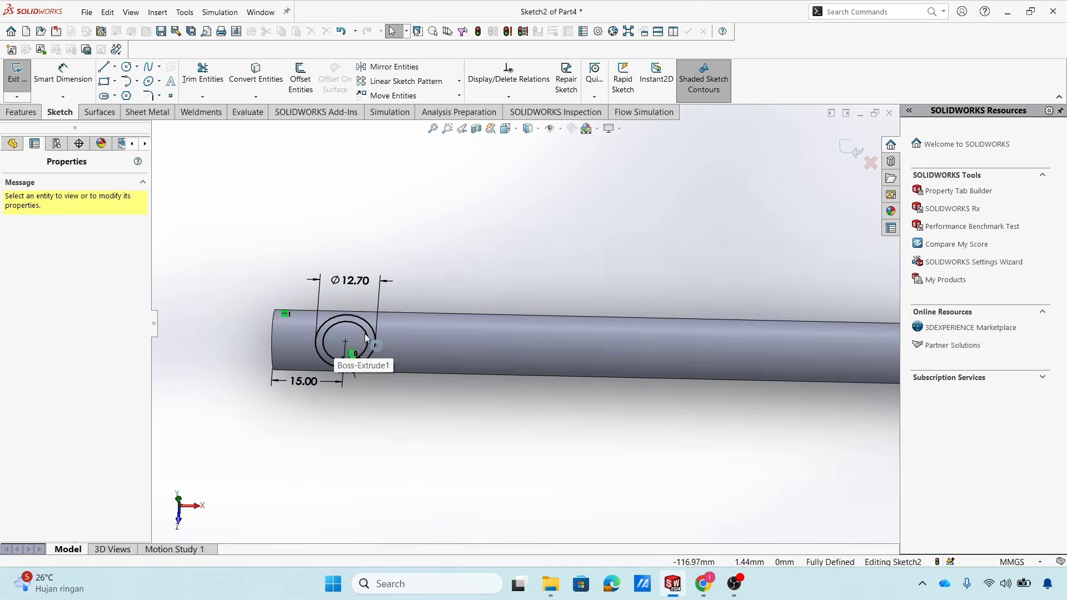
scroll(419, 386, down, 3)
mouse_move(433, 396)
middle_down()
mouse_move(442, 306)
mouse_move(472, 304)
mouse_move(434, 318)
middle_up()
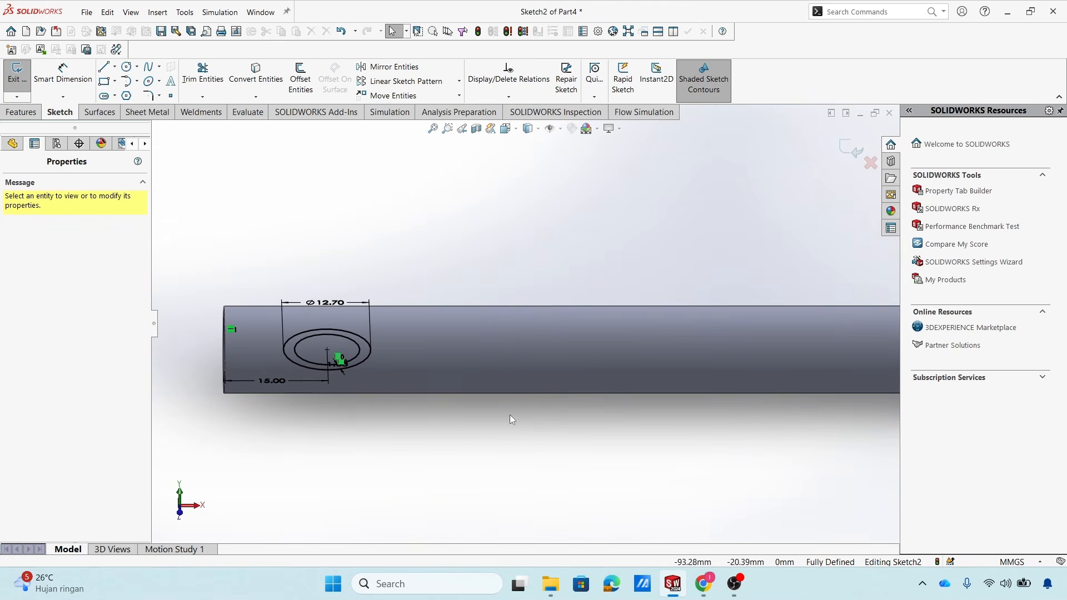
scroll(501, 421, up, 2)
mouse_move(704, 584)
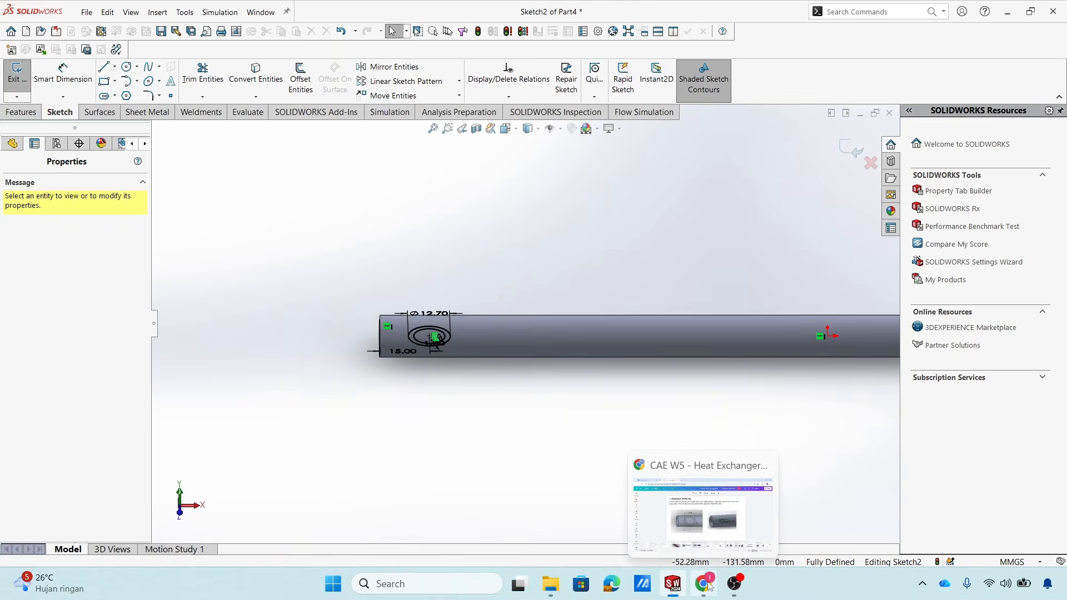
click(703, 514)
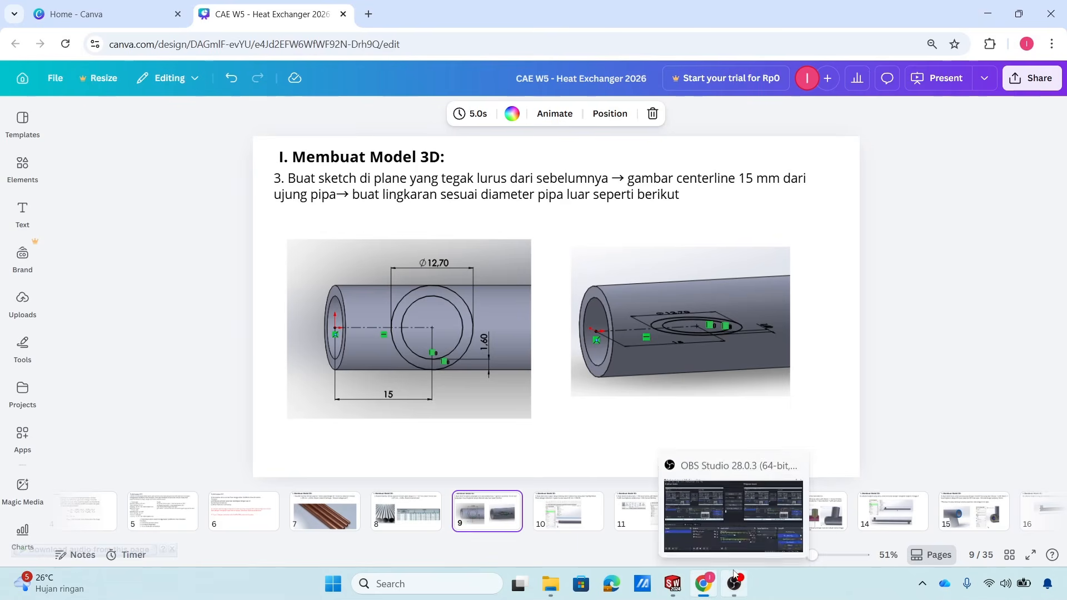
click(583, 518)
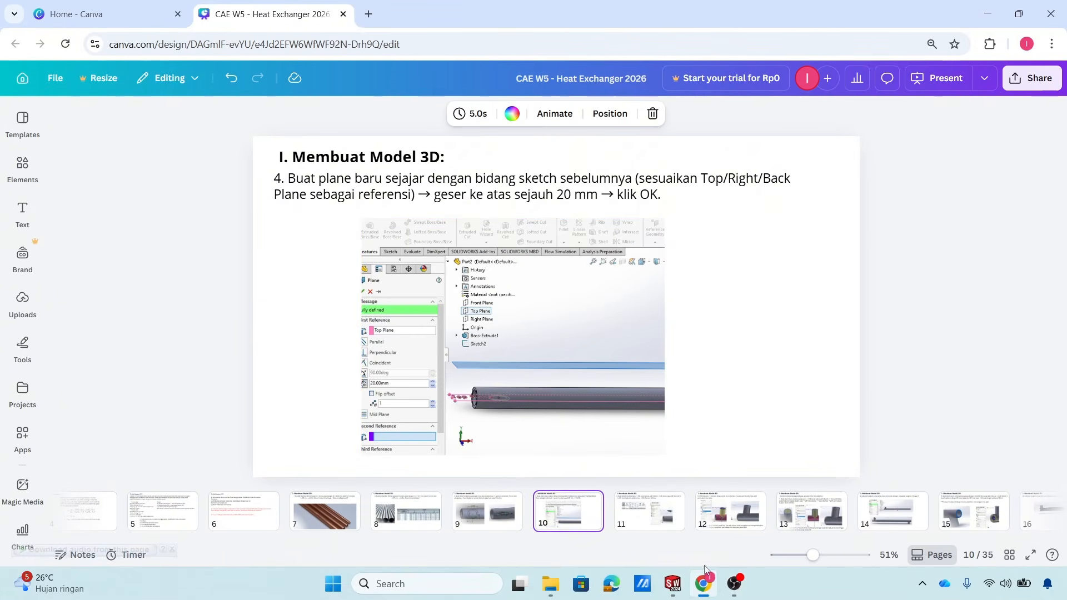
click(673, 584)
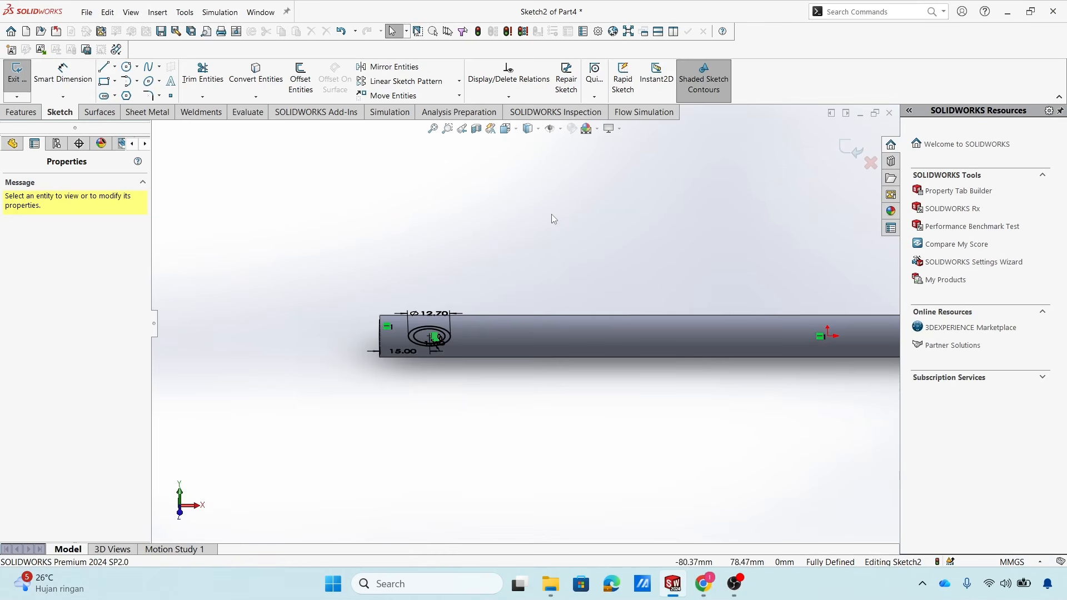
click(37, 114)
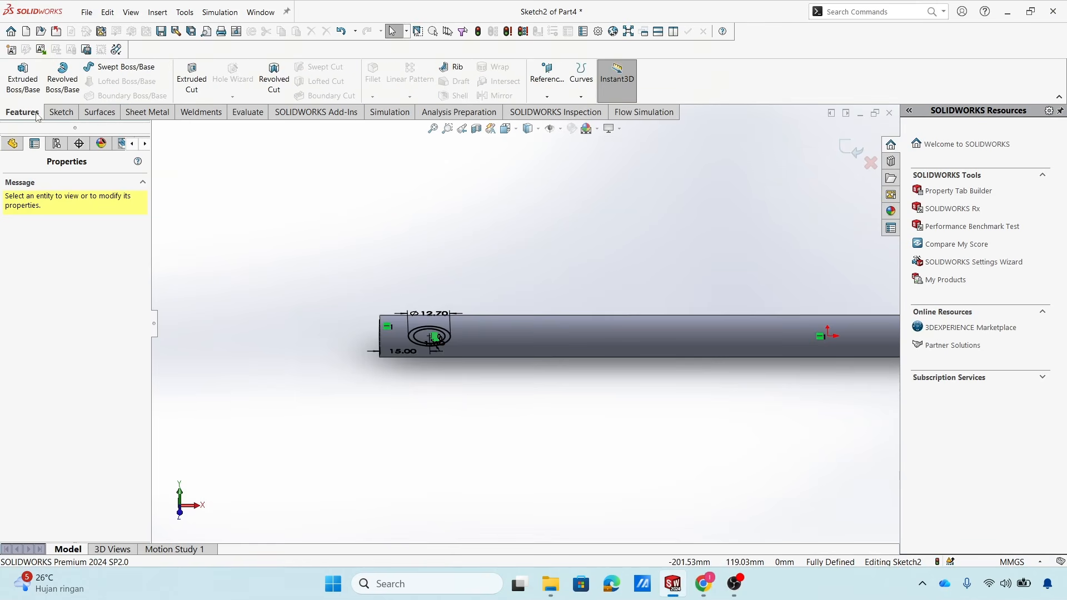
click(557, 95)
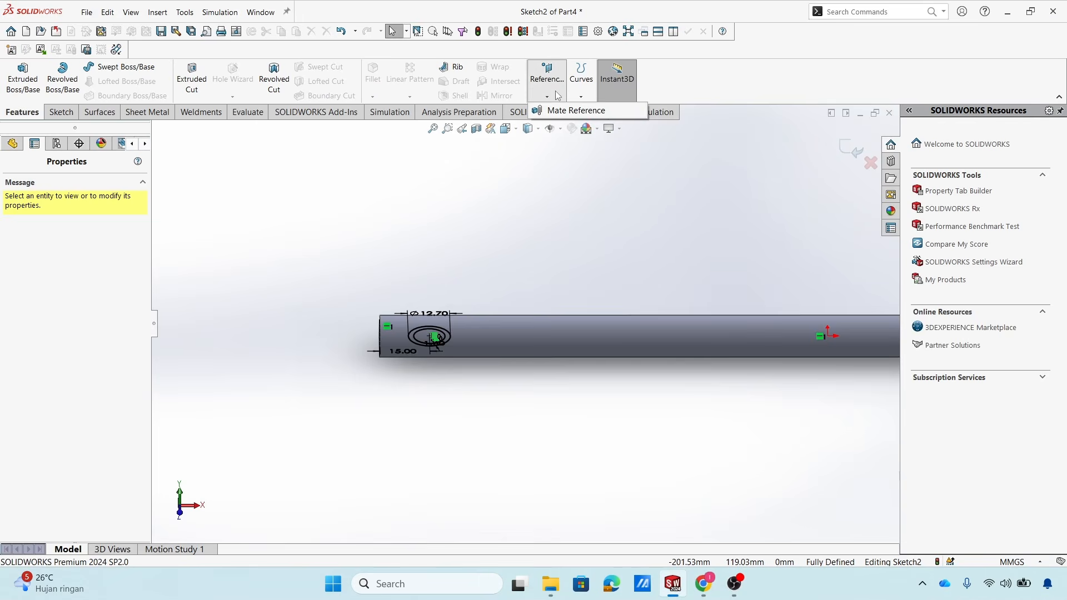
click(557, 95)
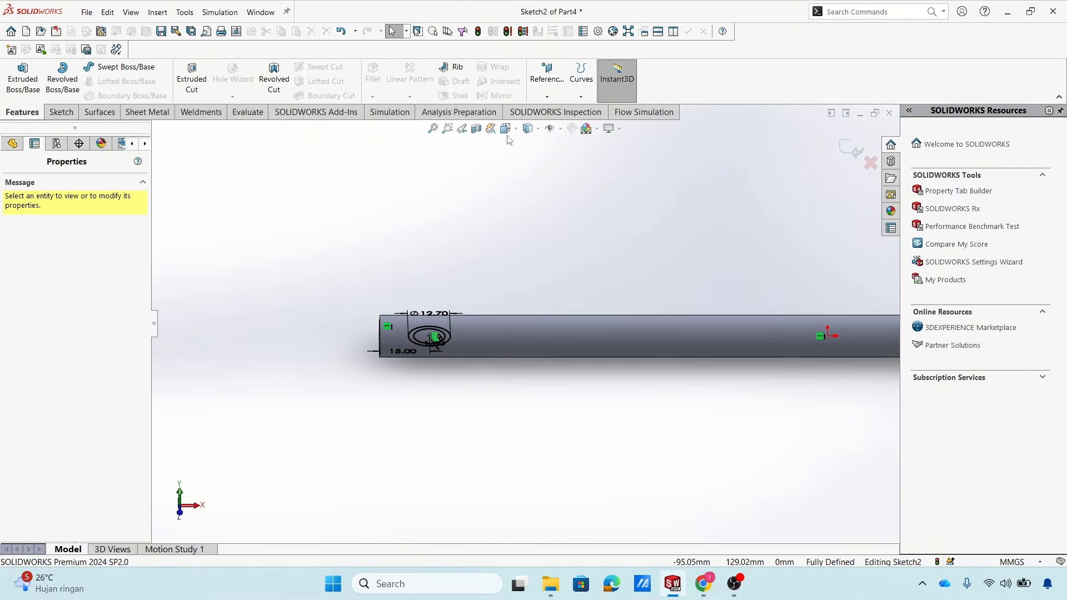
click(552, 90)
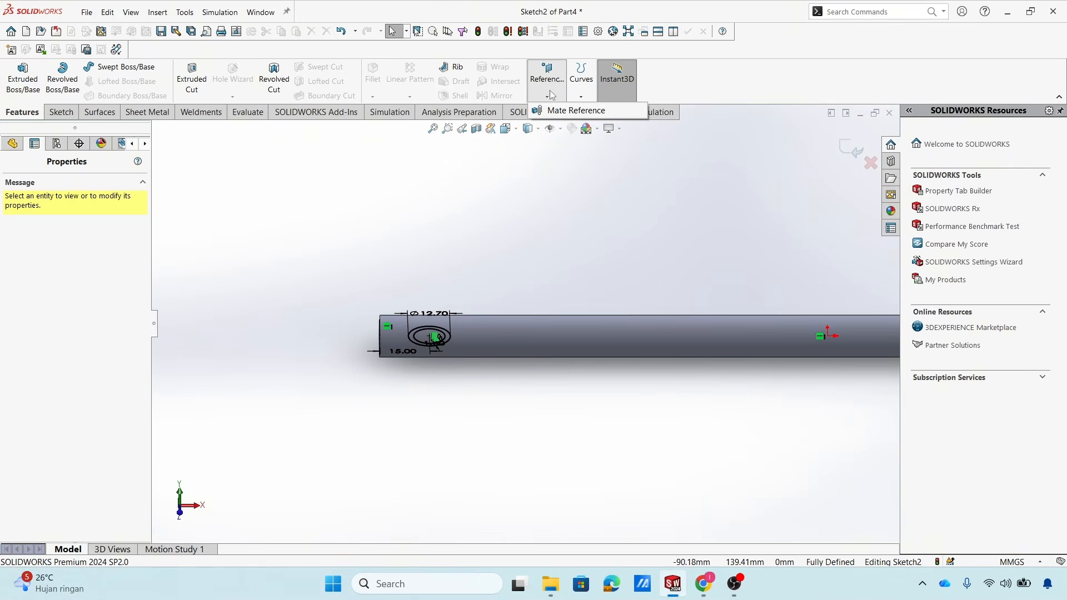
click(550, 224)
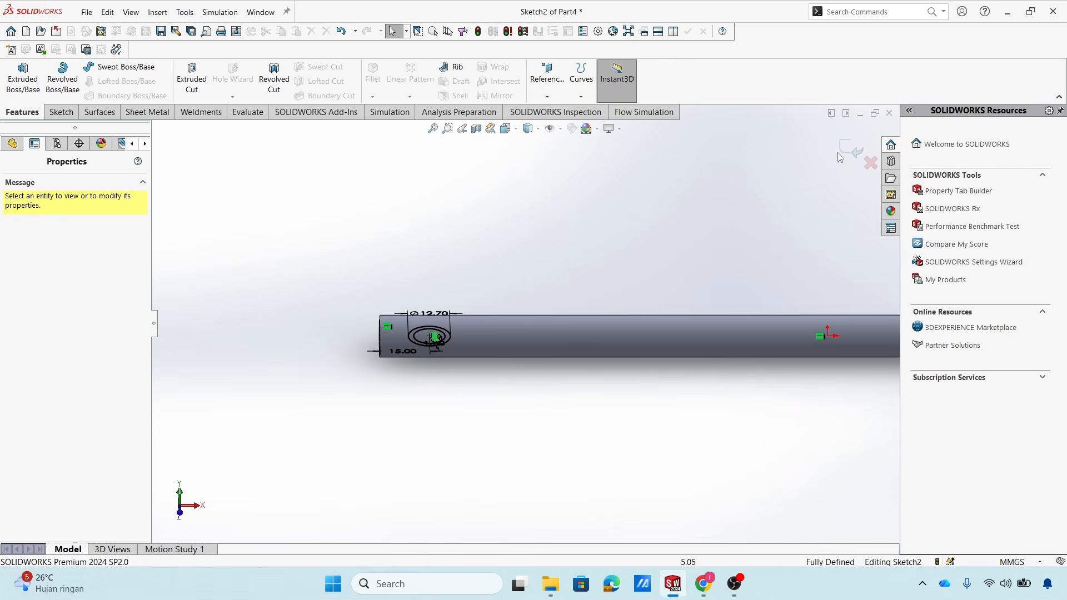
Exit the branch circles' sketch, keep its changes, and clear the selection.
click(12, 144)
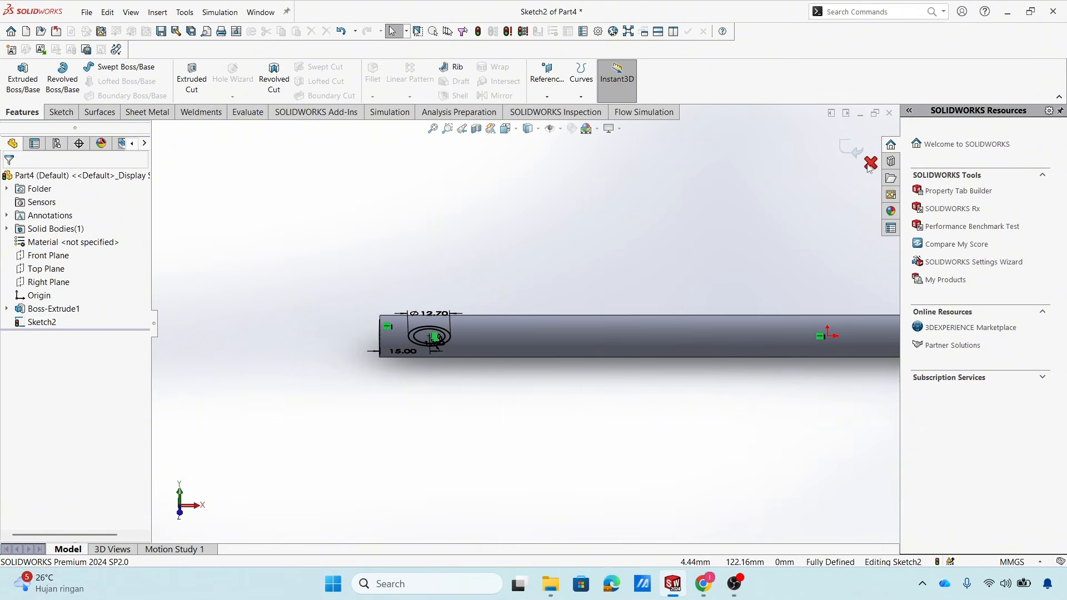
click(853, 153)
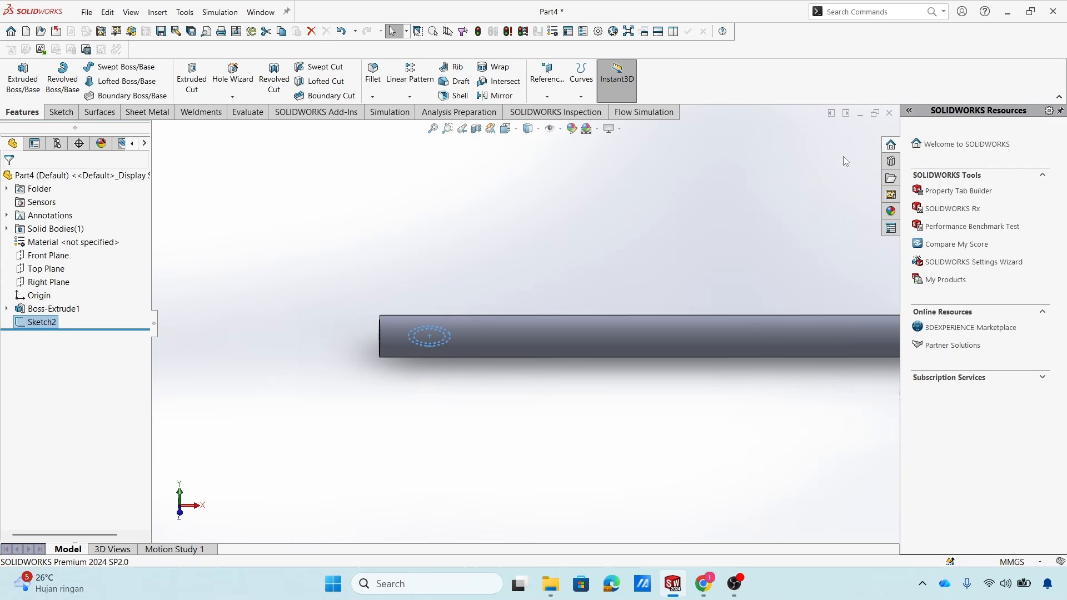
click(638, 228)
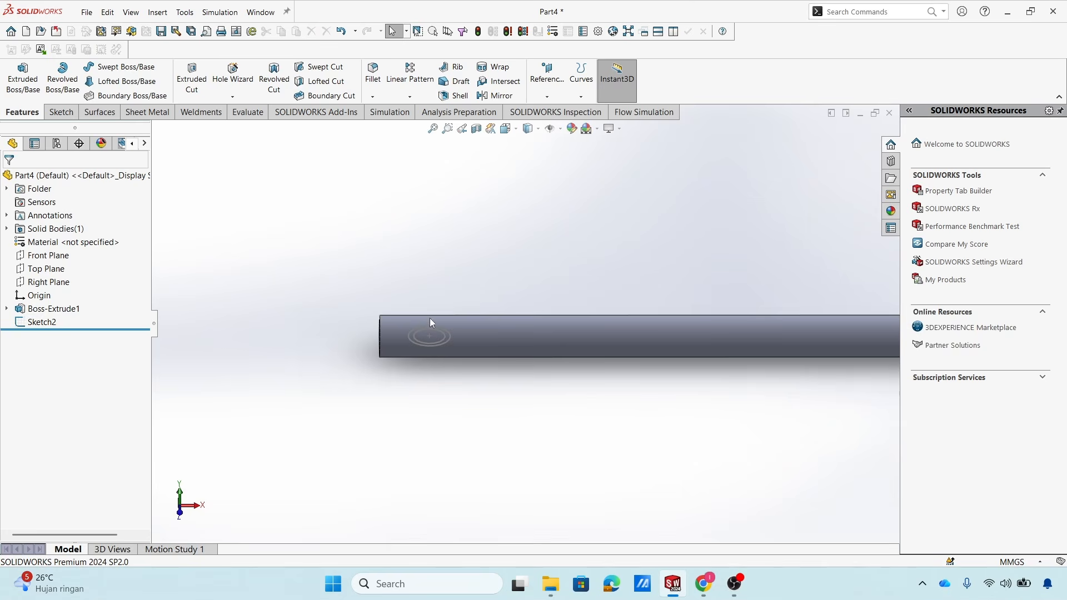
Start a new reference plane with the Top Plane as its first reference.
scroll(808, 317, up, 3)
scroll(807, 295, down, 2)
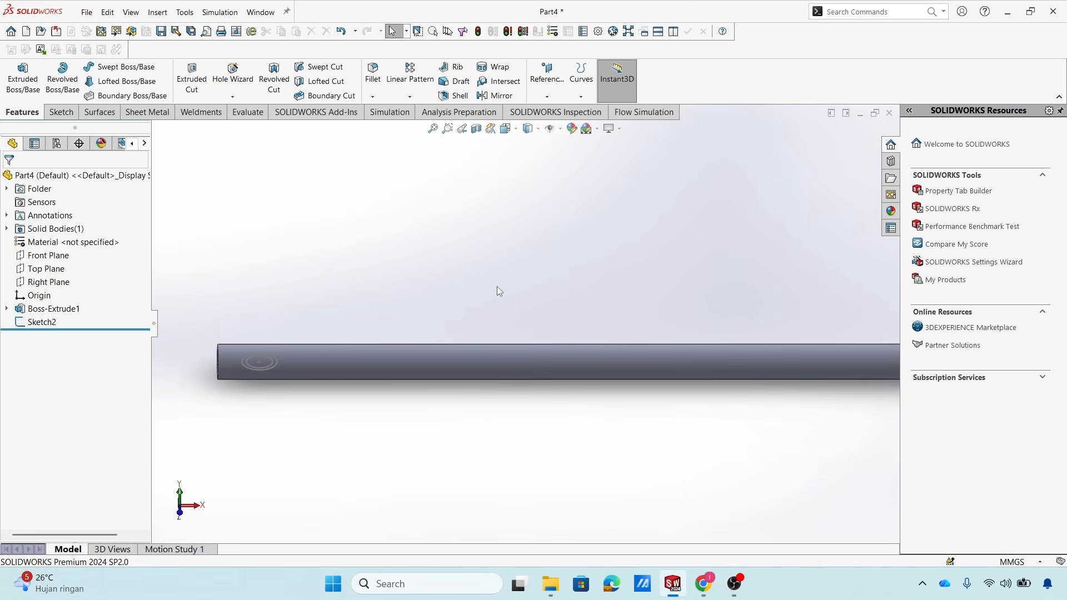
scroll(515, 263, up, 1)
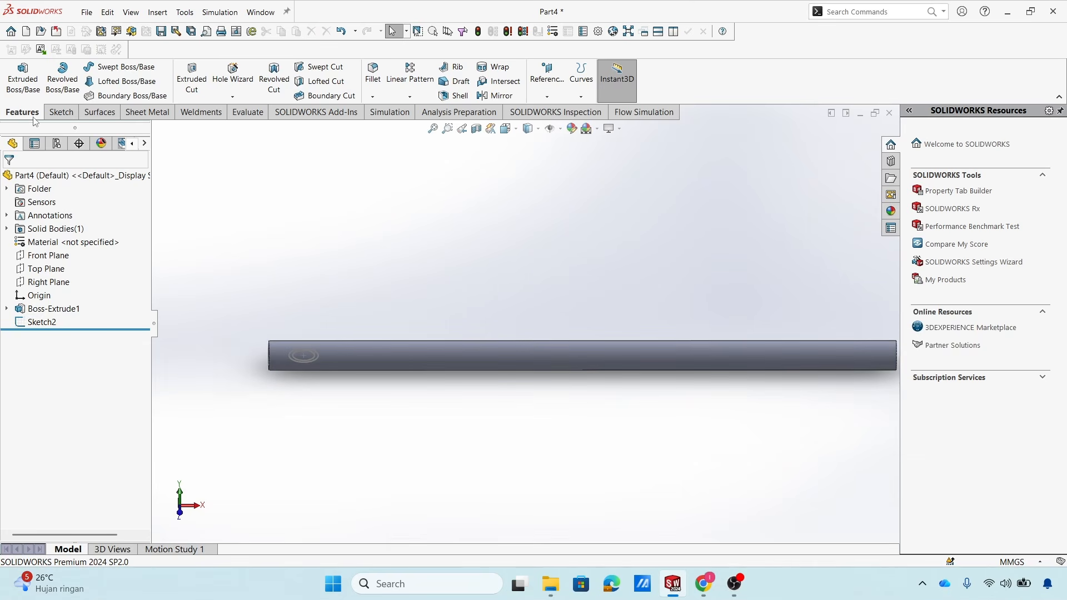
click(547, 96)
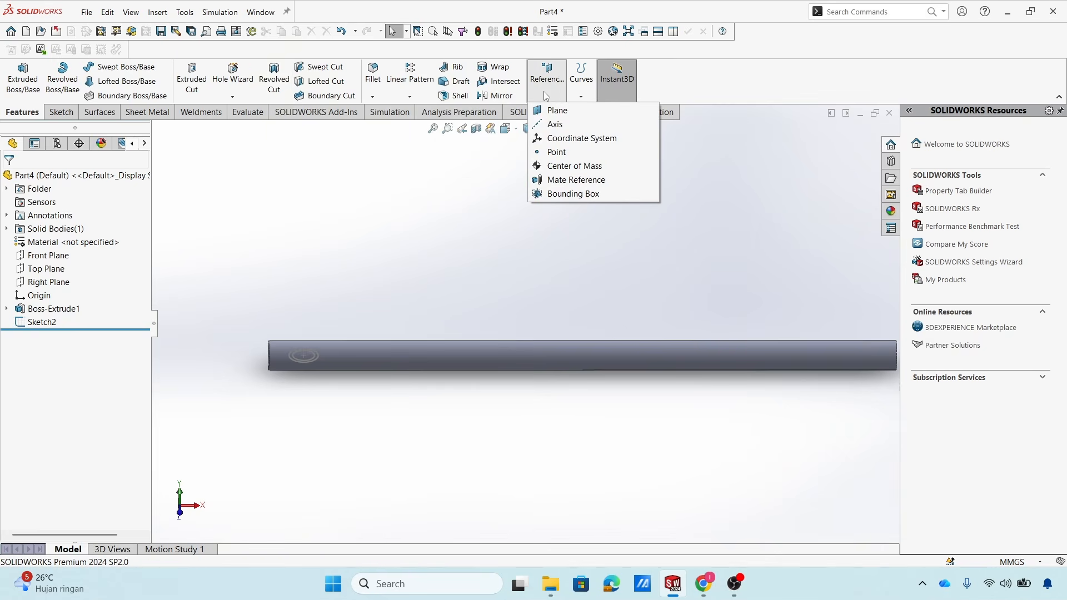
click(555, 112)
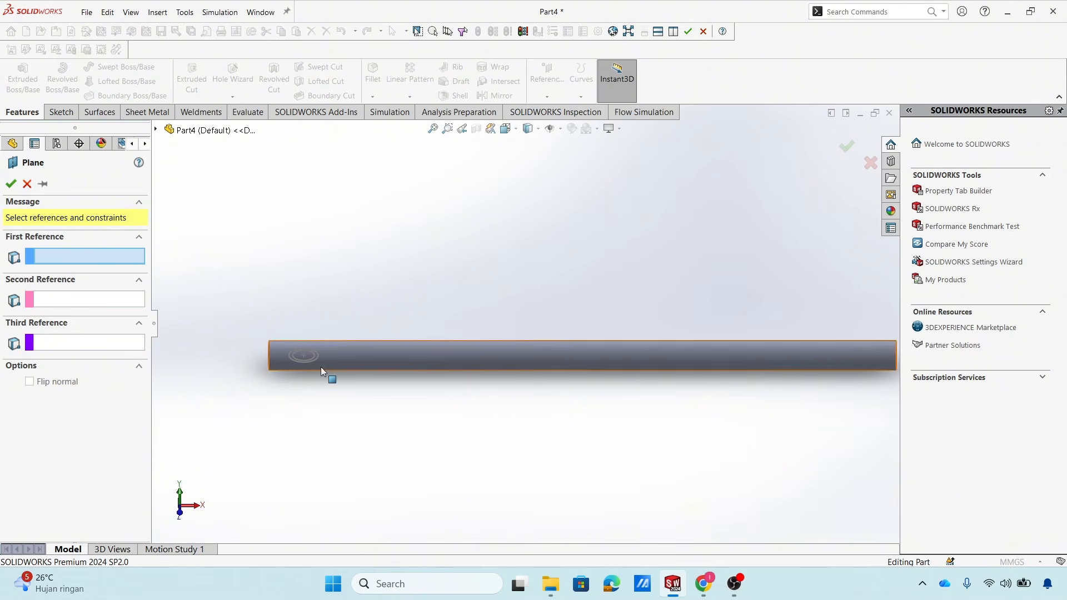
middle_drag(356, 388, 354, 332)
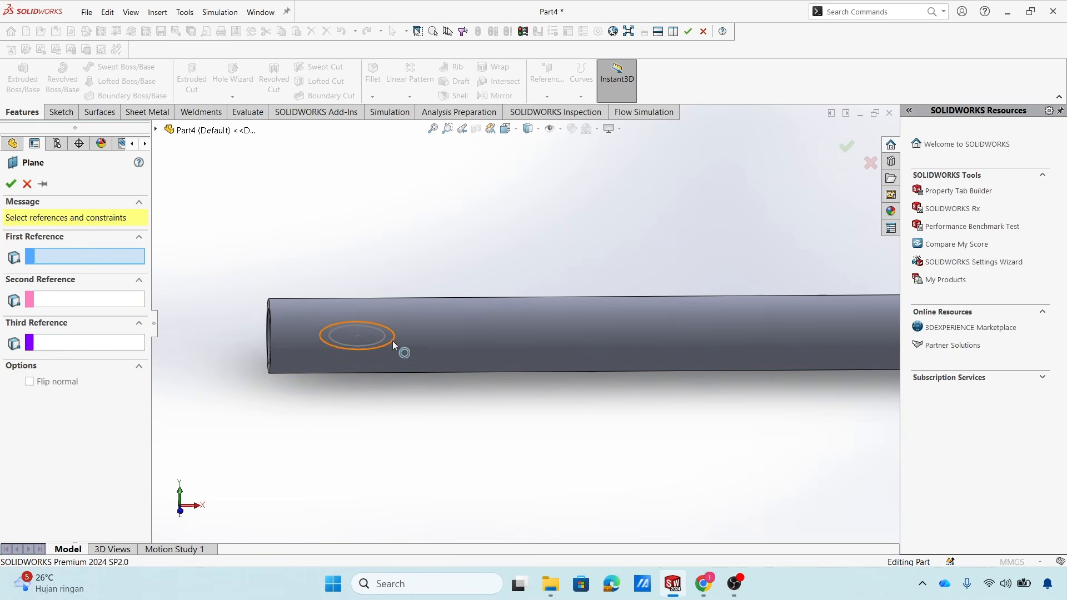
click(156, 130)
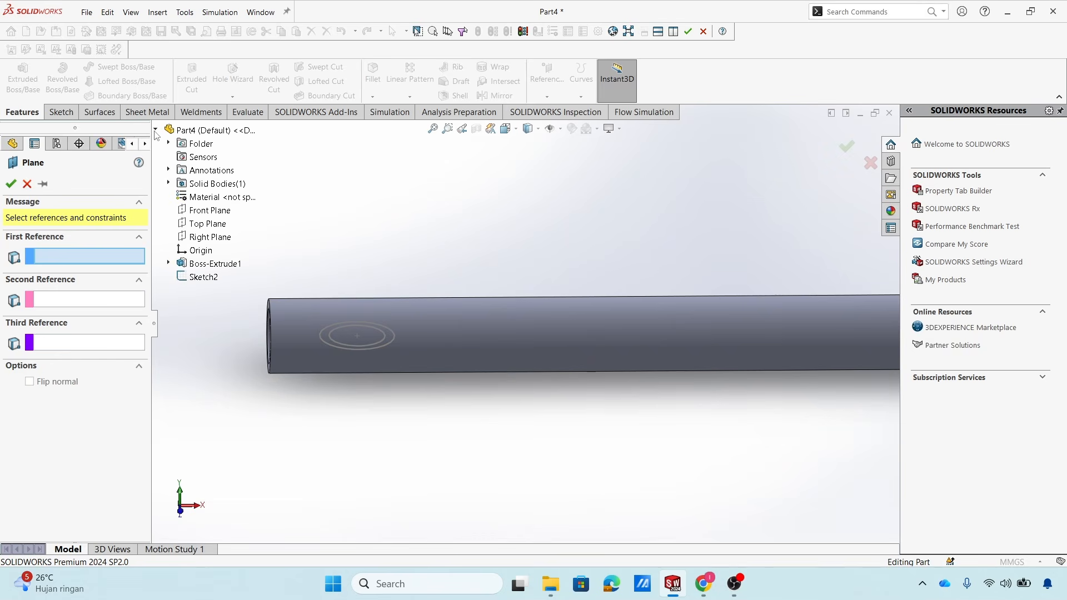
click(214, 224)
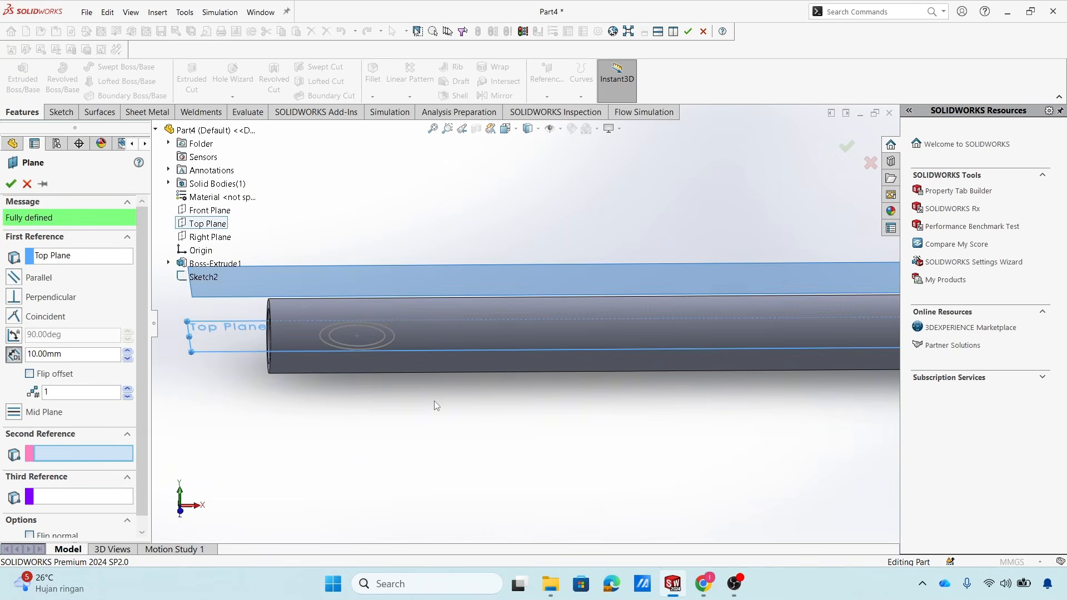
Try flipping the new plane's offset to the opposite side of the pipe, and restore the upward direction.
middle_drag(435, 401, 662, 420)
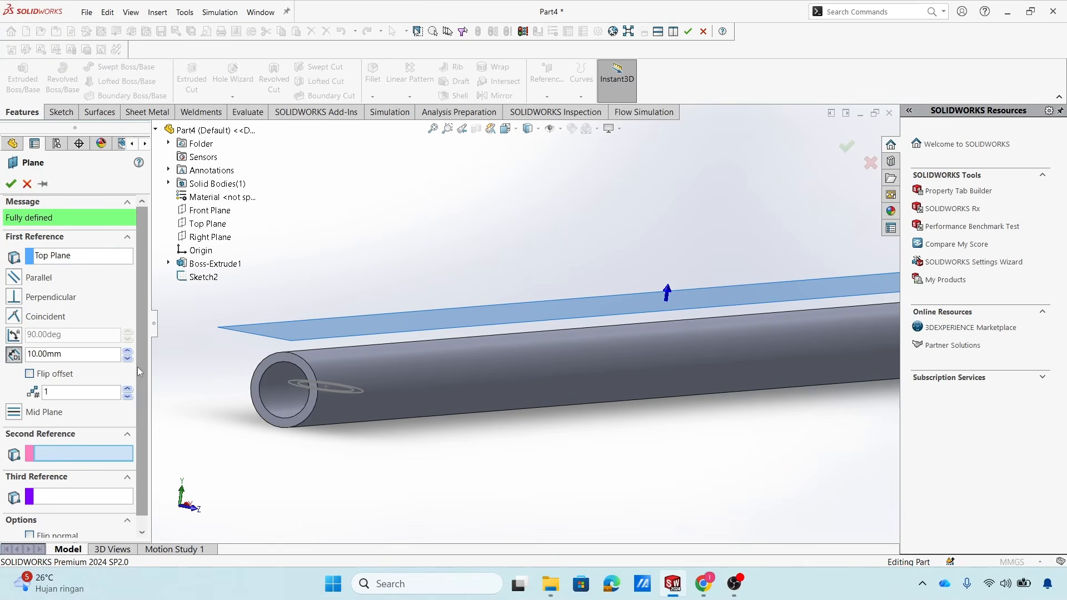
click(56, 375)
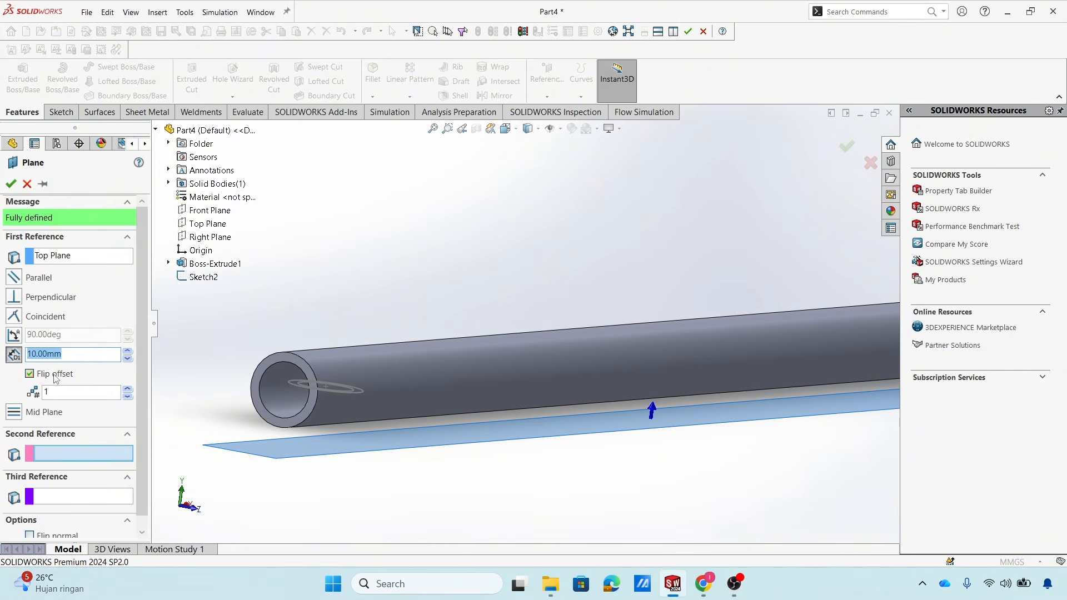
click(54, 376)
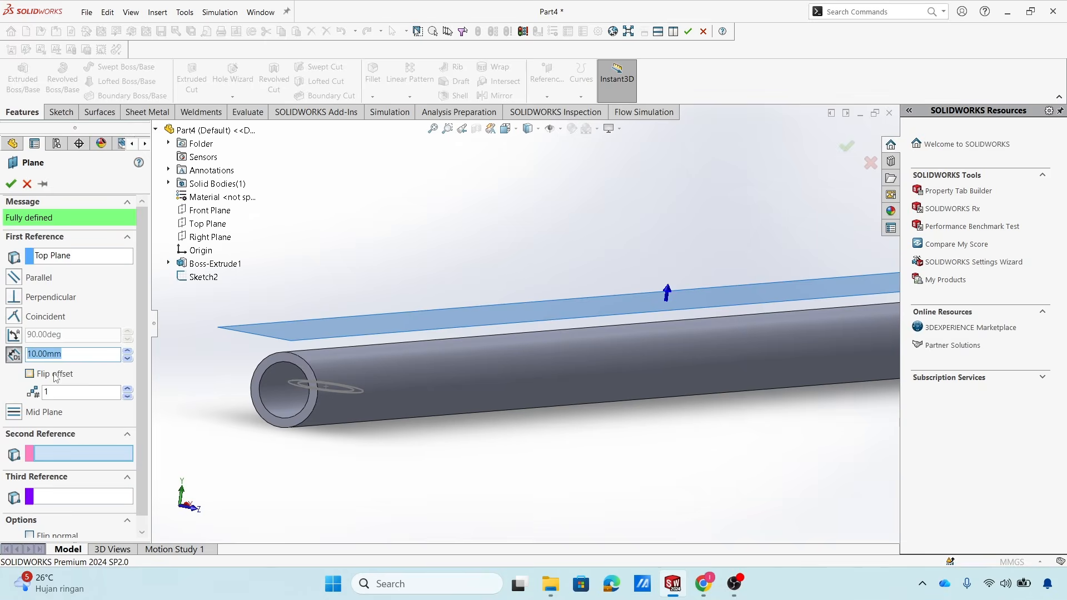
middle_drag(319, 358, 307, 384)
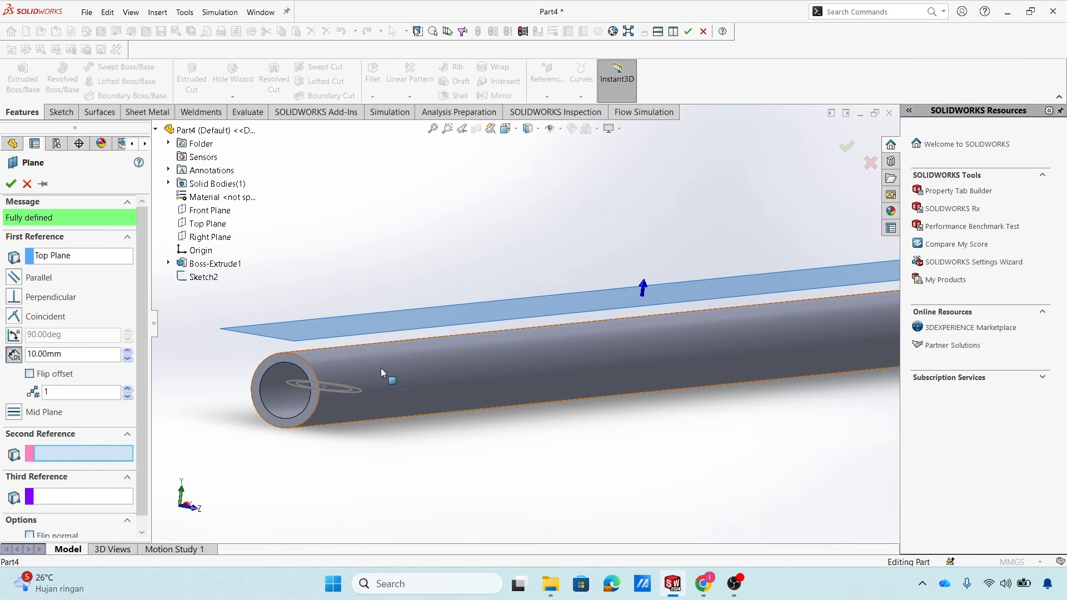
Check the required offset on the Canva slide, set the plane's offset distance to 20 mm and create the plane above the pipe.
click(81, 358)
click(705, 584)
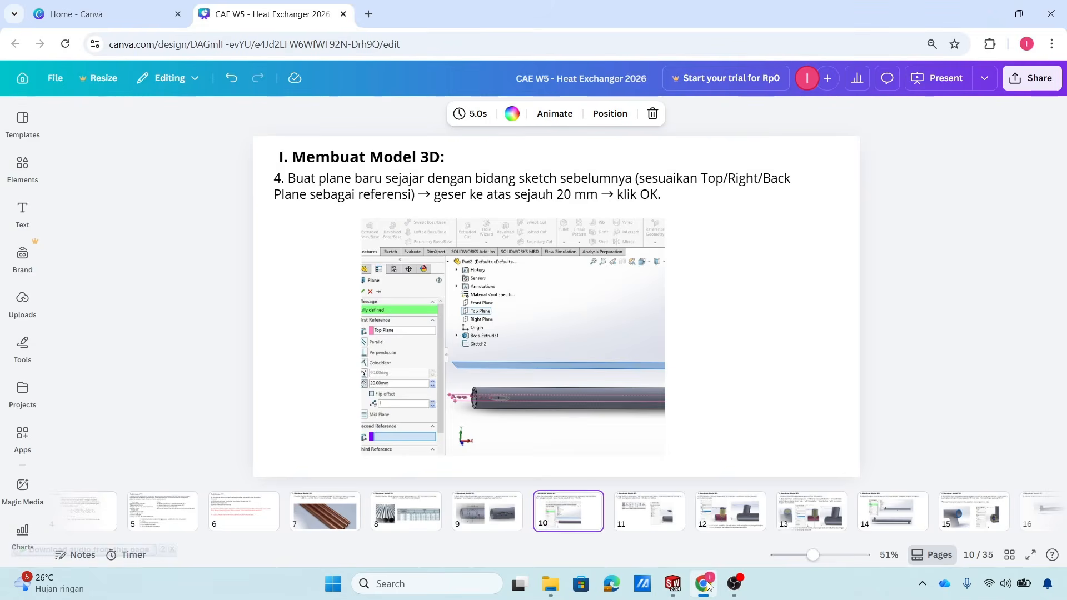
click(705, 584)
drag(112, 355, 2, 356)
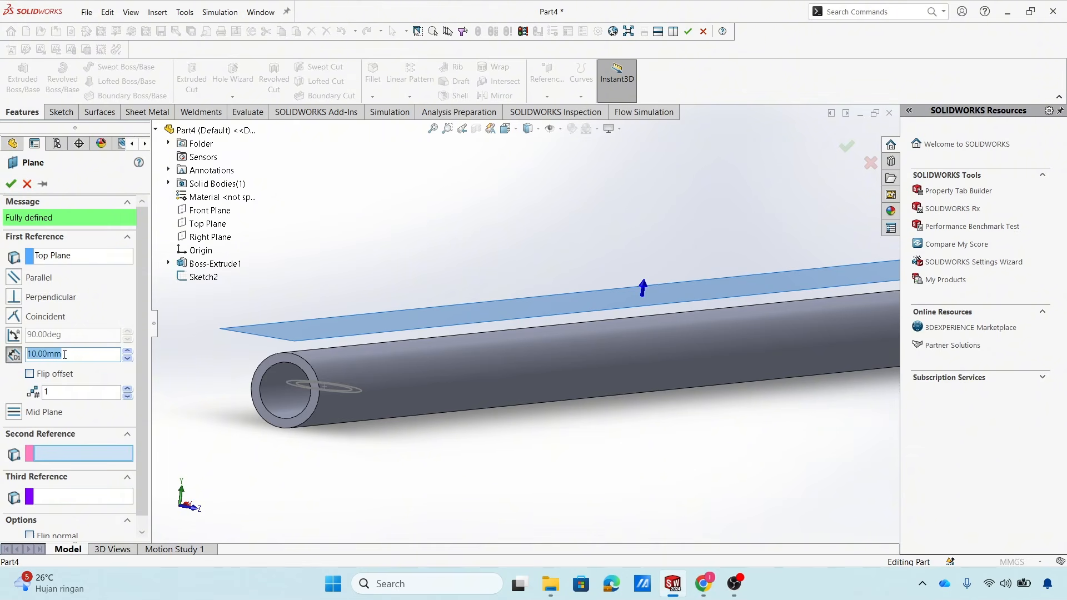
text(20)
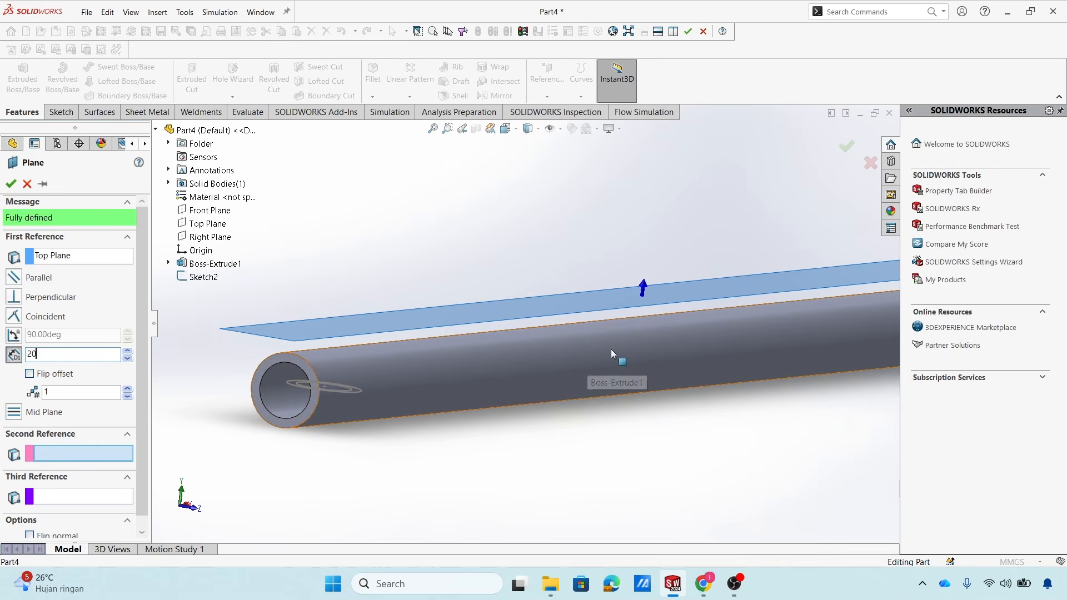
click(398, 262)
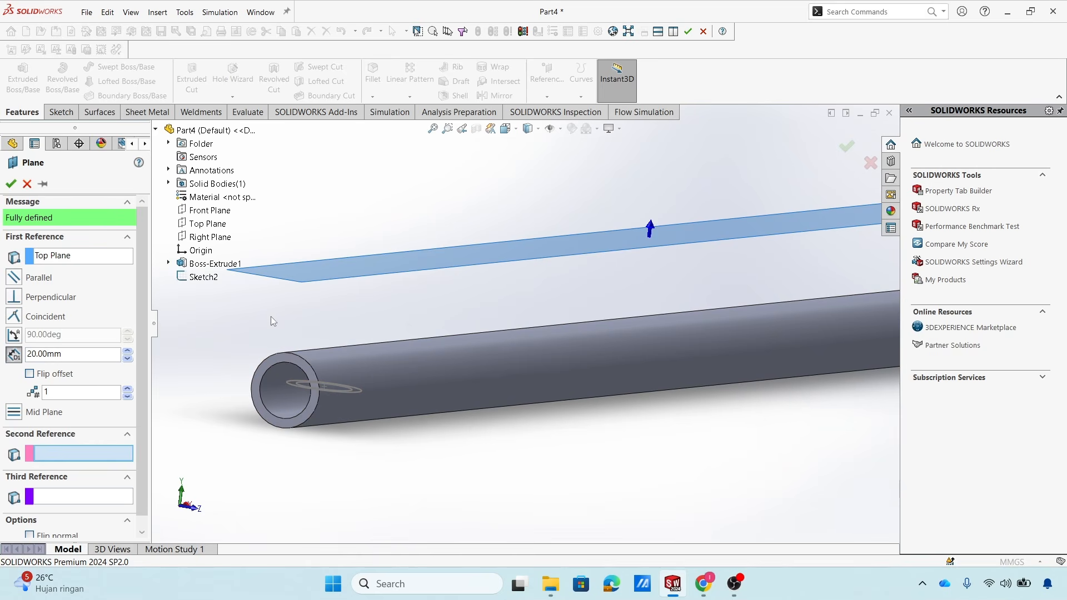
click(10, 184)
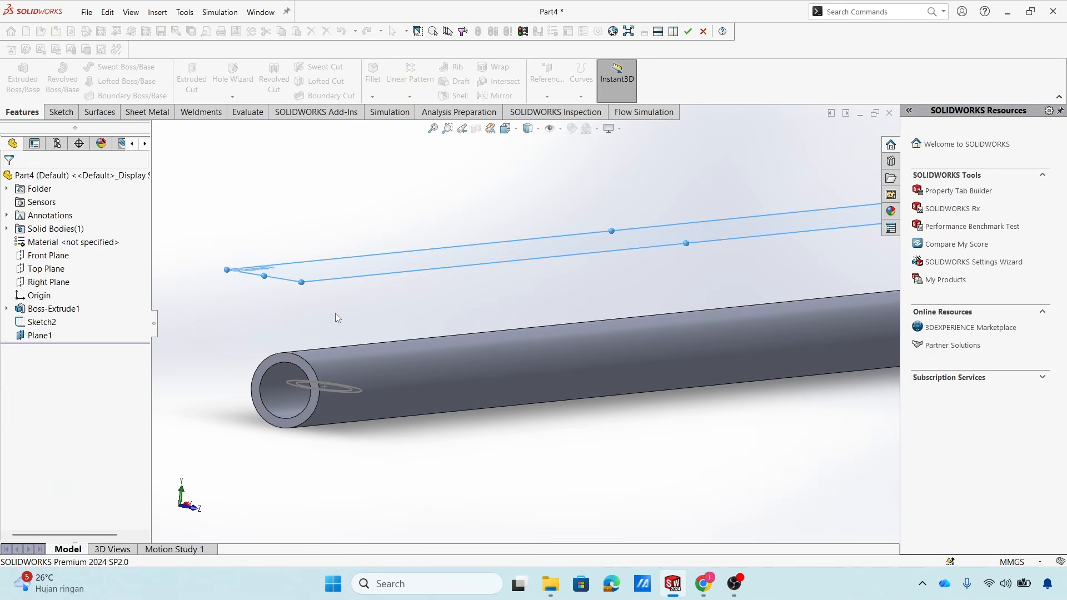
scroll(638, 449, up, 3)
middle_drag(639, 448, 603, 410)
scroll(356, 401, down, 3)
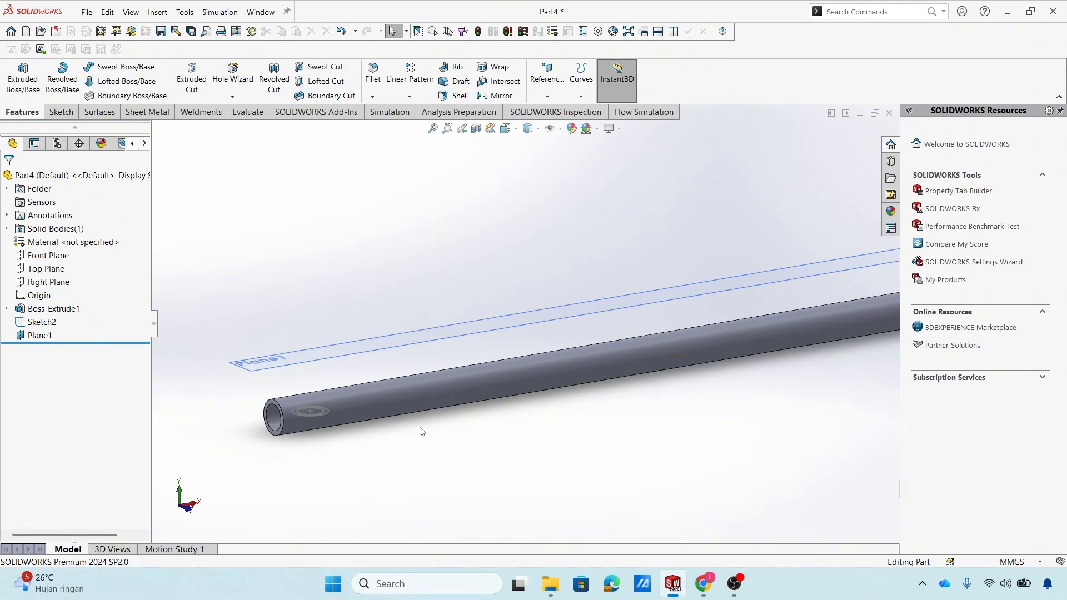
scroll(414, 435, up, 5)
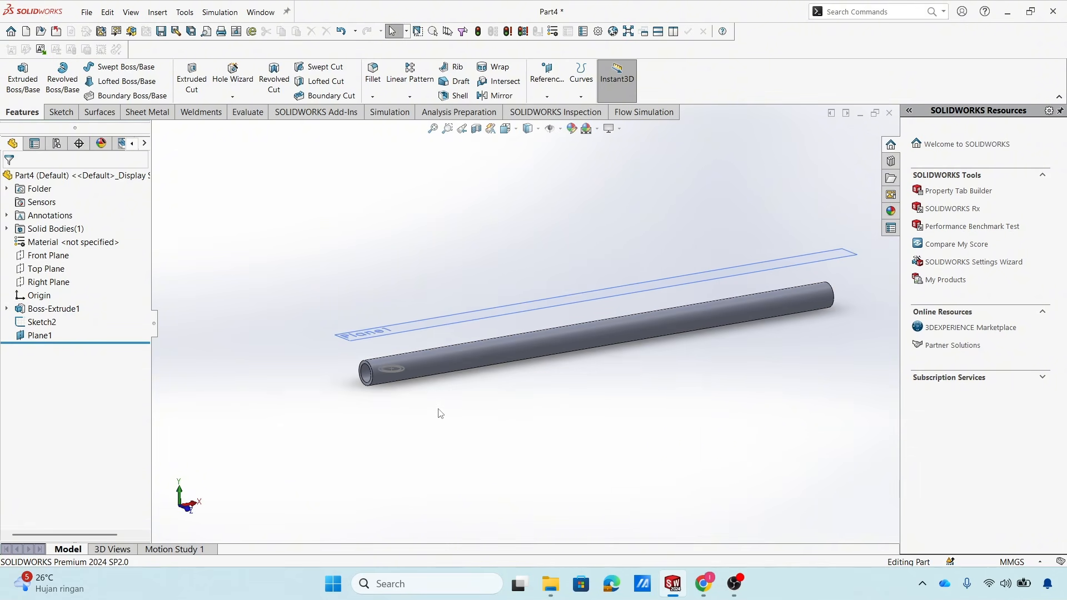
scroll(441, 318, down, 2)
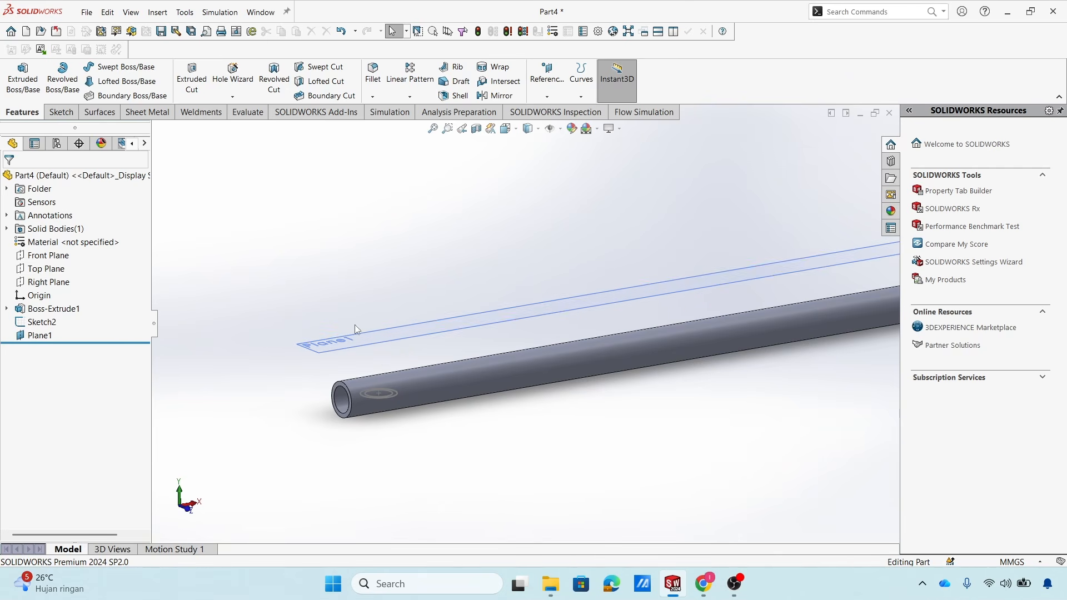
scroll(396, 395, down, 1)
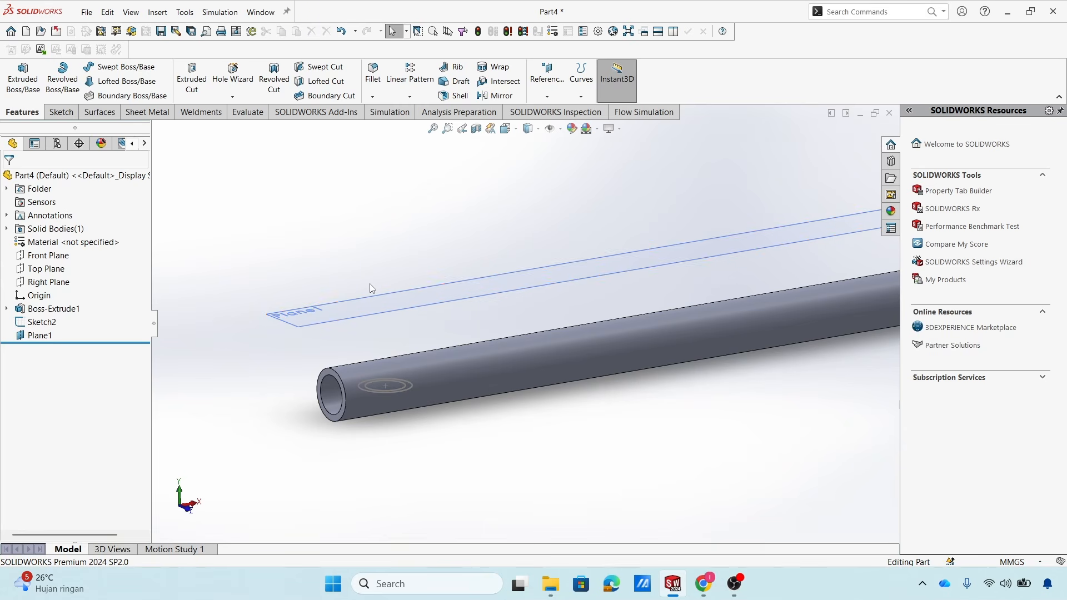
Start a sketch on the offset plane above the pipe and convert both branch circles into it.
click(365, 304)
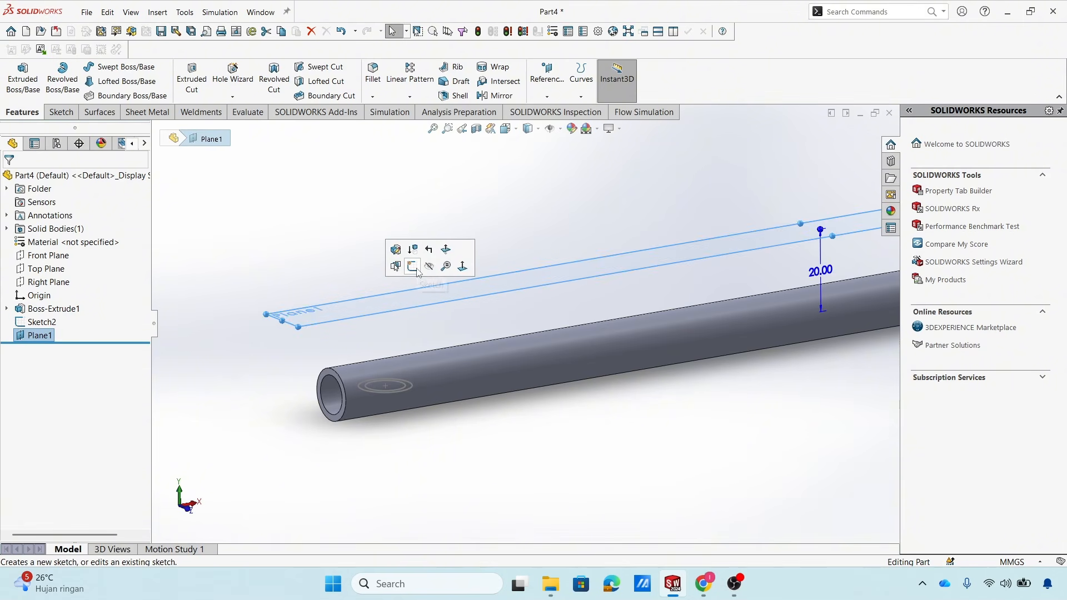
click(171, 290)
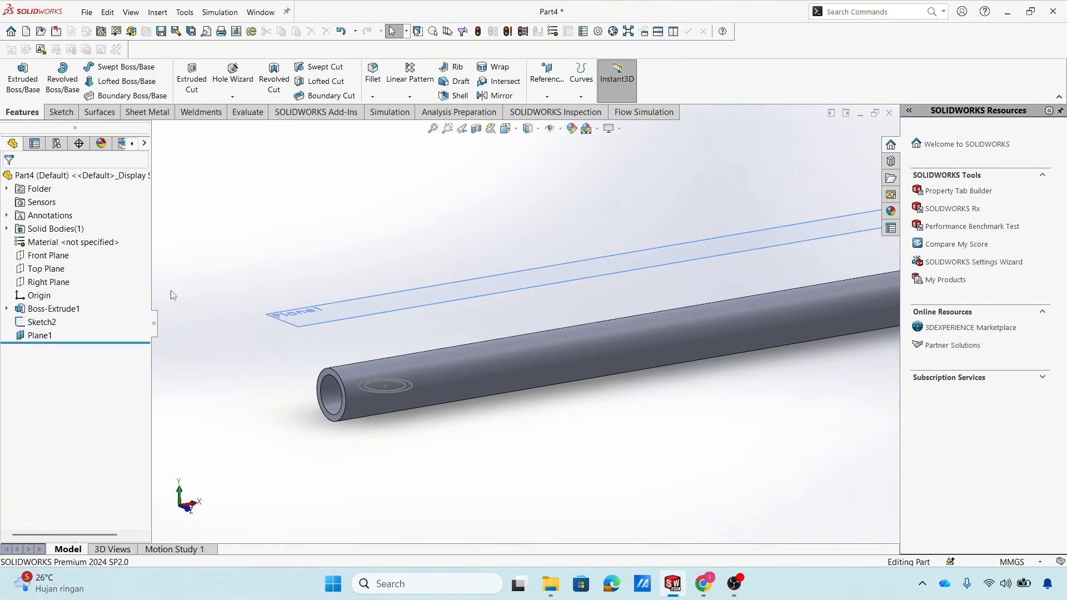
click(49, 333)
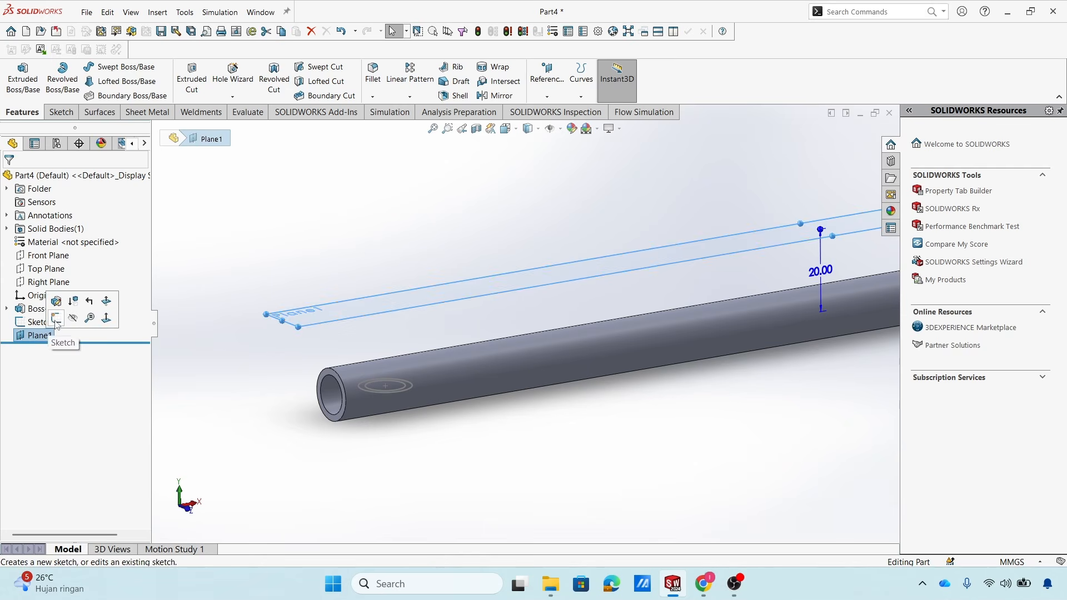
click(55, 319)
scroll(356, 292, down, 5)
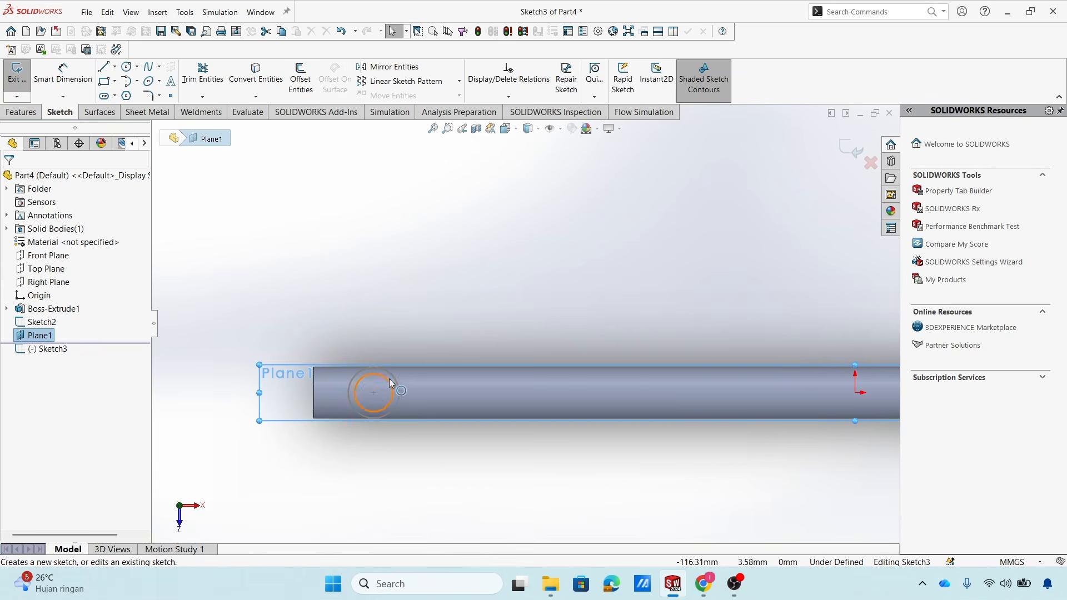
click(391, 292)
click(256, 75)
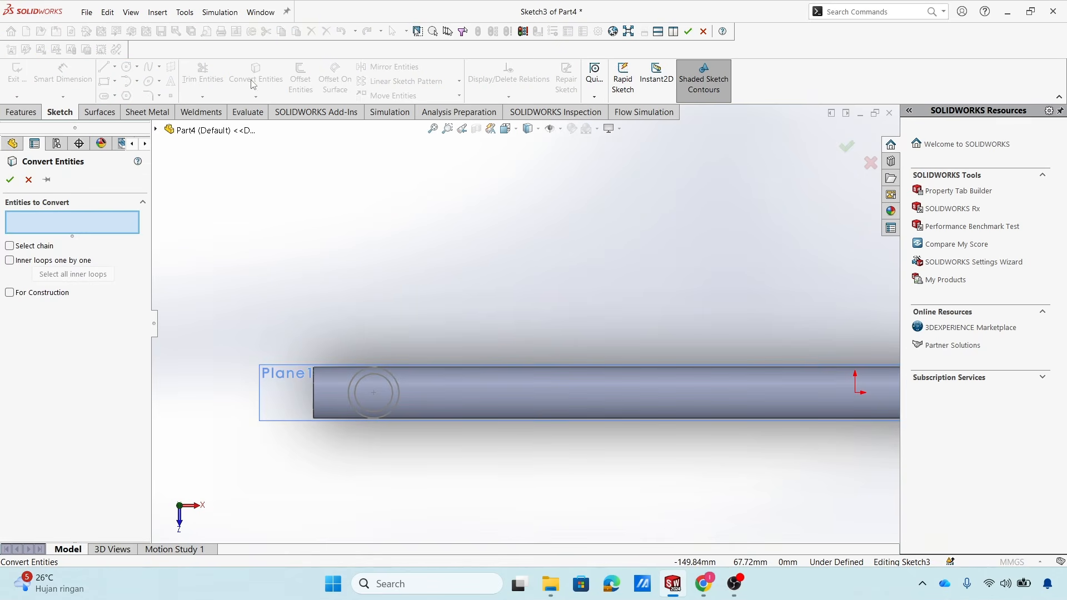
click(400, 392)
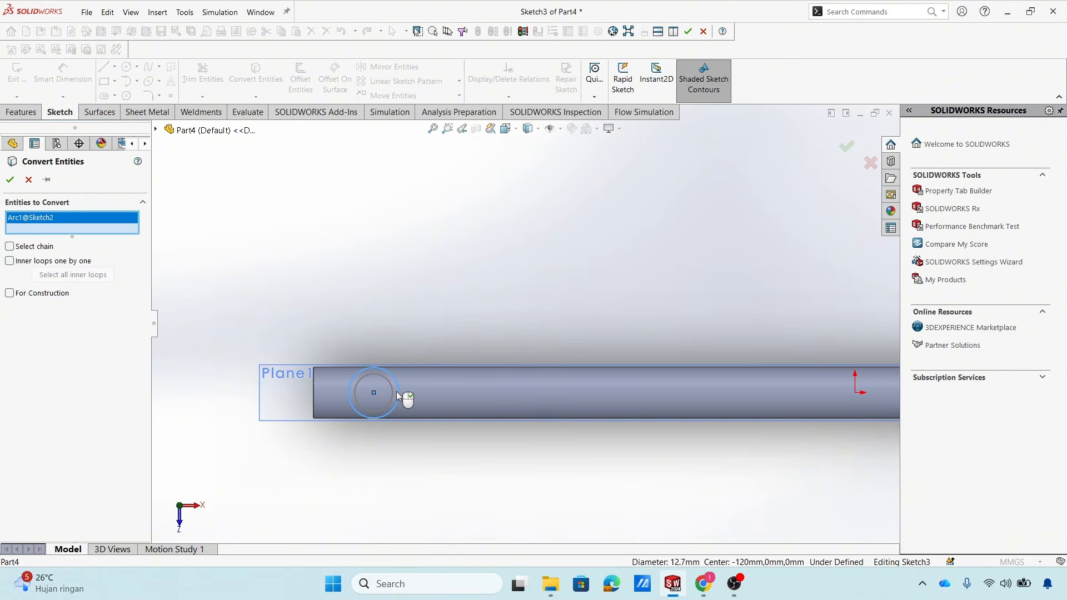
click(392, 390)
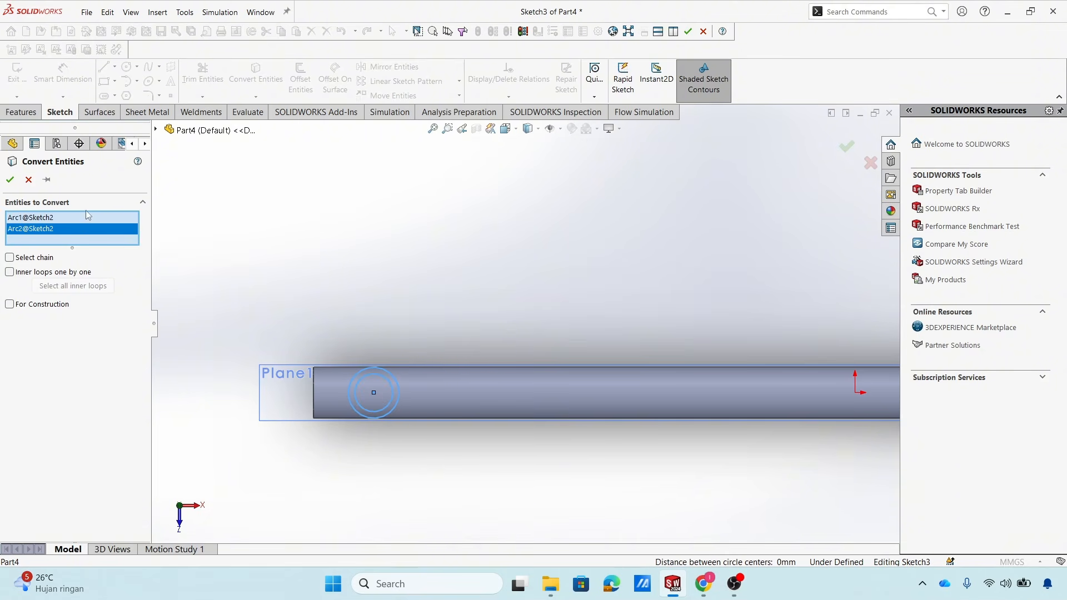
click(10, 180)
Hide the original branch circles' sketch inside the pipe.
scroll(479, 424, up, 2)
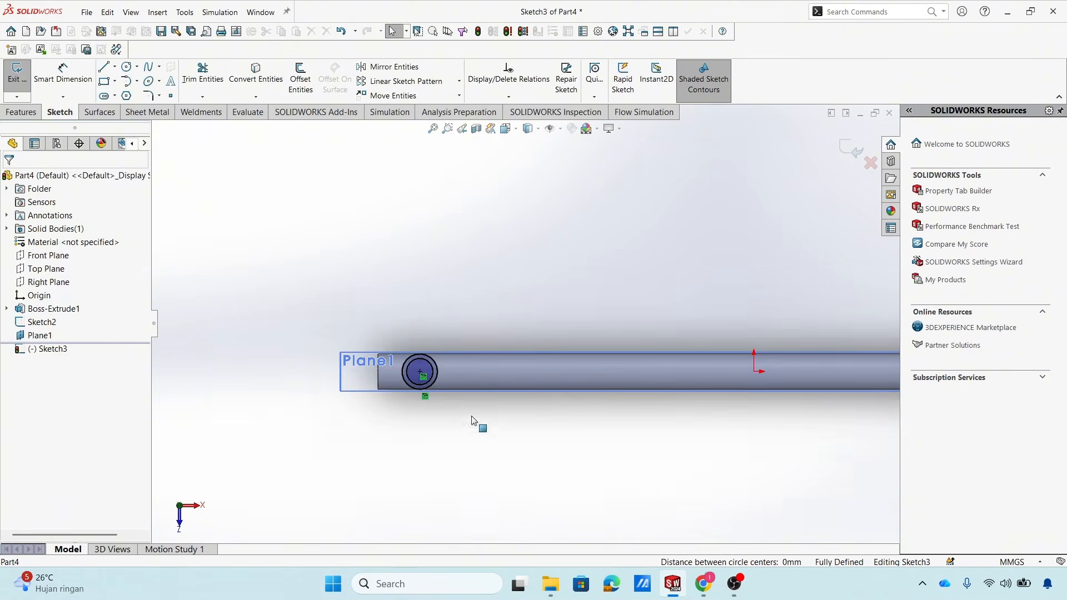
middle_drag(479, 425, 483, 253)
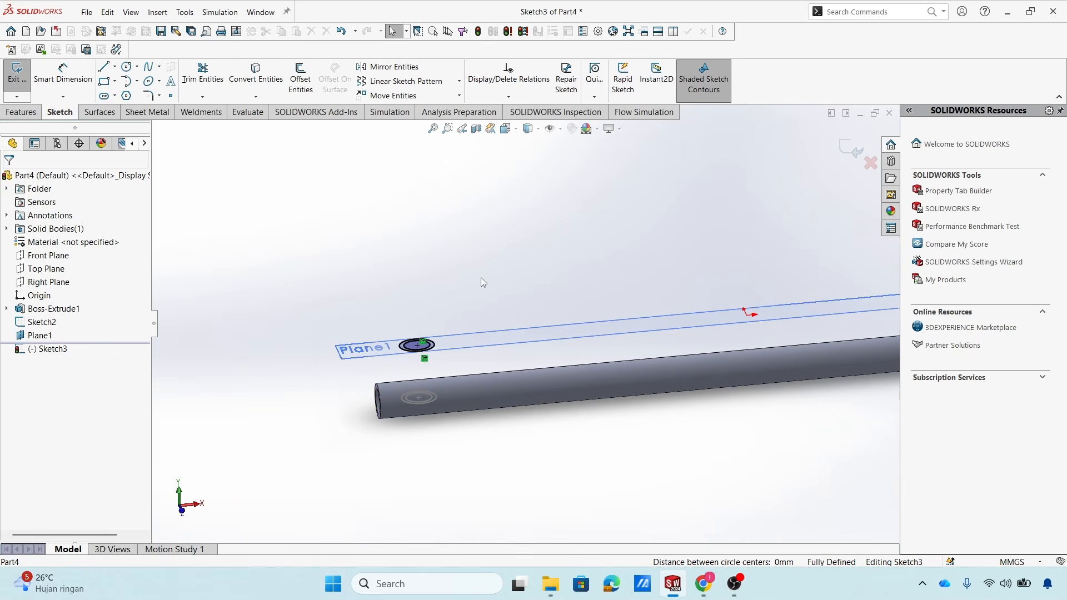
scroll(502, 321, down, 4)
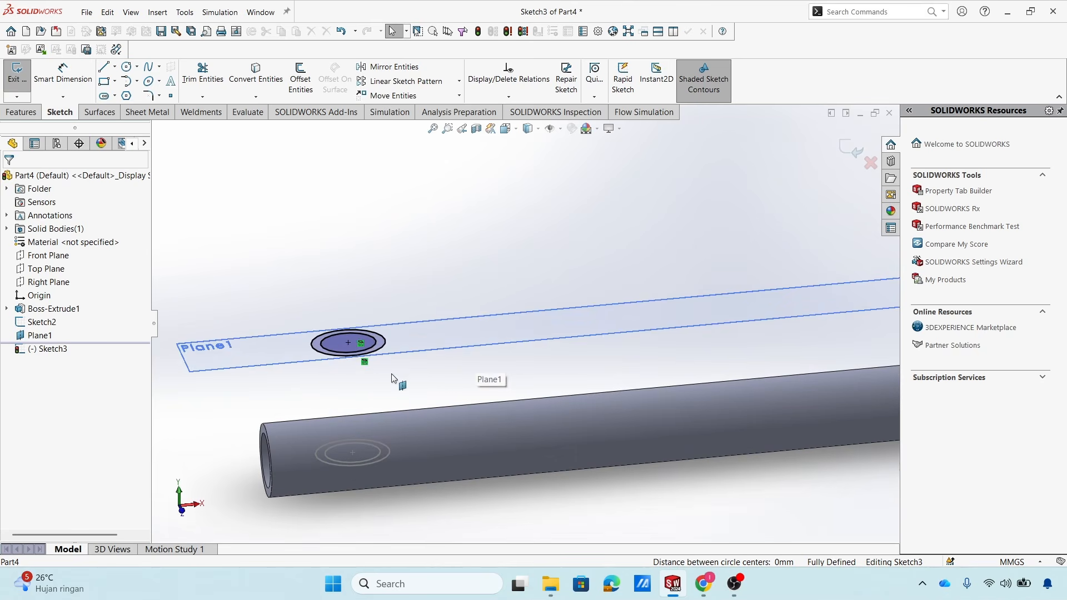
mouse_move(409, 289)
middle_down()
mouse_move(407, 302)
mouse_move(431, 273)
mouse_move(372, 330)
middle_up()
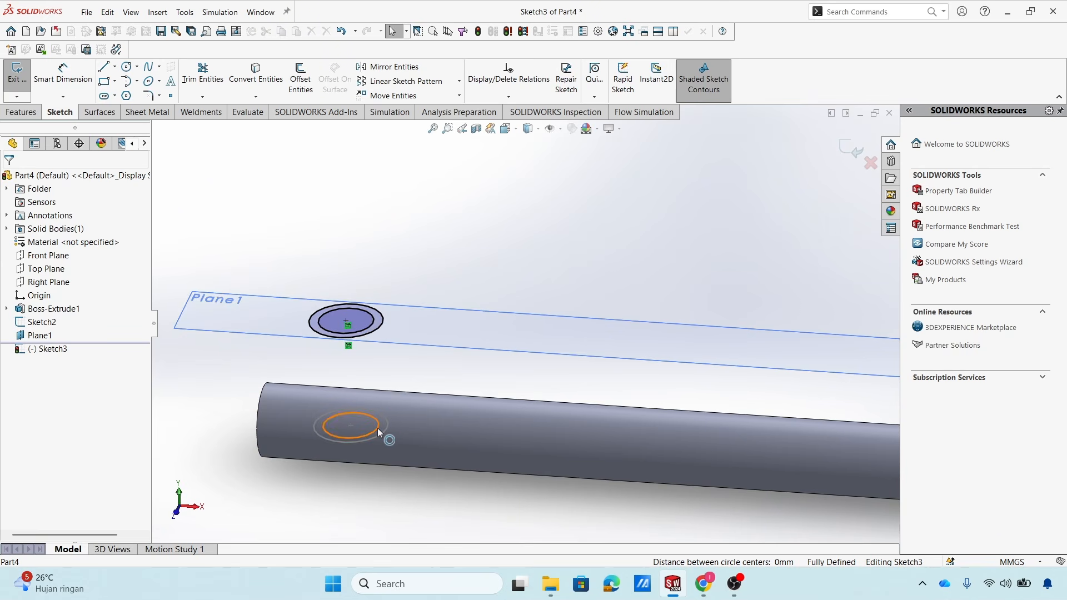
mouse_move(409, 261)
middle_down()
mouse_move(449, 217)
mouse_move(435, 251)
middle_up()
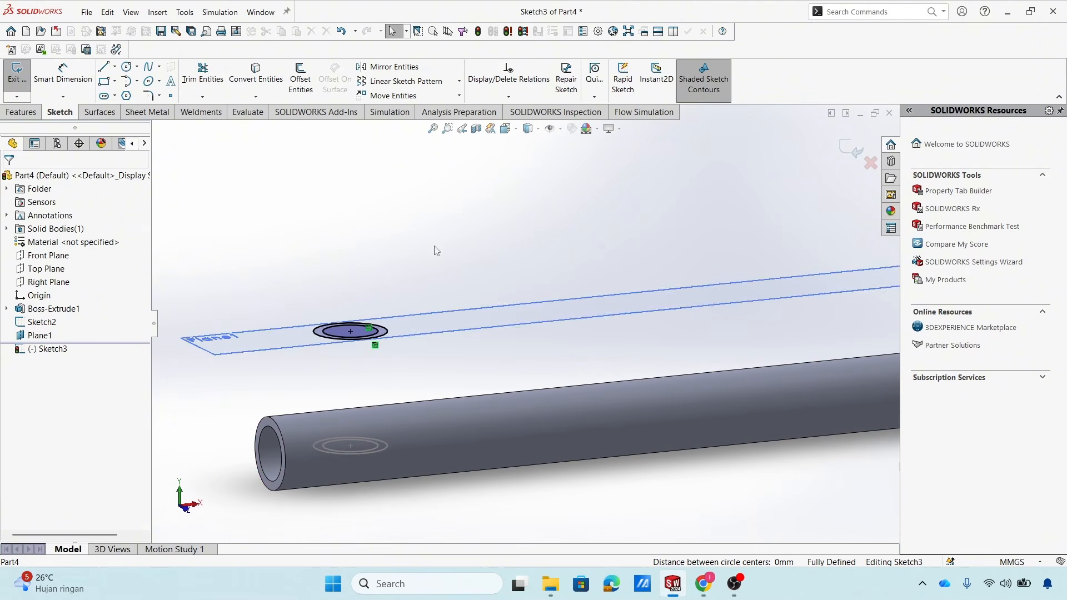
click(385, 447)
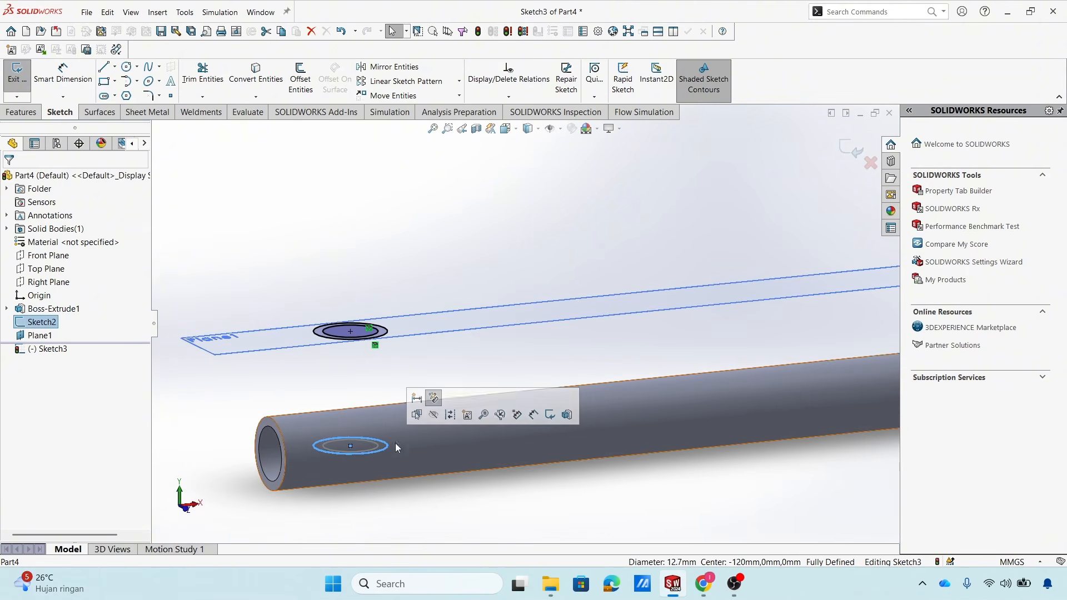
click(434, 418)
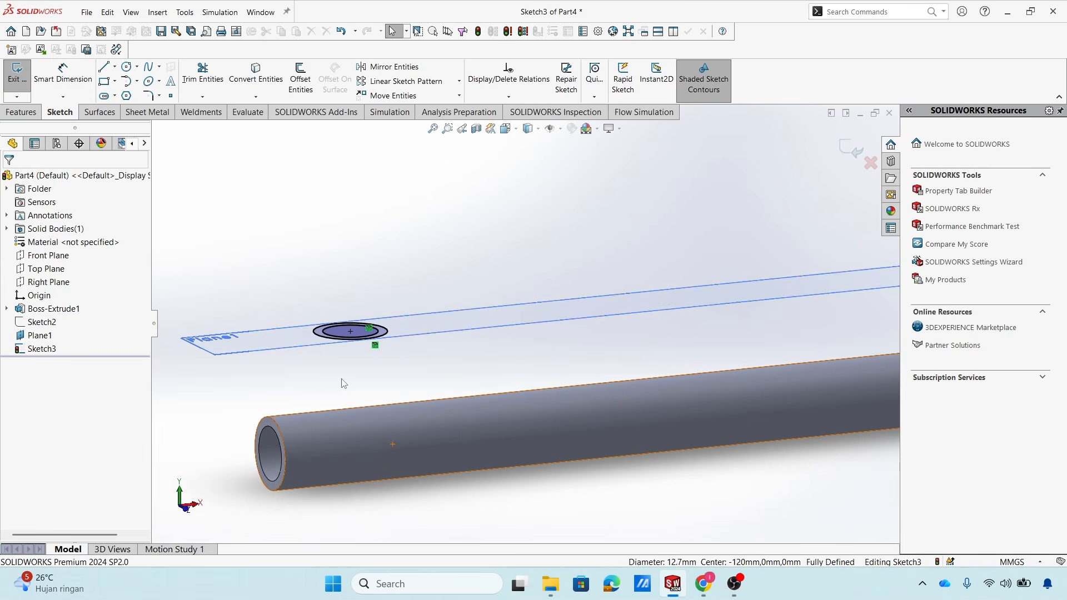
Start a Boss-Extrude of the converted ring profile with the Blind end condition, reversed downward toward the pipe.
scroll(439, 325, up, 2)
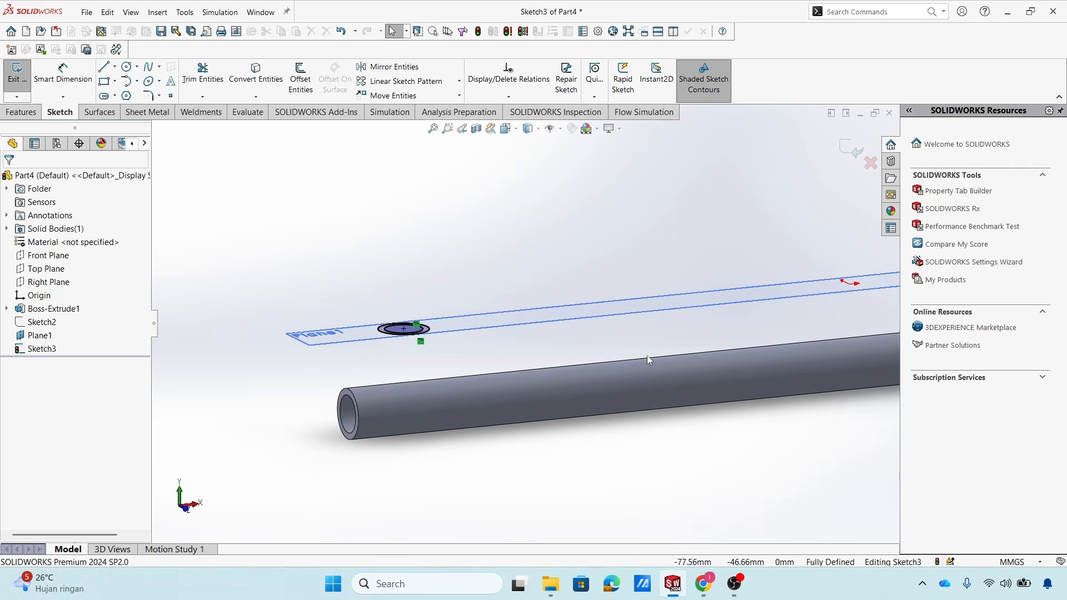
scroll(521, 324, up, 2)
mouse_move(808, 325)
middle_down()
mouse_move(503, 329)
mouse_move(454, 354)
mouse_move(440, 327)
mouse_move(444, 414)
mouse_move(442, 385)
middle_up()
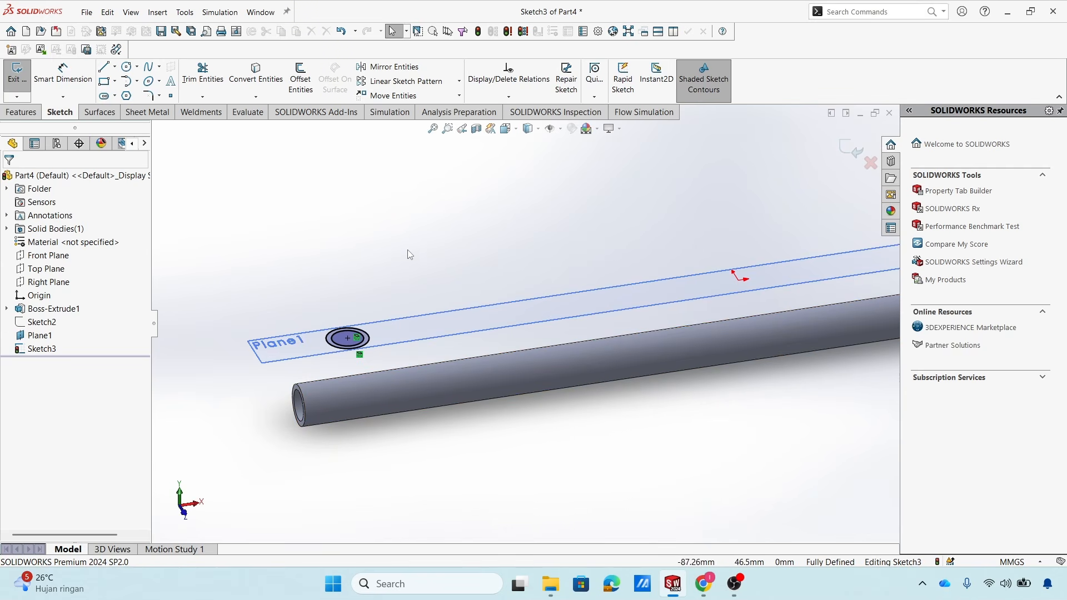
click(33, 114)
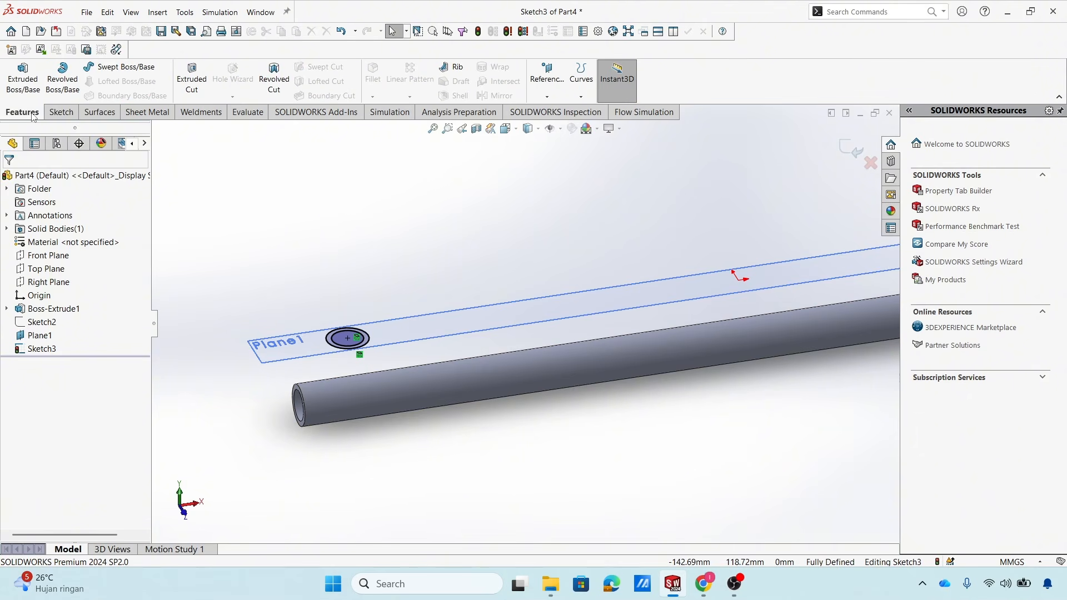
click(24, 82)
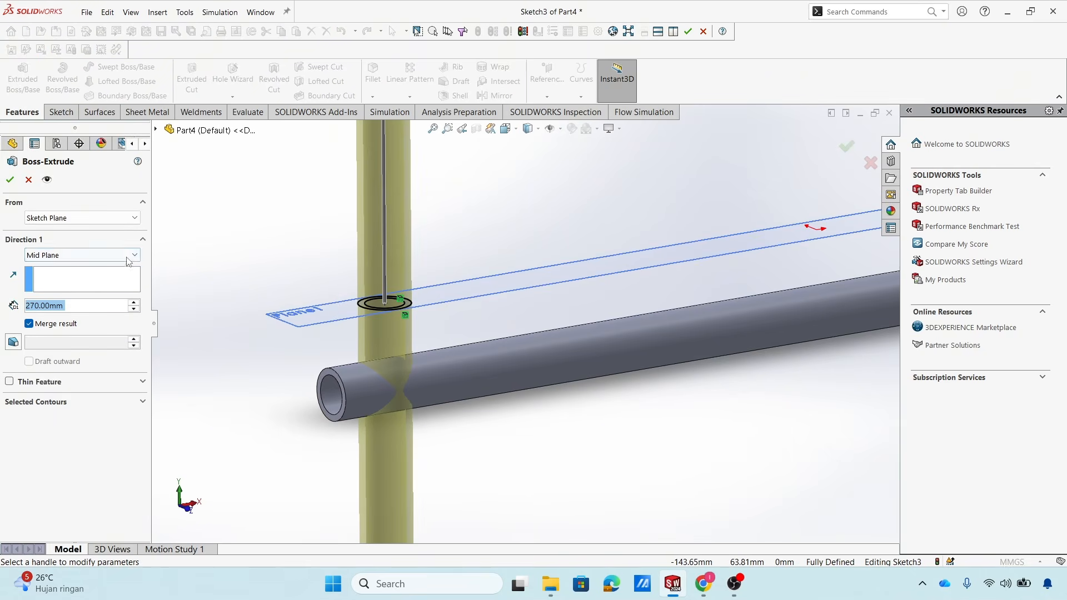
click(75, 256)
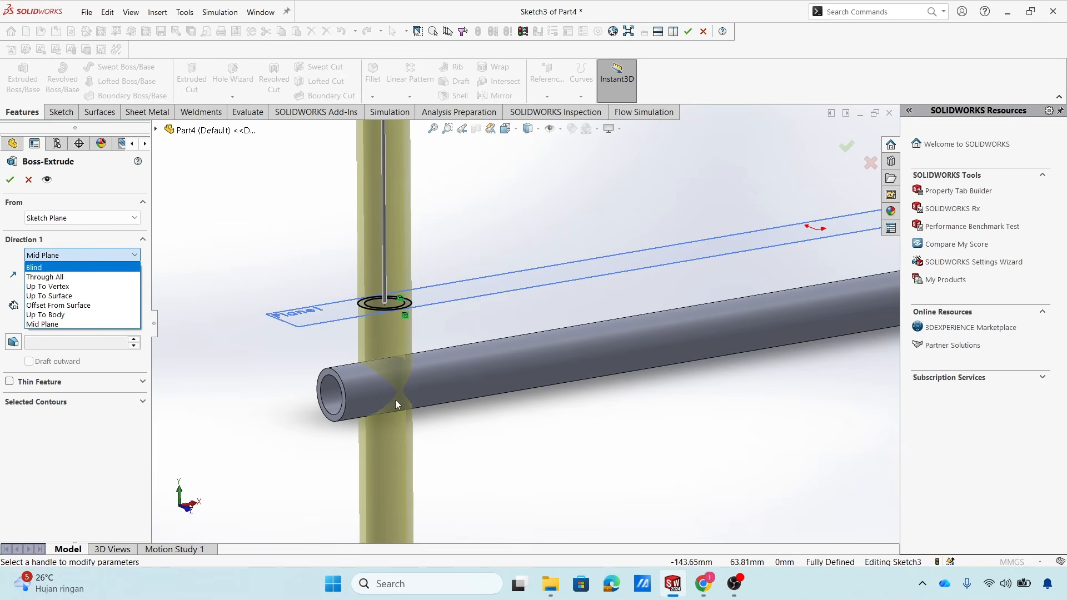
click(61, 268)
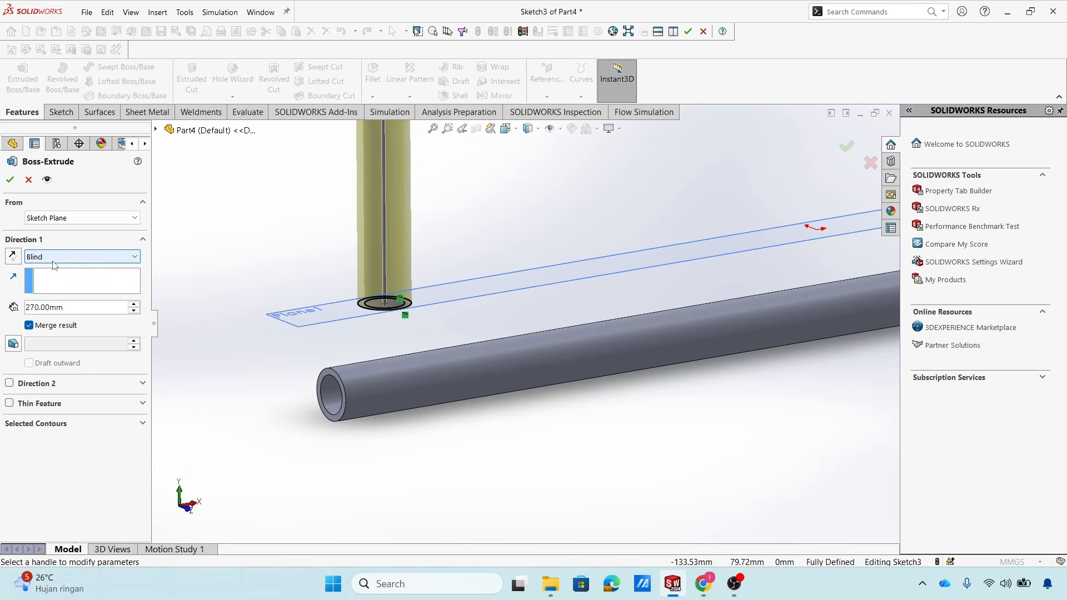
click(13, 258)
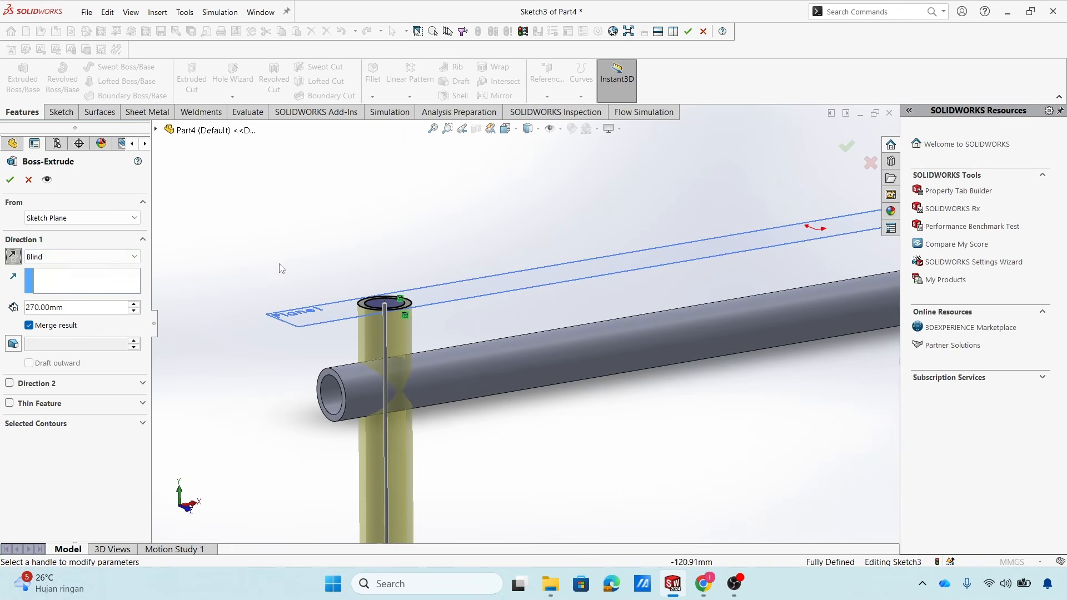
Try the Up To Next end condition for the branch extrusion and inspect where it meets the pipe.
click(123, 257)
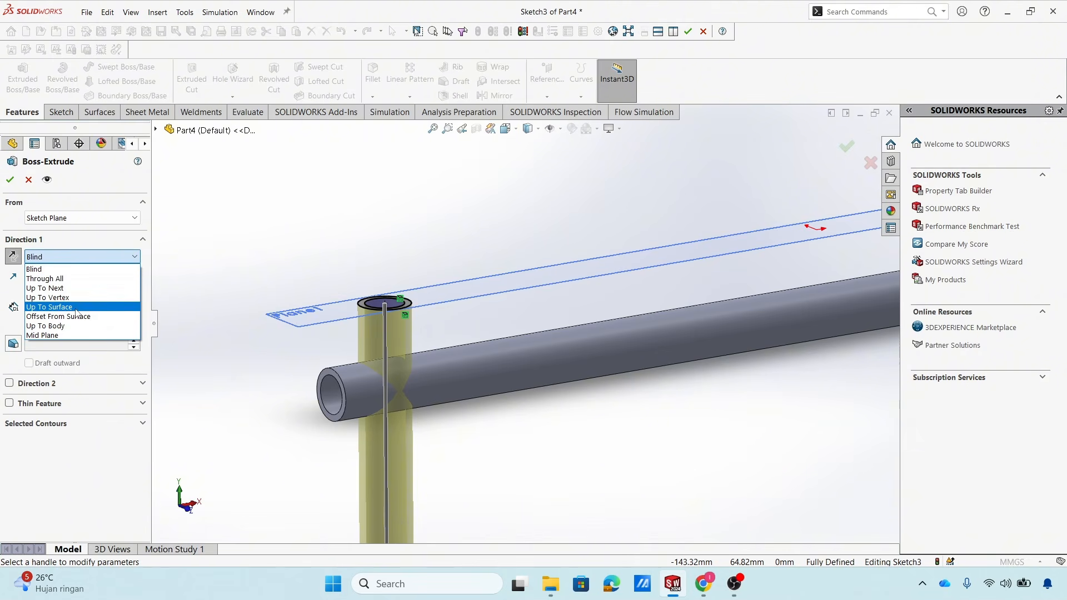
click(56, 288)
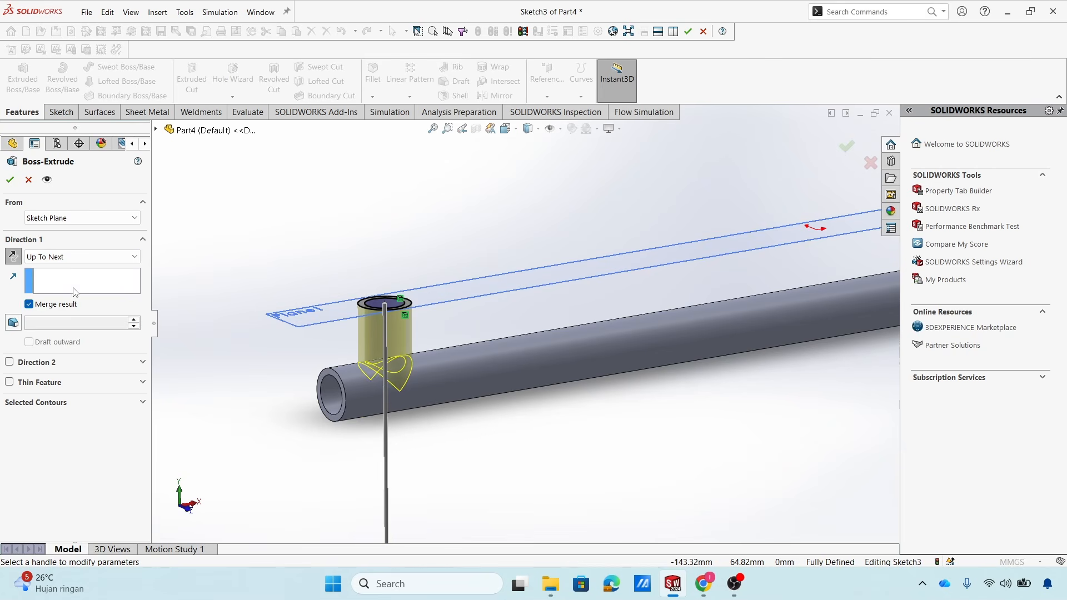
middle_drag(448, 357, 408, 317)
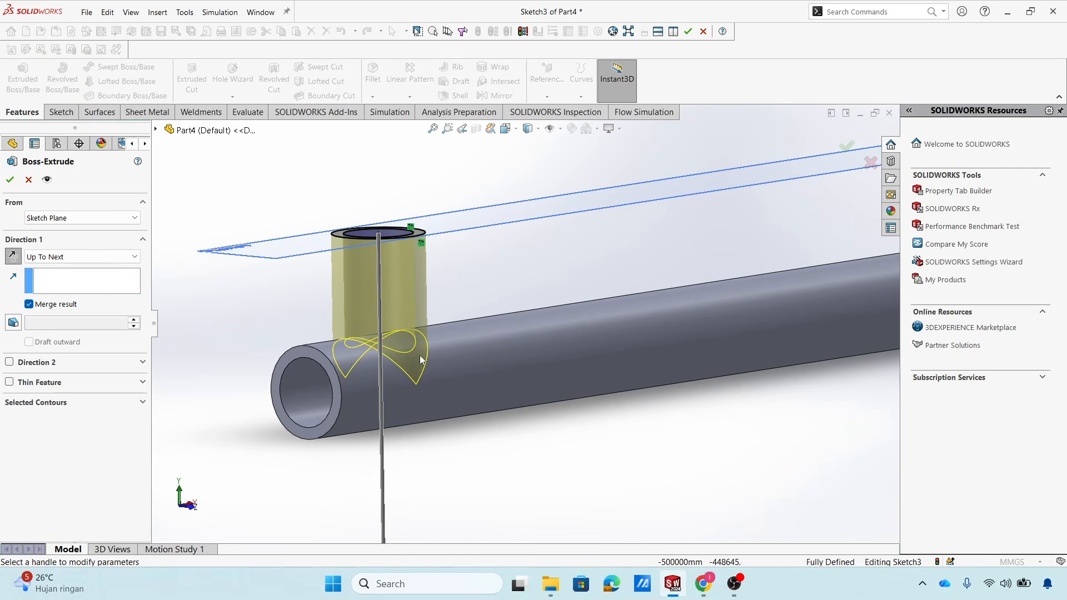
middle_drag(476, 397, 247, 312)
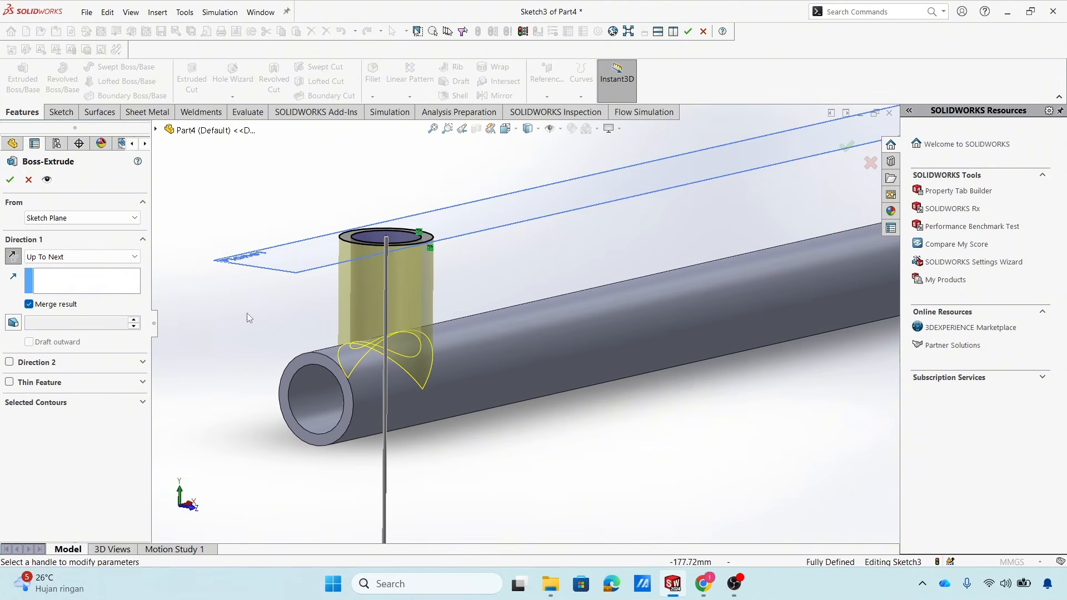
Set the branch extrusion to end Up To Surface at the pipe's outer cylindrical face and create it.
click(115, 258)
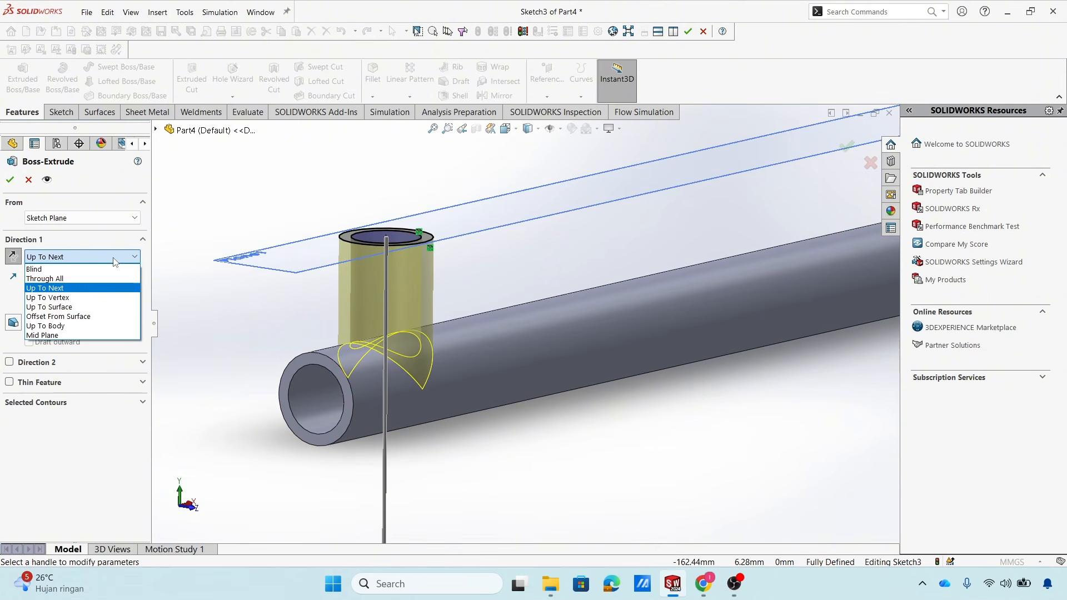
click(68, 308)
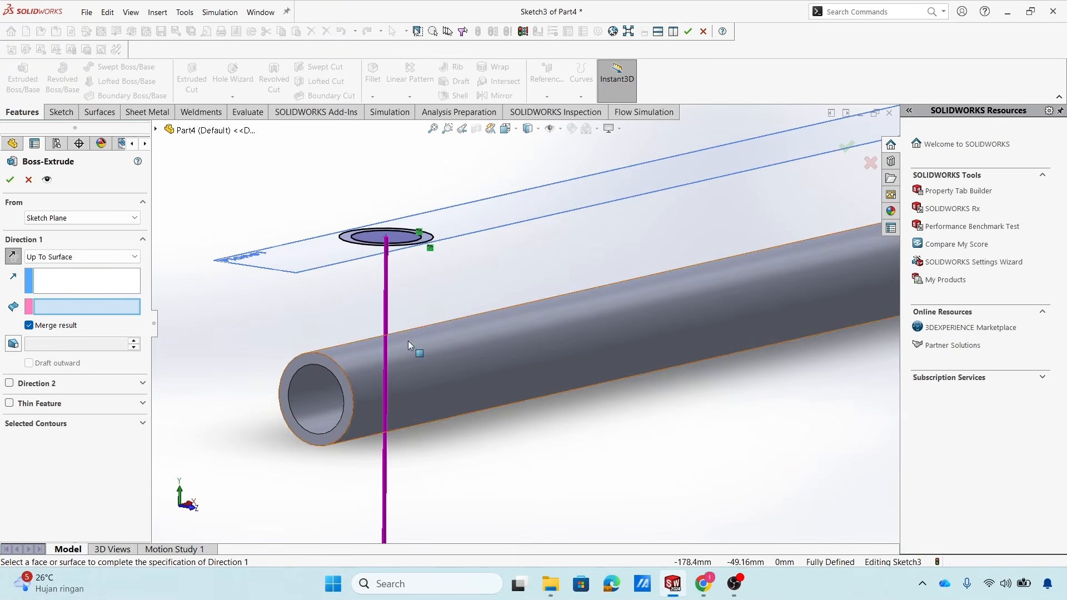
click(447, 353)
middle_drag(446, 351, 362, 381)
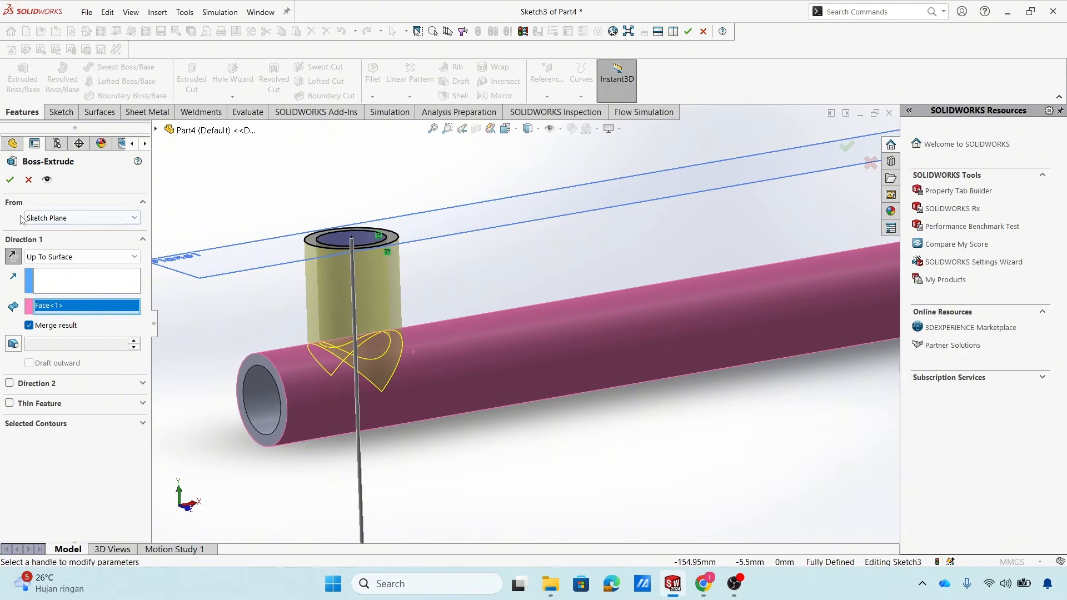
click(10, 180)
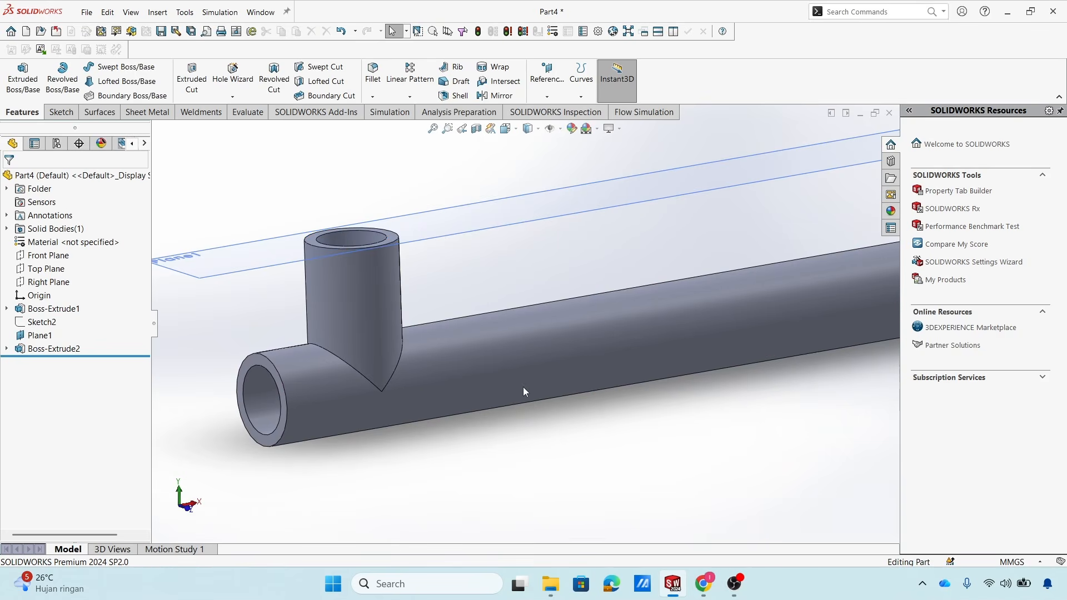
Apply a section view along the Front Plane and examine the inside of the junction between branch and pipe.
middle_drag(523, 387, 352, 239)
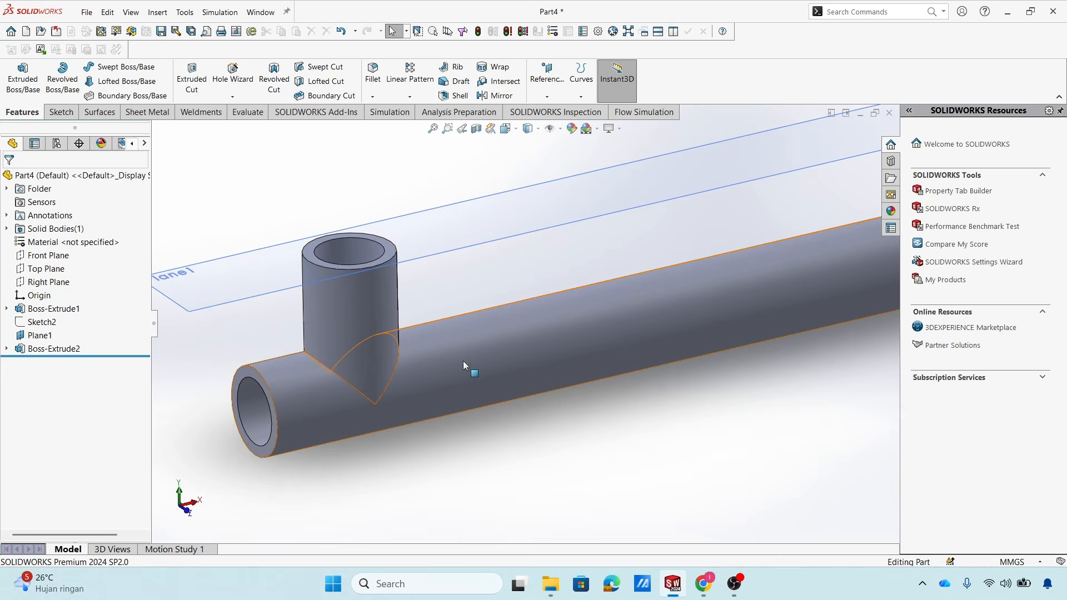
middle_drag(432, 353, 432, 296)
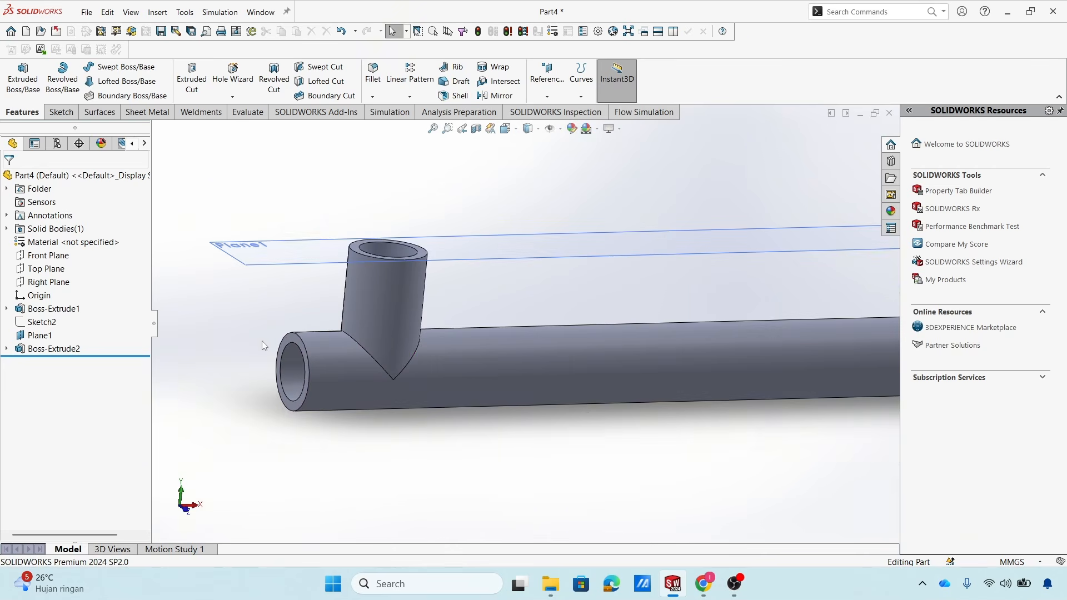
middle_drag(278, 352, 258, 313)
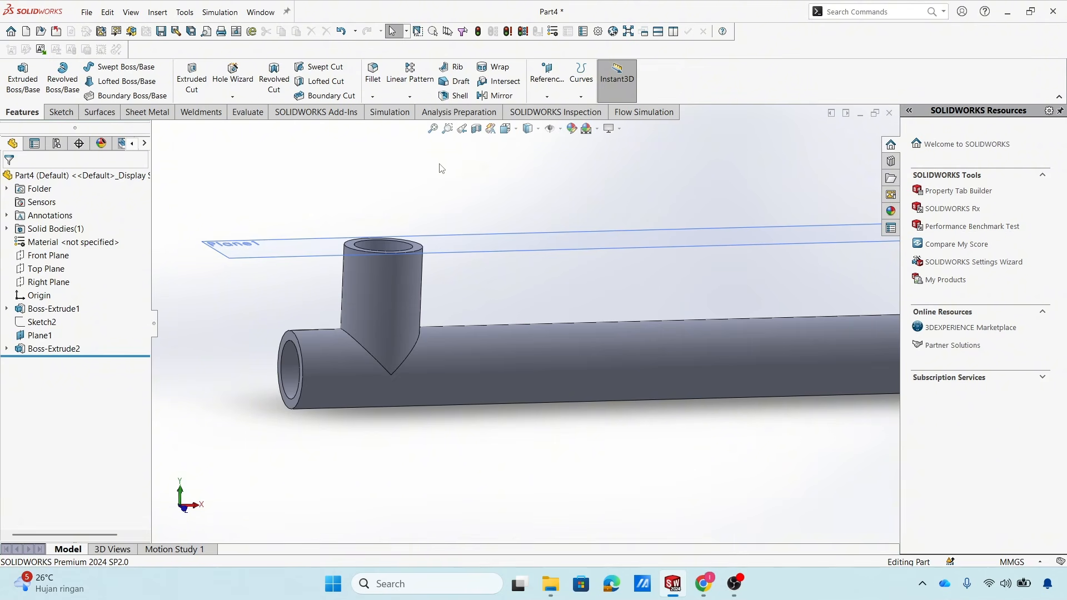
click(476, 129)
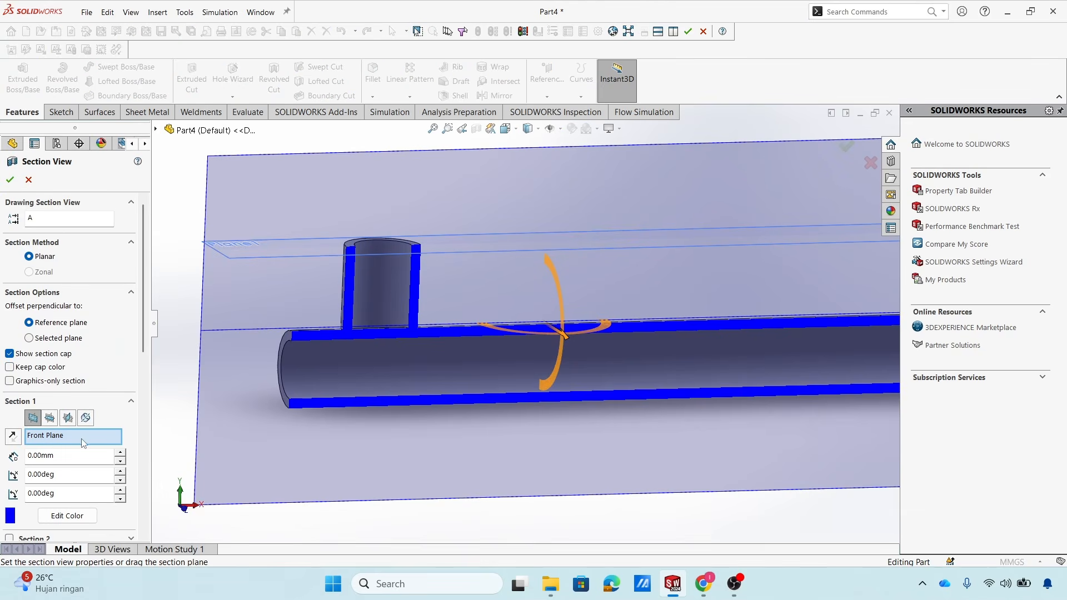
click(10, 180)
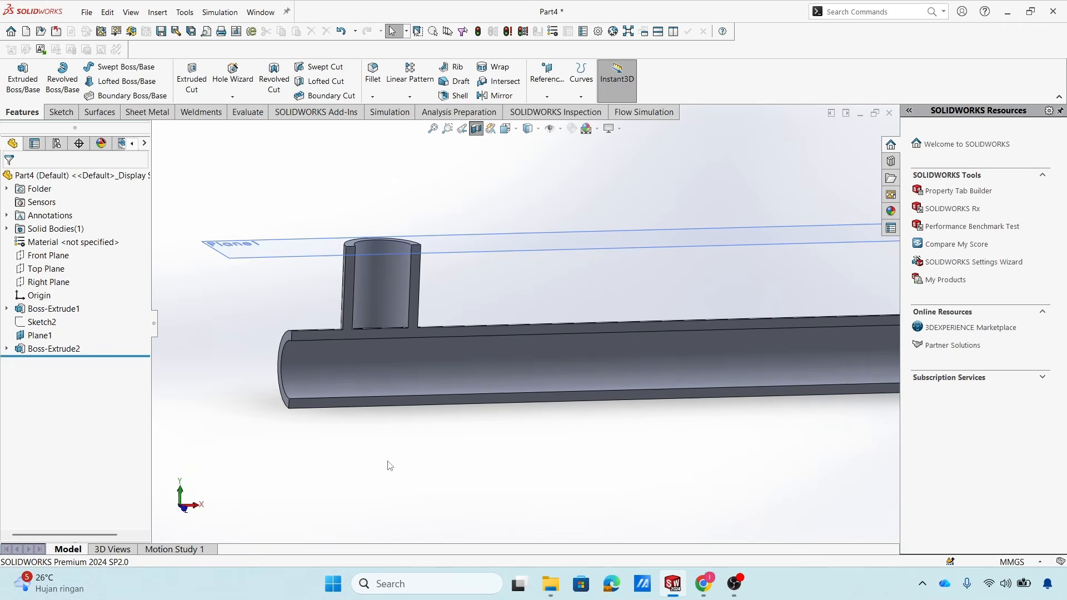
middle_drag(411, 445, 392, 408)
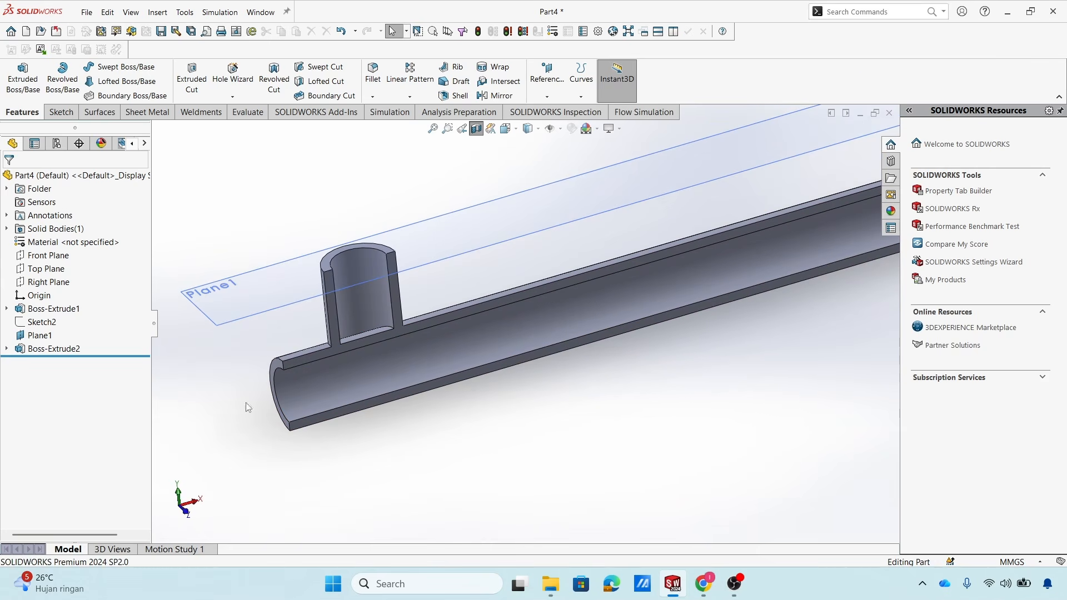
Show Sketch2, the branch's original ring sketch inside the pipe, and check its inner circle.
click(48, 323)
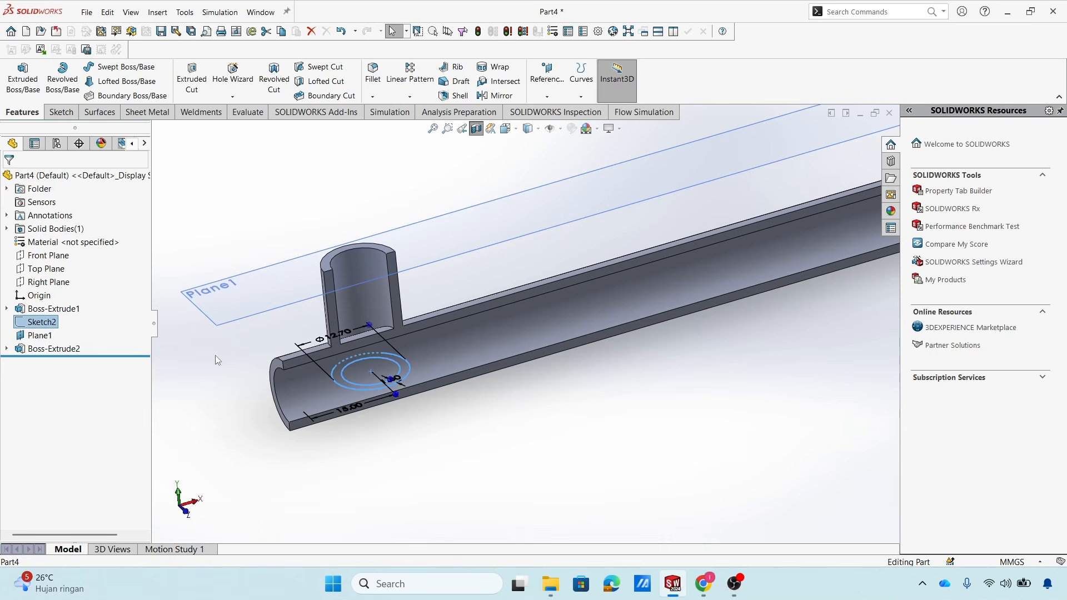
right_click(48, 328)
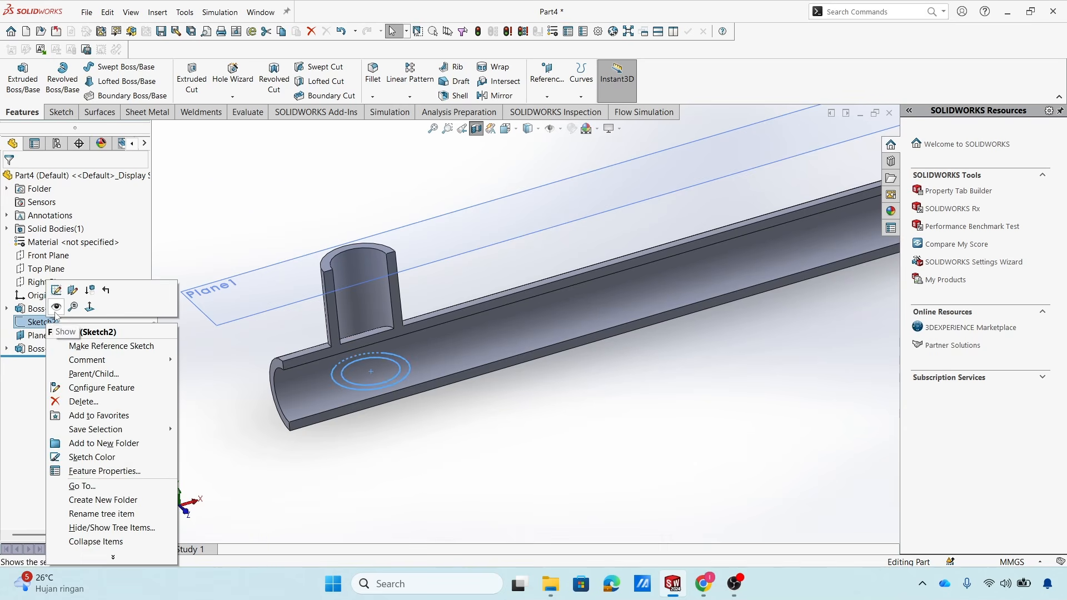
click(56, 303)
mouse_move(489, 430)
middle_down()
mouse_move(506, 470)
mouse_move(479, 426)
mouse_move(490, 448)
middle_up()
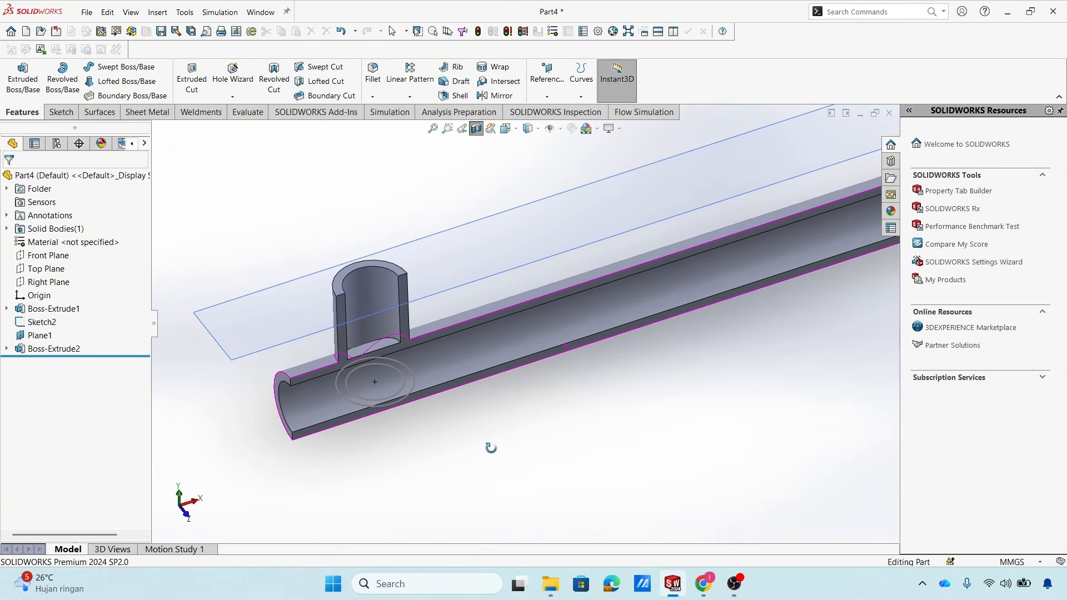
click(401, 375)
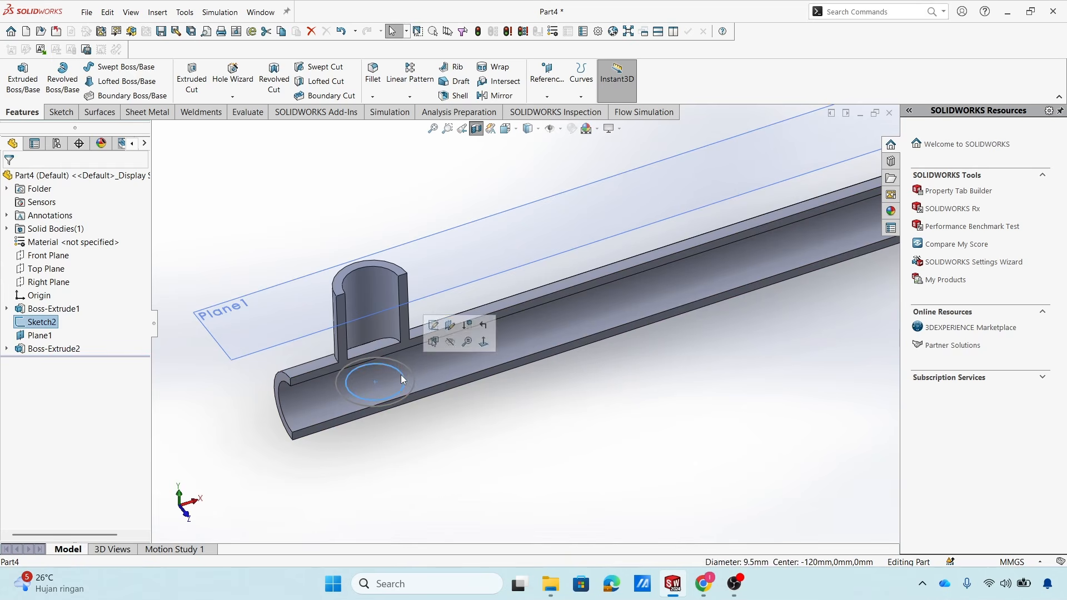
click(466, 416)
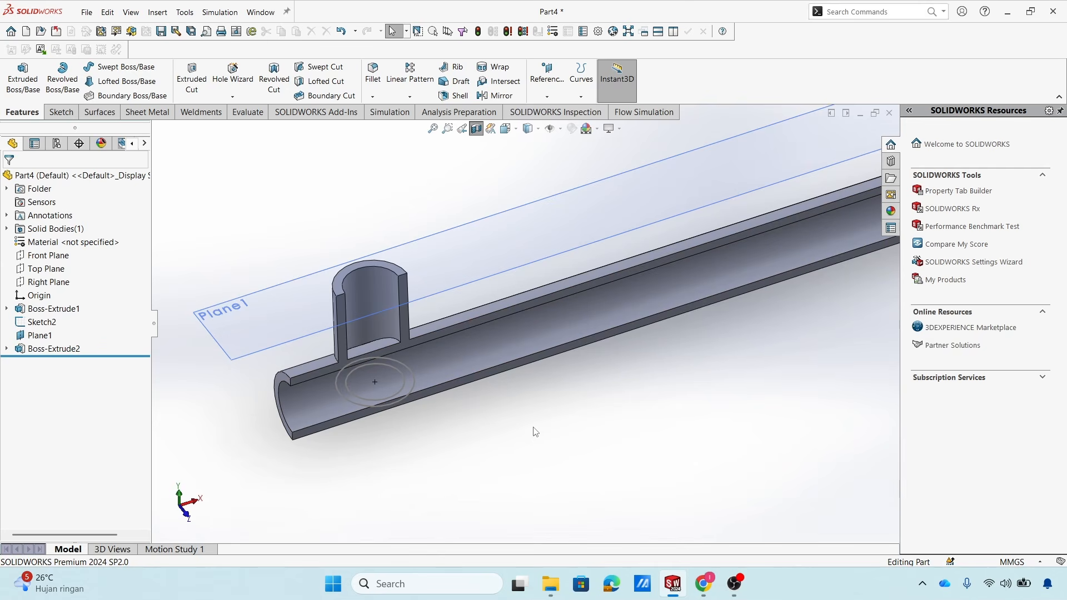
Start a new sketch on Plane1, the offset plane at the outer end of the branch.
middle_drag(534, 432, 554, 371)
click(612, 186)
scroll(508, 173, down, 2)
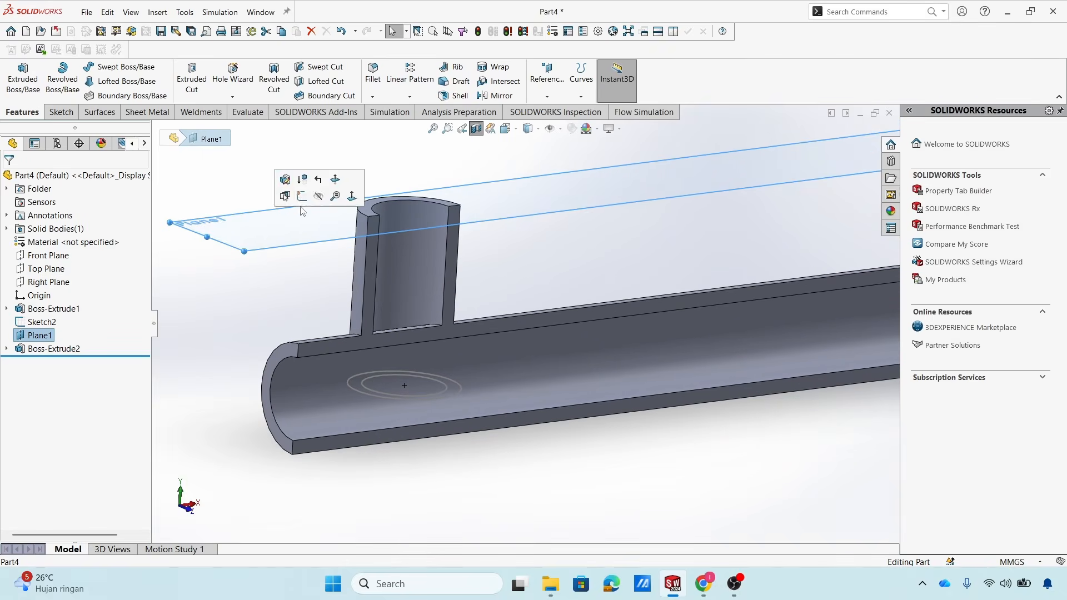
click(344, 196)
scroll(334, 322, down, 5)
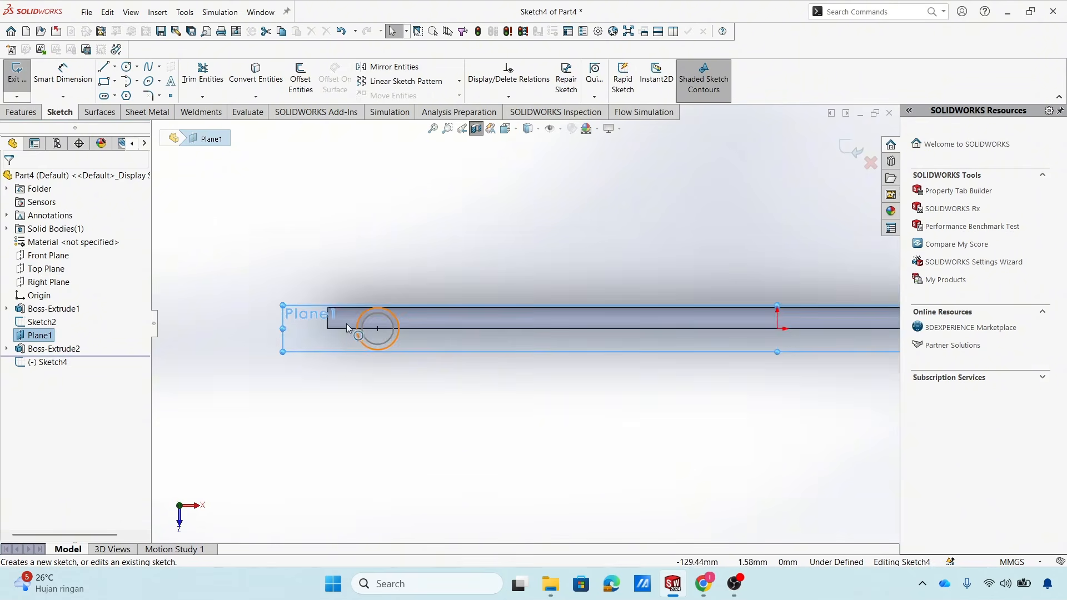
middle_drag(573, 349, 583, 251)
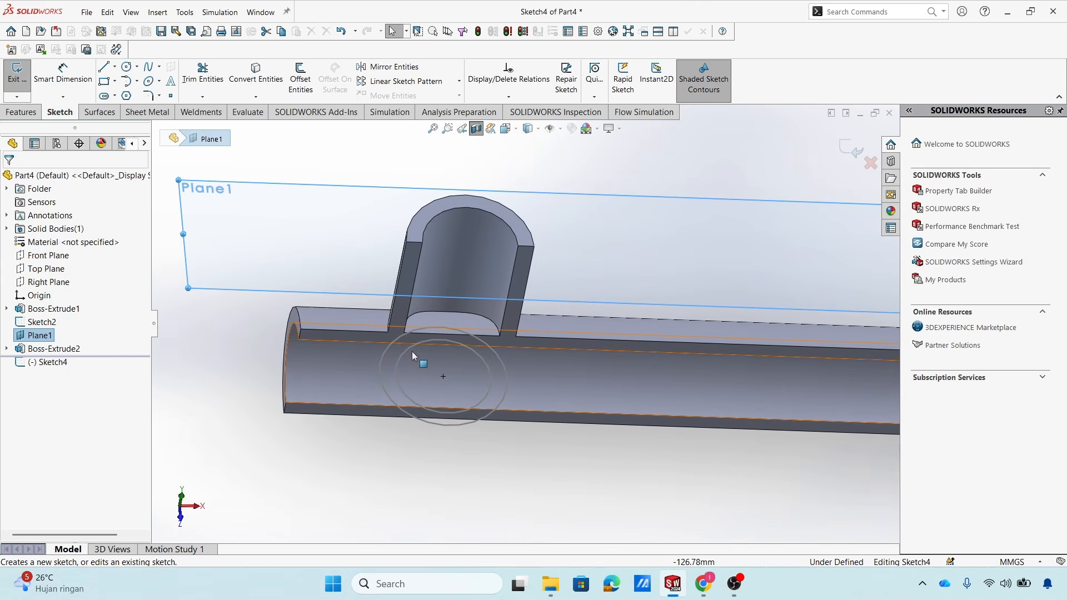
Hide Sketch2 and convert the inner rim edge of the branch into a circle in the new sketch.
right_click(43, 322)
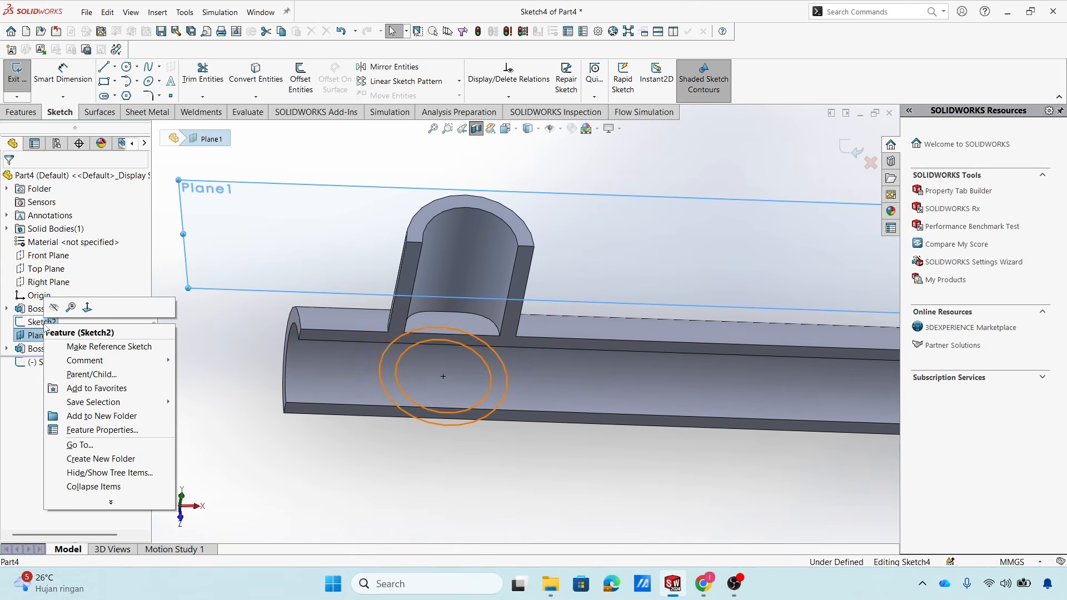
click(58, 309)
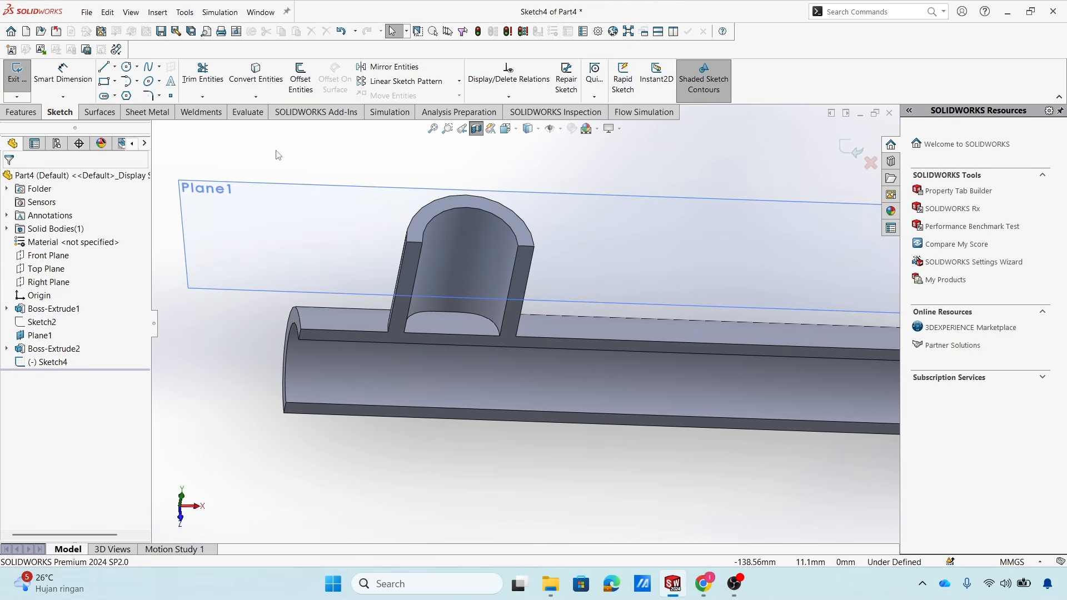
click(255, 77)
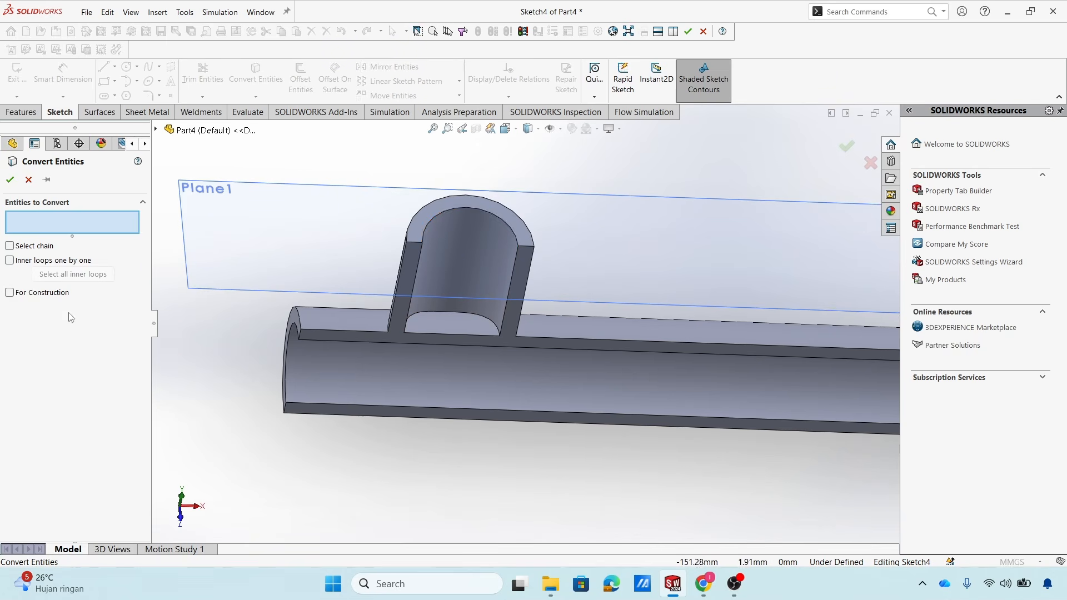
click(470, 211)
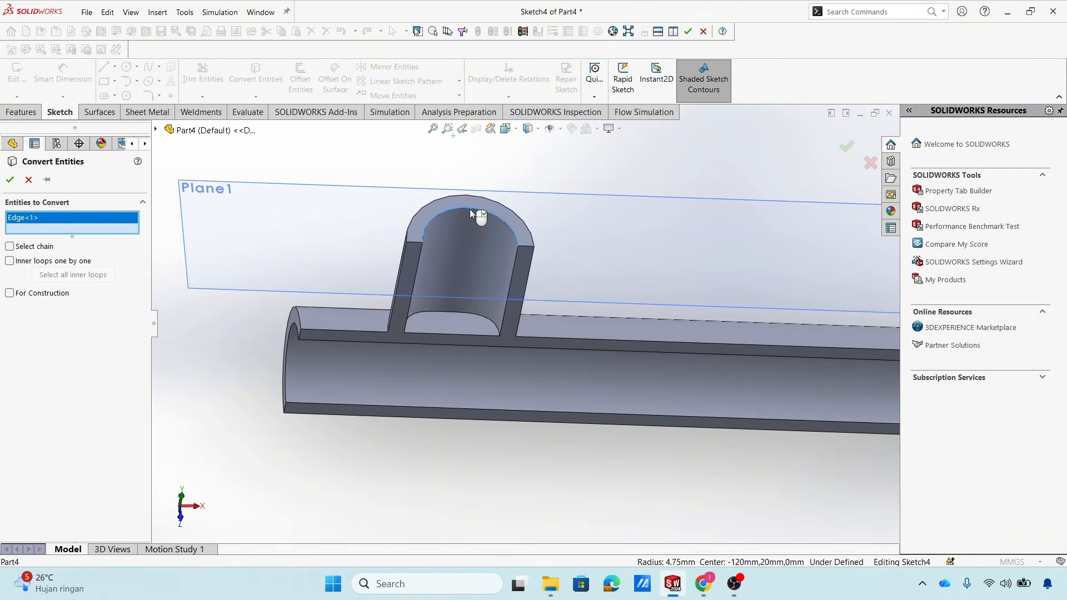
click(10, 179)
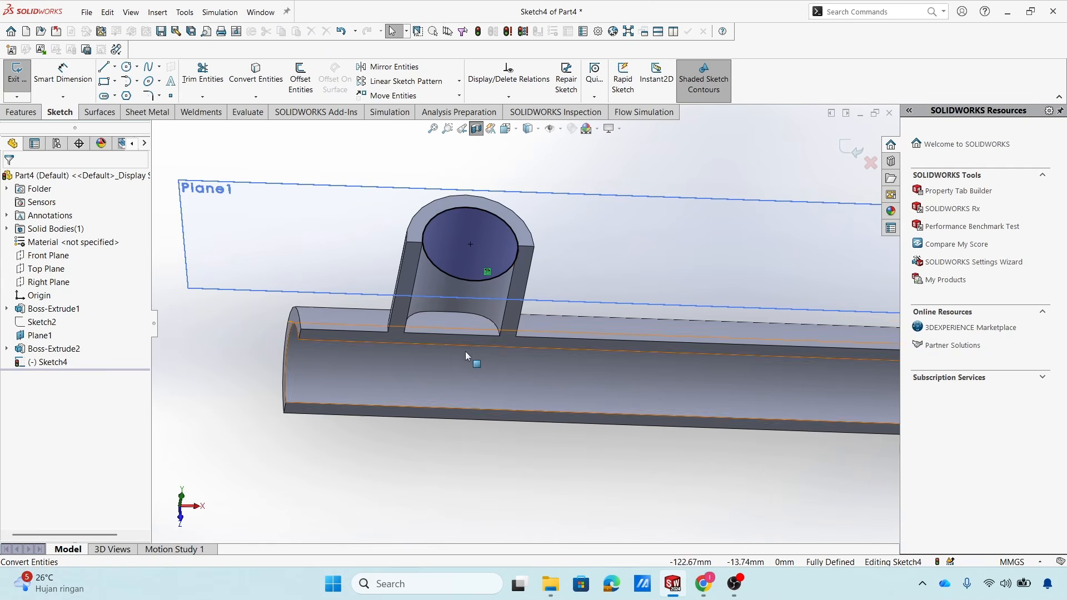
Start a blind Extruded Cut of the converted circle through the branch and shorten its depth to 23 mm inside the pipe.
middle_drag(516, 425, 463, 303)
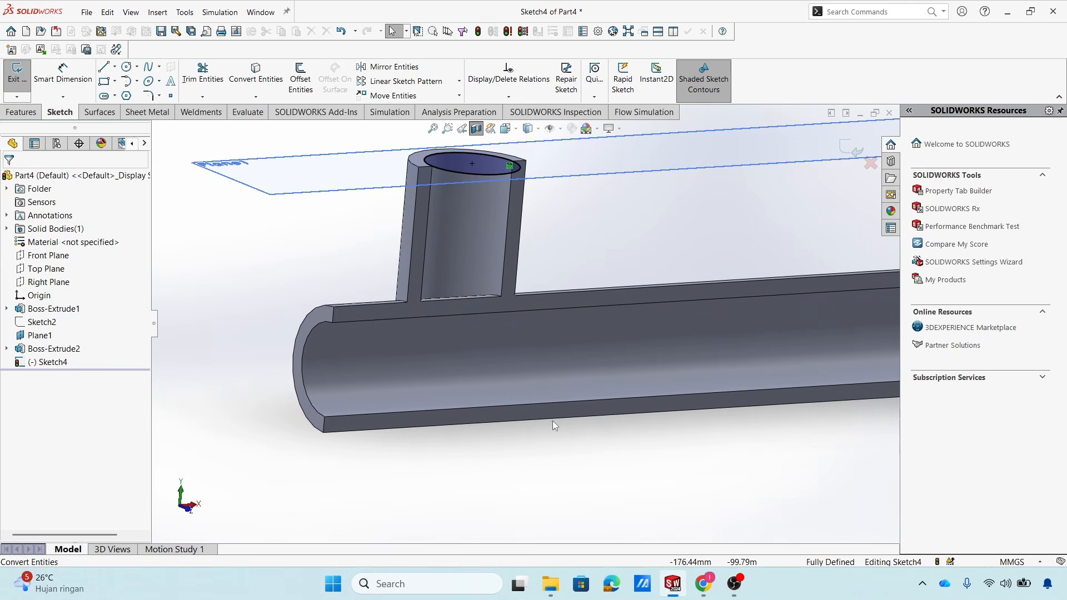
click(21, 112)
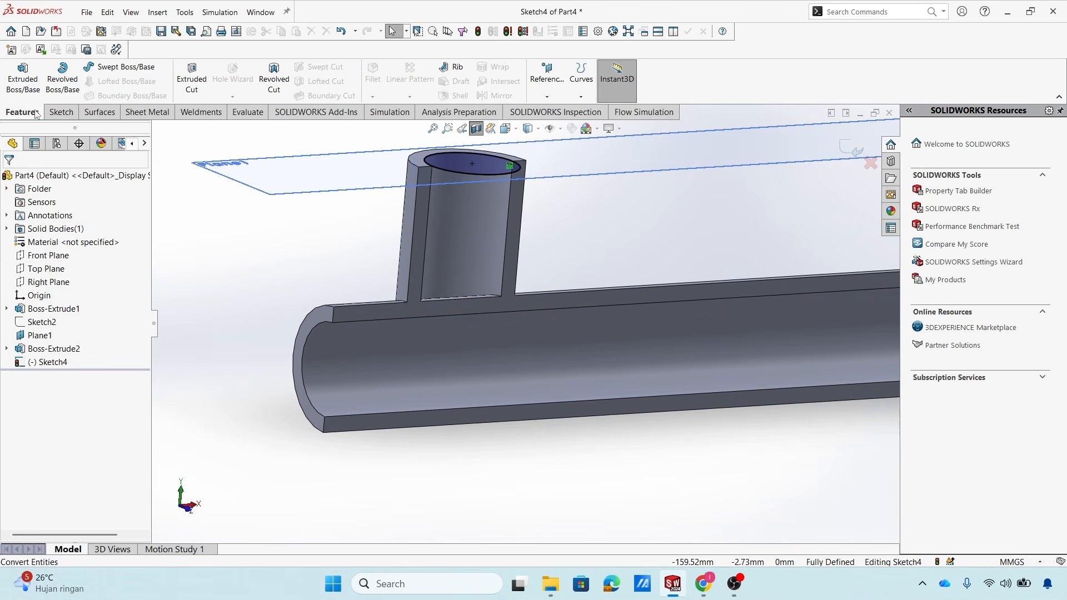
click(192, 82)
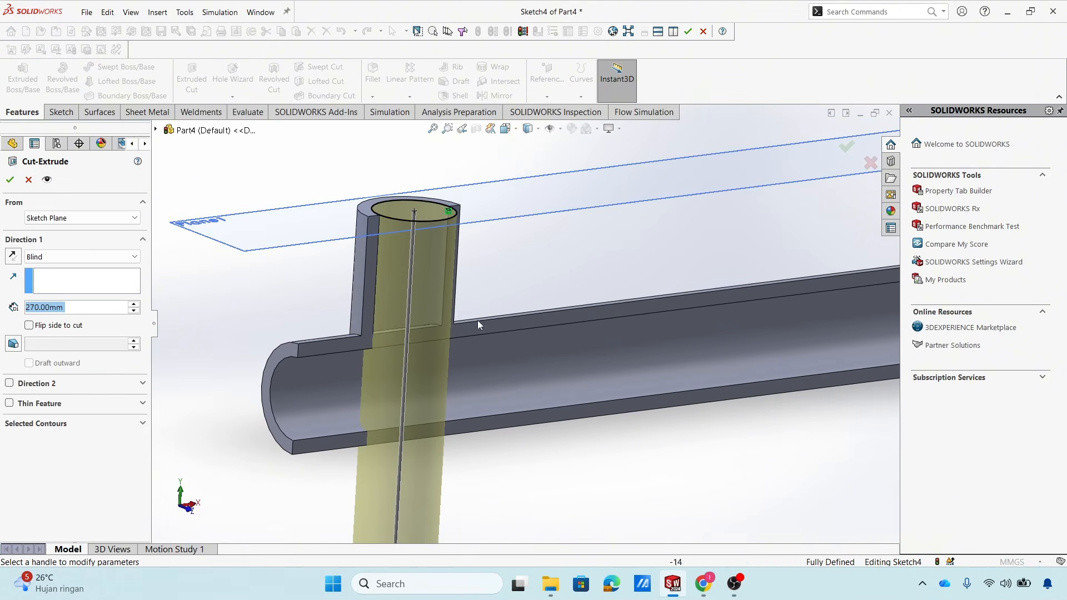
scroll(418, 381, up, 6)
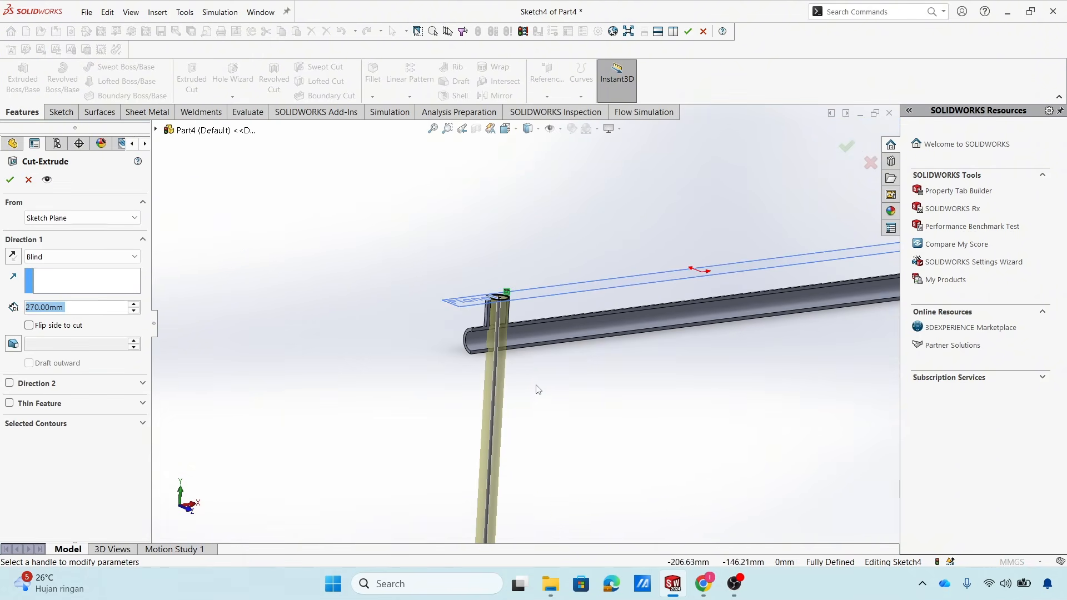
scroll(531, 395, up, 2)
scroll(534, 373, down, 2)
scroll(513, 356, up, 4)
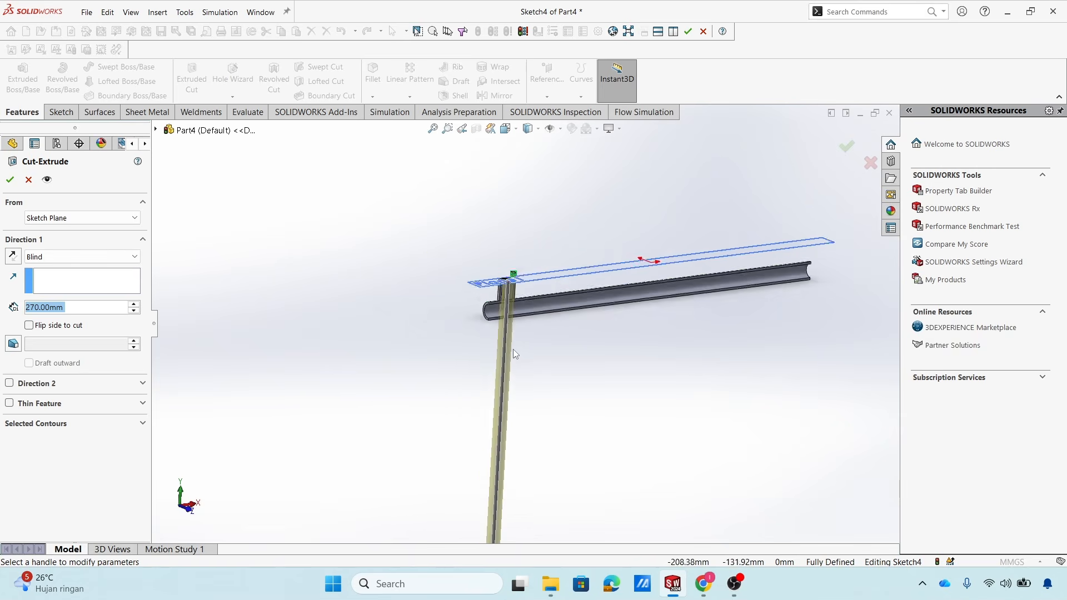
drag(508, 476, 528, 322)
scroll(529, 322, down, 10)
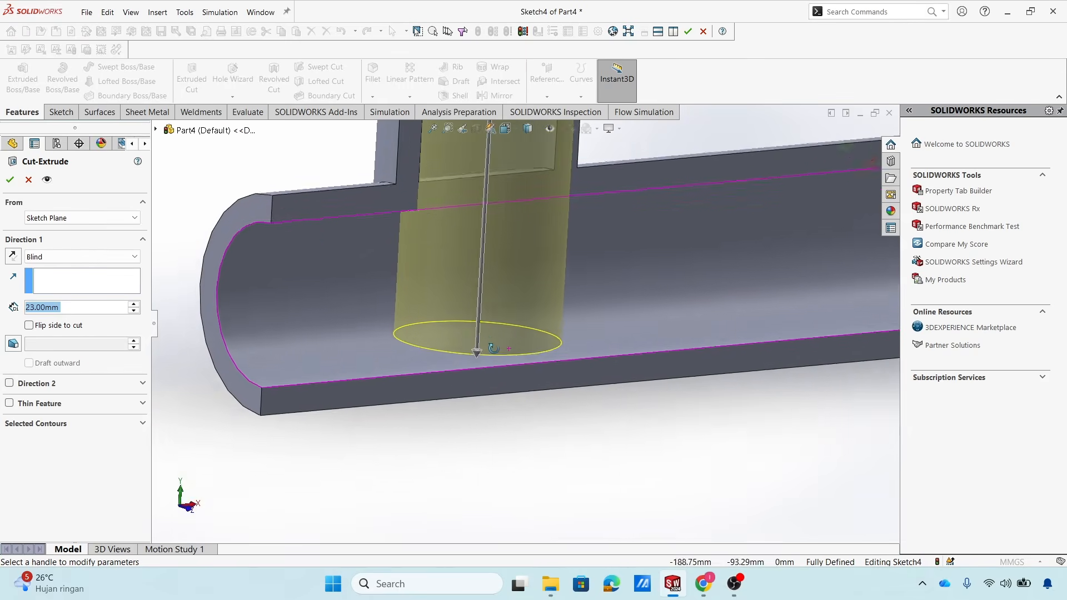
Set the blind cut depth to 20 mm, ending inside the pipe, and create the cut through the pipe wall.
drag(464, 340, 465, 259)
click(465, 259)
middle_drag(462, 391, 499, 398)
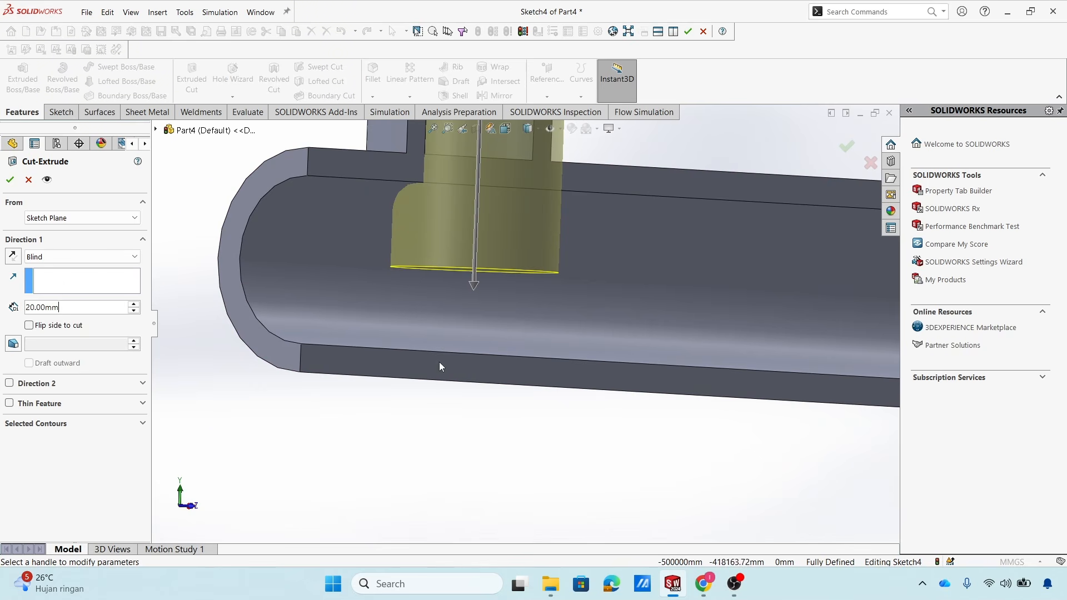
middle_drag(381, 282, 440, 293)
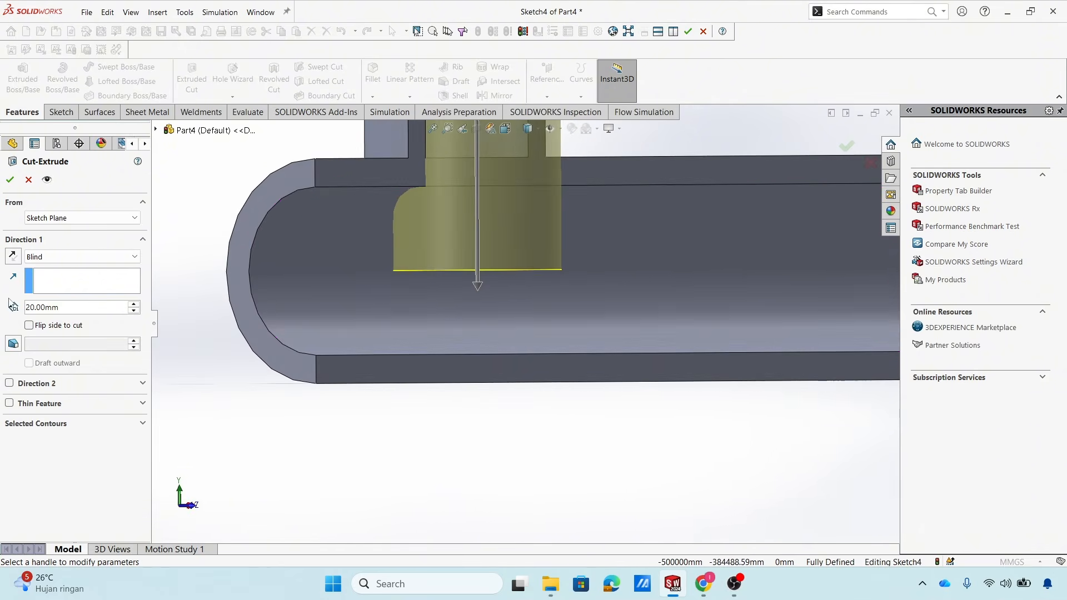
drag(70, 308, 21, 303)
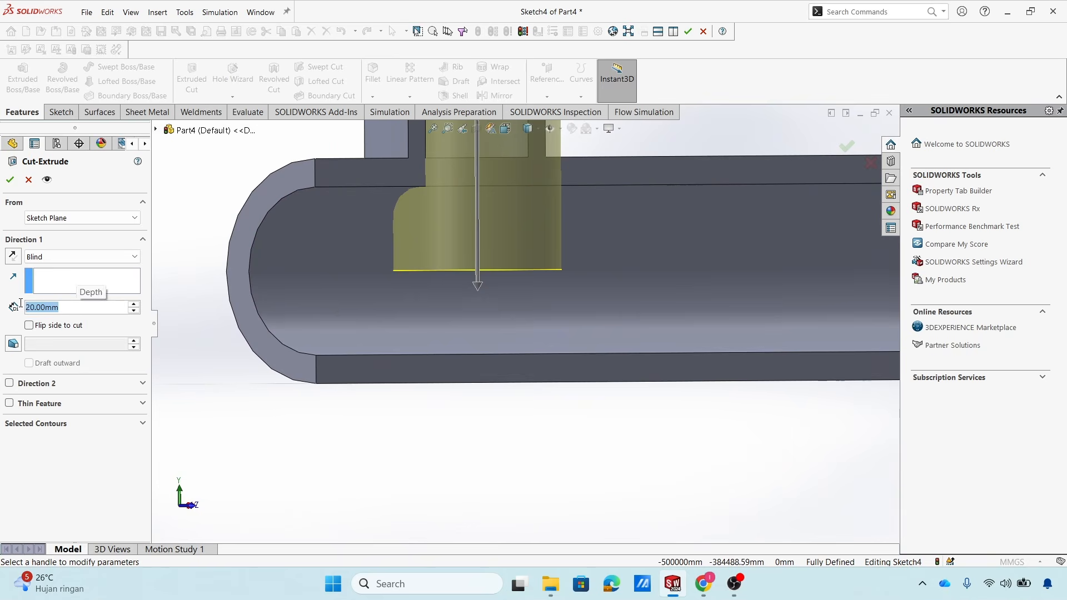
click(10, 179)
Inspect the opened junction between branch and pipe in the section view and hide Plane1.
key(f)
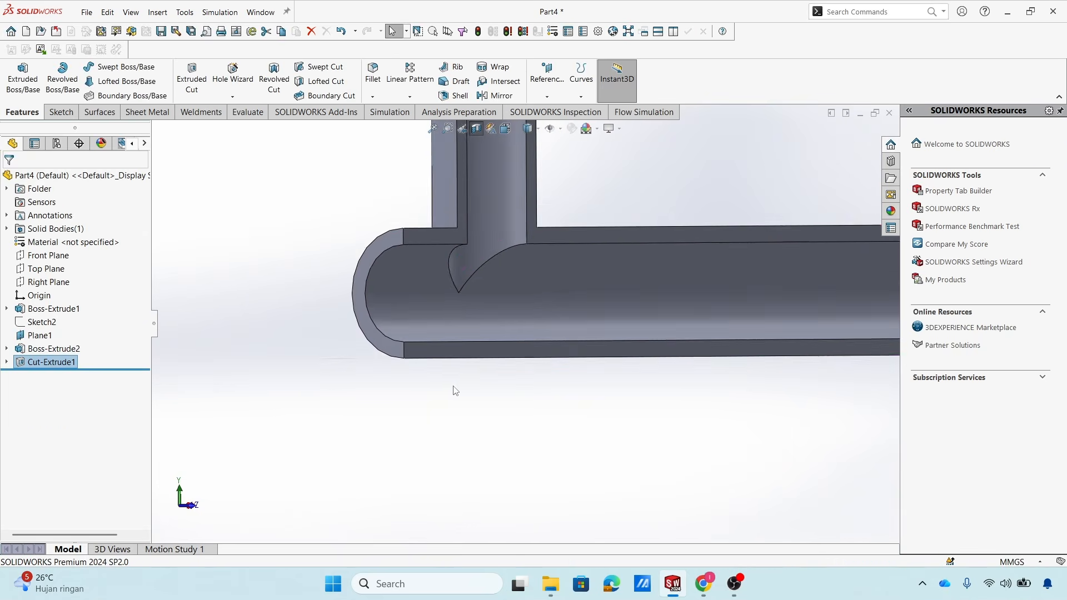
middle_drag(454, 387, 398, 395)
scroll(591, 255, down, 3)
scroll(605, 263, up, 3)
click(611, 267)
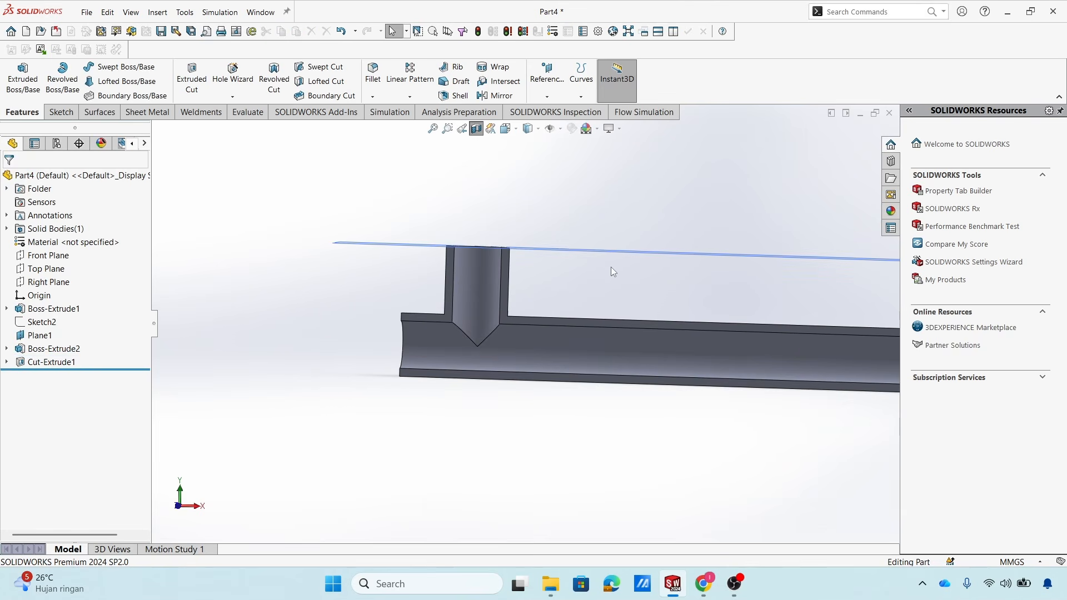
middle_drag(624, 438, 667, 408)
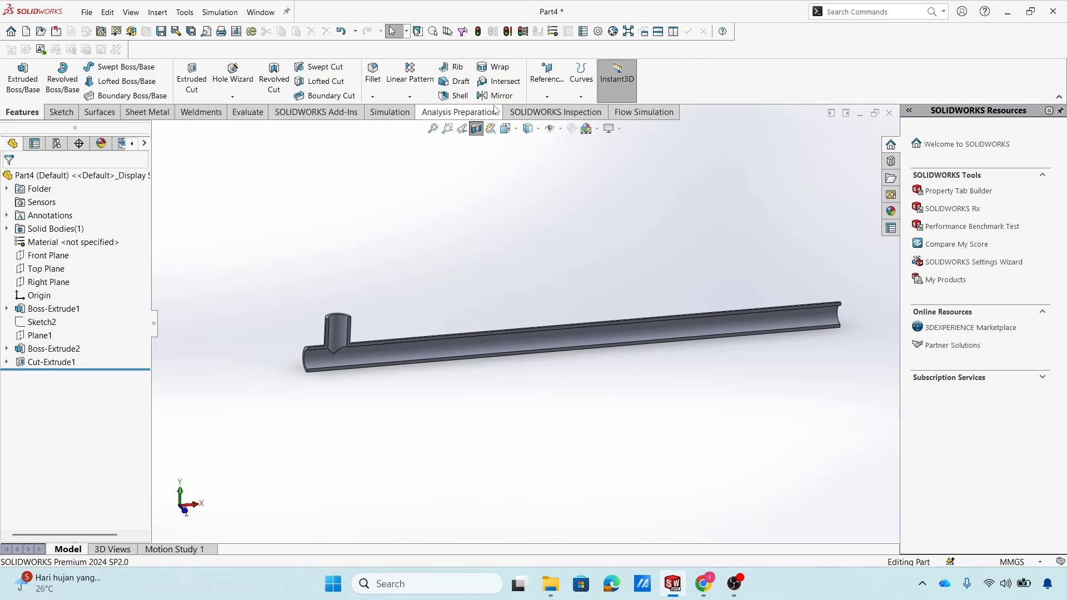
Create a reference plane offset 20 mm from the Top Plane, flipped to lie below the pipe.
click(560, 99)
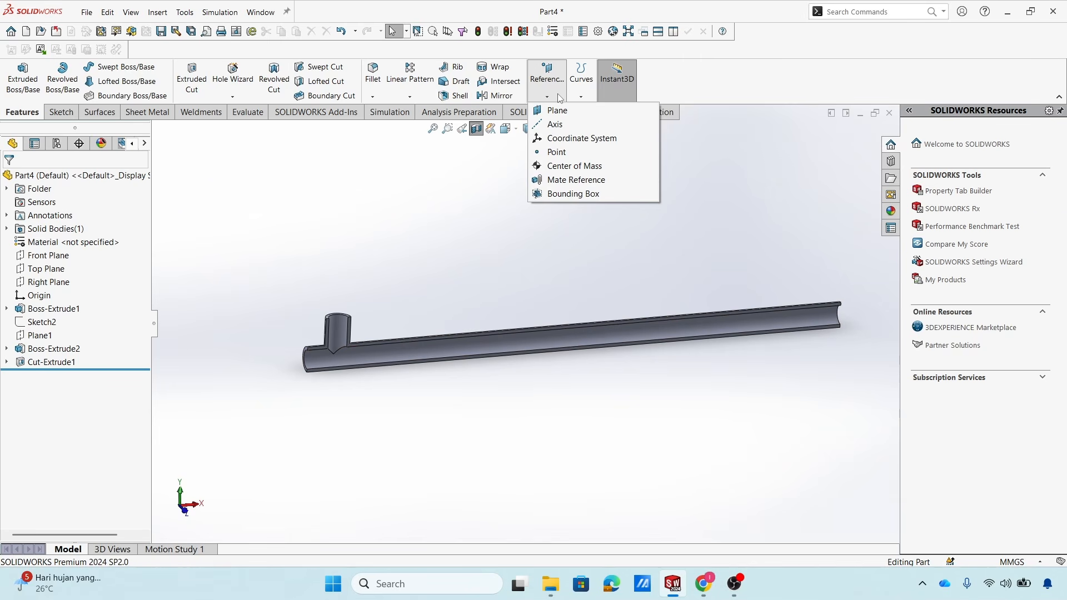
click(556, 111)
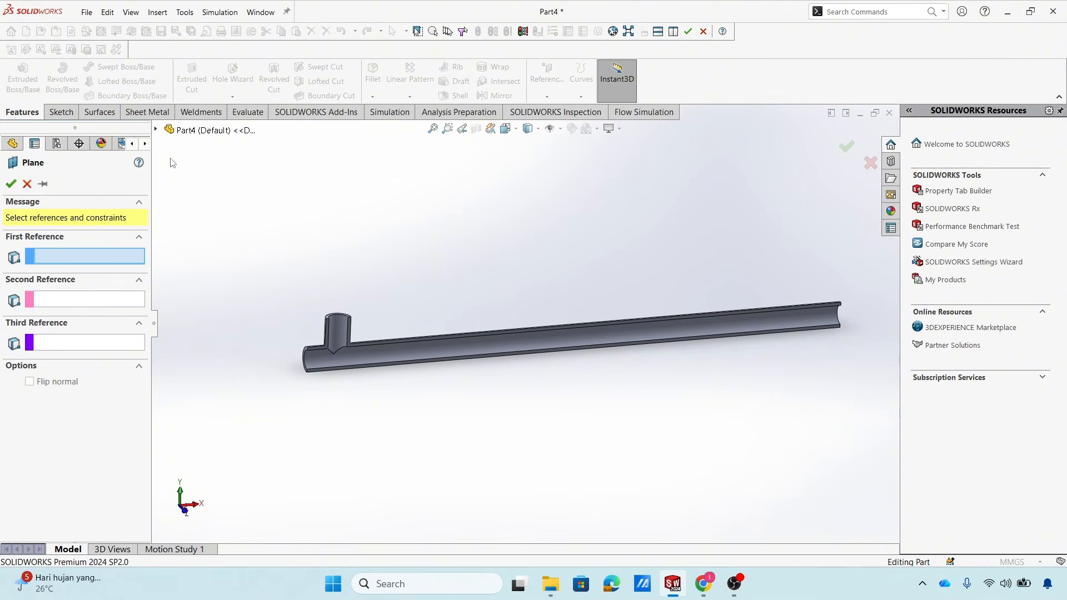
click(156, 130)
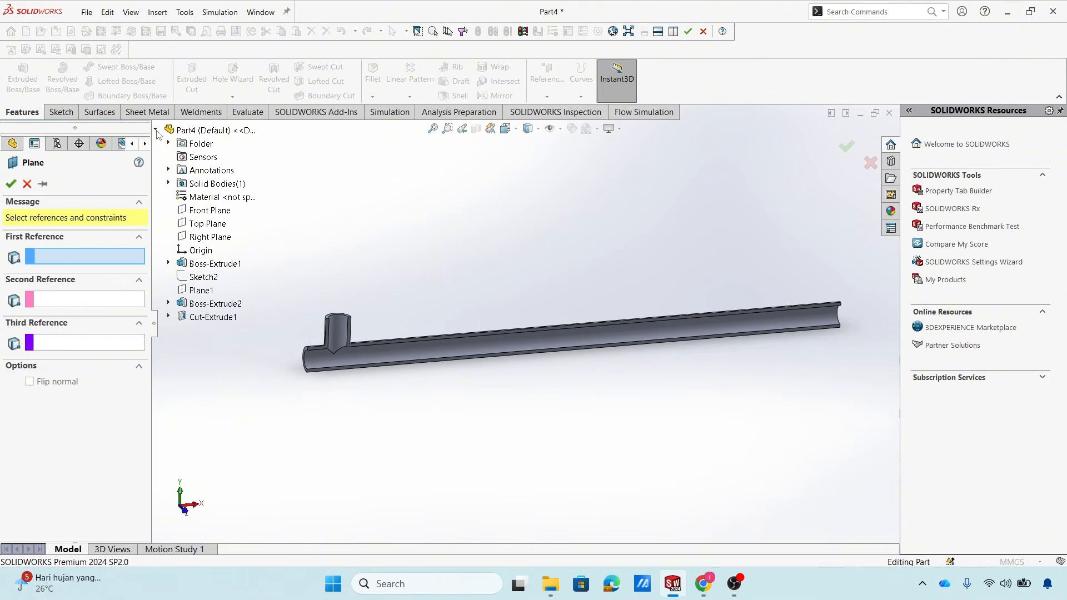
click(210, 224)
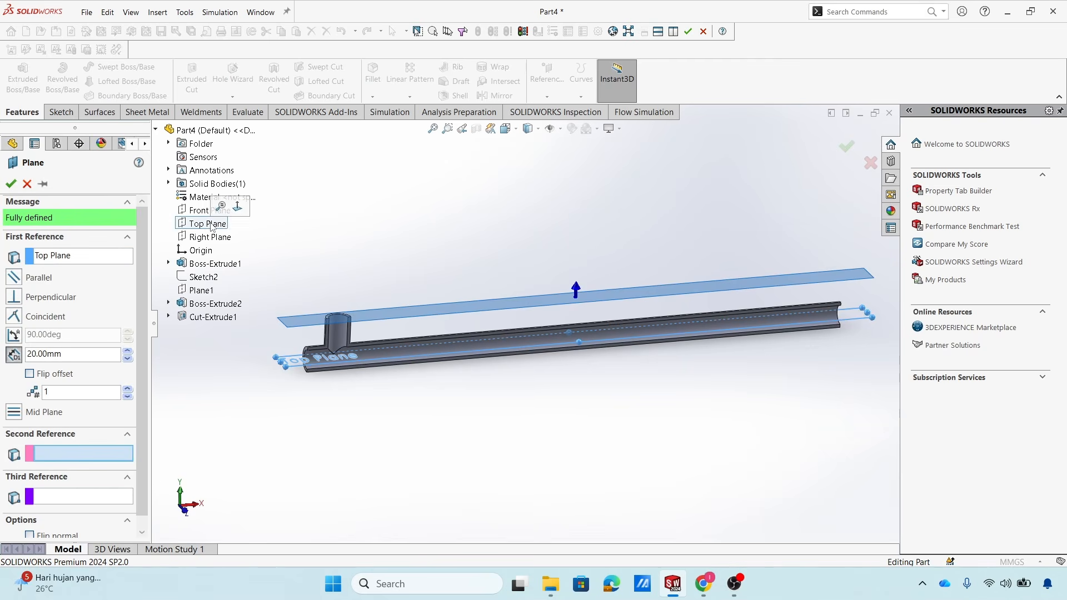
click(30, 374)
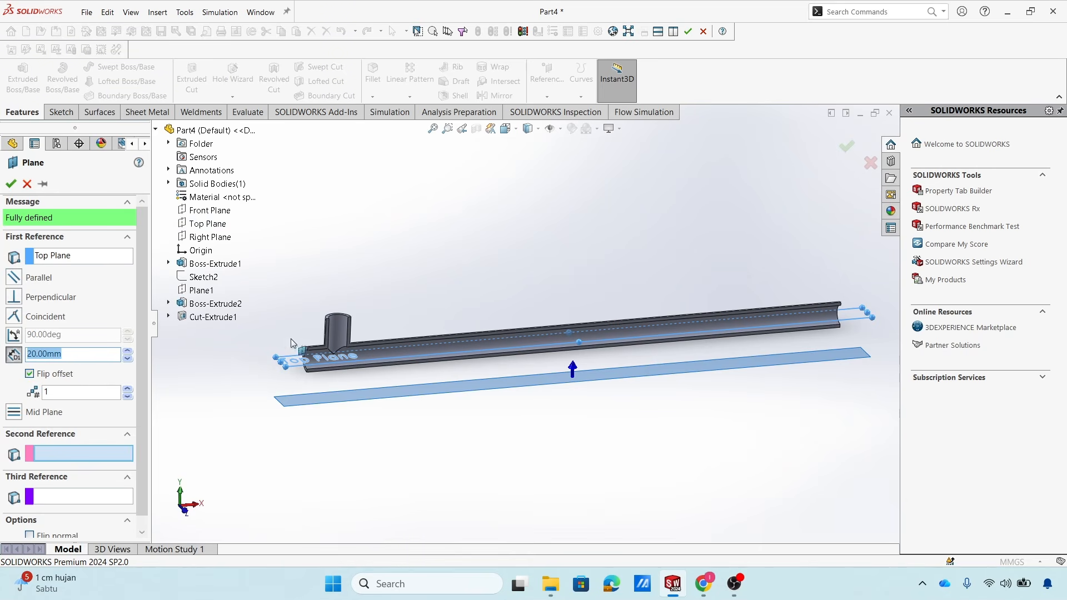
click(10, 184)
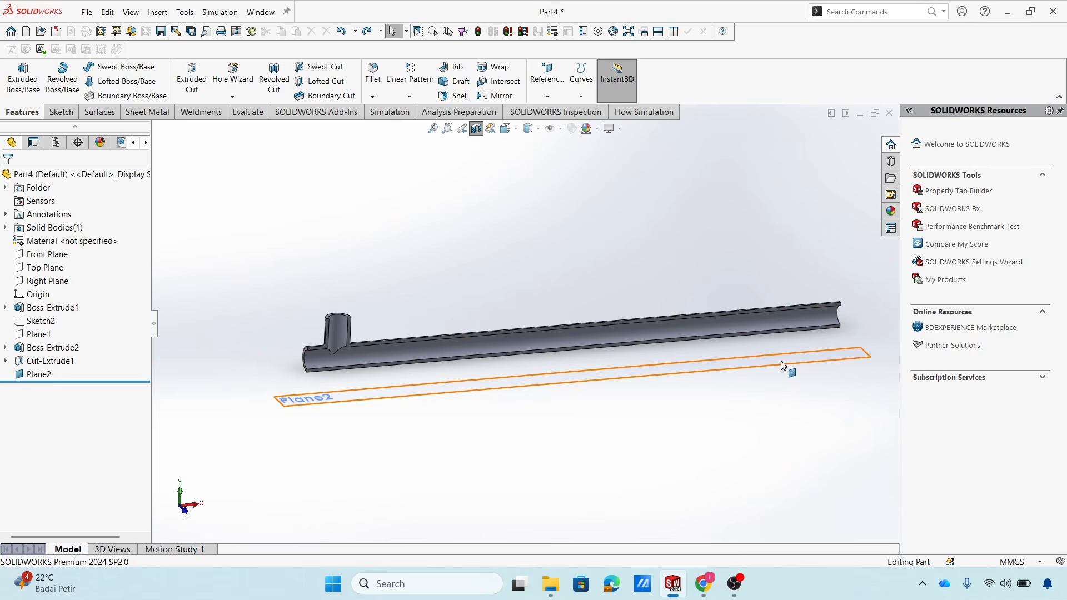
Start a sketch on the new plane below the pipe and turn off the section view.
middle_drag(672, 379, 648, 374)
click(648, 374)
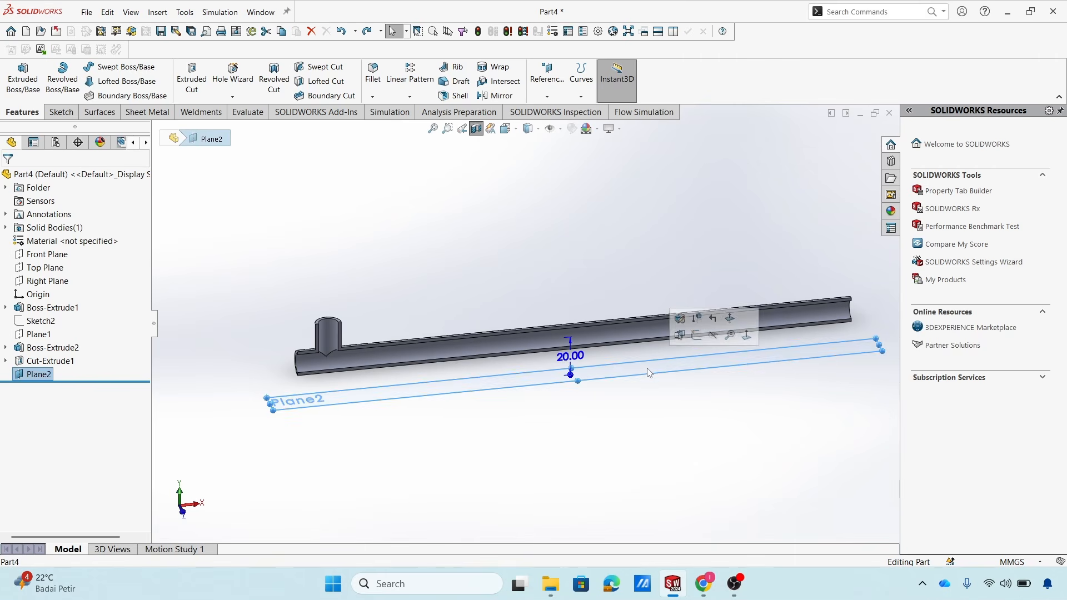
click(698, 339)
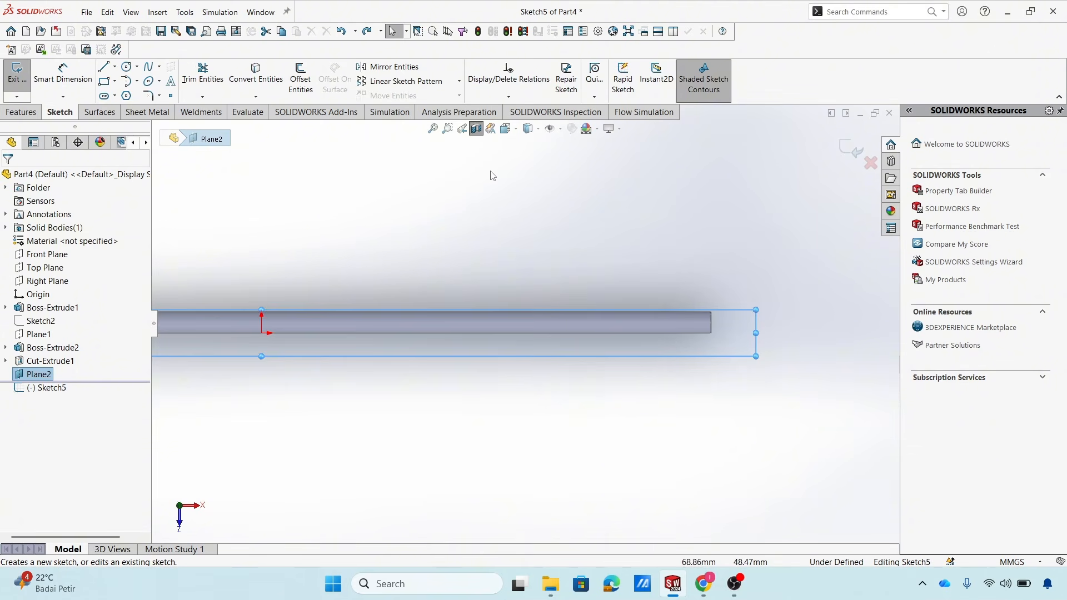
scroll(484, 173, up, 2)
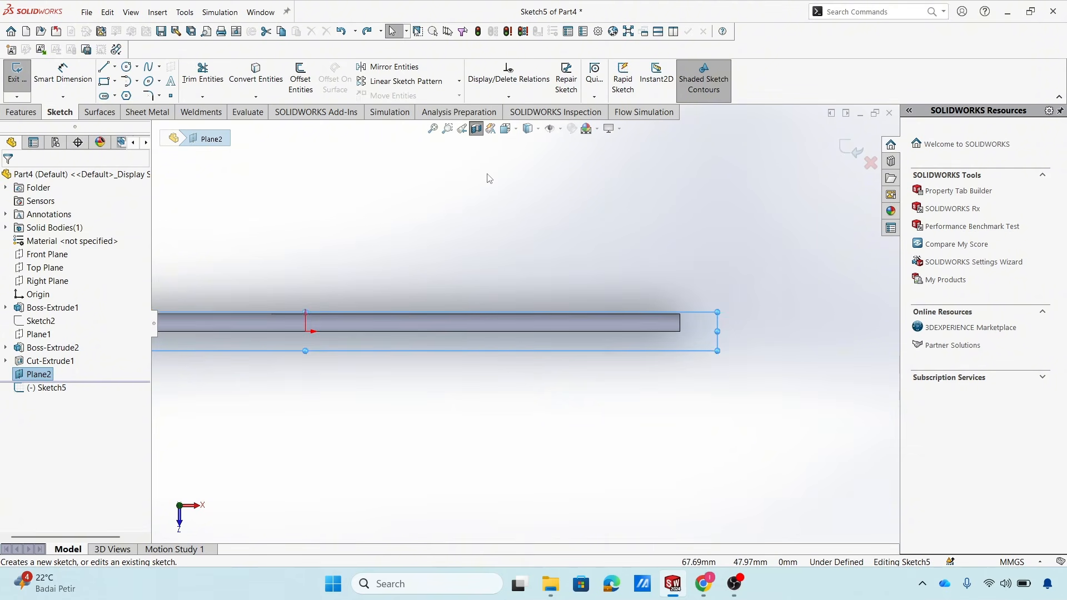
click(476, 128)
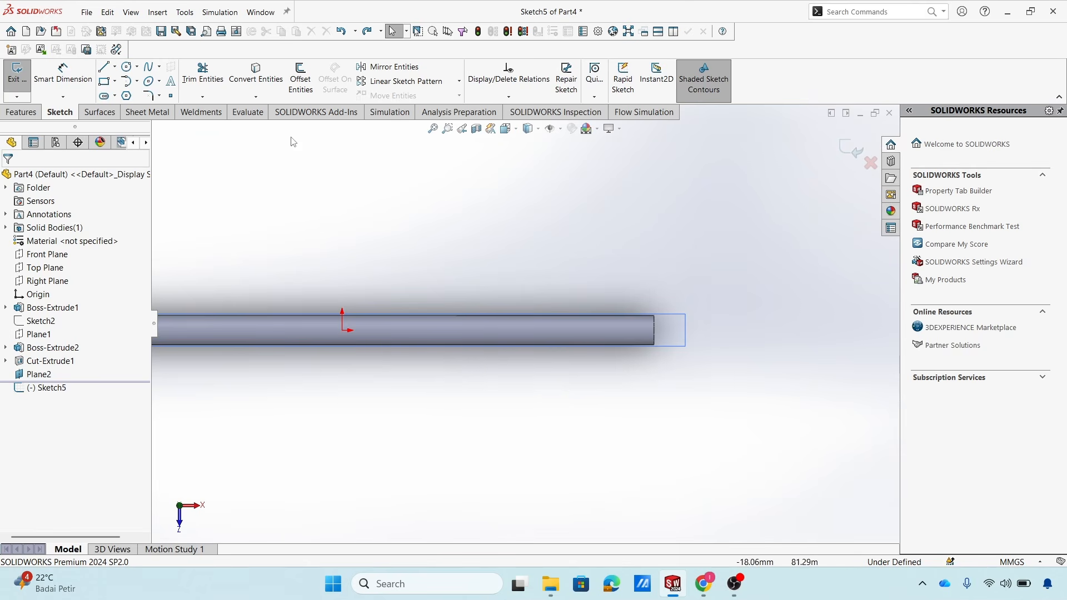
Sketch a circle beside the pipe near its plain end, check the reference slide in the browser, and set the diameter to 12.7 mm.
click(124, 69)
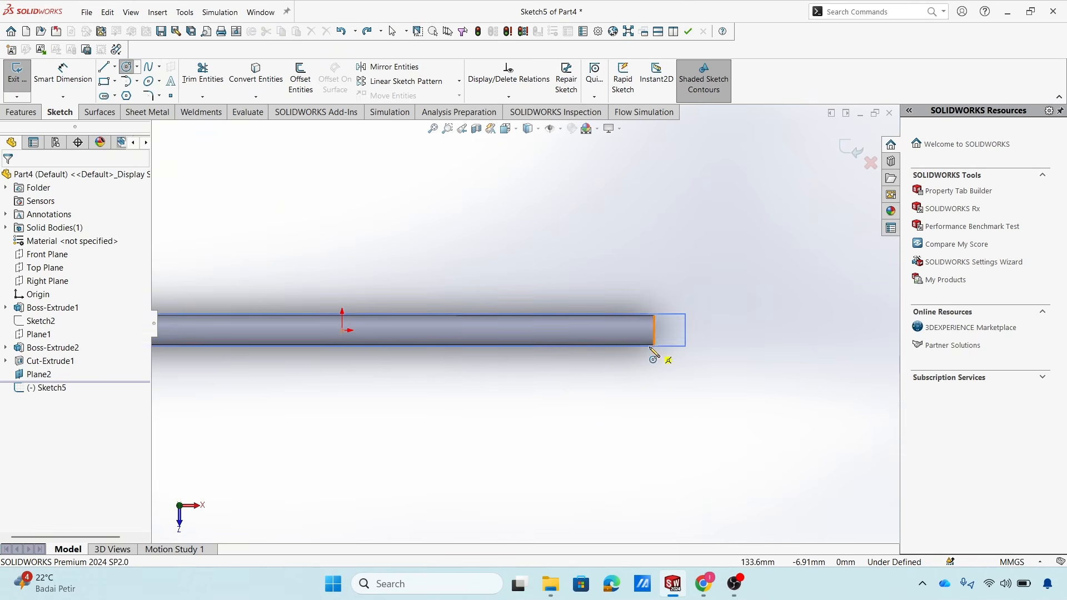
drag(561, 395, 584, 398)
click(62, 72)
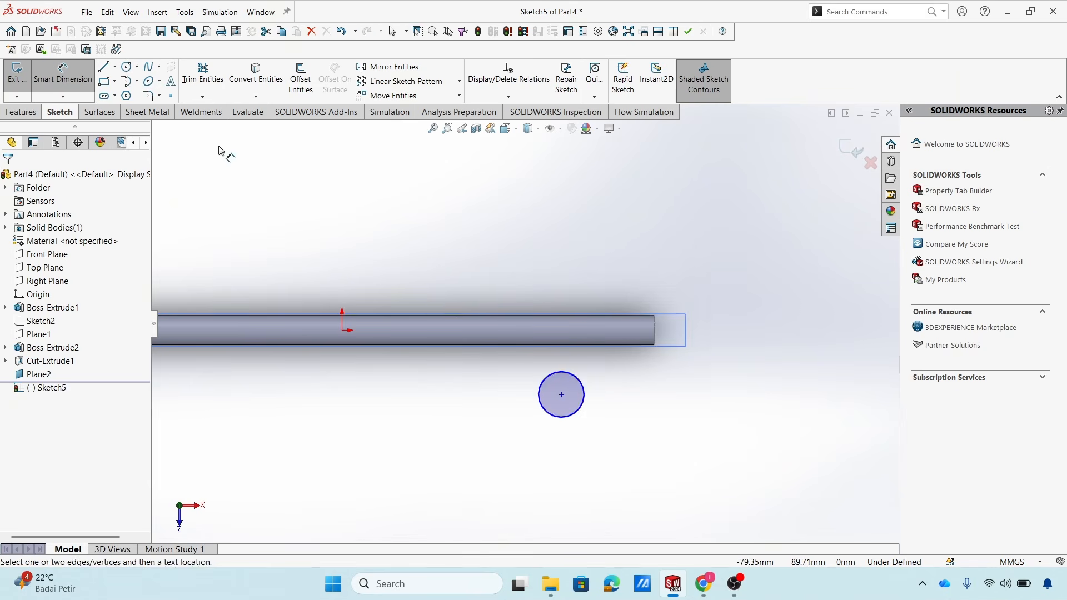
click(587, 396)
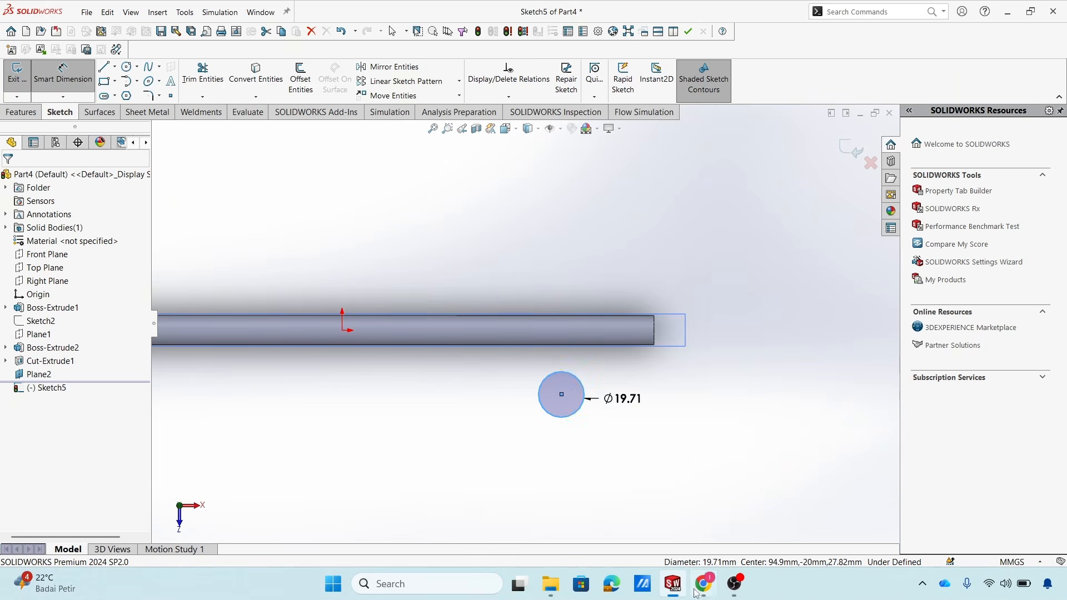
click(616, 395)
click(704, 586)
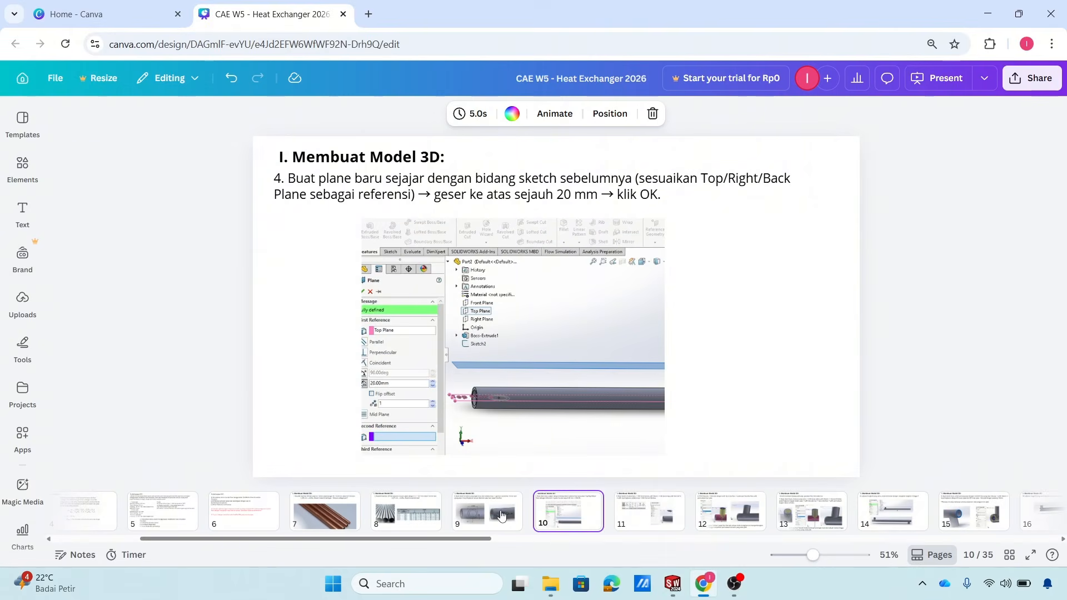
click(497, 503)
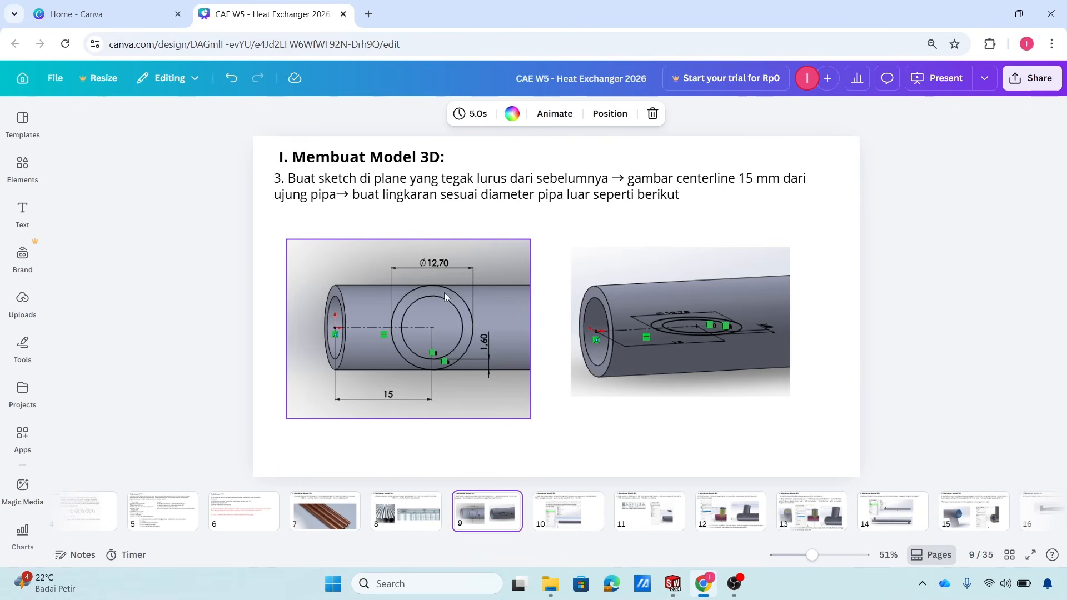
click(673, 591)
text(1)
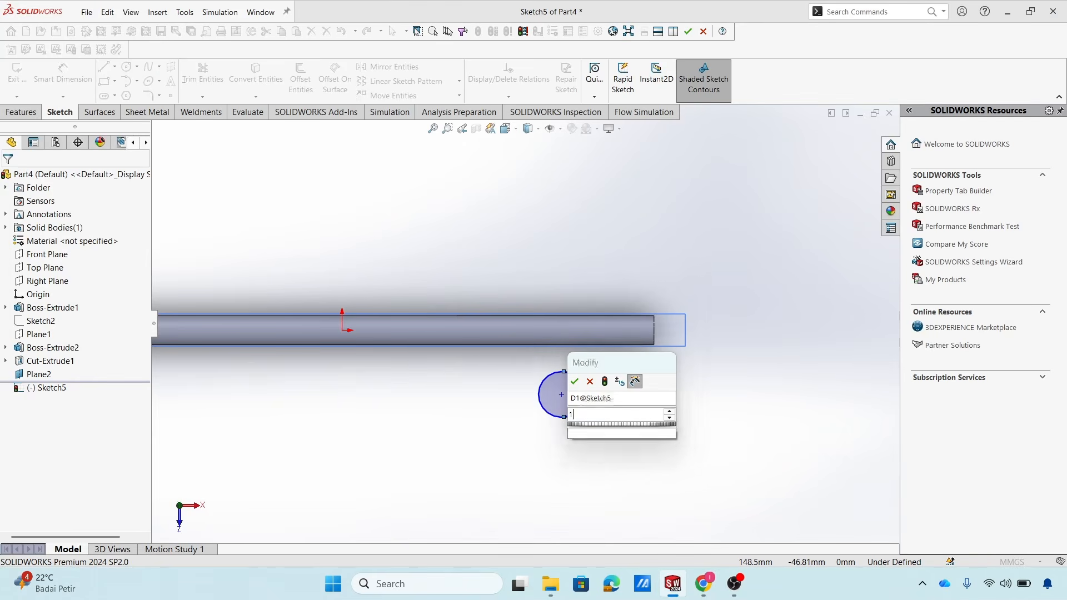
text(2.7)
key(Return)
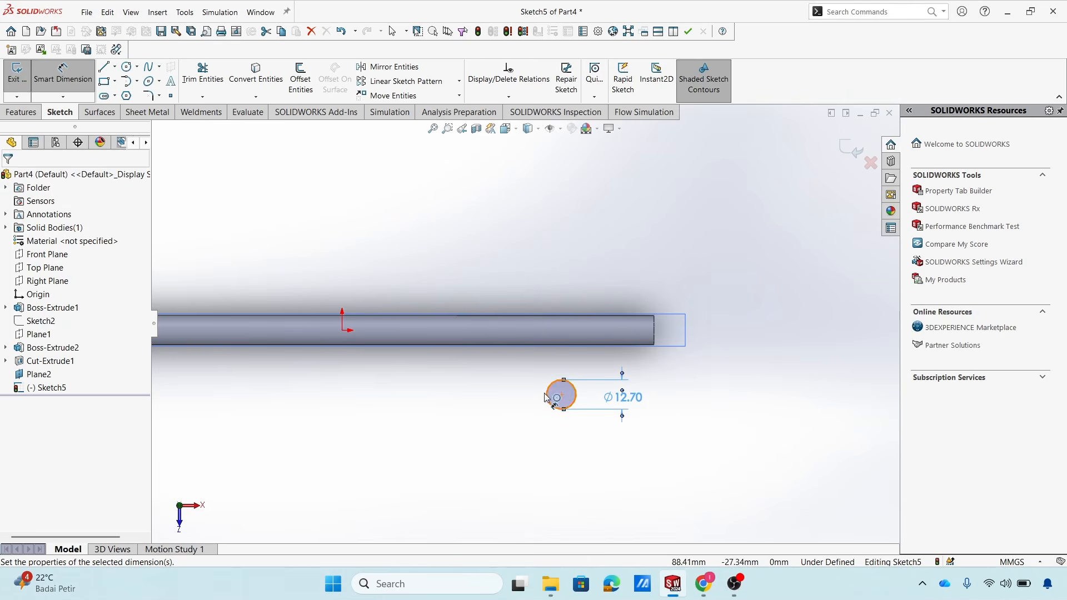
Recheck the browser slide, offset the circle 1.6 mm inward, and place the offset dimension clear of the two circles.
click(711, 583)
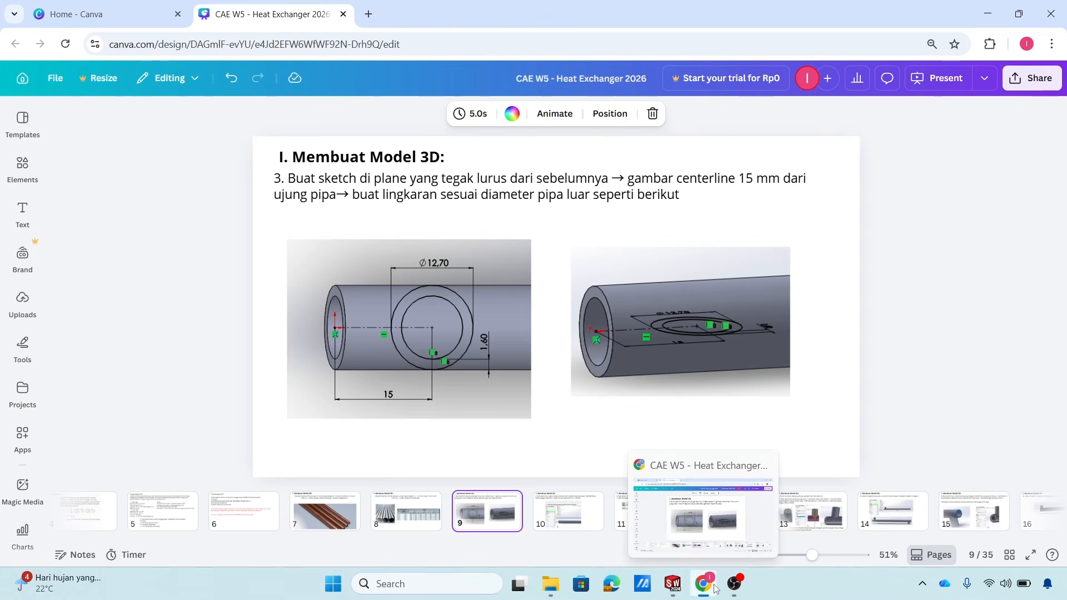
click(673, 584)
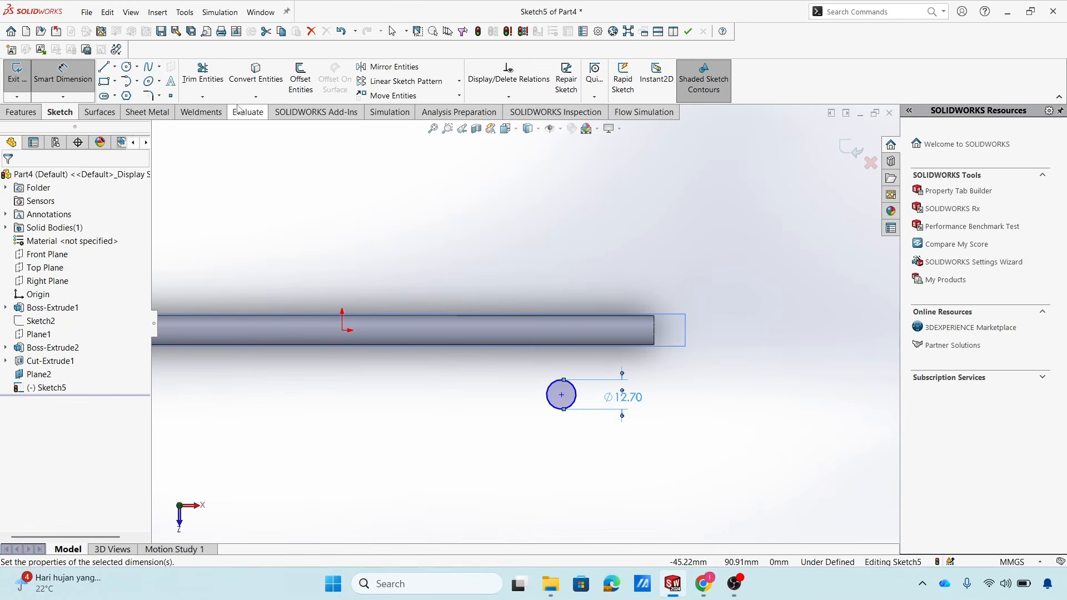
click(299, 82)
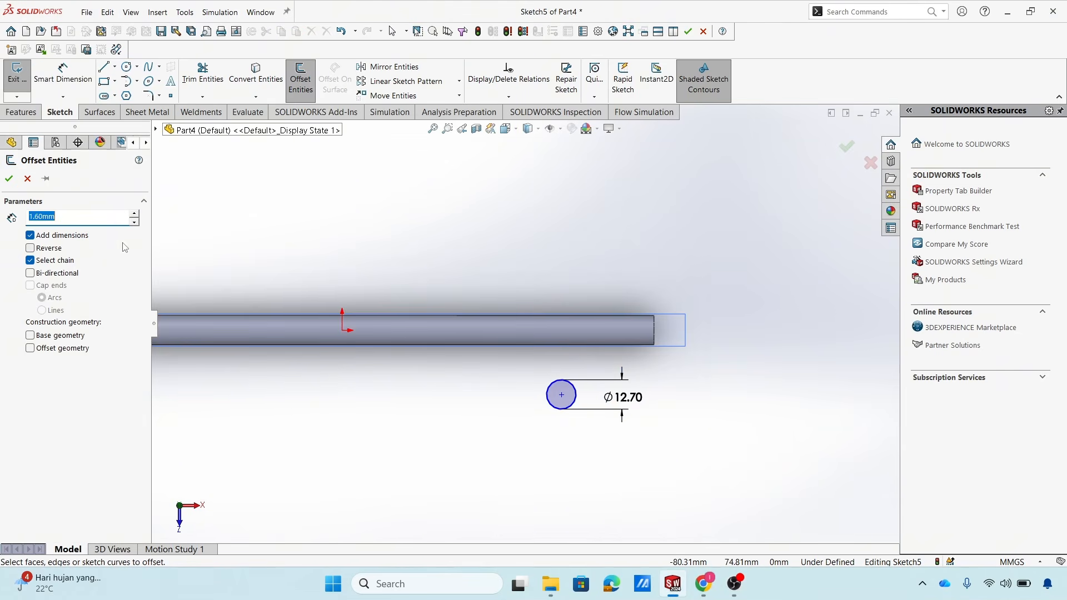
click(552, 382)
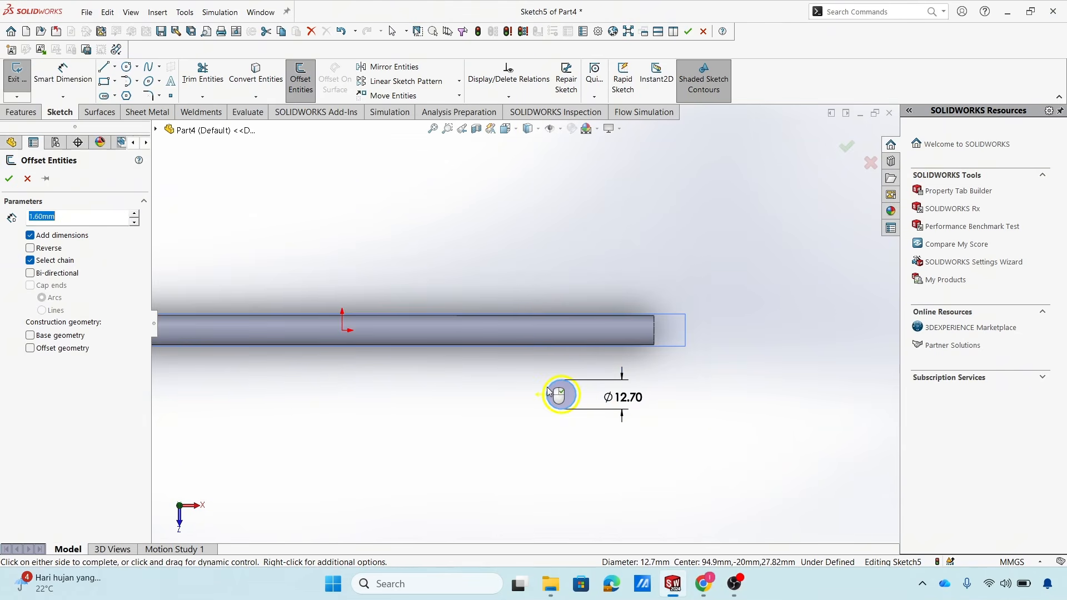
click(44, 249)
click(9, 179)
scroll(548, 375, down, 5)
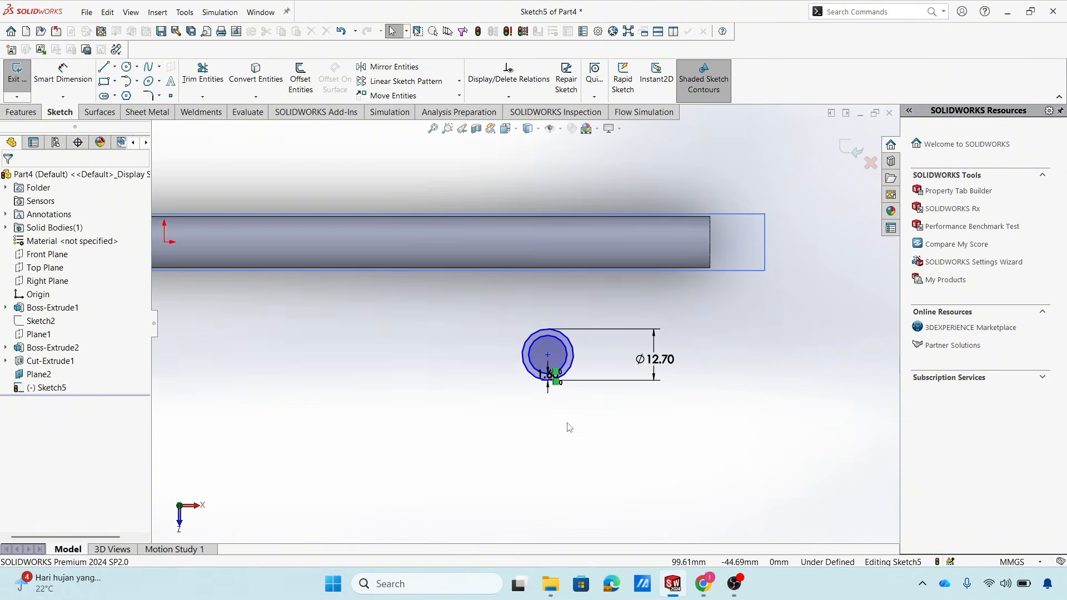
drag(544, 358, 451, 356)
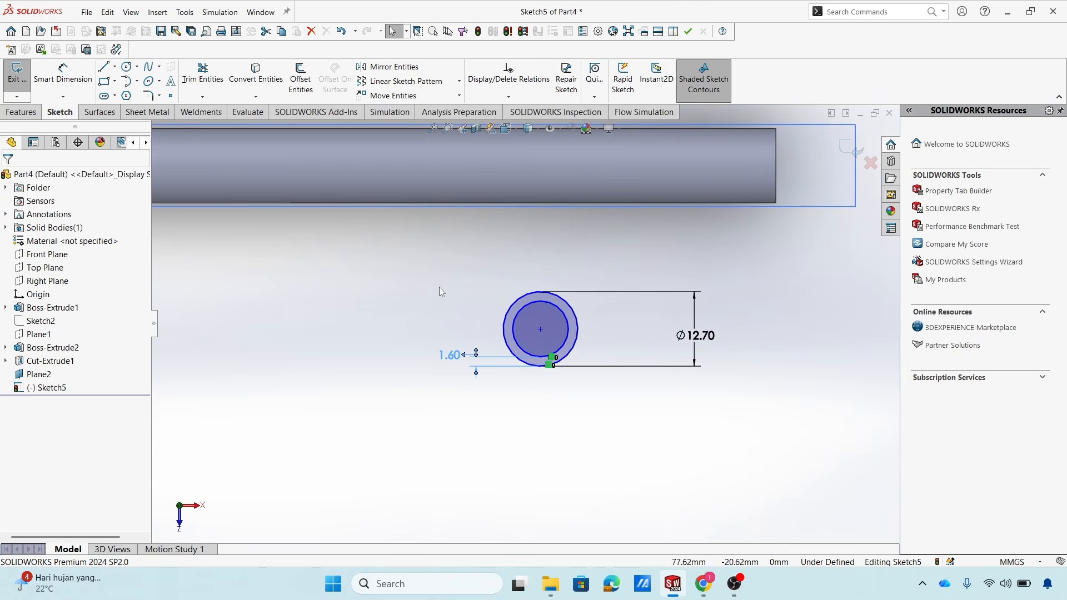
click(440, 287)
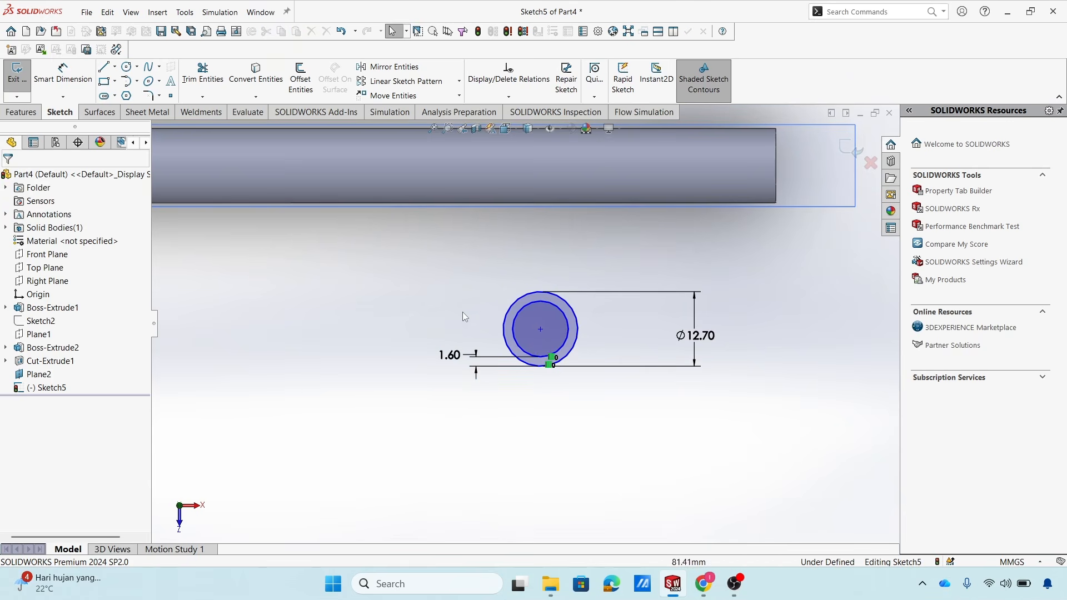
Add a horizontal relation between the circles' shared centre and the origin to align them with the pipe axis.
scroll(462, 314, up, 4)
scroll(490, 314, down, 1)
scroll(492, 314, down, 2)
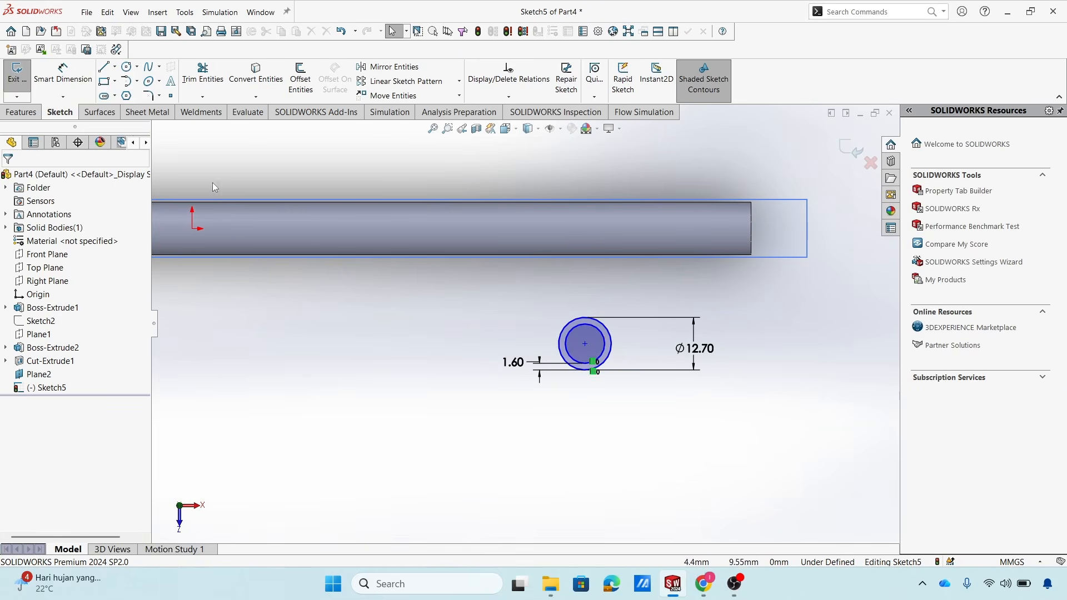
click(586, 343)
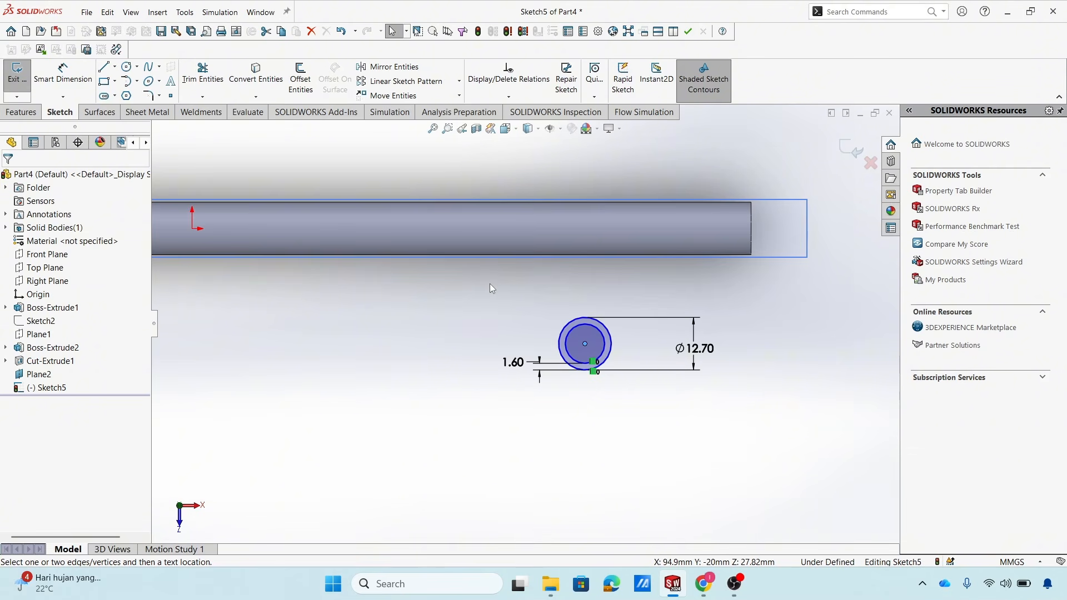
click(193, 230)
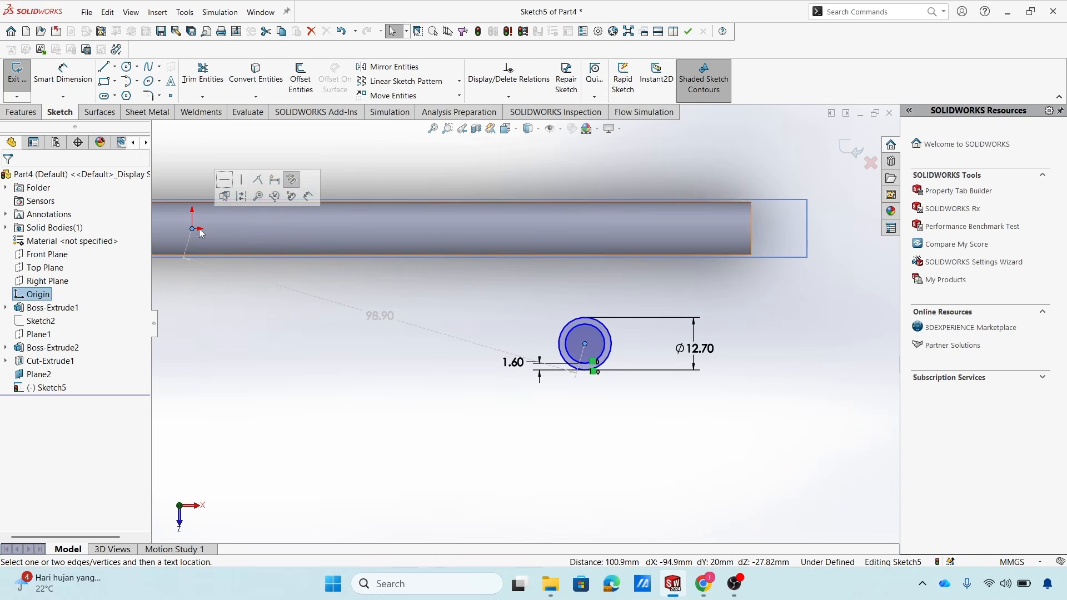
click(33, 144)
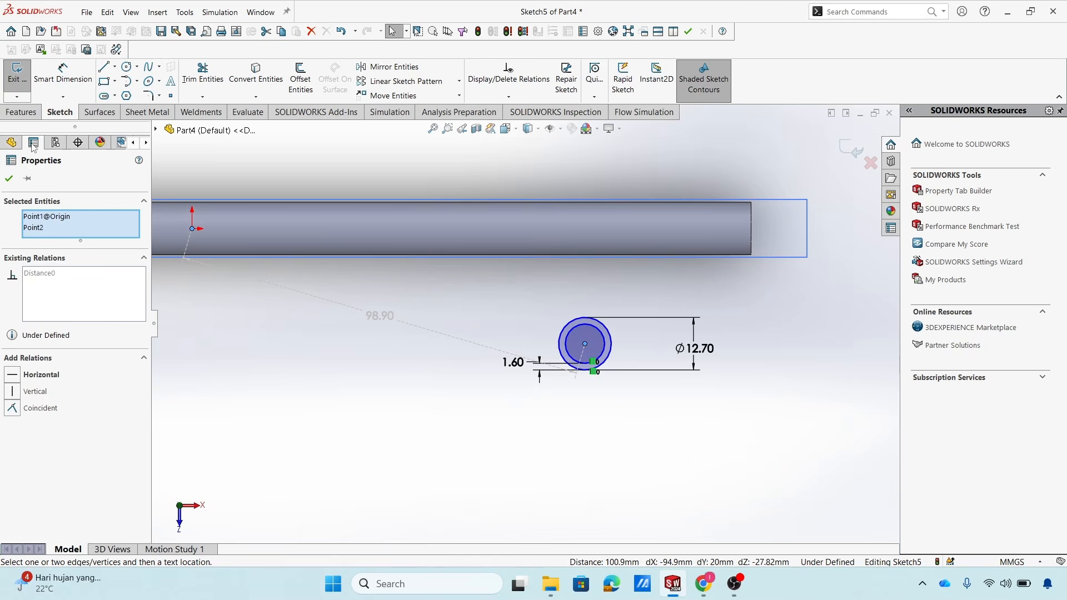
click(21, 376)
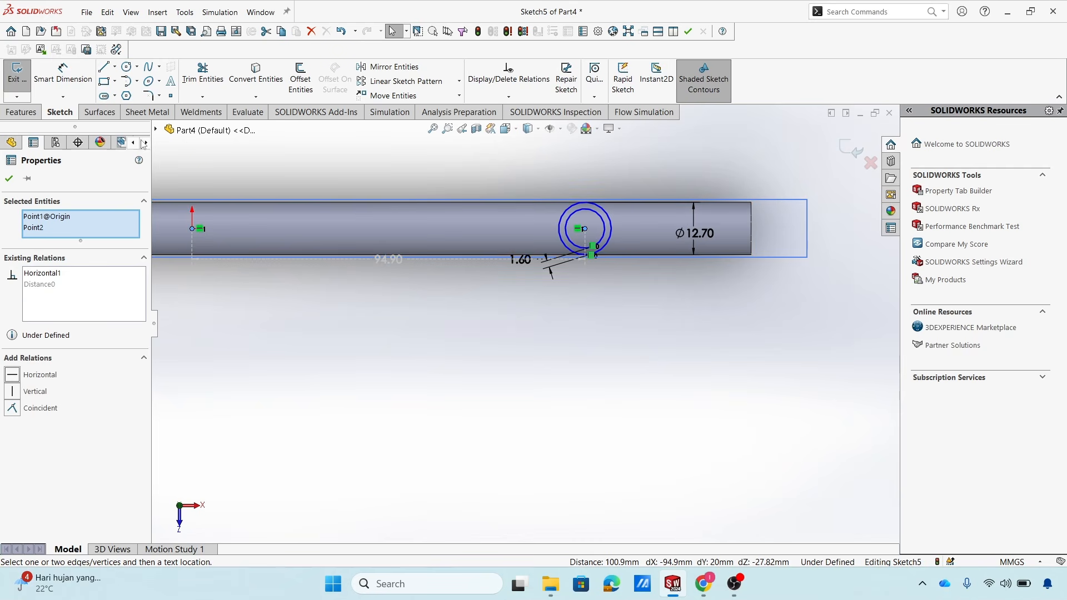
click(8, 180)
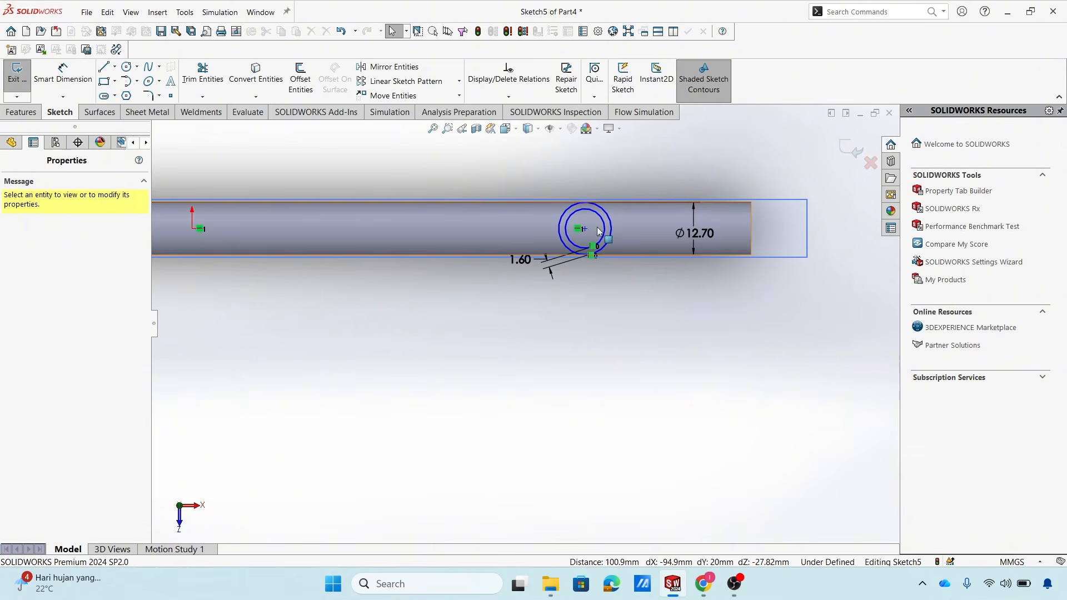
Shift the circles along the pipe axis and dimension their centre 15 mm from the pipe's end edge.
drag(585, 230, 618, 277)
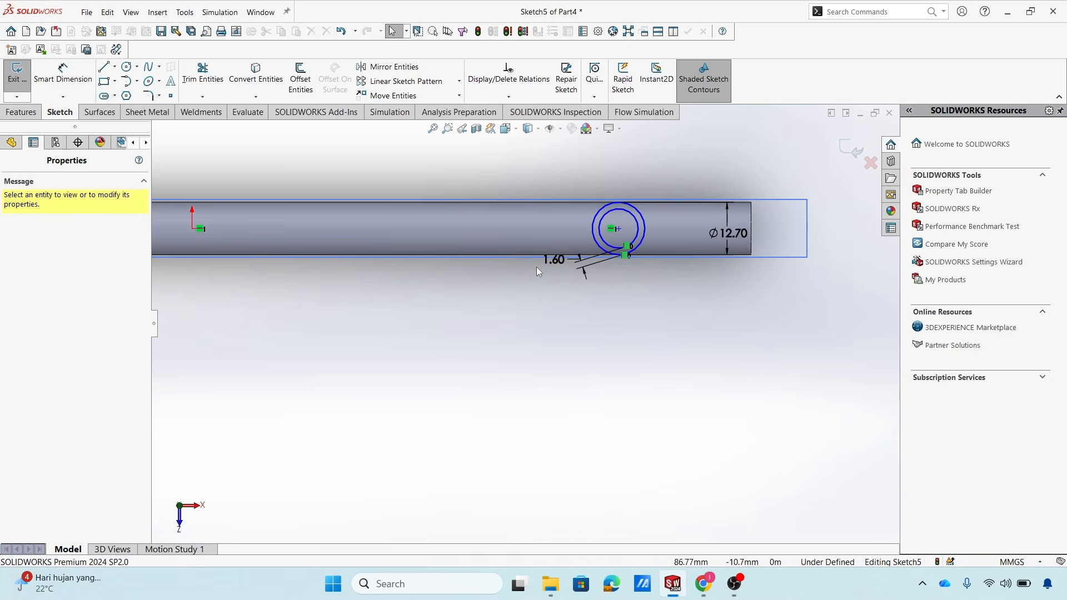
click(82, 84)
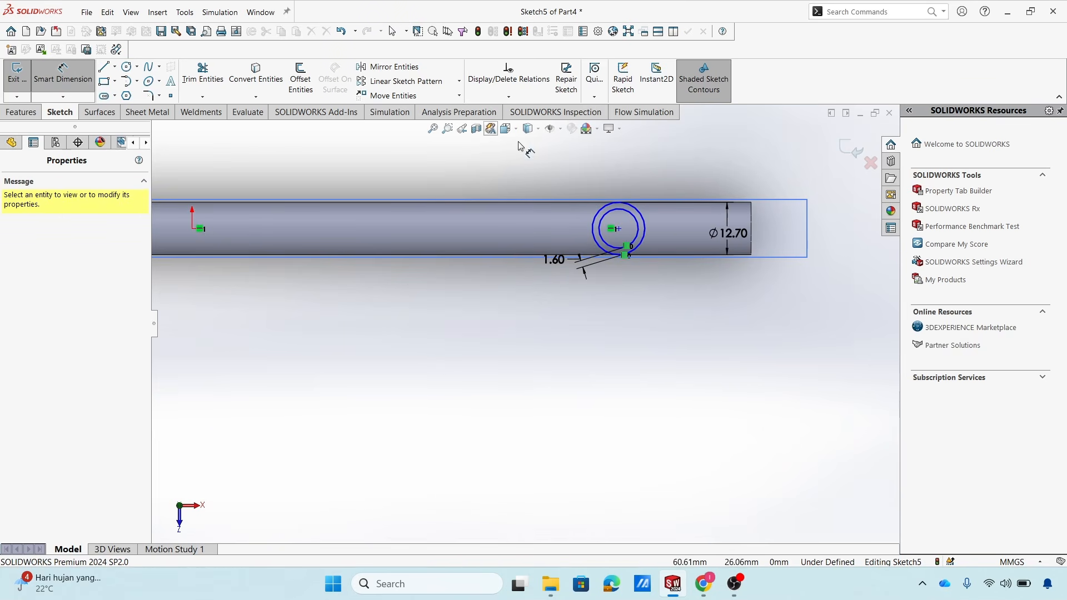
scroll(623, 233, down, 4)
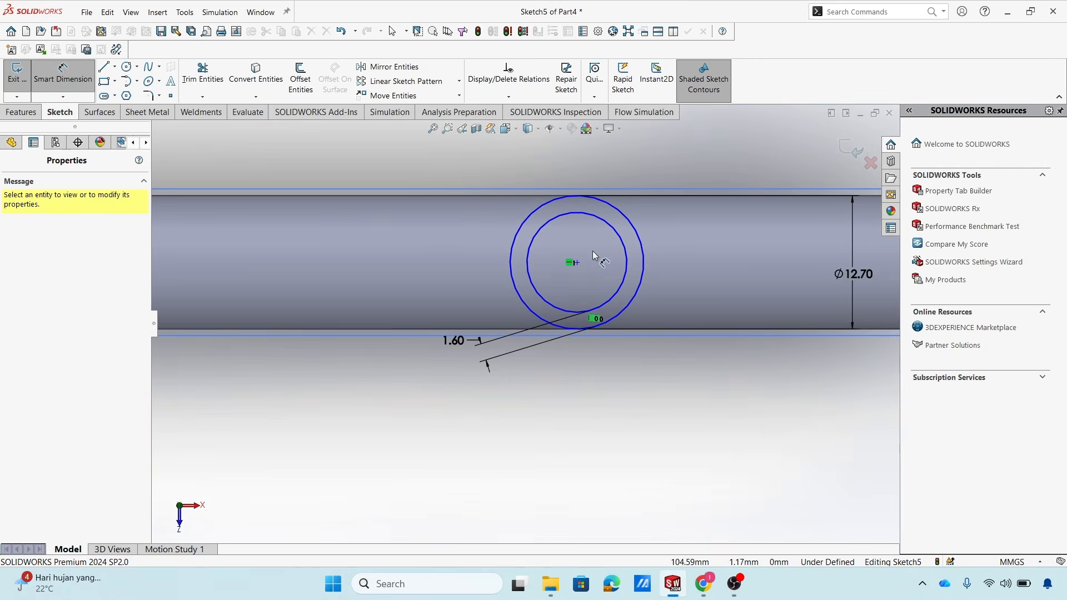
click(577, 264)
scroll(500, 284, up, 3)
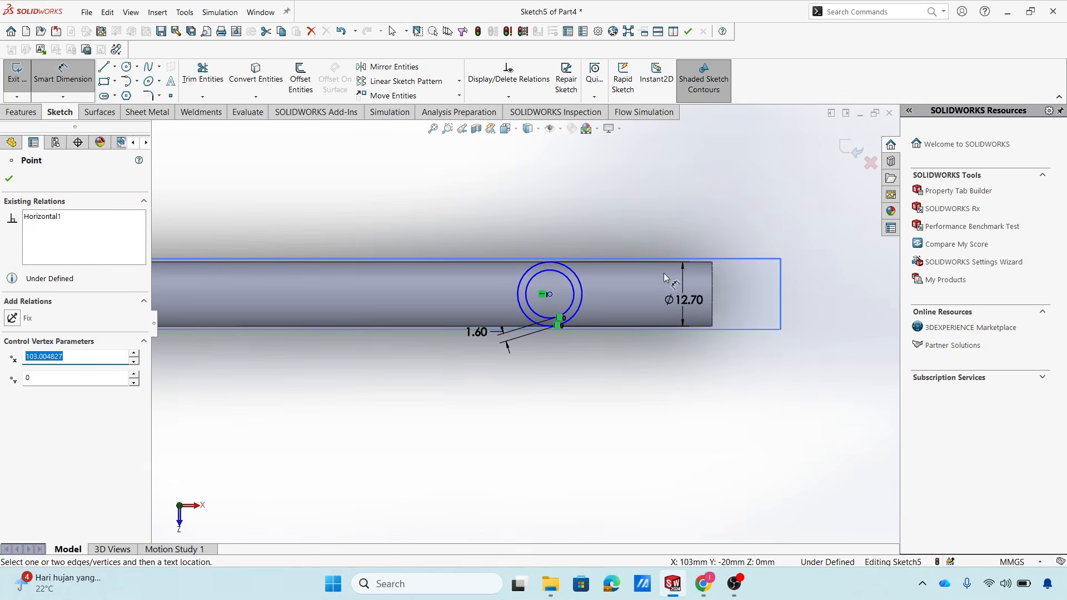
click(712, 293)
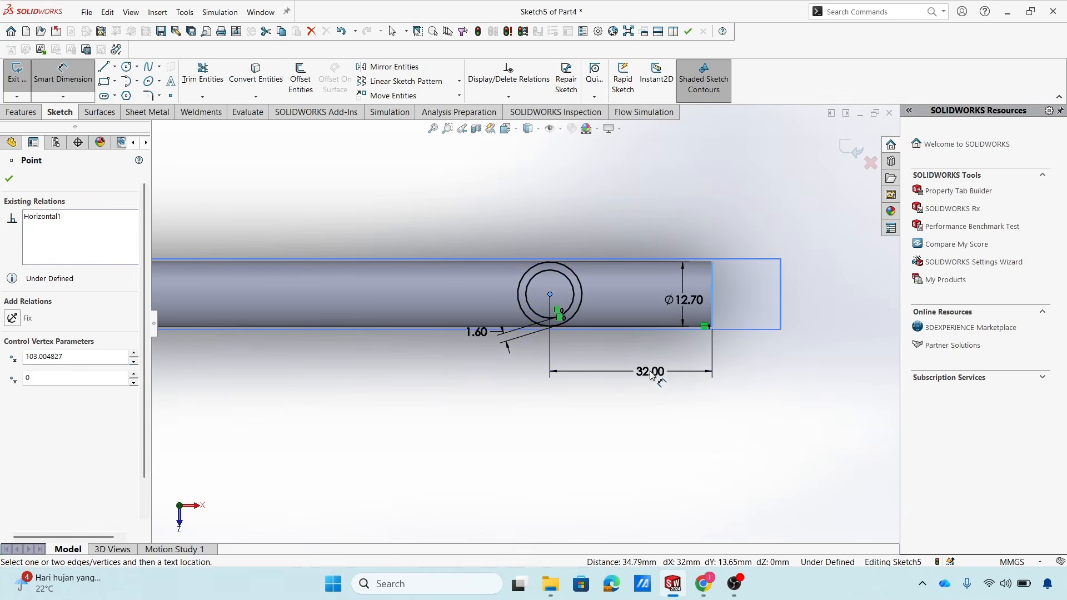
click(664, 369)
text(15)
key(Return)
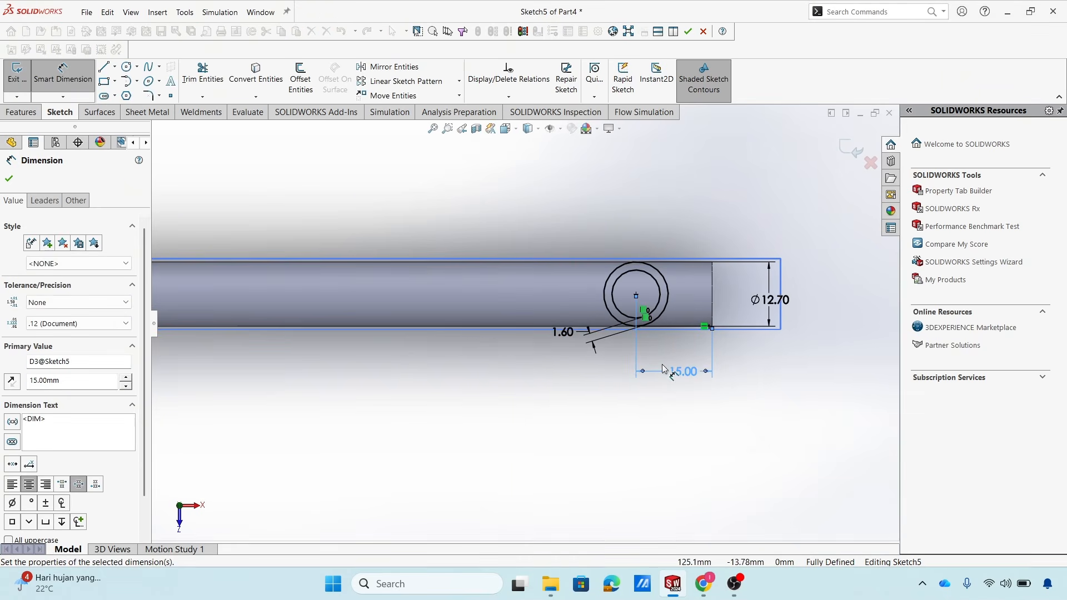
click(800, 337)
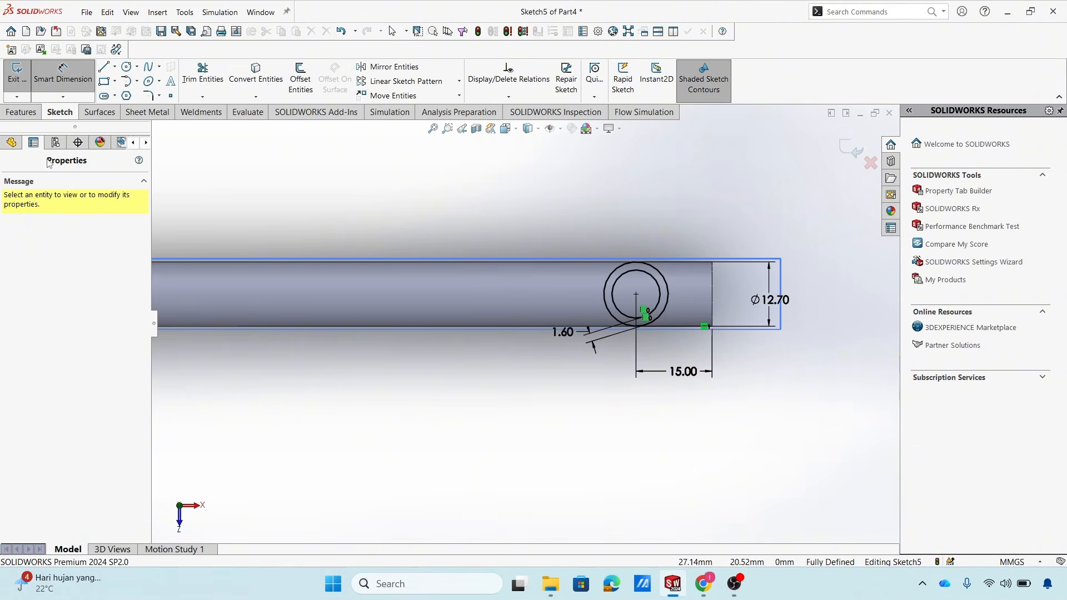
key(Escape)
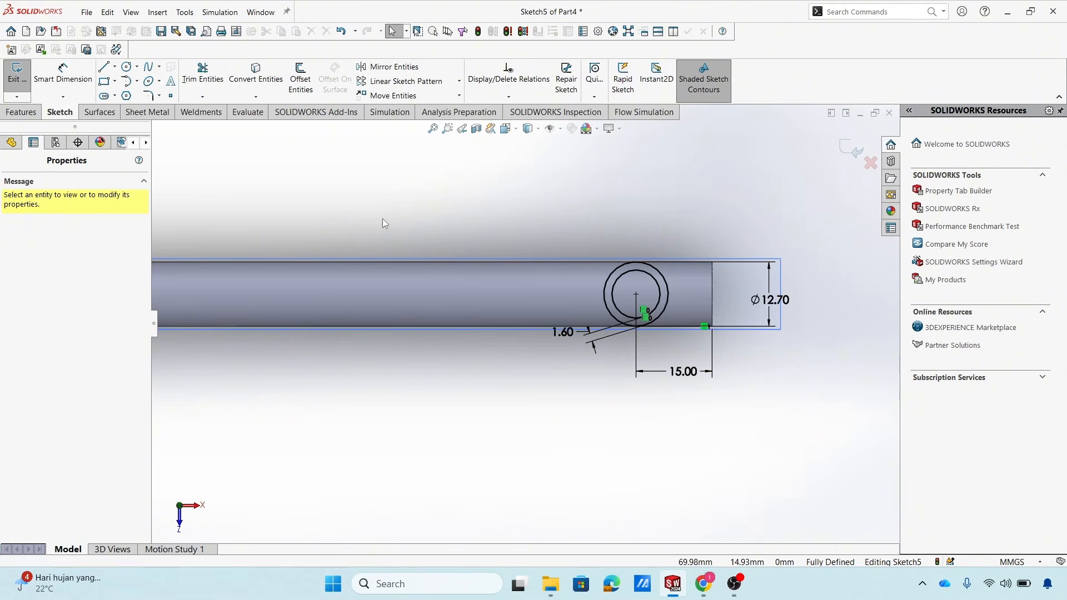
click(13, 144)
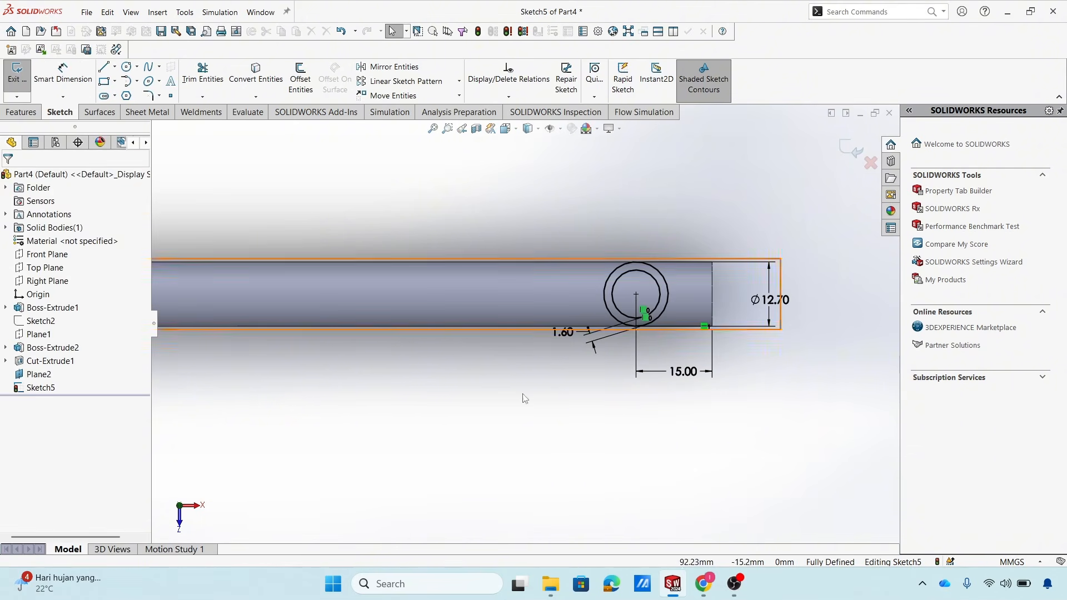
Extrude the ring profile on the lower plane as a merged boss, using Up To Surface with the pipe's outer face.
mouse_move(631, 431)
middle_down()
mouse_move(610, 432)
mouse_move(605, 368)
mouse_move(534, 547)
mouse_move(483, 505)
mouse_move(489, 443)
mouse_move(633, 404)
mouse_move(648, 418)
middle_up()
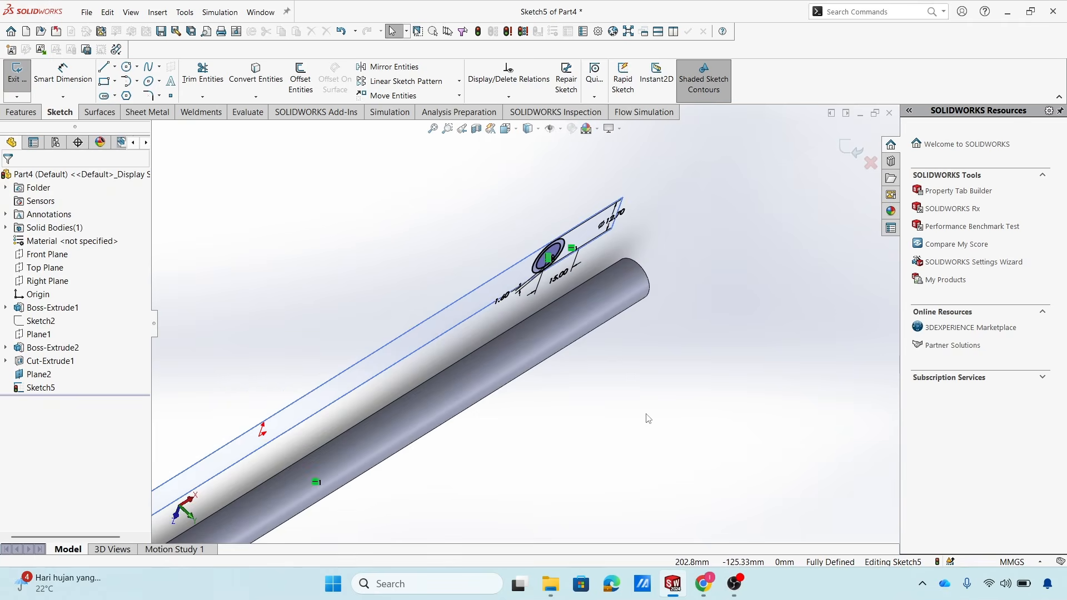
key(space)
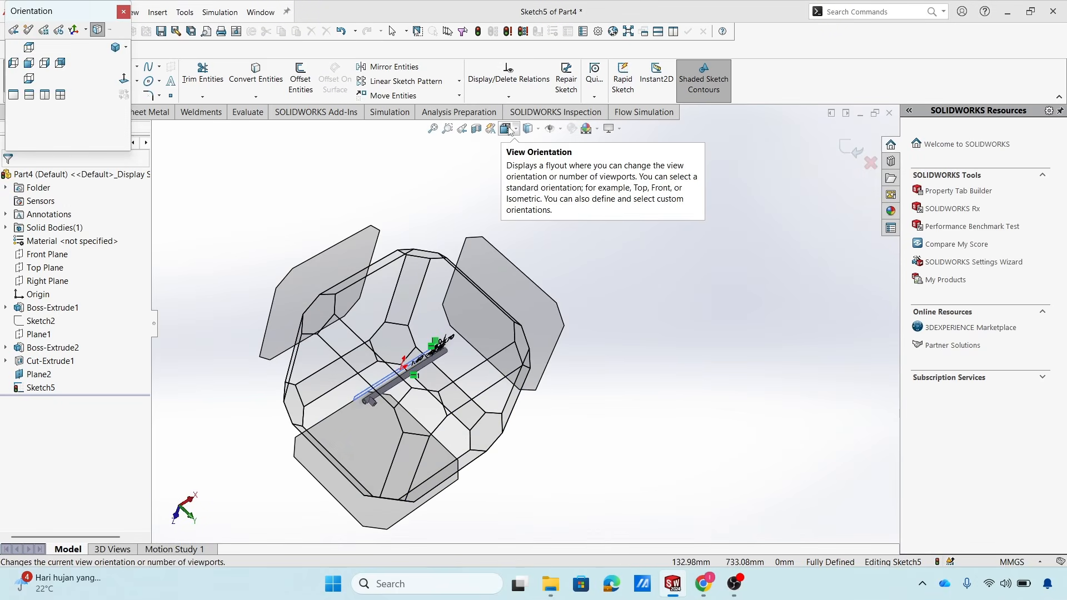
click(509, 128)
click(514, 163)
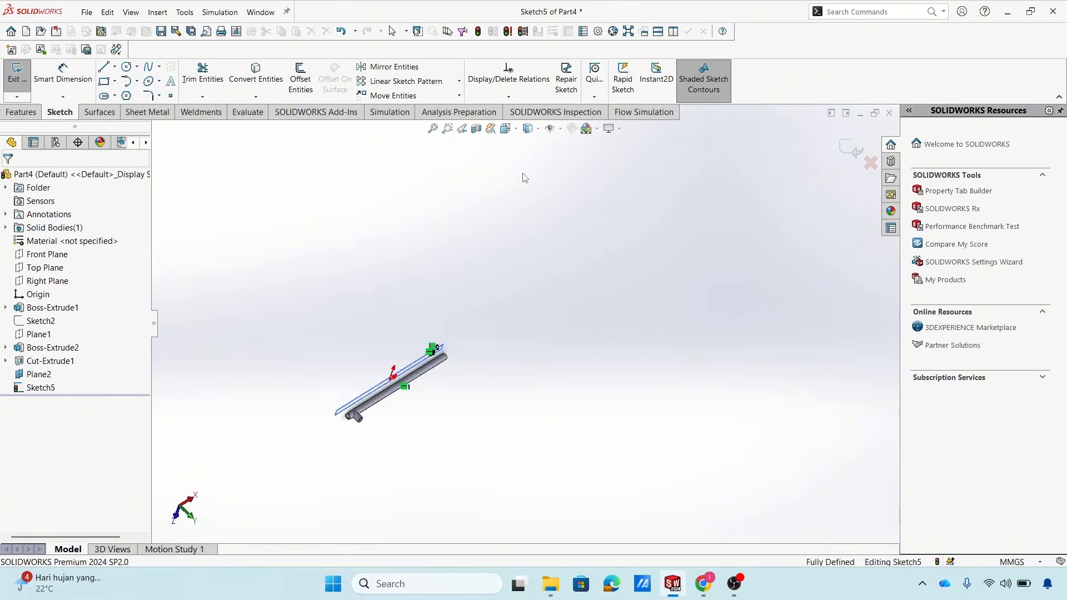
scroll(667, 347, down, 5)
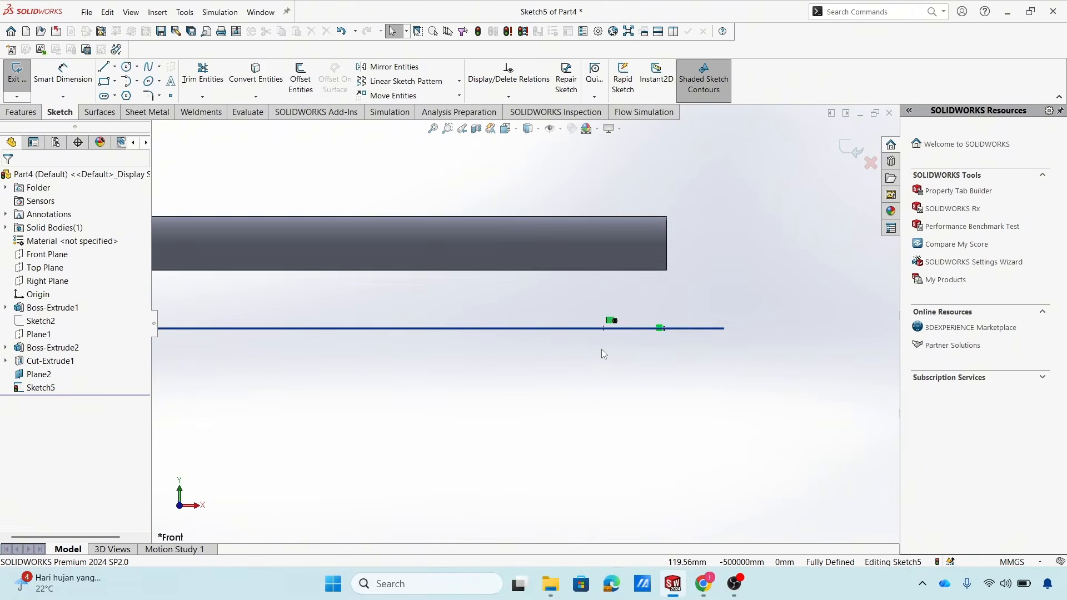
mouse_move(601, 354)
middle_down()
mouse_move(601, 386)
mouse_move(598, 342)
mouse_move(594, 383)
mouse_move(564, 364)
mouse_move(585, 303)
mouse_move(597, 326)
middle_up()
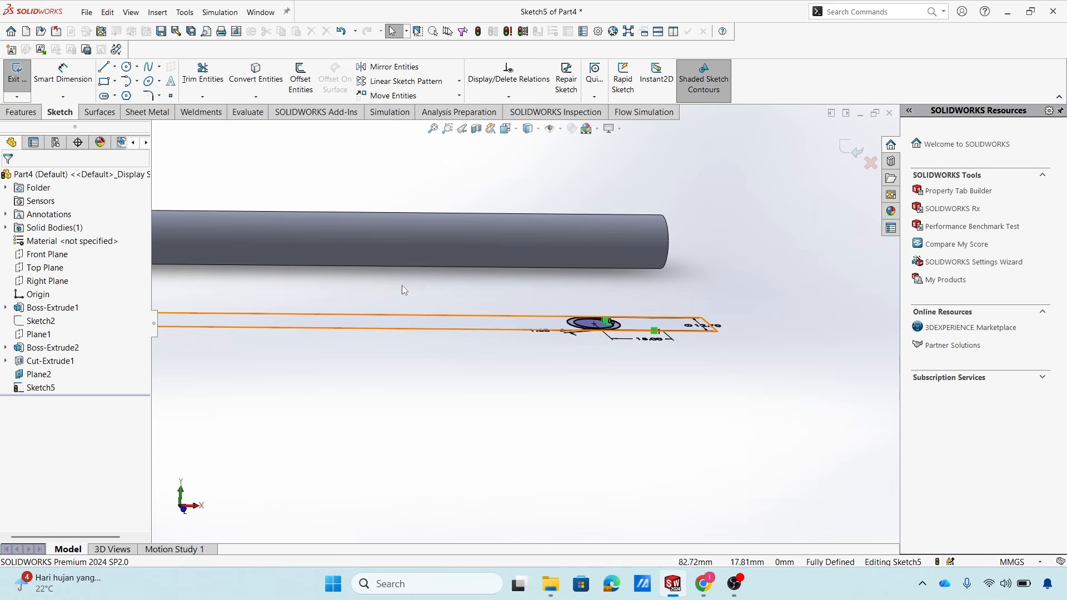
click(34, 114)
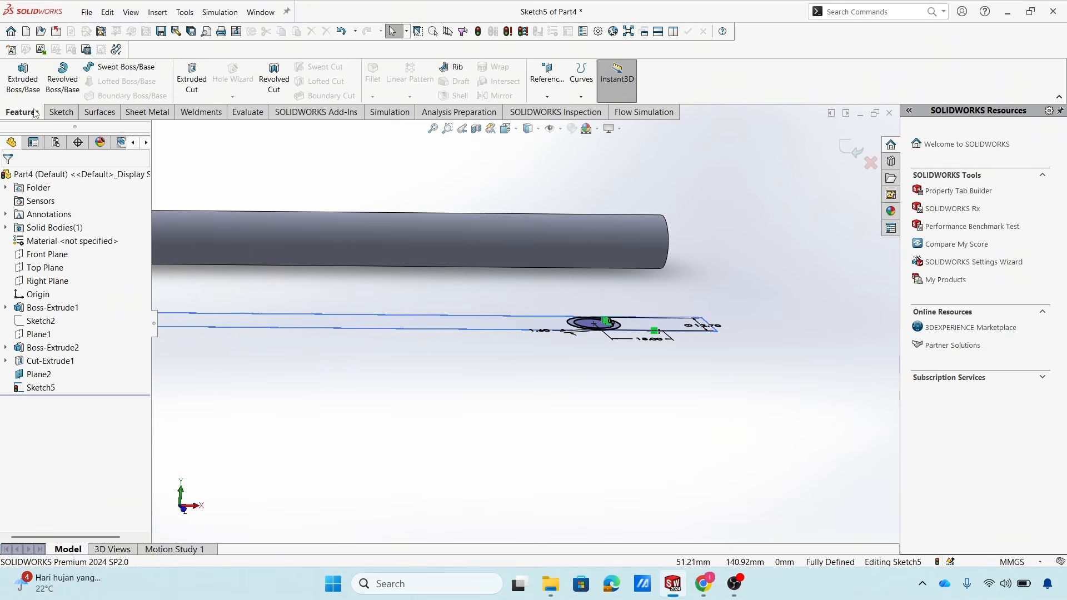
click(25, 81)
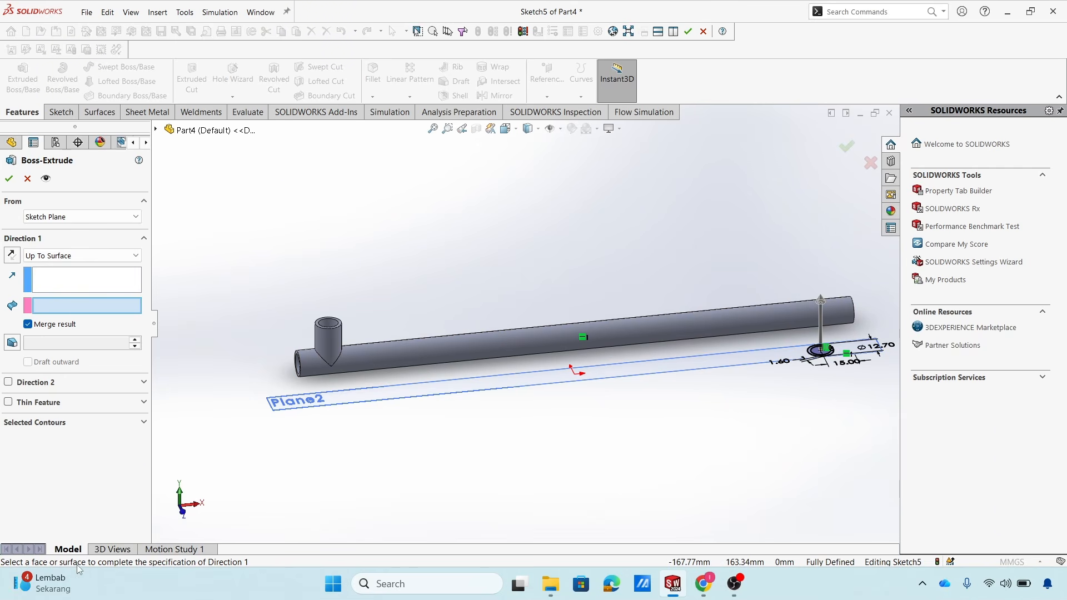
click(795, 320)
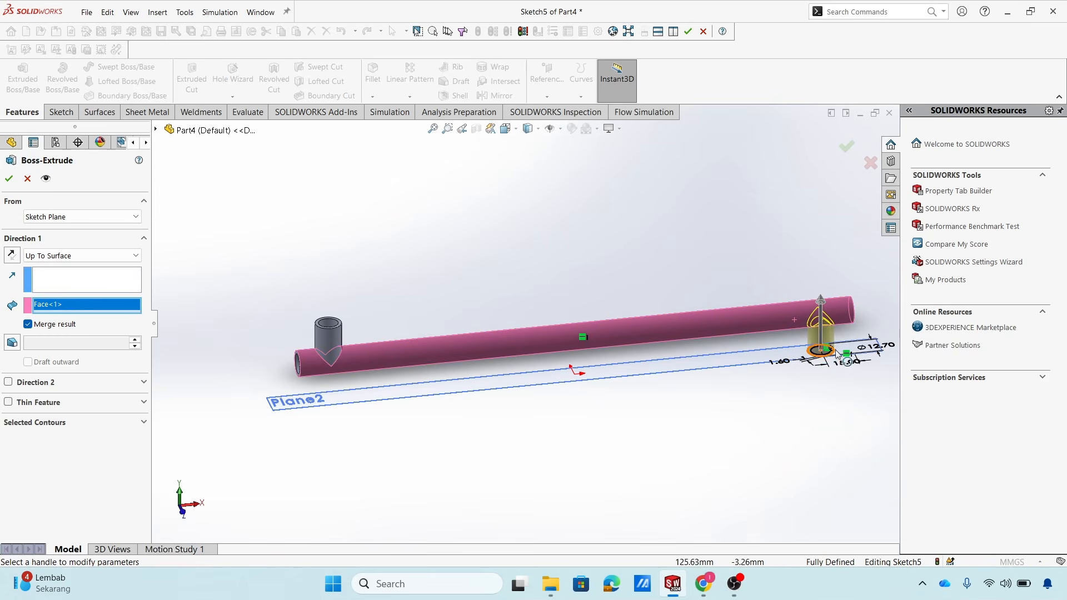
scroll(837, 351, down, 7)
middle_drag(762, 405, 665, 419)
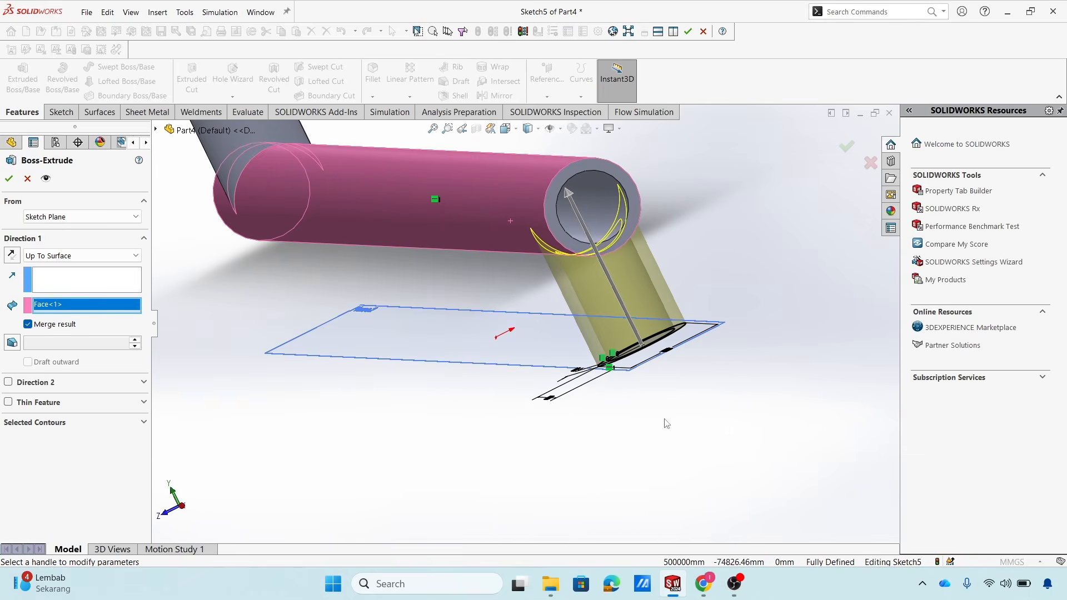
click(9, 179)
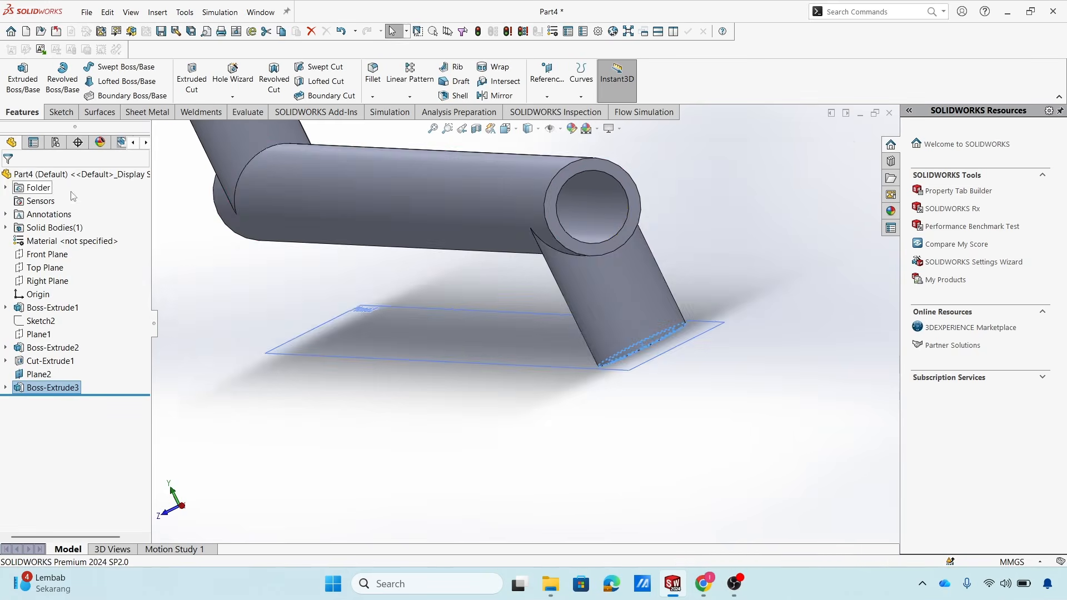
Examine both branches, turn on a lengthwise section view, and inspect where the lower branch meets the pipe wall.
middle_drag(473, 345, 614, 286)
scroll(502, 336, up, 5)
scroll(806, 253, down, 4)
middle_drag(812, 258, 774, 286)
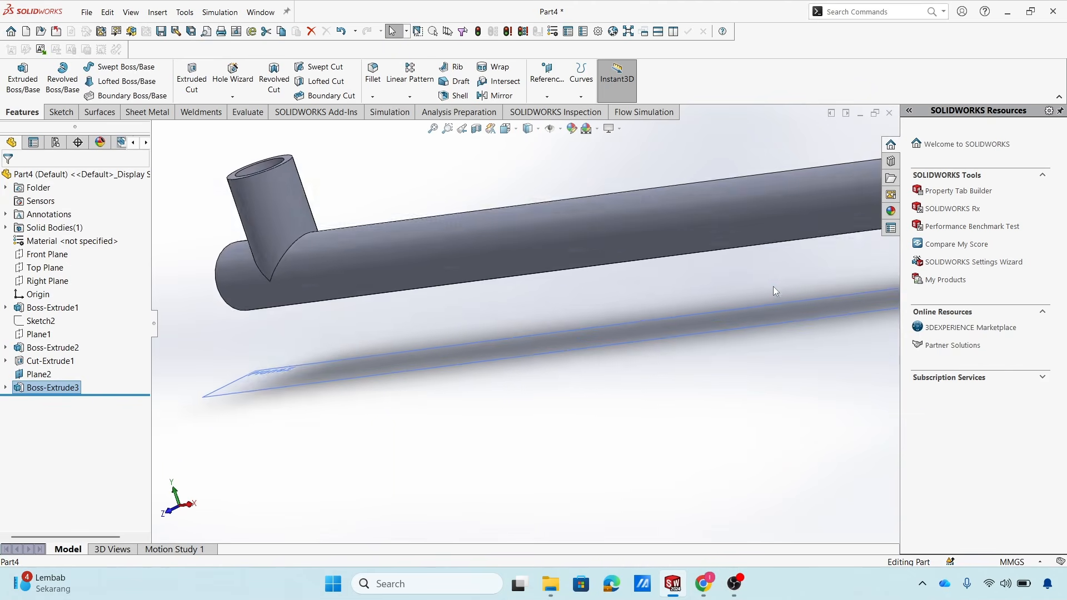
scroll(773, 286, up, 2)
scroll(738, 238, up, 2)
middle_drag(739, 238, 695, 223)
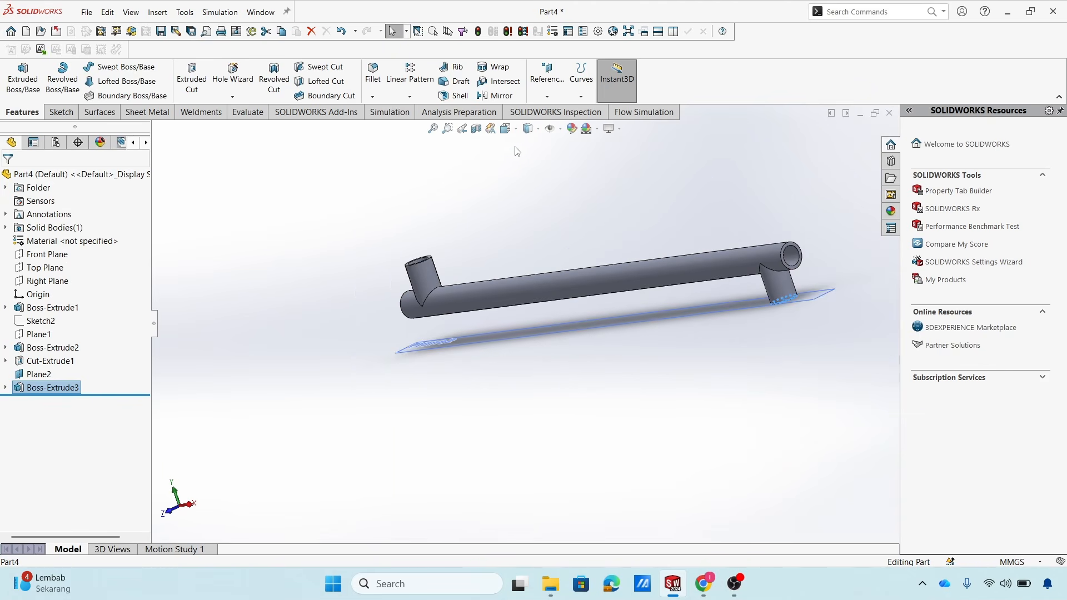
click(476, 129)
click(9, 178)
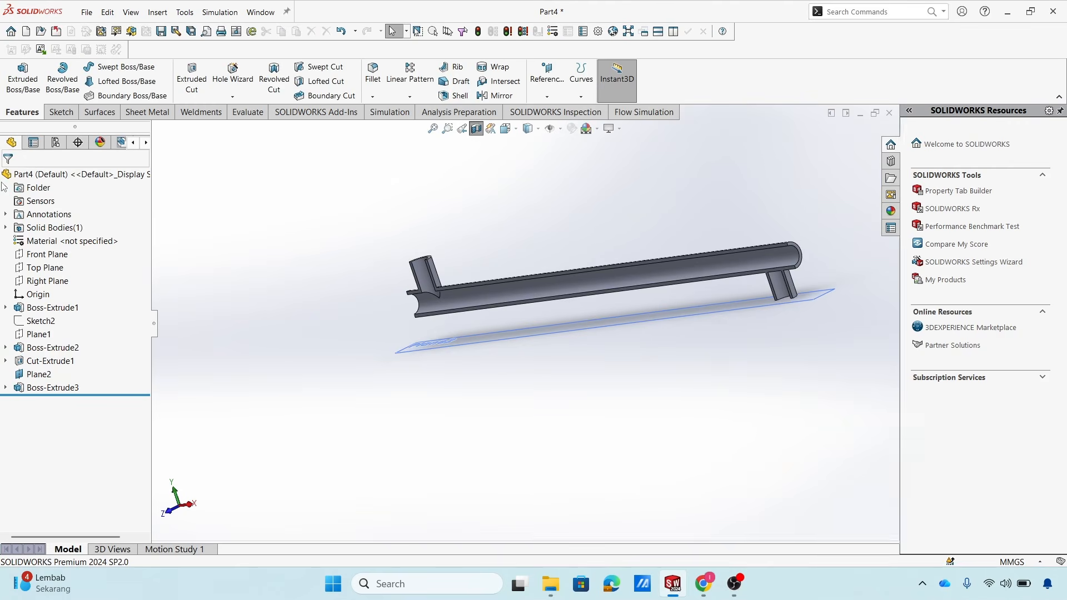
scroll(778, 272, down, 5)
middle_drag(777, 276, 827, 168)
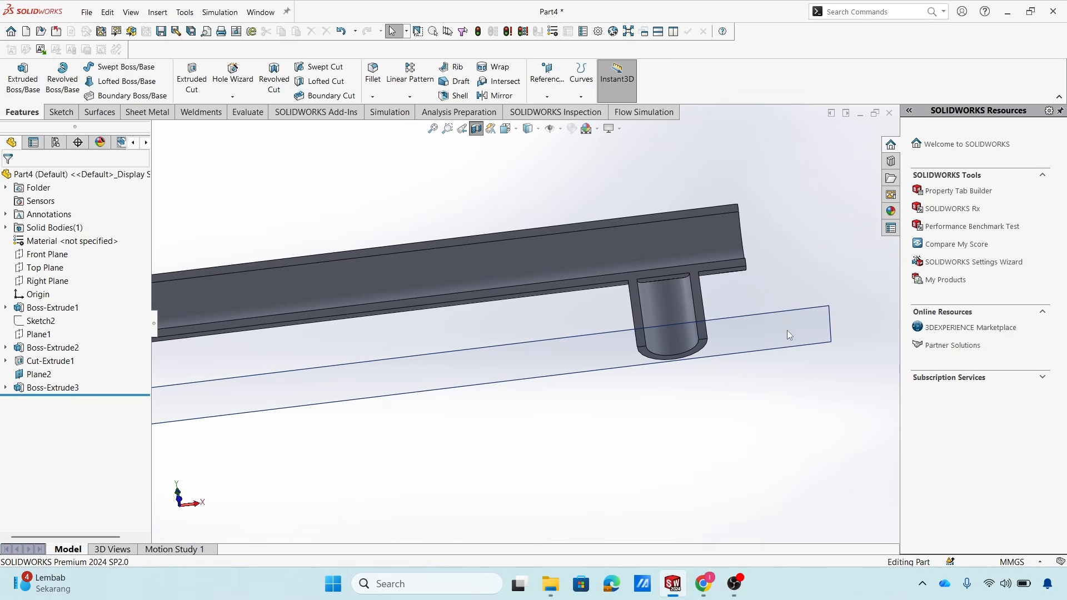
Start a sketch on the plane below the pipe, view it face-on, and convert the lower branch's inner circular edge.
click(776, 350)
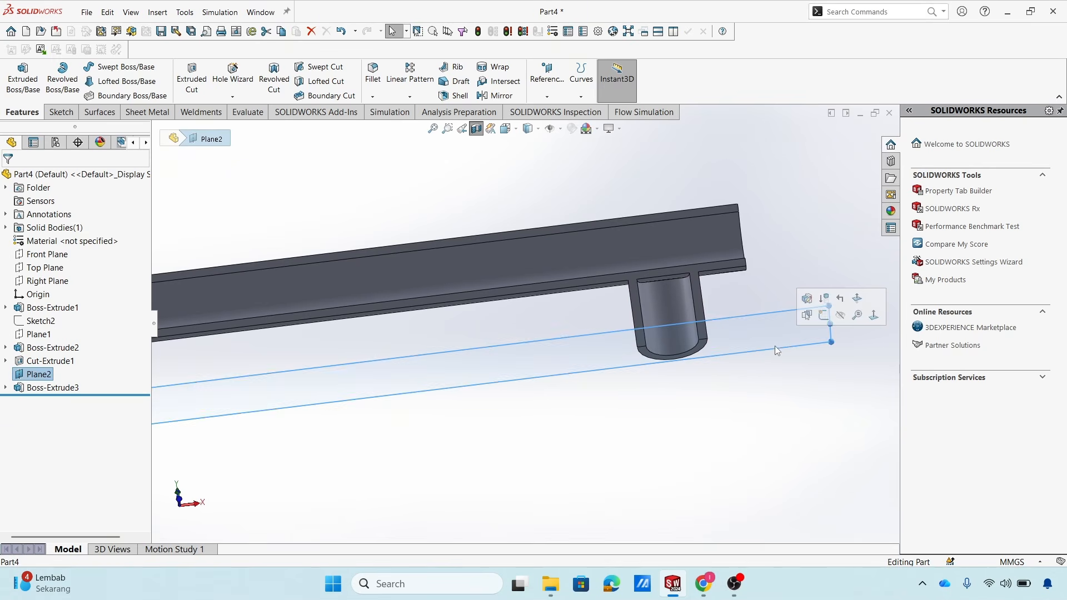
click(825, 315)
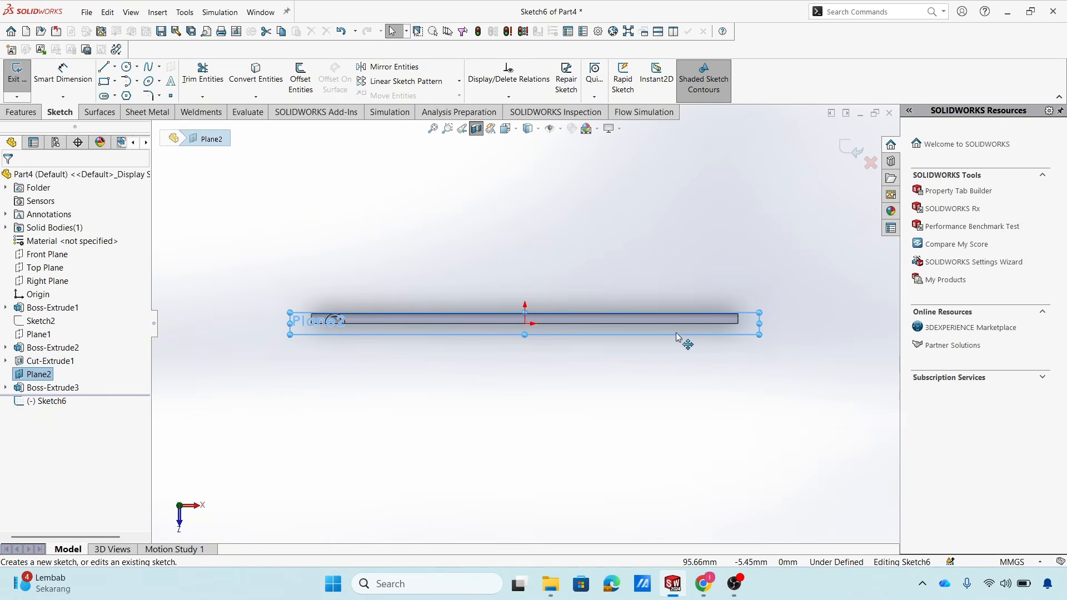
scroll(717, 329, down, 2)
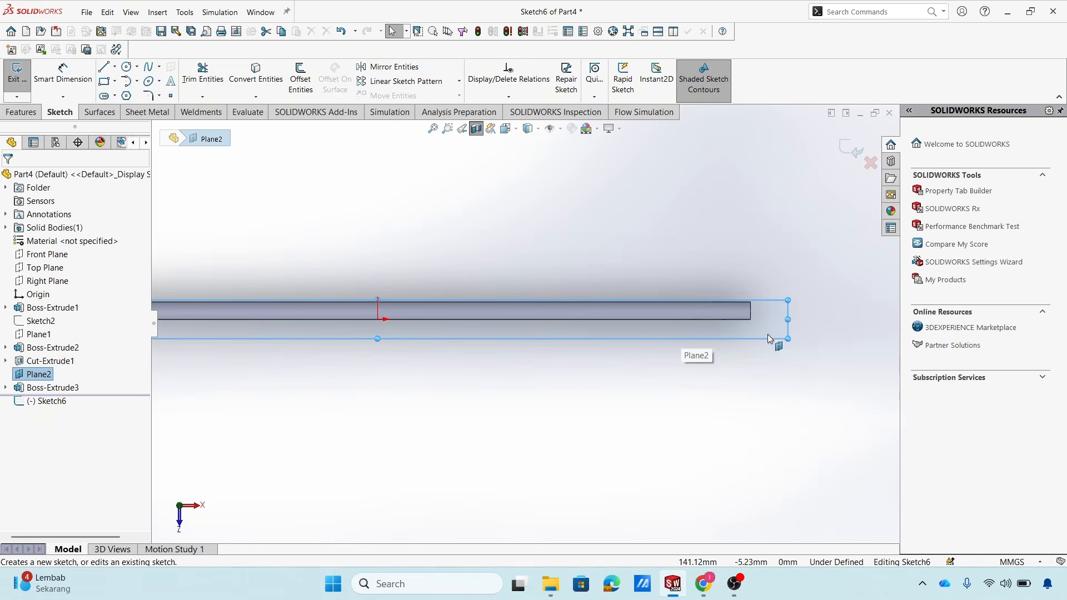
click(39, 374)
click(71, 377)
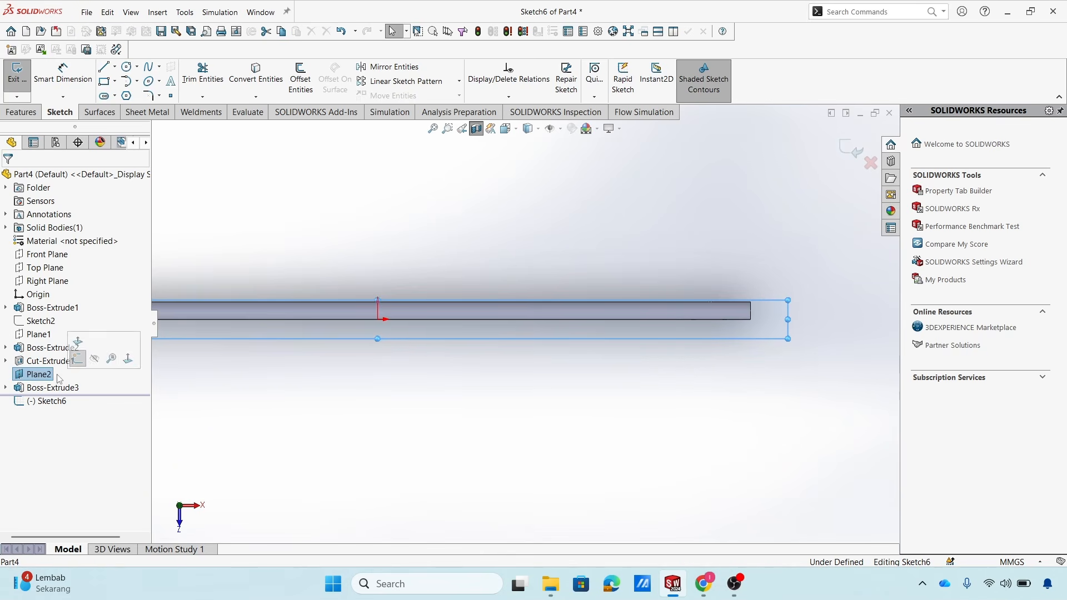
click(128, 359)
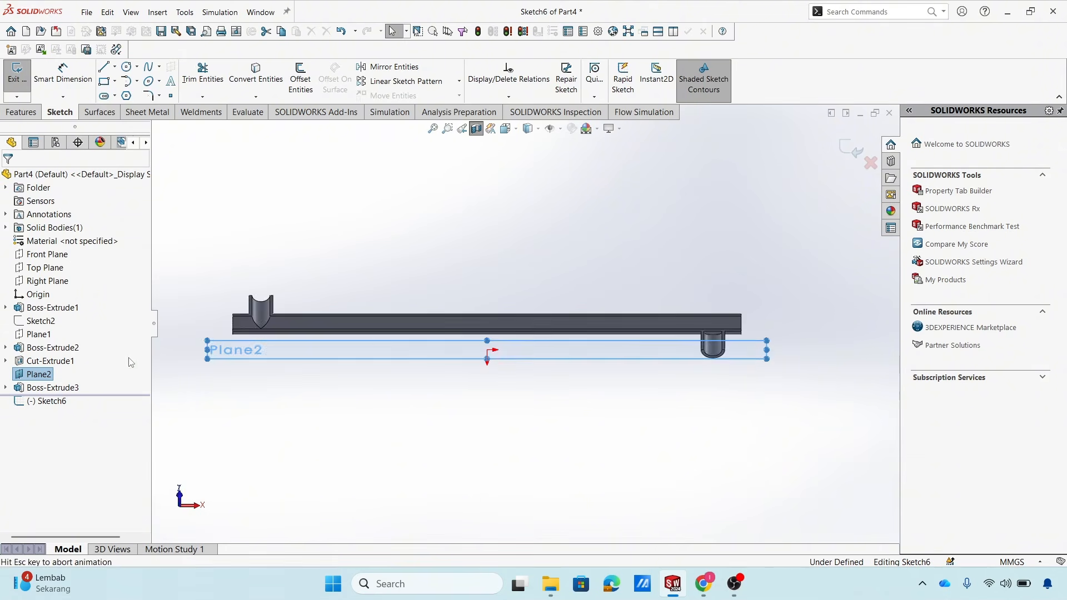
scroll(717, 327, down, 8)
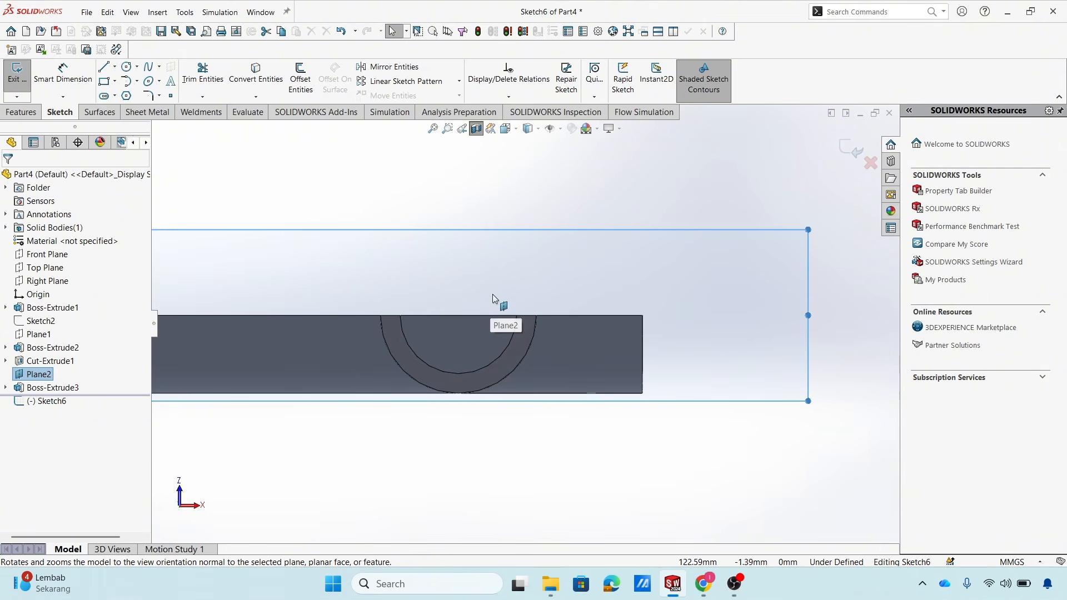
click(269, 82)
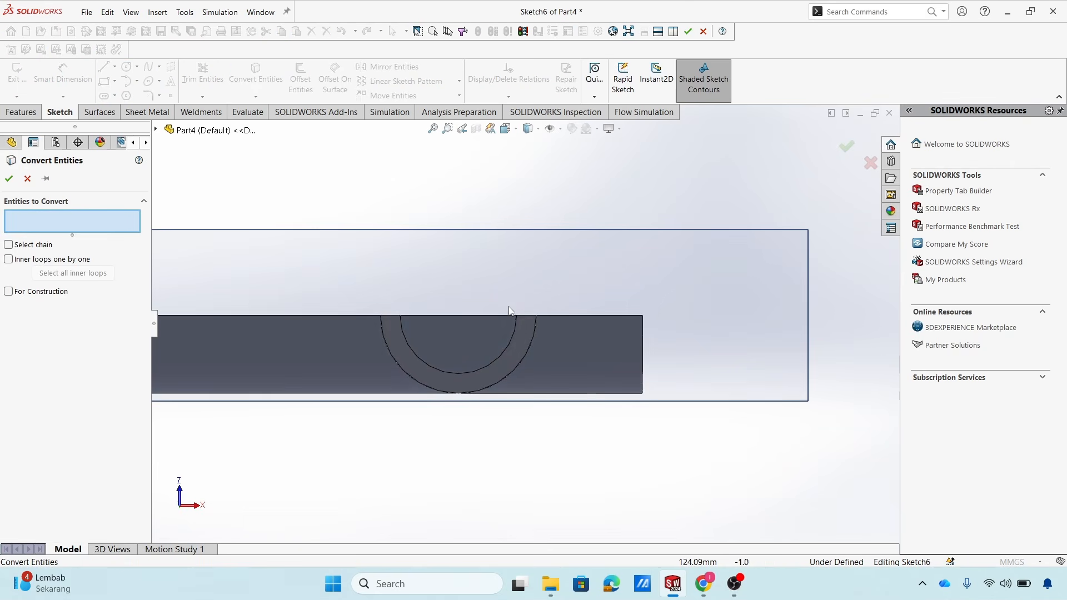
click(509, 346)
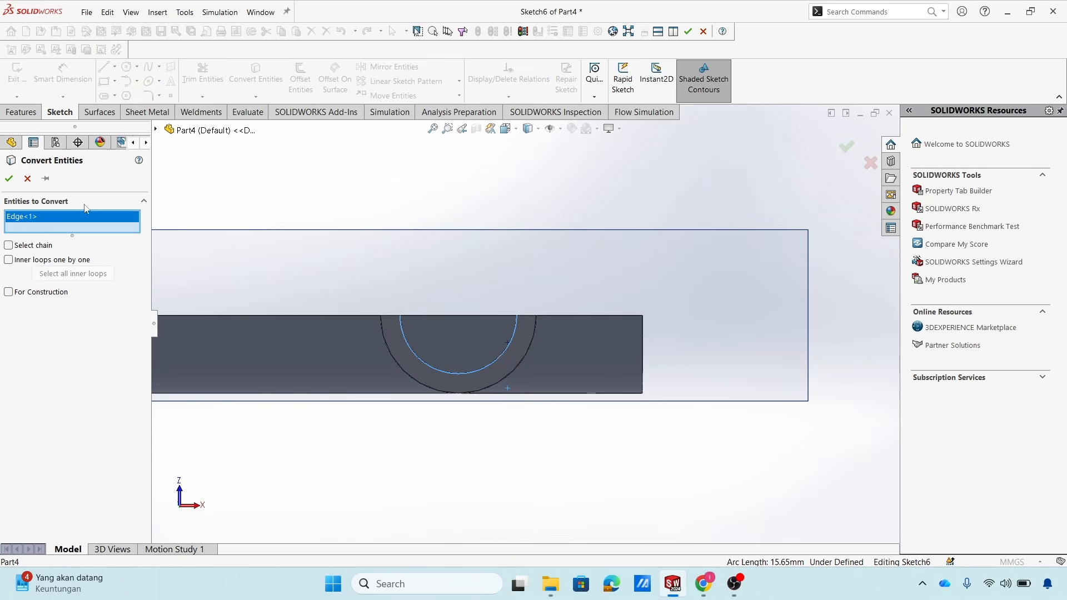
click(10, 178)
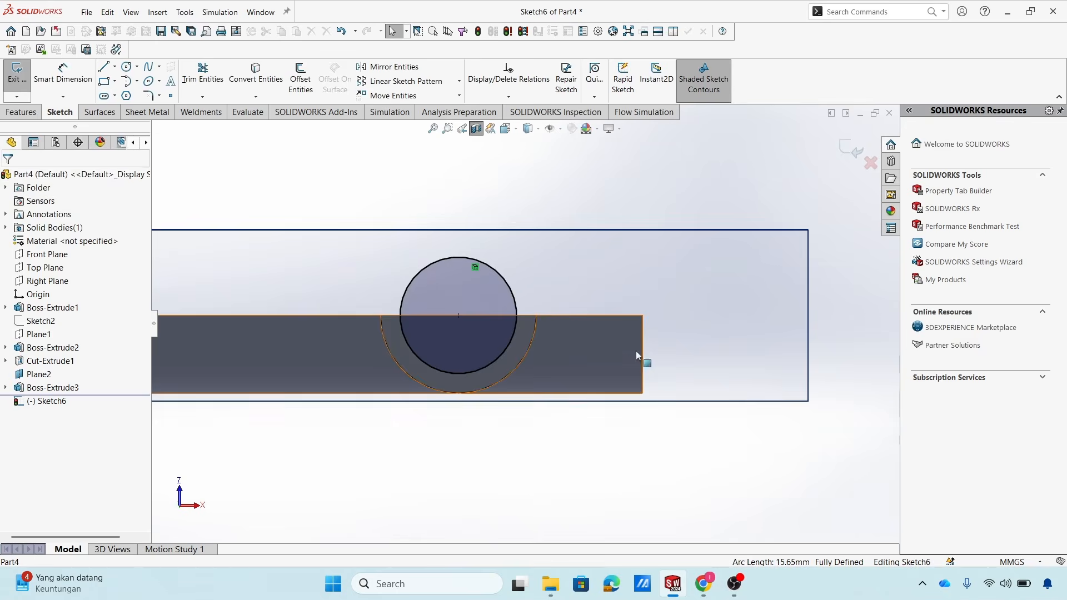
Cut-extrude the converted circle 20 mm blind, with the direction reversed up through the lower branch into the pipe.
mouse_move(639, 356)
middle_down()
mouse_move(498, 376)
mouse_move(492, 332)
mouse_move(507, 243)
mouse_move(498, 526)
mouse_move(490, 516)
middle_up()
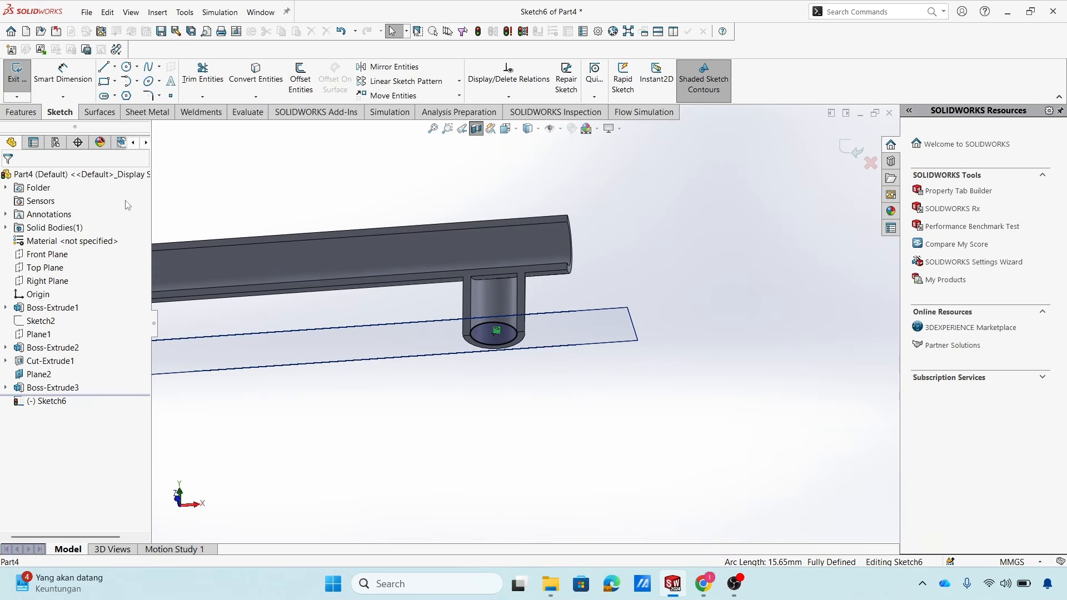
click(21, 111)
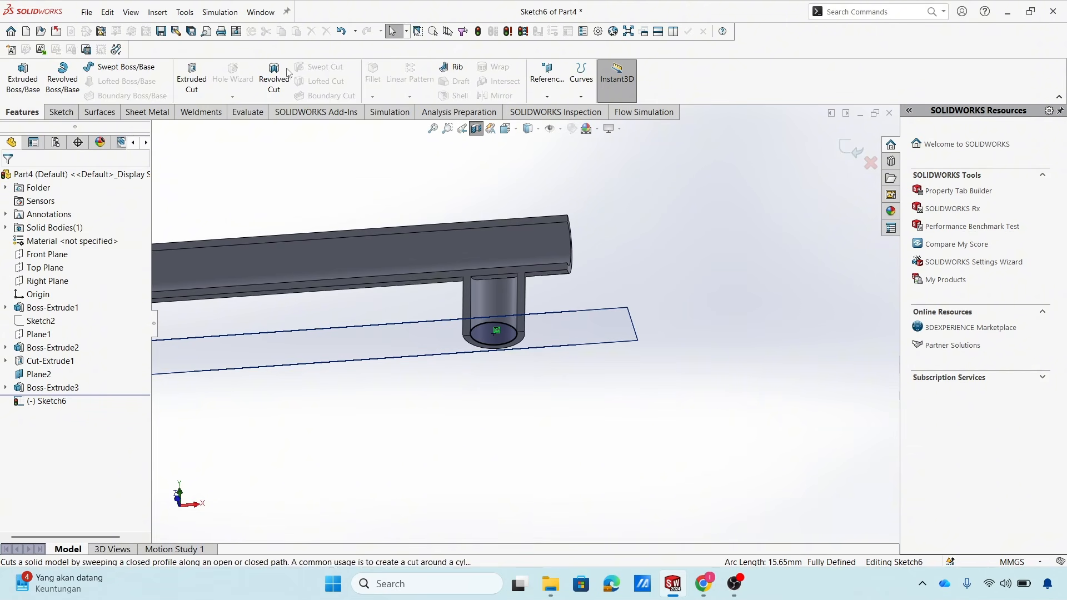
click(196, 71)
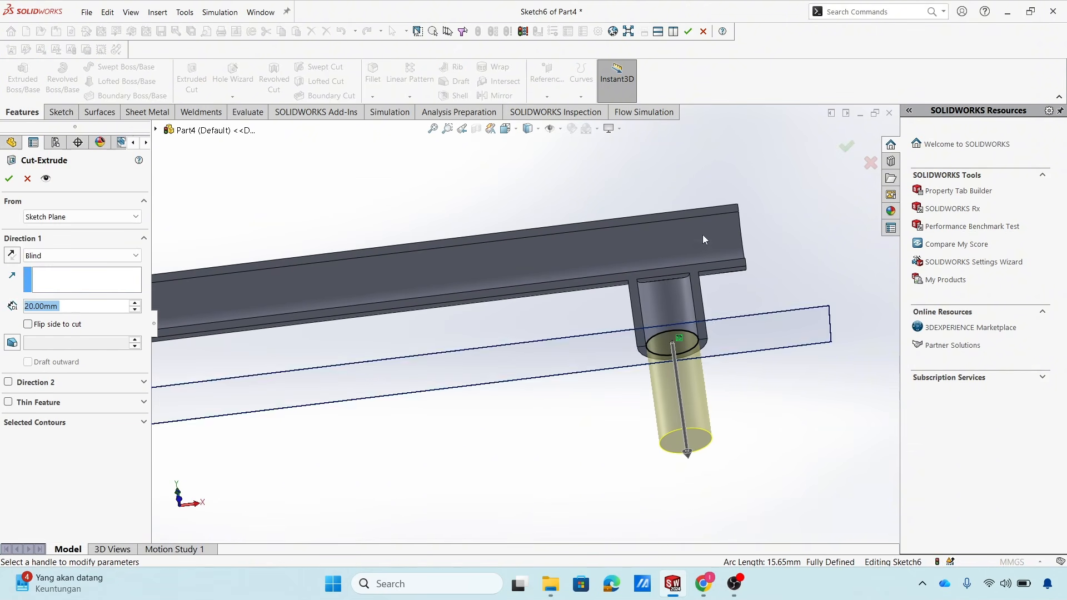
middle_drag(746, 388, 725, 474)
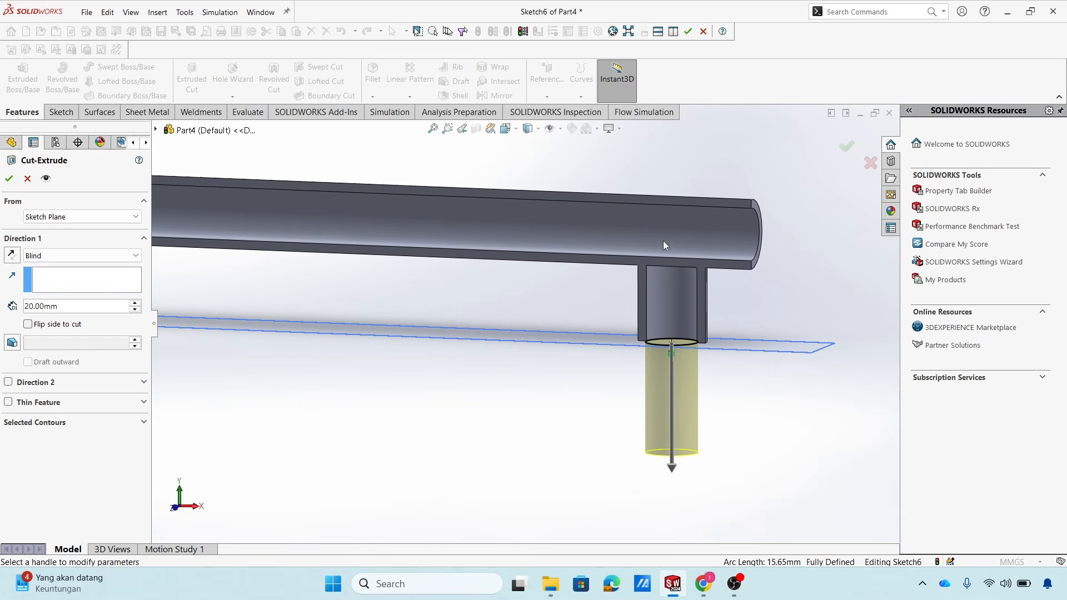
click(11, 255)
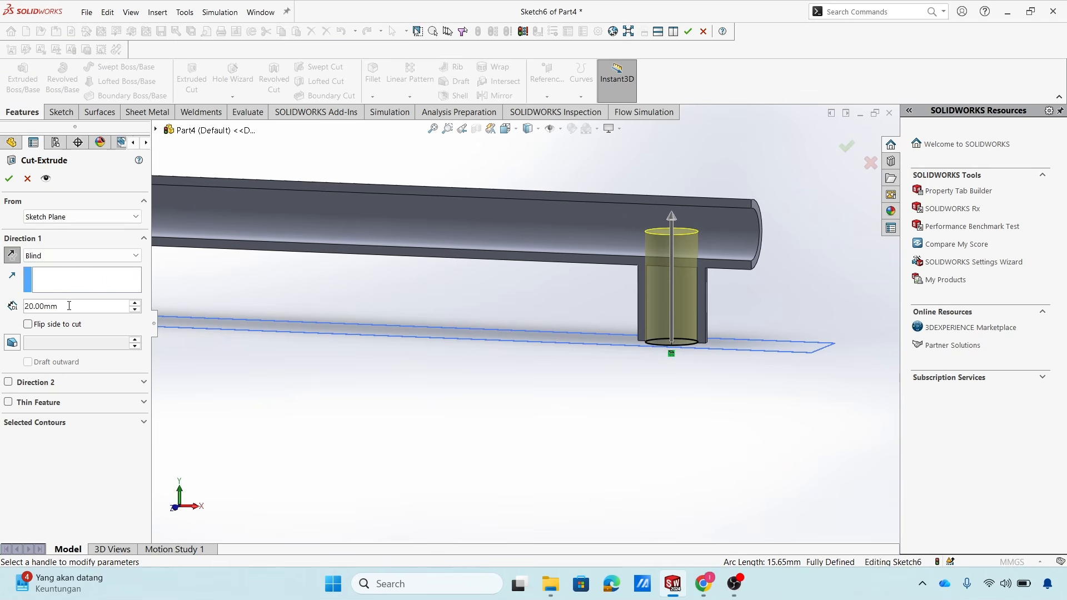
click(9, 179)
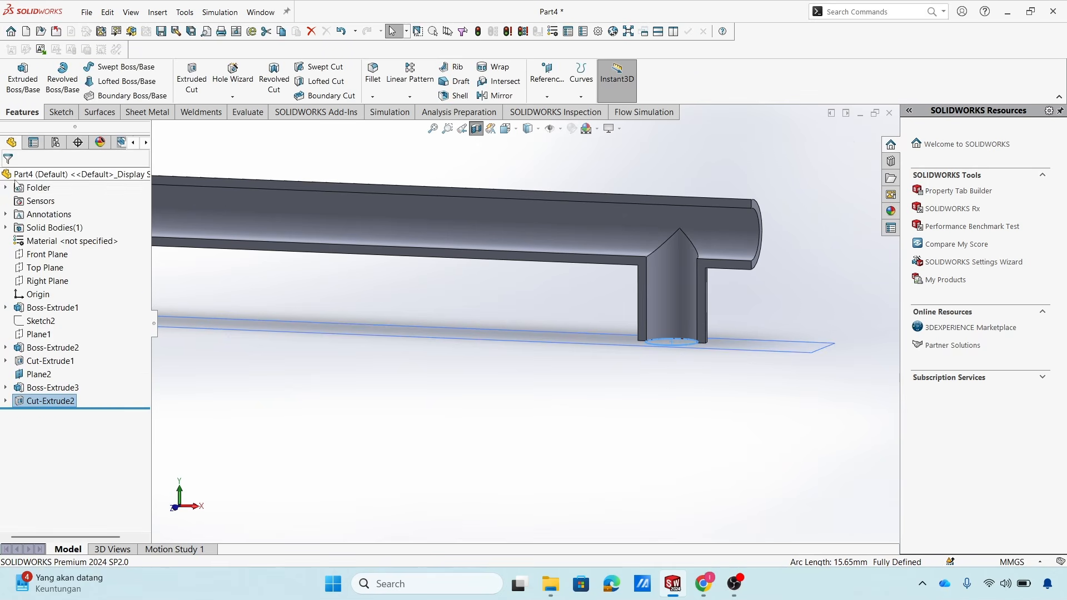
Inspect the sectioned pipe and the opening between the lower branch and the pipe's bore from several angles.
scroll(561, 378, up, 3)
click(492, 346)
scroll(488, 345, up, 3)
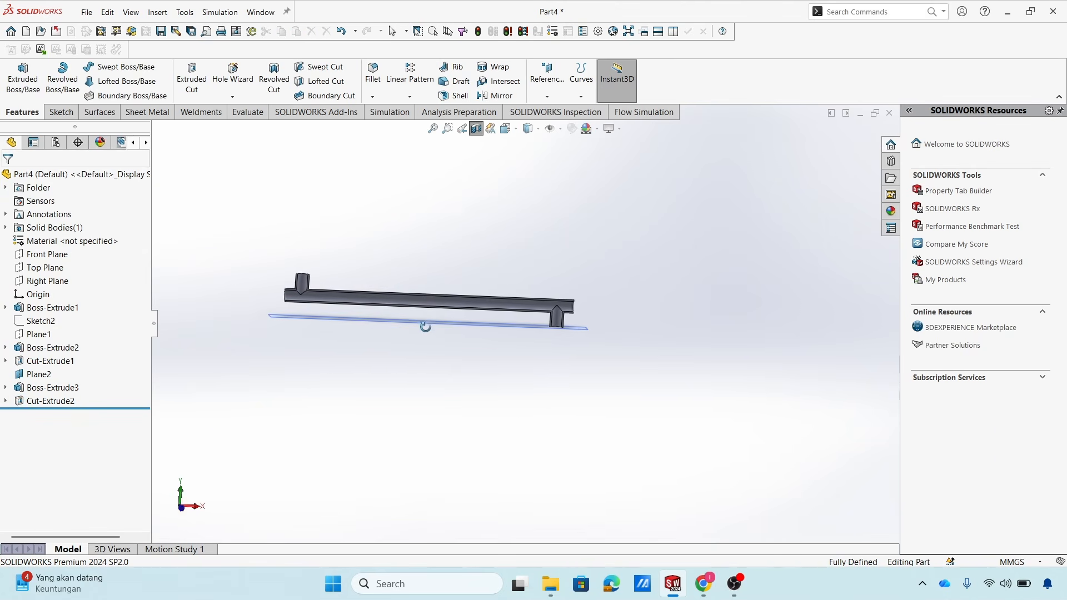
scroll(435, 296, down, 3)
scroll(437, 295, up, 2)
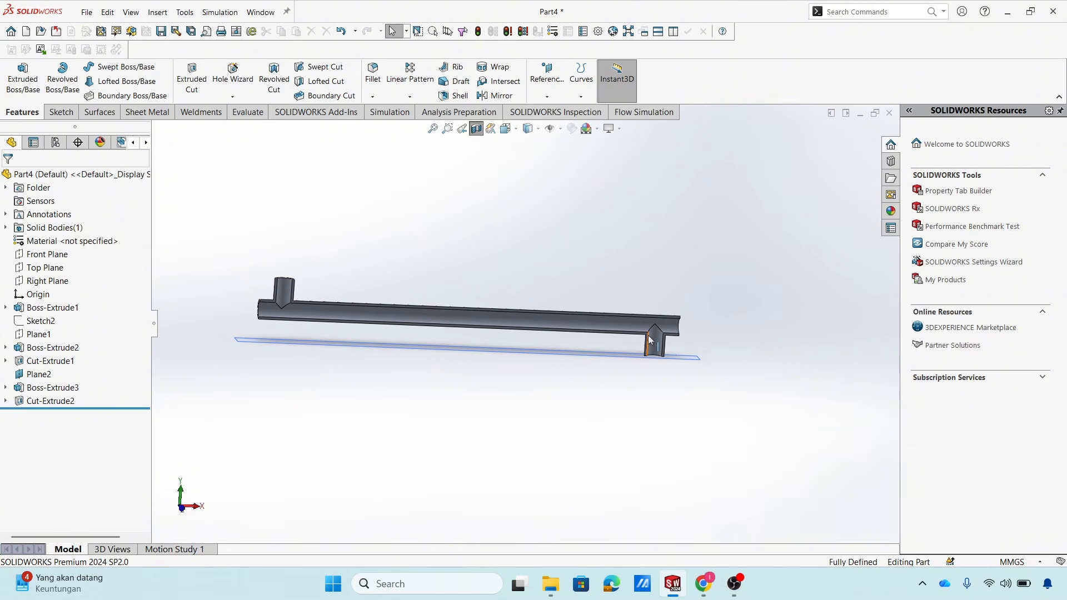
scroll(645, 345, down, 5)
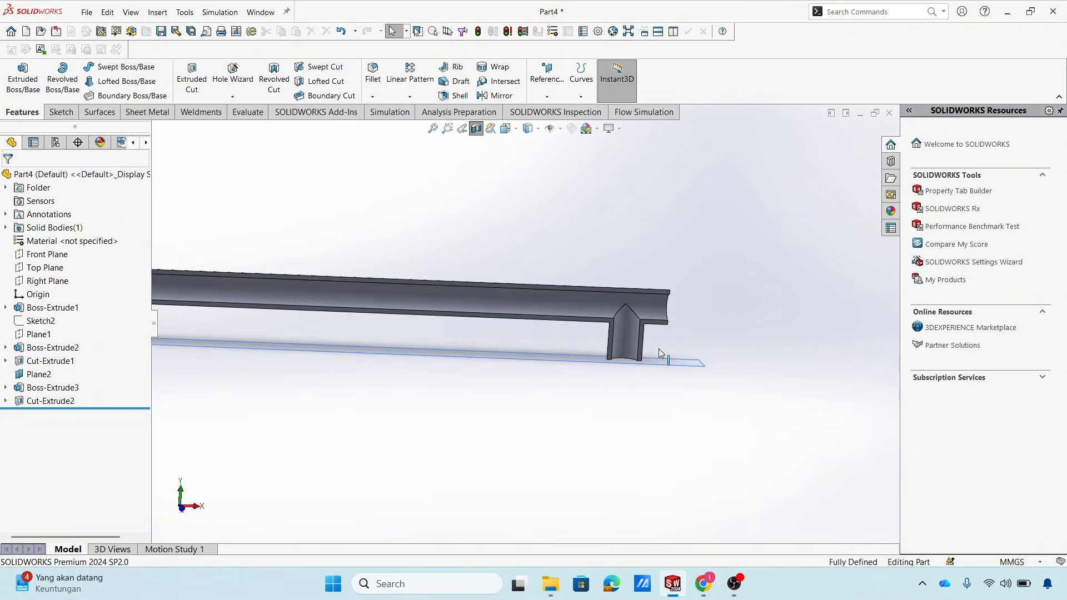
middle_drag(587, 349, 662, 234)
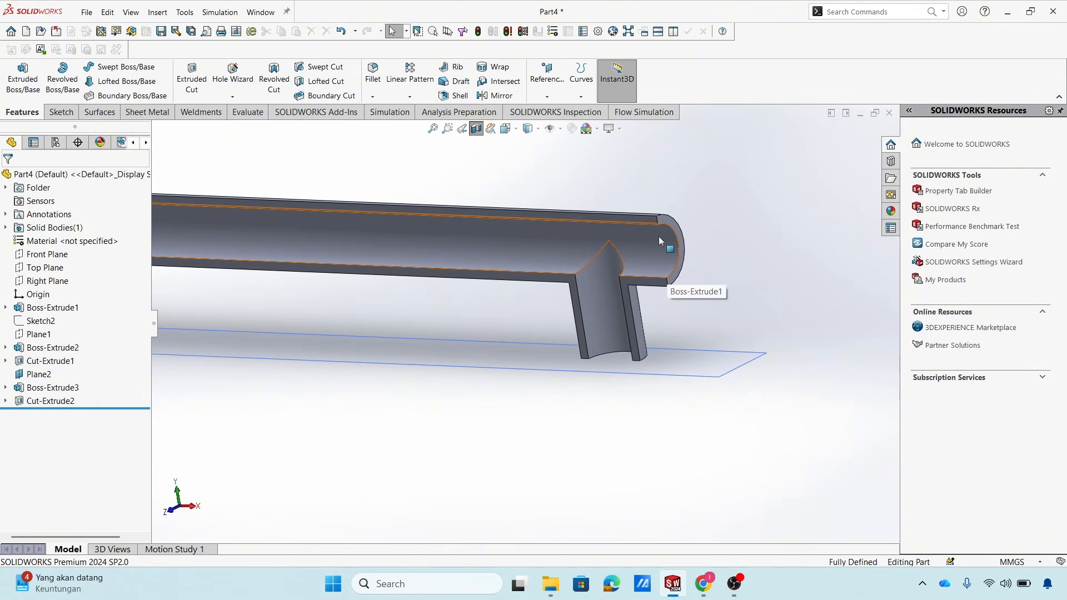
scroll(659, 235, up, 7)
scroll(478, 322, down, 5)
scroll(513, 323, up, 4)
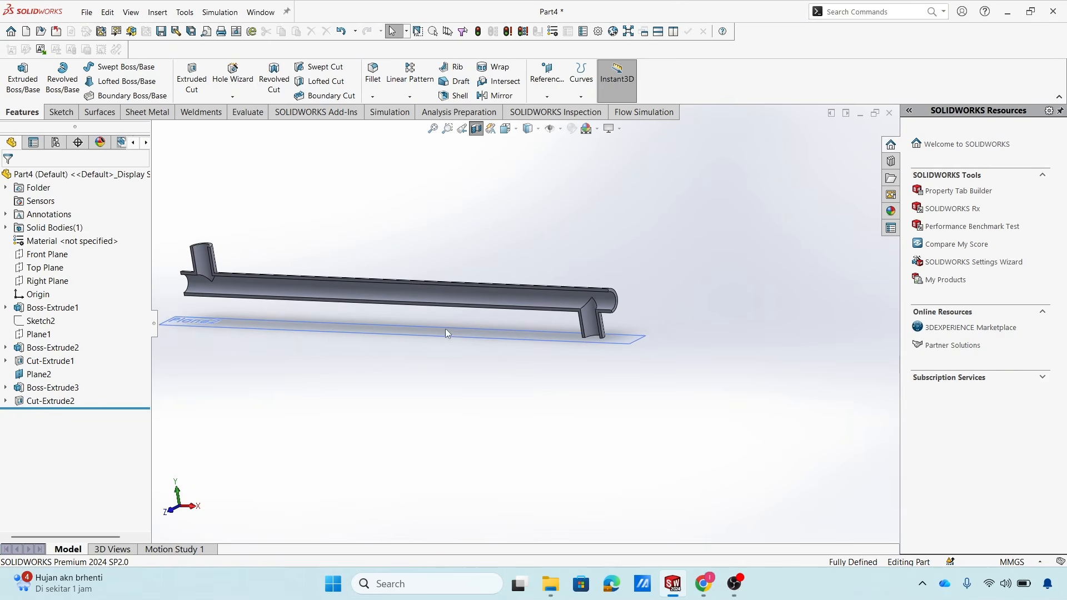
Hide the offset plane below the pipe and turn off the section view.
click(214, 319)
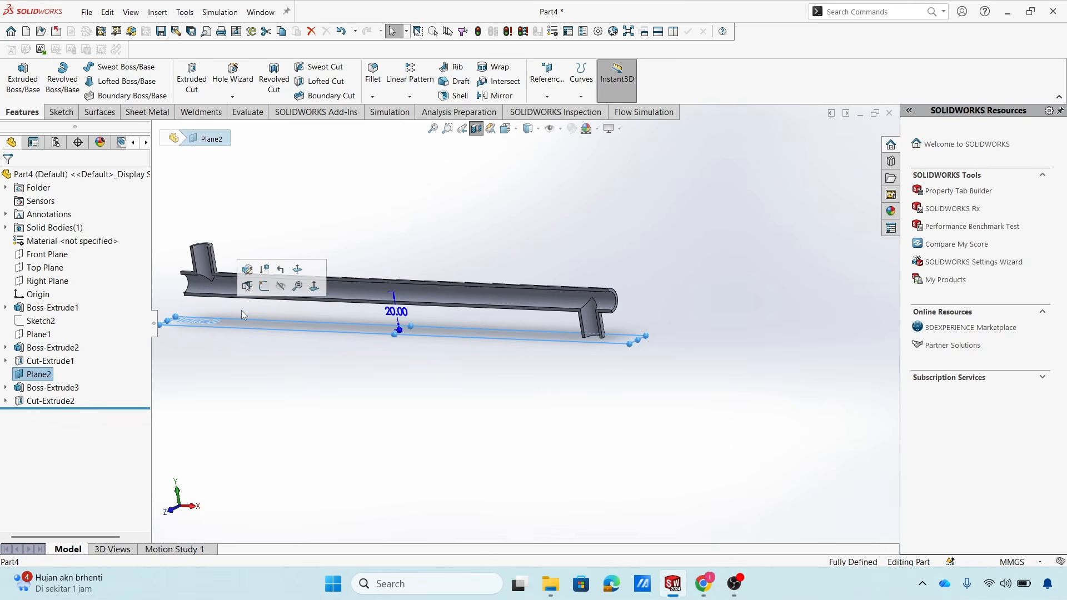
click(282, 288)
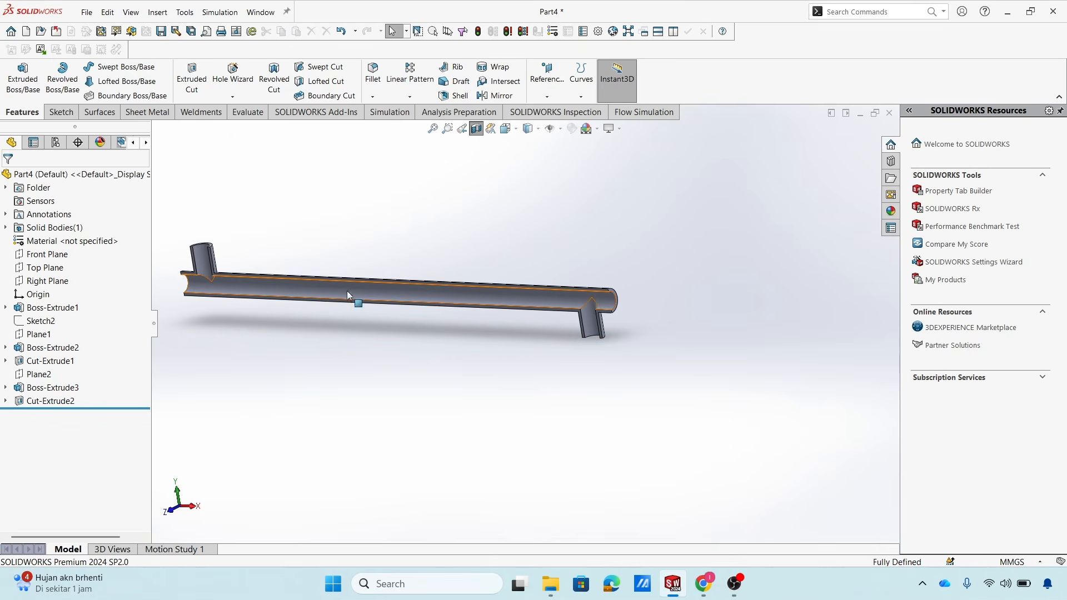
scroll(606, 322, down, 4)
middle_drag(576, 335, 572, 312)
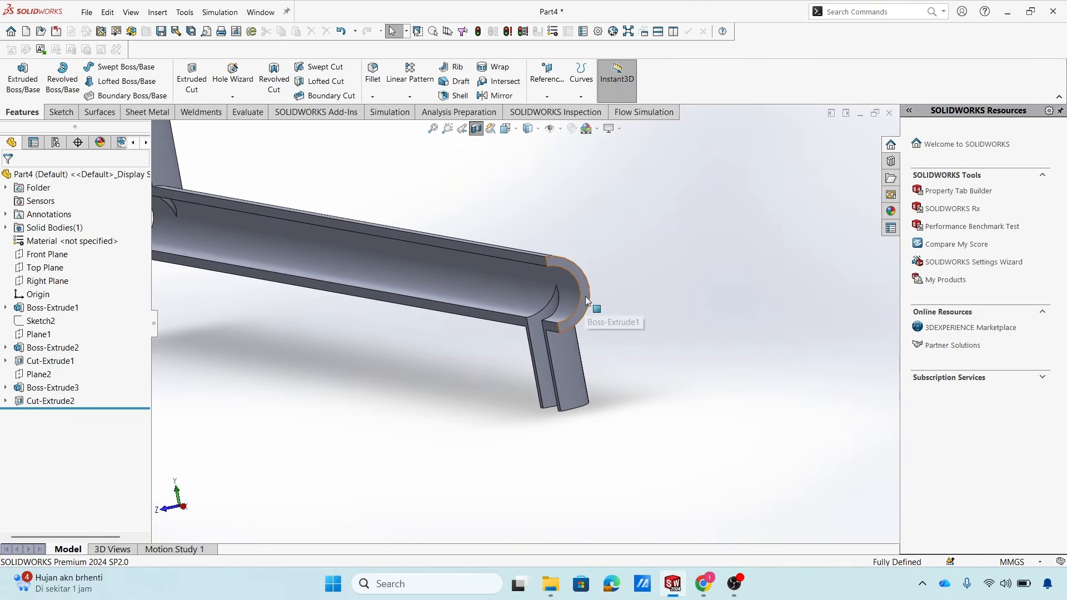
click(475, 130)
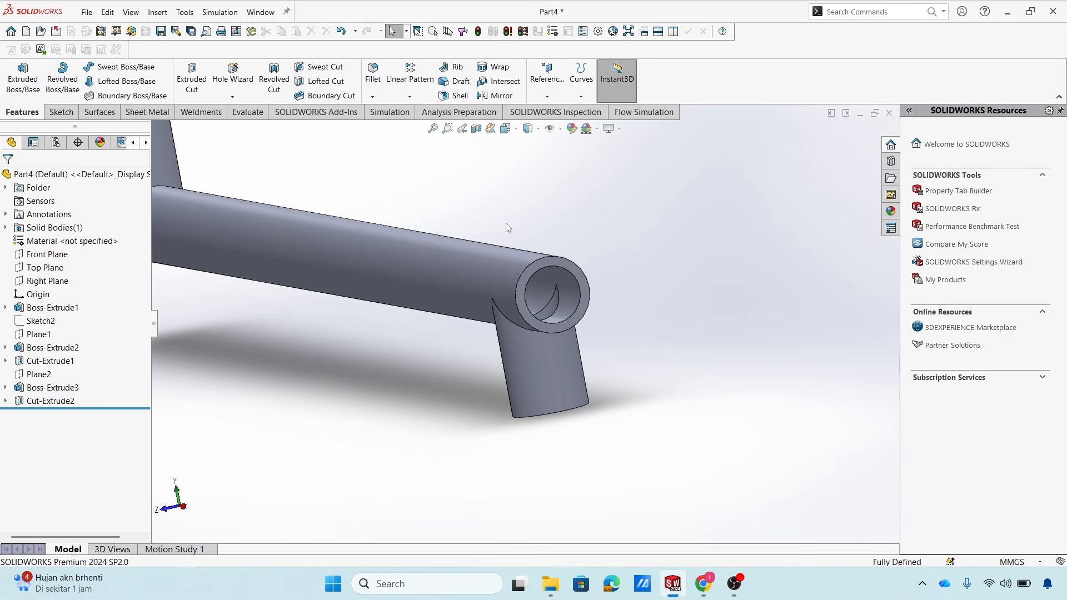
Examine the pipe's open end beside the lower branch, both face-on in the Right view and at an angle.
middle_drag(576, 295, 637, 335)
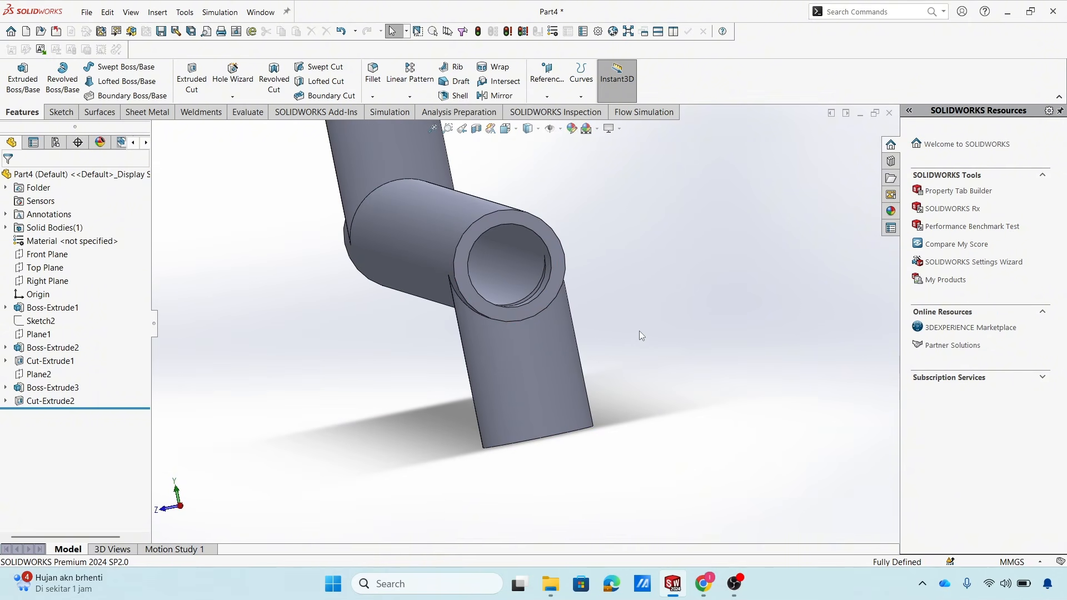
key(space)
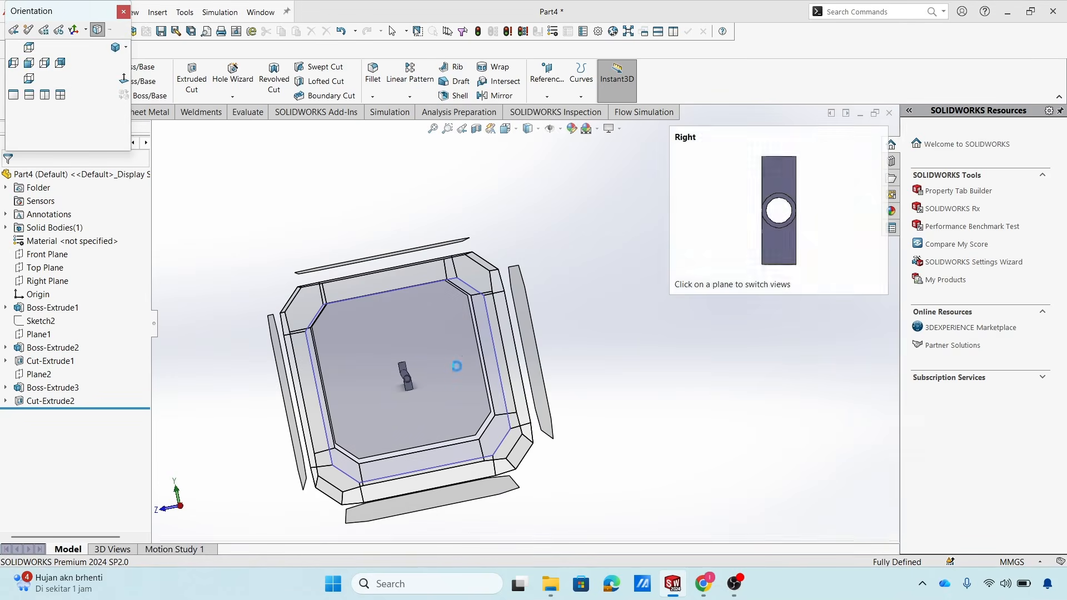
click(456, 365)
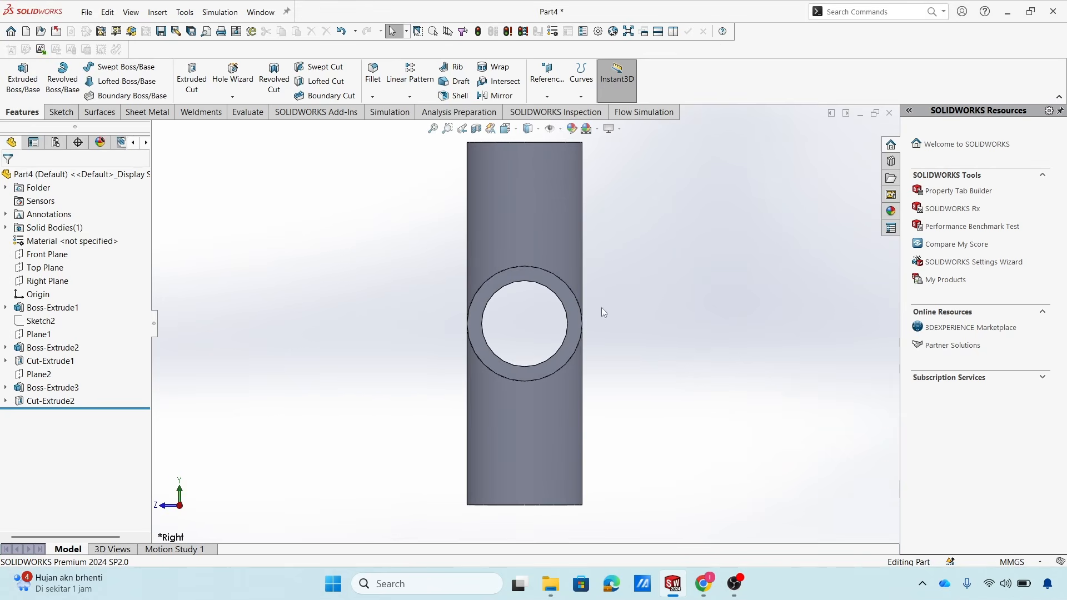
scroll(552, 327, down, 4)
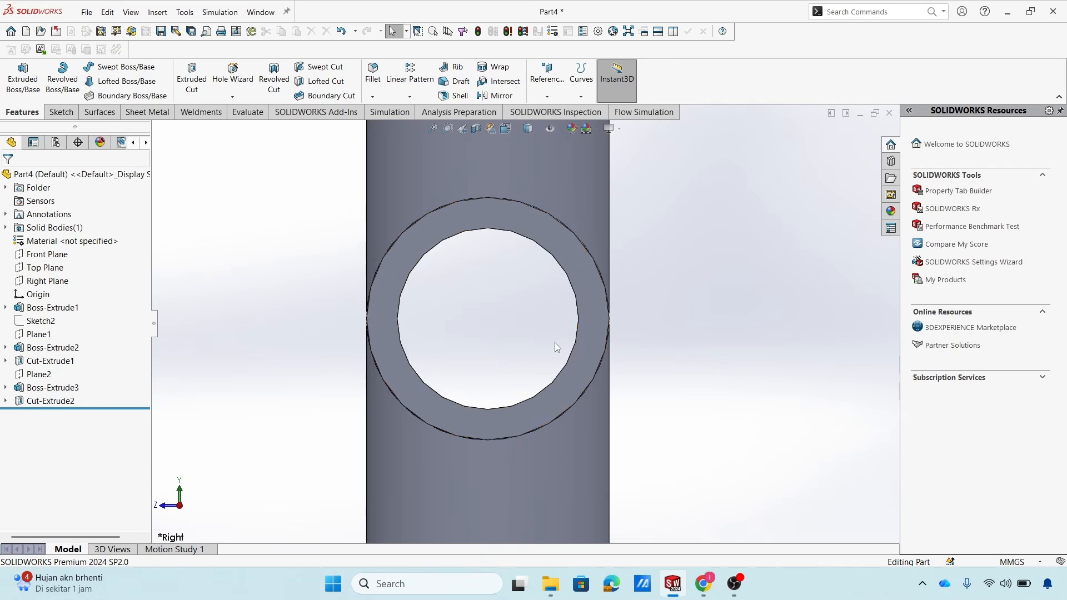
scroll(550, 349, up, 2)
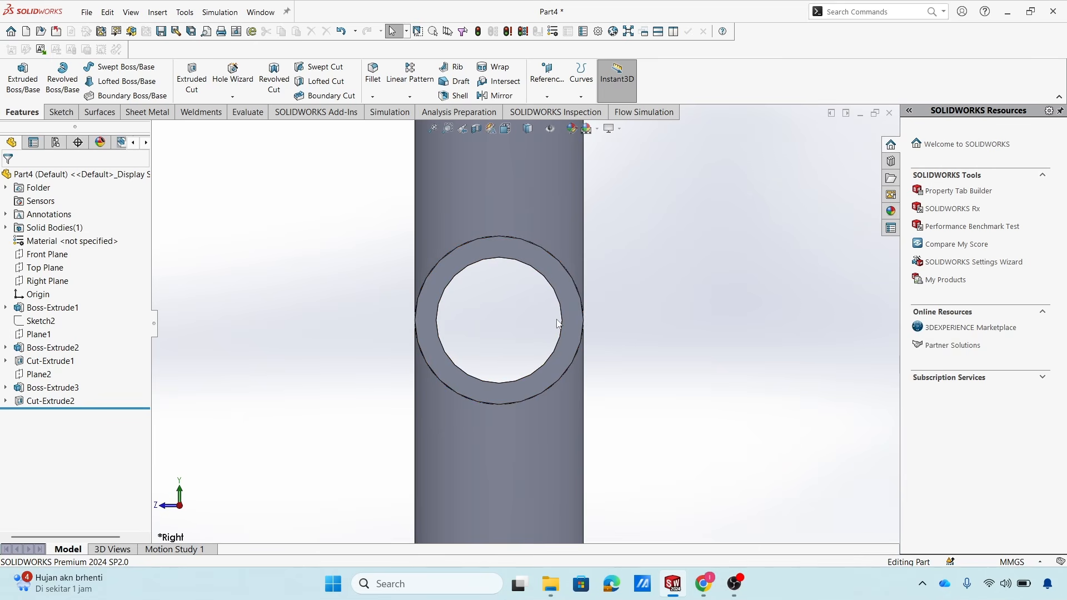
middle_drag(558, 324, 565, 333)
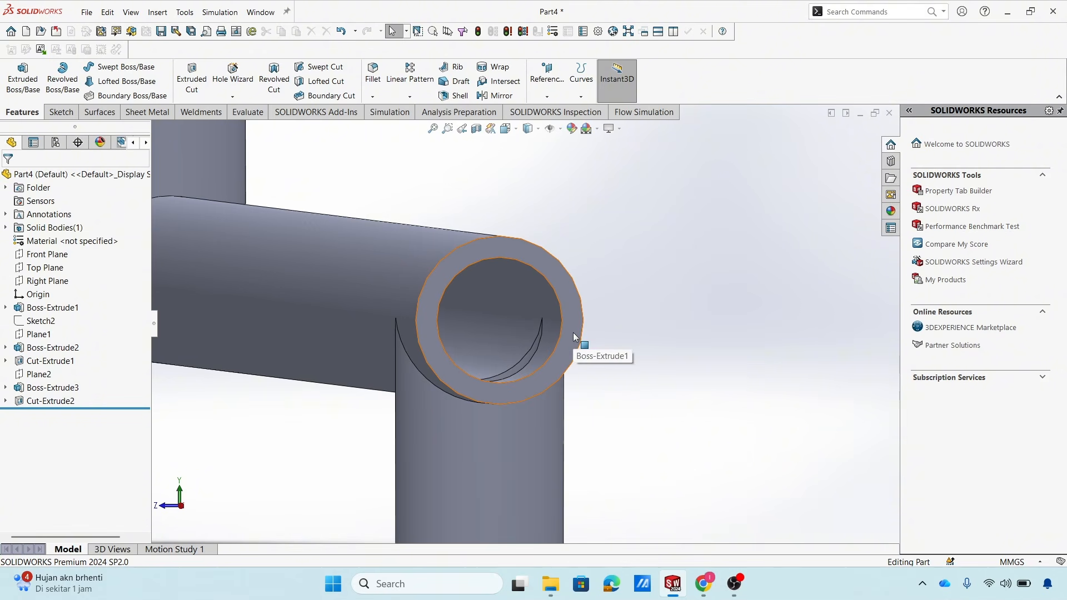
Start a sketch on the pipe's annular end face near the lower branch and convert its inner circular edge.
click(571, 303)
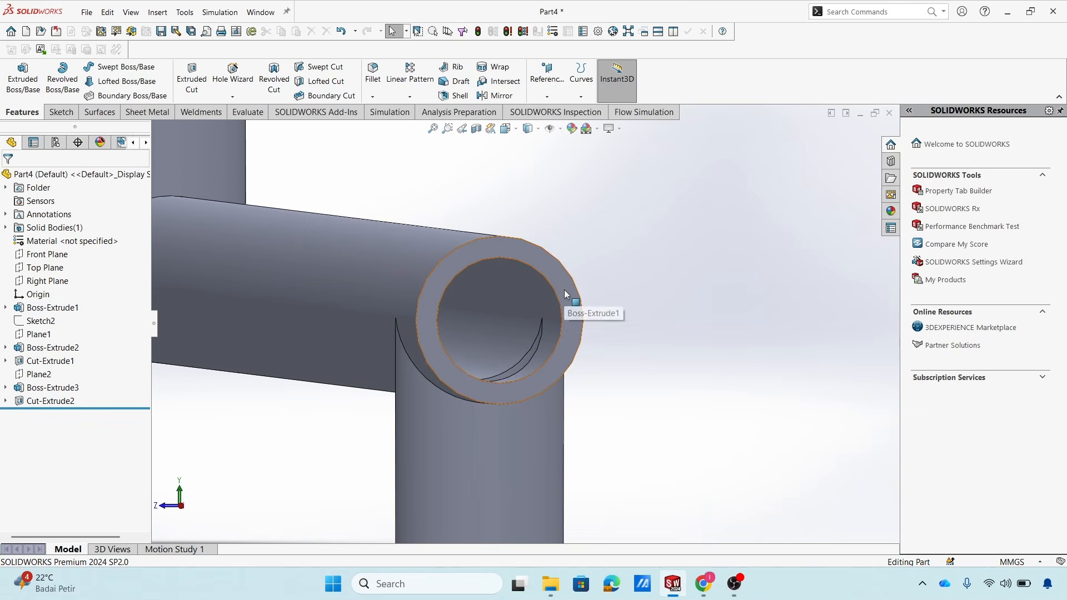
click(565, 289)
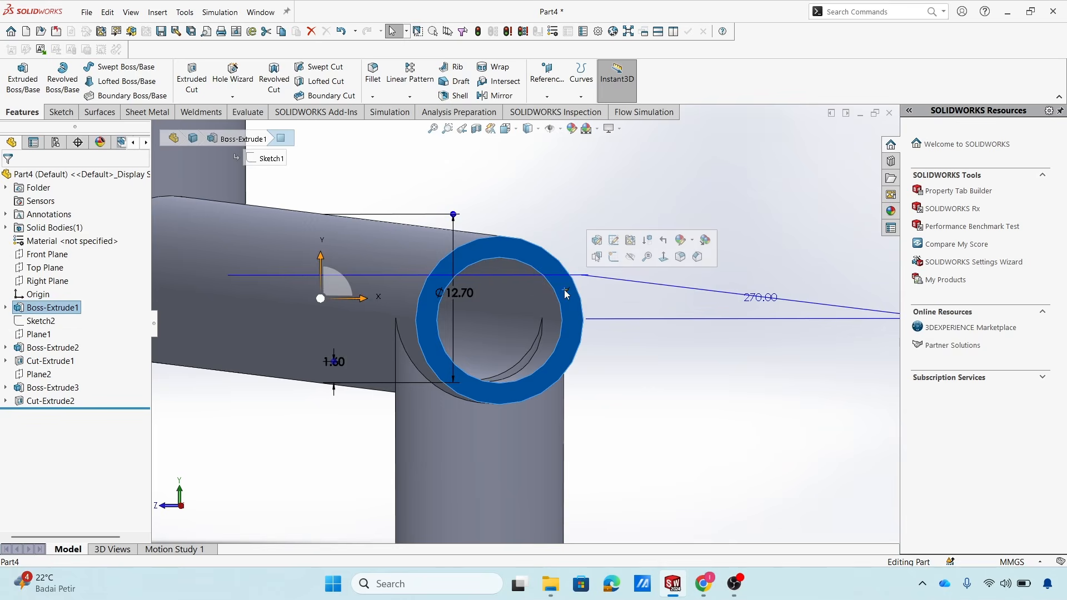
click(613, 257)
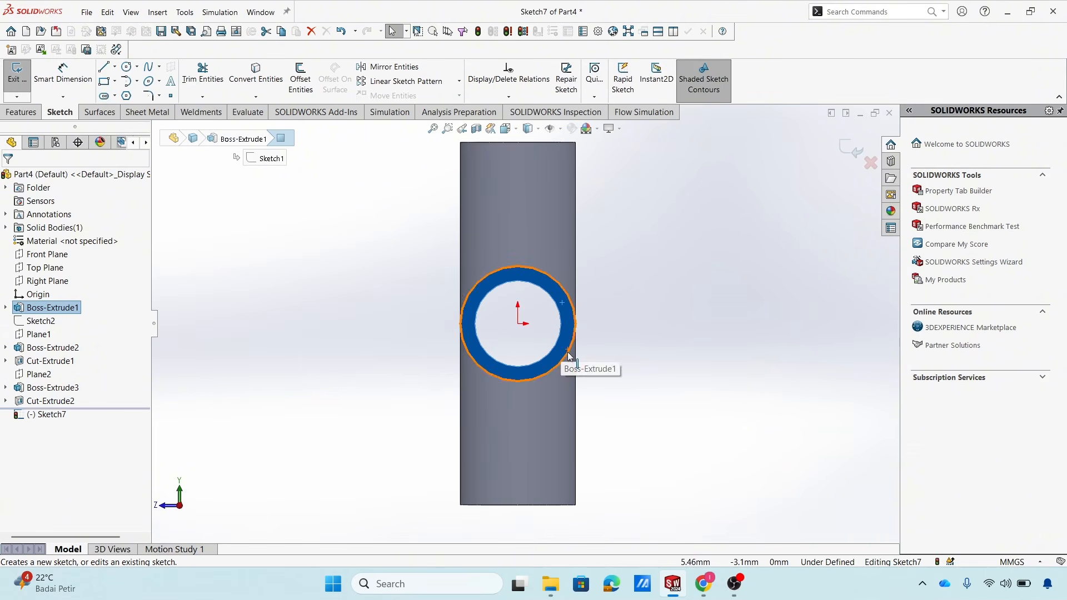
click(392, 309)
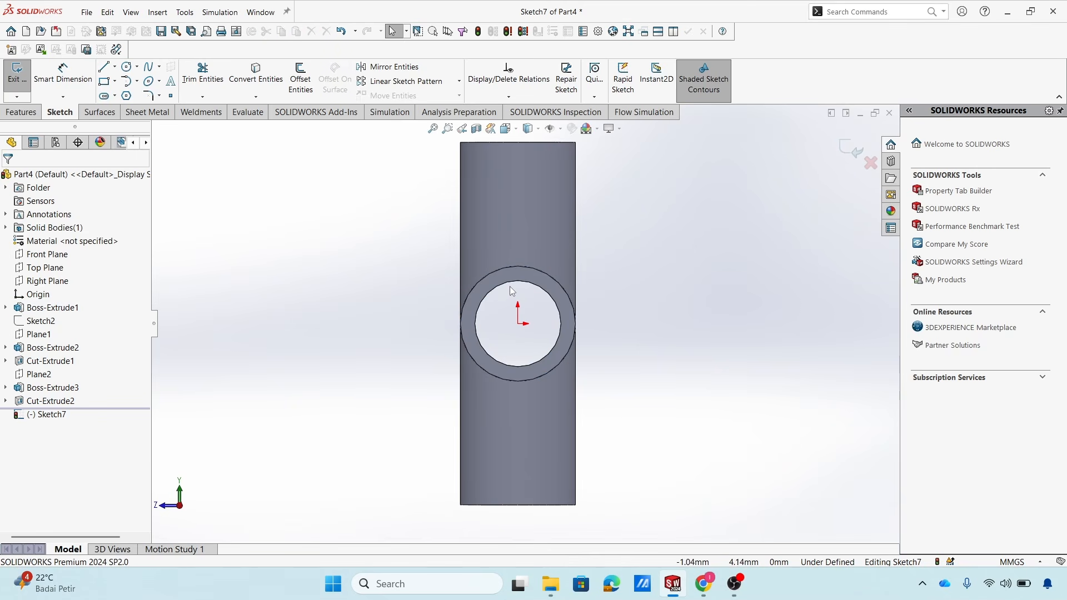
click(271, 82)
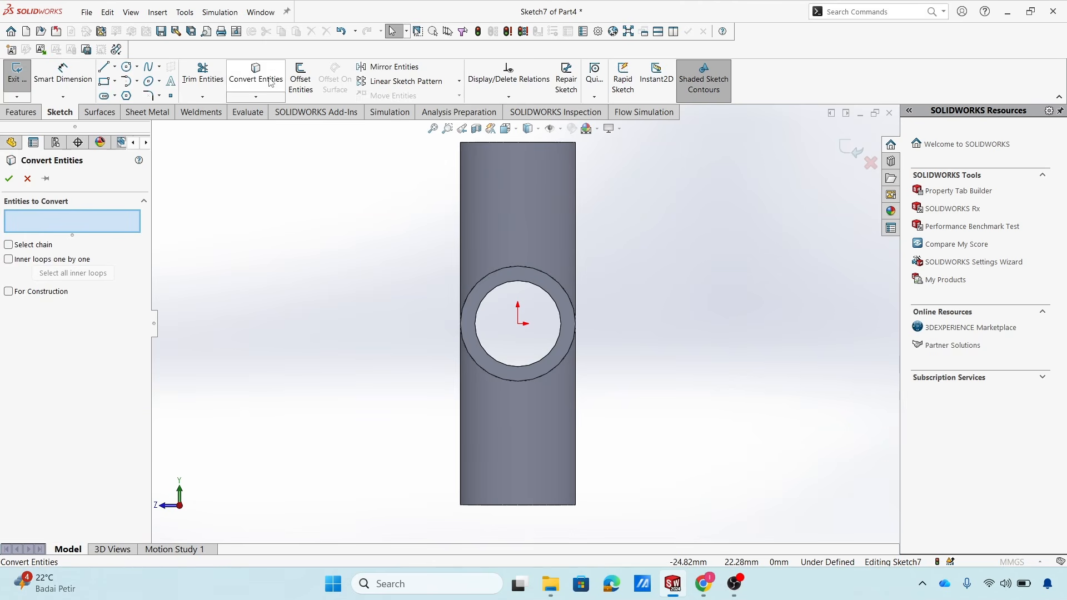
click(495, 293)
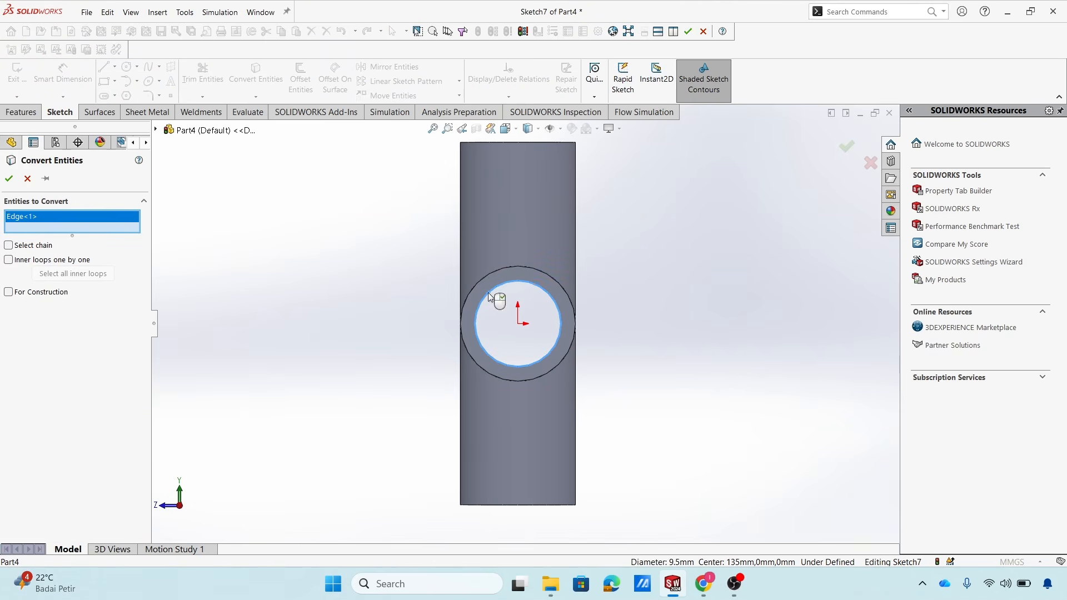
click(9, 179)
middle_drag(266, 284, 439, 322)
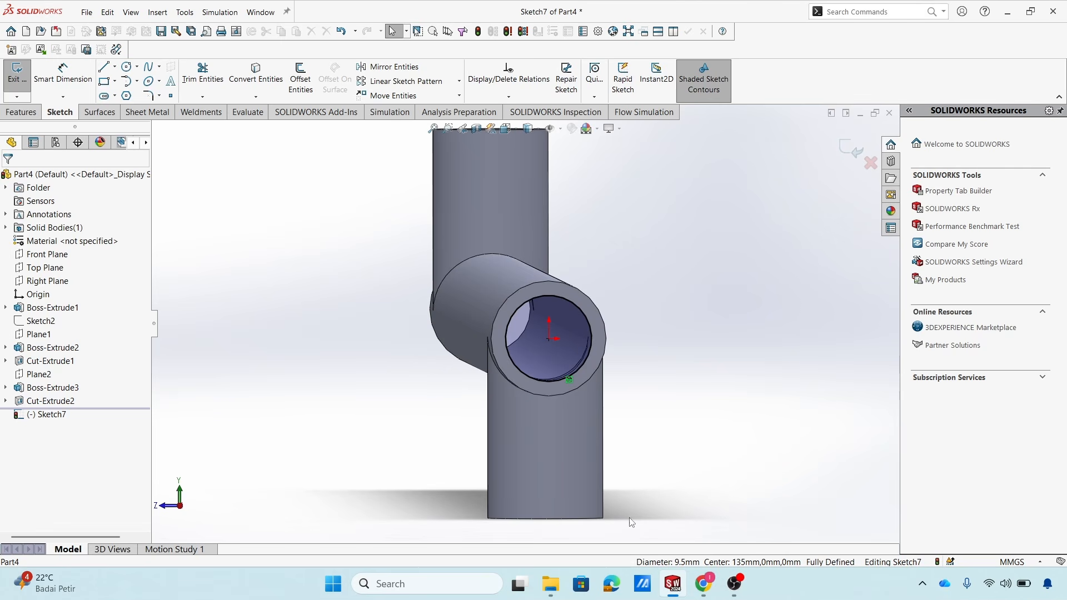
Switch to the Canva slides in Chrome and look up the inner pipe's diameter and wall thickness on page 7.
mouse_move(703, 584)
click(723, 504)
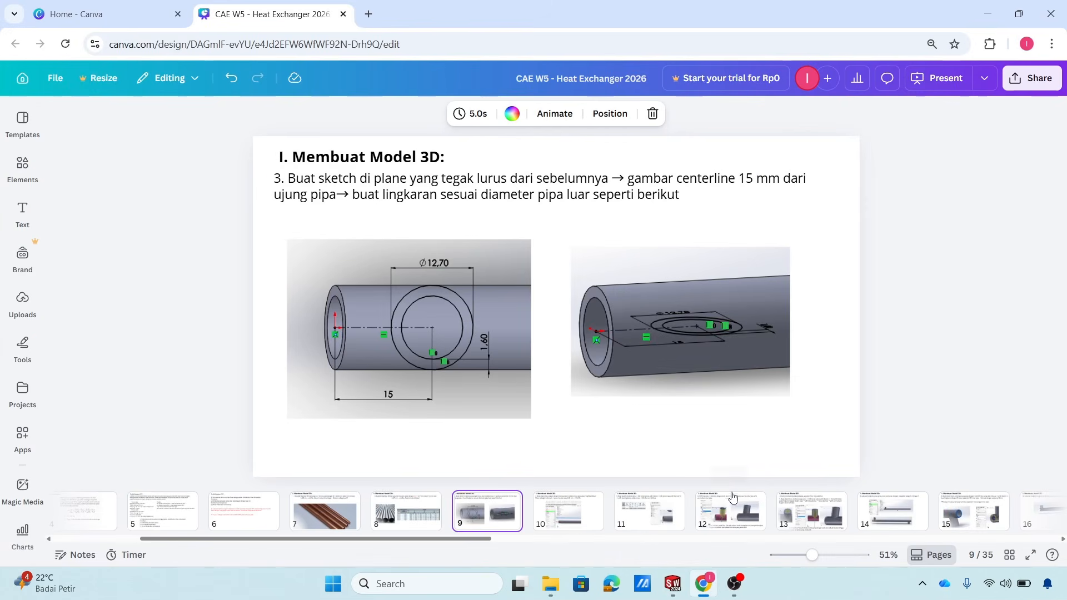
drag(492, 545, 406, 545)
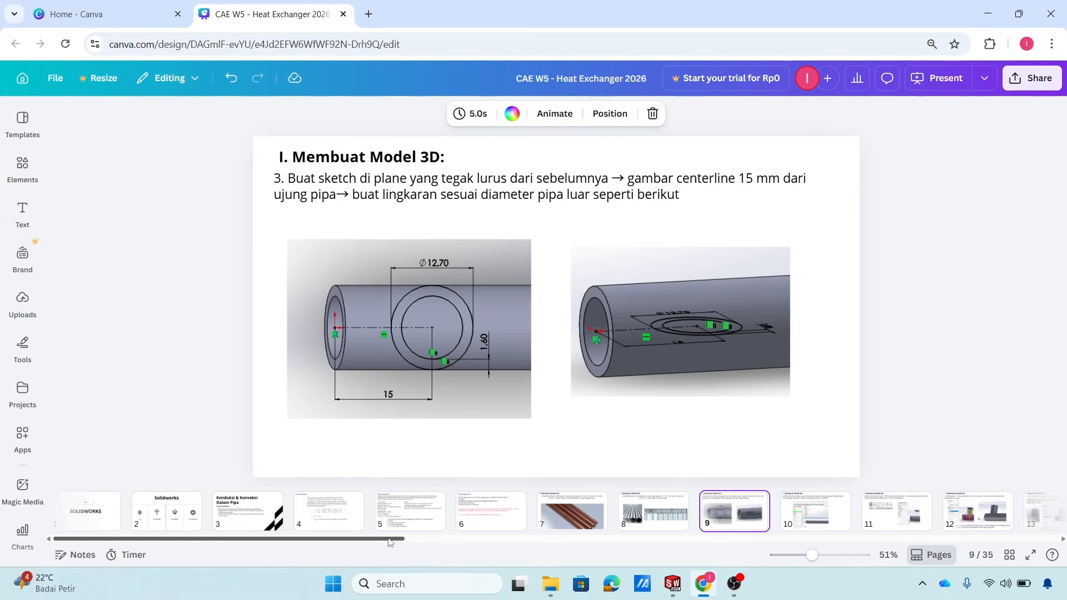
click(413, 518)
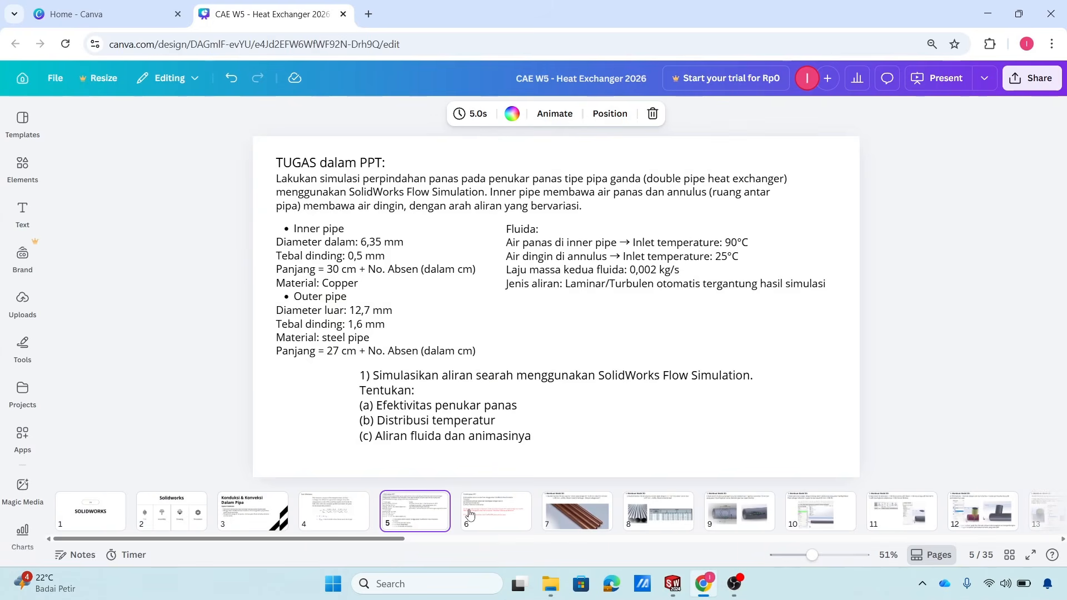
click(483, 515)
click(564, 516)
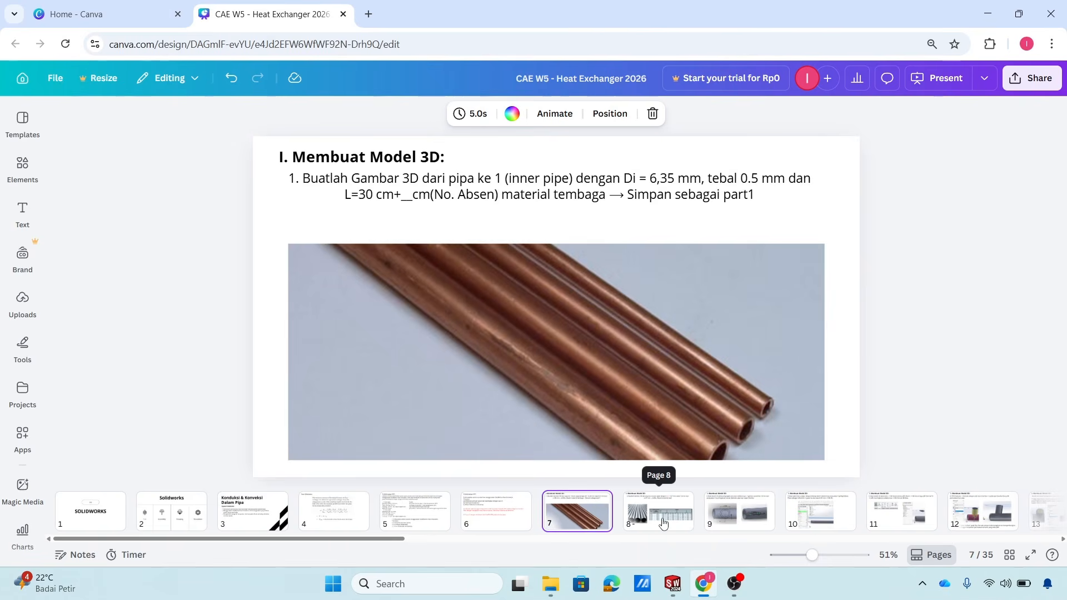
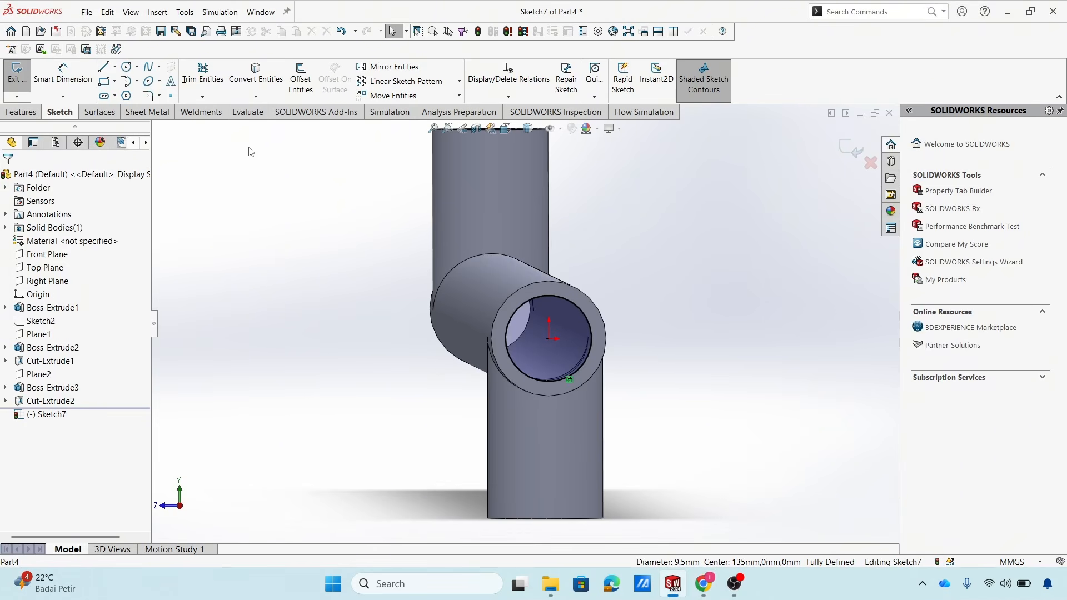
Sketch a circle about 19.49 mm in diameter, centred on the pipe axis and enclosing the end face.
click(126, 67)
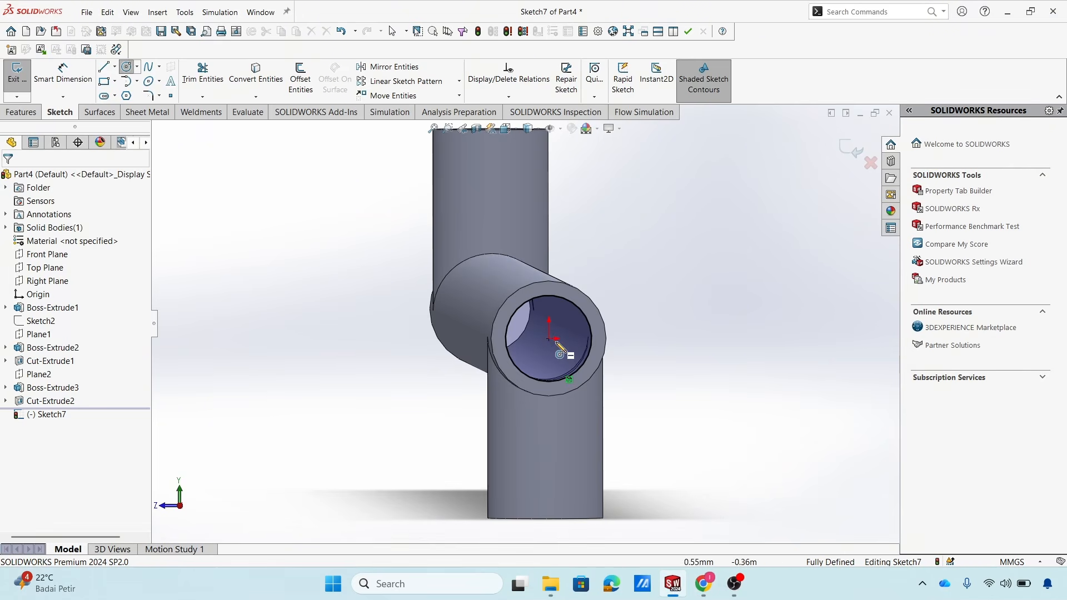
middle_drag(566, 343, 579, 341)
scroll(579, 341, up, 3)
scroll(725, 355, down, 5)
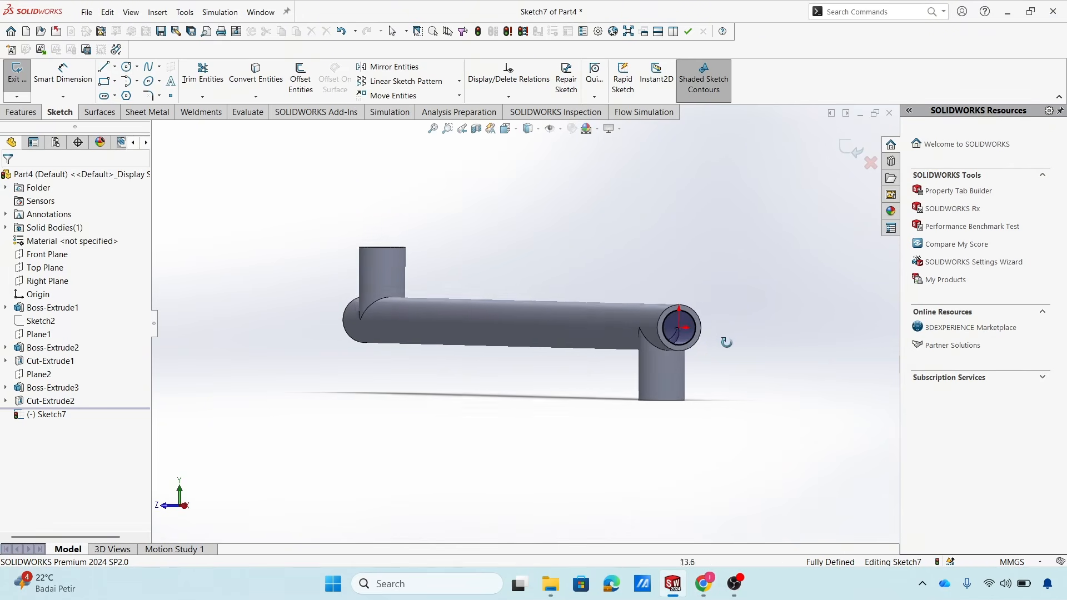
scroll(859, 345, down, 6)
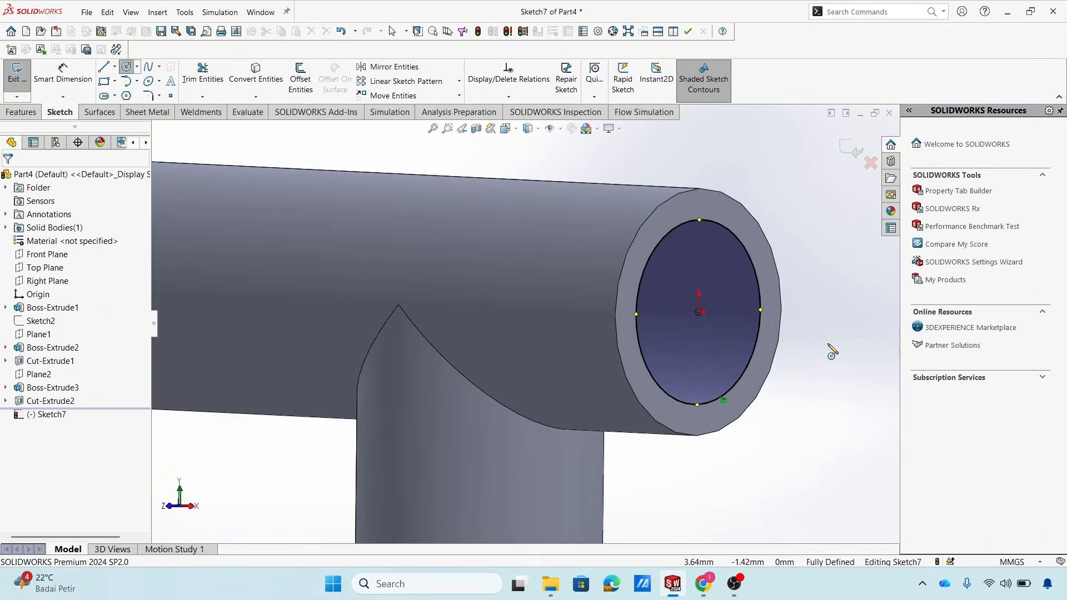
middle_drag(828, 344, 807, 350)
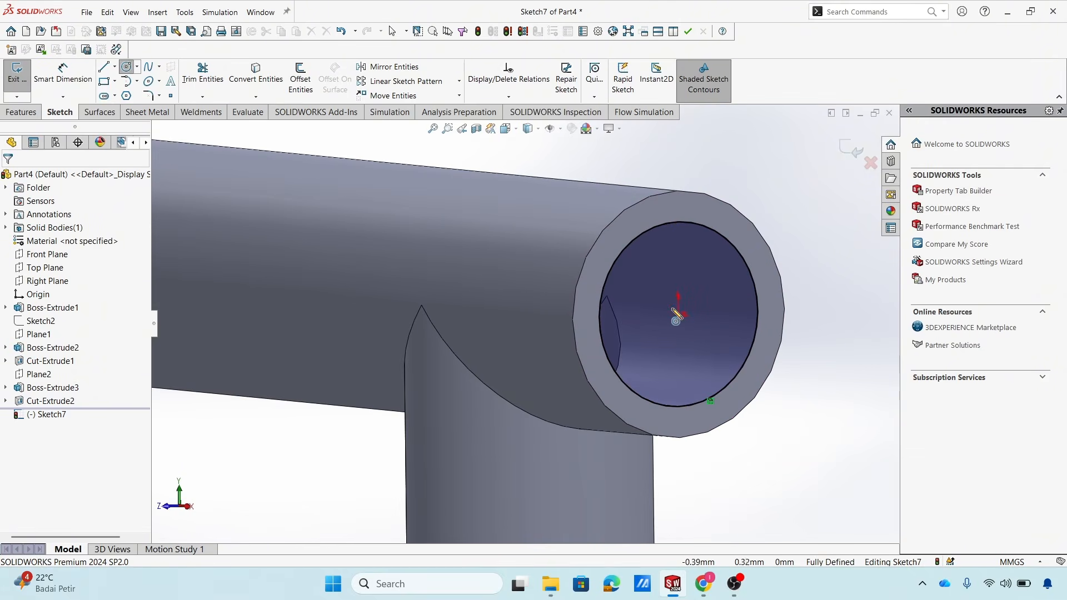
click(680, 315)
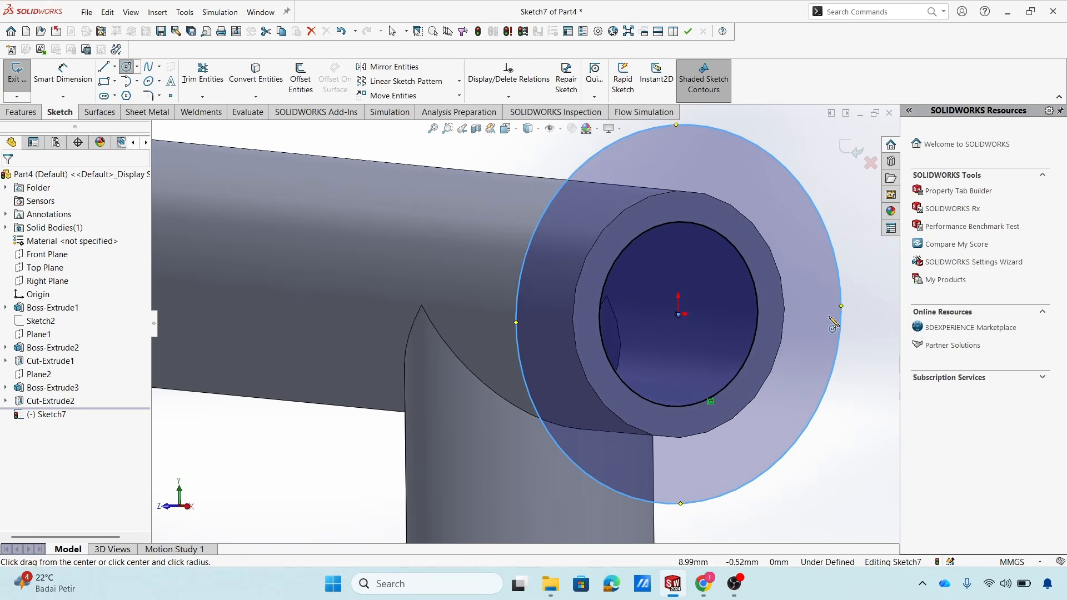
click(840, 330)
key(Escape)
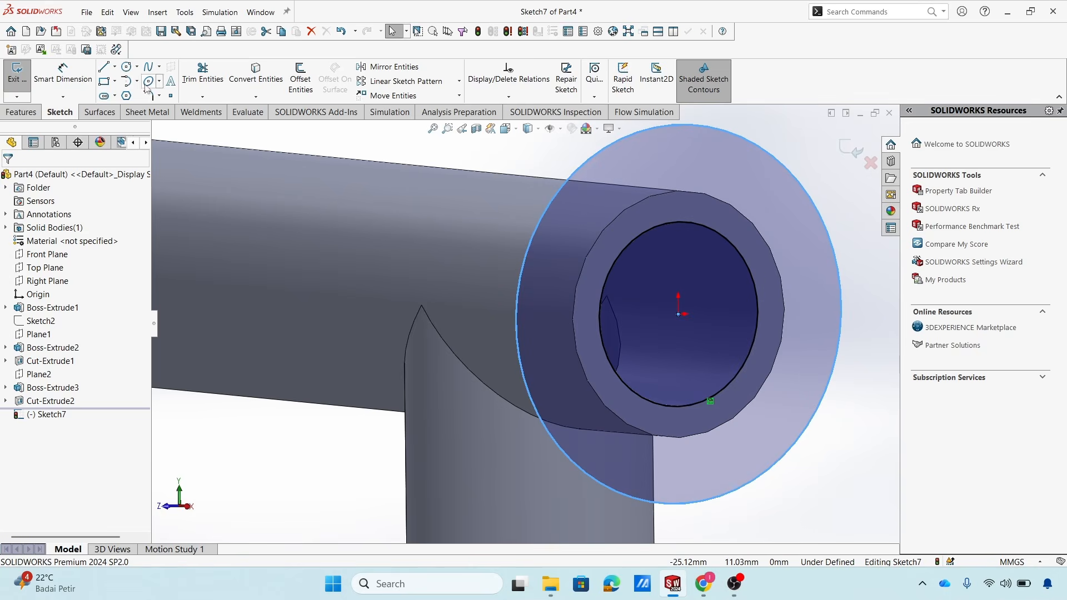
Dimension the new circle's diameter as 6.35+2*0.5 mm, checking the inner pipe's diameter and wall thickness in the Canva slides.
click(63, 76)
click(840, 286)
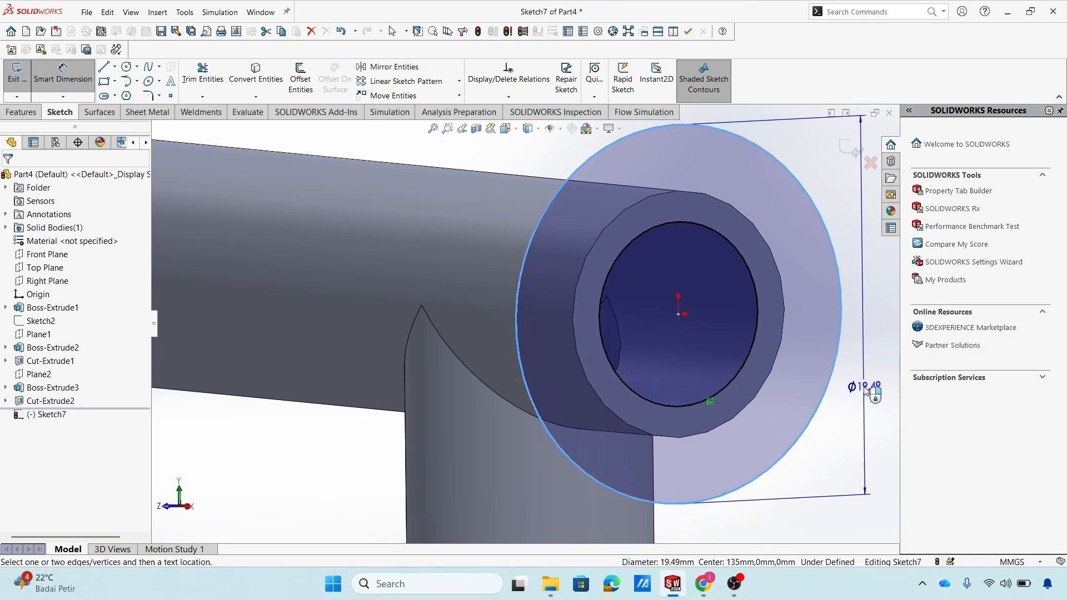
click(865, 386)
key(alt+Tab)
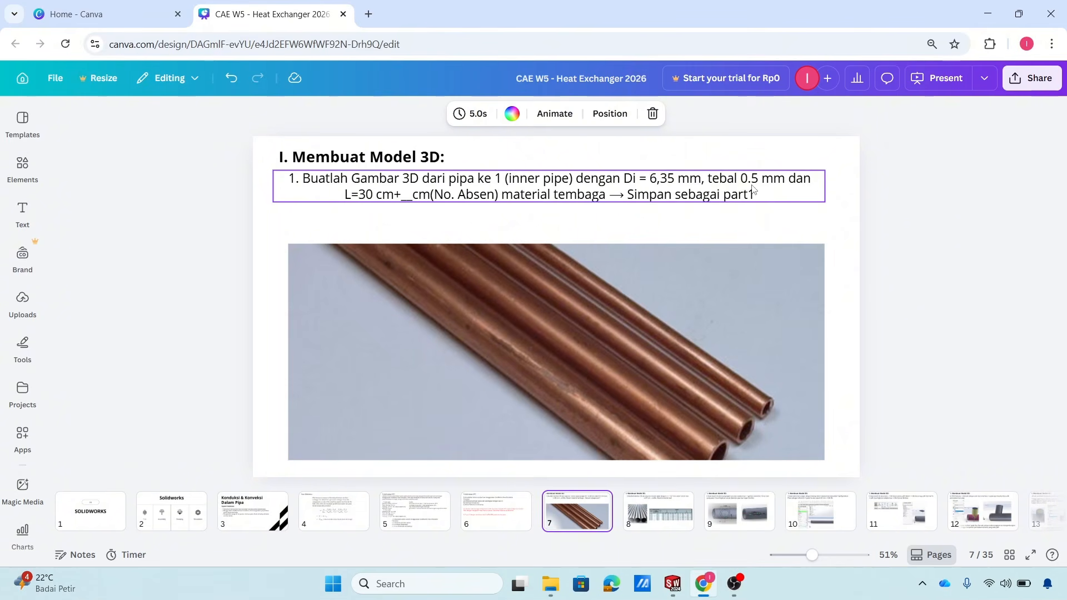
key(alt+Tab)
key(alt+Tab)
key(alt+Tab)
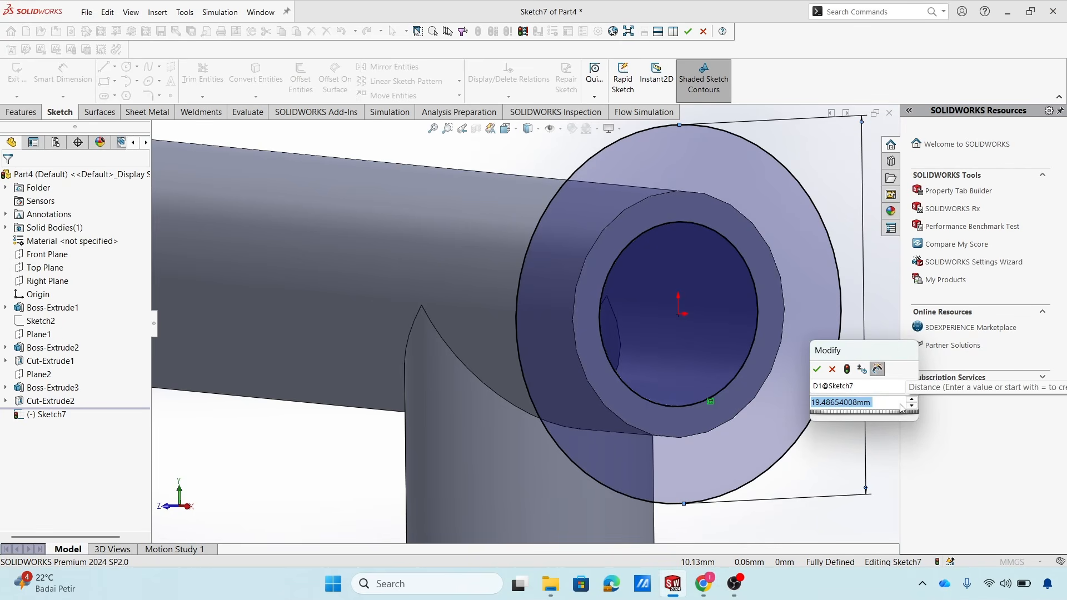
text(6.35)
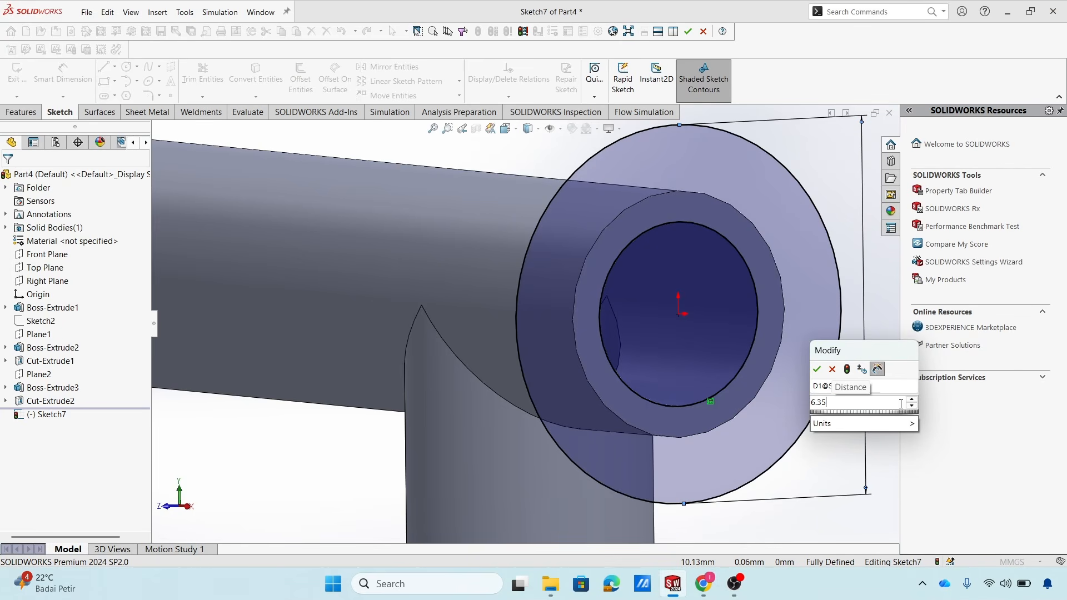
text(*)
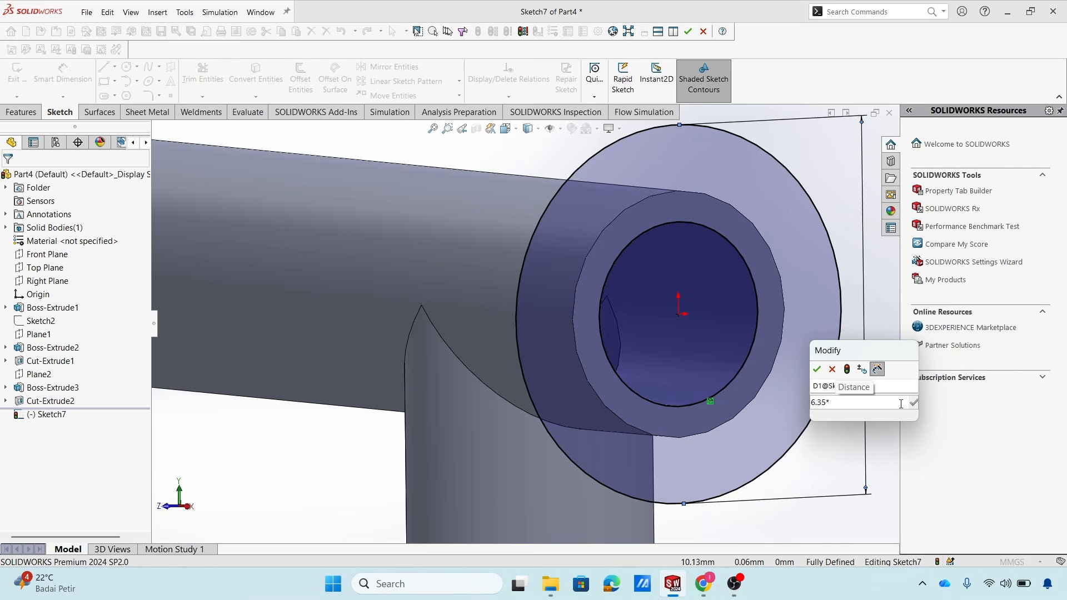
key(BackSpace)
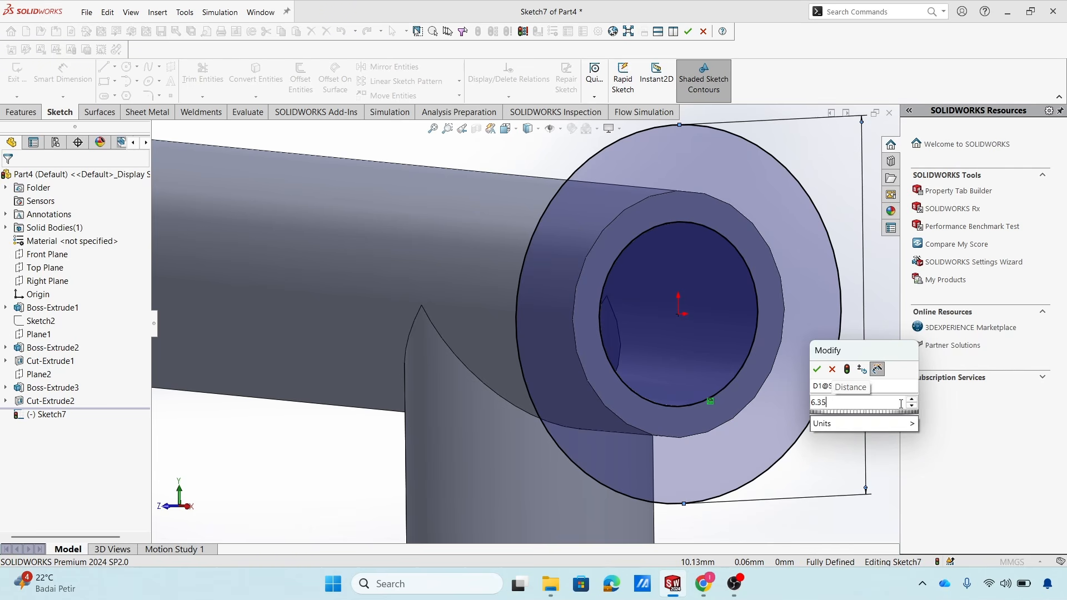
text(+2*)
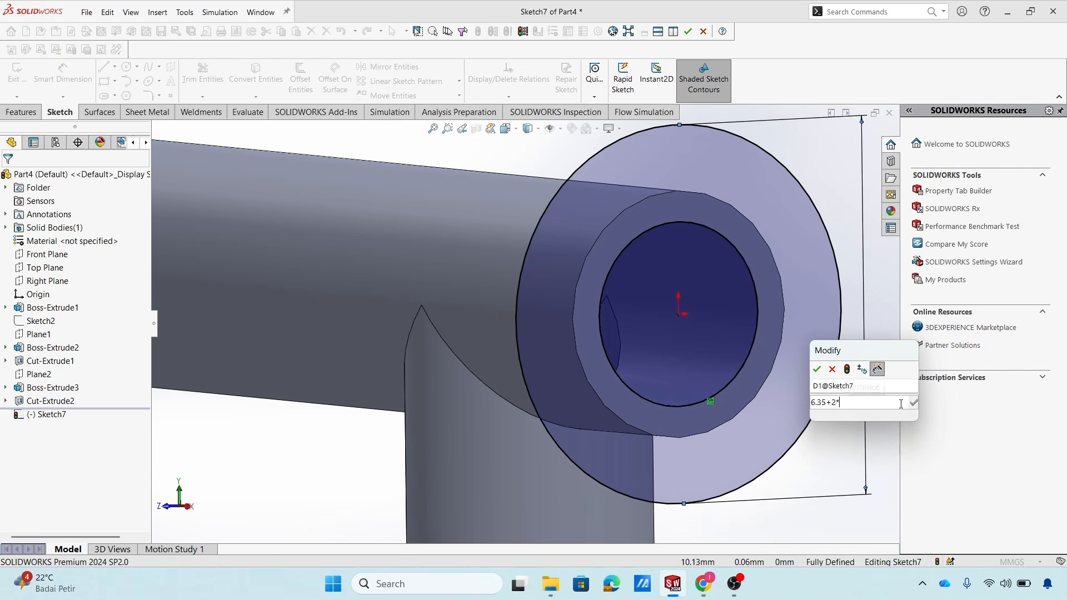
text(0.5)
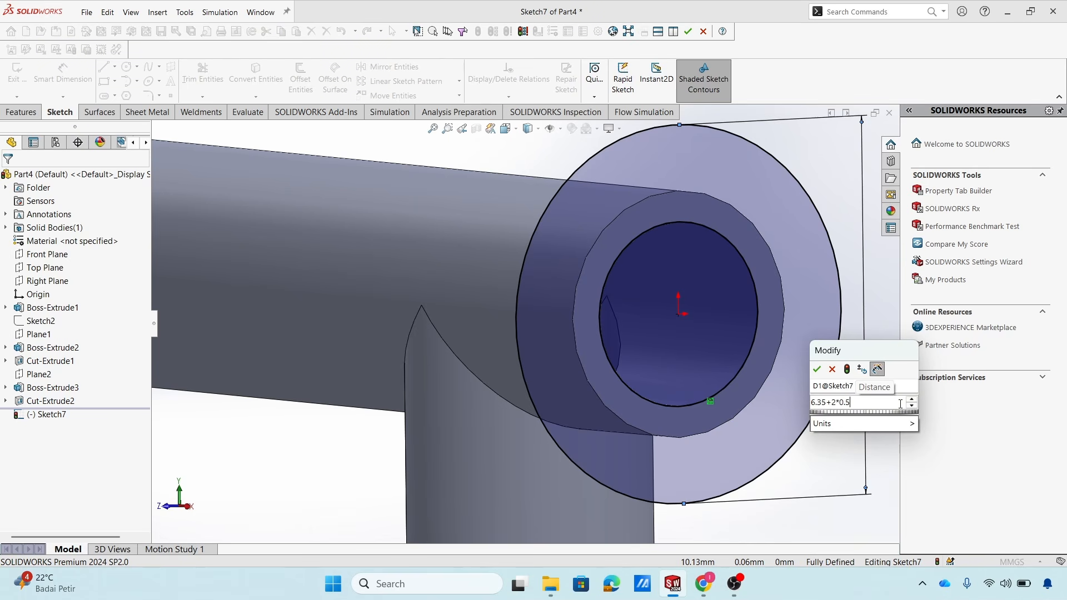
click(817, 369)
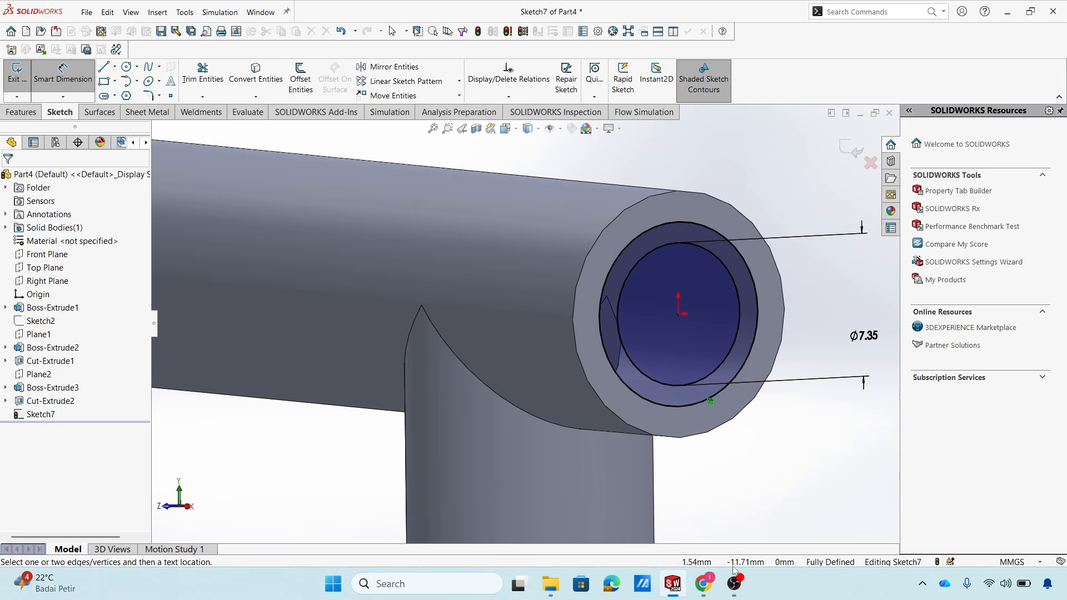
Start a Boss-Extrude of the ring between the two circles with a Blind end condition, reversed to run into the pipe.
click(705, 584)
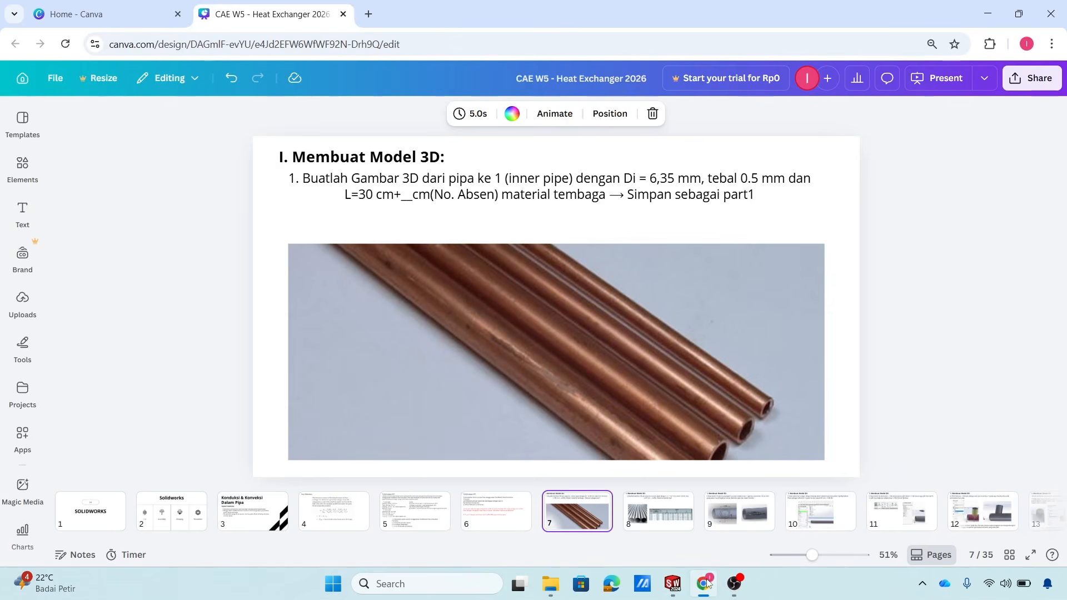
click(706, 584)
scroll(798, 370, down, 1)
scroll(798, 370, up, 1)
mouse_move(760, 343)
middle_down()
mouse_move(760, 326)
mouse_move(768, 345)
middle_up()
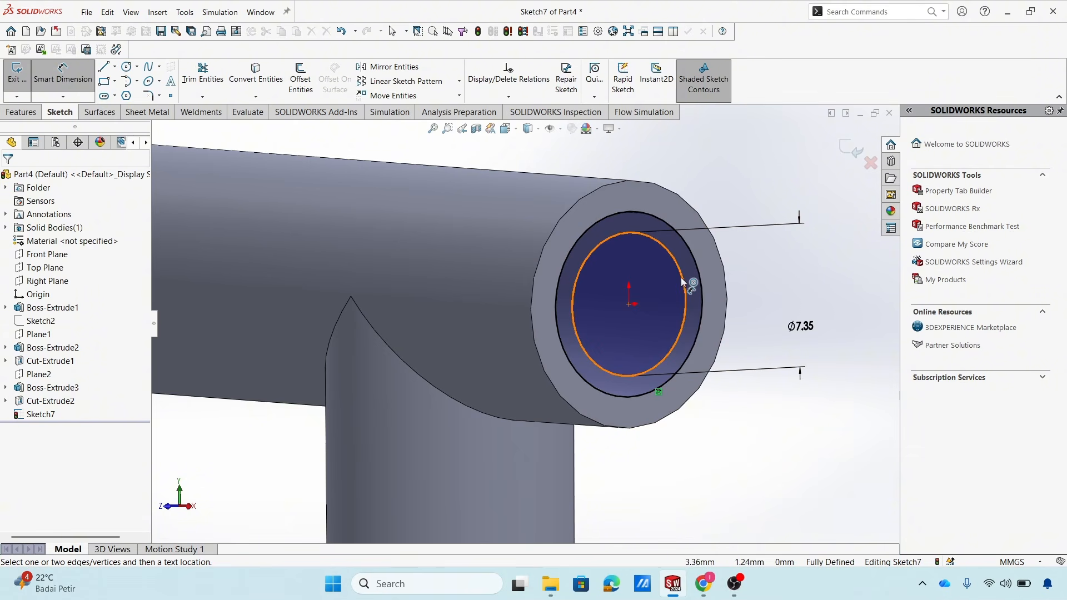
click(21, 112)
click(31, 84)
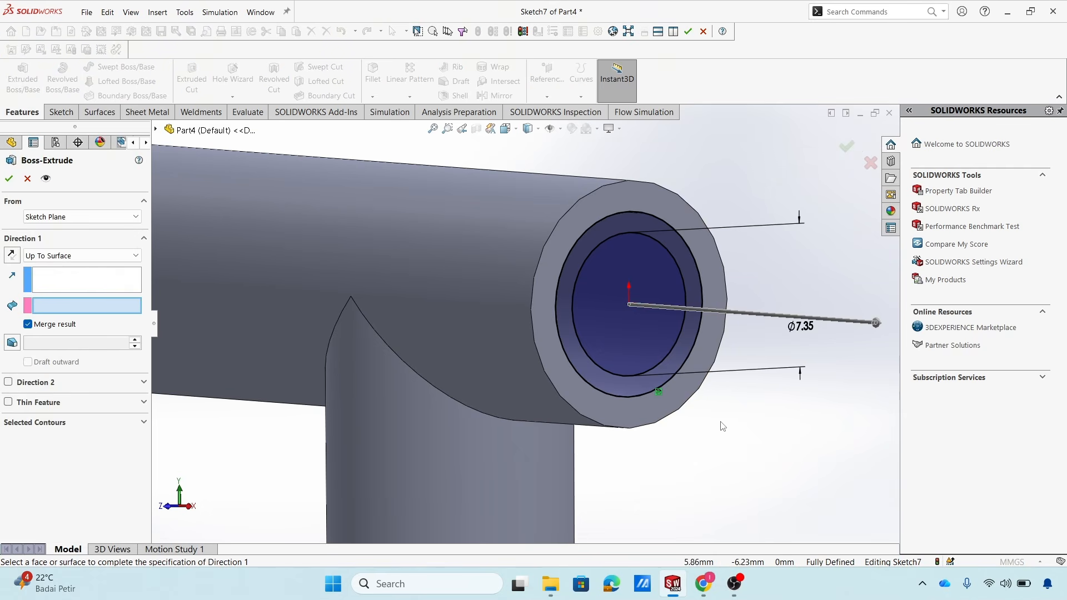
click(41, 256)
click(39, 268)
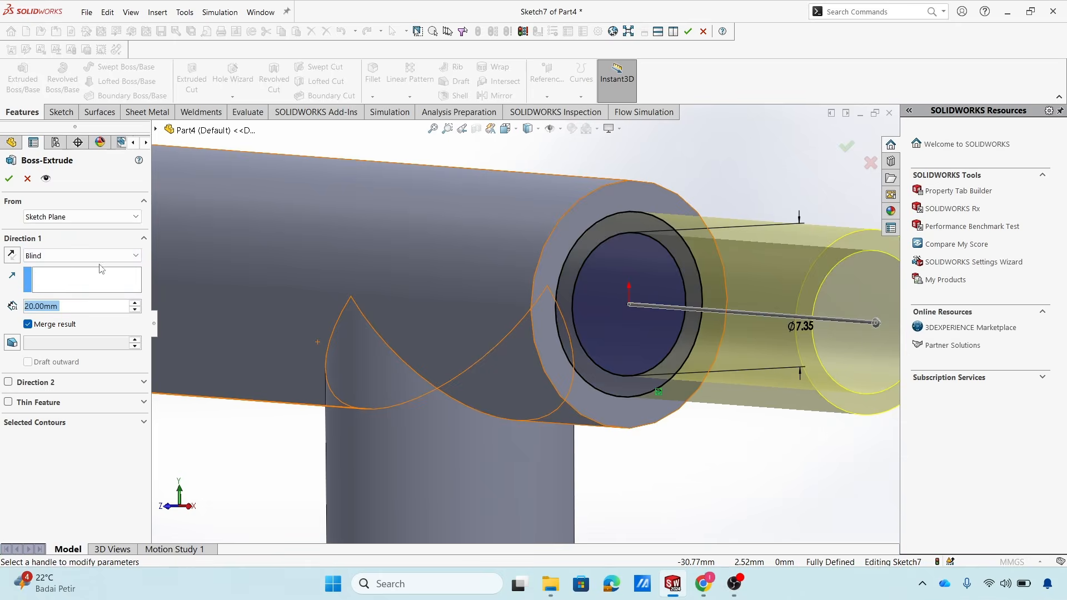
scroll(704, 390, up, 2)
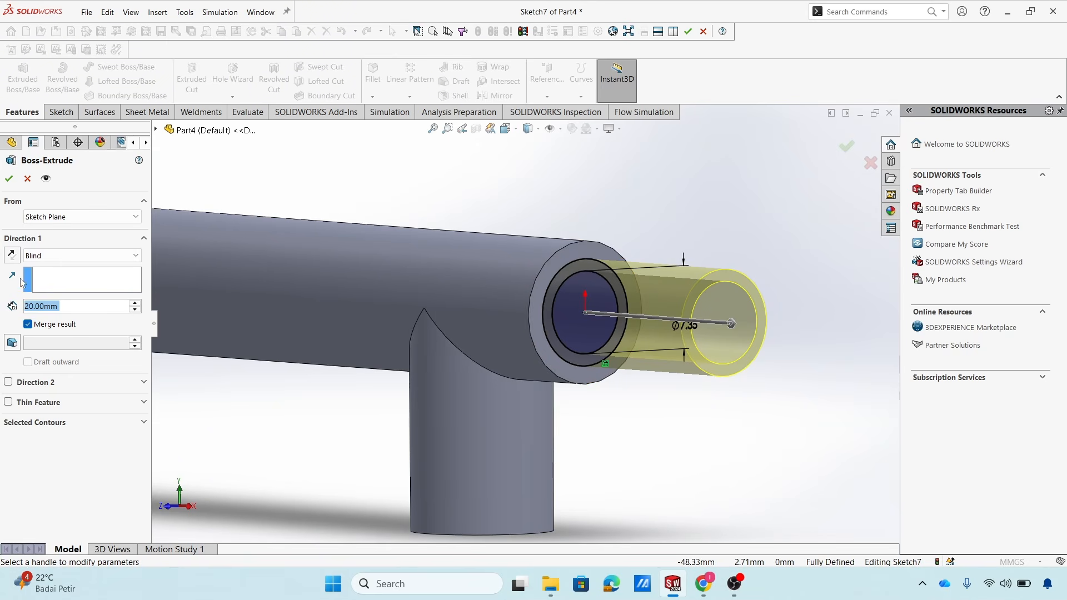
click(11, 256)
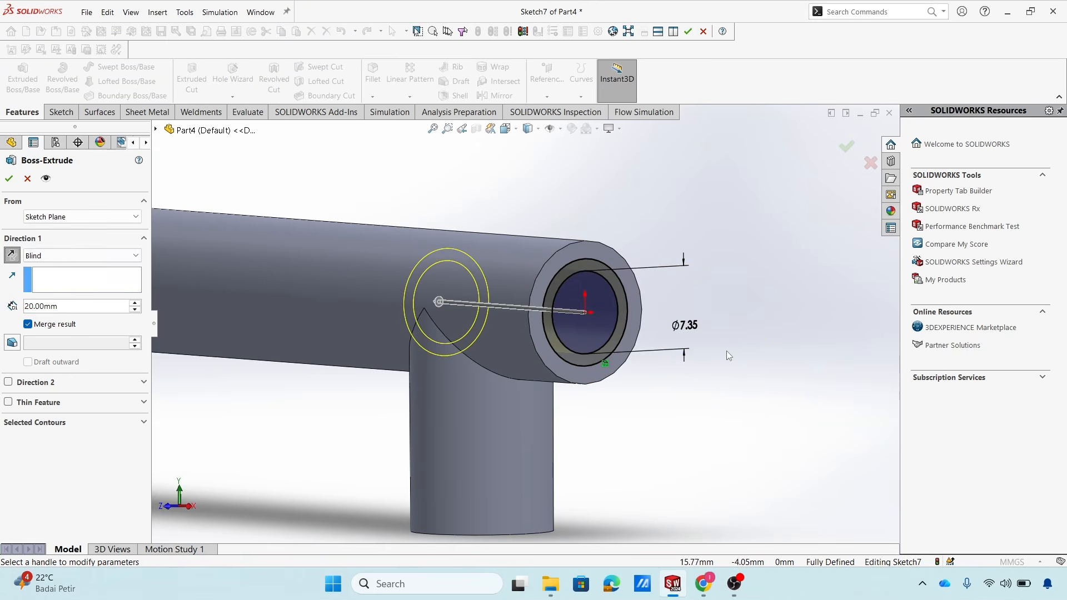
middle_drag(726, 351, 729, 281)
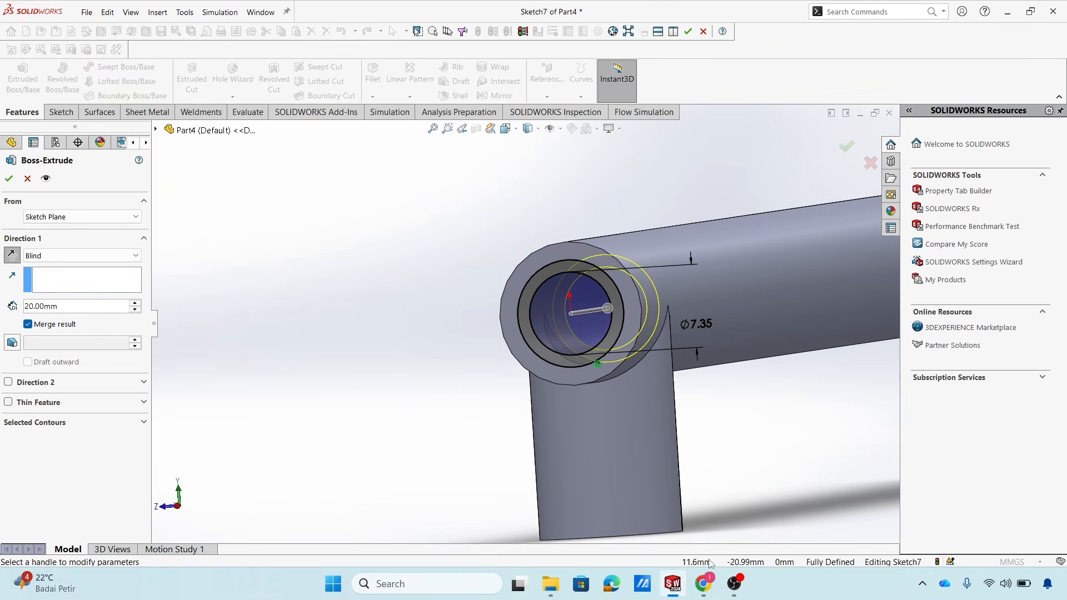
Switch to the Canva slides in Chrome, look up the outer pipe's wall thickness on page 8, and return to SOLIDWORKS.
click(704, 583)
click(957, 514)
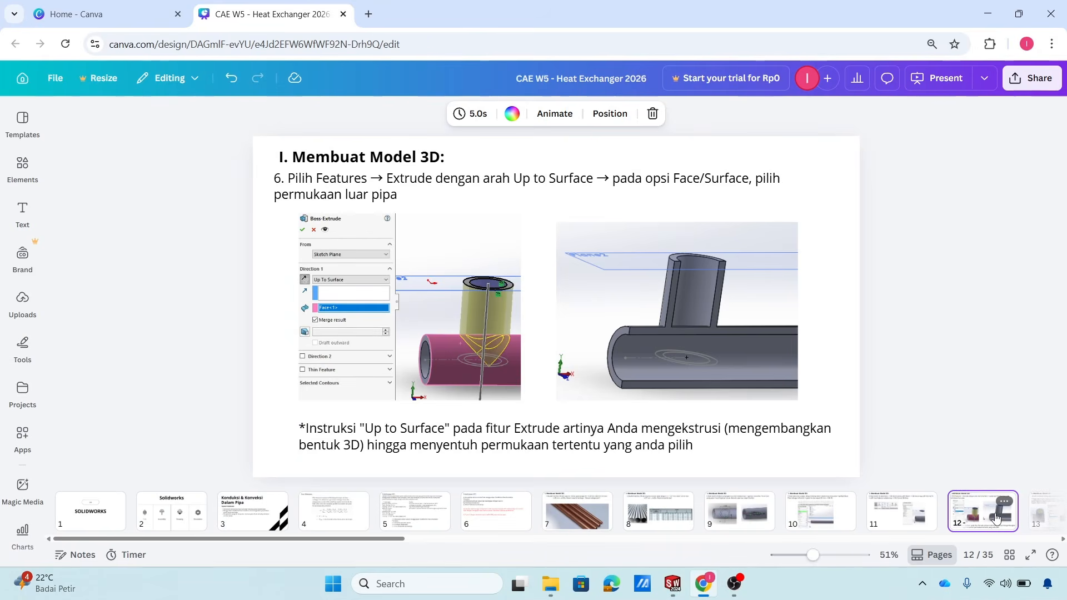
click(923, 512)
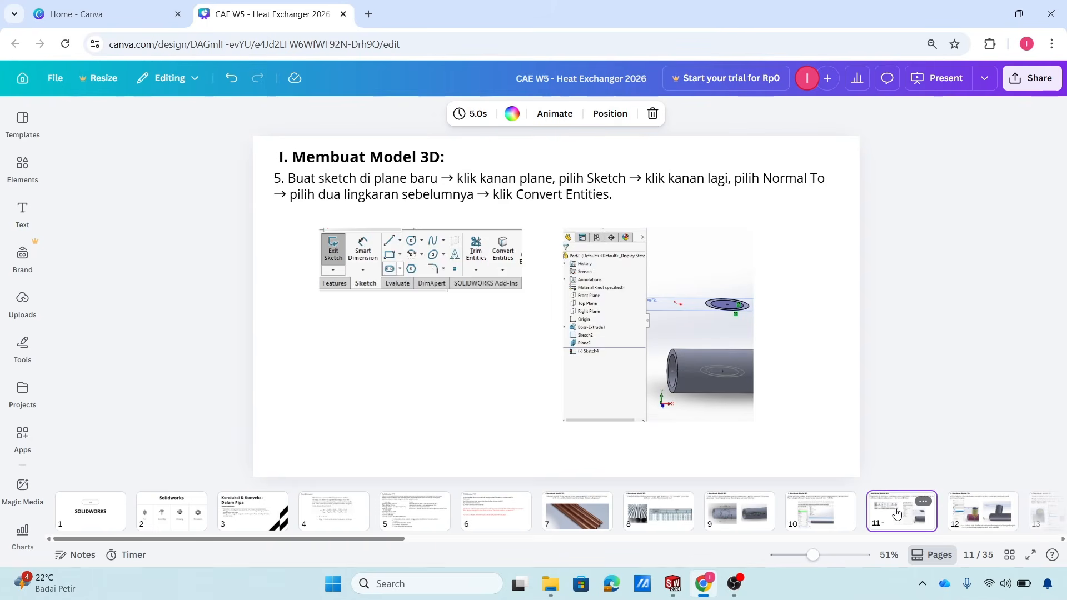
click(839, 513)
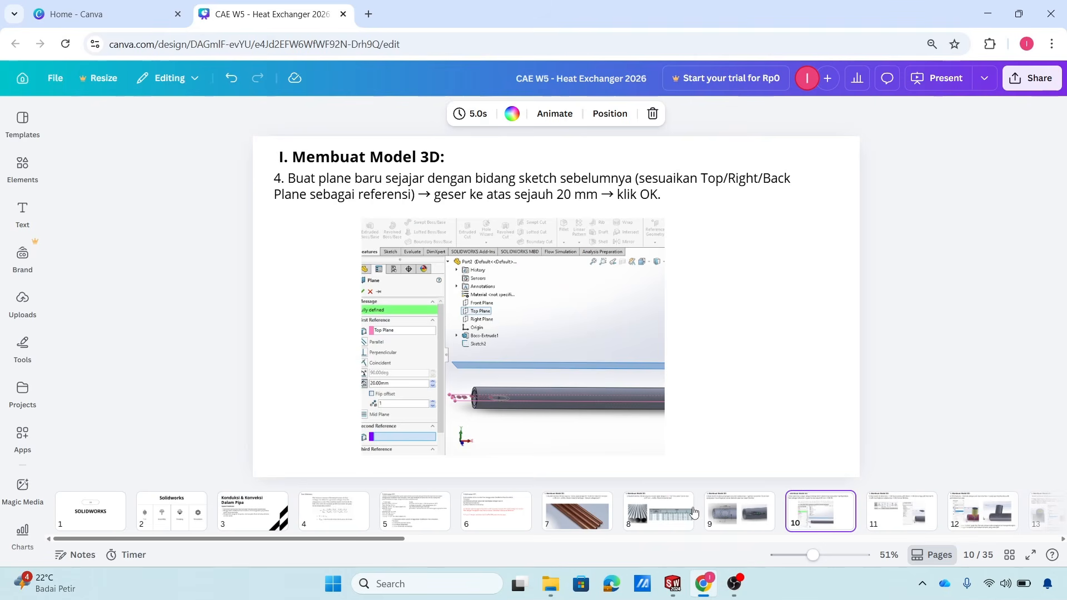
click(675, 503)
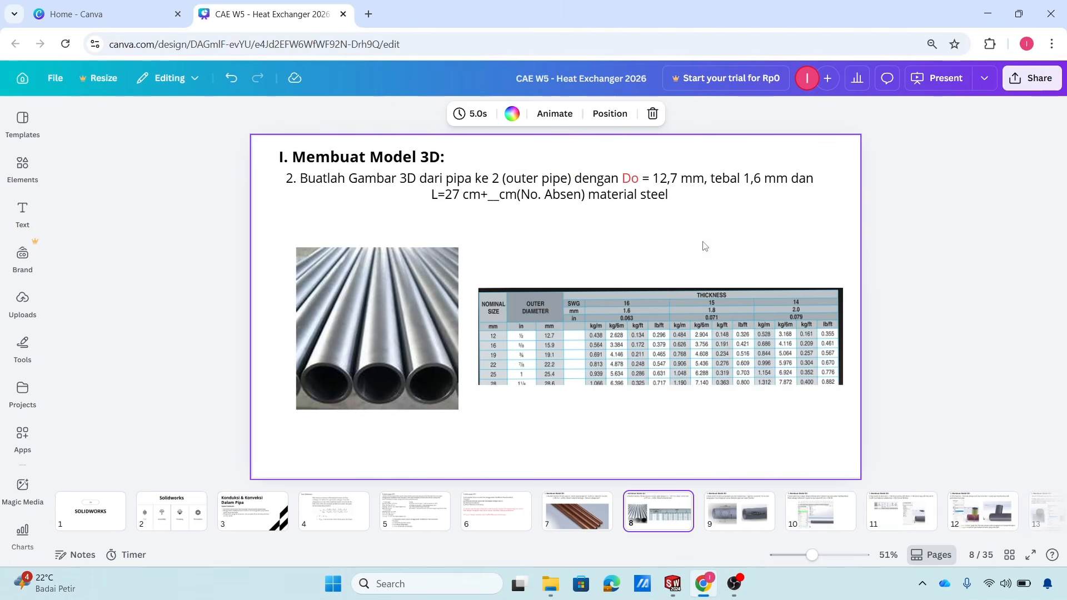
click(673, 583)
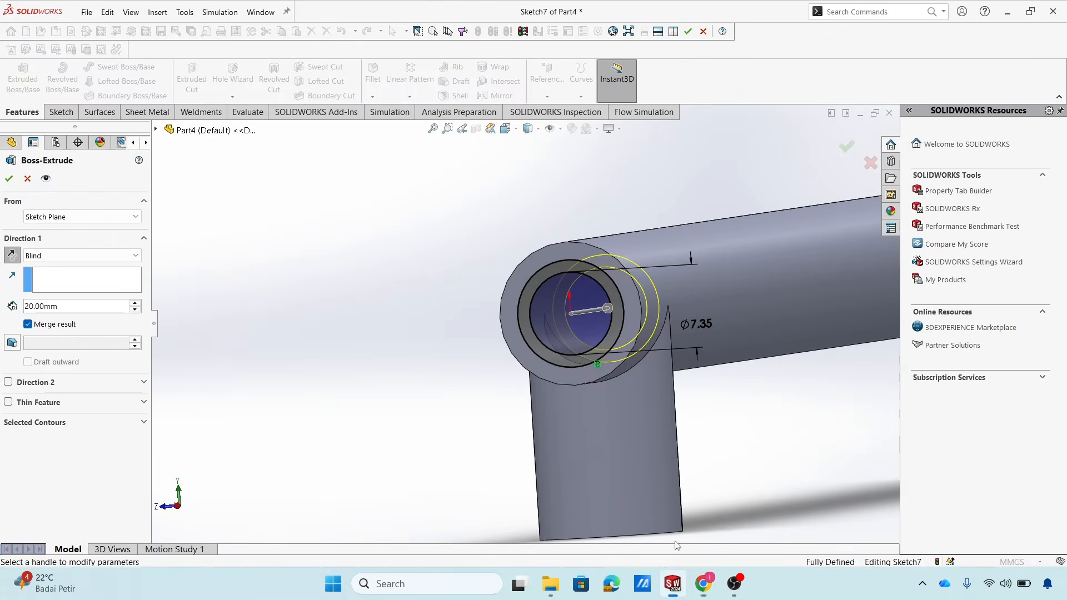
Set the ring's extrusion depth to 1.6 mm and complete the Boss-Extrude with its result merged.
drag(77, 308, 24, 300)
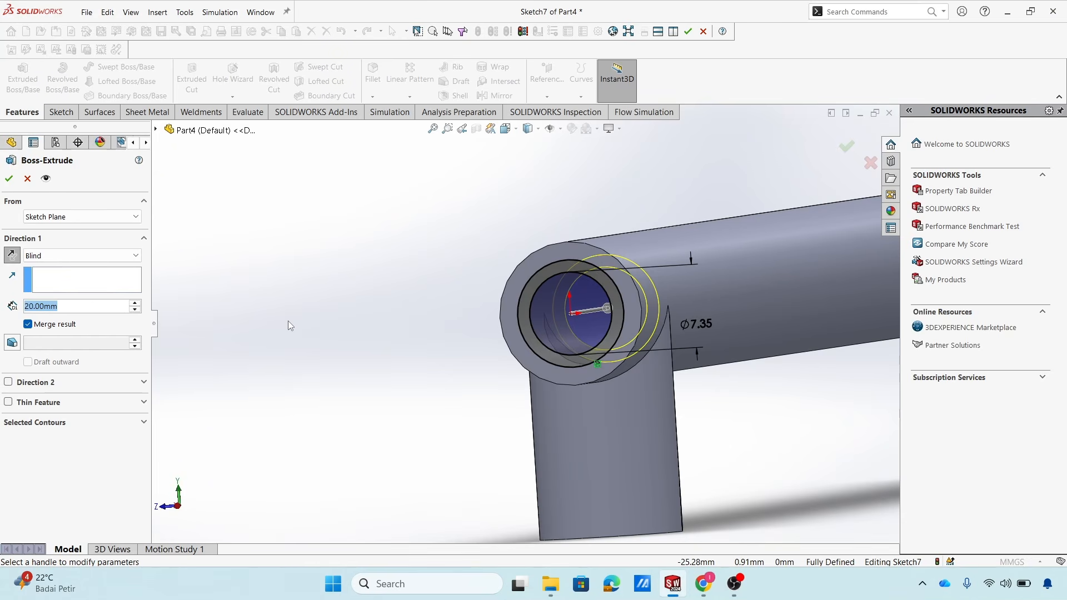
text(1.6)
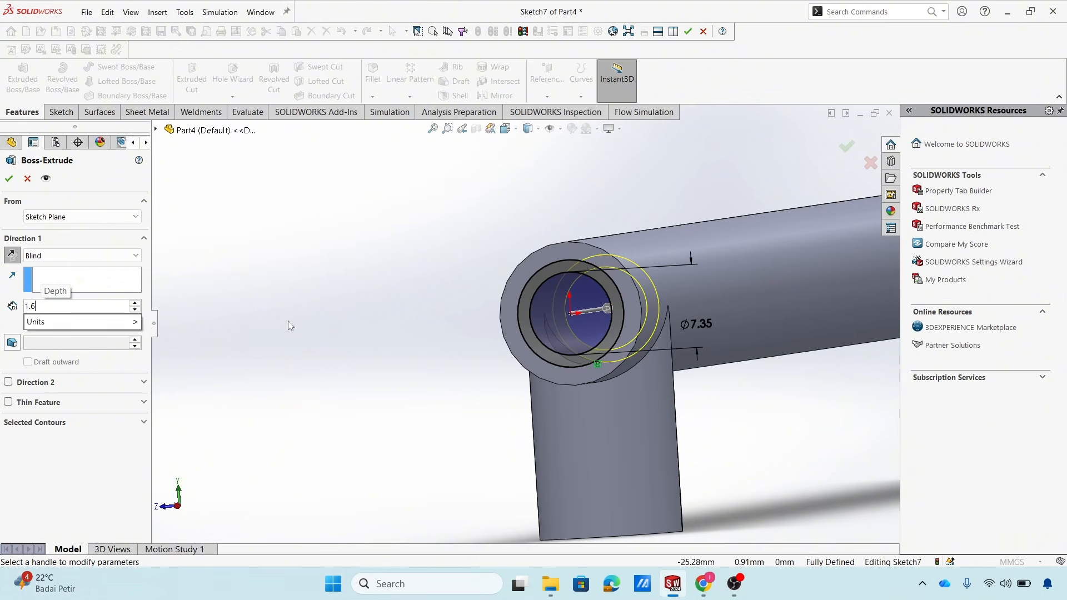
key(Return)
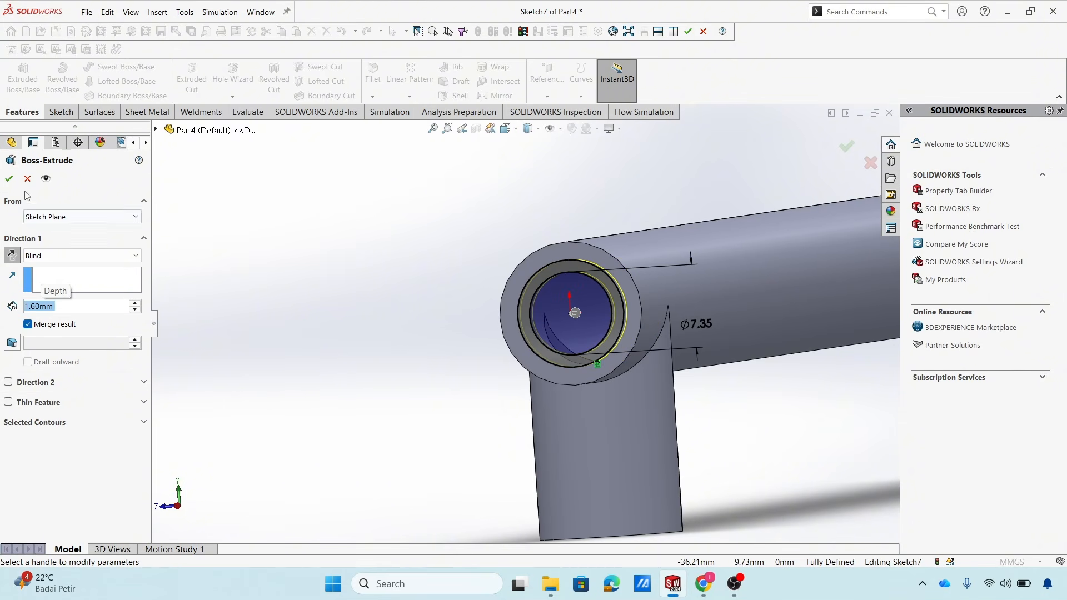
click(9, 179)
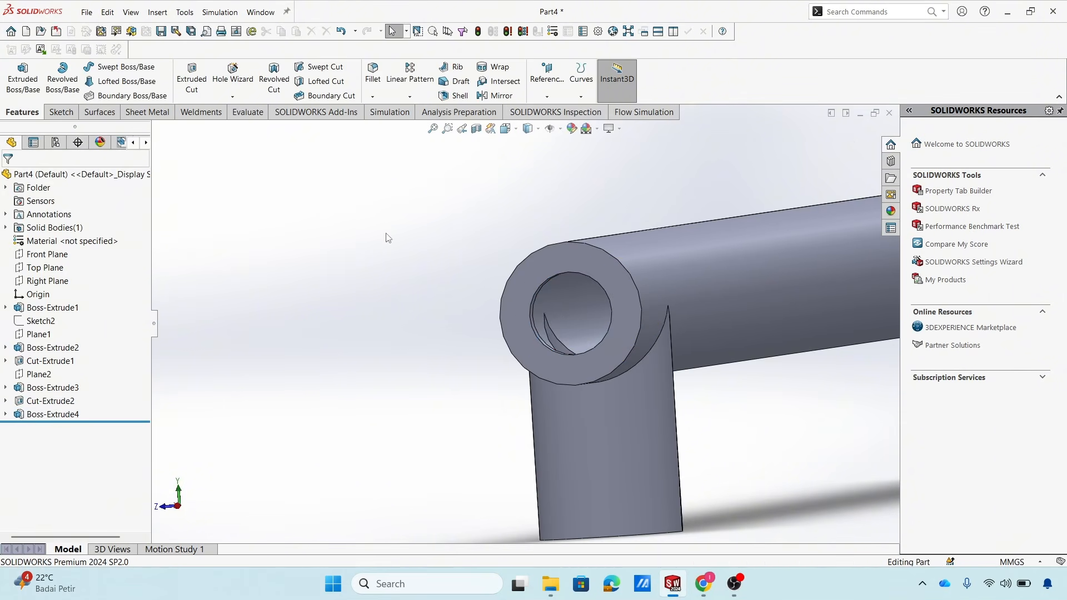
Apply a planar section view through the Front Plane with zero offset to cut the pipe open lengthwise.
middle_drag(466, 242, 433, 248)
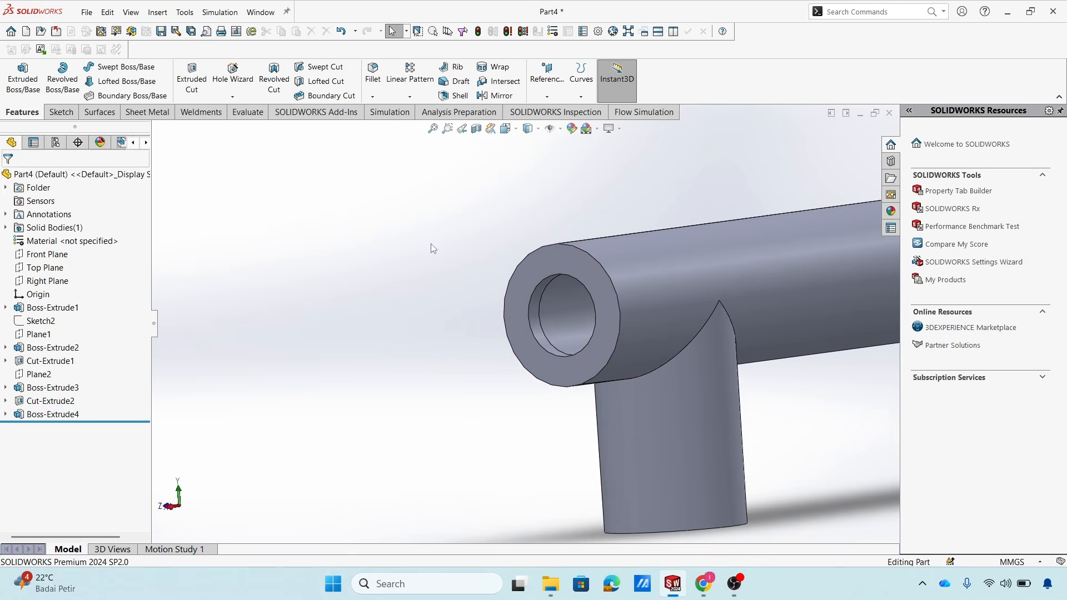
click(476, 129)
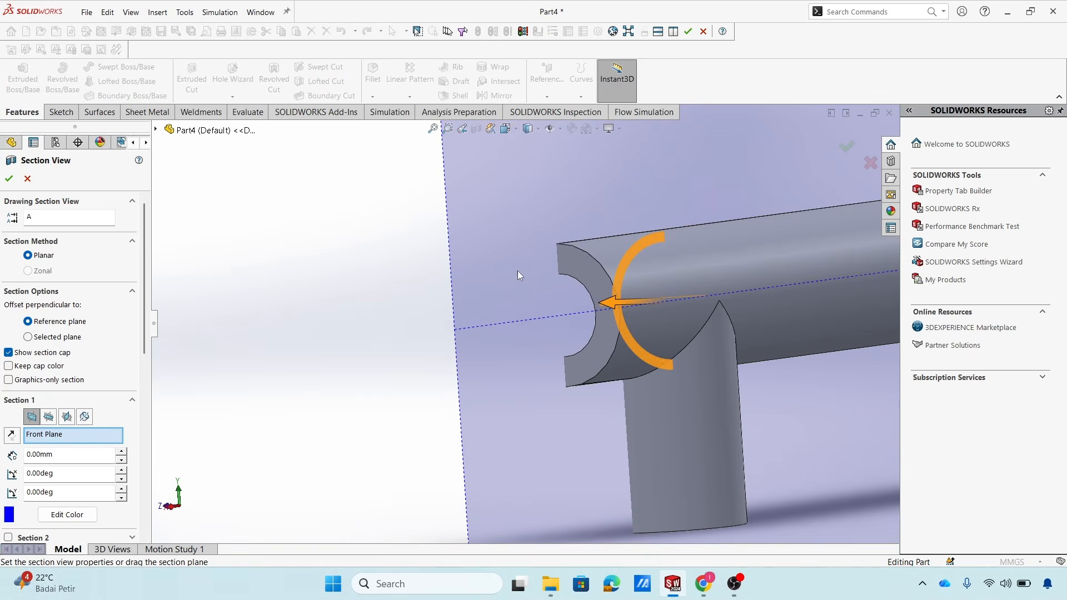
middle_drag(488, 325, 706, 317)
scroll(585, 312, up, 8)
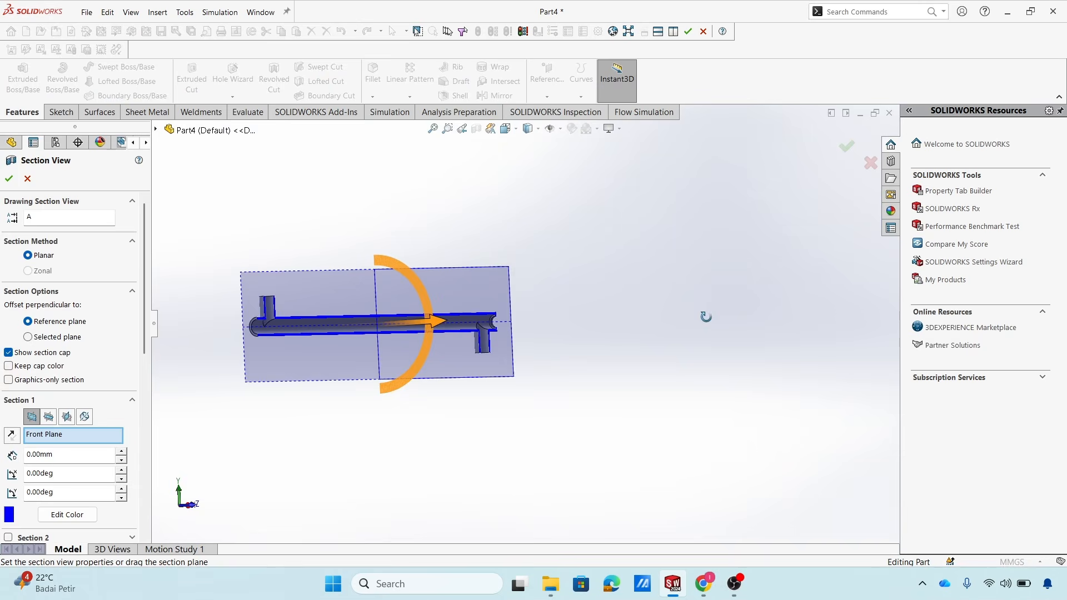
click(9, 179)
Examine the sectioned pipe, comparing the new inner ring beside the lower branch with the open end beside the upper branch.
scroll(522, 354, down, 10)
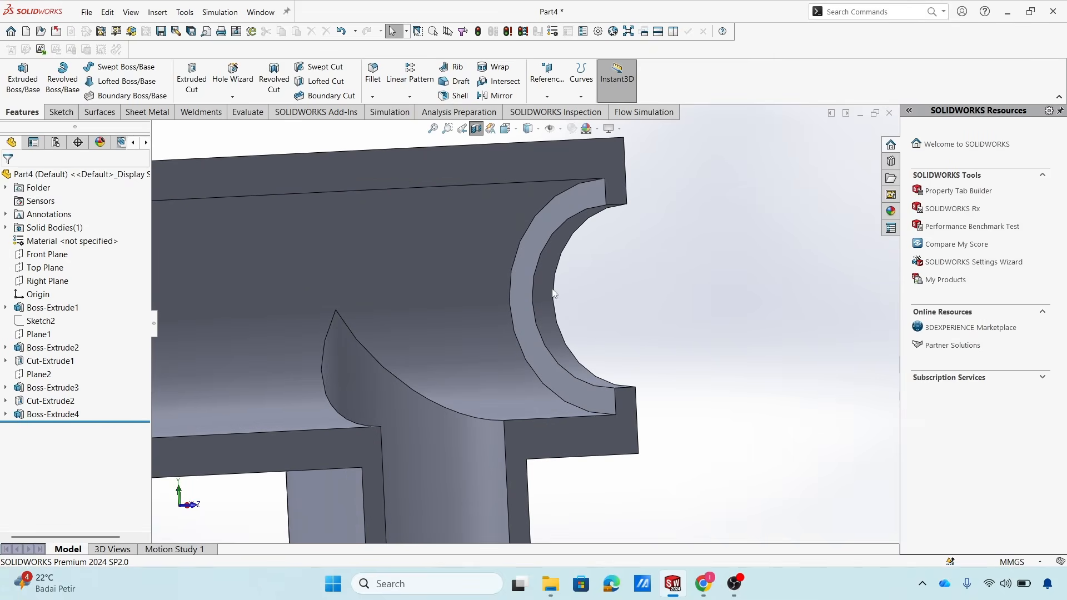
middle_drag(595, 288, 600, 323)
click(734, 584)
click(734, 584)
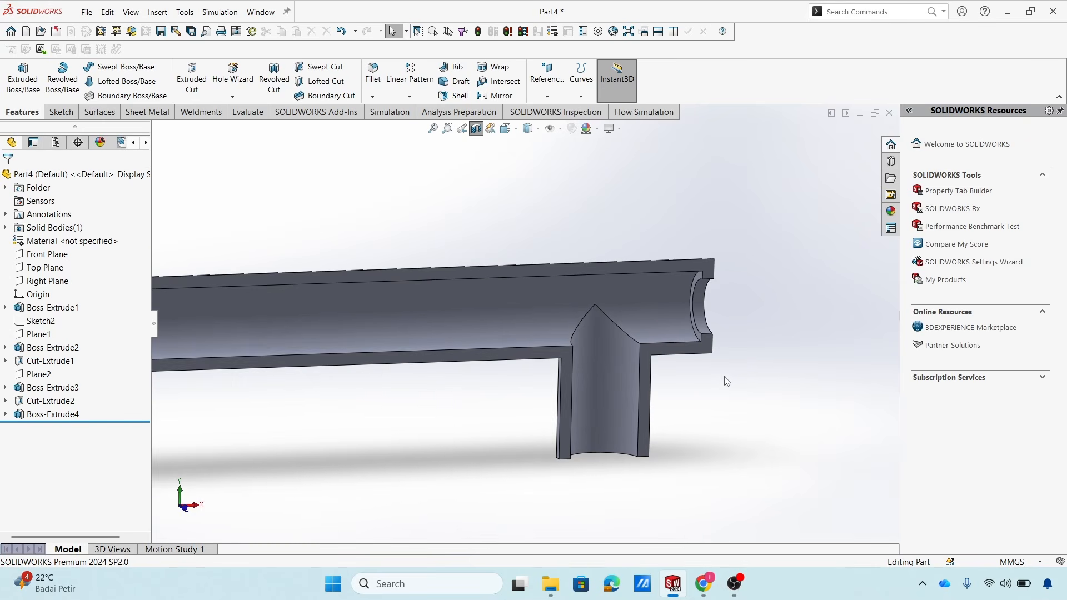
middle_drag(728, 382, 745, 381)
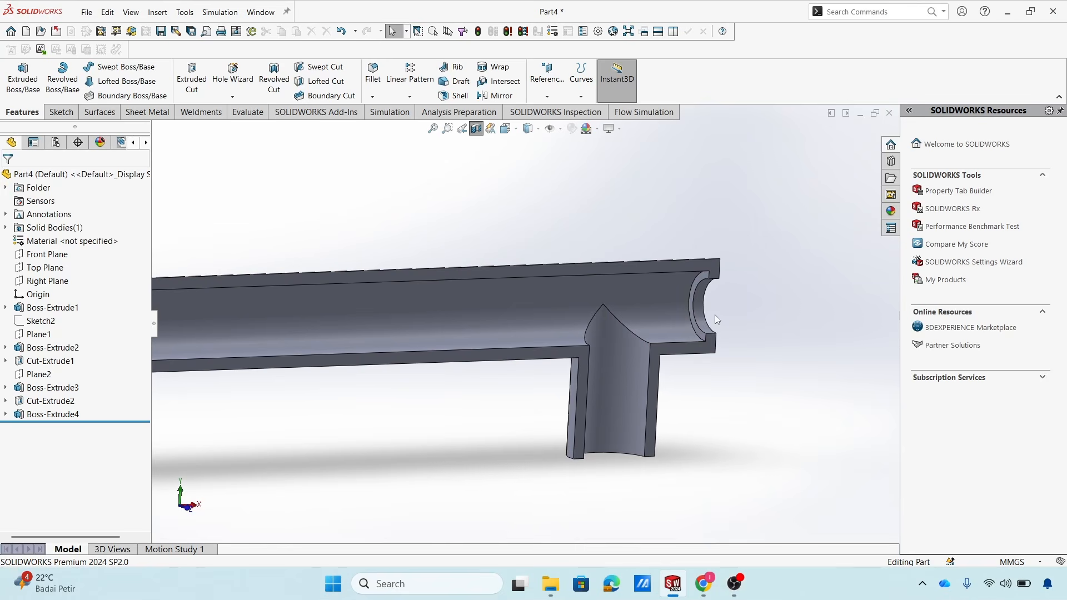
scroll(528, 322, up, 3)
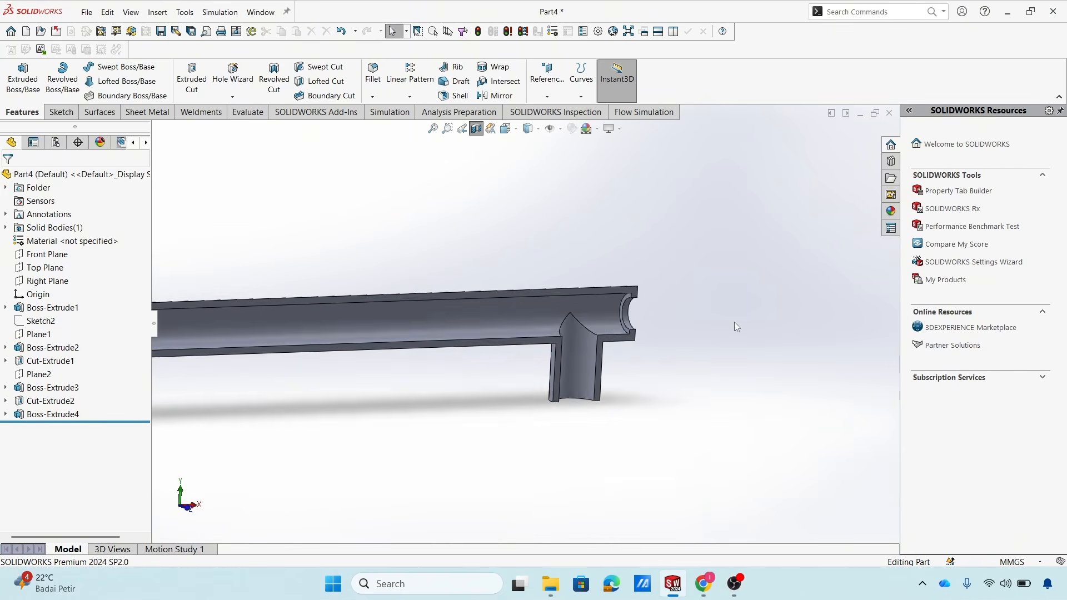
scroll(624, 342, up, 4)
scroll(254, 319, down, 3)
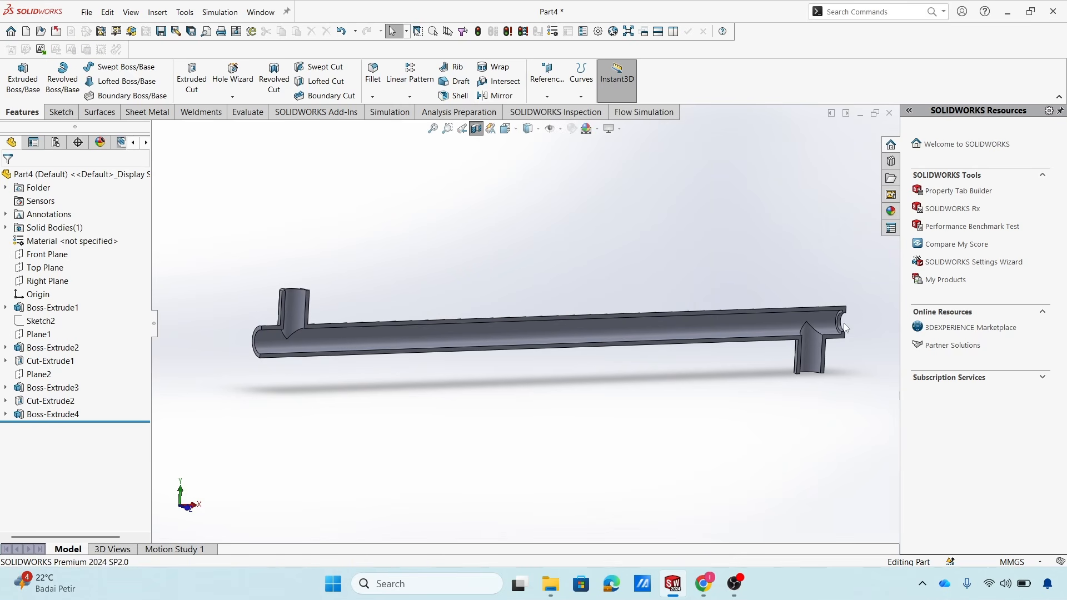
scroll(849, 305, down, 3)
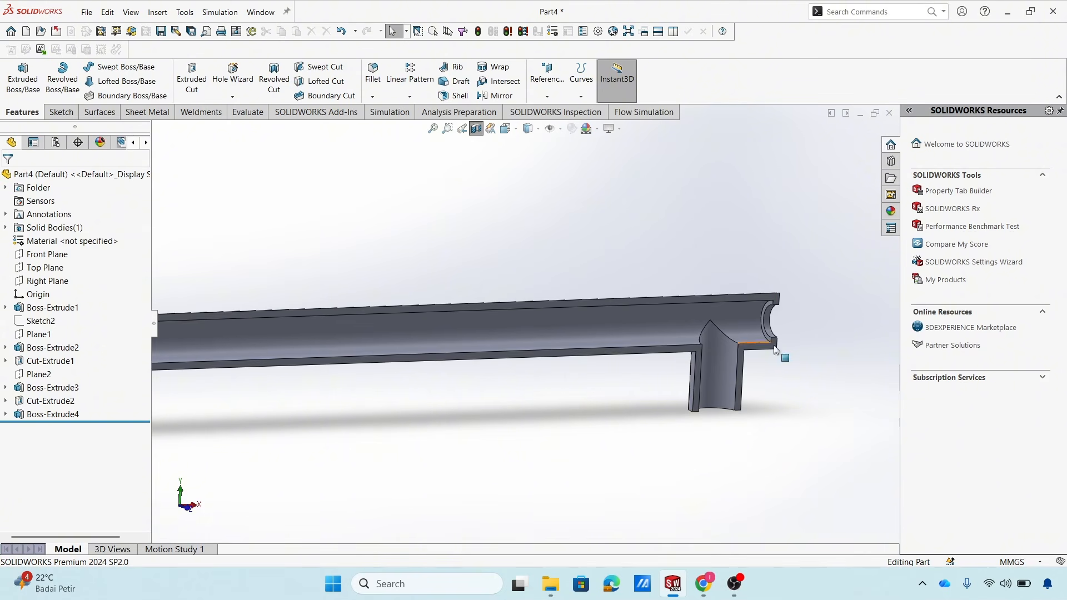
scroll(733, 319, up, 2)
scroll(732, 319, up, 2)
scroll(298, 332, up, 3)
scroll(293, 329, down, 4)
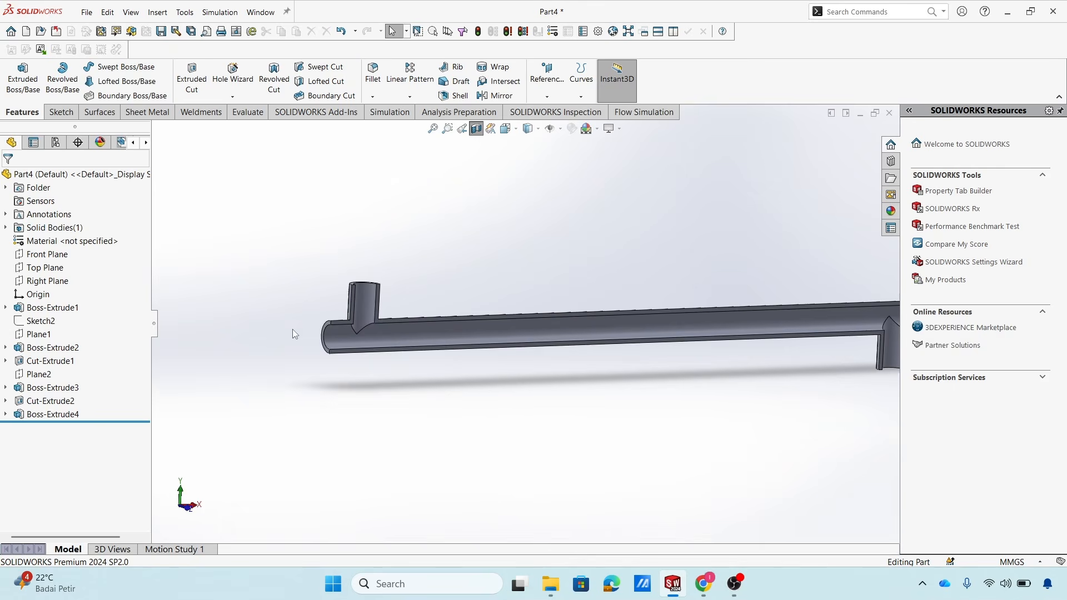
Start a Mirror feature on the sectioned pipe with the Right Plane as the mirror plane.
scroll(711, 326, up, 3)
scroll(713, 331, down, 4)
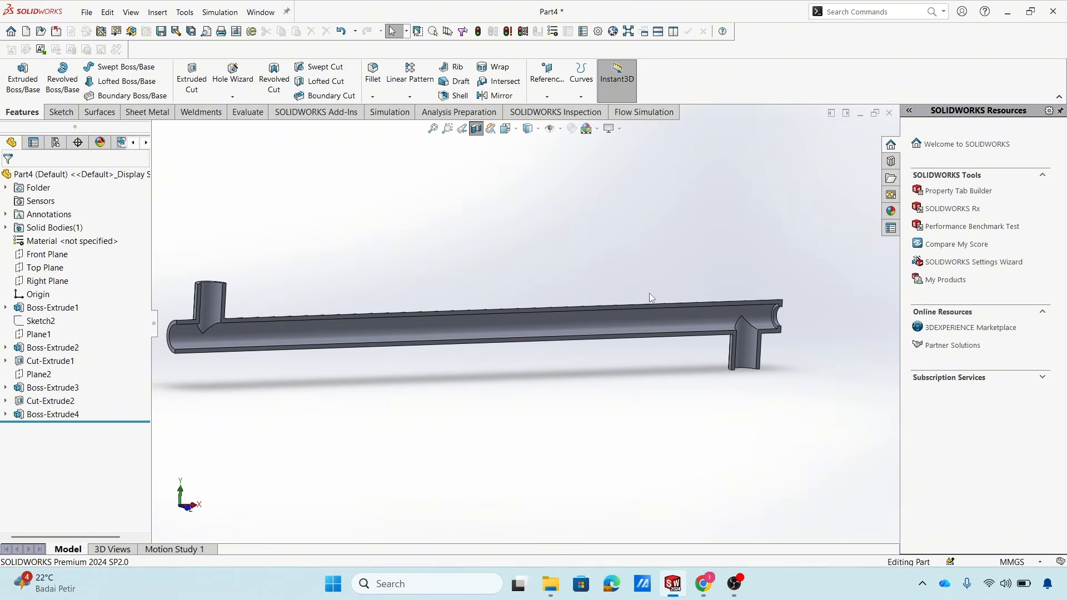
click(497, 96)
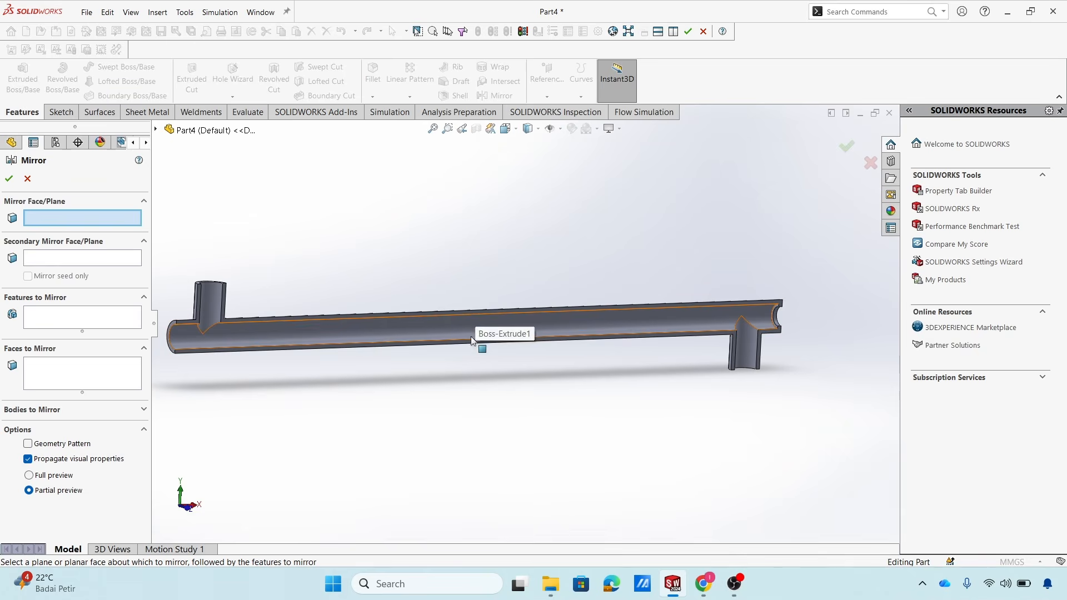
click(157, 130)
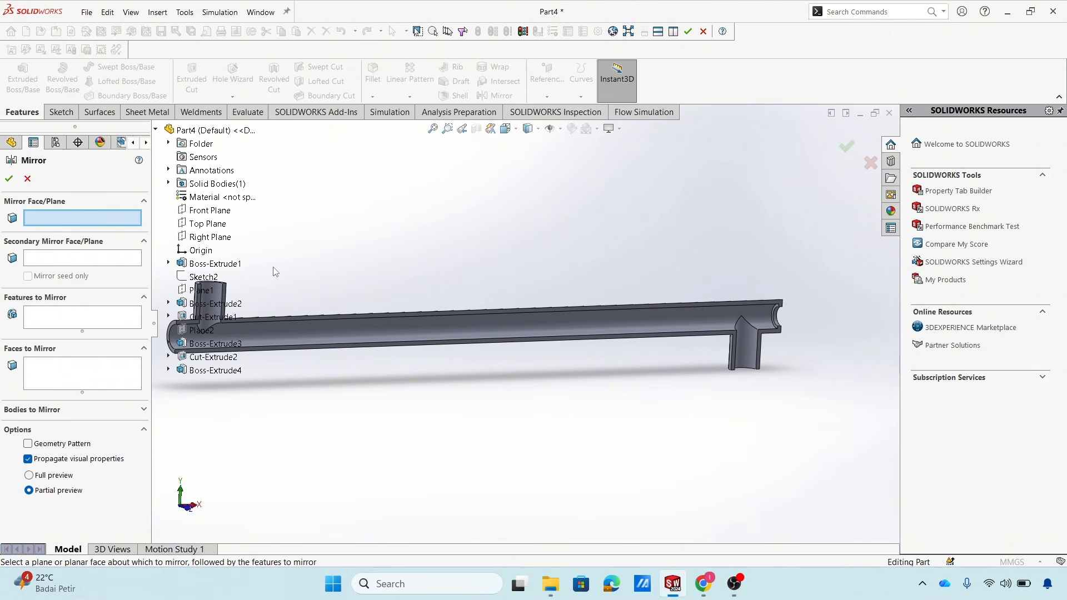
scroll(283, 272, up, 2)
scroll(284, 276, down, 1)
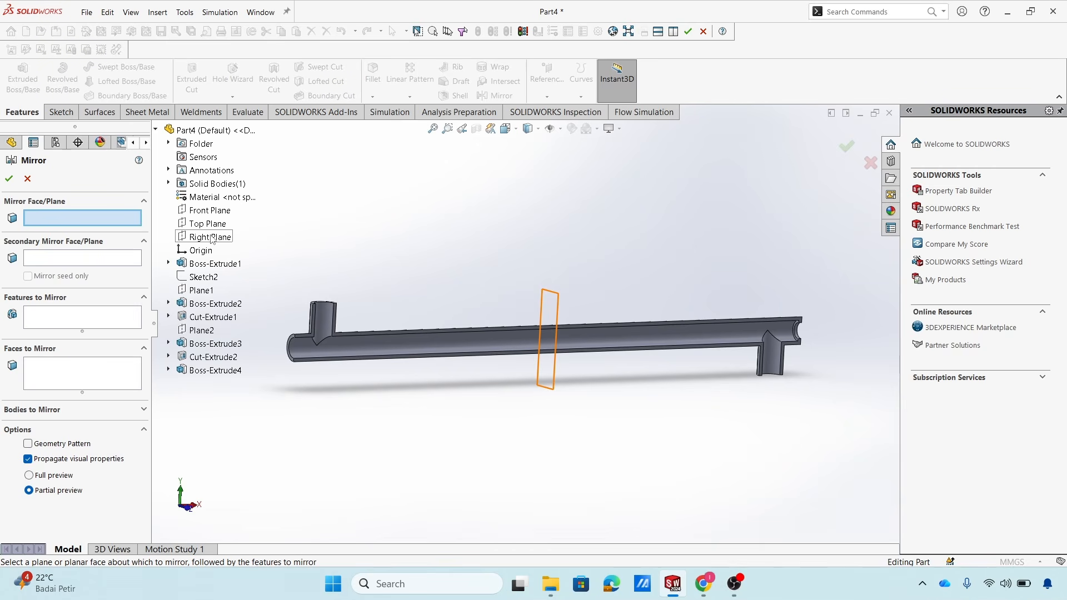
click(212, 238)
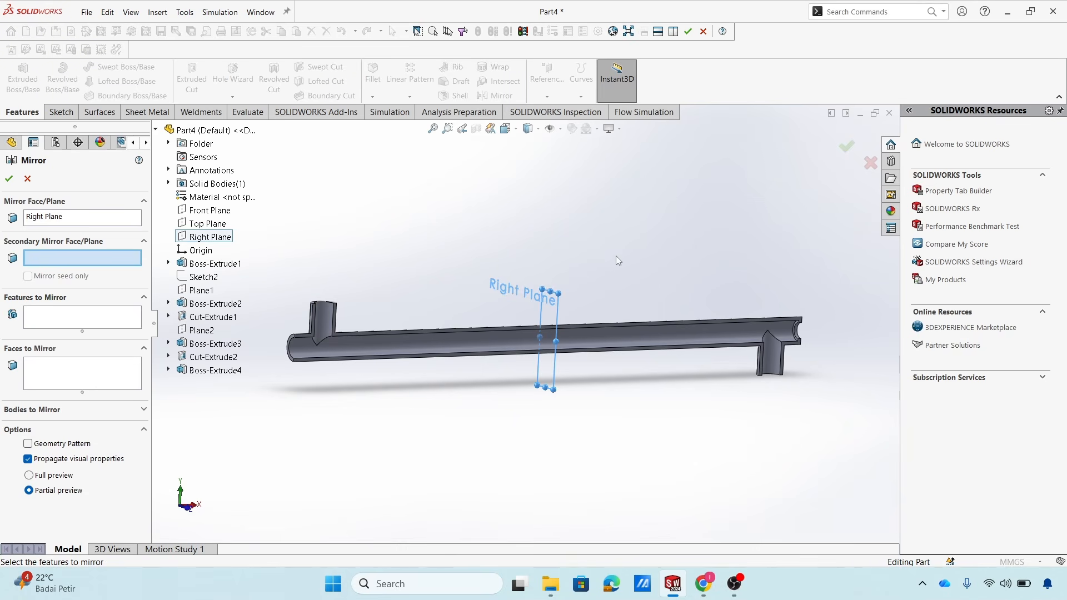
Choose the ring extrusion beside the lower branch as the feature to mirror and check its preview at the pipe's opposite end.
click(59, 317)
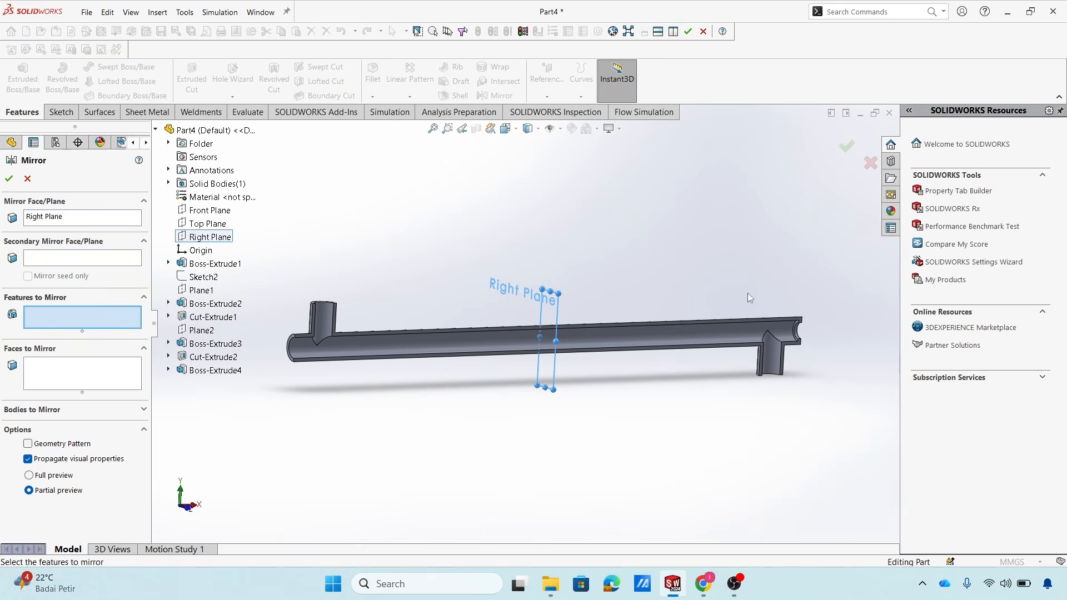
scroll(786, 335, down, 5)
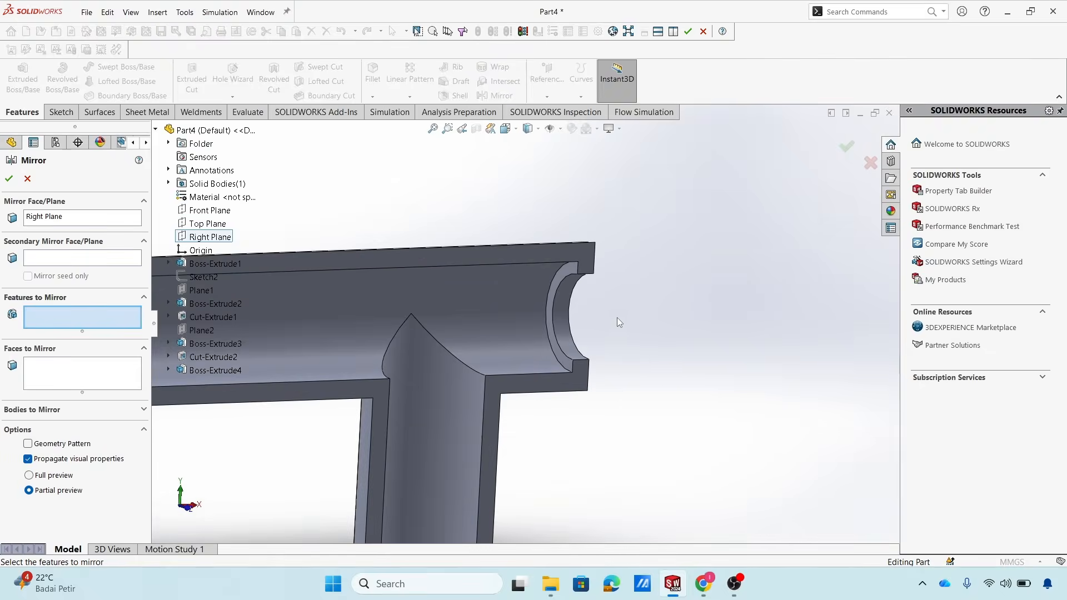
click(543, 304)
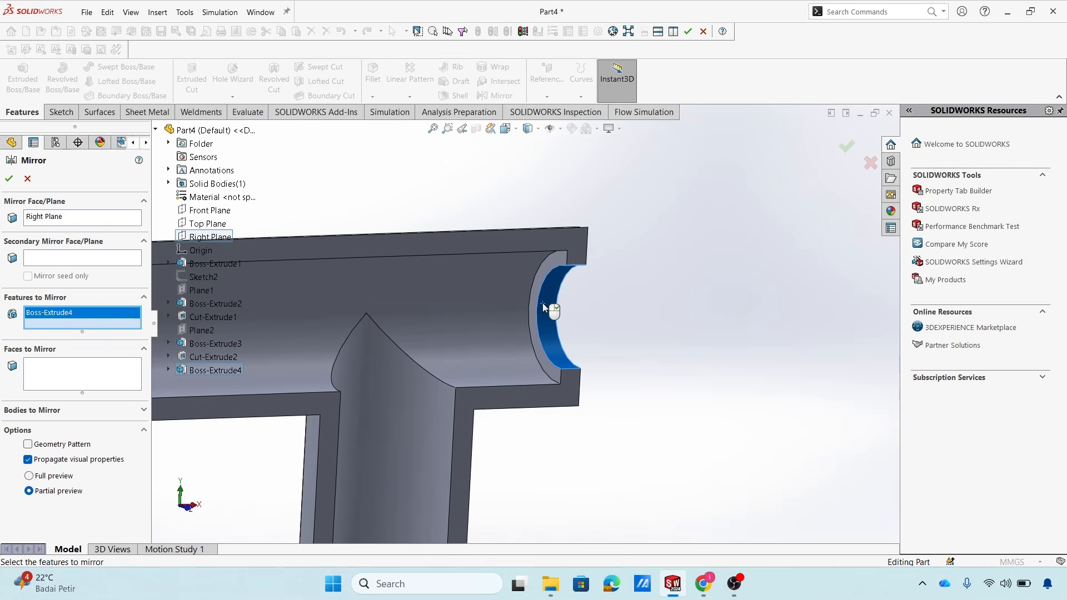
scroll(438, 312, up, 2)
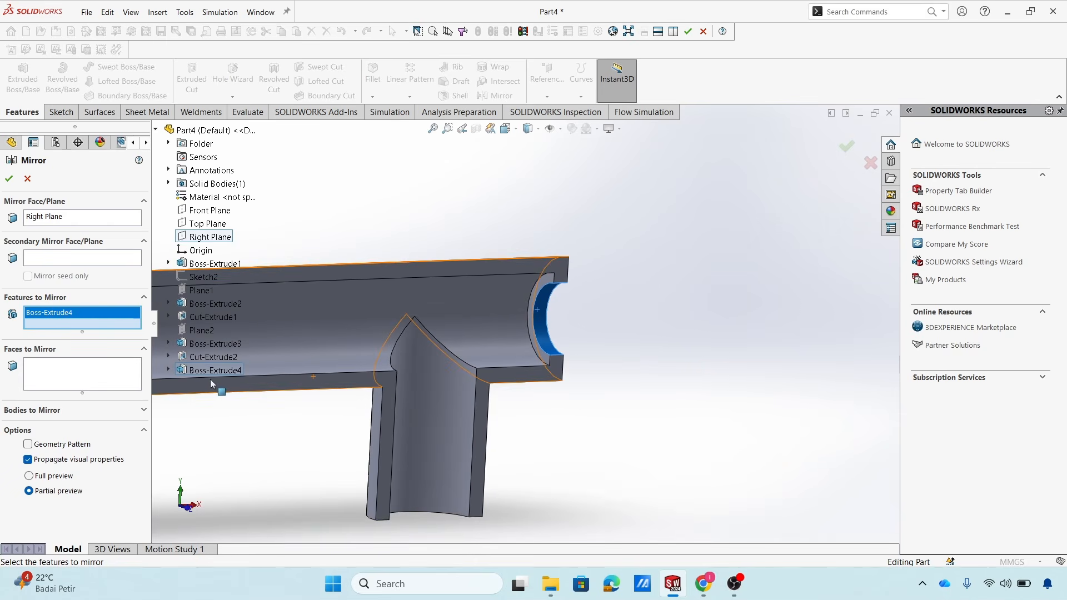
scroll(373, 368, up, 4)
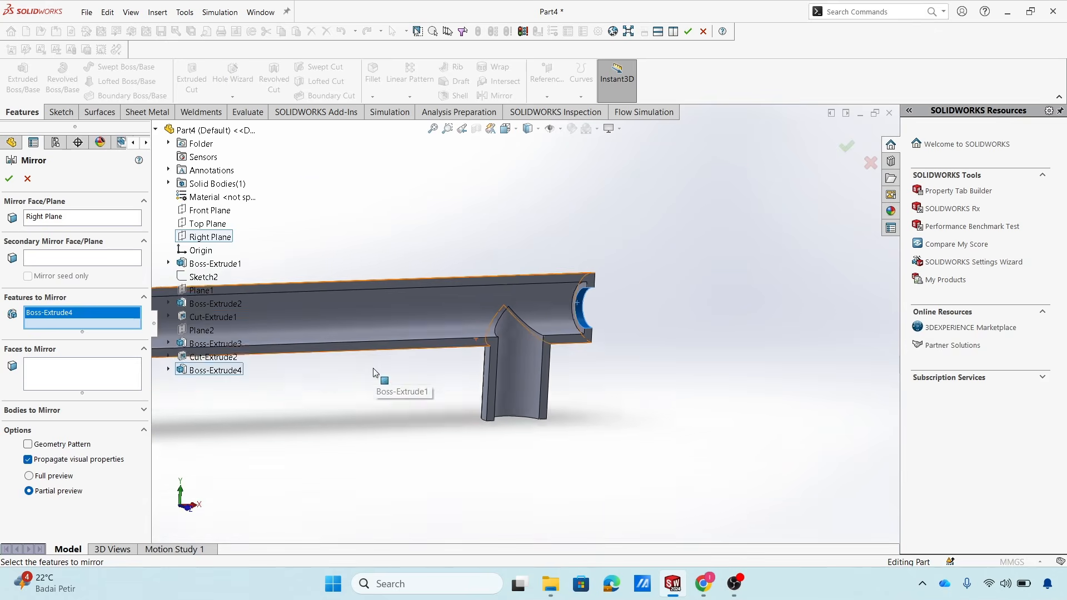
scroll(353, 360, down, 5)
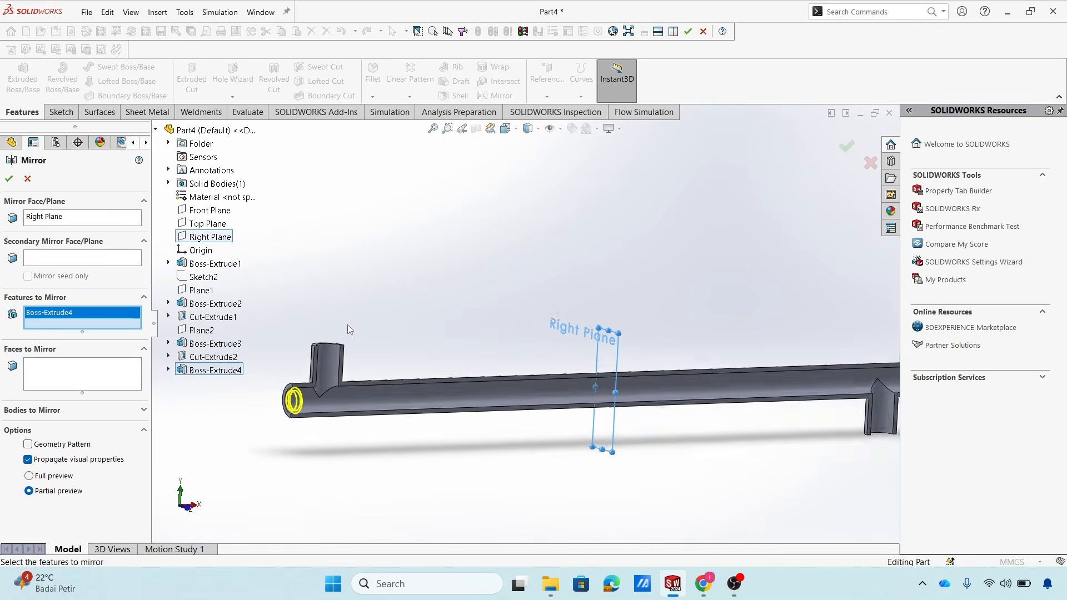
scroll(320, 410, down, 3)
mouse_move(383, 456)
middle_down()
mouse_move(391, 450)
mouse_move(348, 448)
mouse_move(401, 447)
middle_up()
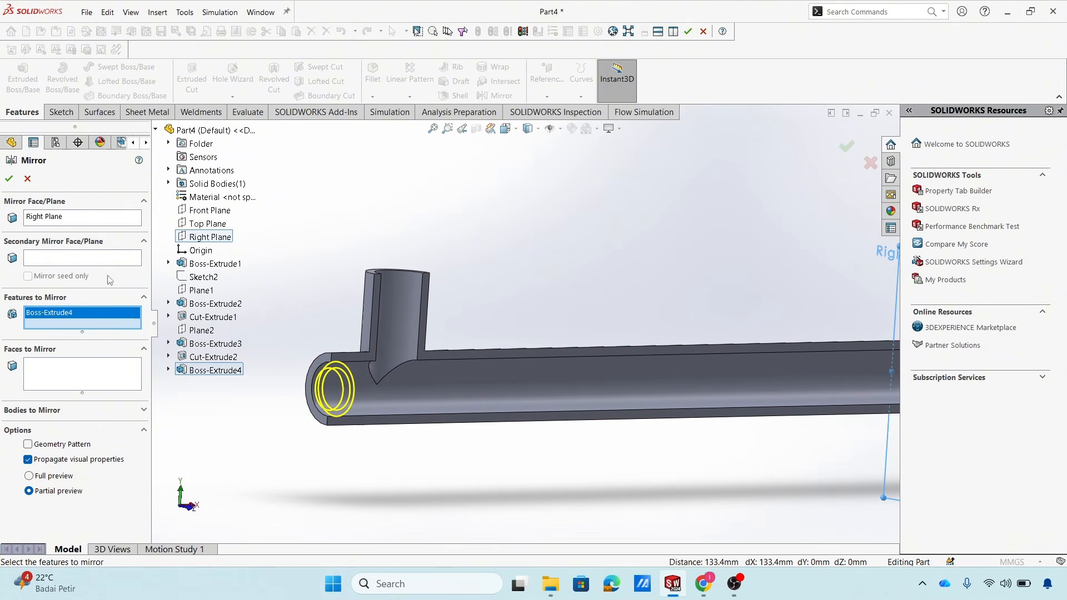
Mirror the Boss-Extrude4 ring at the pipe's end about the Right Plane and turn off the section view.
click(10, 179)
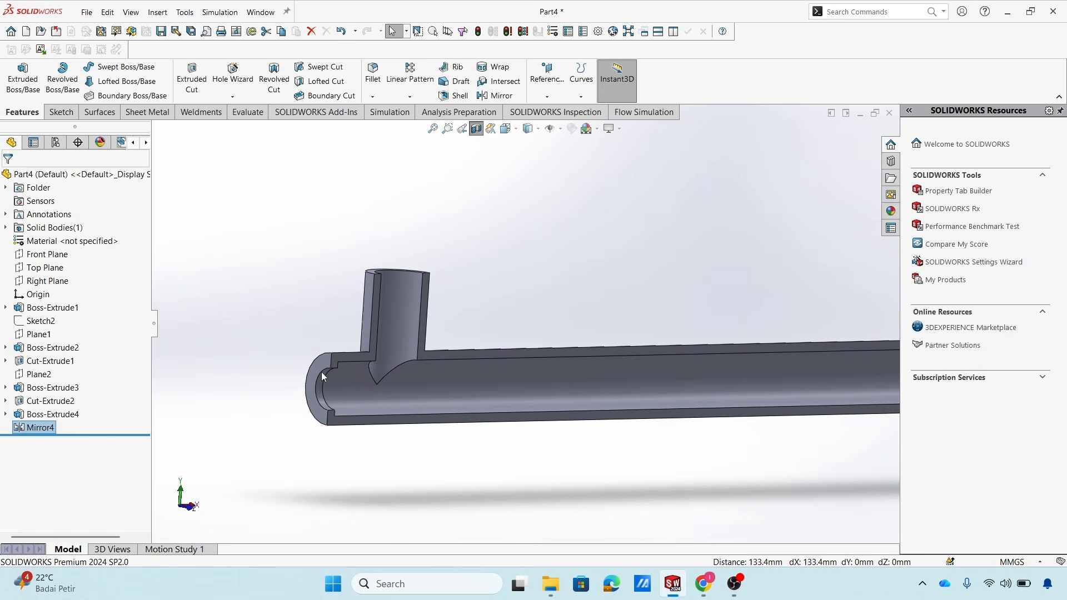
scroll(350, 377, down, 5)
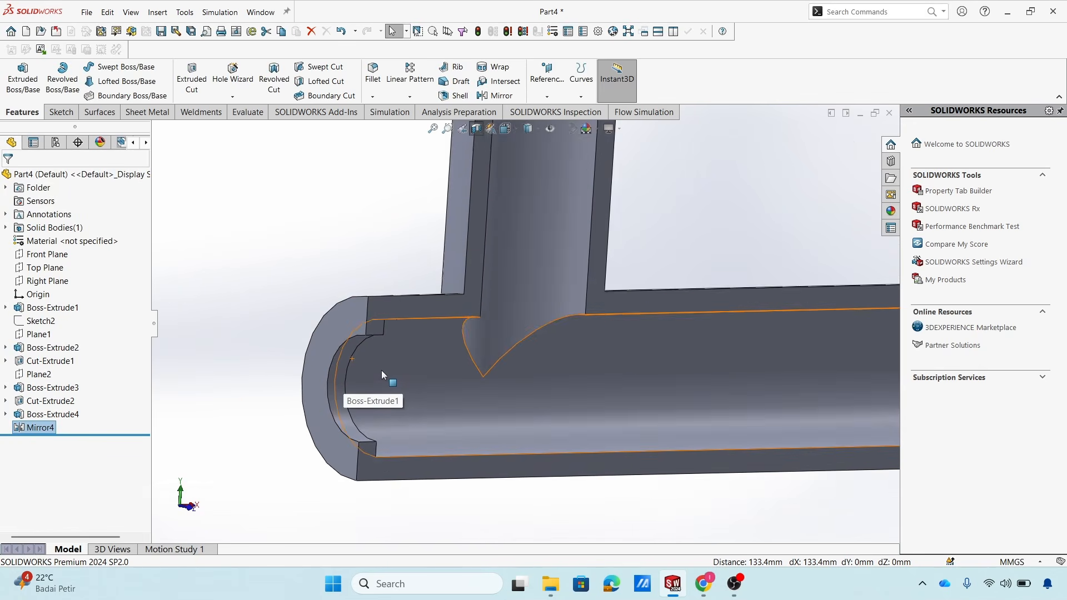
click(246, 251)
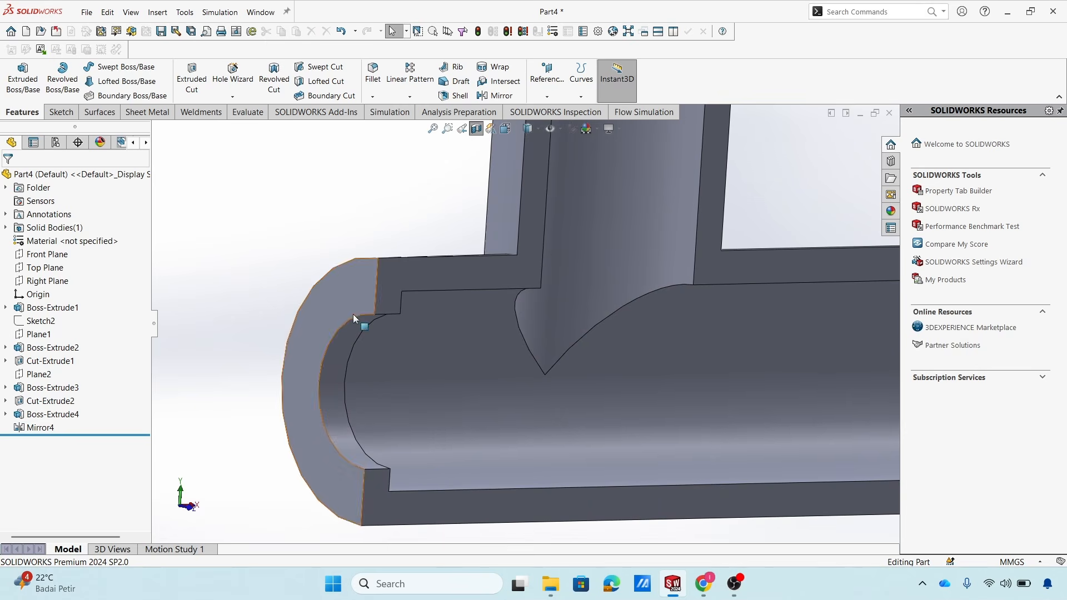
scroll(336, 367, up, 10)
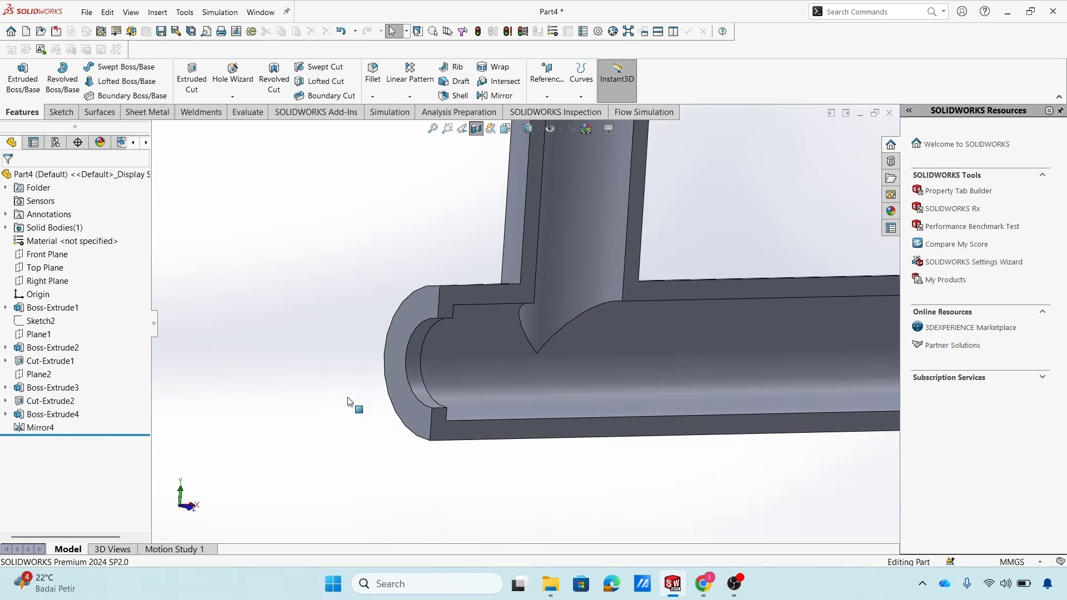
scroll(699, 317, down, 5)
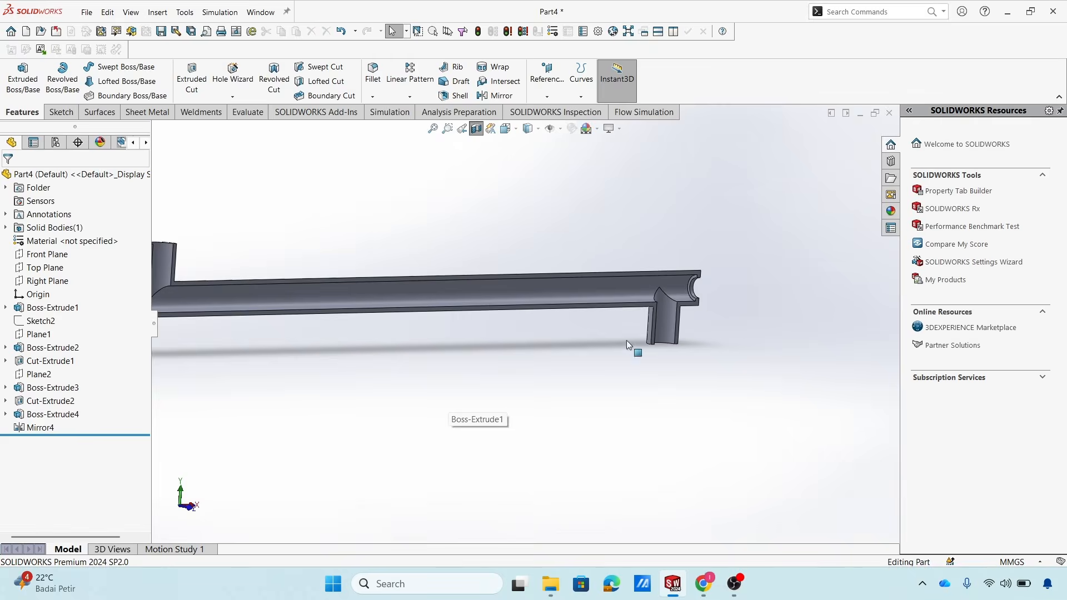
click(479, 135)
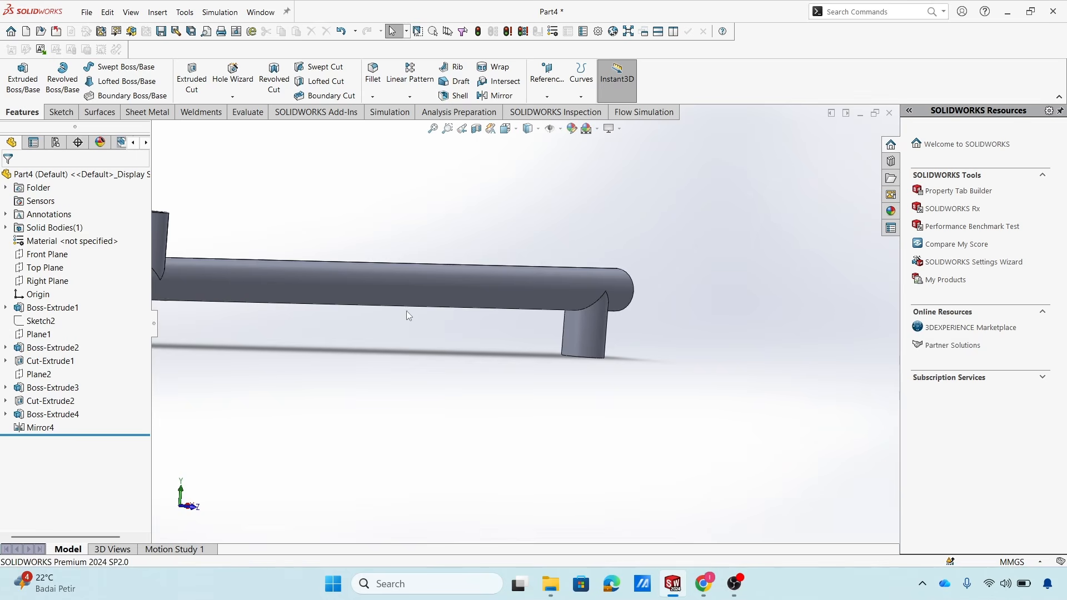
scroll(406, 312, up, 3)
mouse_move(381, 314)
middle_down()
mouse_move(410, 319)
mouse_move(336, 323)
mouse_move(395, 327)
mouse_move(362, 316)
middle_up()
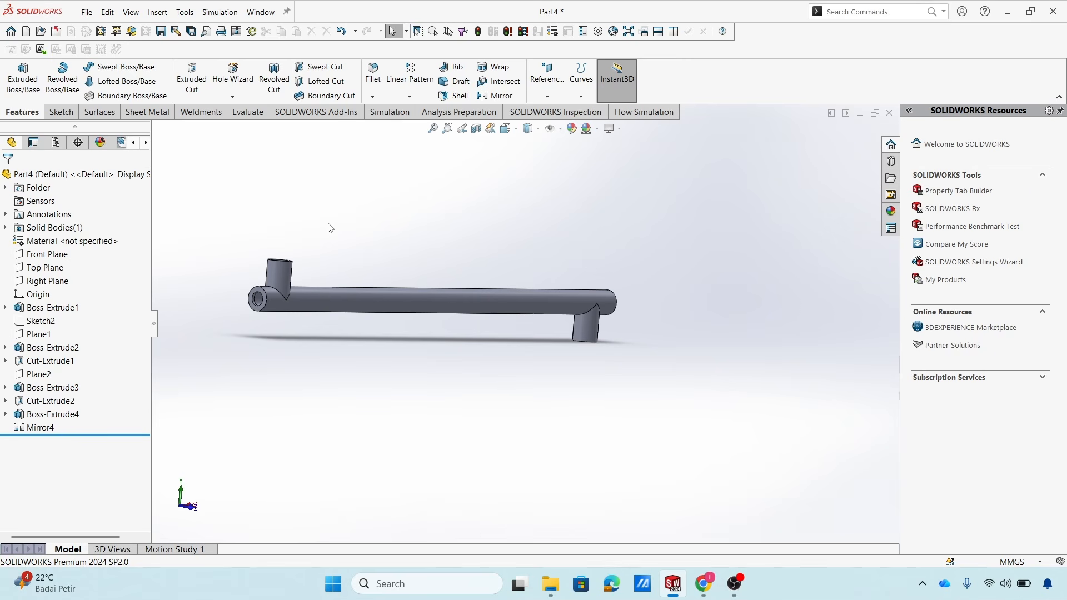
Save the part as Annulus Pipe in the Projek HE 2026 folder.
key(ctrl+s)
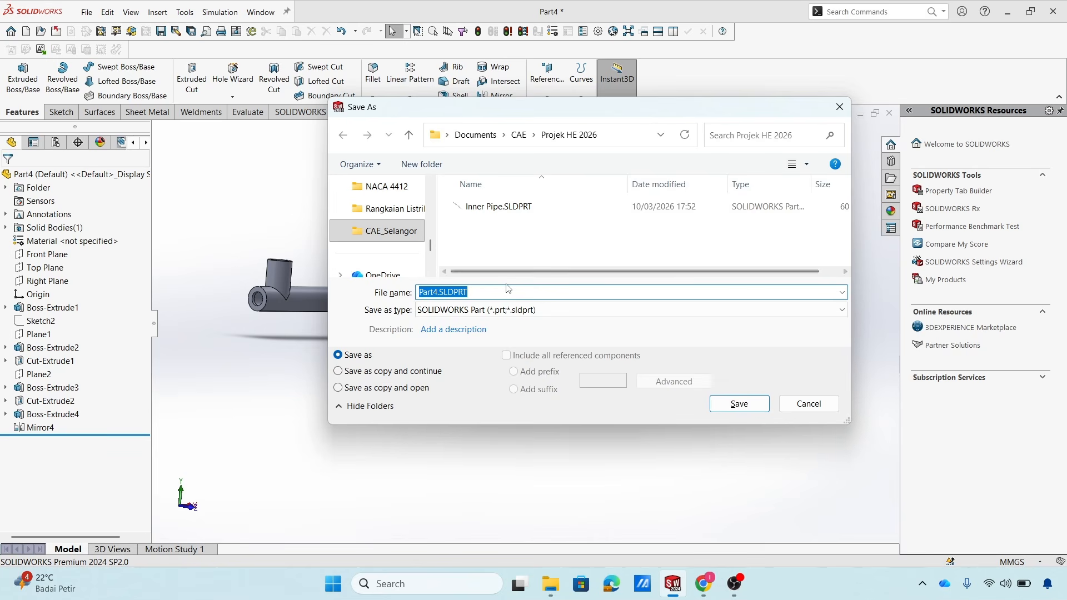
text(Ann)
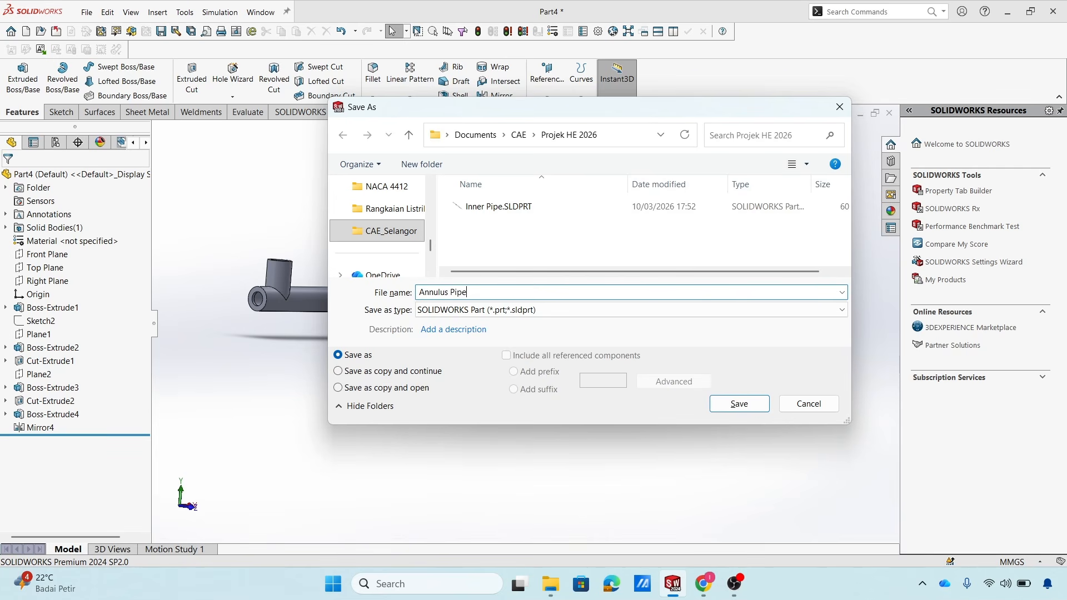
text(ulus Pipe)
key(Return)
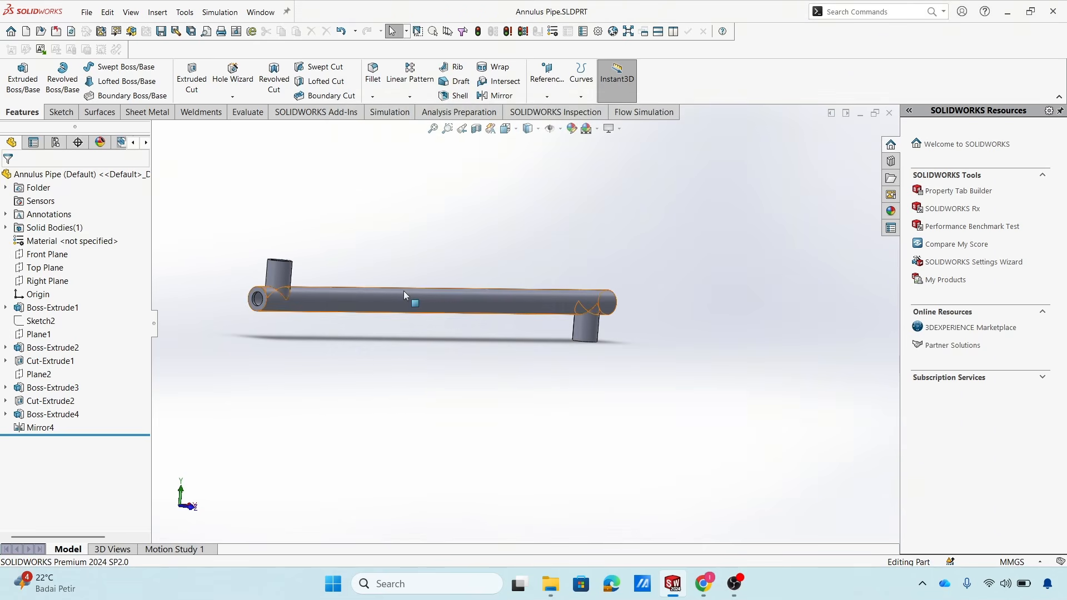
scroll(348, 287, down, 2)
scroll(323, 287, up, 3)
scroll(312, 285, down, 3)
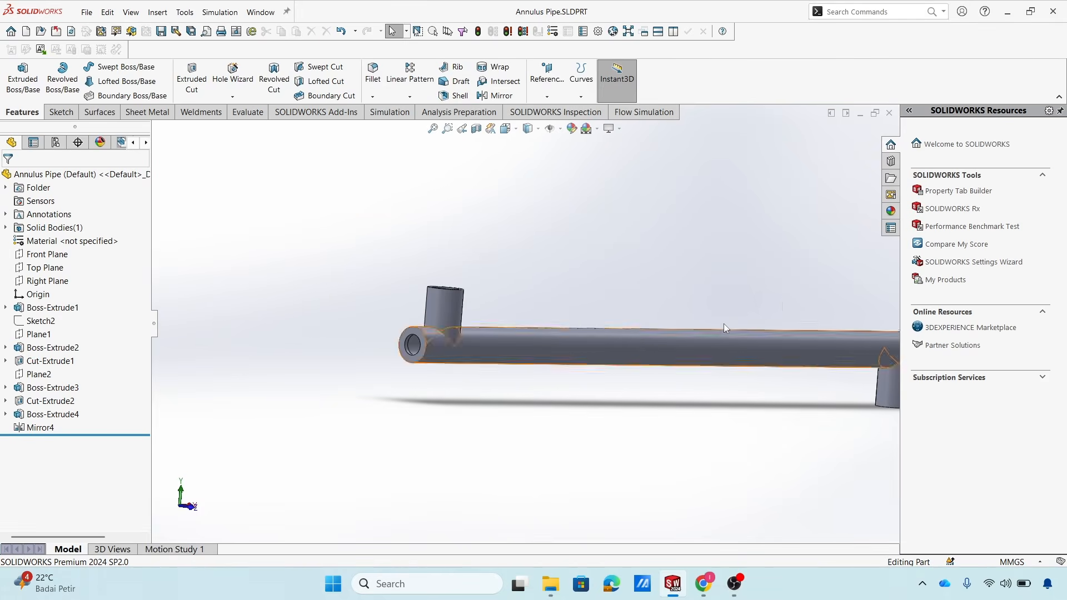
scroll(780, 305, up, 3)
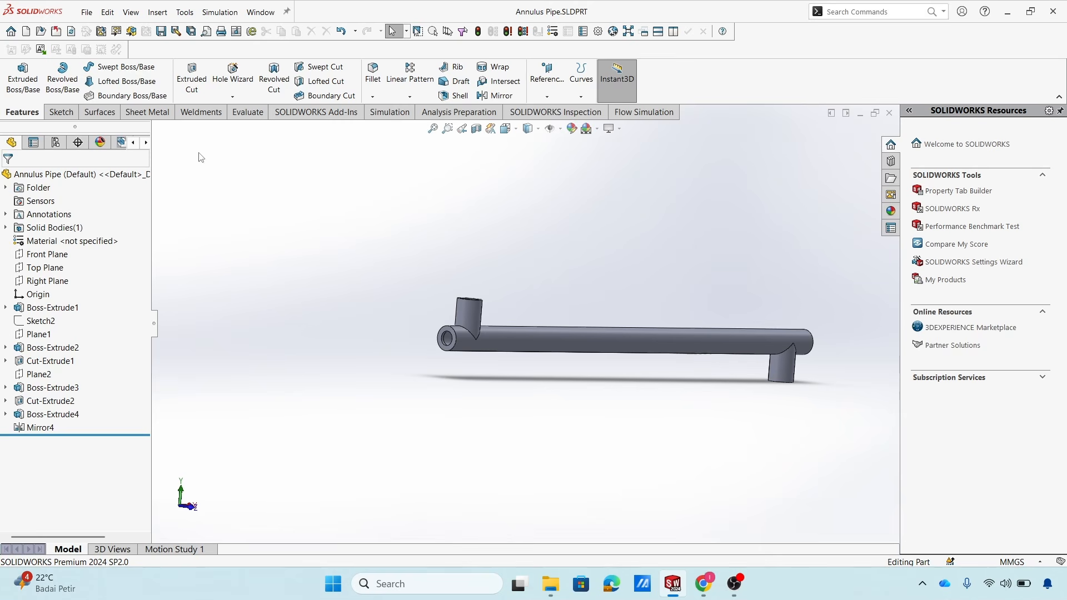
Create a new assembly document and place the Annulus Pipe part in it as the first component.
click(86, 12)
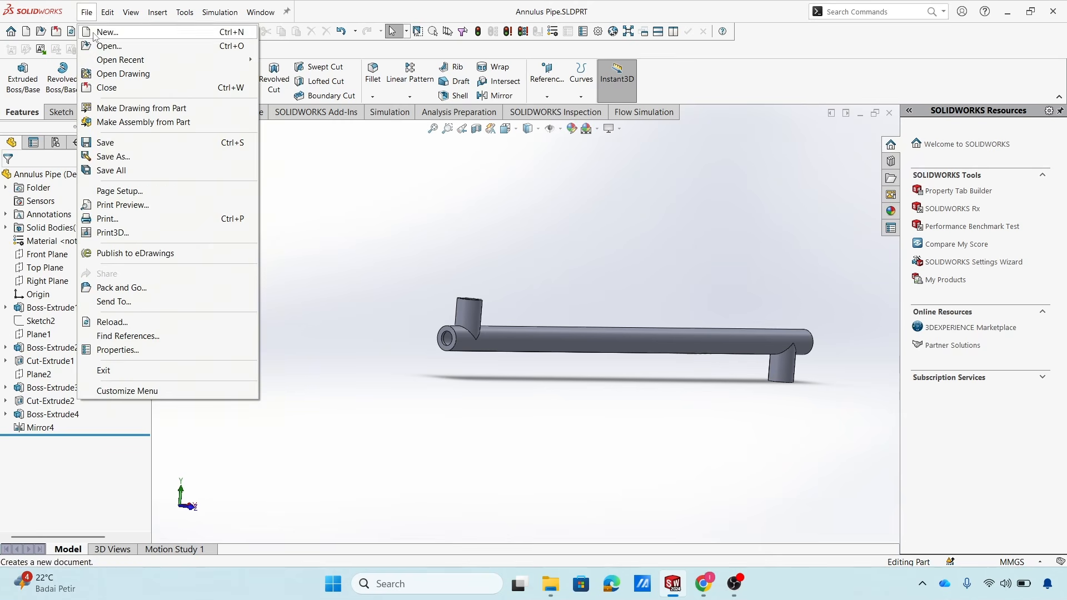
click(102, 31)
click(406, 277)
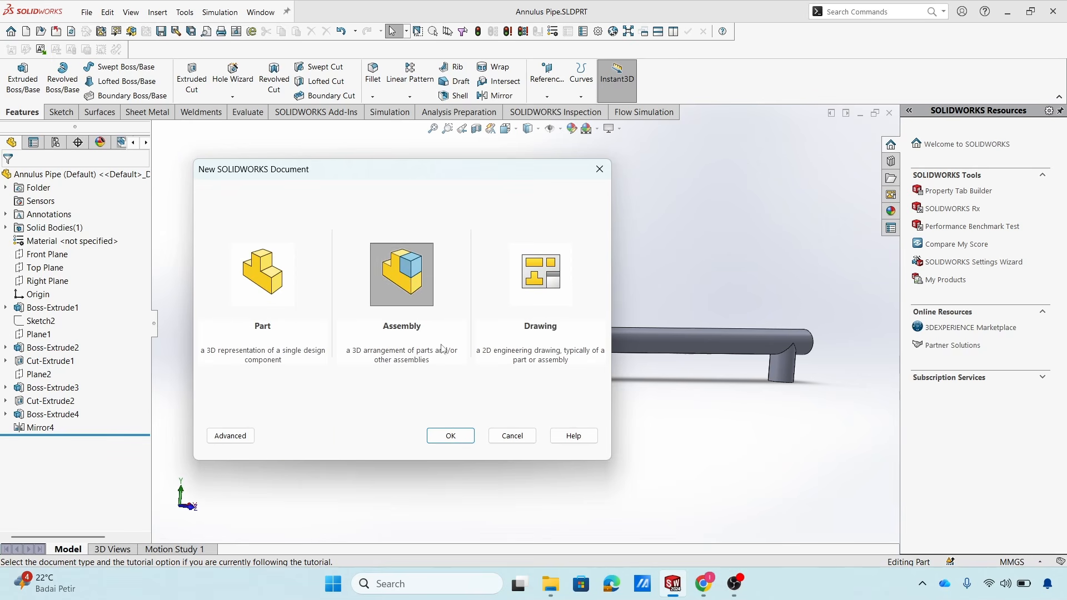
click(454, 435)
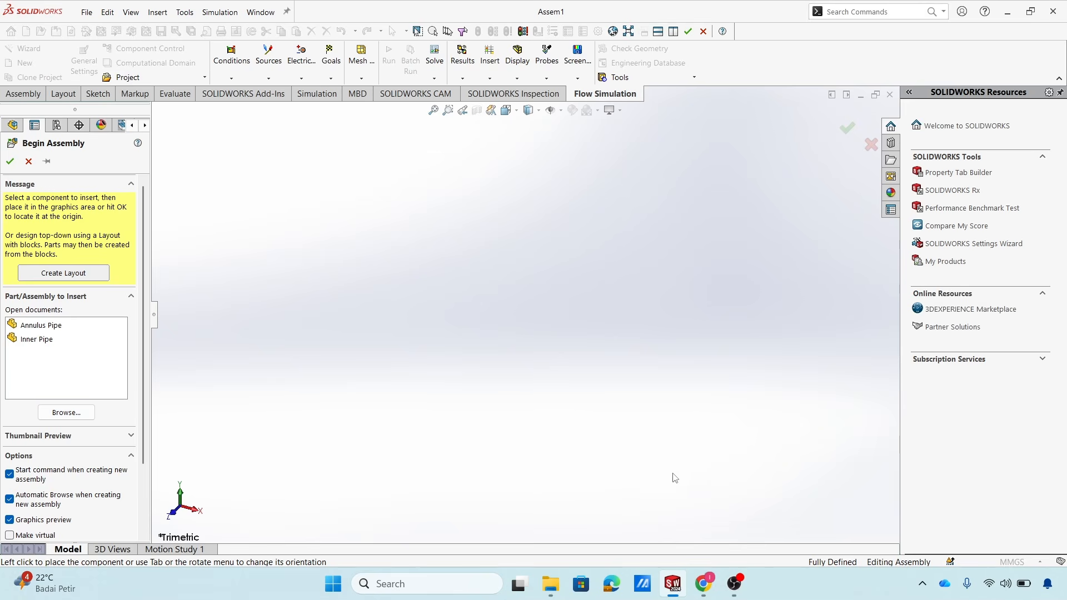
mouse_move(679, 579)
click(47, 325)
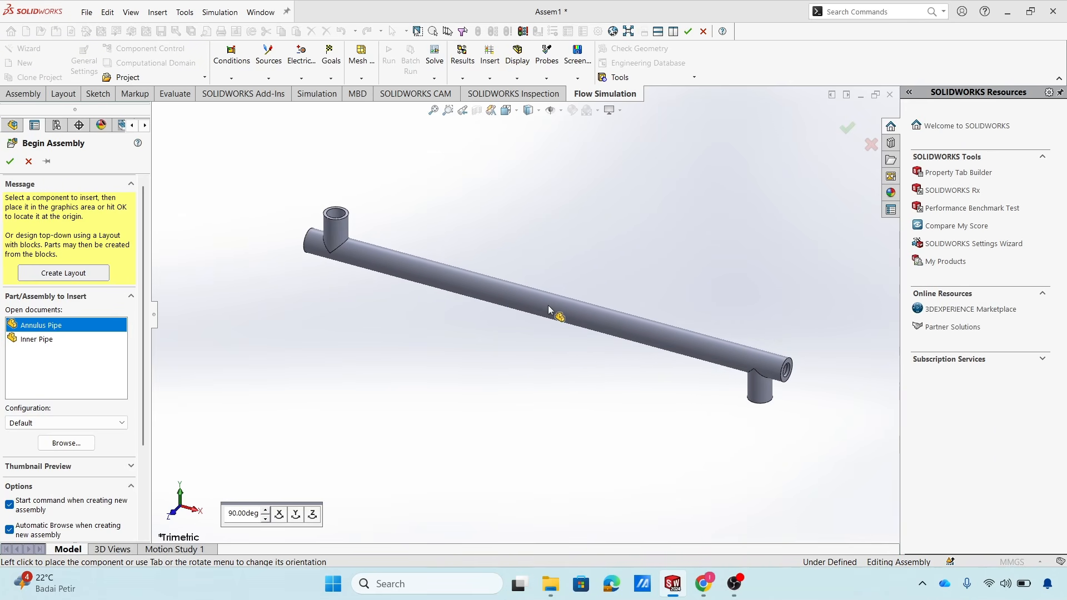
click(549, 305)
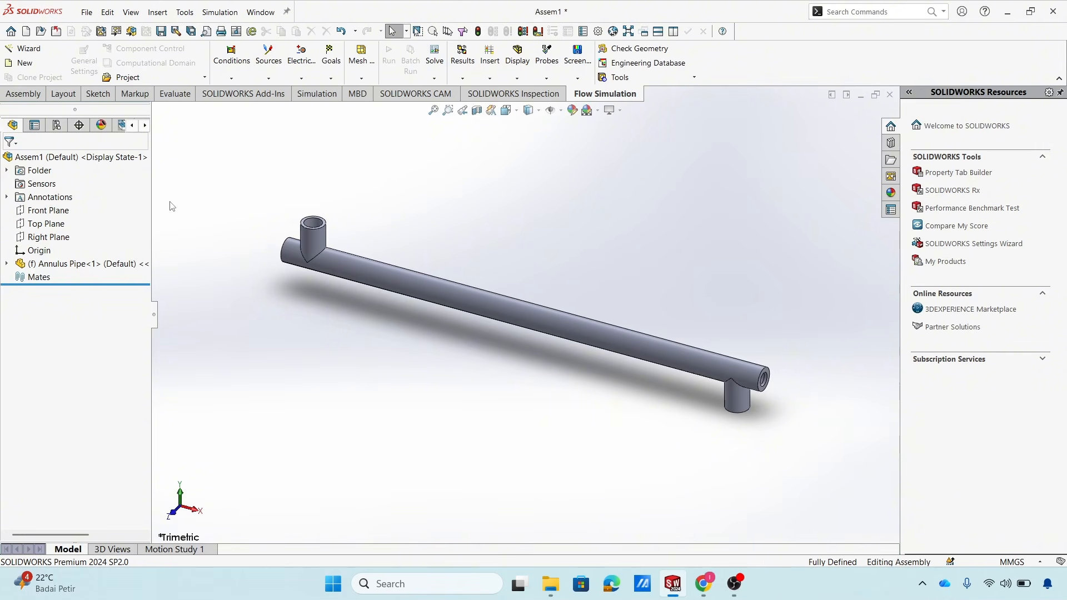
Insert the Inner Pipe part into the assembly and place it above the annulus pipe.
click(39, 97)
click(84, 59)
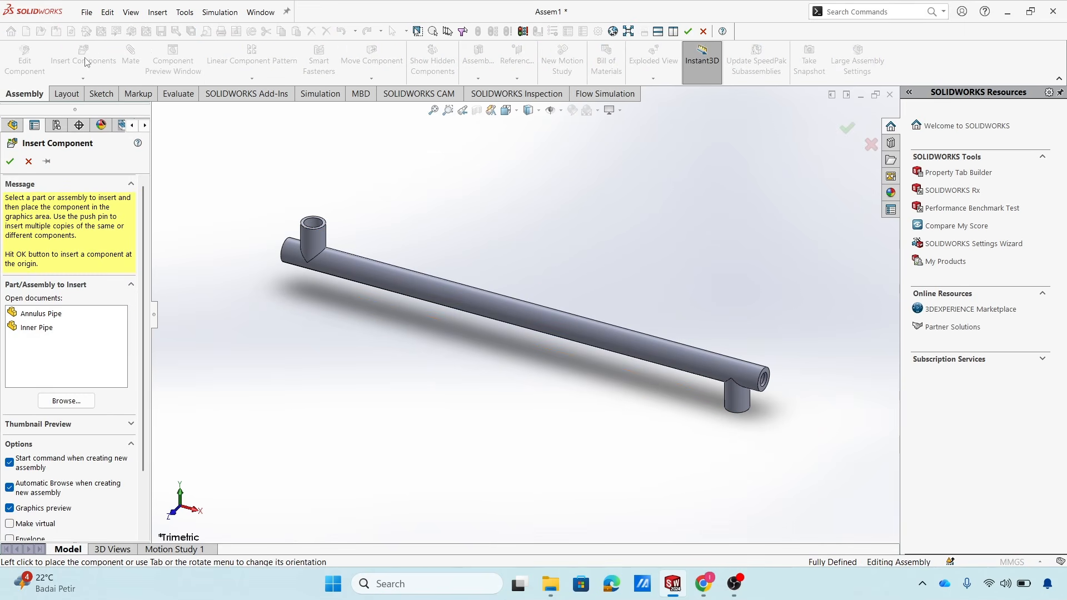
click(36, 327)
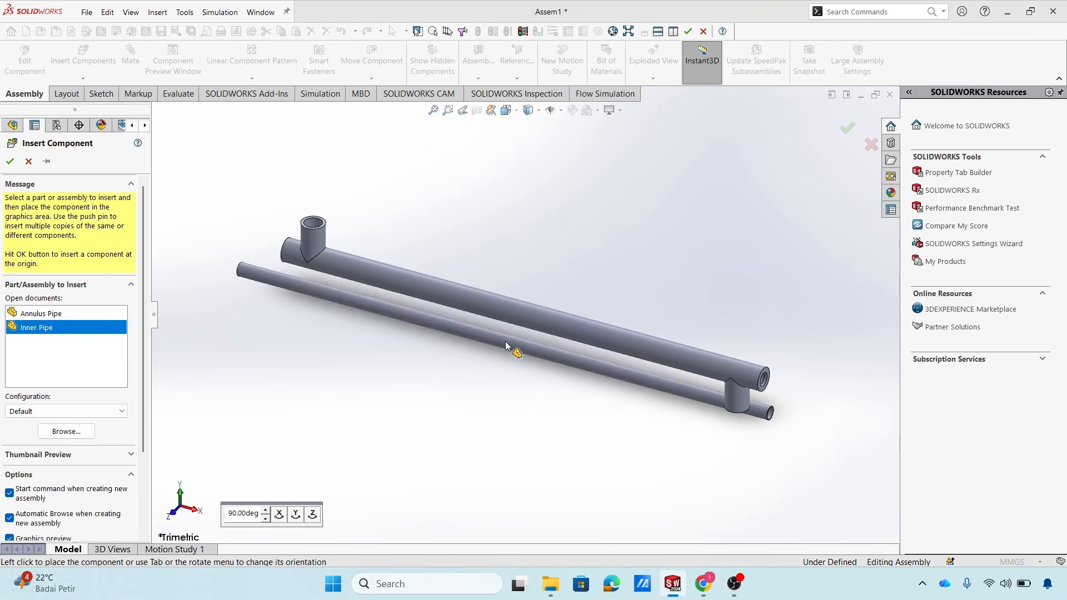
click(546, 259)
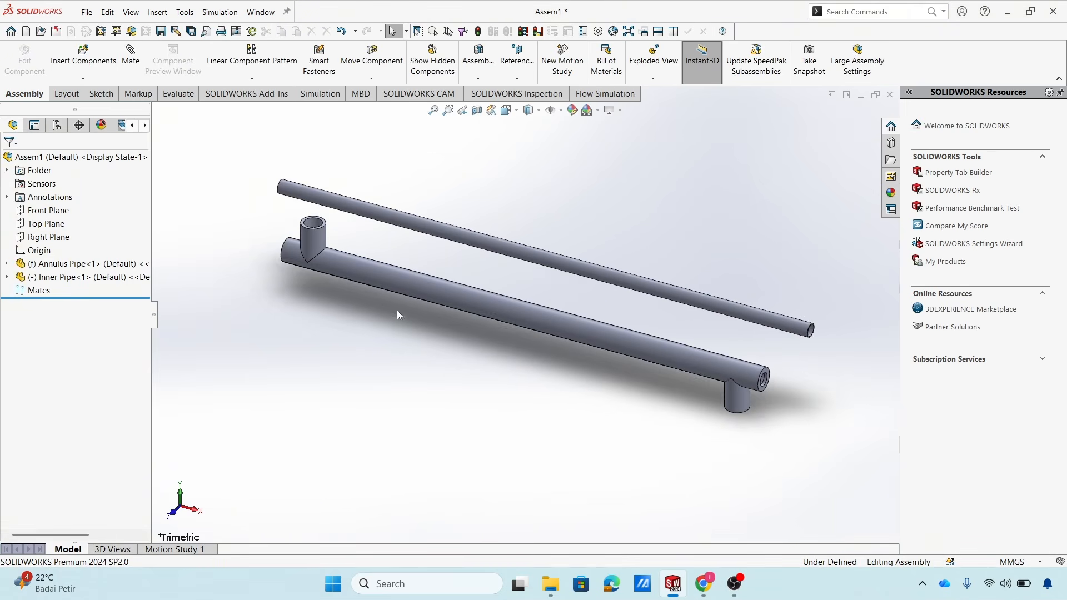
Add a concentric mate between the outer cylindrical faces of the inner pipe and the annulus pipe.
middle_drag(397, 310, 423, 317)
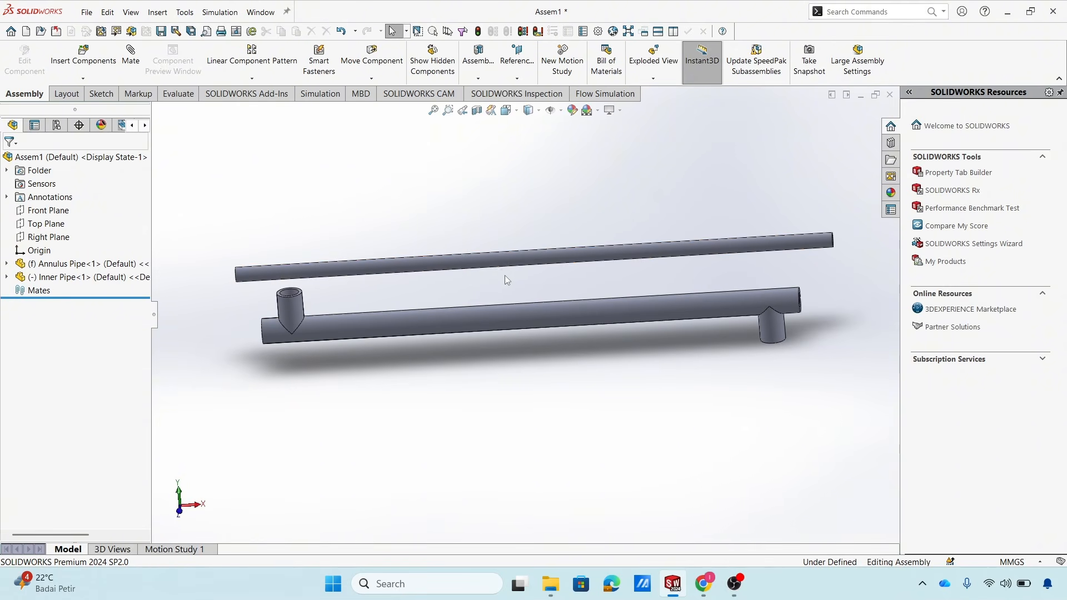
middle_drag(506, 279, 472, 317)
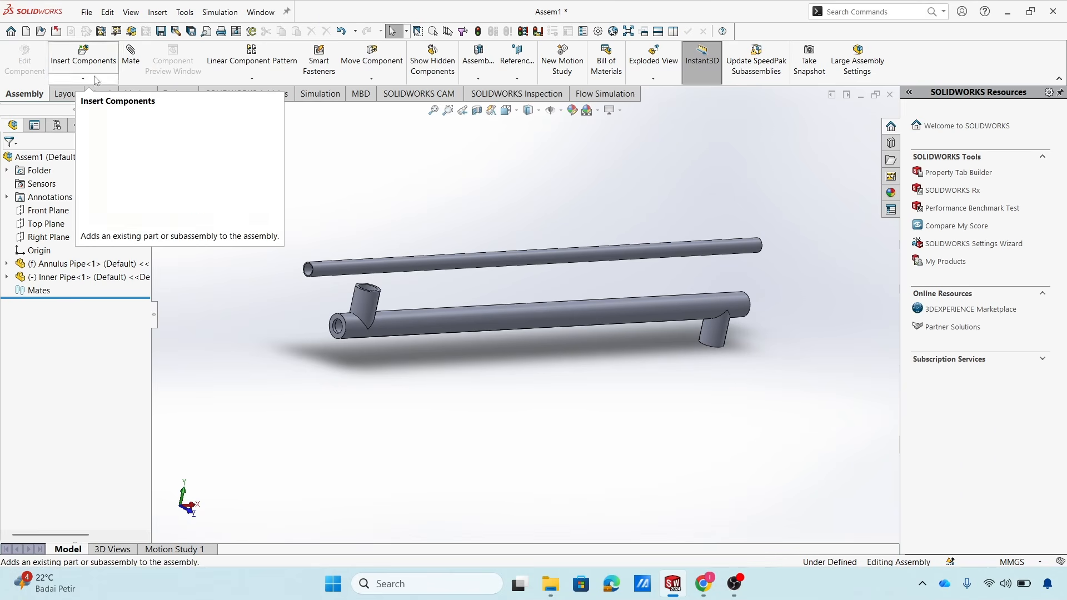
click(140, 66)
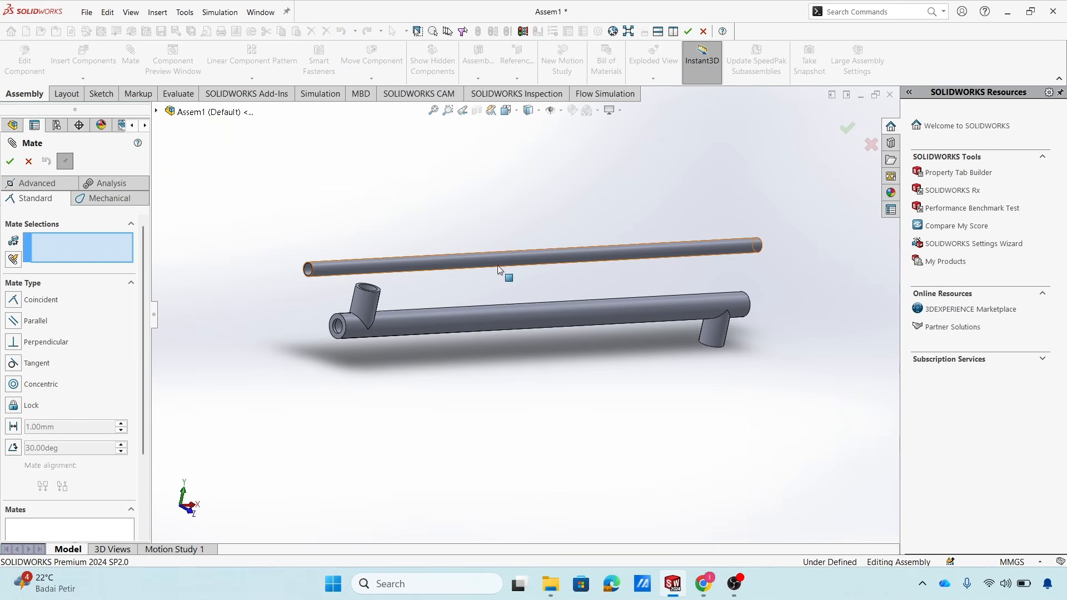
scroll(473, 267, down, 2)
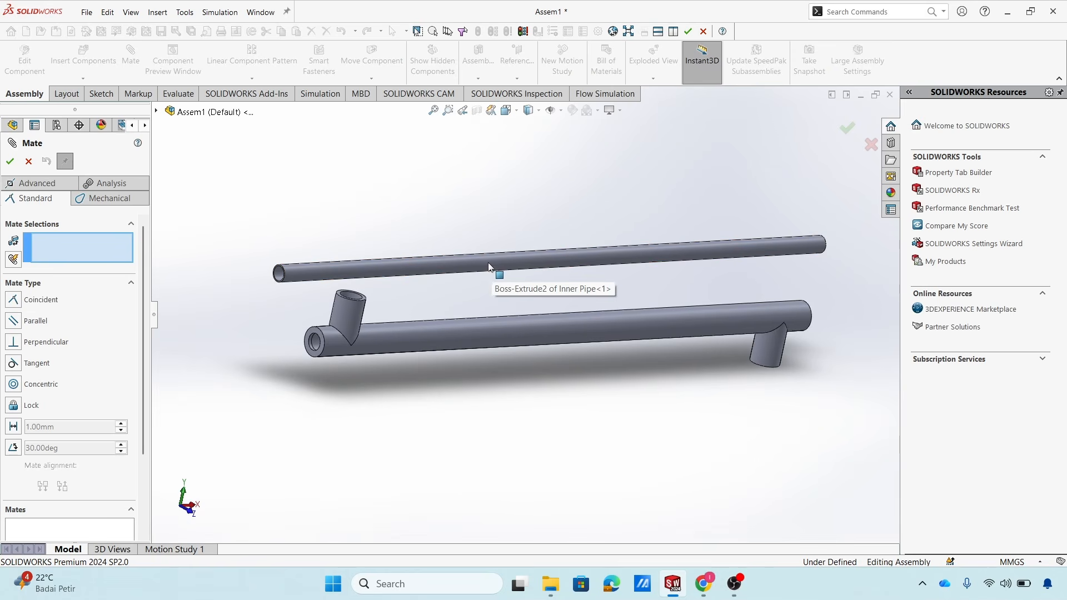
click(492, 259)
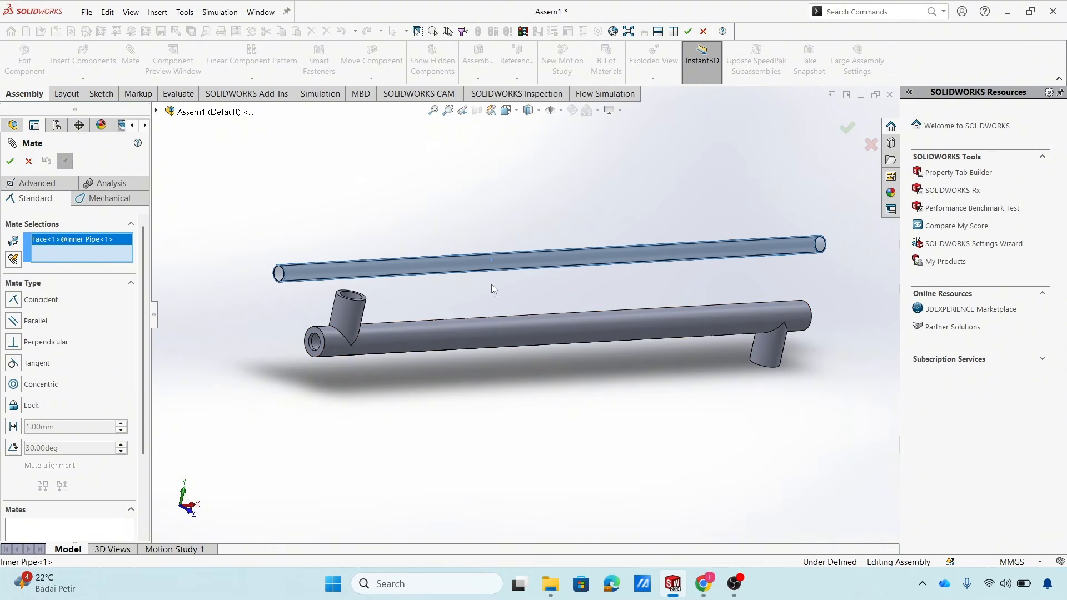
click(525, 325)
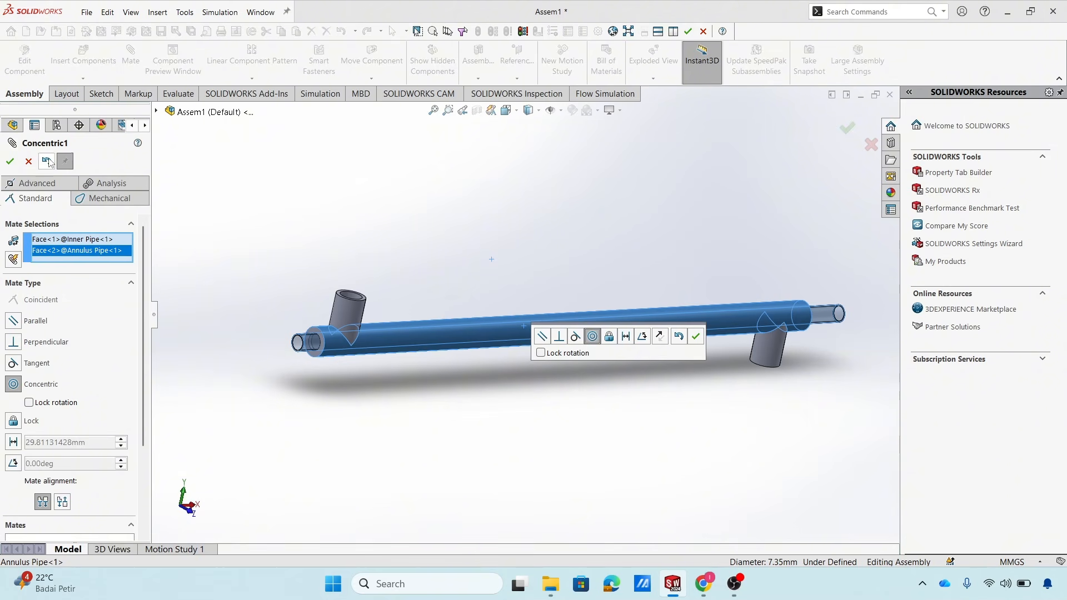
click(10, 162)
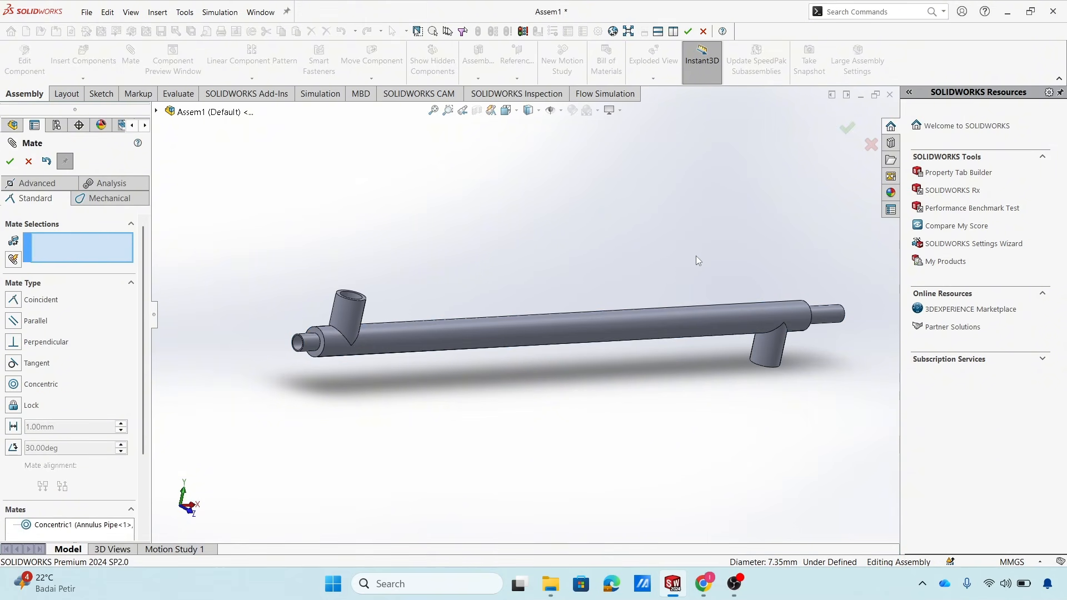
click(10, 161)
Slide the inner pipe back and forth along the annulus pipe's axis to examine its remaining freedom of movement.
mouse_move(558, 403)
middle_down()
mouse_move(541, 396)
mouse_move(552, 397)
middle_up()
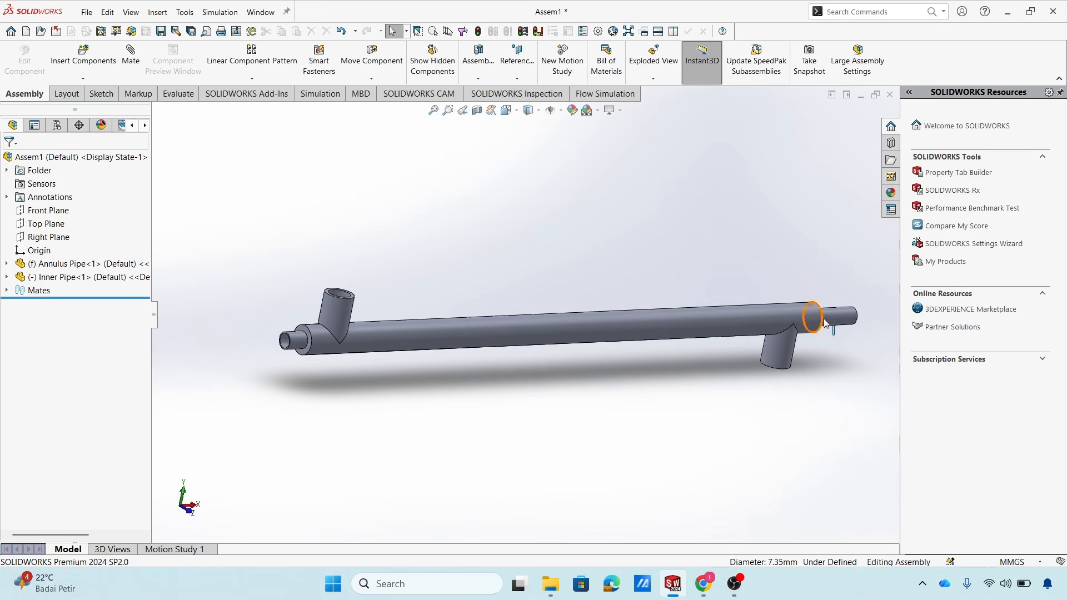
drag(824, 324, 696, 345)
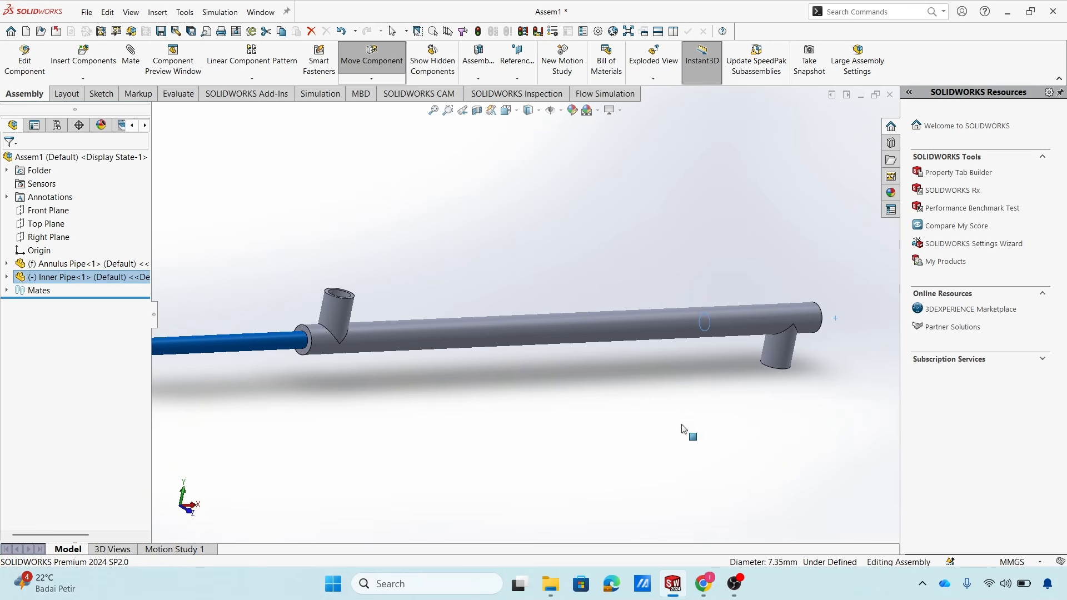
mouse_move(372, 355)
mouse_down()
mouse_move(853, 323)
mouse_move(346, 343)
mouse_move(827, 329)
mouse_move(632, 345)
mouse_move(473, 337)
mouse_up()
drag(404, 335, 733, 324)
click(552, 215)
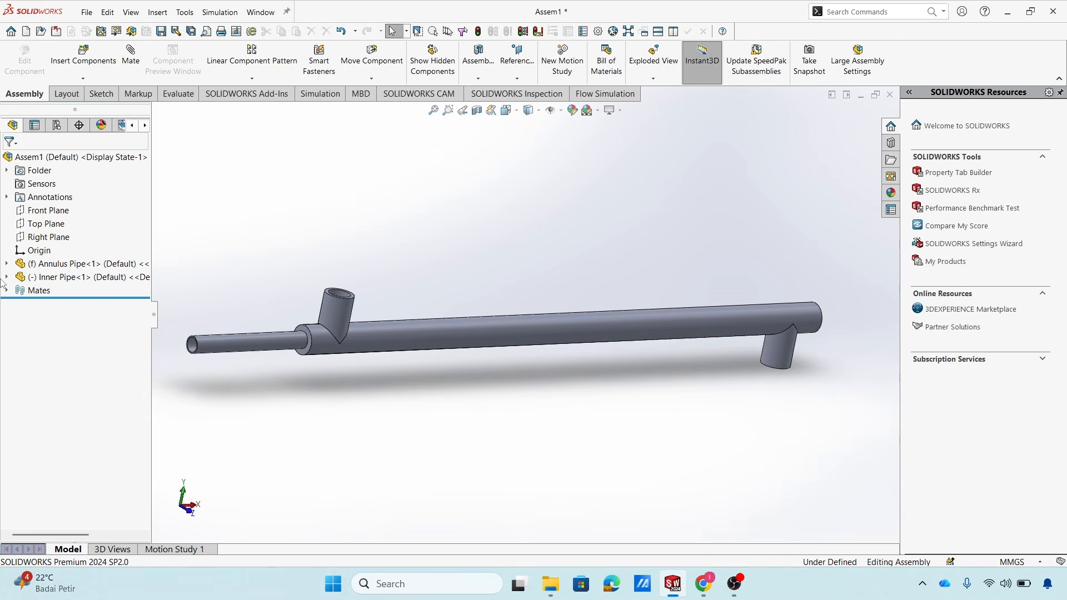
Expand the assembly's mates and pull the inner pipe completely out of the annulus pipe along their shared axis.
click(7, 290)
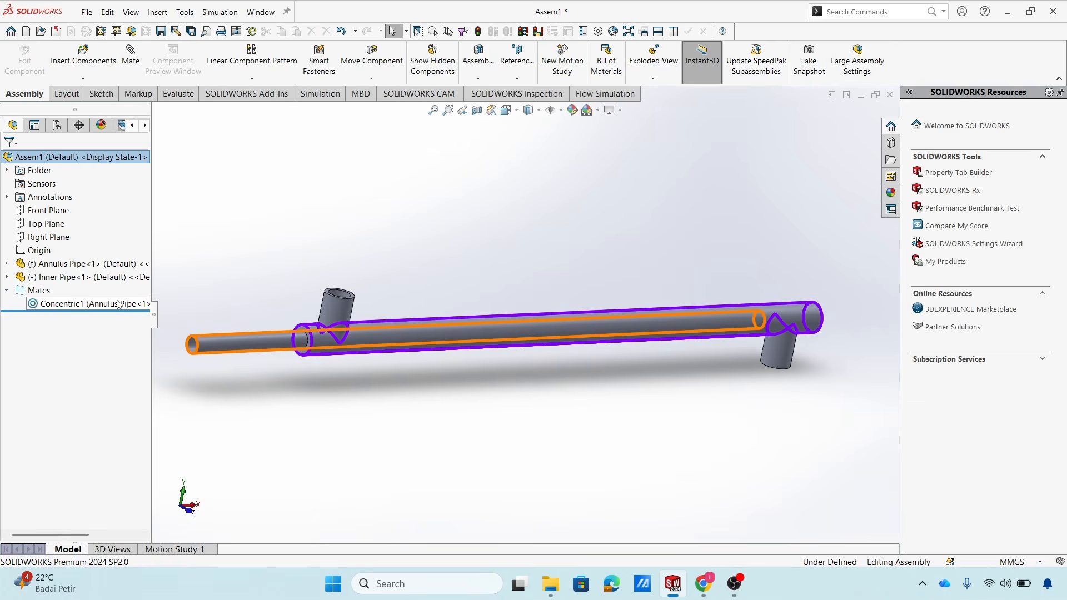
drag(267, 336, 206, 364)
scroll(329, 373, up, 2)
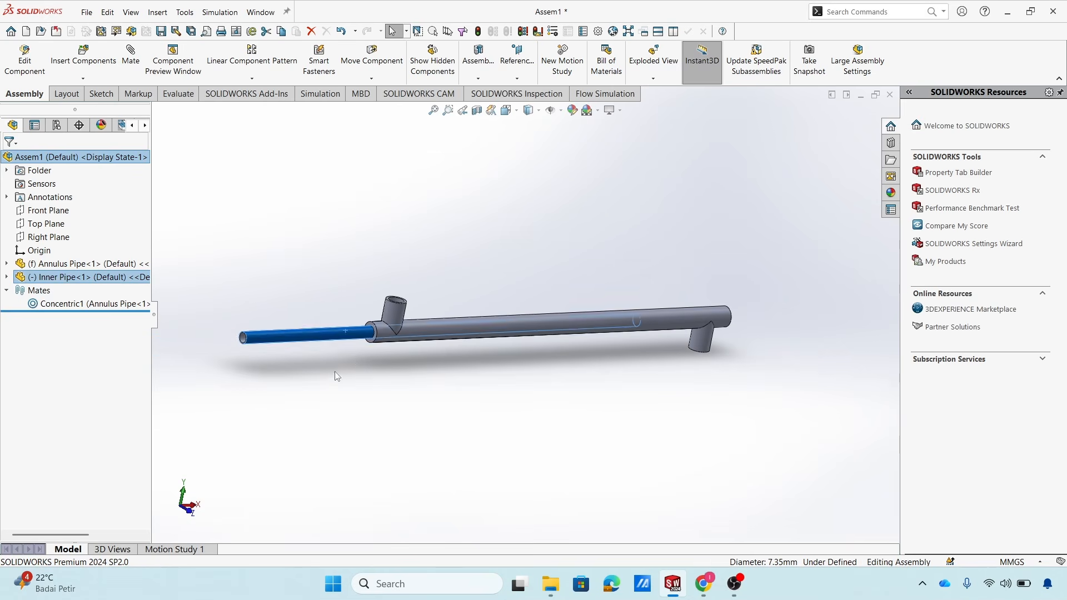
click(338, 374)
drag(350, 338, 275, 336)
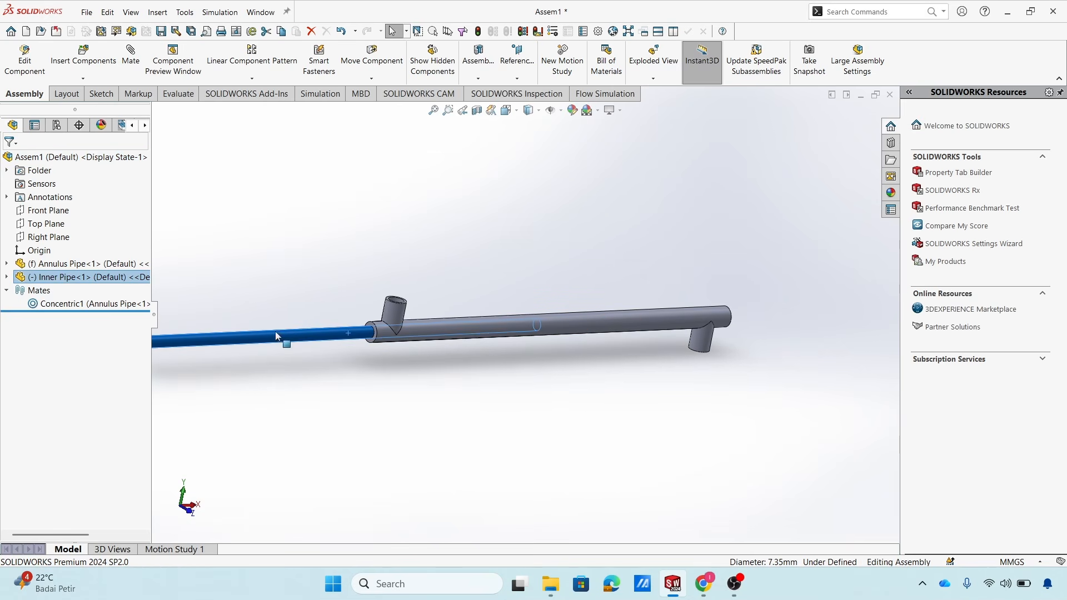
scroll(295, 334, up, 3)
drag(342, 333, 215, 331)
click(277, 346)
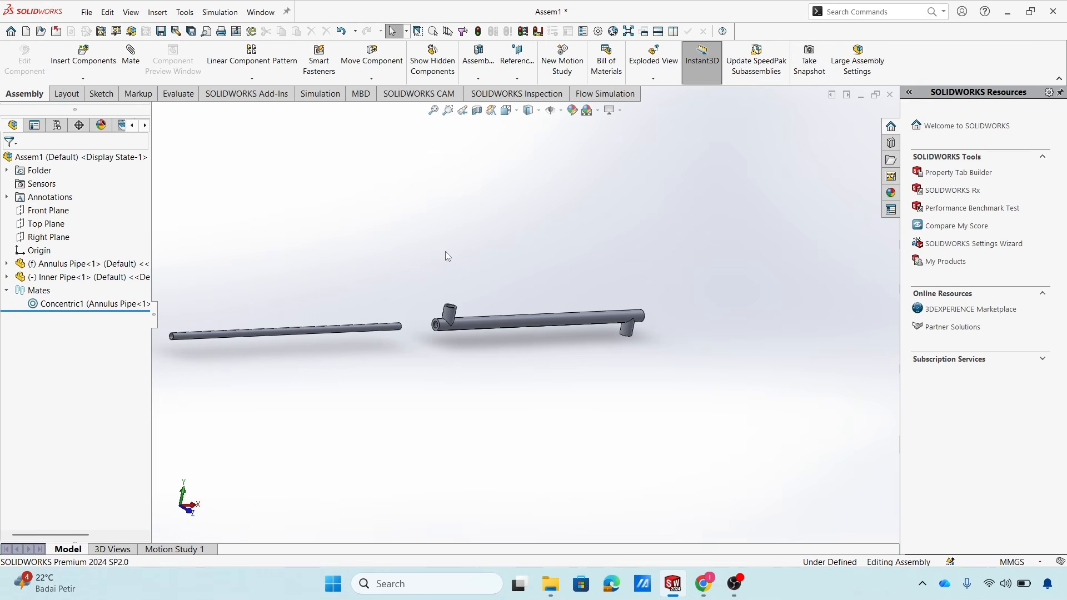
Add a coincident mate between the Right Plane of the inner pipe and the Right Plane of the annulus pipe.
click(133, 61)
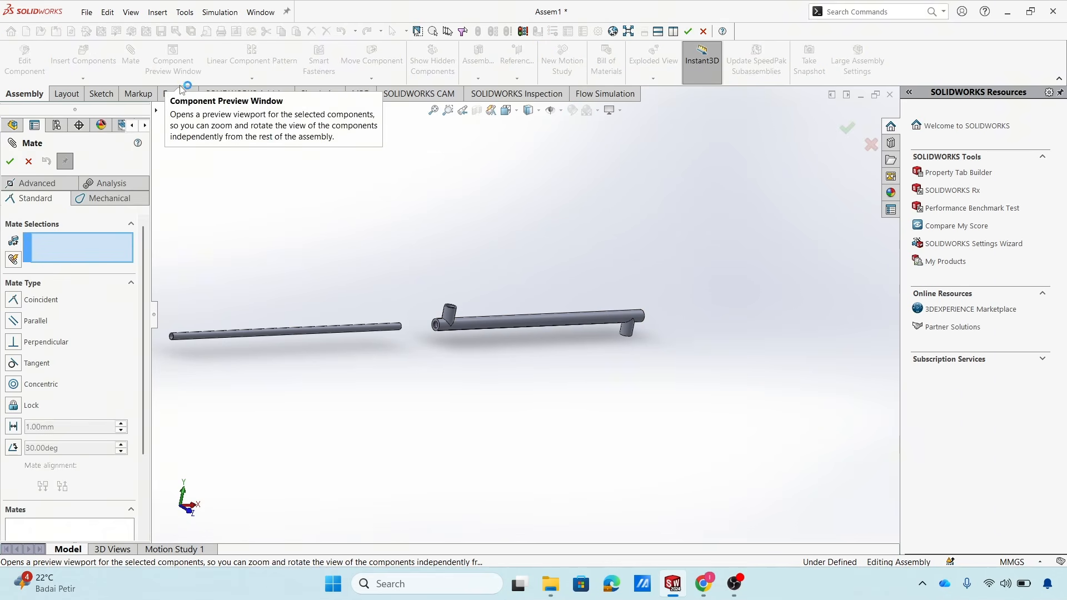
click(157, 113)
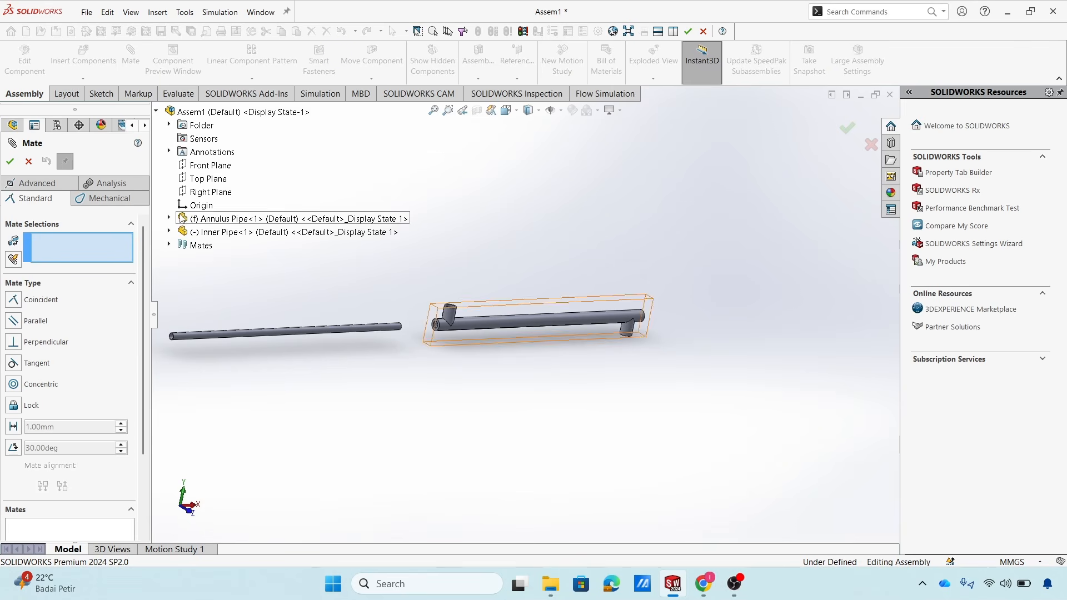
click(169, 232)
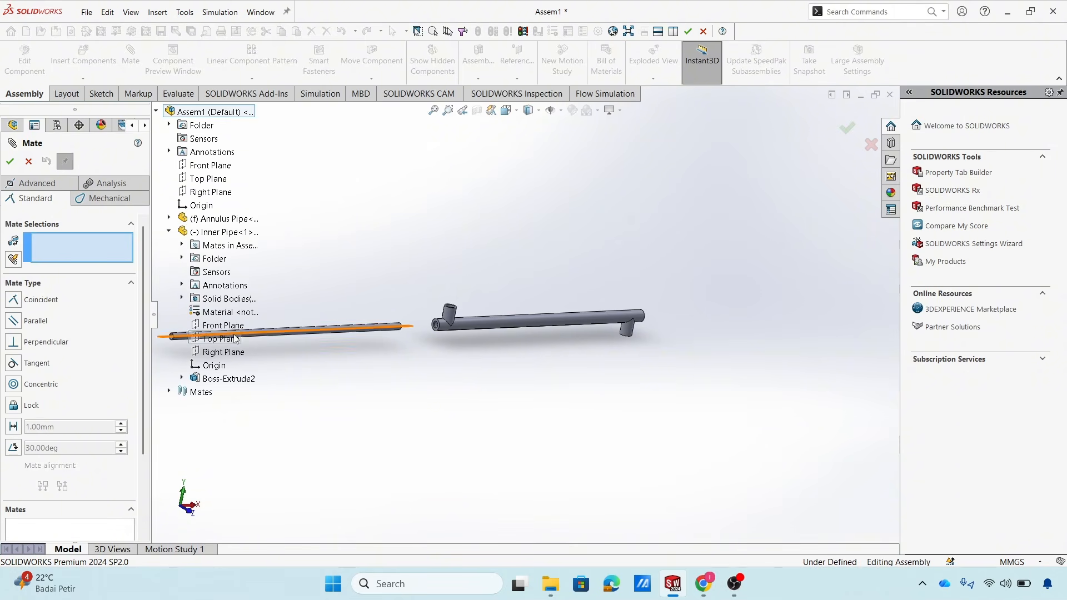
click(224, 352)
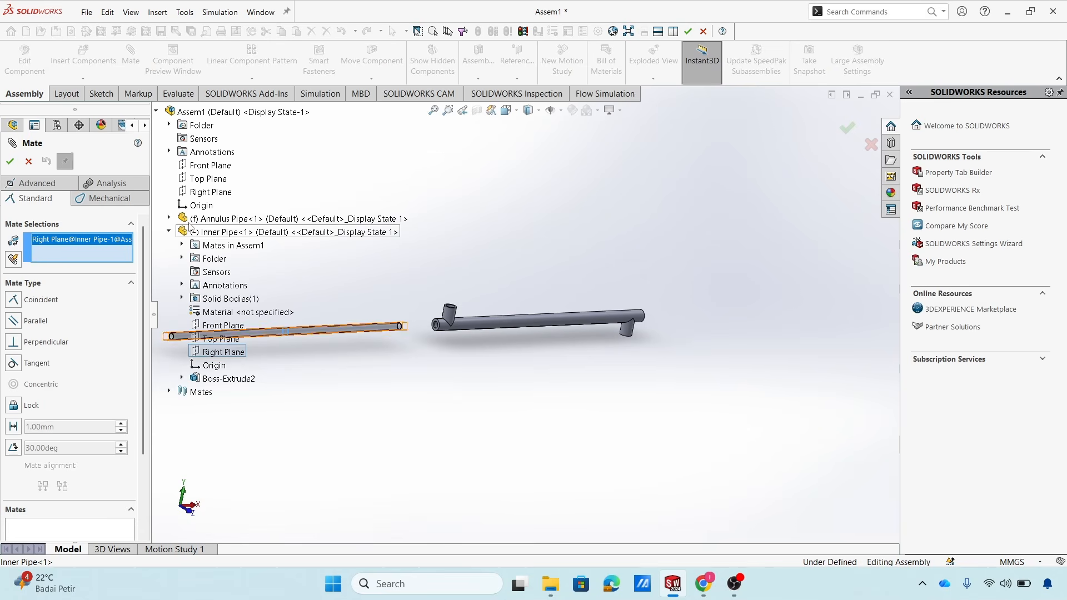
click(169, 219)
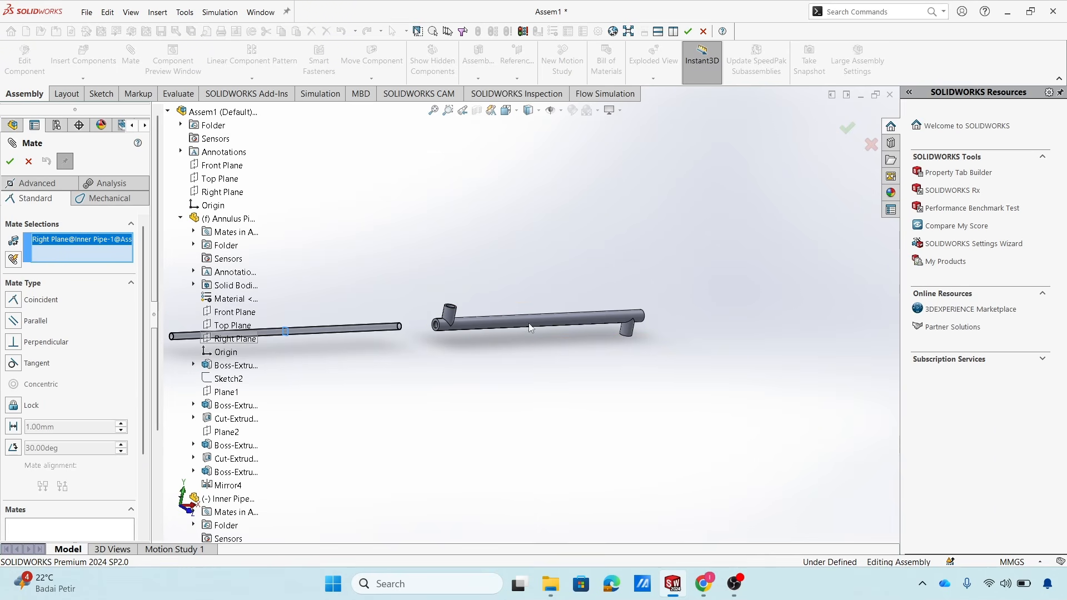
click(236, 339)
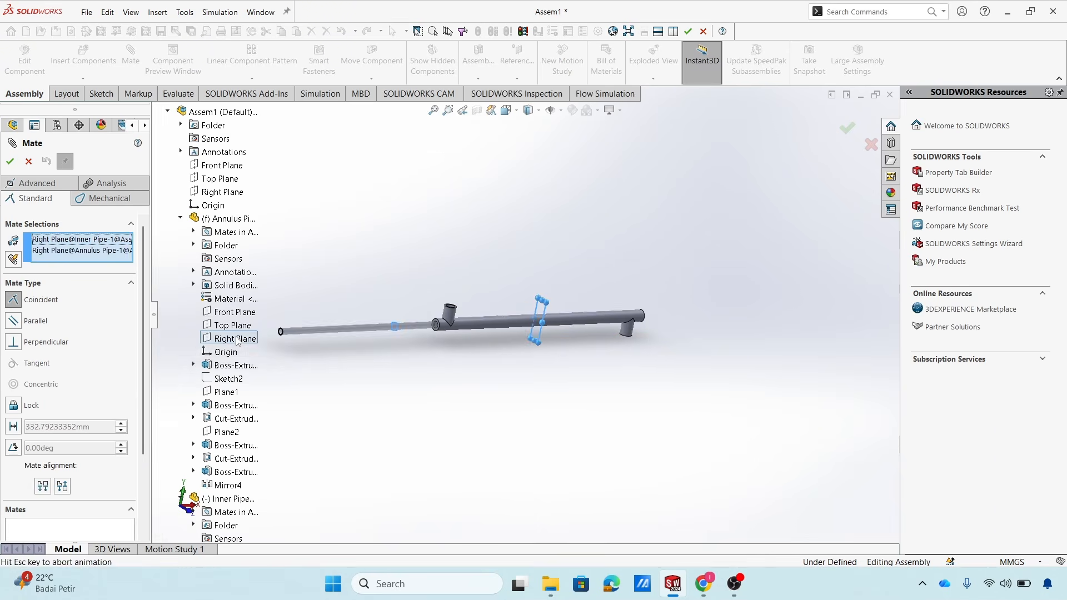
middle_drag(532, 337, 494, 332)
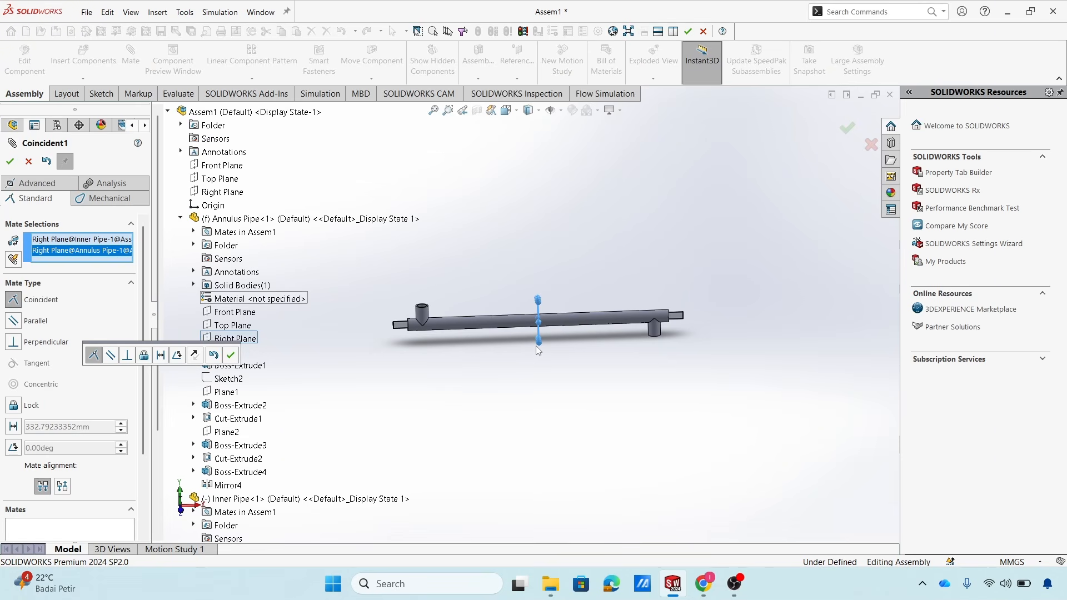
scroll(558, 299, down, 1)
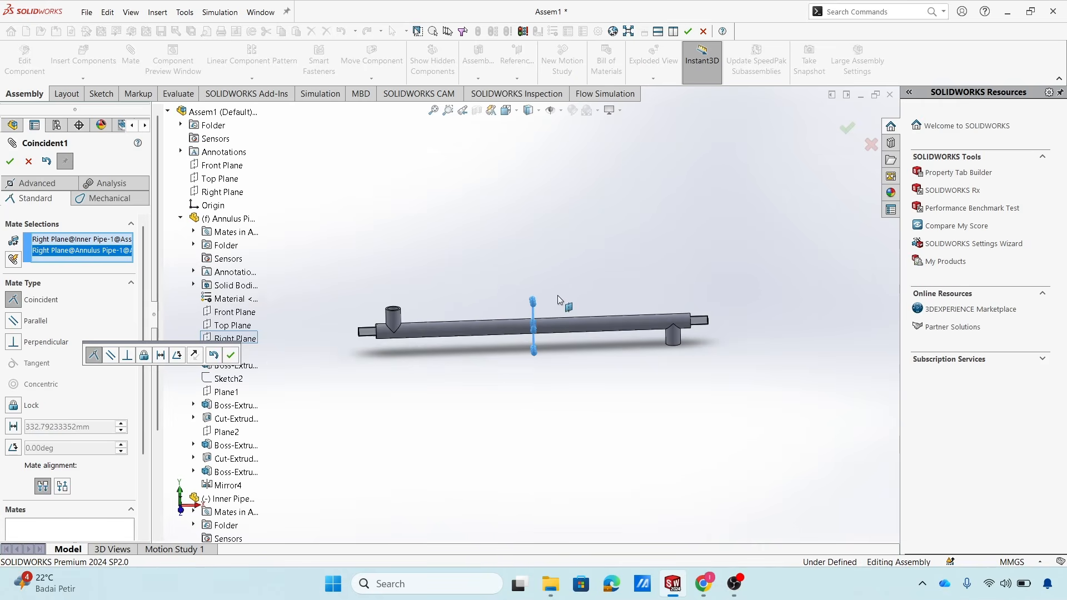
scroll(559, 295, down, 3)
middle_drag(552, 319, 593, 315)
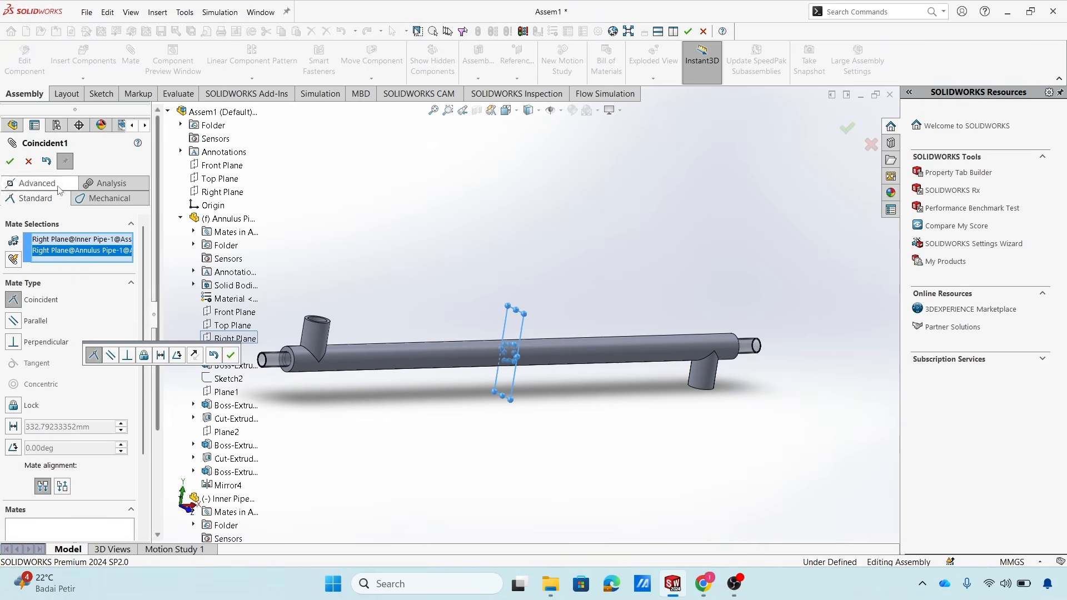
click(10, 162)
click(9, 161)
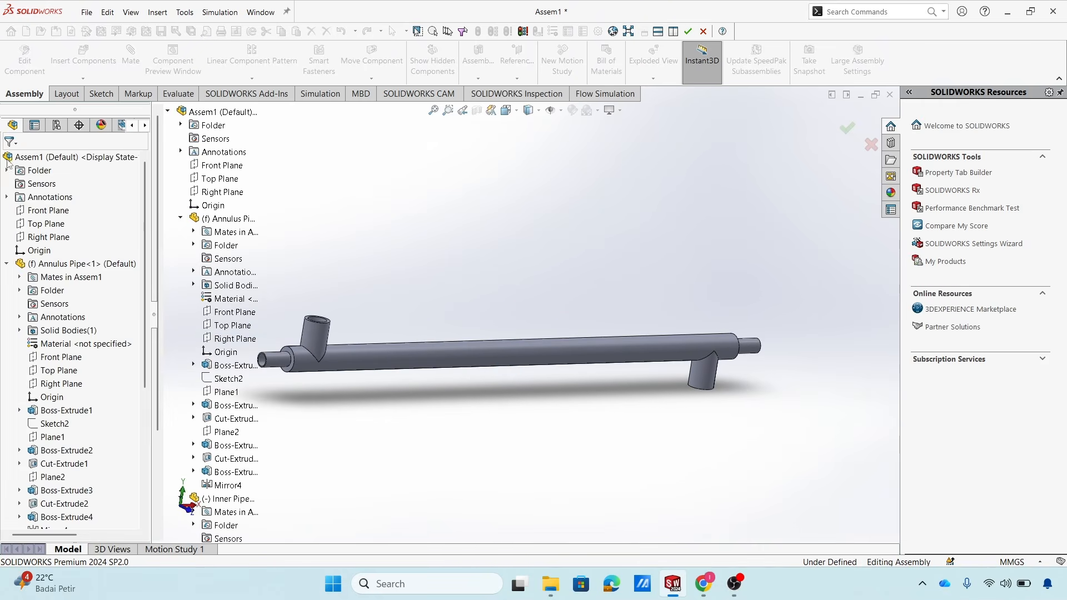
Examine the mated pipes from the front and close up at one end, checking whether either pipe still moves.
middle_drag(535, 410, 485, 401)
key(space)
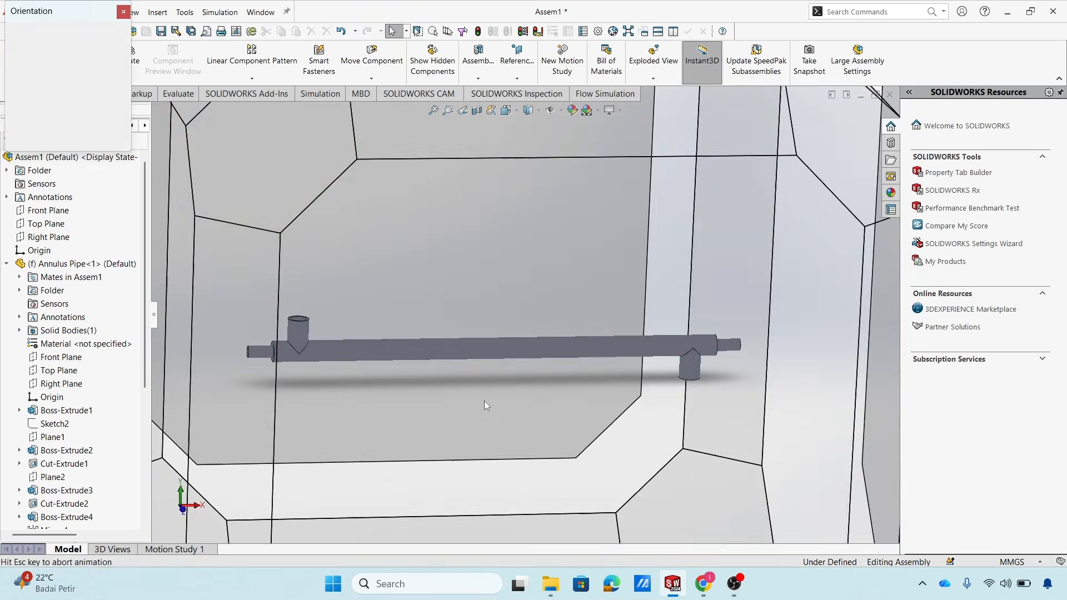
click(445, 400)
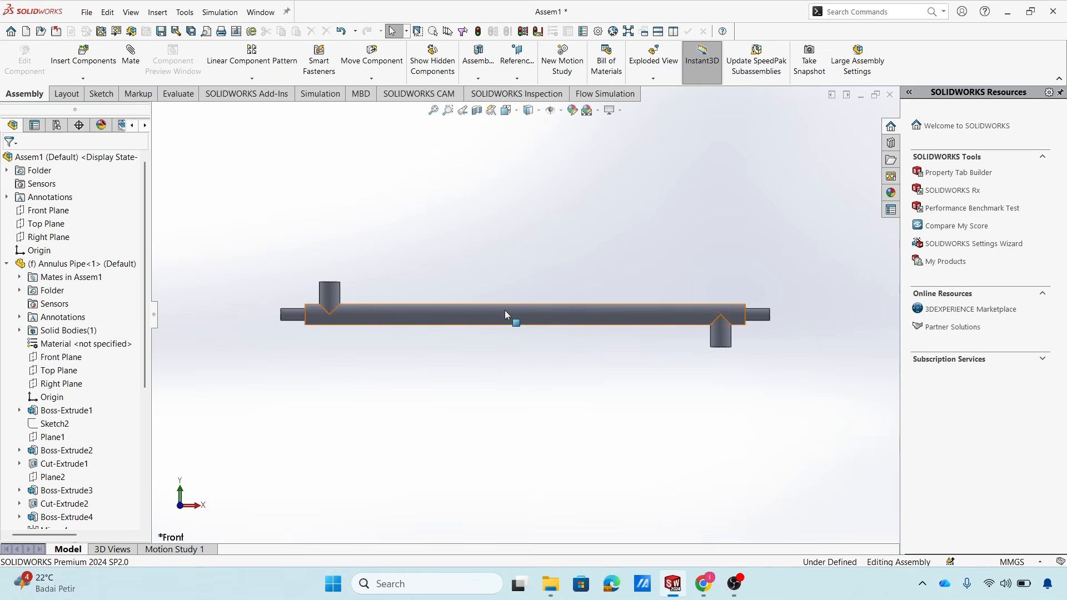
middle_drag(375, 356, 423, 366)
scroll(401, 320, down, 3)
scroll(401, 320, down, 2)
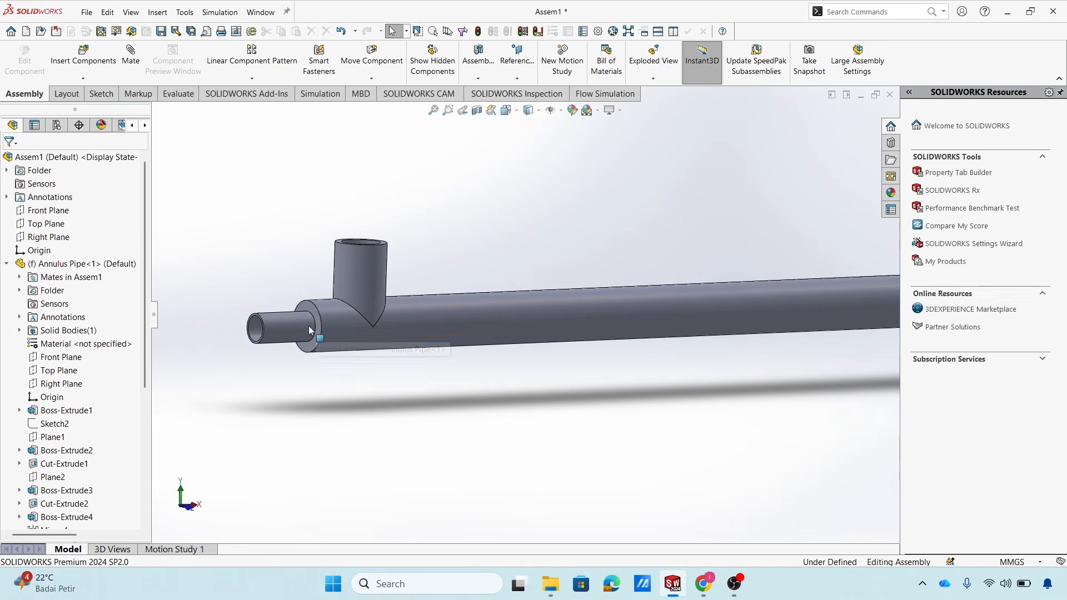
click(285, 328)
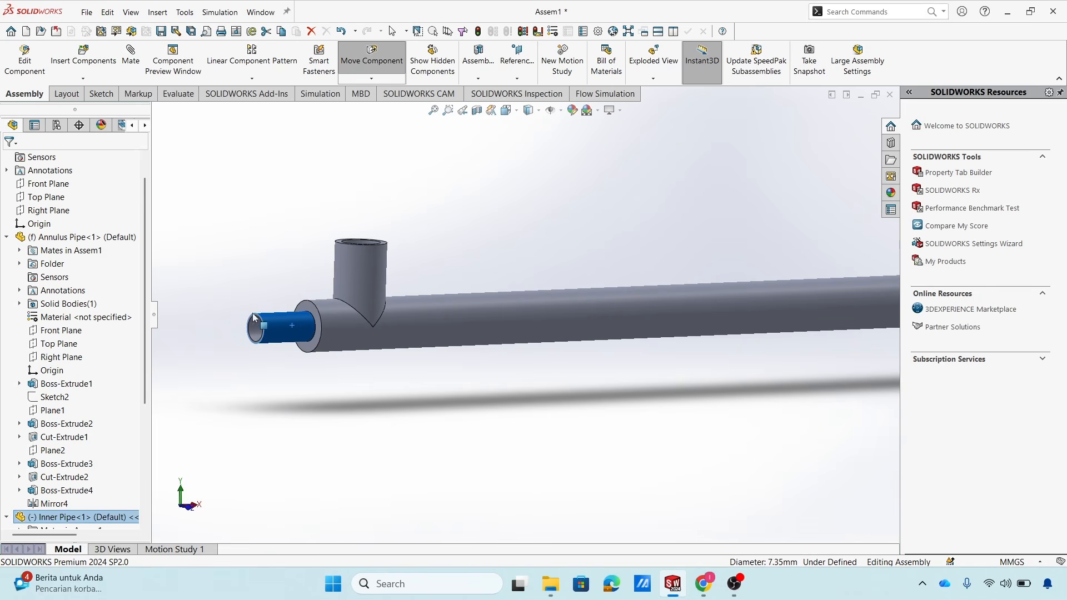
scroll(481, 322, up, 3)
click(489, 314)
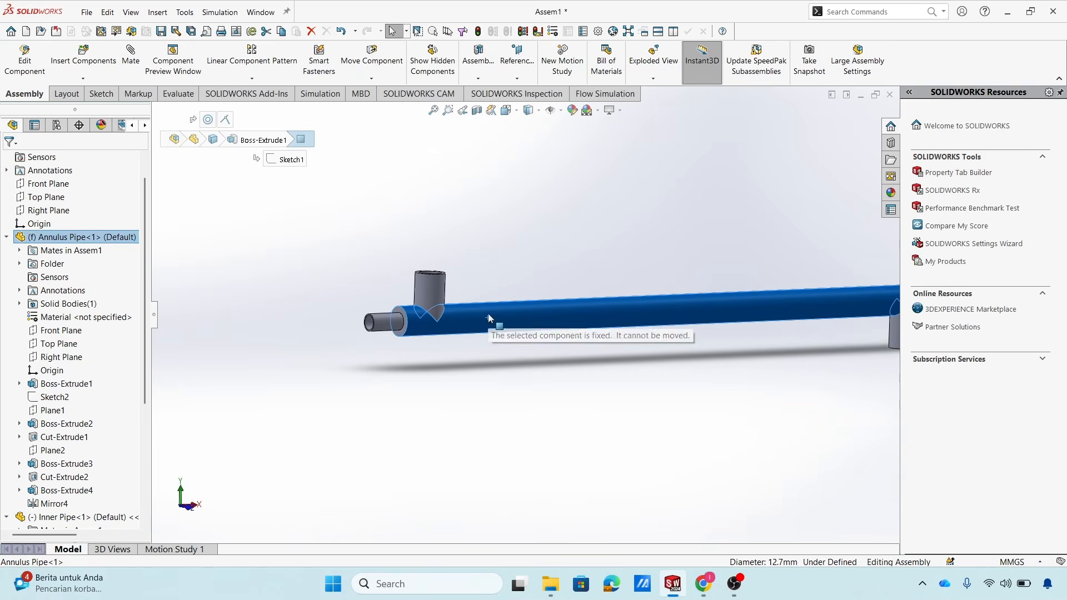
click(430, 299)
click(391, 323)
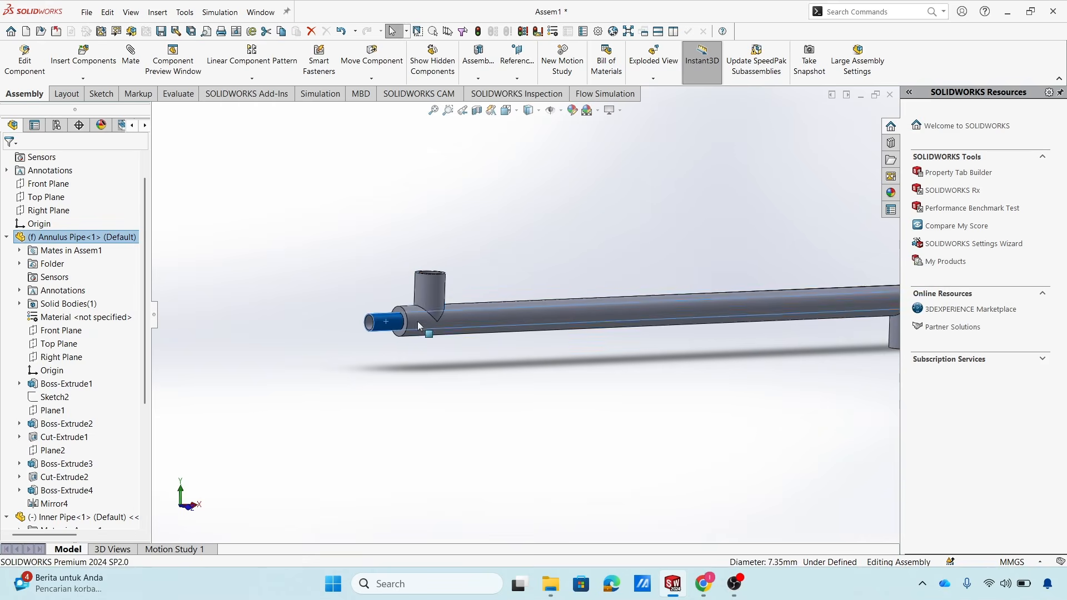
click(456, 323)
click(505, 376)
key(f)
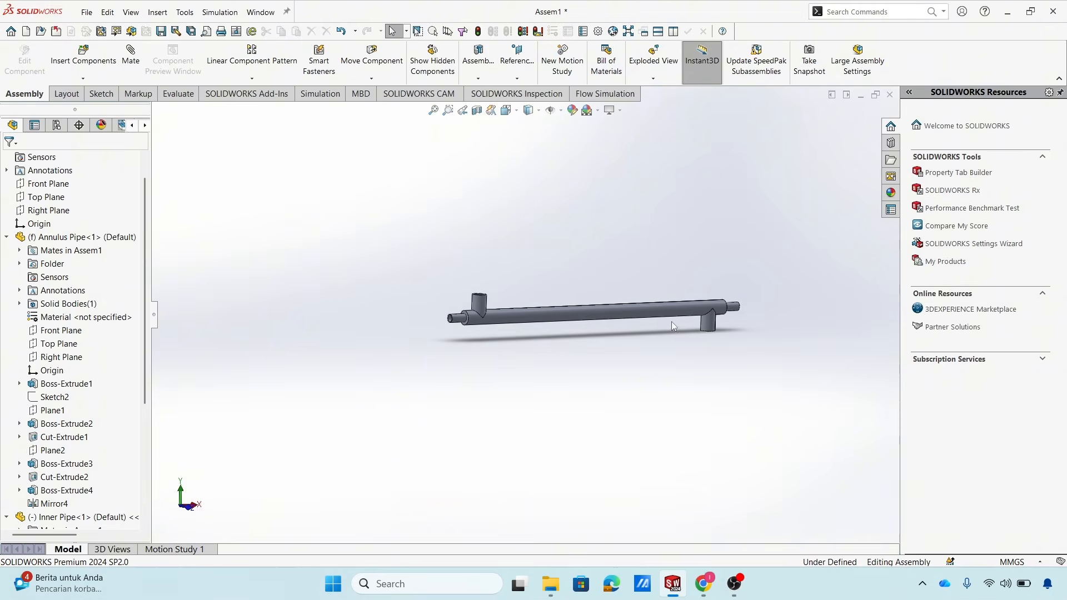
Collapse the components and mates in the tree, and highlight the assembly's Front Plane to compare its position with the pipes.
mouse_move(589, 374)
middle_down()
mouse_move(572, 369)
mouse_move(612, 364)
mouse_move(595, 366)
middle_up()
click(6, 237)
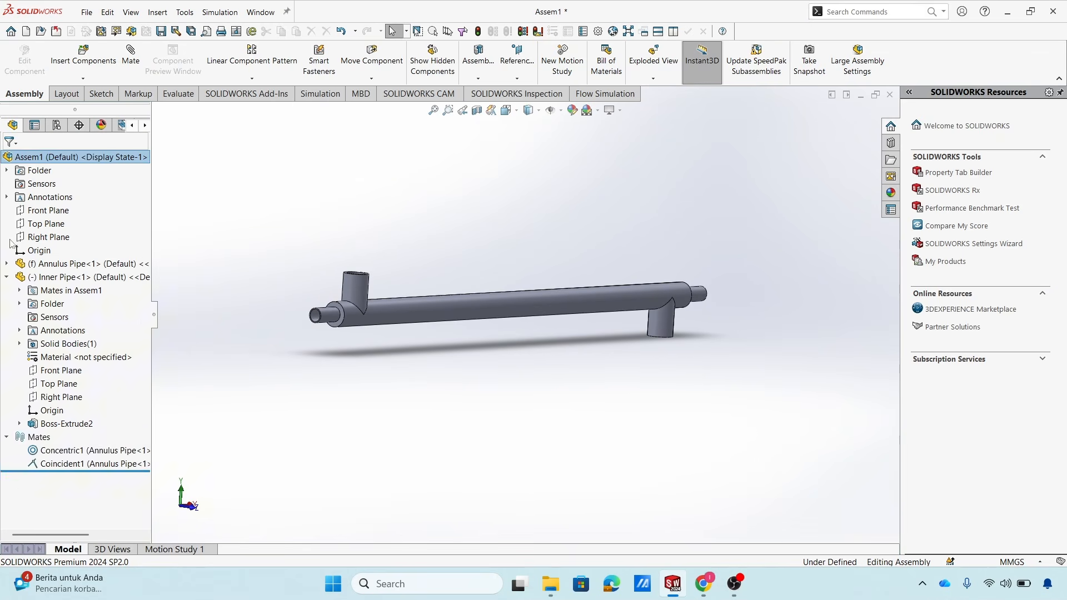
click(7, 277)
click(6, 291)
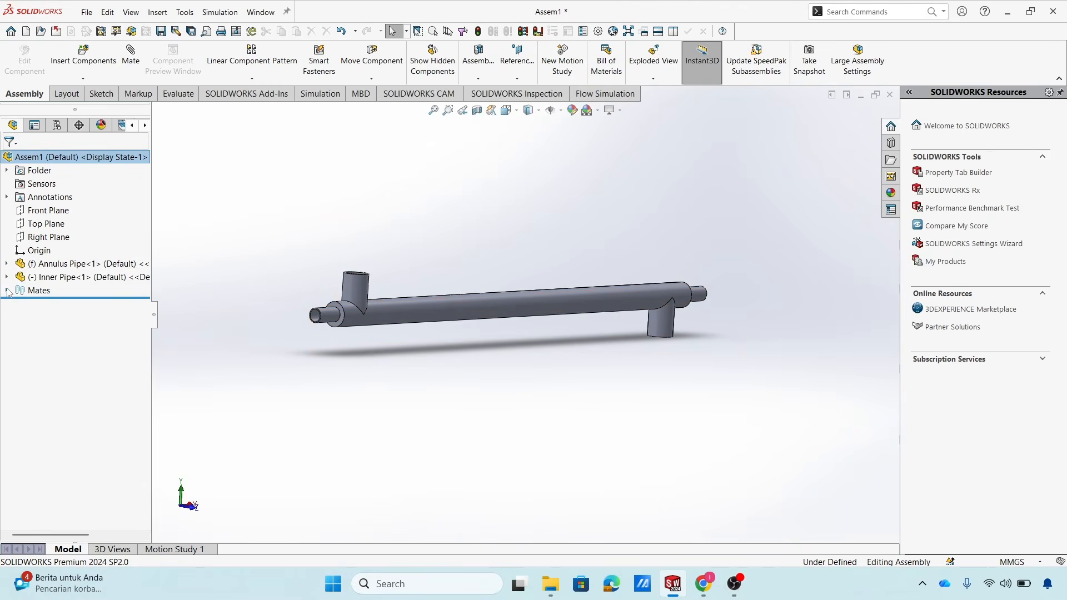
click(49, 211)
middle_drag(248, 214, 274, 232)
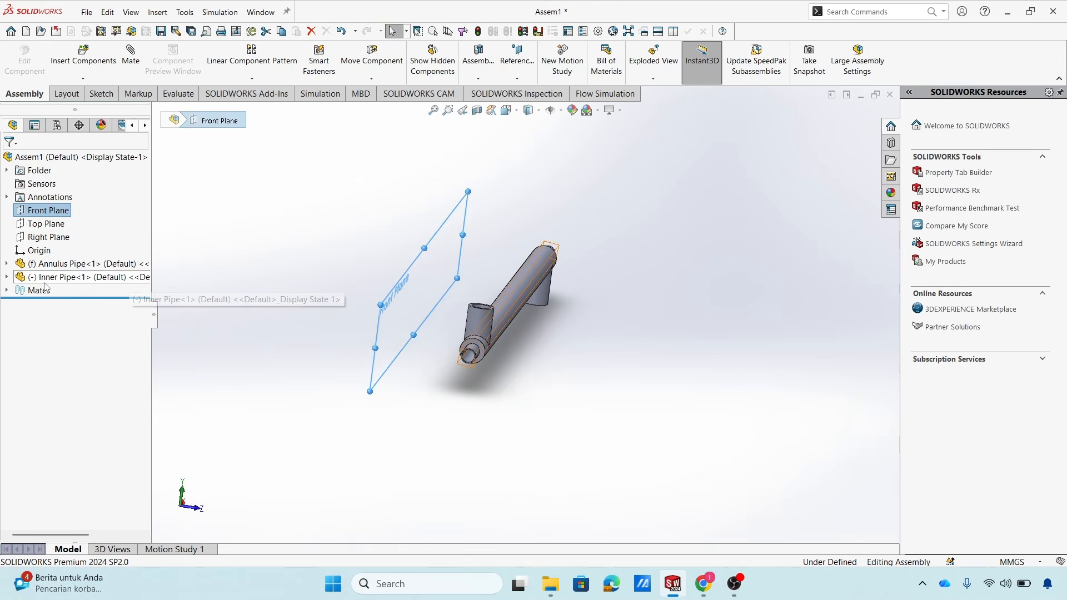
click(6, 265)
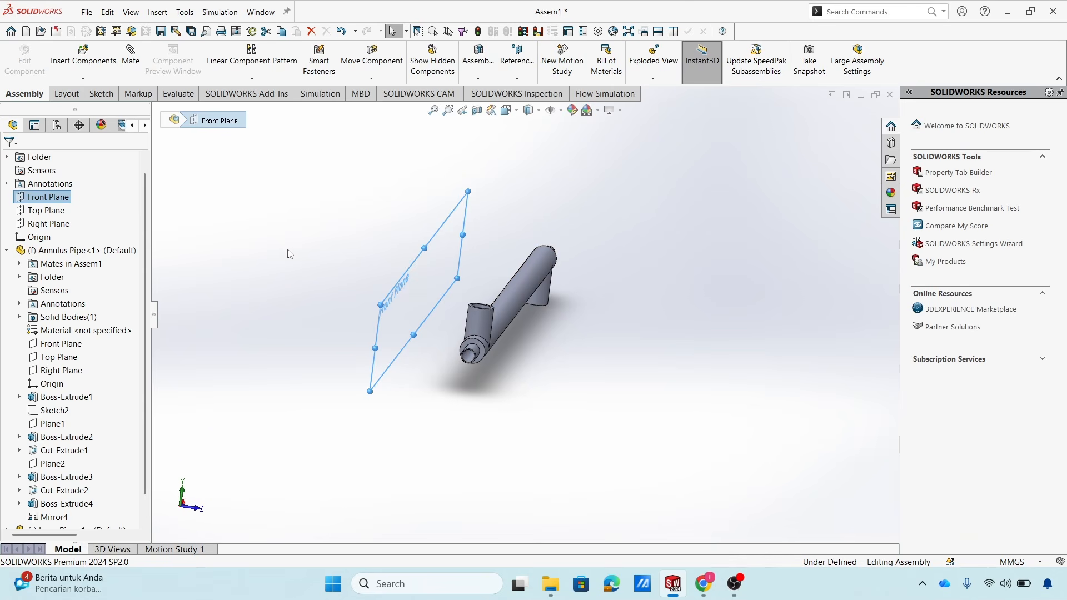
scroll(525, 314, up, 2)
click(6, 251)
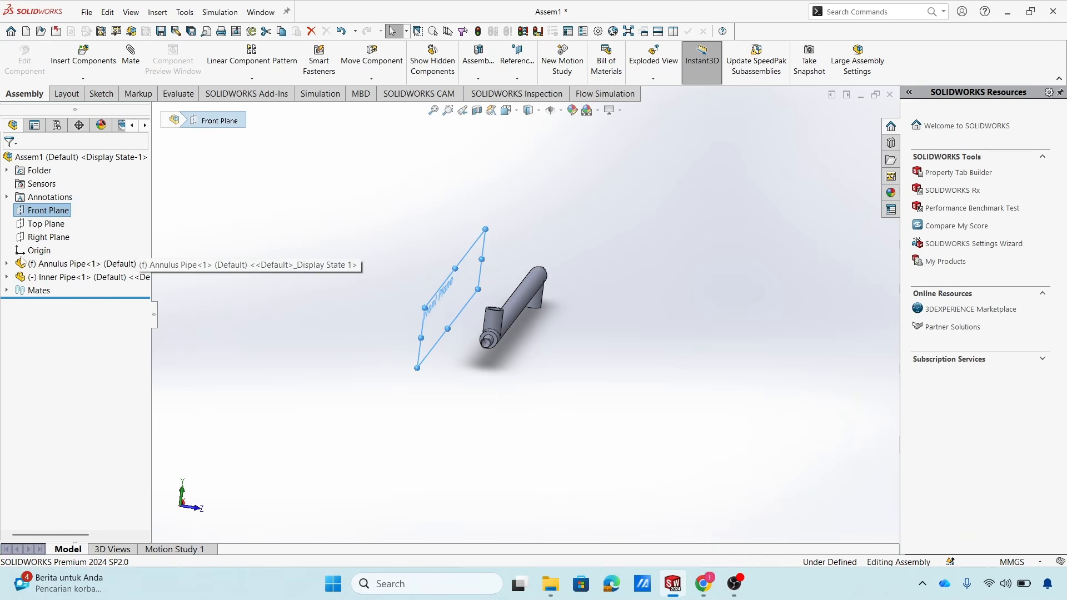
click(302, 239)
Float the fixed annulus pipe and shift the pipe pair a short distance in the assembly.
click(78, 264)
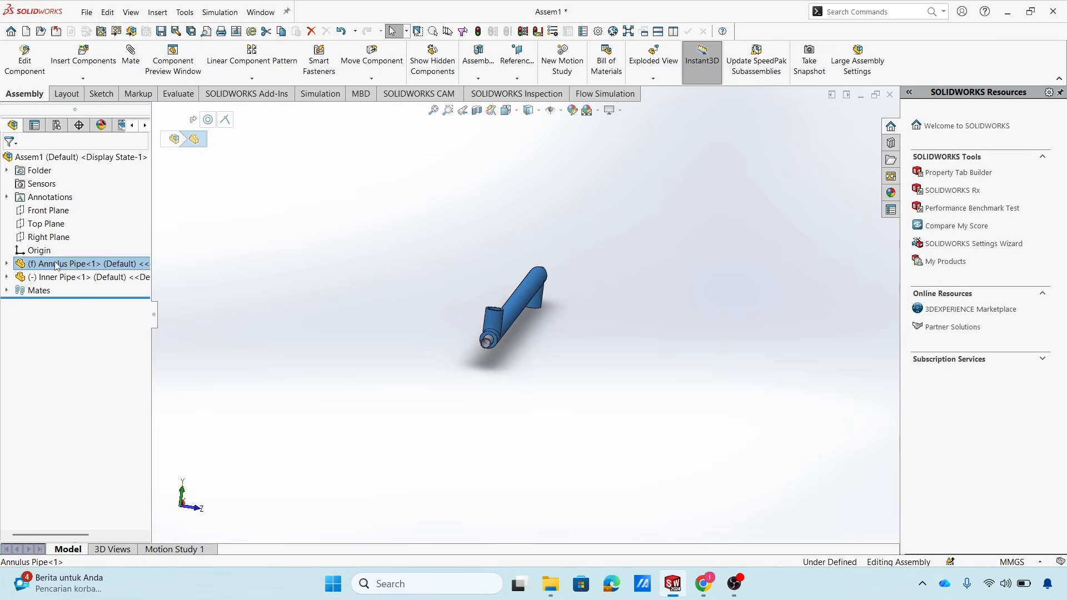
right_click(56, 265)
click(92, 360)
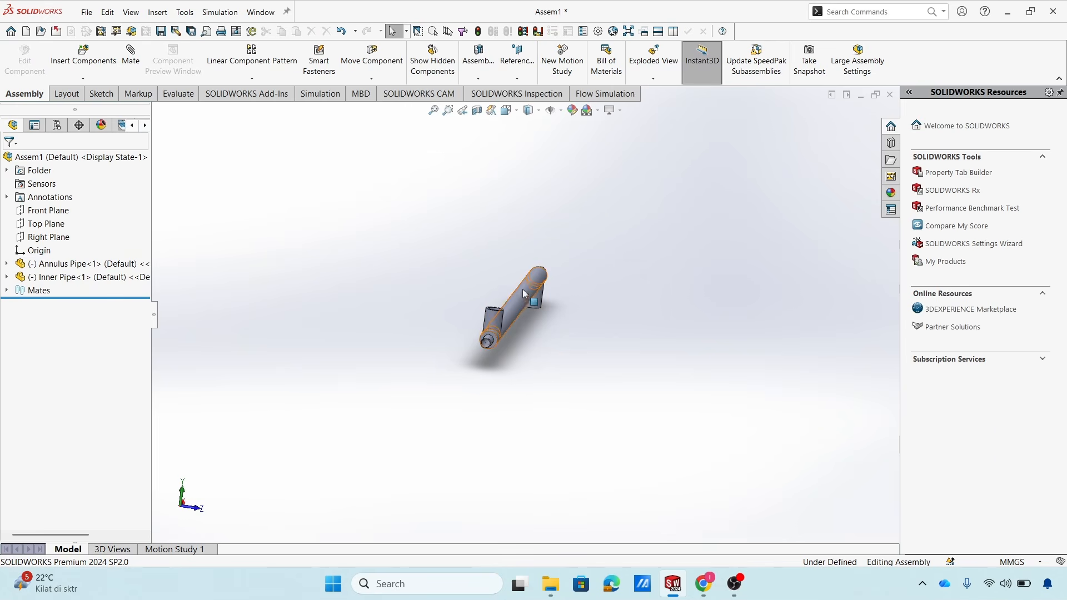
drag(521, 296, 485, 286)
click(596, 310)
click(308, 218)
Add a coincident mate between the assembly's Front Plane and the annulus pipe's Front Plane.
click(131, 59)
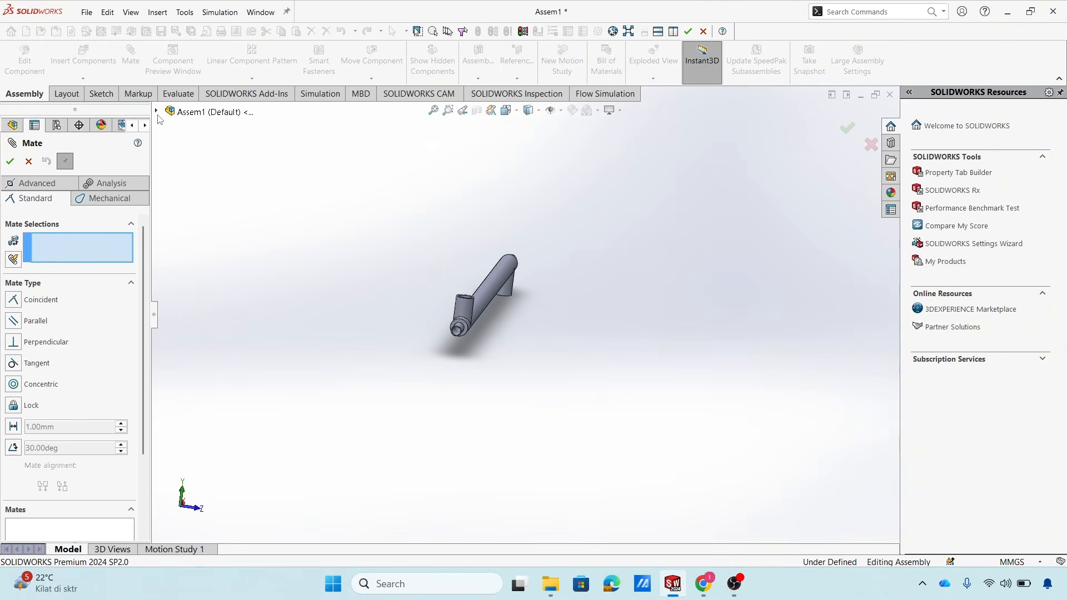
click(157, 111)
click(202, 113)
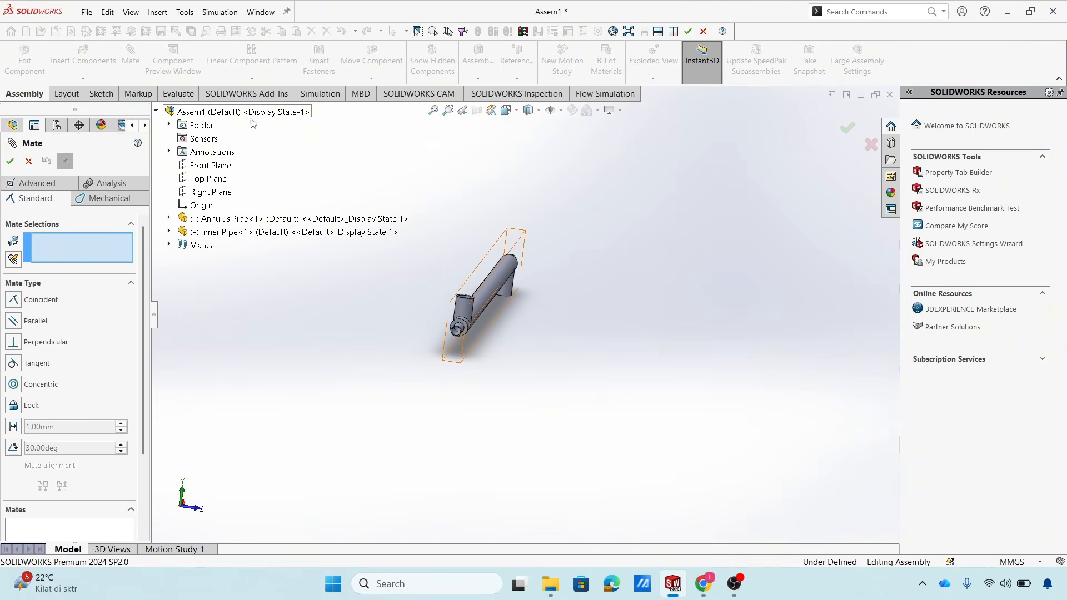
click(209, 165)
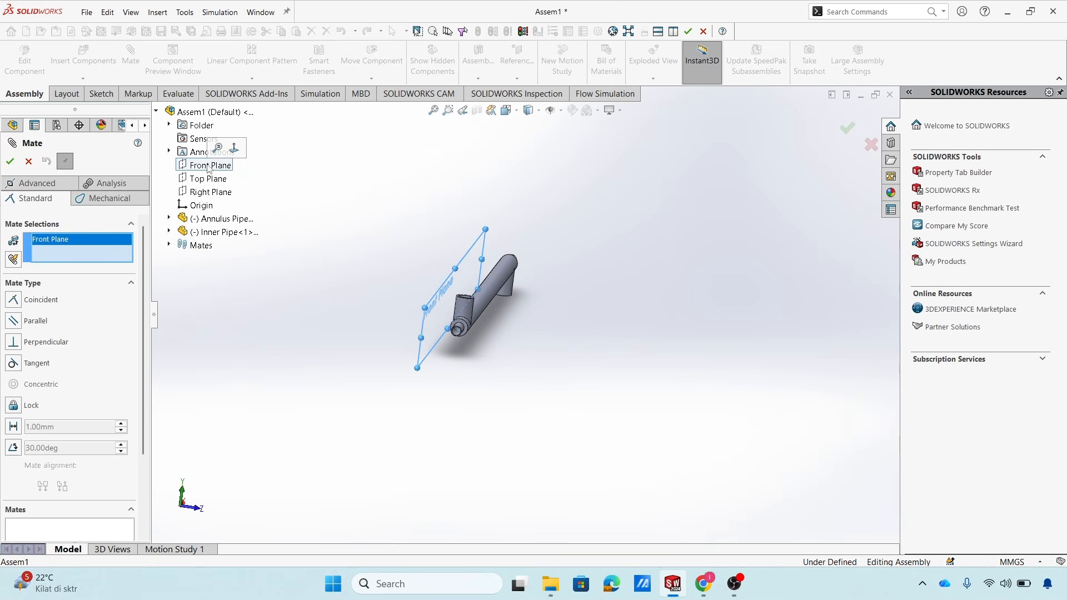
click(169, 218)
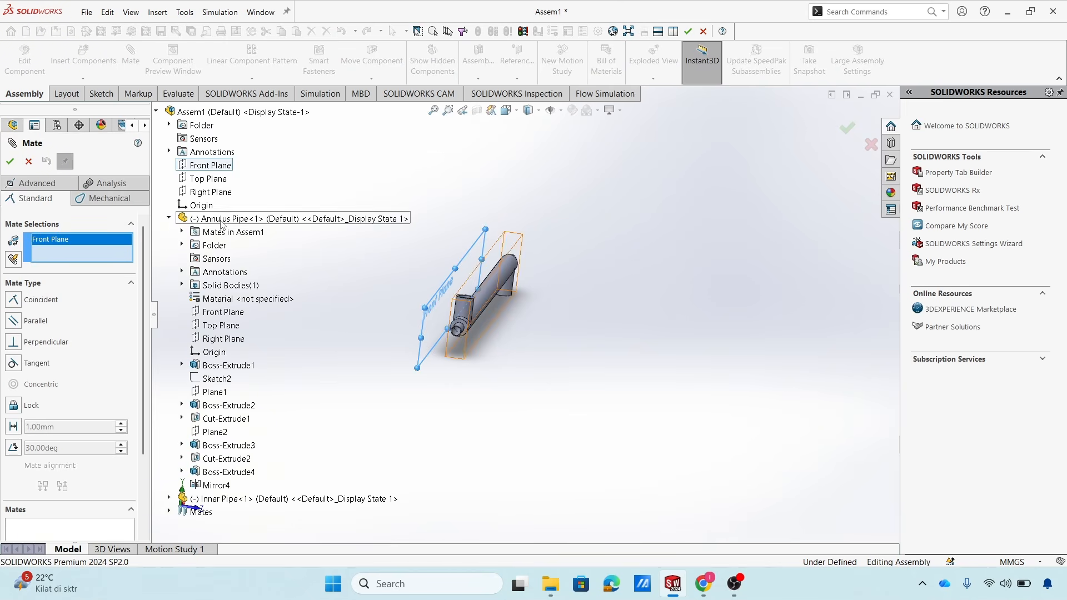
click(238, 313)
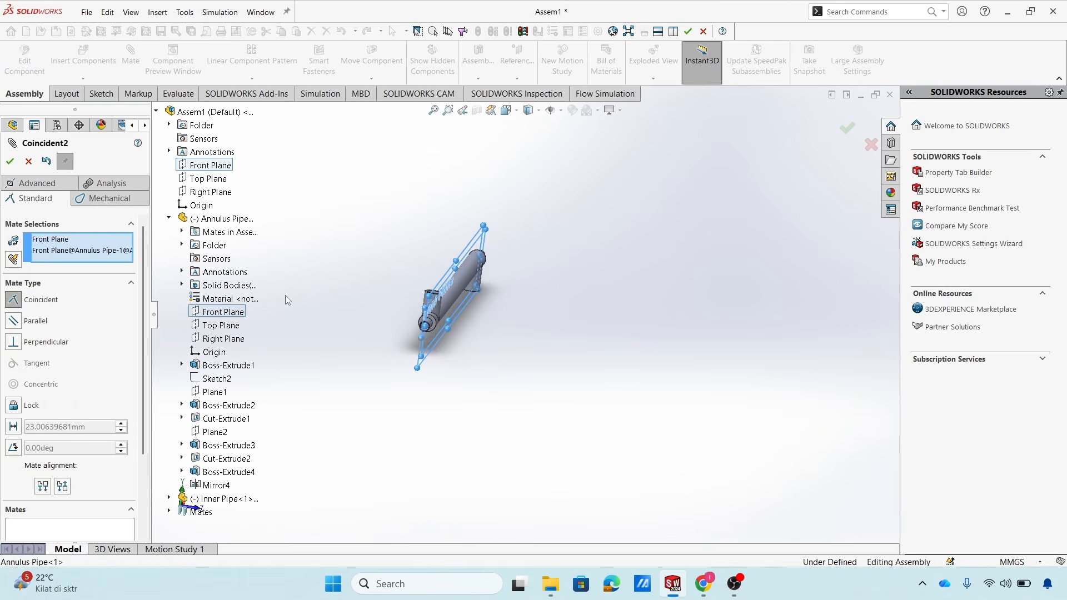
click(10, 161)
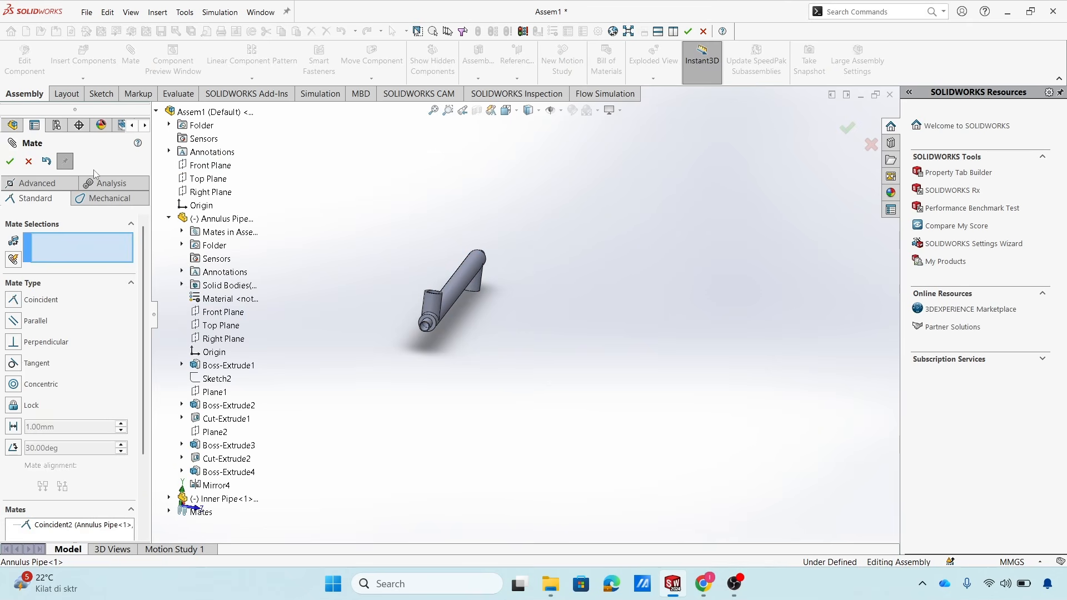
click(10, 161)
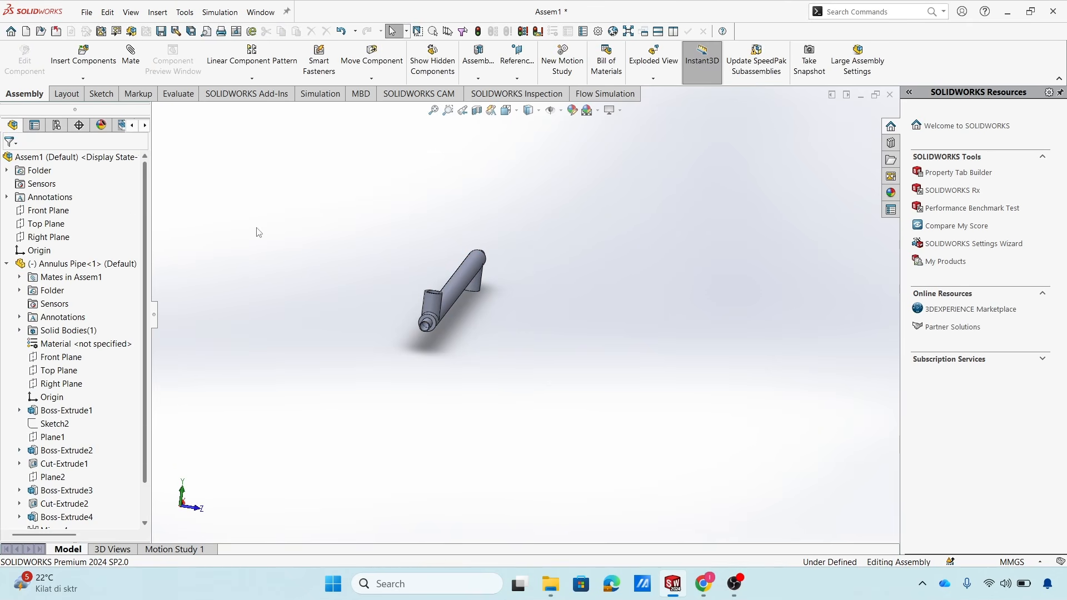
Highlight the Front Planes of the assembly and the annulus pipe in turn to check their alignment.
click(7, 264)
click(51, 207)
middle_drag(265, 247, 292, 250)
click(7, 264)
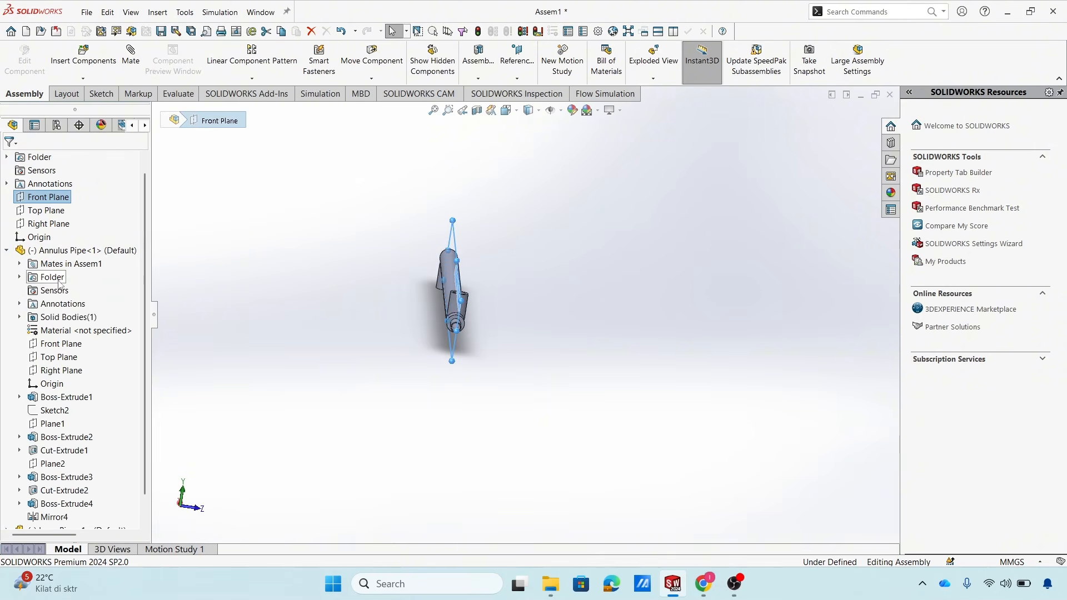
click(66, 345)
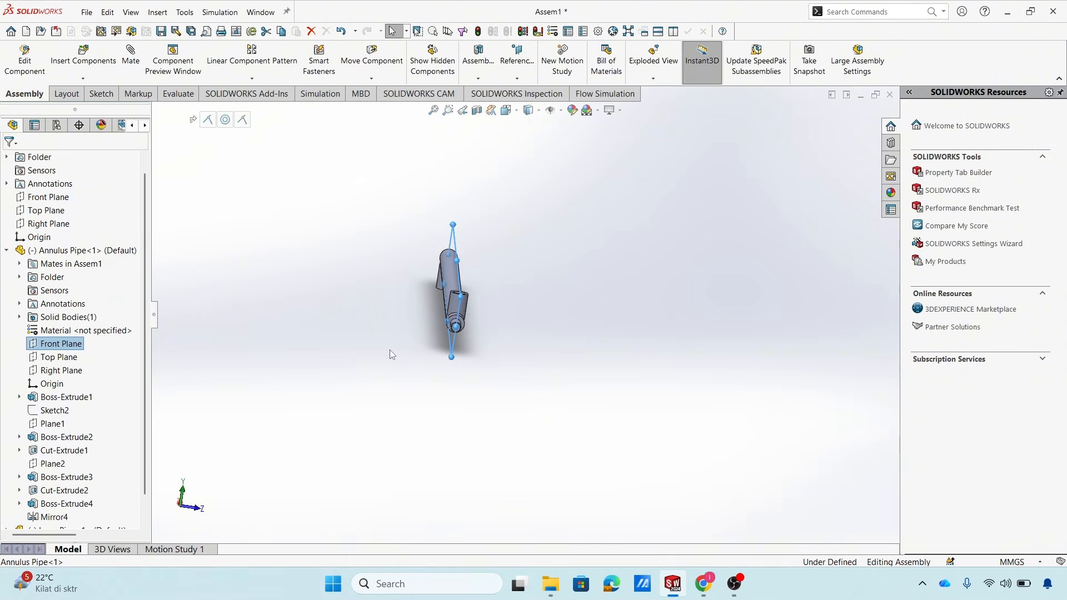
middle_drag(390, 349, 340, 329)
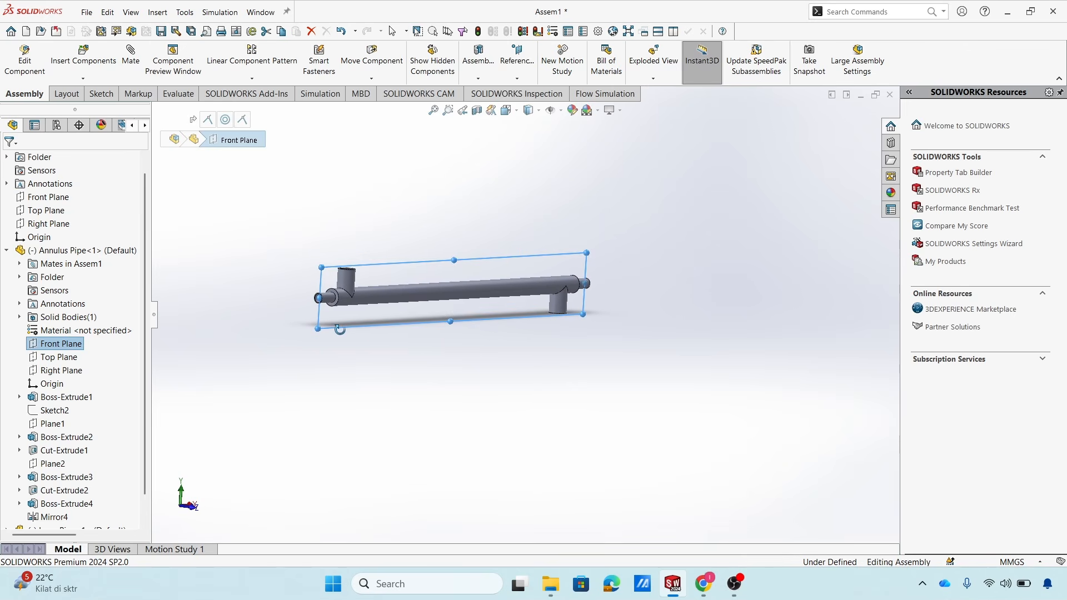
middle_drag(340, 329, 341, 329)
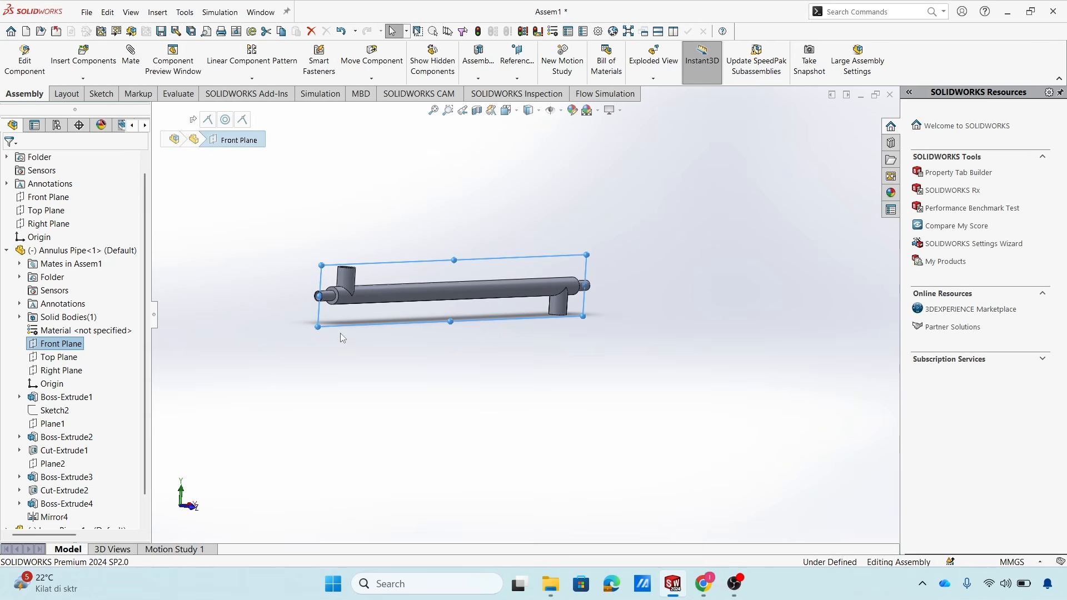
Collapse the component tree and save the assembly in the Projek HE 2026 folder as Assembly Double Pipe HE.
click(6, 251)
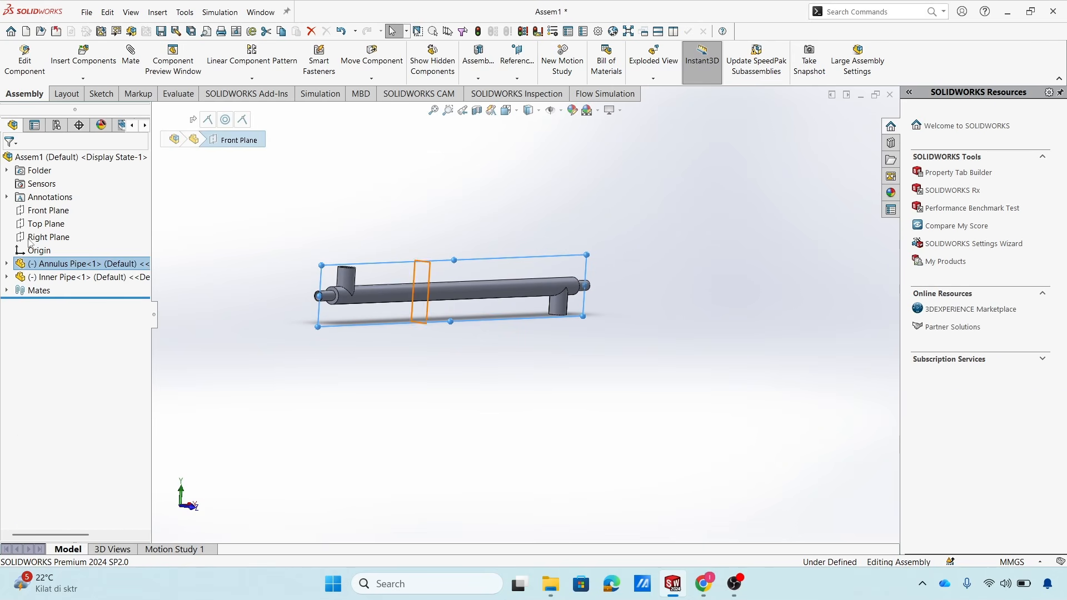
key(ctrl+s)
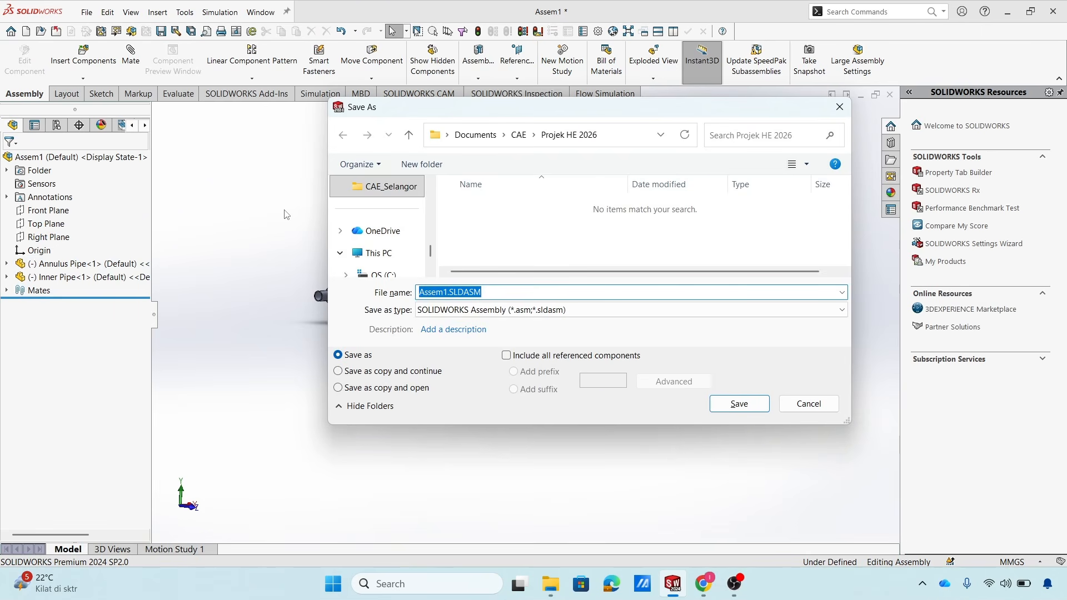
text(Assembly Double Pipe HE)
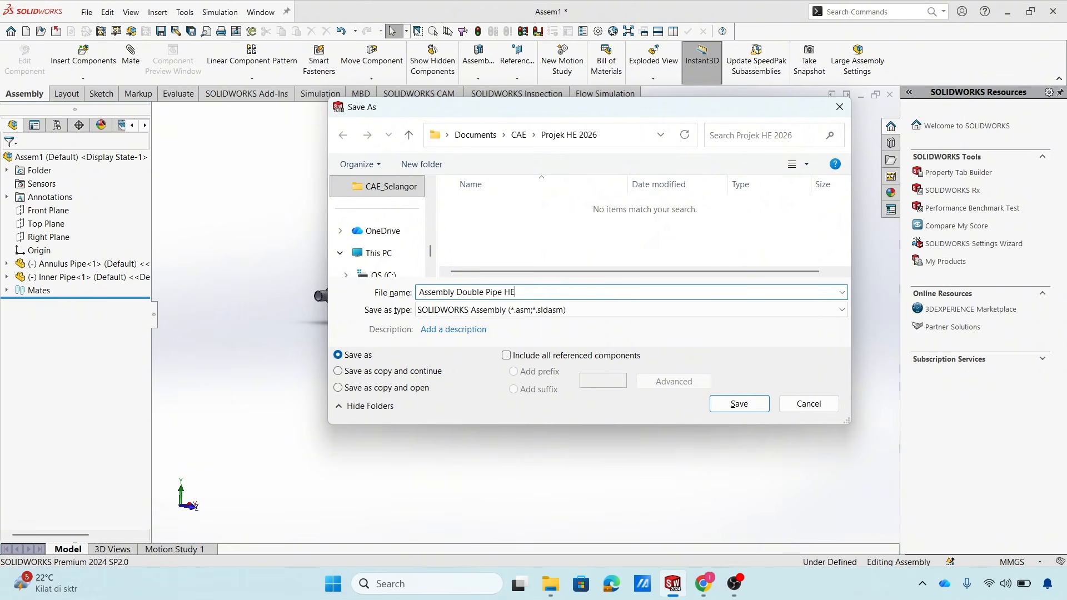
key(Return)
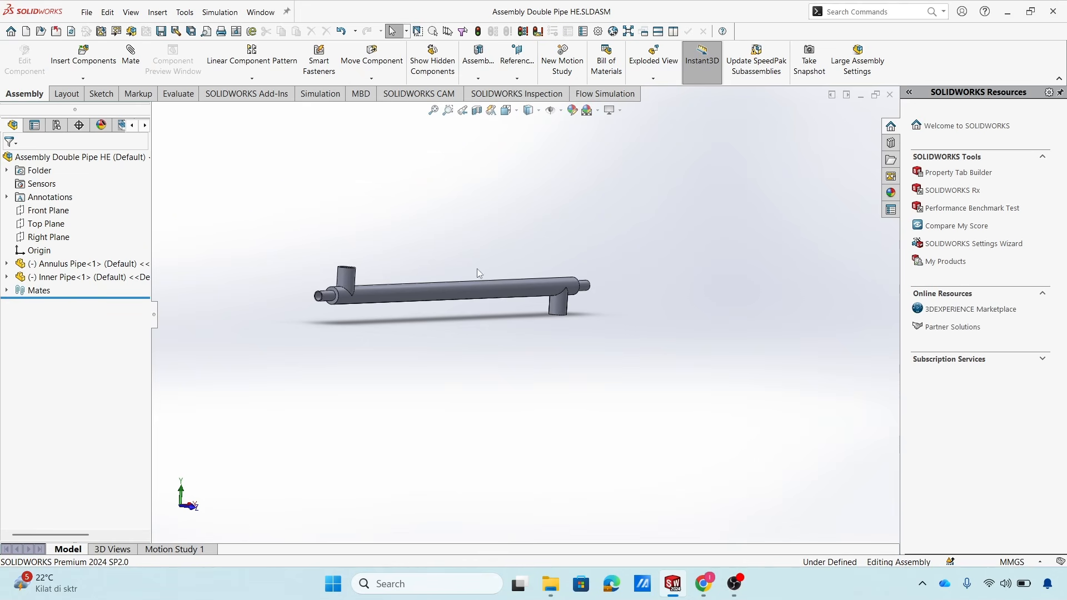
Start a new Flow Simulation project with the Wizard and name it Simulasi HE, using the current configuration.
click(631, 97)
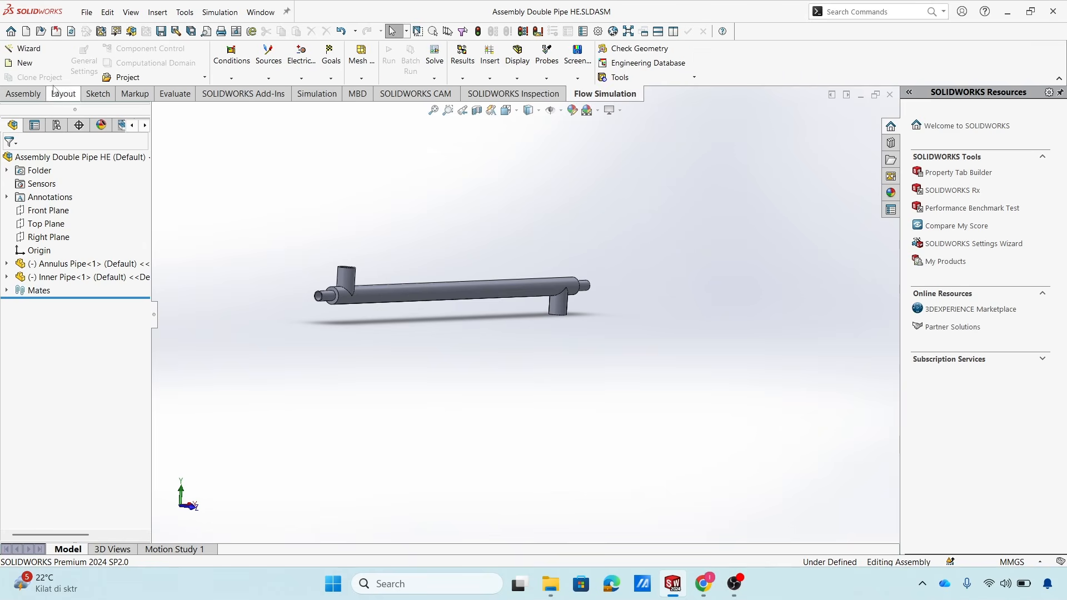
click(35, 50)
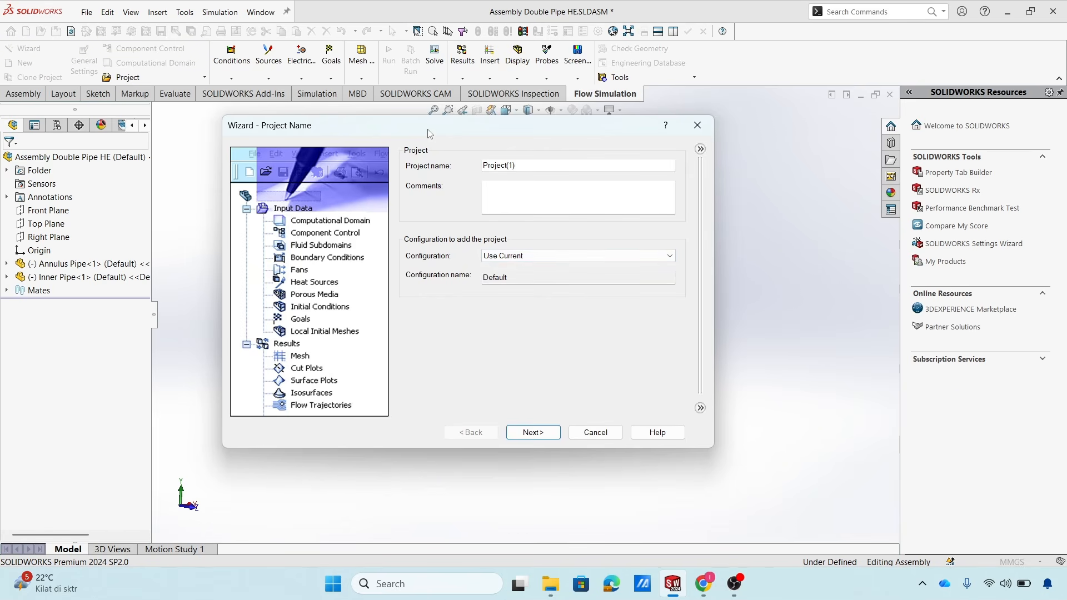
double_click(519, 169)
text(Simulasi HE)
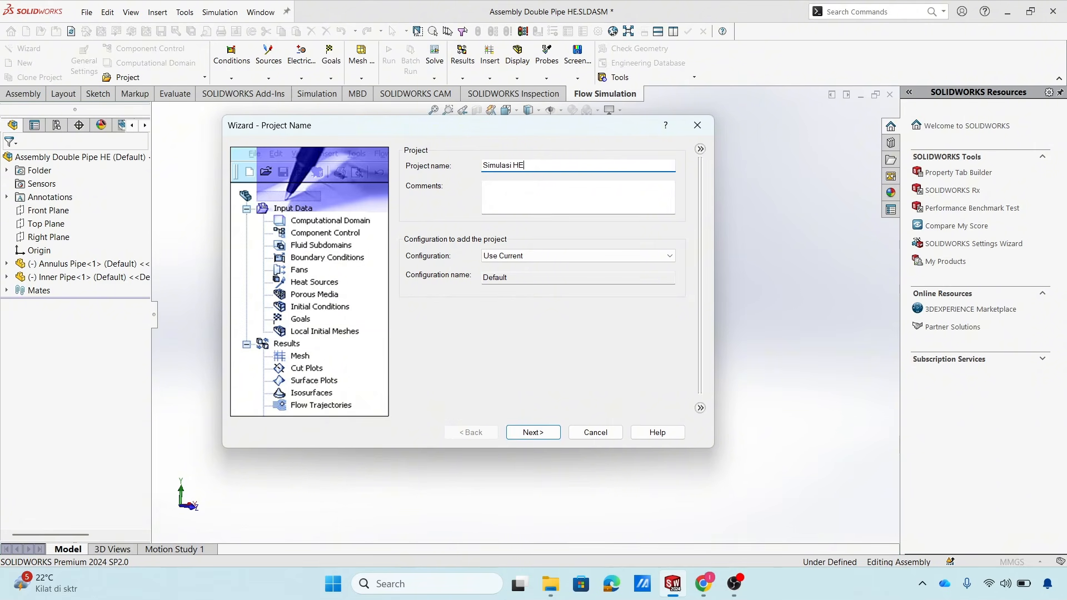
click(527, 426)
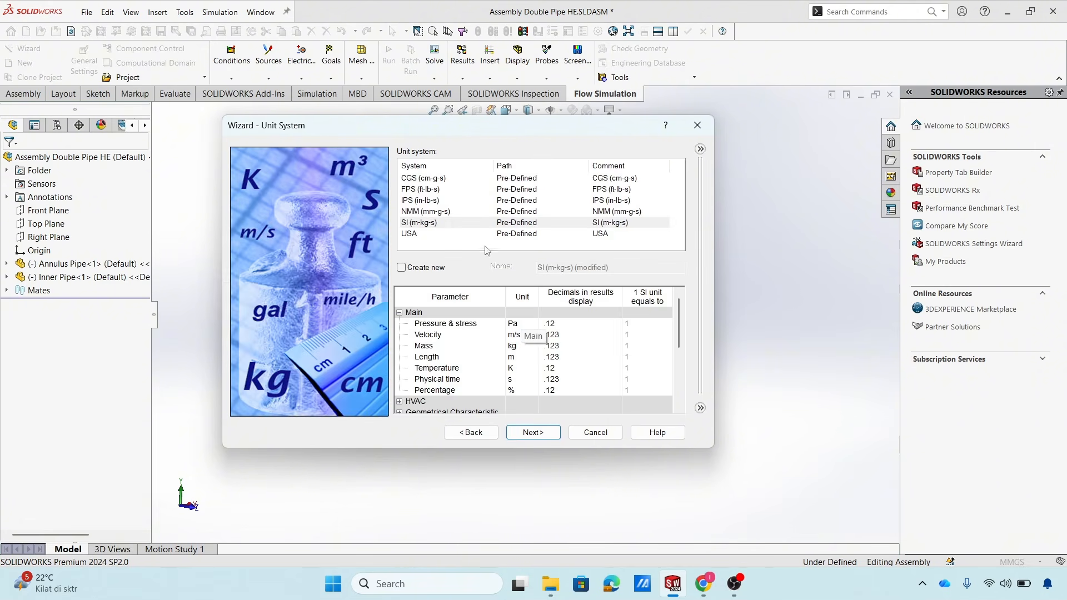
Choose the SI (m-kg-s) unit system for the project and set the temperature unit to Celsius.
click(423, 224)
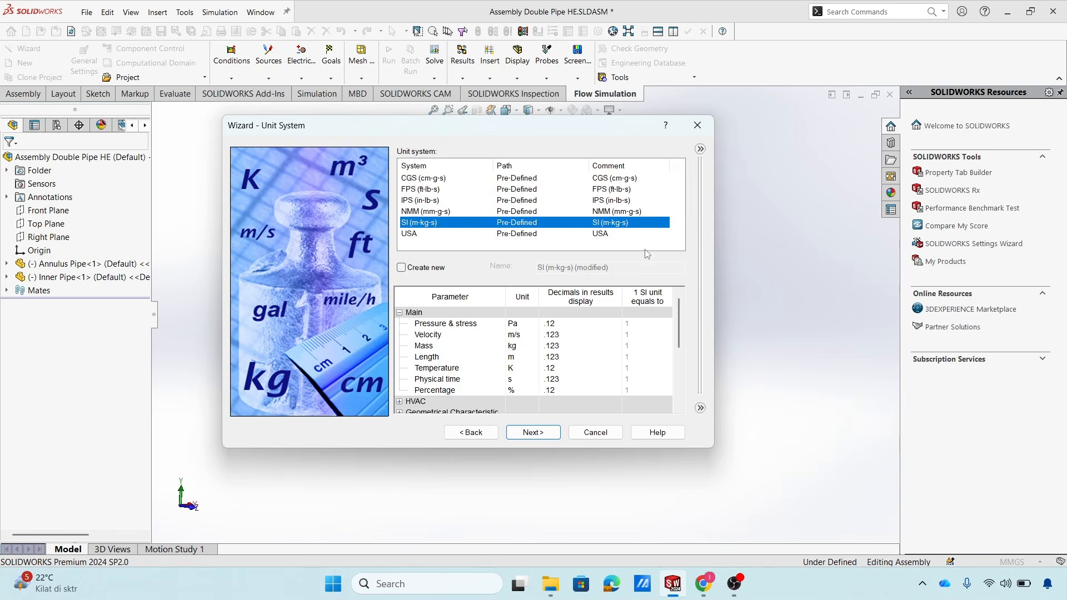
drag(679, 315, 678, 323)
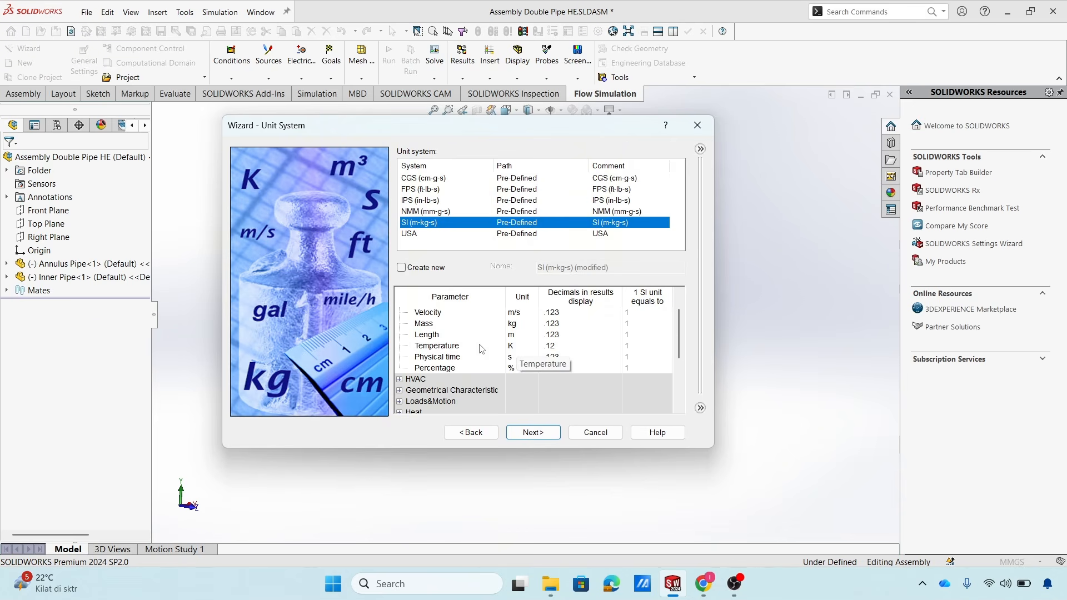
click(510, 346)
click(533, 347)
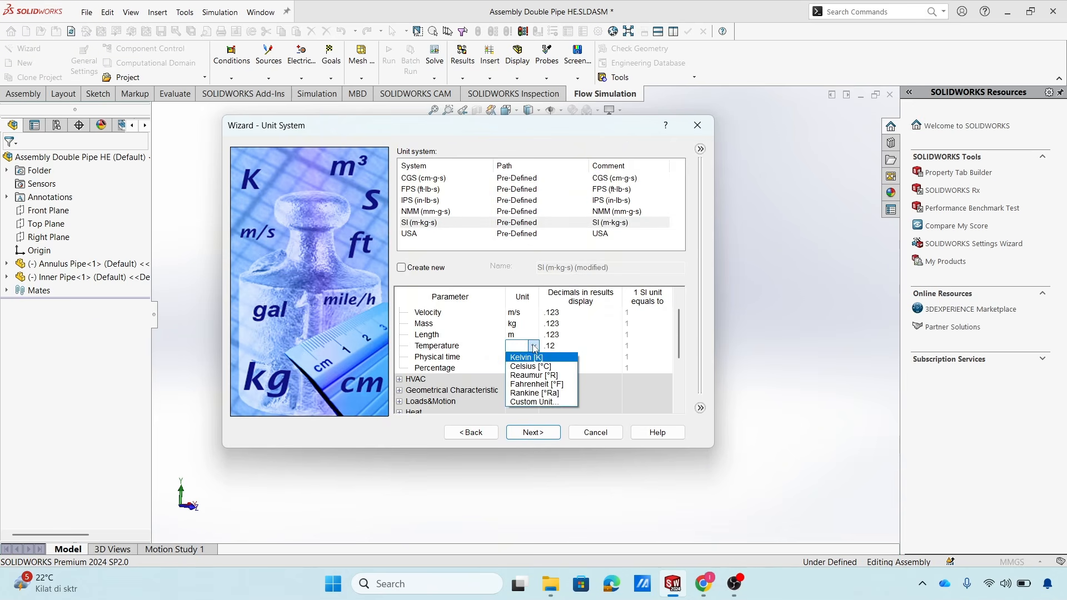
click(530, 366)
scroll(609, 378, down, 1)
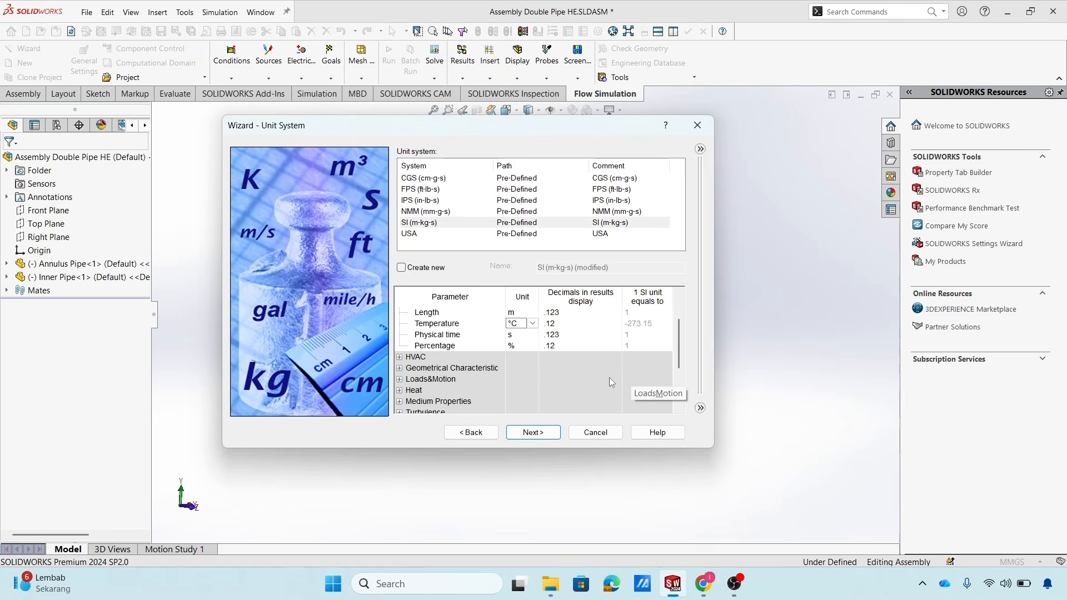
click(549, 432)
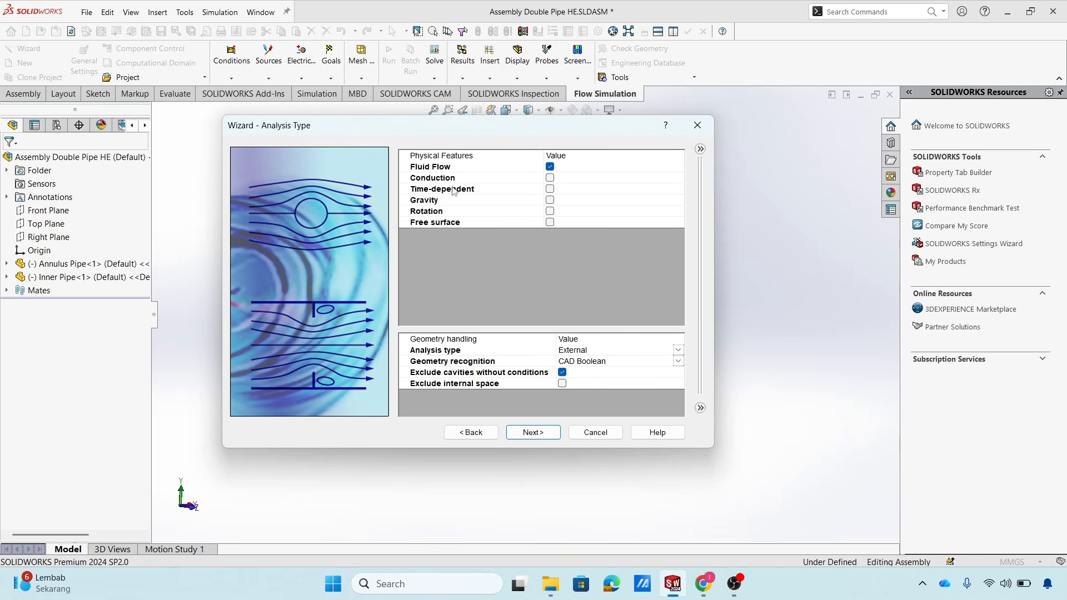
Enable Conduction alongside Fluid Flow and set the analysis type to Internal.
click(550, 178)
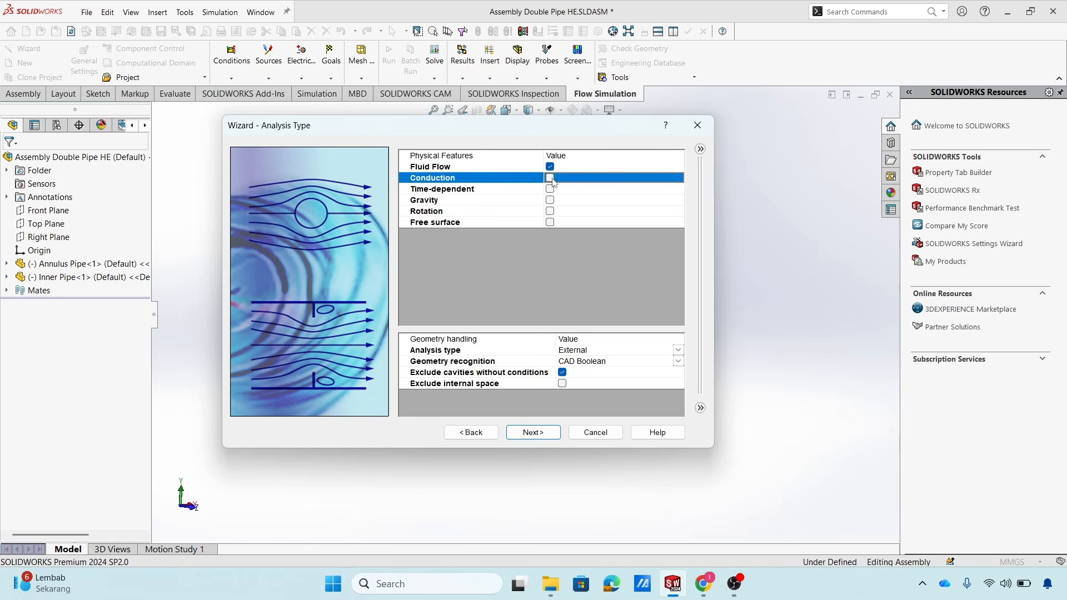
drag(521, 128, 665, 310)
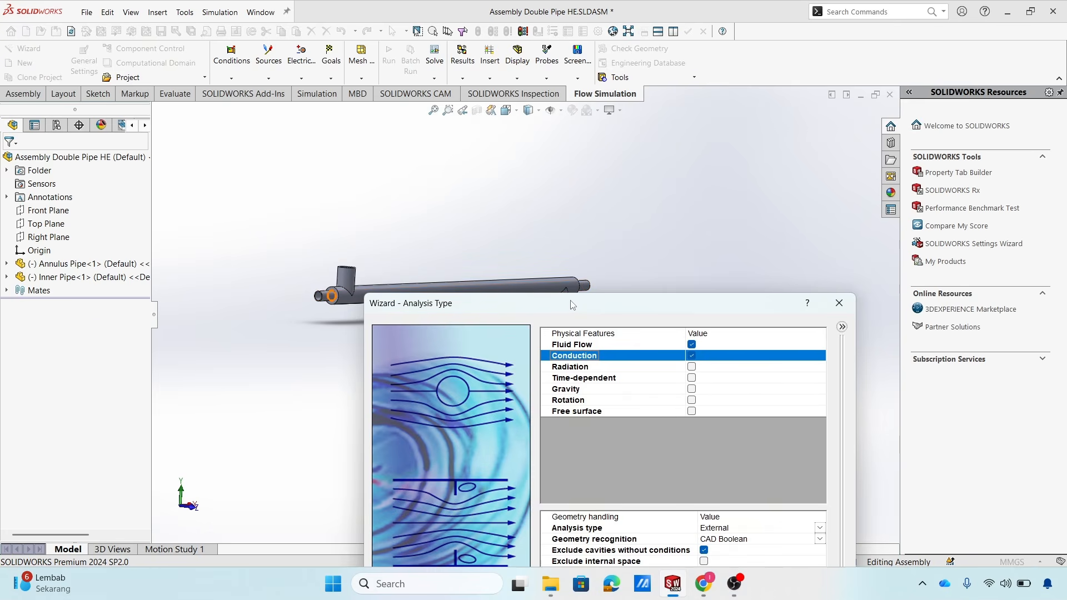
drag(573, 305, 558, 157)
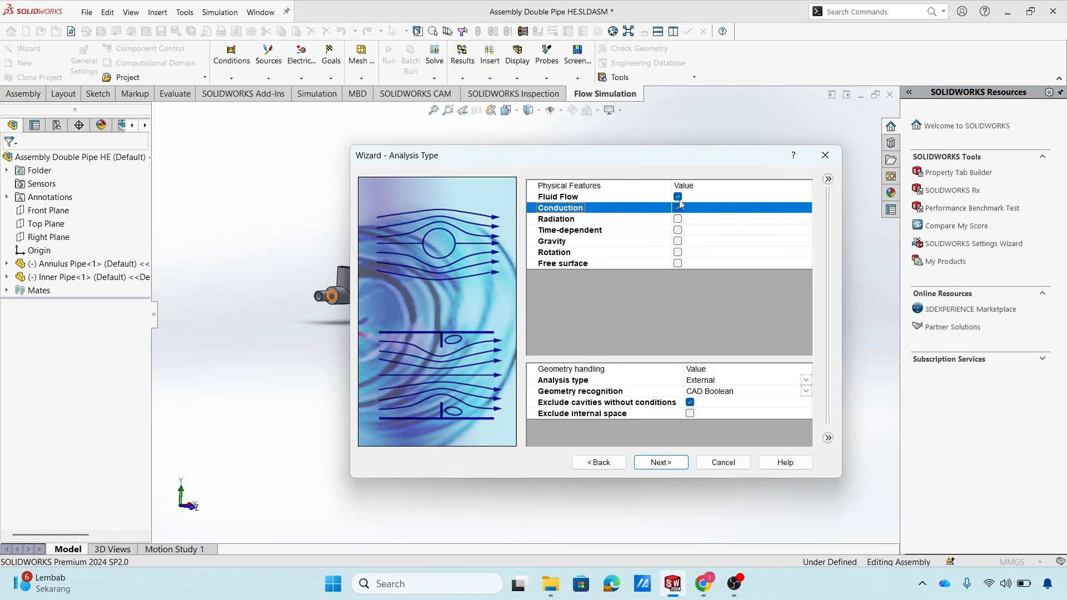
click(699, 198)
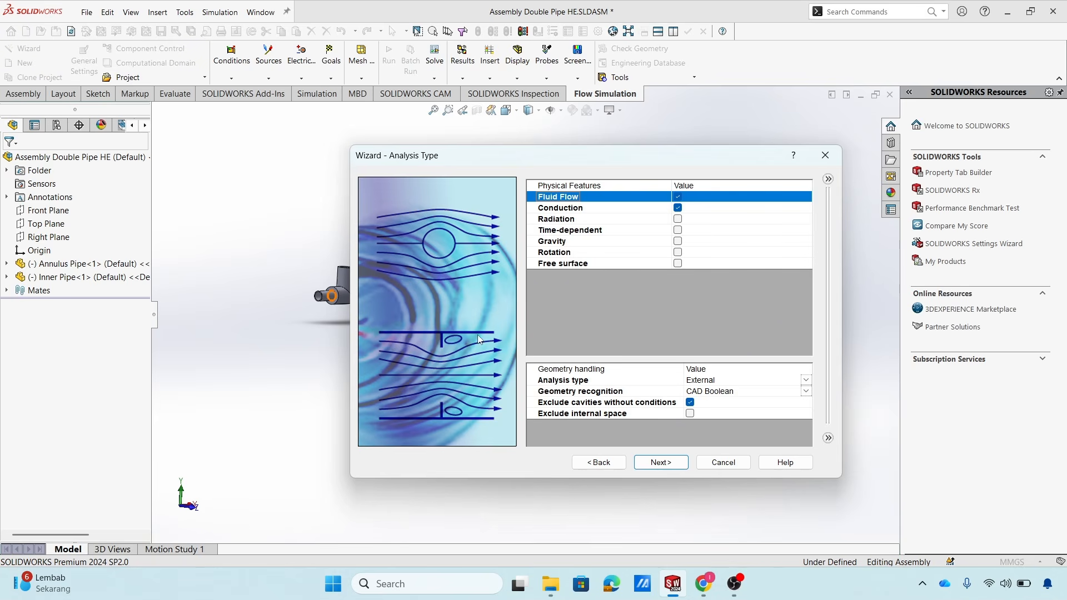
click(806, 382)
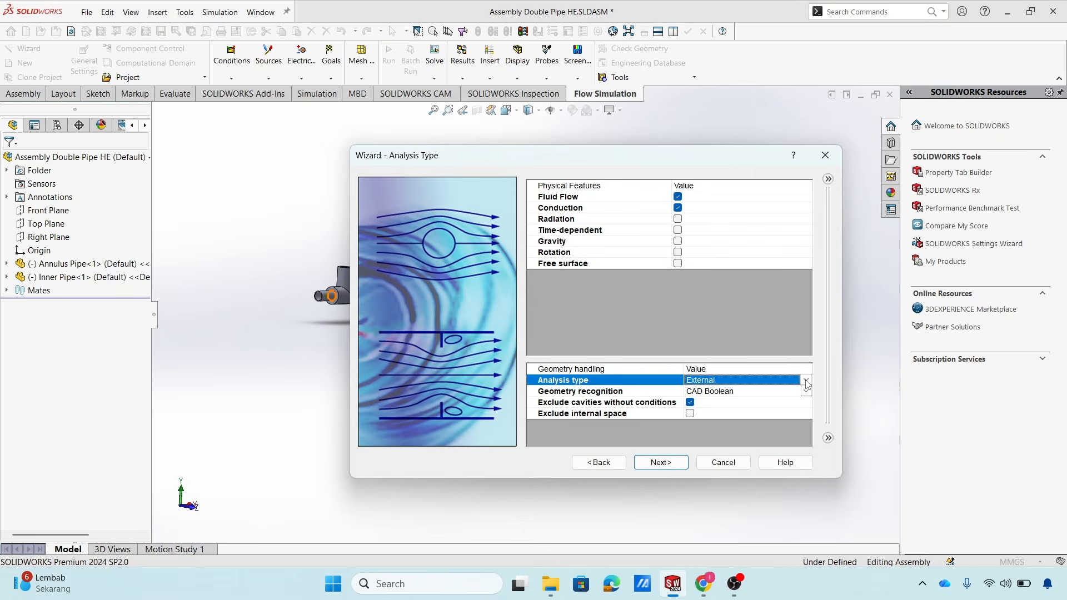
click(806, 380)
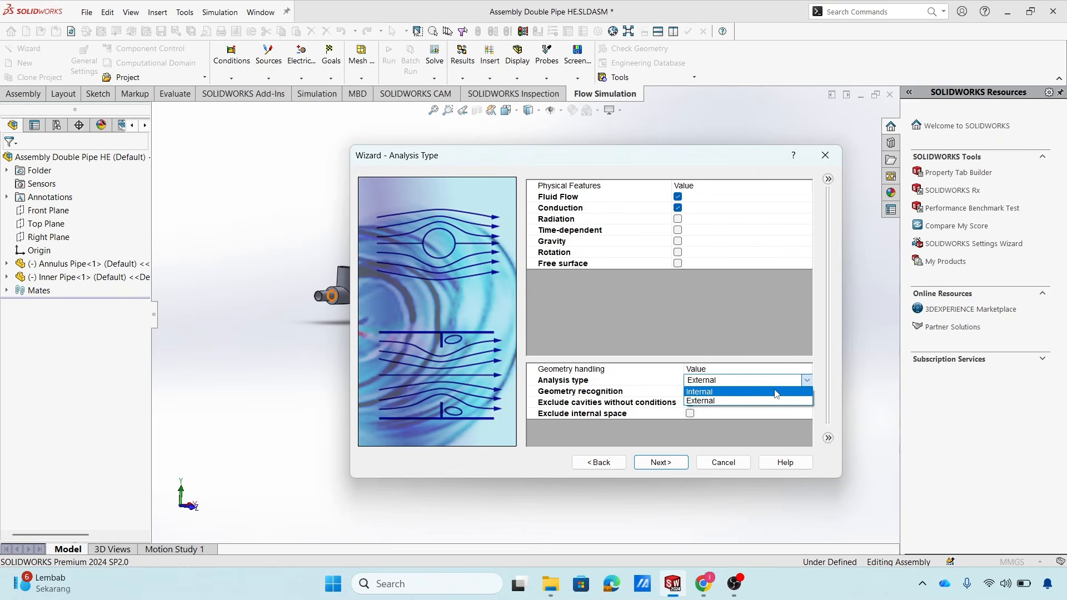
click(778, 401)
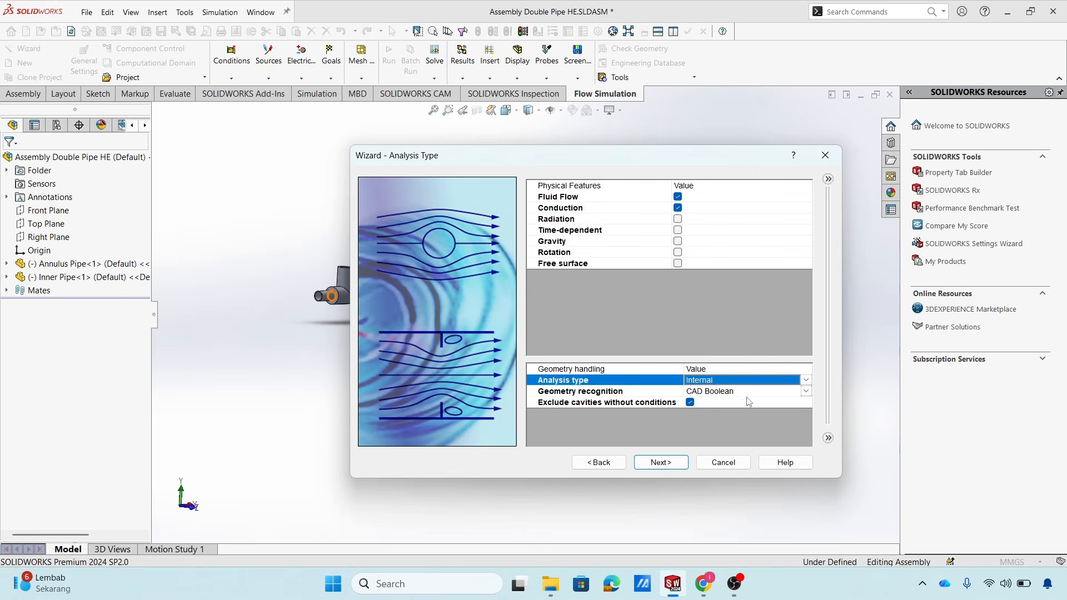
click(660, 463)
Add the pre-defined liquids Water and Ethanol as project fluids, keeping the Laminar and Turbulent flow type.
drag(575, 161, 515, 162)
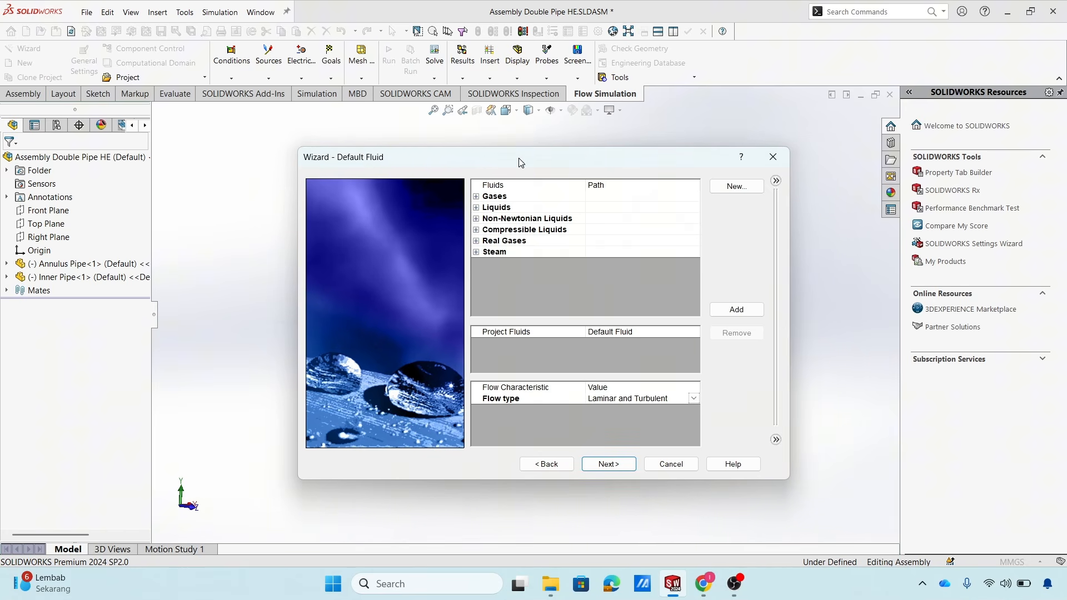
click(471, 208)
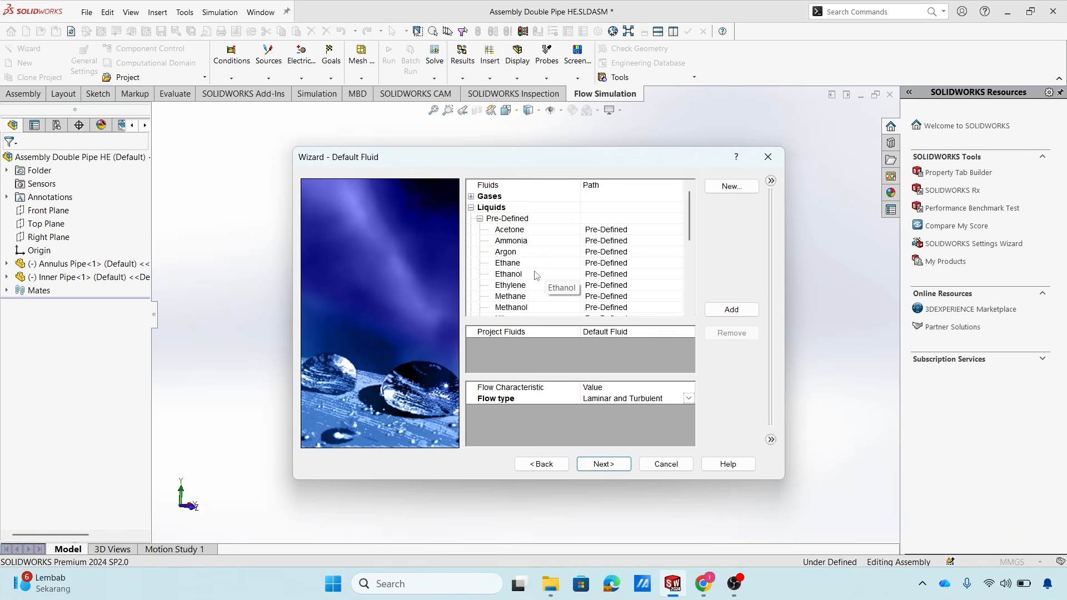
scroll(535, 271, down, 3)
scroll(536, 275, down, 1)
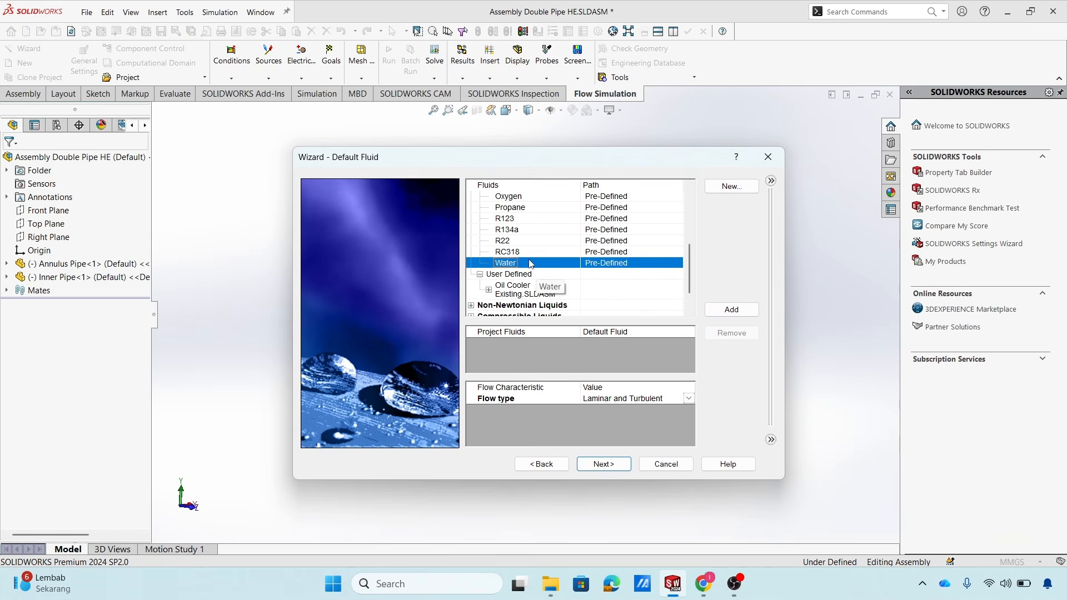
click(737, 310)
scroll(523, 256, up, 3)
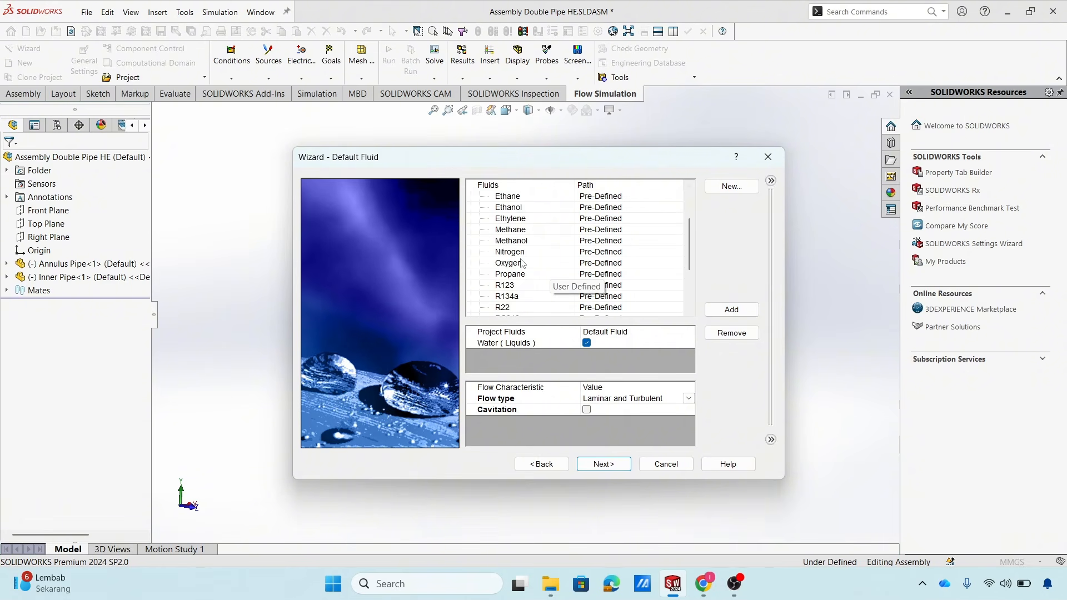
click(522, 242)
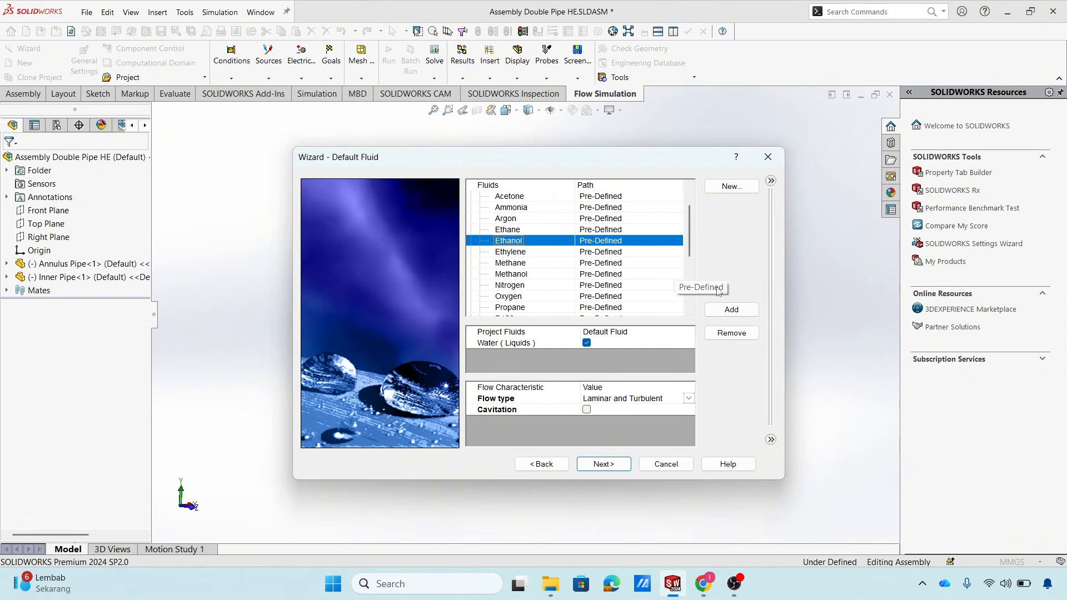
click(717, 312)
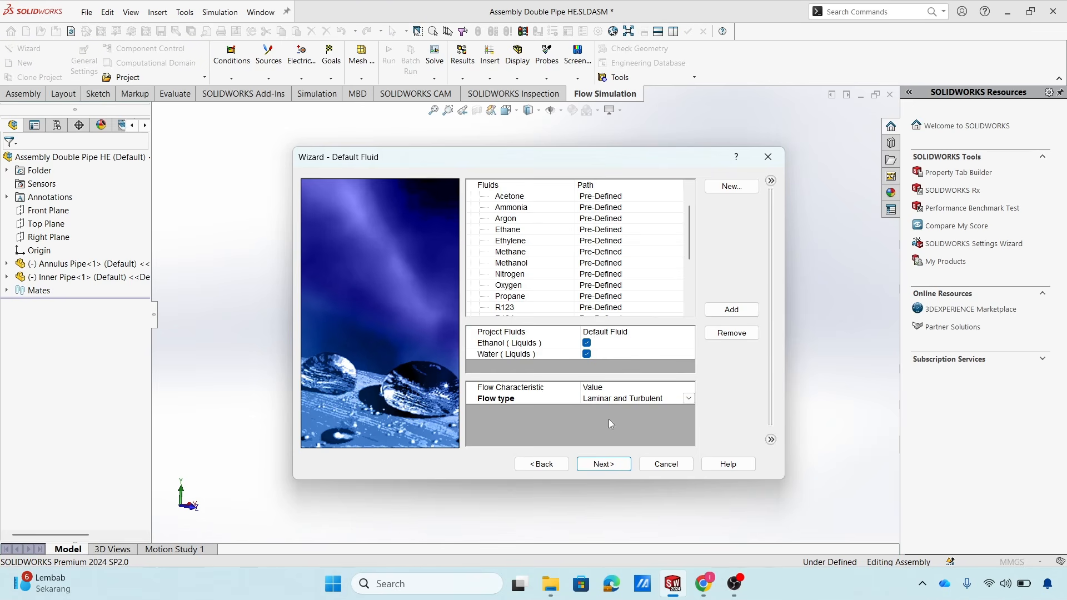
click(609, 469)
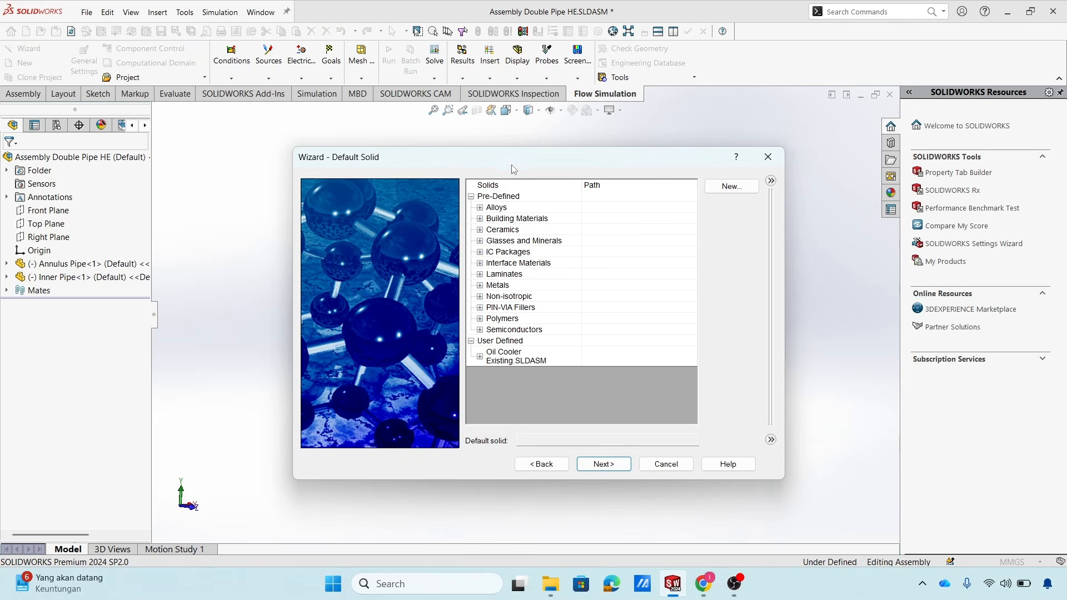
Set Copper from the pre-defined metals as the project's default solid material.
drag(517, 164, 665, 213)
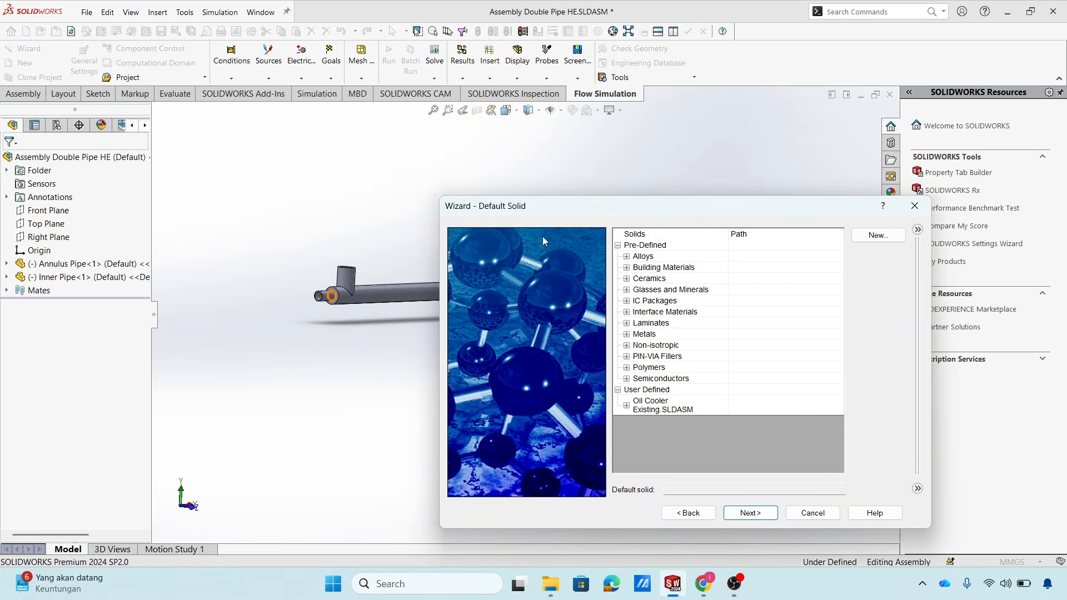
scroll(343, 303, down, 6)
scroll(418, 312, up, 3)
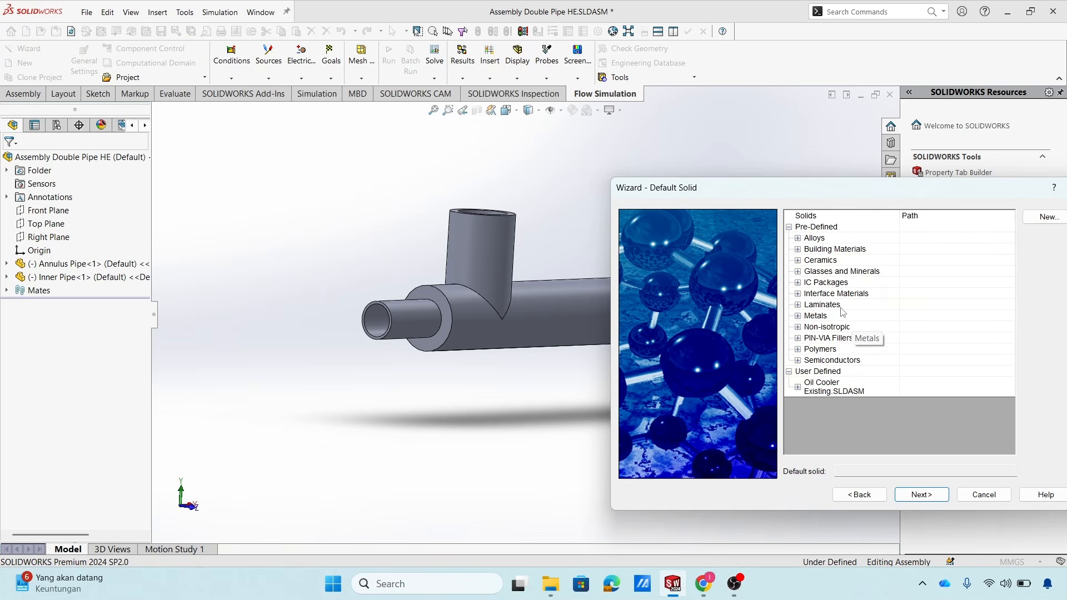
click(798, 316)
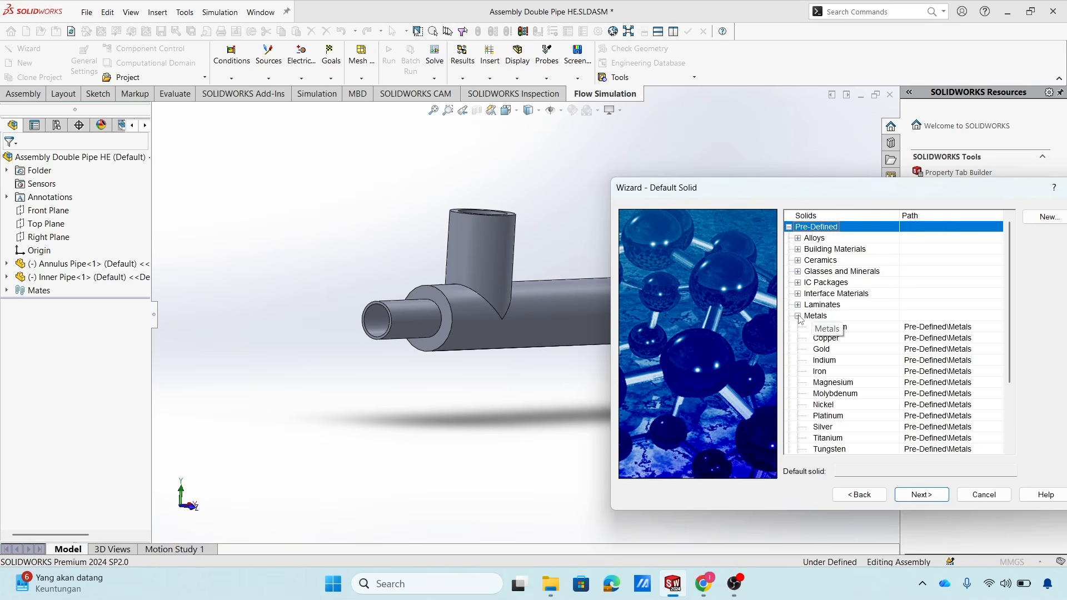
click(846, 339)
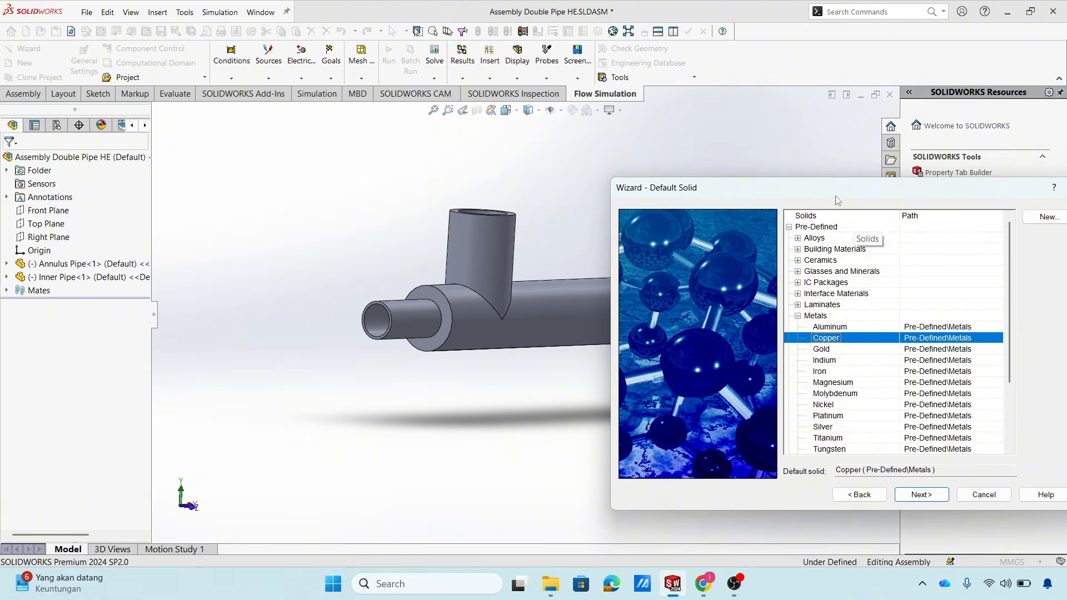
drag(838, 200, 608, 155)
click(690, 452)
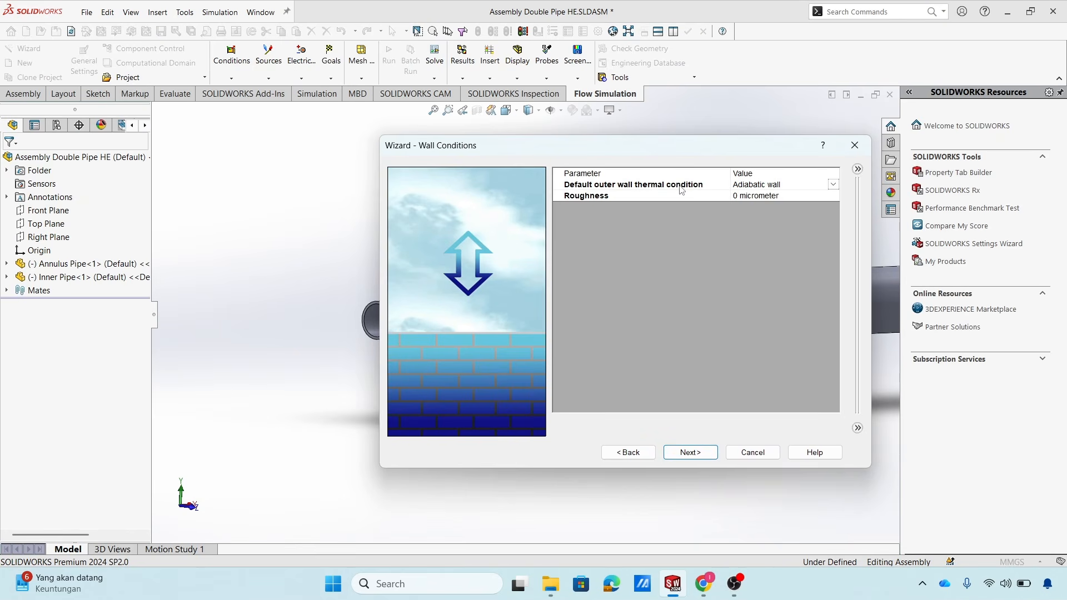
Keep the default adiabatic wall with 0 micrometer roughness and the default initial conditions, and finish the project wizard.
drag(651, 154, 582, 383)
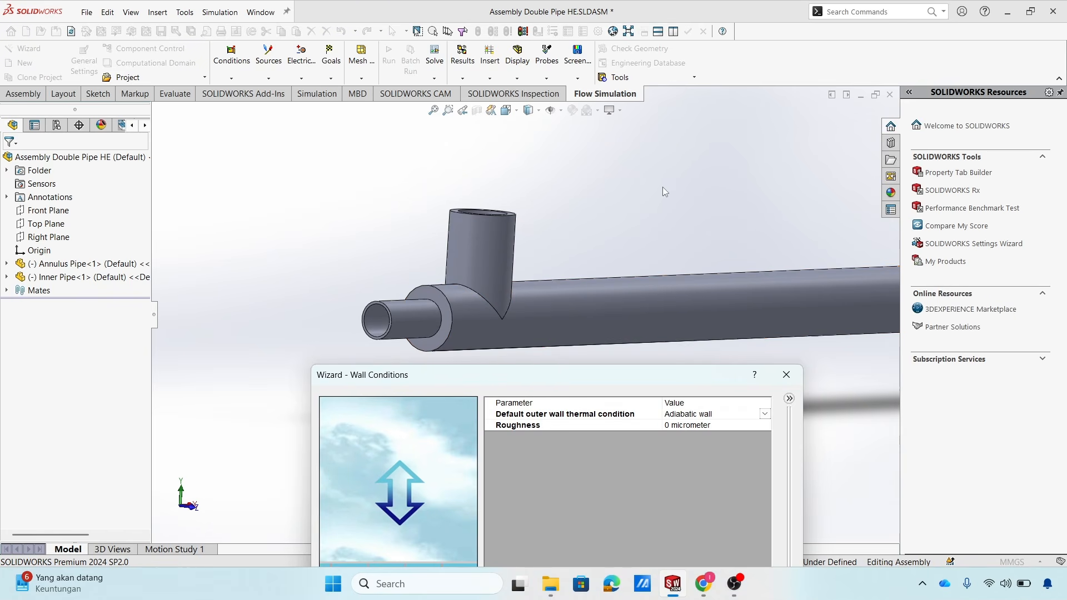
drag(633, 378, 628, 182)
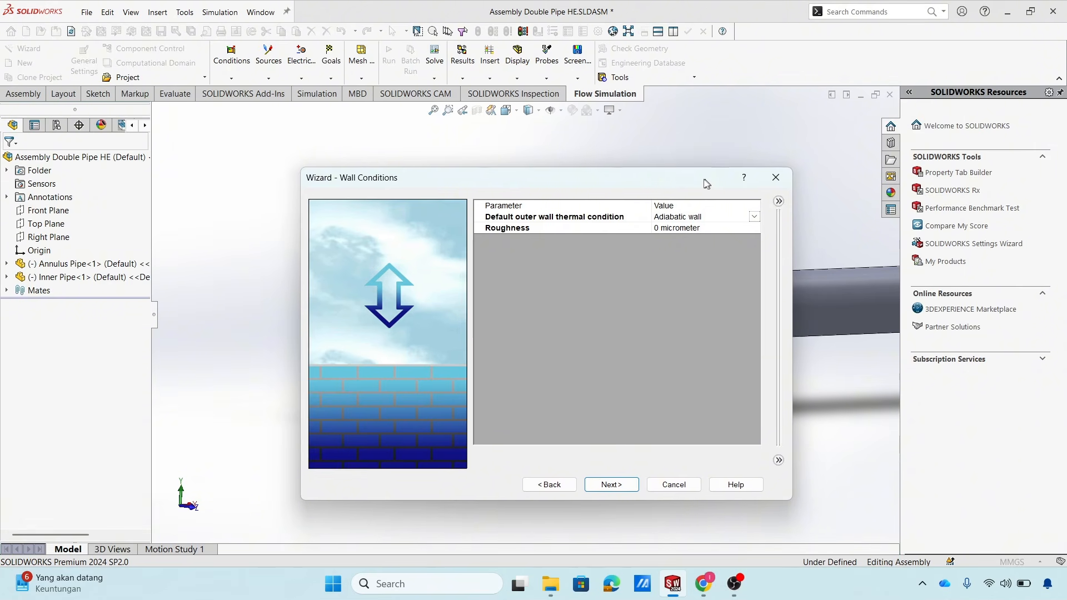
drag(710, 182, 643, 172)
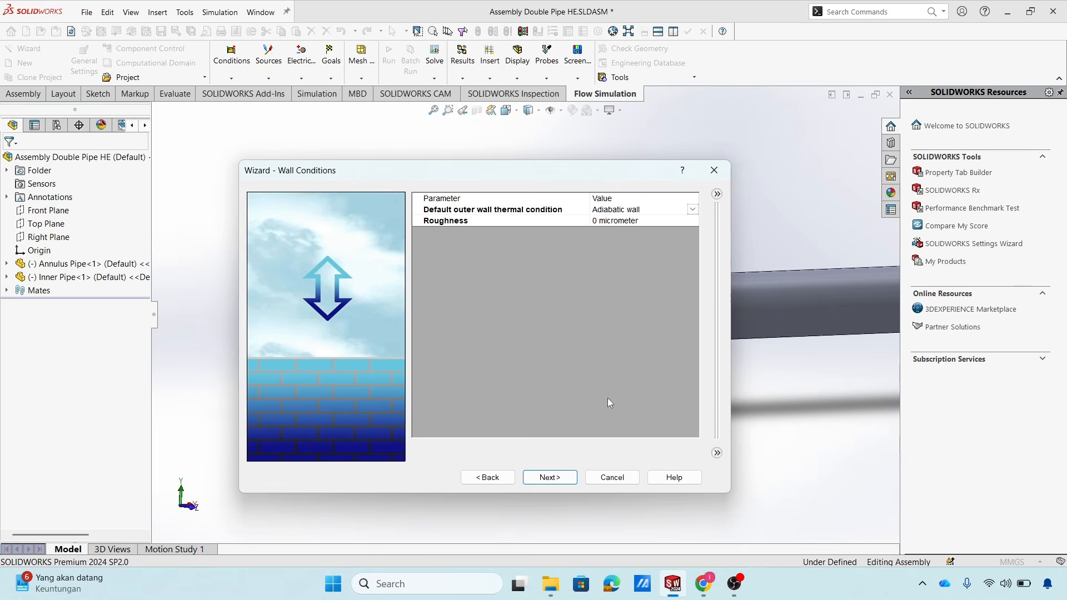
click(558, 478)
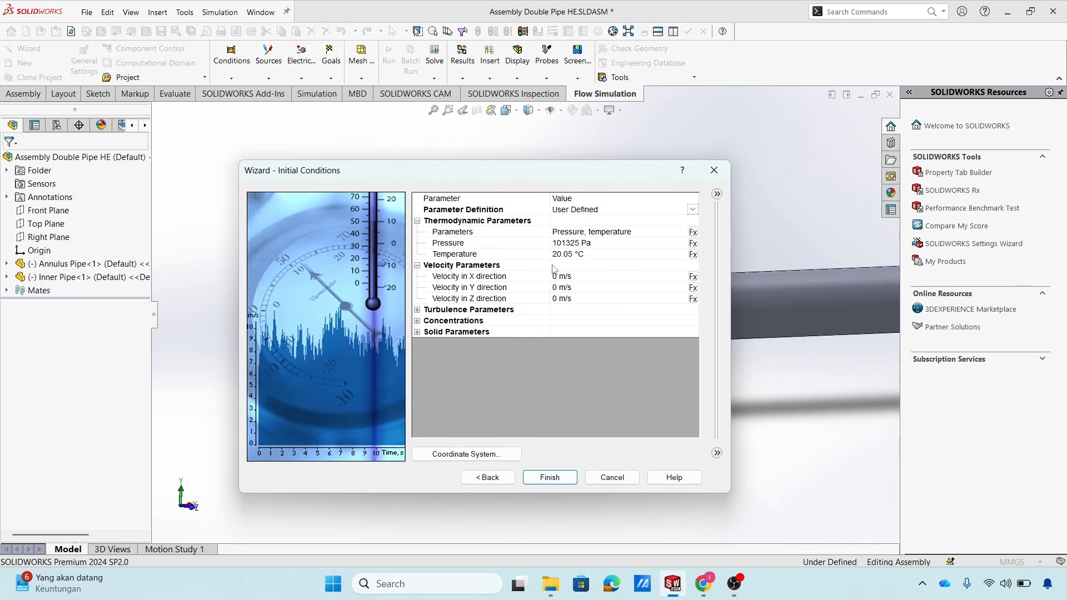
click(551, 477)
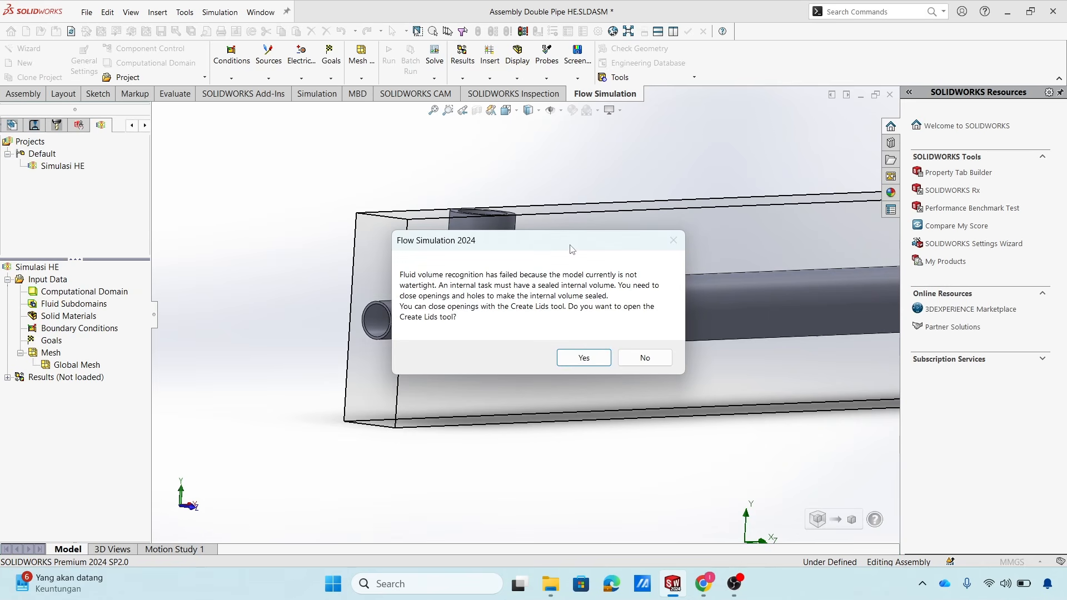
Agree to open the Create Lids tool and select the inner pipe's end face beside the upward annulus branch.
drag(571, 248, 225, 174)
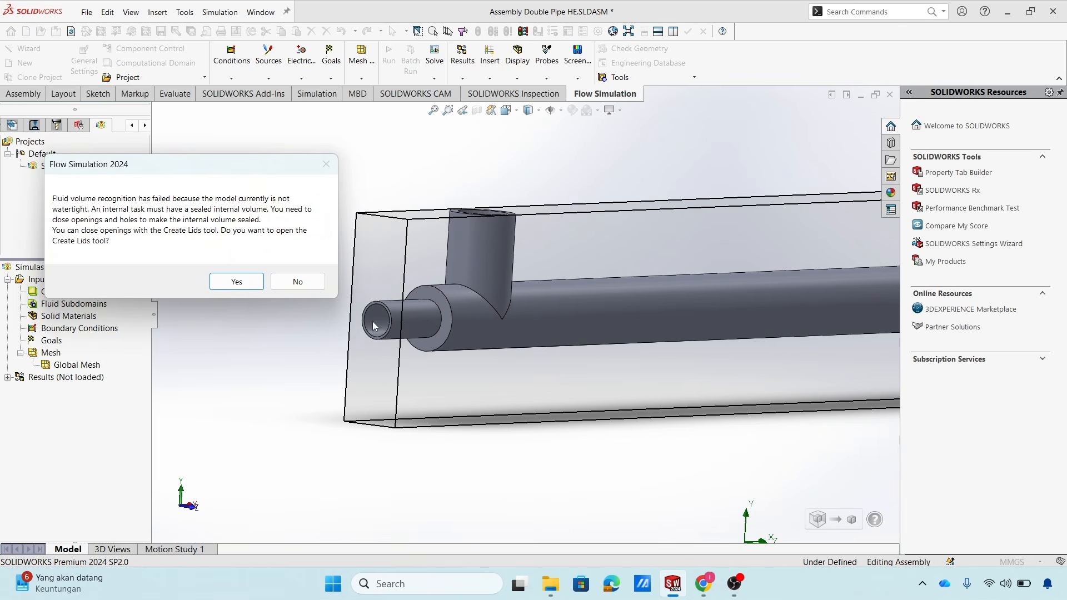
click(238, 282)
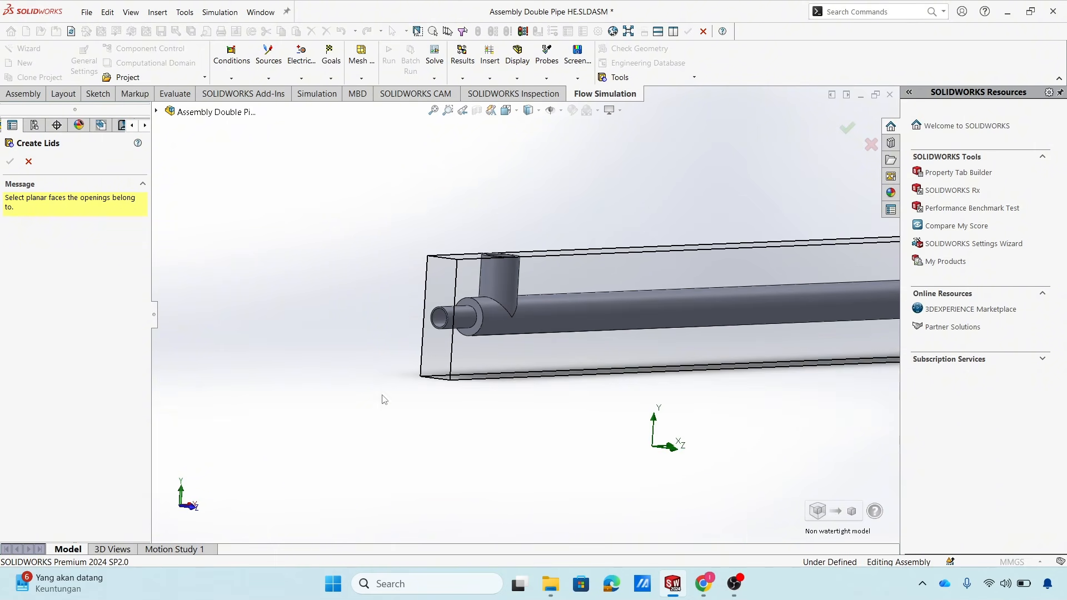
scroll(381, 398, up, 2)
scroll(483, 374, up, 2)
scroll(789, 232, down, 2)
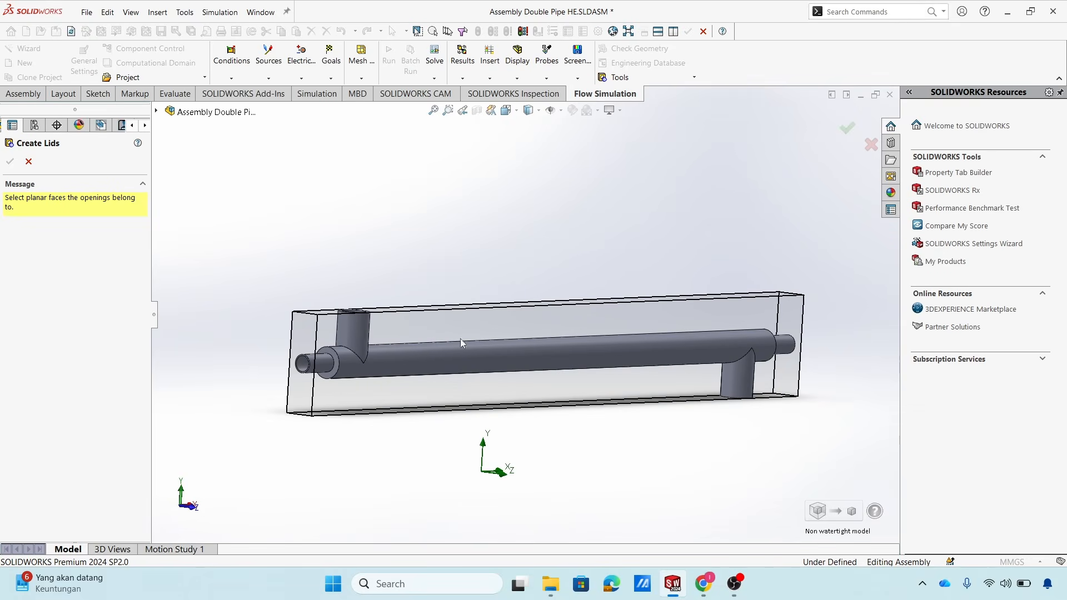
scroll(300, 362, down, 10)
click(386, 294)
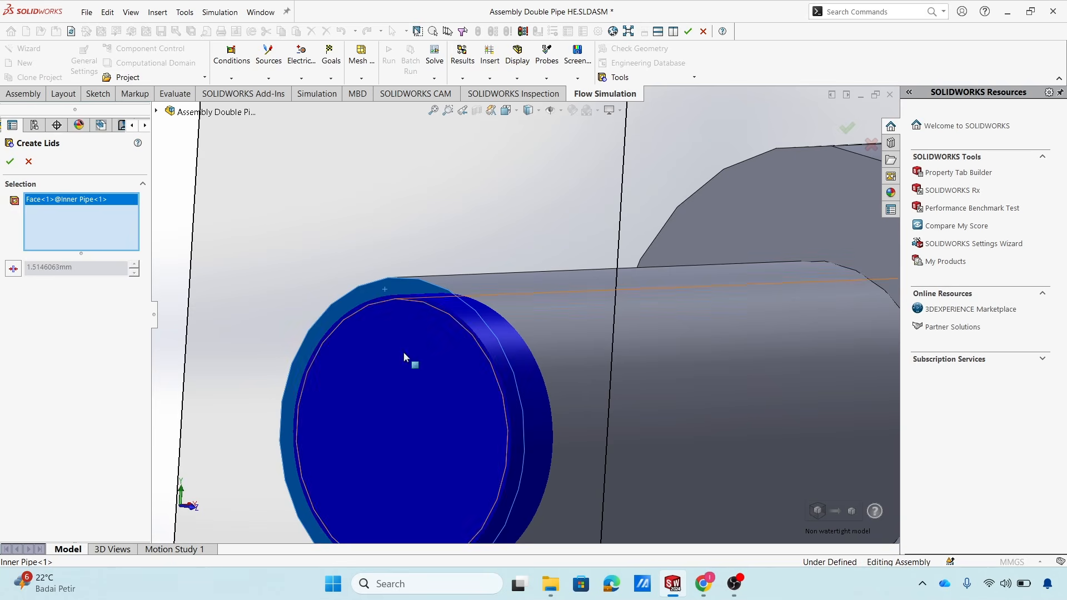
Add the inner pipe's opposite end face, beside the downward annulus branch, to the lid selection.
middle_drag(403, 352, 333, 354)
scroll(334, 356, up, 6)
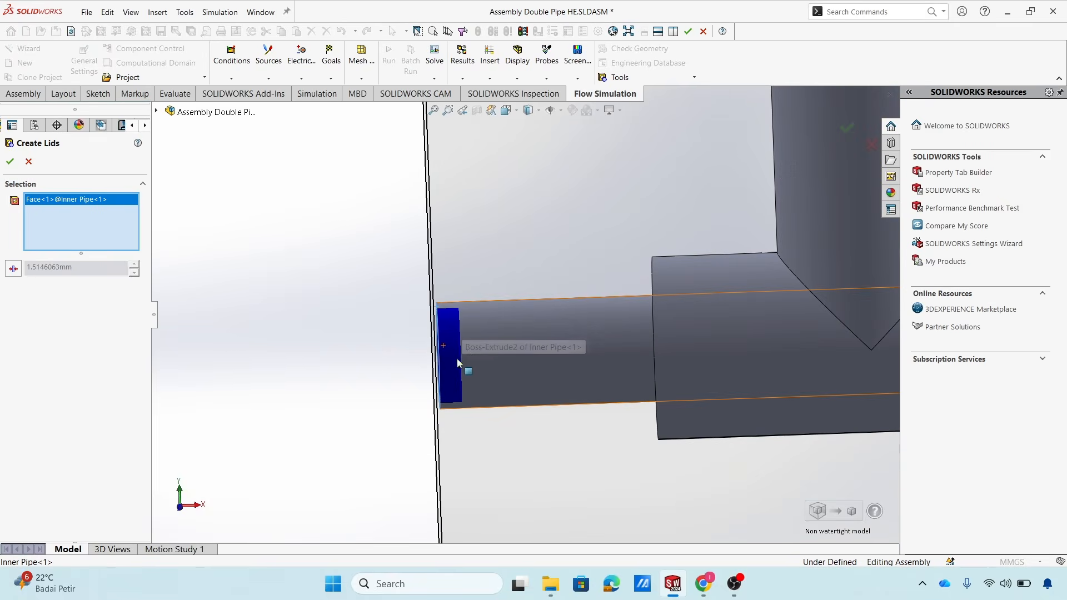
scroll(542, 338, up, 6)
scroll(584, 339, up, 8)
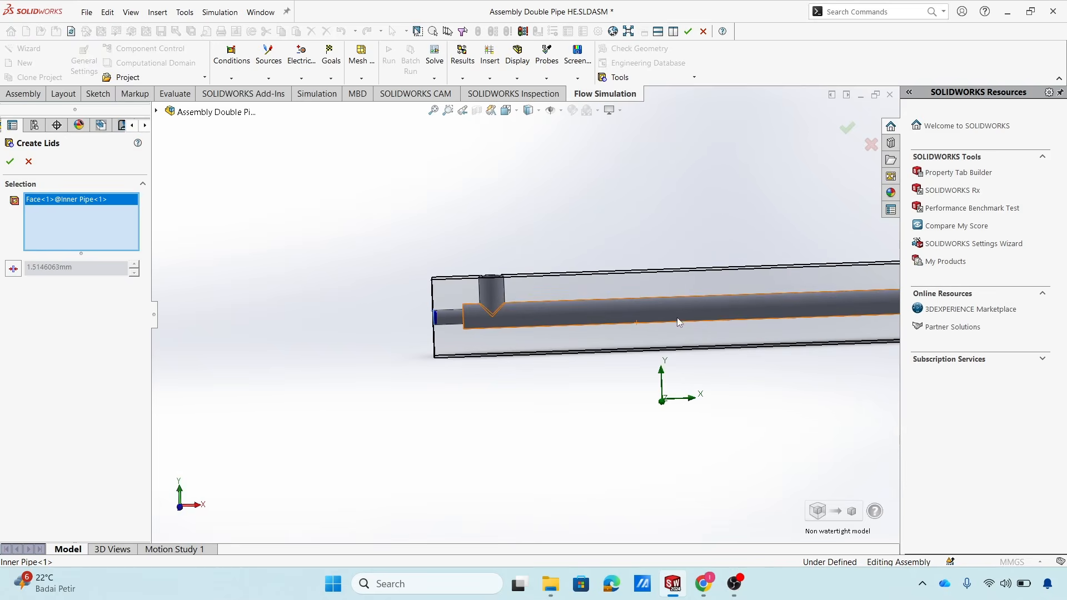
scroll(798, 319, down, 10)
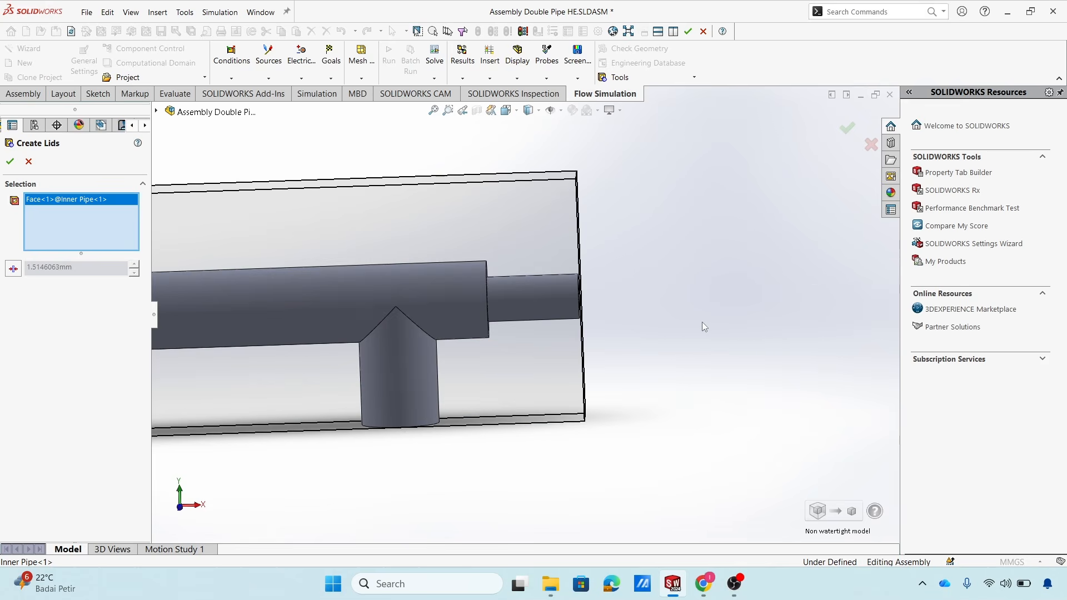
scroll(606, 301, down, 8)
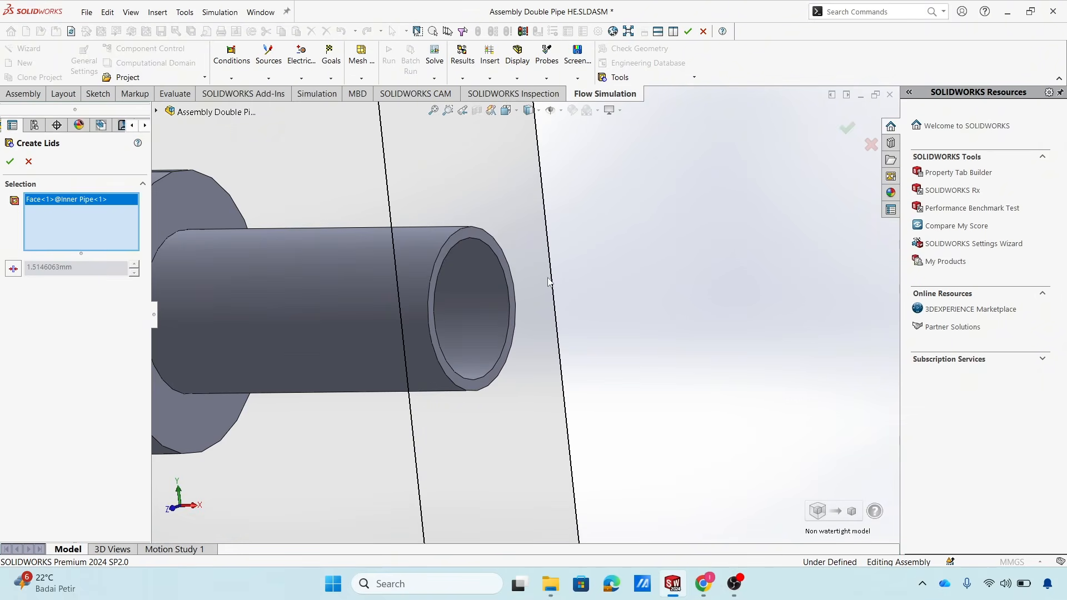
click(493, 241)
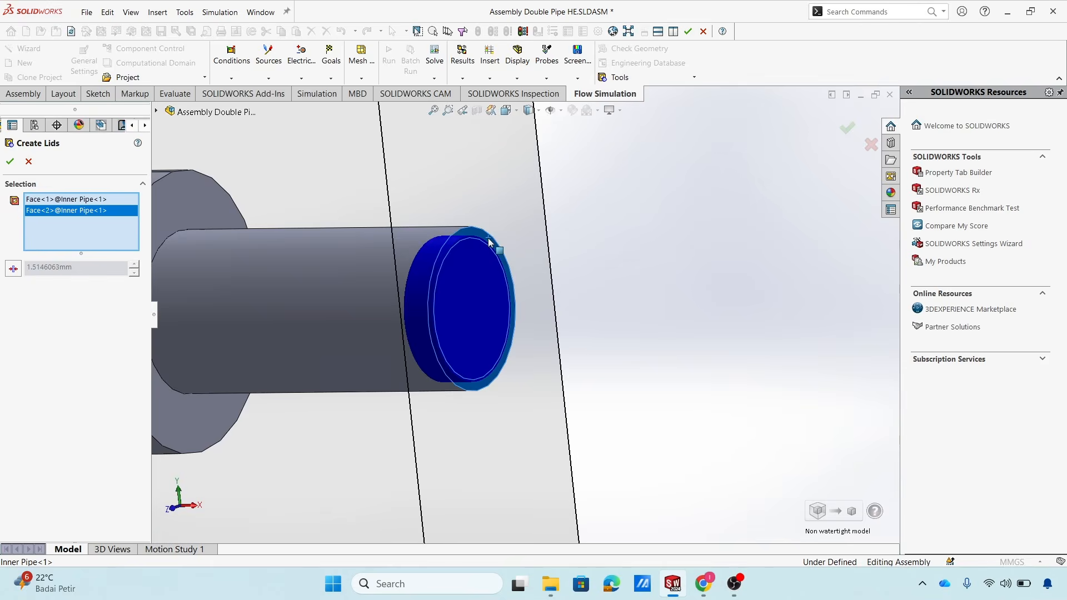
Add the ring face at the opening of the annulus pipe's downward branch to the lid selection.
scroll(496, 262, up, 5)
scroll(515, 311, up, 3)
middle_drag(451, 362, 479, 271)
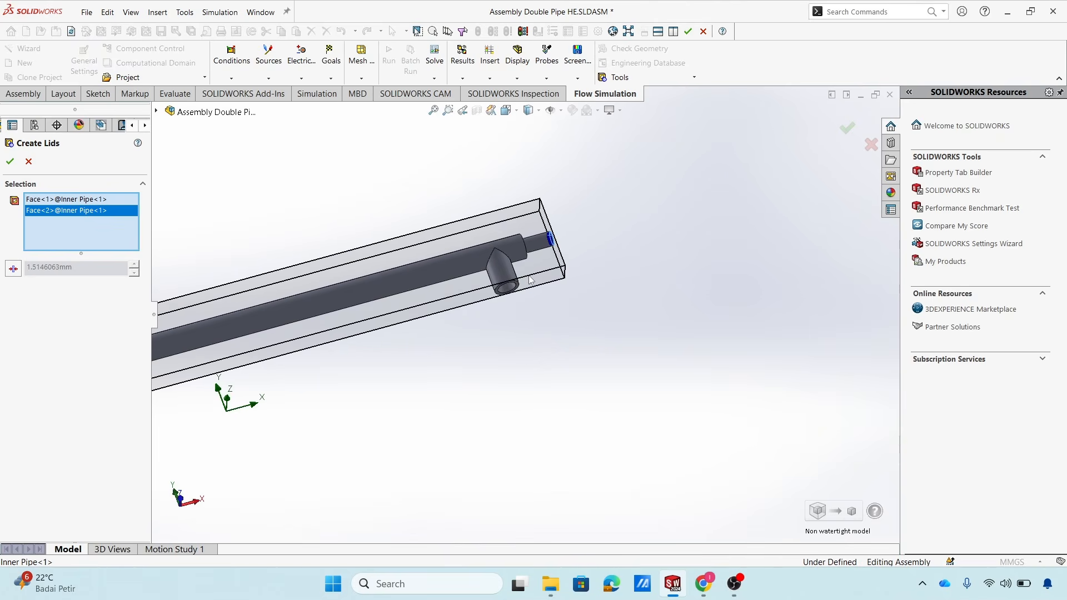
scroll(517, 291, down, 4)
scroll(517, 290, down, 2)
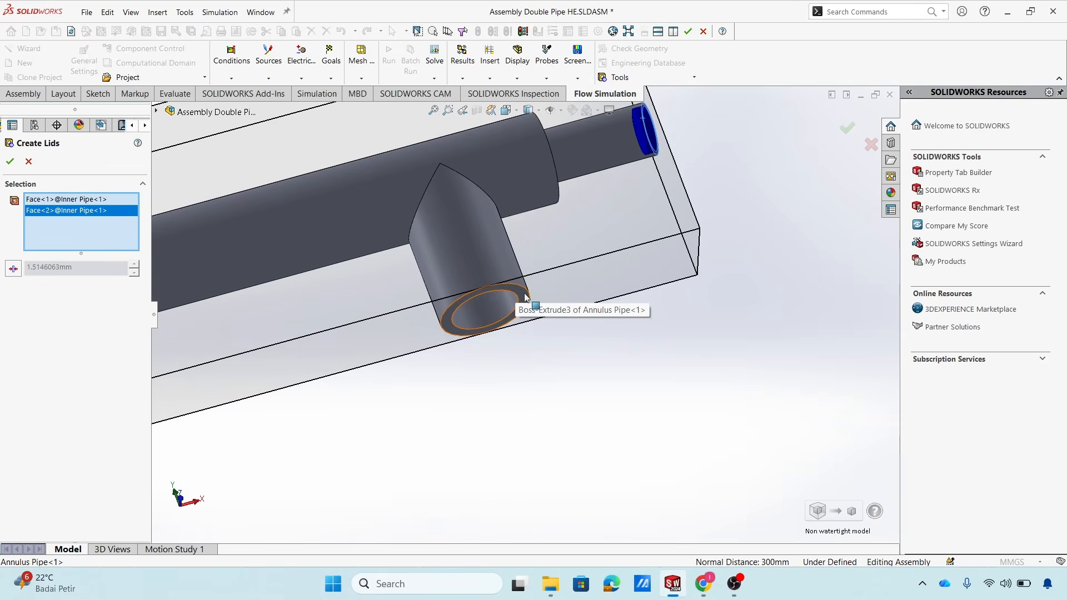
click(520, 313)
Add the ring face at the opening of the annulus pipe's upward branch to the lid selection.
scroll(542, 355, up, 9)
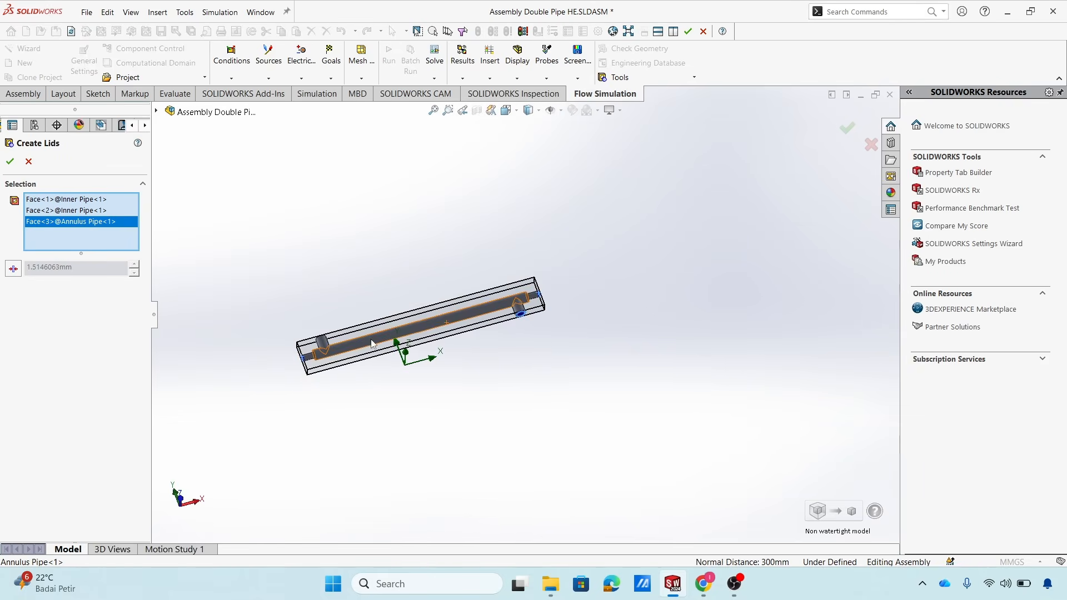
scroll(380, 342, down, 5)
scroll(410, 356, down, 2)
middle_drag(488, 364, 574, 432)
scroll(474, 325, down, 3)
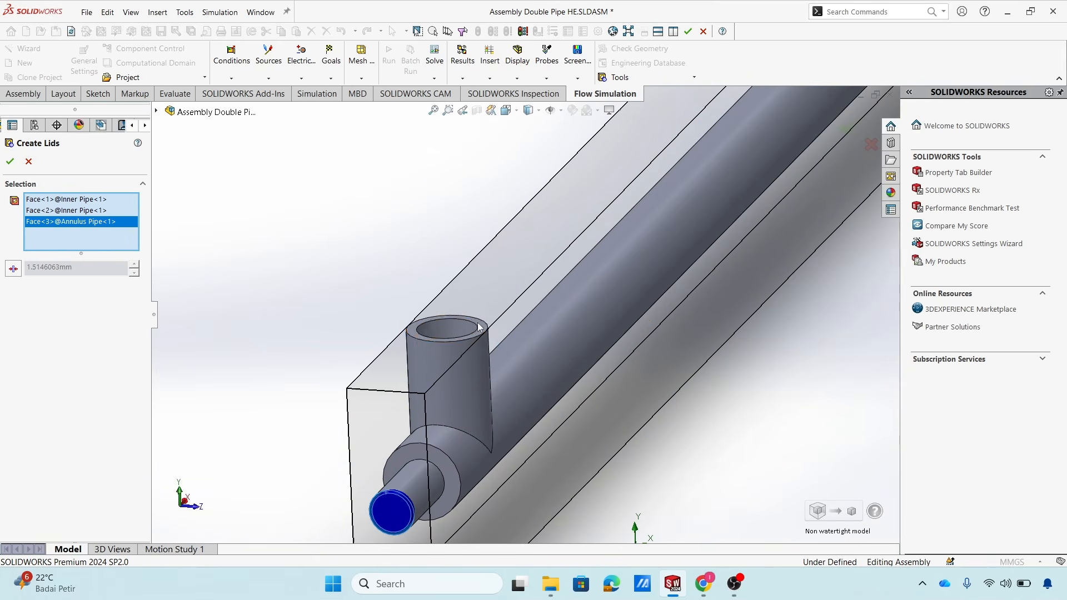
click(487, 332)
Create lids on the four selected openings and agree to reset the computational domain and the mesh settings.
middle_drag(487, 333, 428, 328)
scroll(544, 355, up, 5)
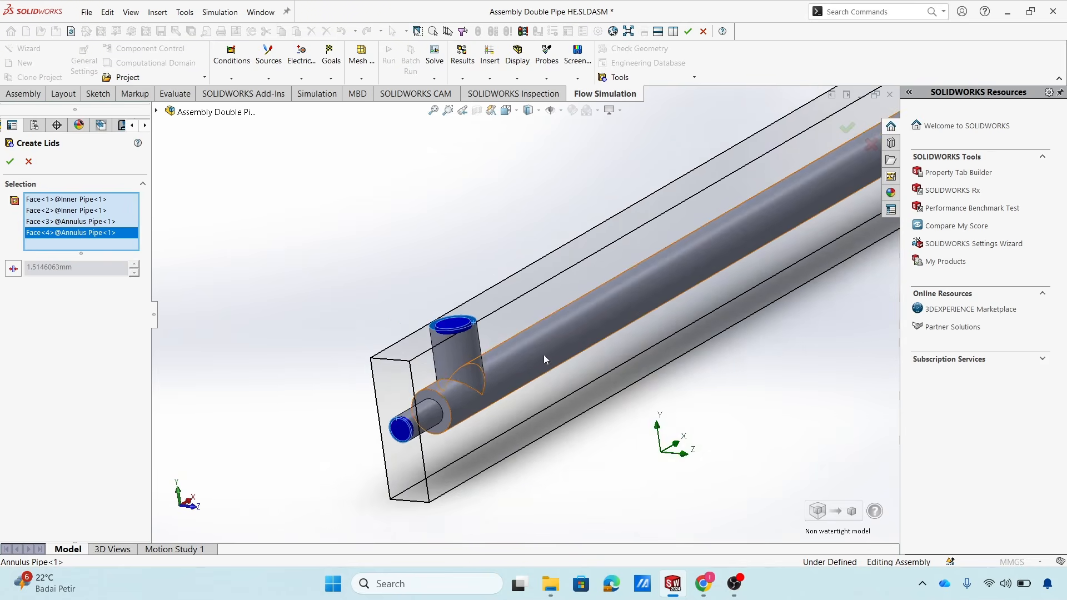
middle_drag(532, 352, 634, 310)
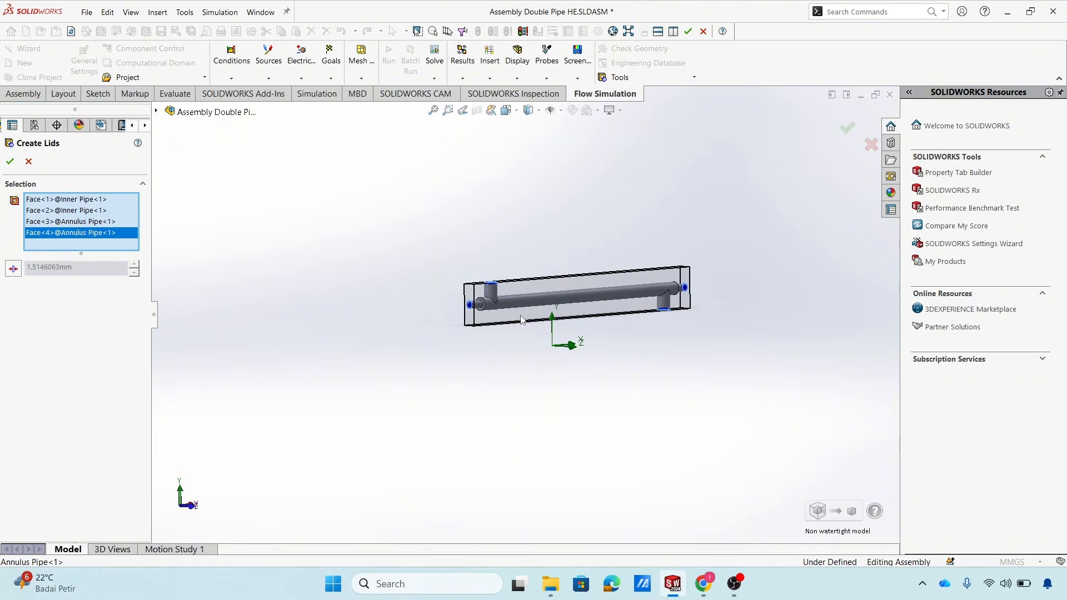
scroll(649, 310, down, 2)
scroll(649, 309, down, 2)
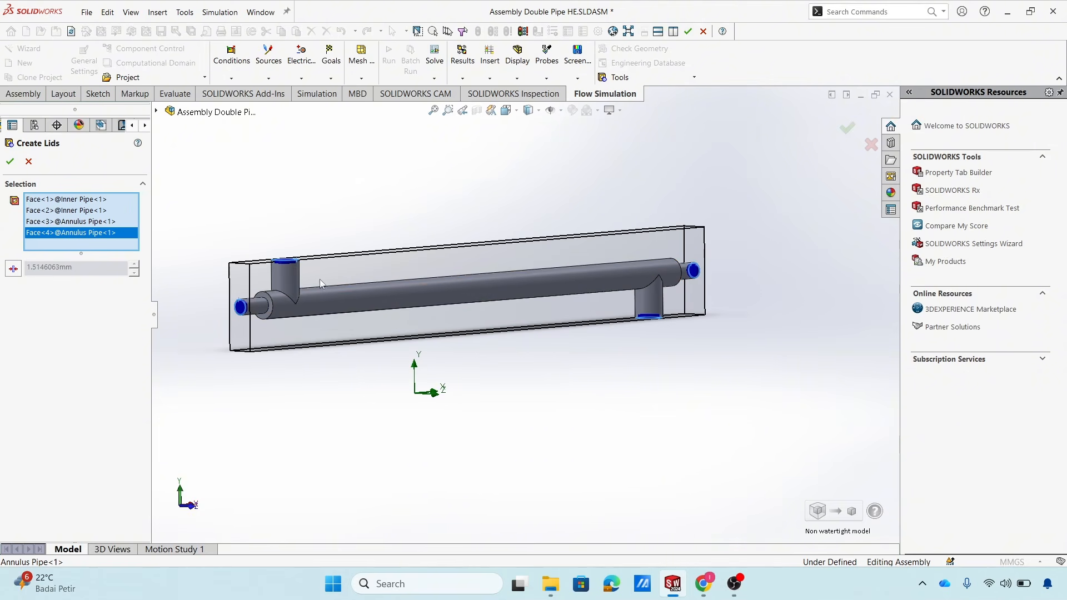
click(10, 161)
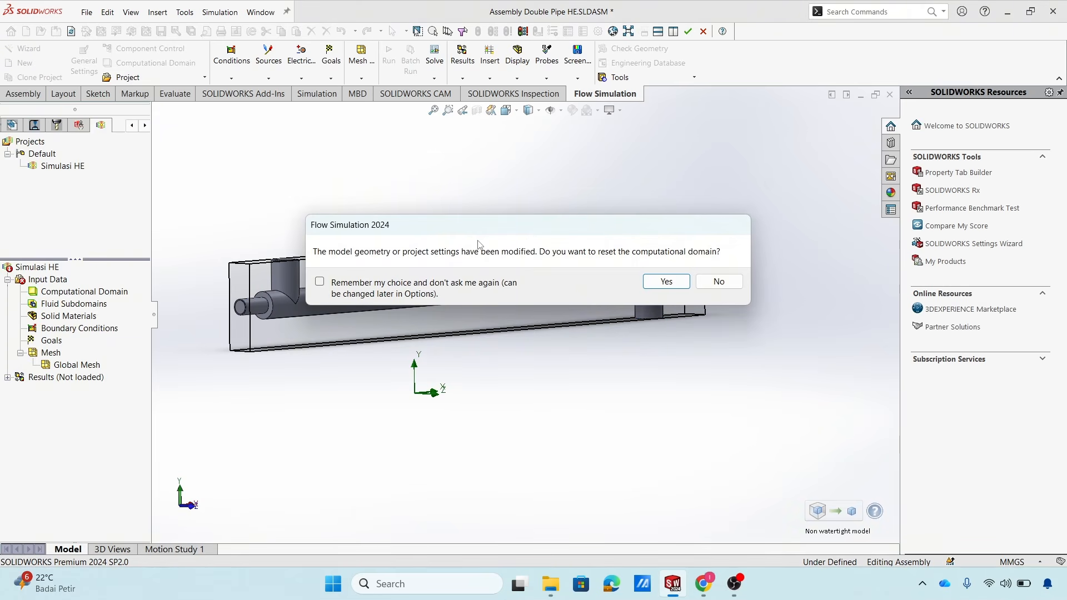
click(670, 282)
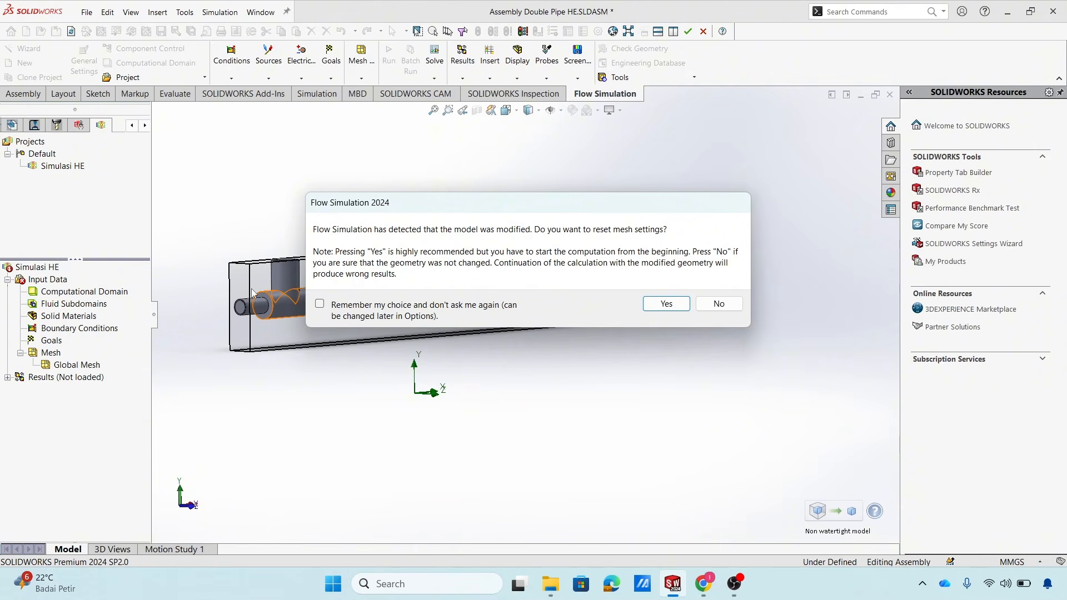
click(677, 307)
Try enlarging the computational domain to a Y max of about 0.096 m and an X max of about 0.222 m.
middle_drag(522, 378, 565, 378)
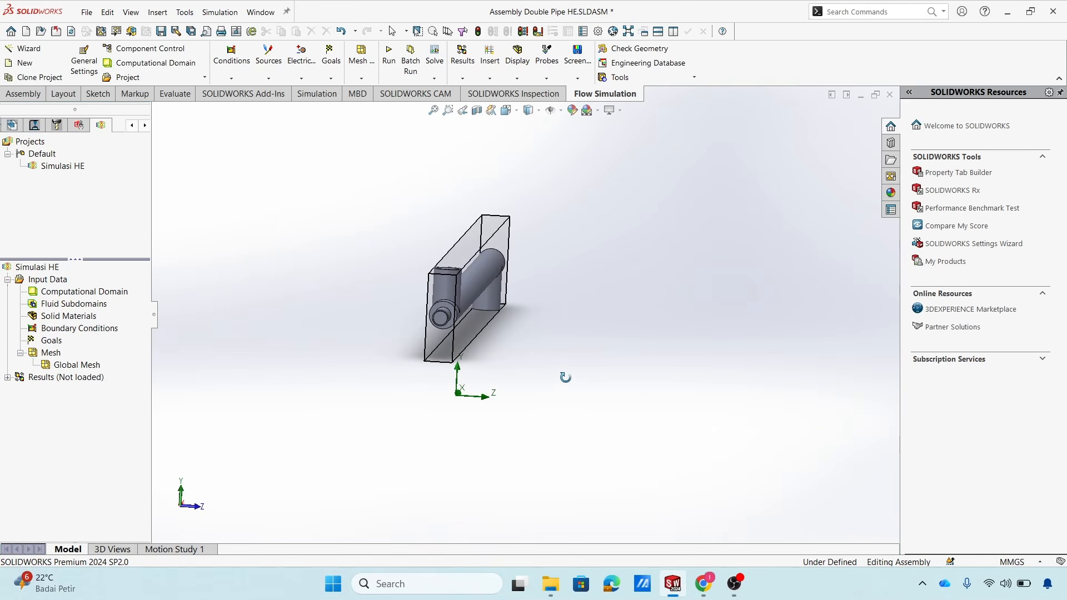
mouse_move(524, 369)
middle_down()
mouse_move(504, 368)
mouse_move(542, 360)
middle_up()
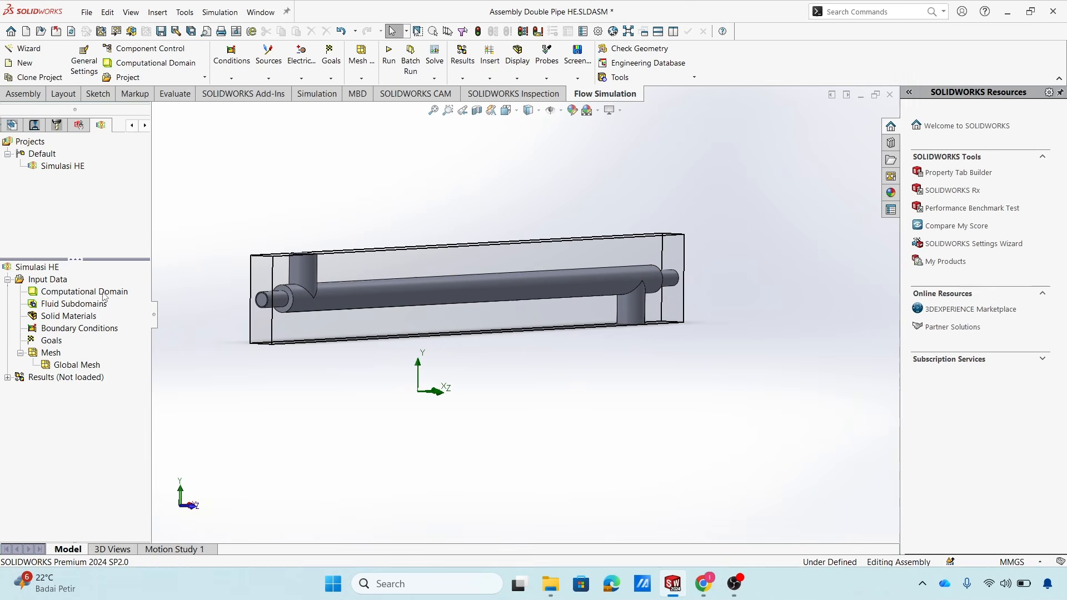
right_click(62, 295)
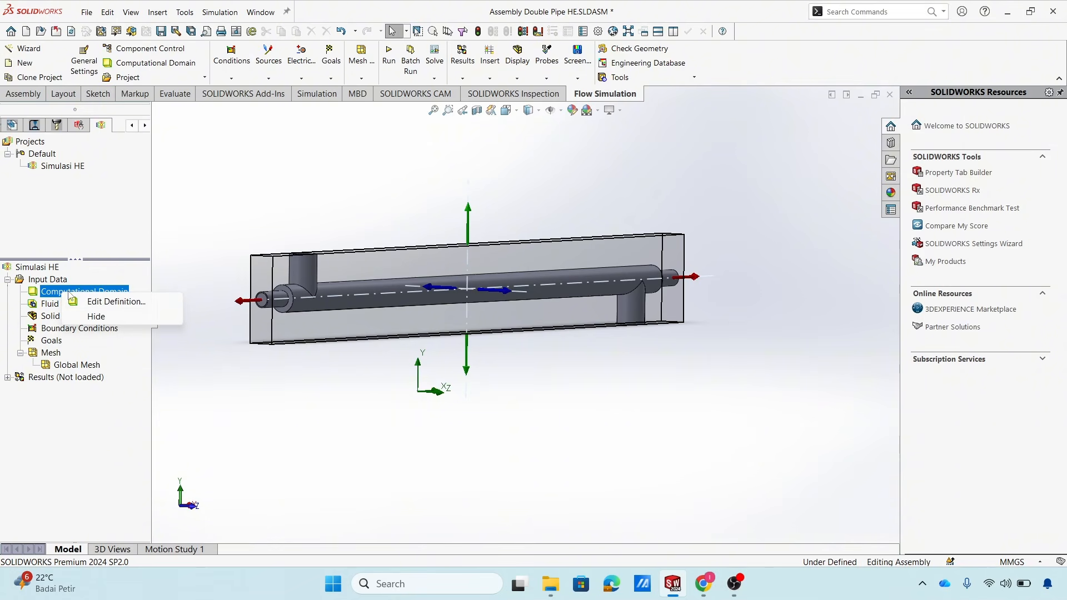
click(111, 302)
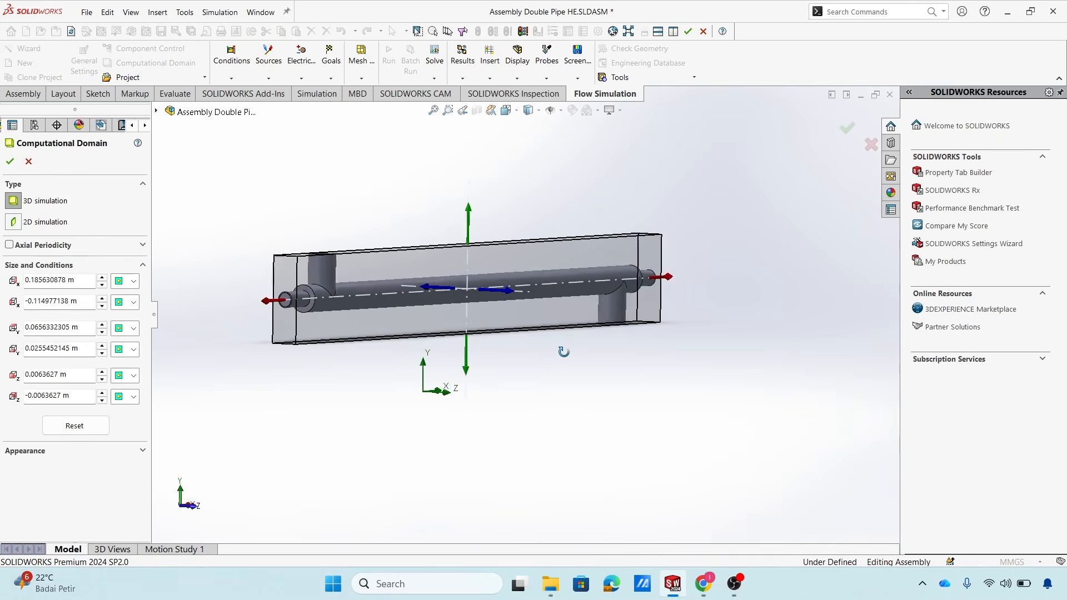
middle_drag(523, 315, 542, 341)
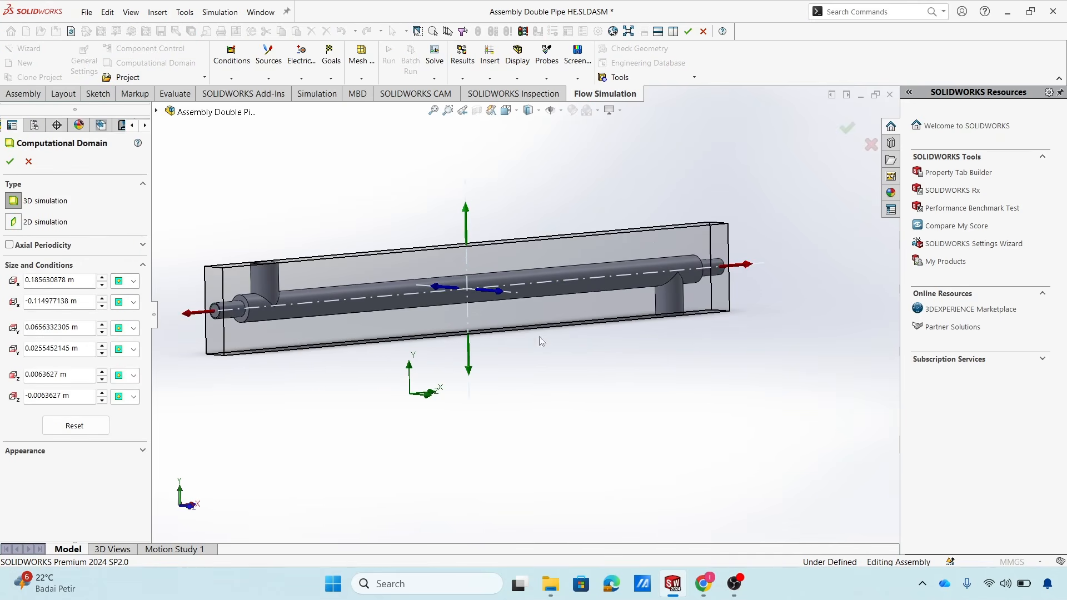
drag(466, 215, 474, 148)
mouse_move(681, 363)
middle_down()
mouse_move(660, 365)
mouse_move(672, 360)
middle_up()
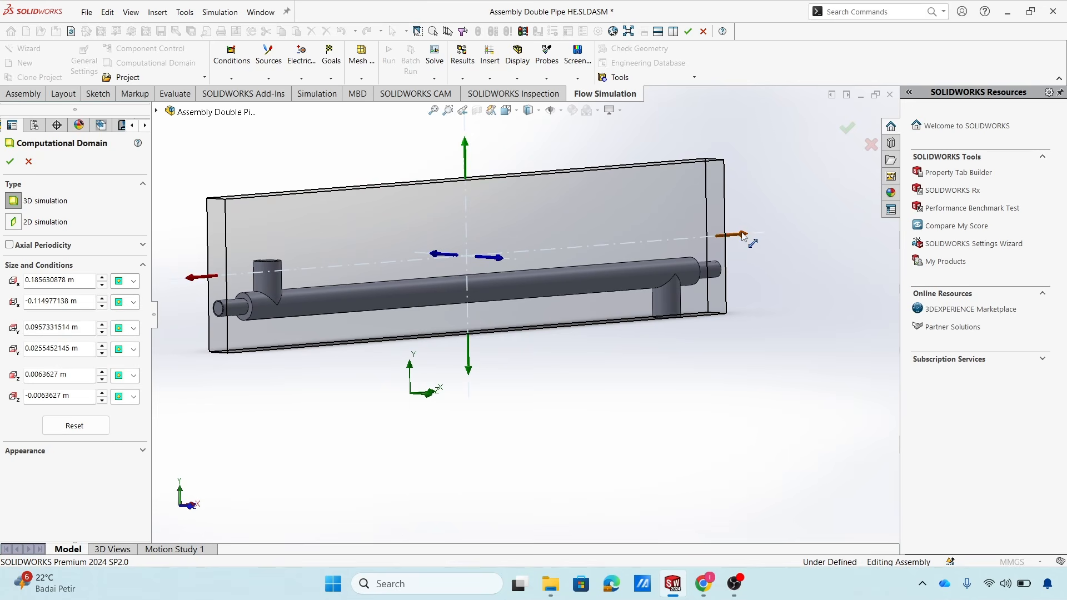
drag(748, 234, 805, 228)
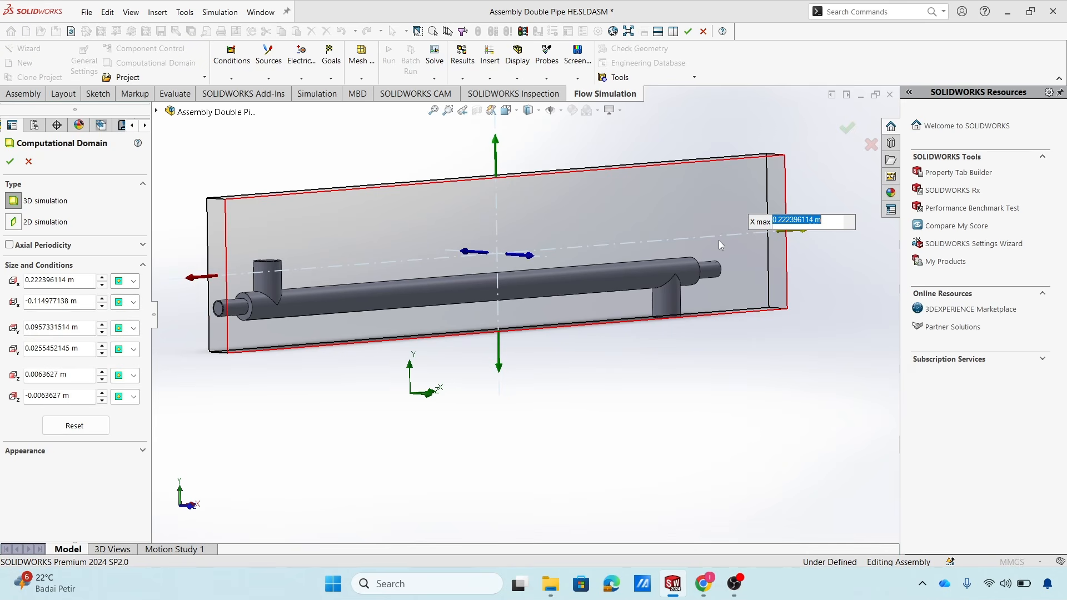
click(826, 262)
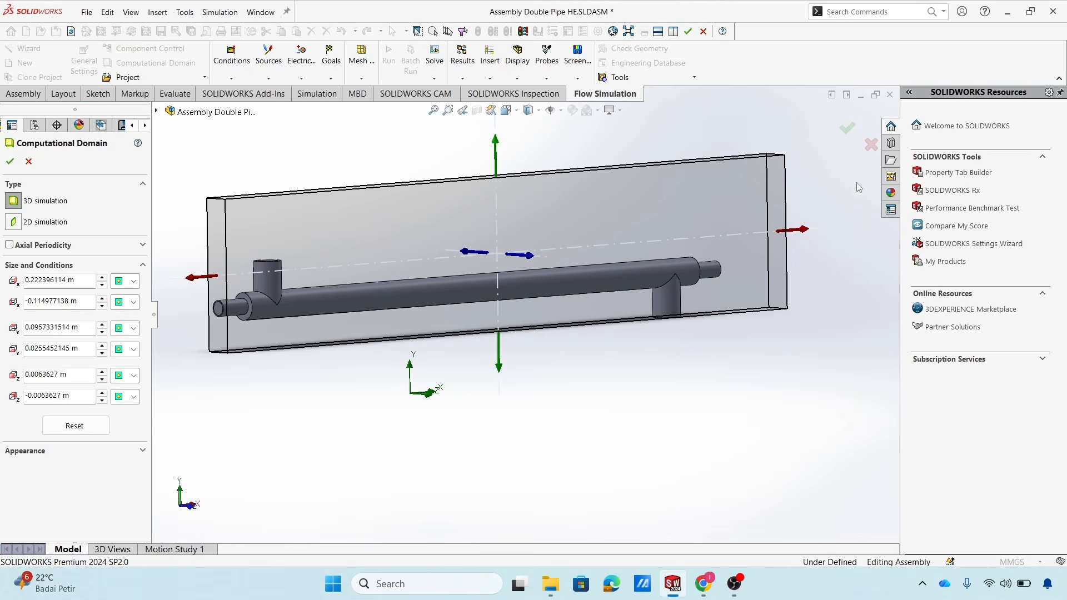
click(871, 144)
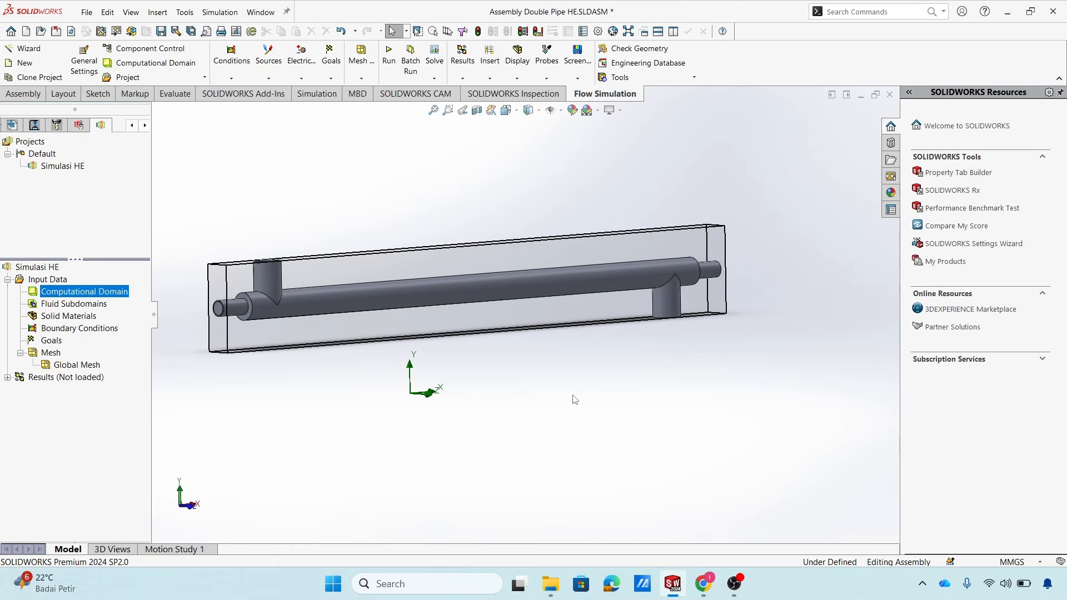
Switch to the Front view and examine how the computational domain encloses the pipe ends and branches.
key(space)
click(496, 386)
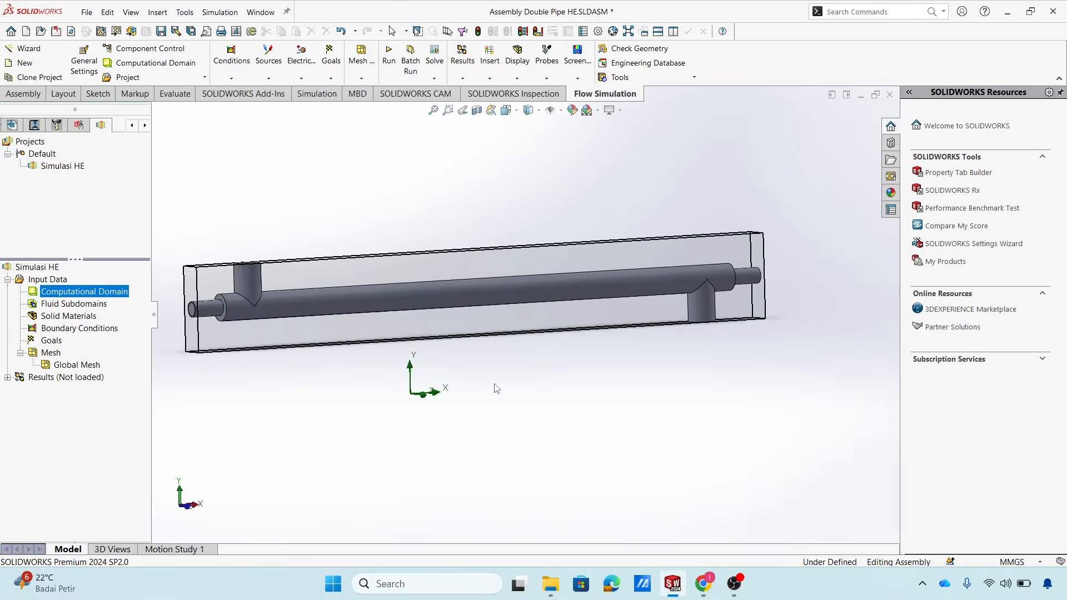
scroll(298, 314, down, 4)
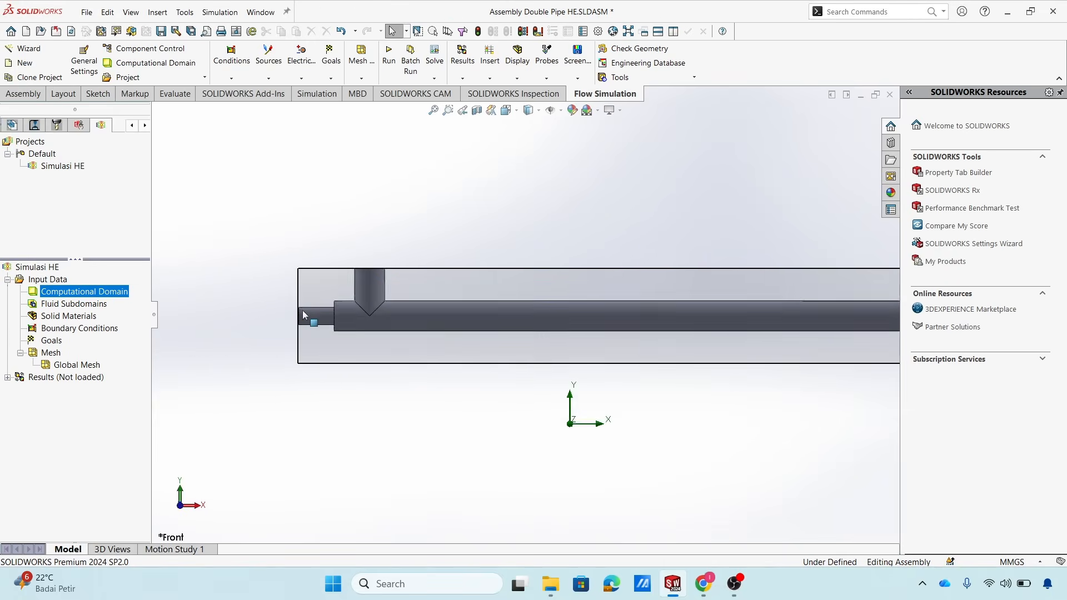
scroll(360, 318, up, 3)
scroll(693, 311, up, 2)
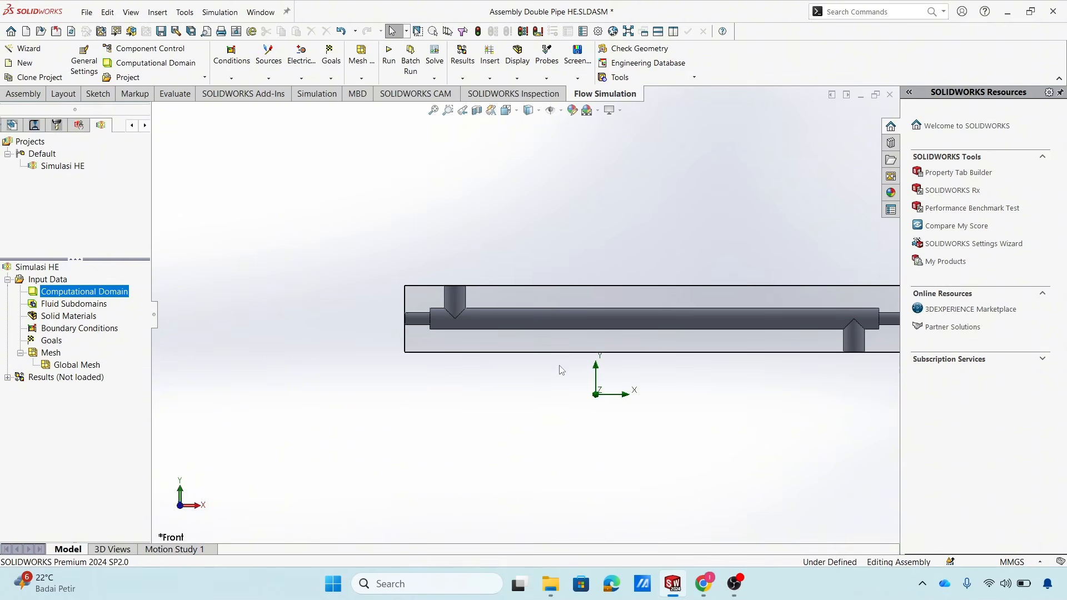
Examine how the computational domain encloses the pipe ends and branches from the Front, Left and oblique views.
scroll(853, 342, down, 2)
scroll(876, 325, down, 4)
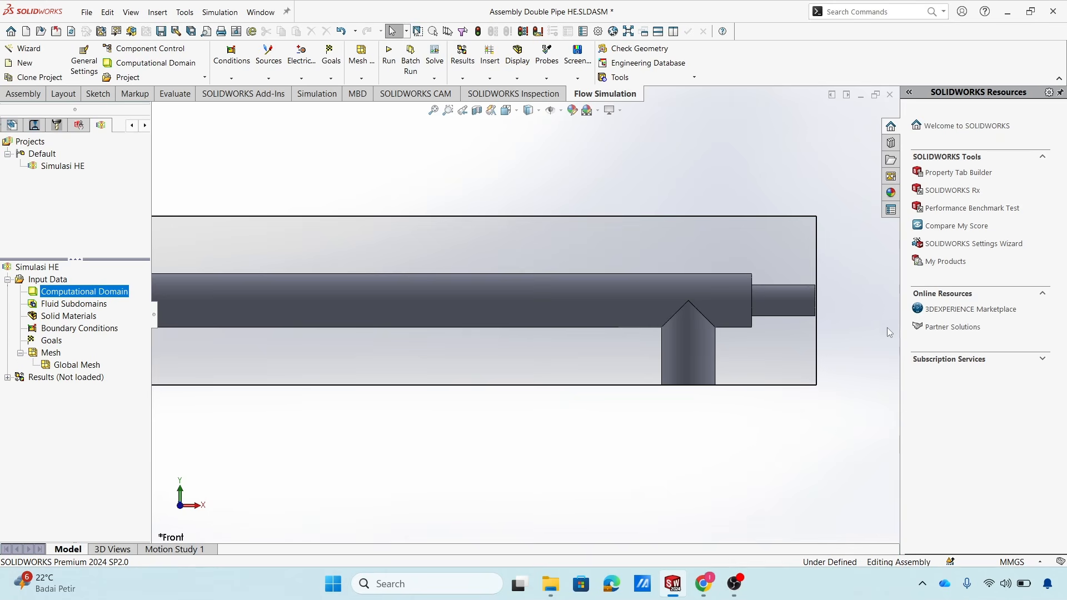
scroll(745, 353, up, 6)
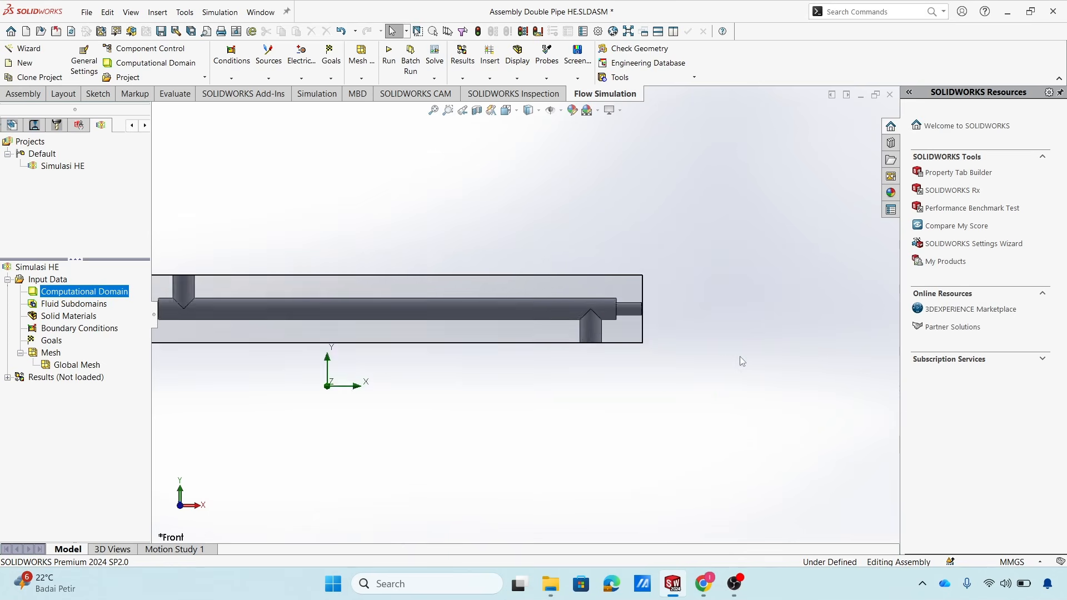
key(ctrl+3)
key(space)
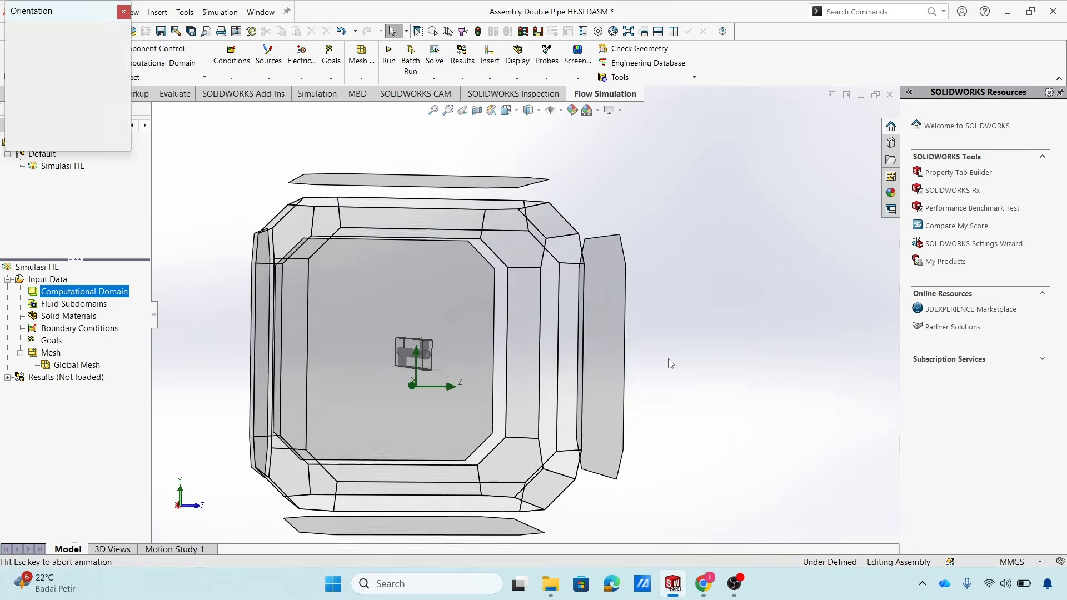
click(446, 369)
scroll(655, 322, up, 3)
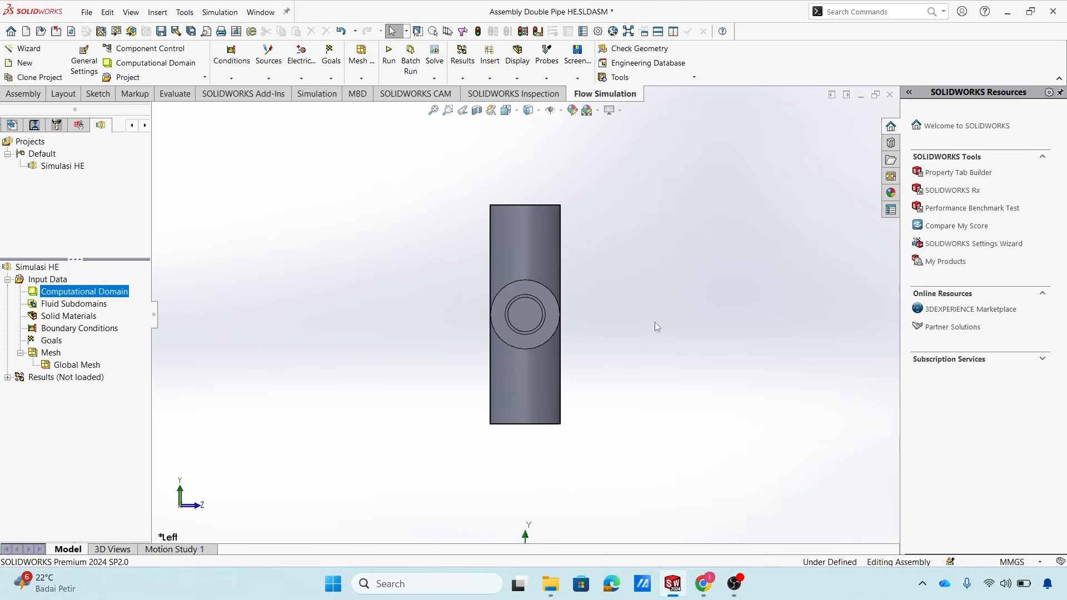
middle_drag(652, 326, 616, 318)
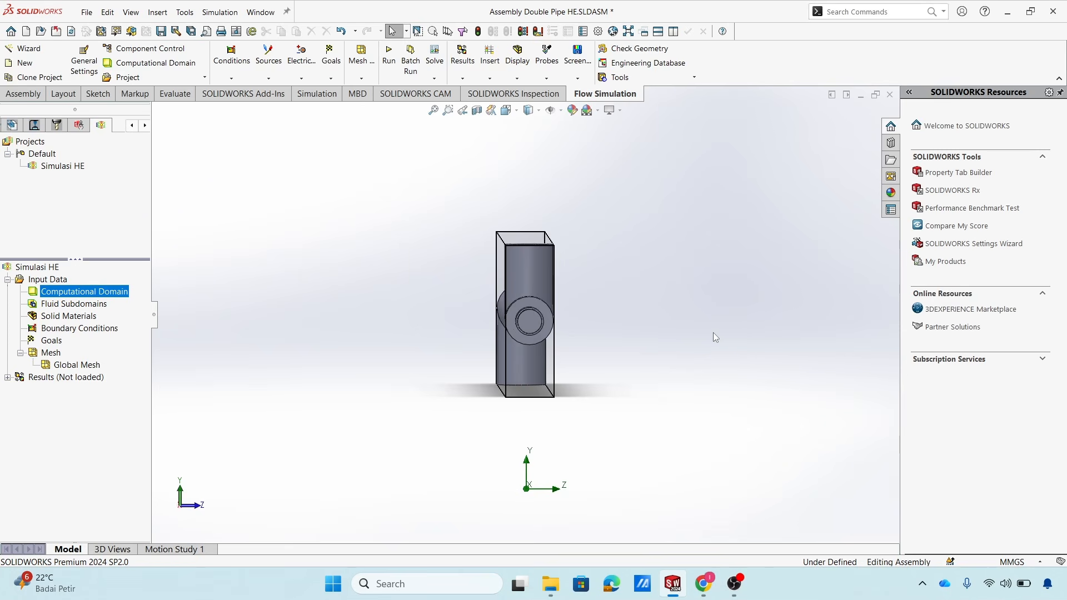
middle_drag(722, 332, 680, 342)
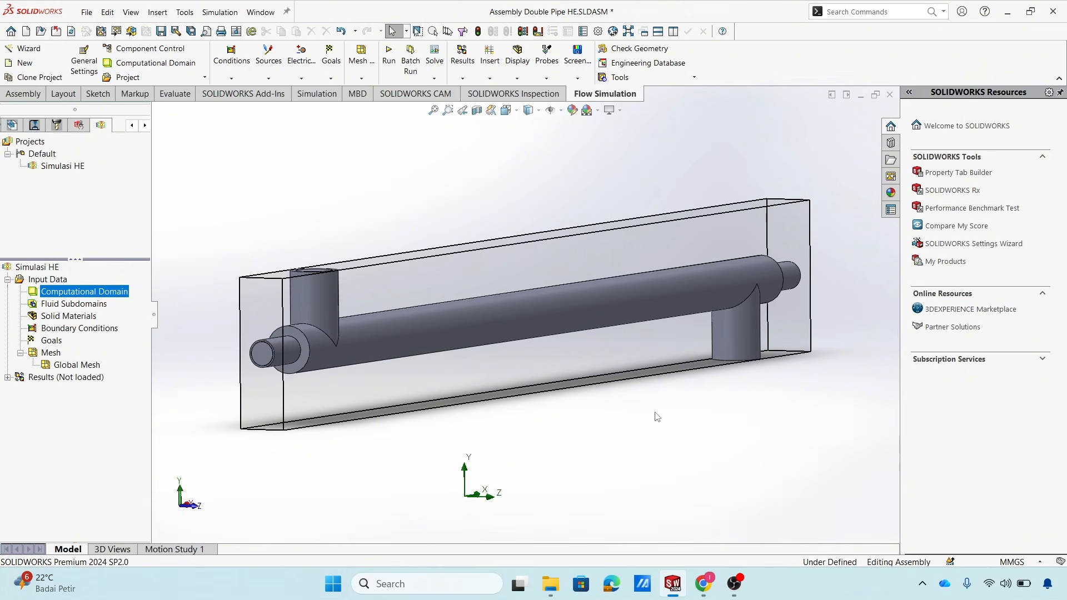
scroll(658, 417, up, 2)
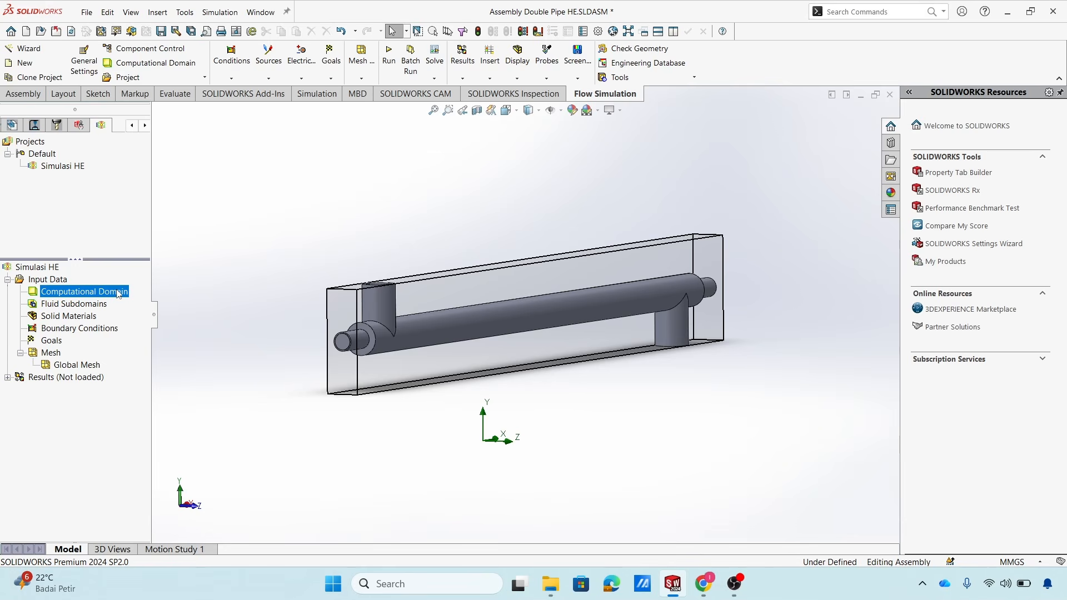
Hide the computational domain and cut the heat exchanger open lengthwise with a section view.
right_click(95, 296)
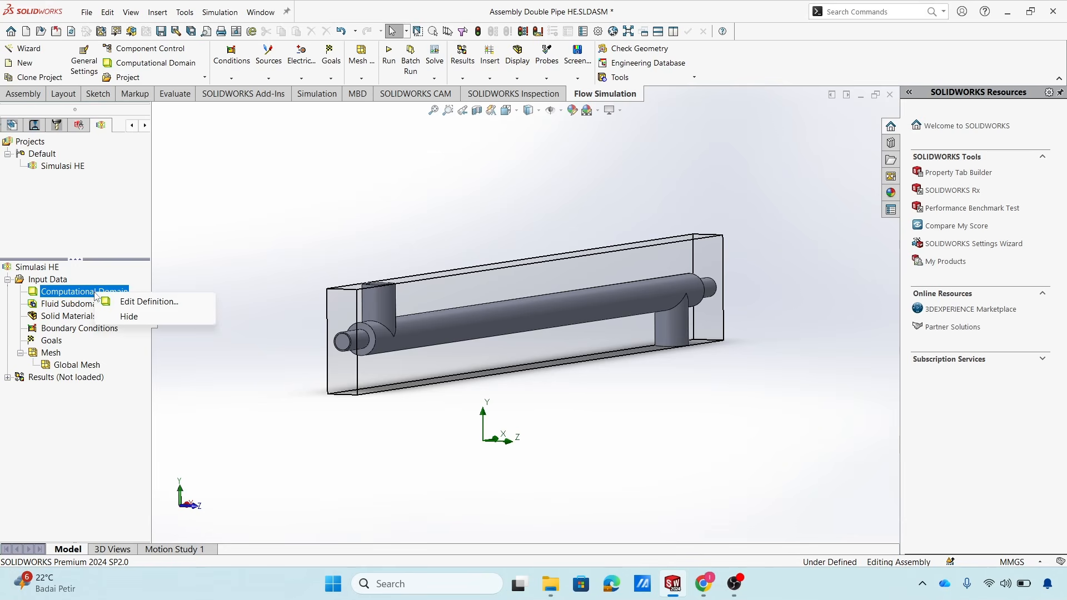
click(131, 317)
mouse_move(586, 402)
middle_down()
mouse_move(619, 400)
mouse_move(580, 398)
mouse_move(581, 418)
mouse_move(591, 395)
middle_up()
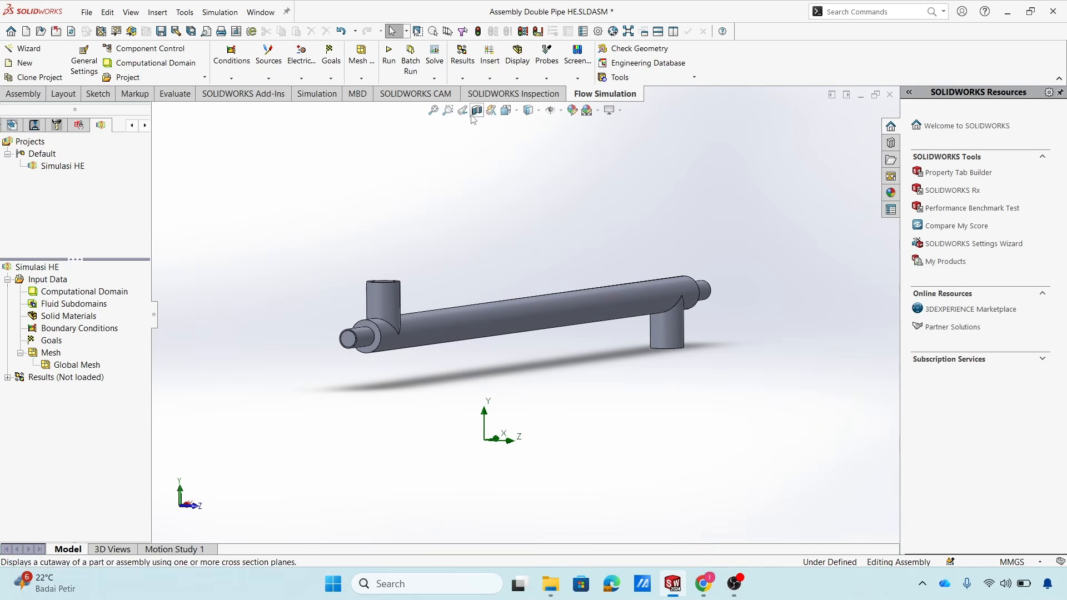
click(476, 110)
click(9, 162)
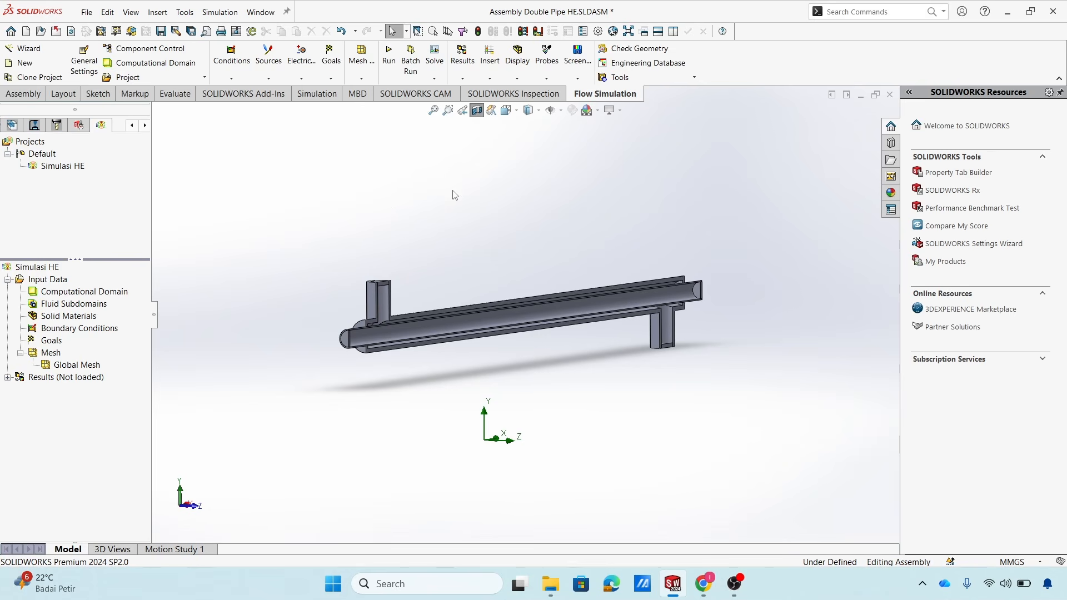
Start Check Geometry, stop excluding cavities without conditions, and show the assembly's fluid volume.
click(647, 53)
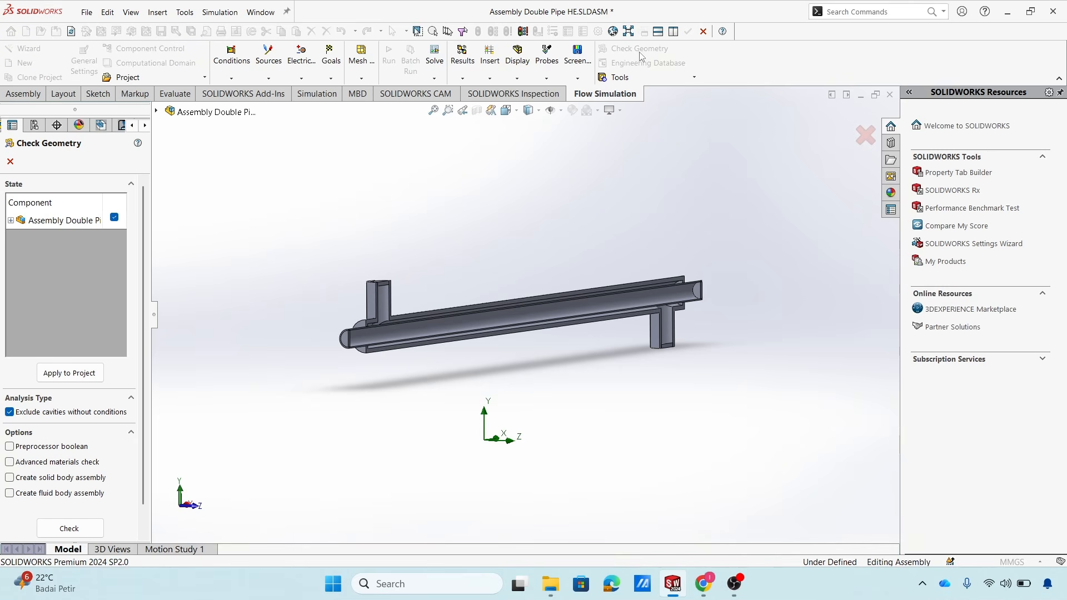
scroll(144, 275, down, 1)
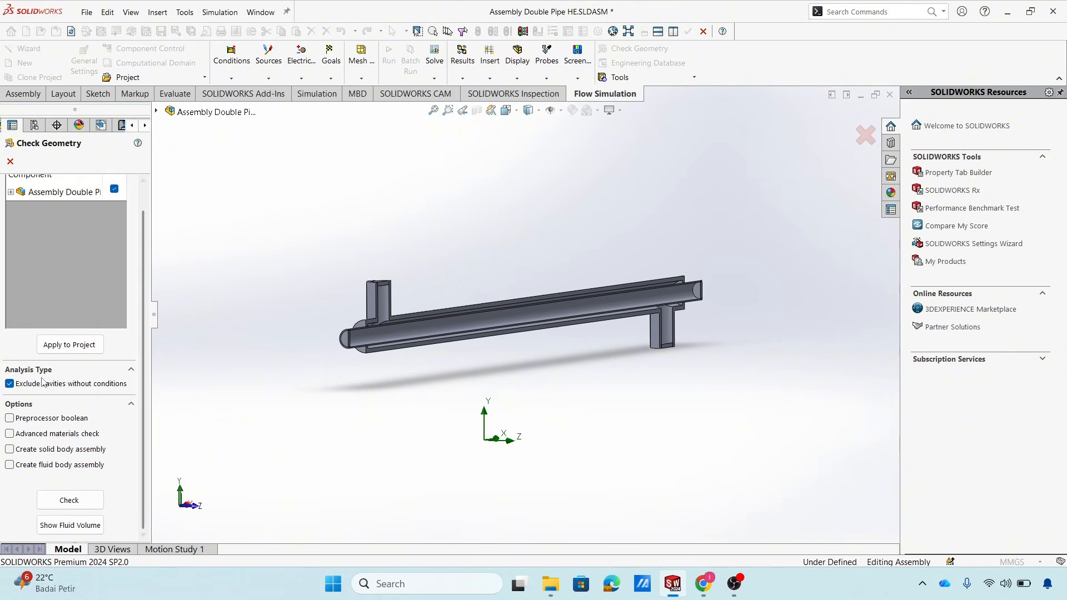
click(10, 384)
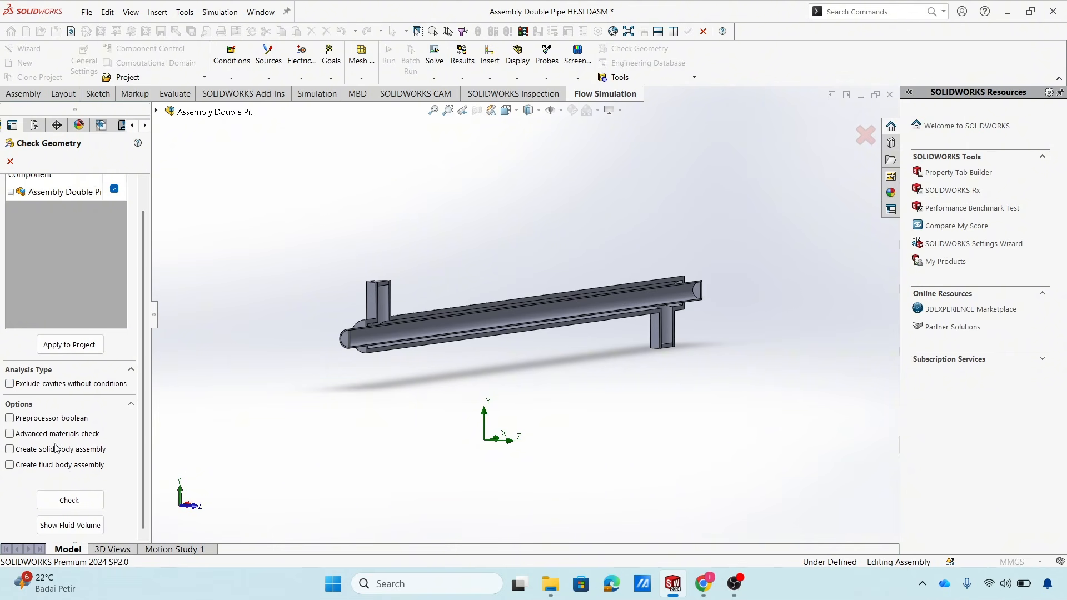
click(75, 526)
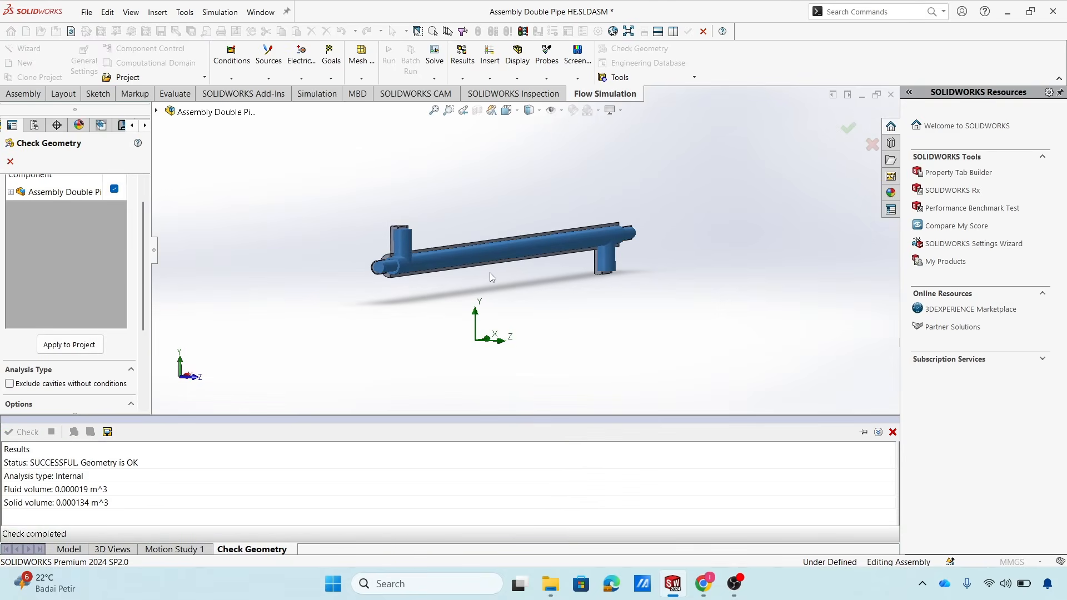
Examine the fluid volumes in the inner pipe, annulus and branches, and close the geometry check and its results.
scroll(490, 272, down, 10)
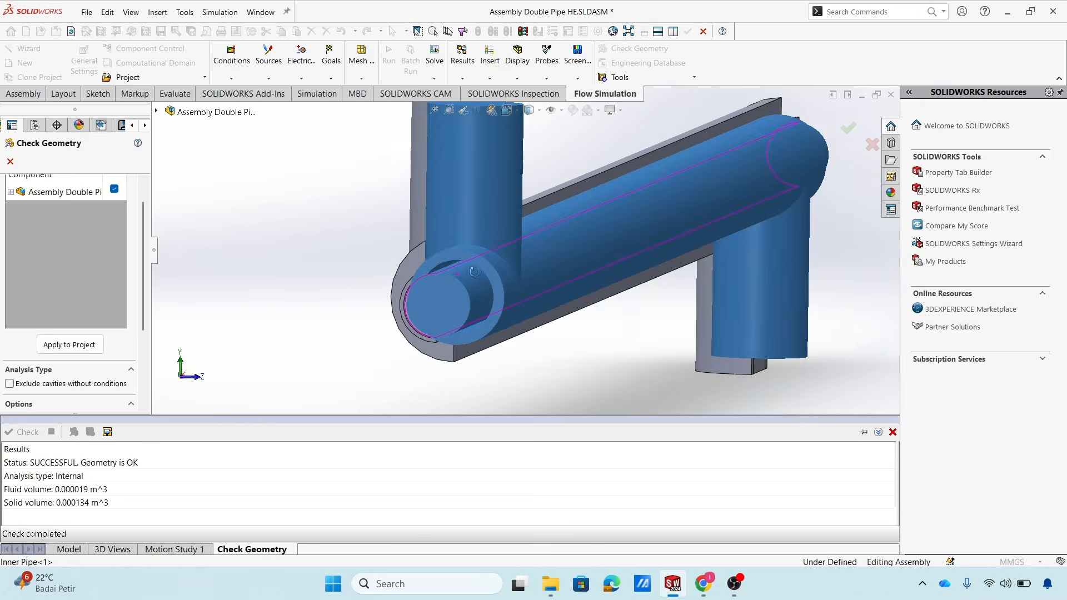
middle_drag(474, 272, 535, 299)
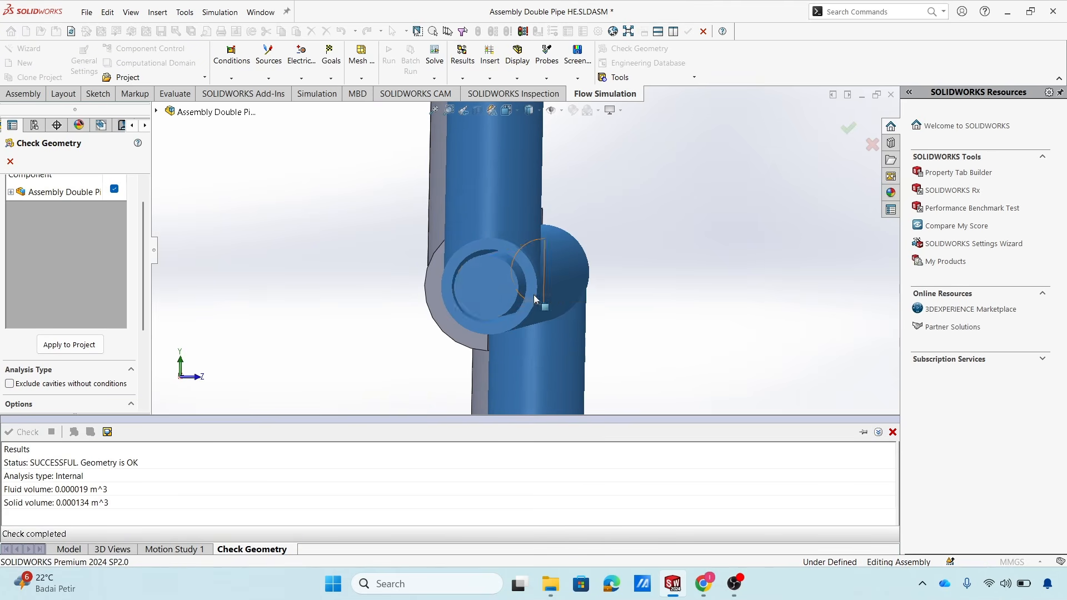
click(495, 285)
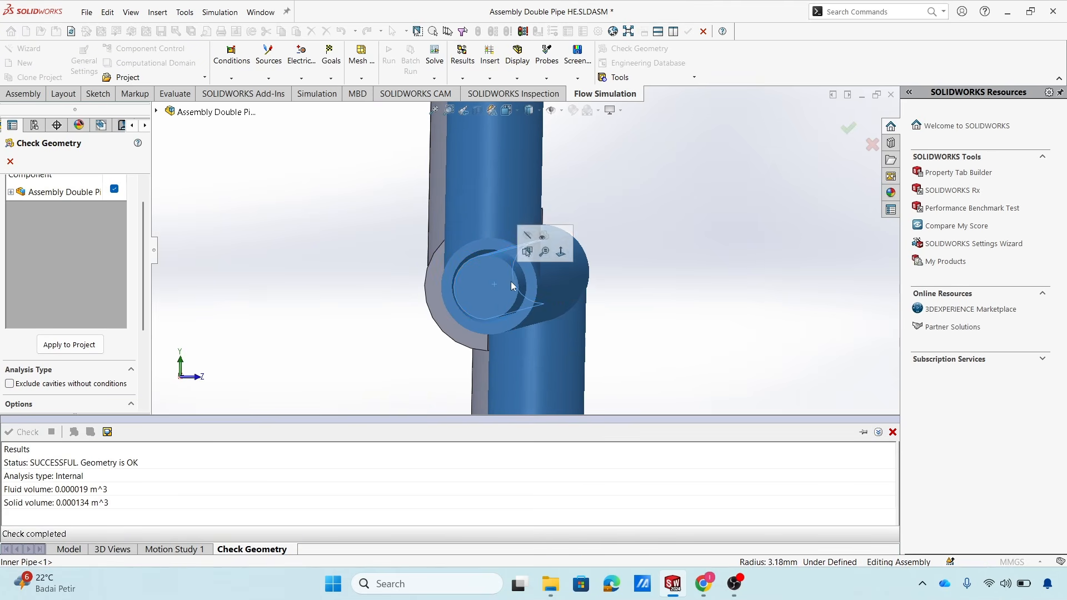
click(571, 281)
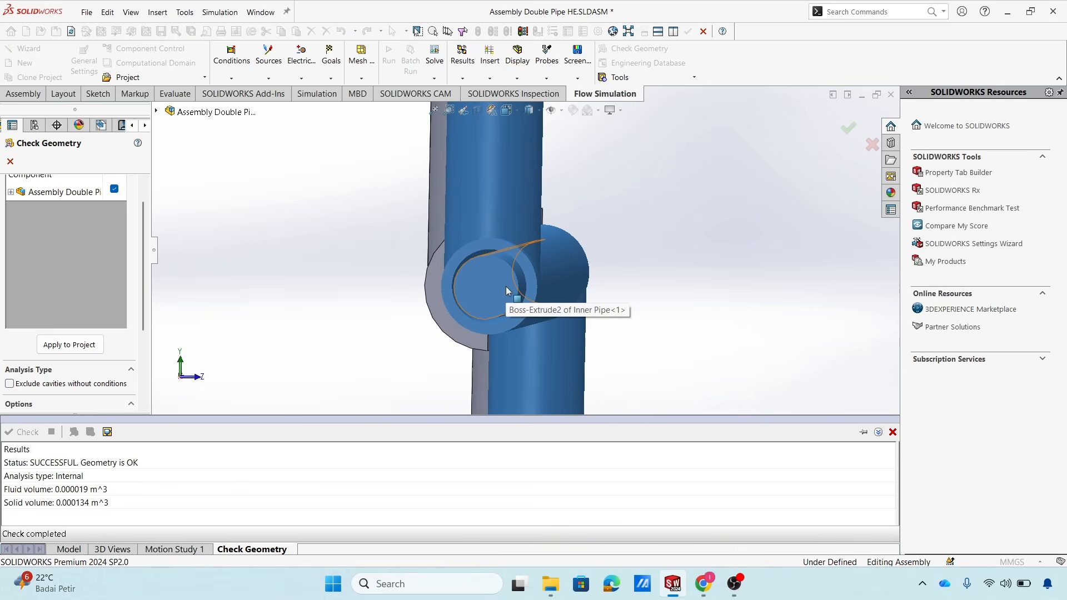
middle_drag(504, 286, 495, 286)
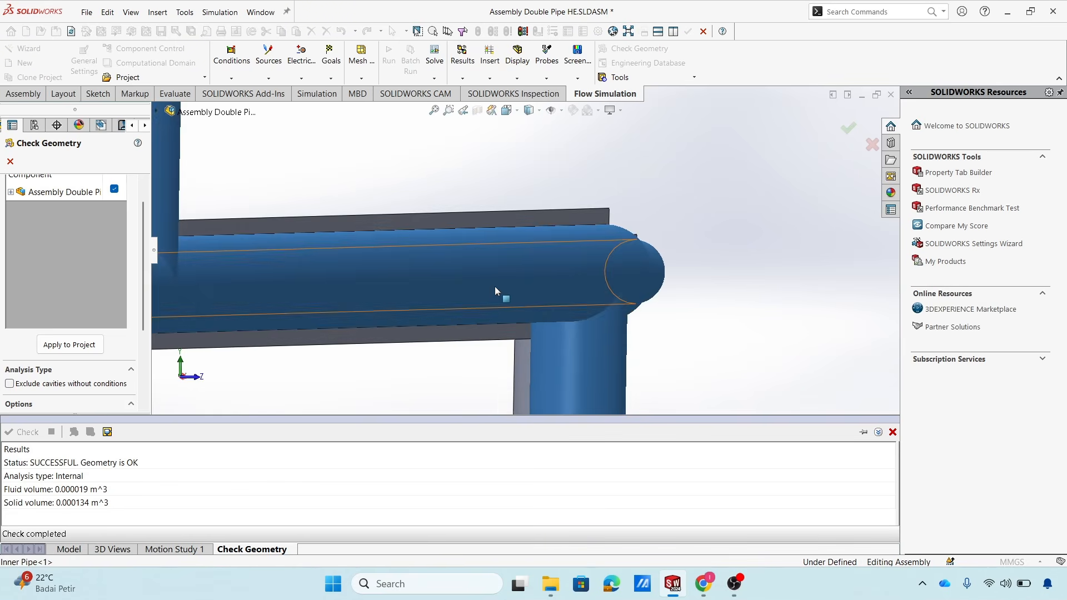
scroll(494, 287, up, 6)
scroll(400, 224, down, 3)
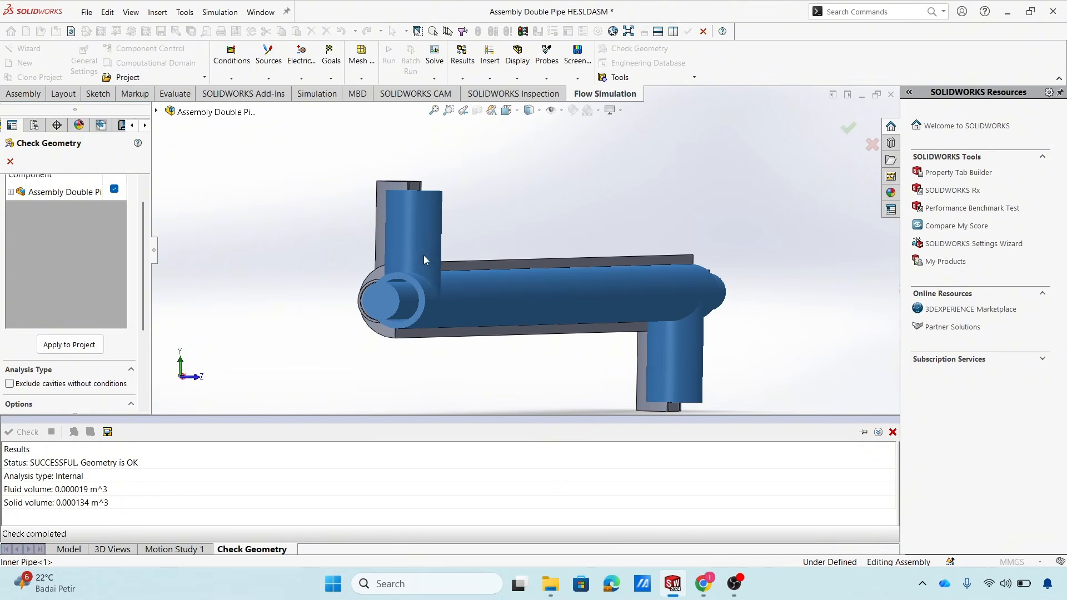
mouse_move(452, 246)
middle_down()
mouse_move(445, 252)
mouse_move(453, 246)
middle_up()
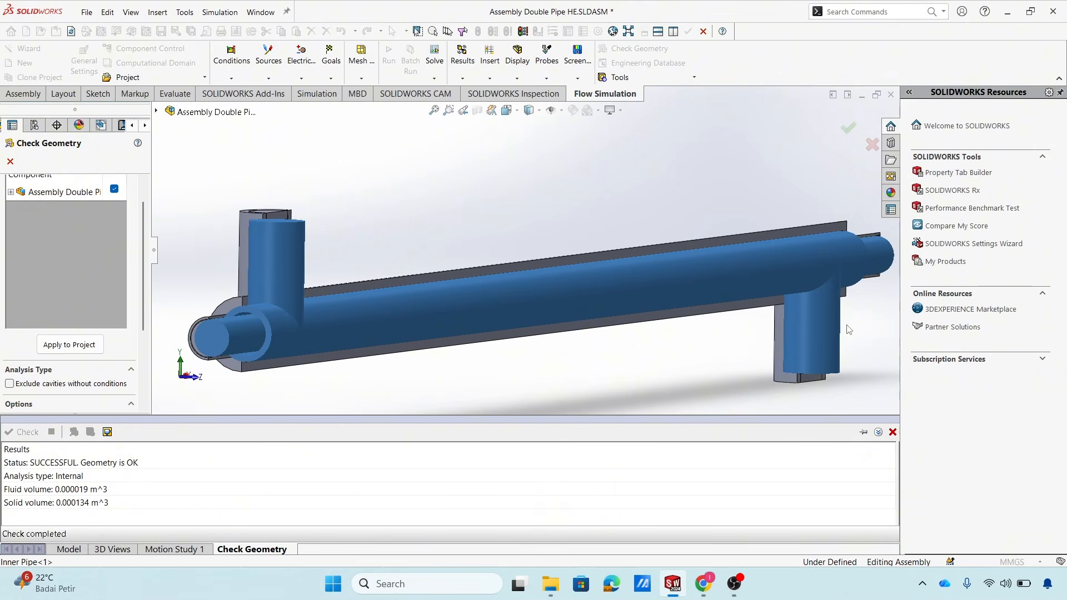
scroll(648, 371, up, 3)
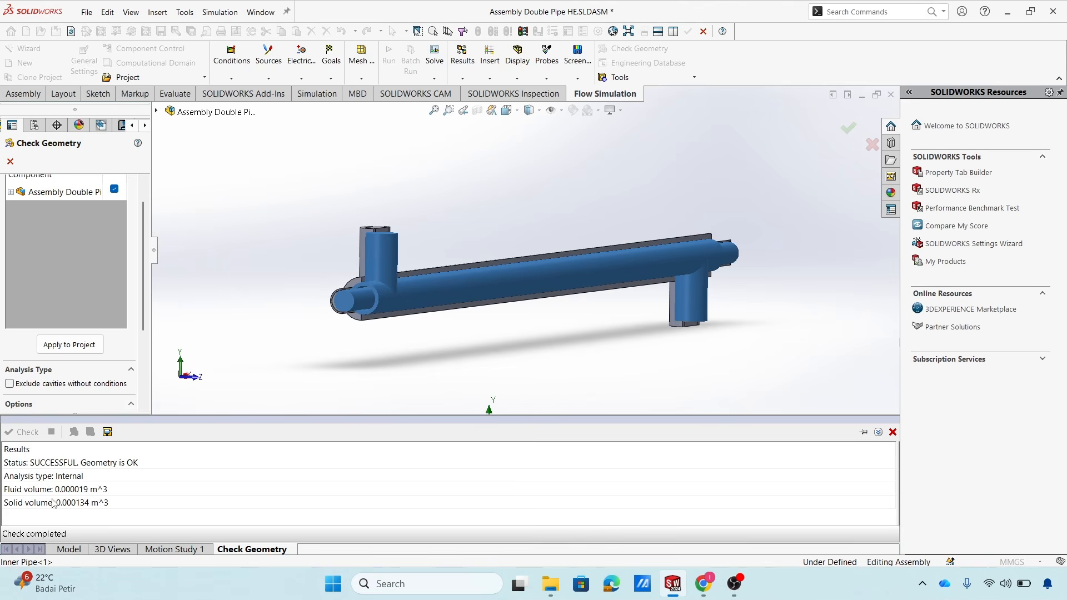
click(893, 432)
click(11, 162)
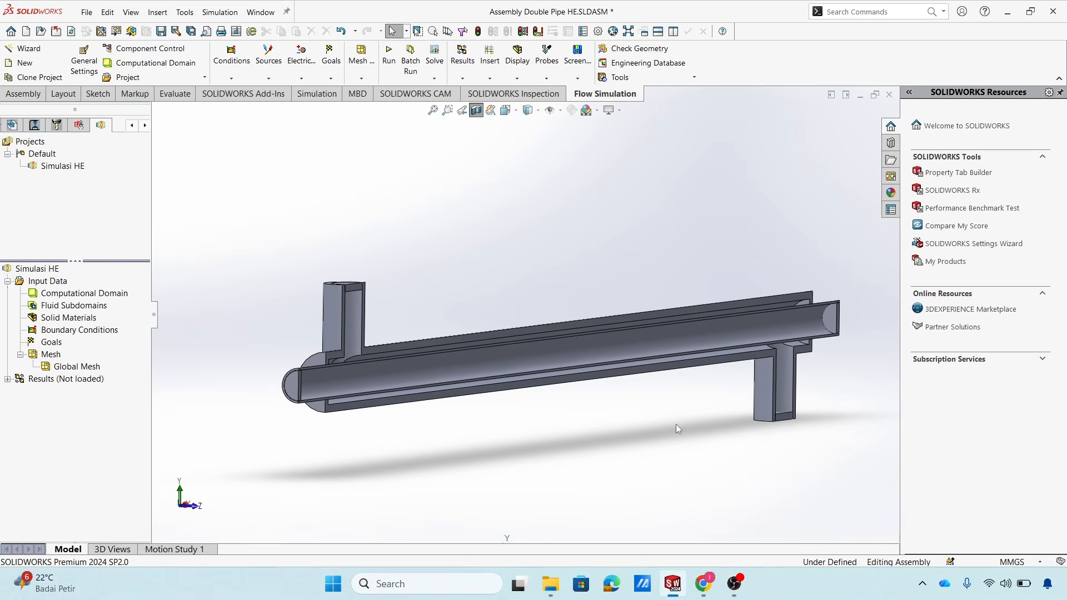
Insert a fluid subdomain on the inner face of the annulus pipe's upward branch.
click(95, 294)
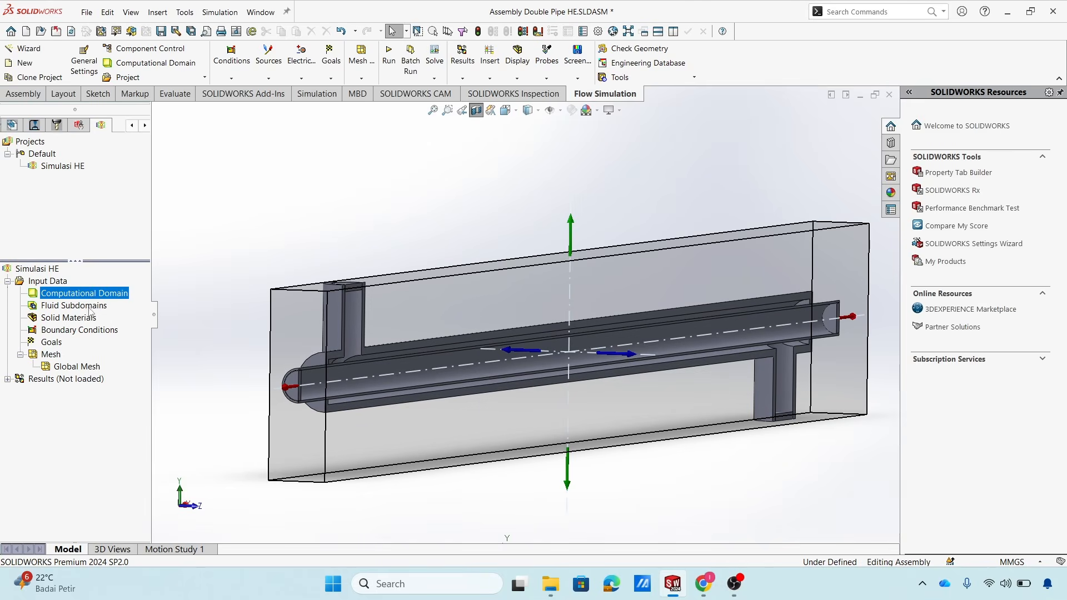
click(90, 308)
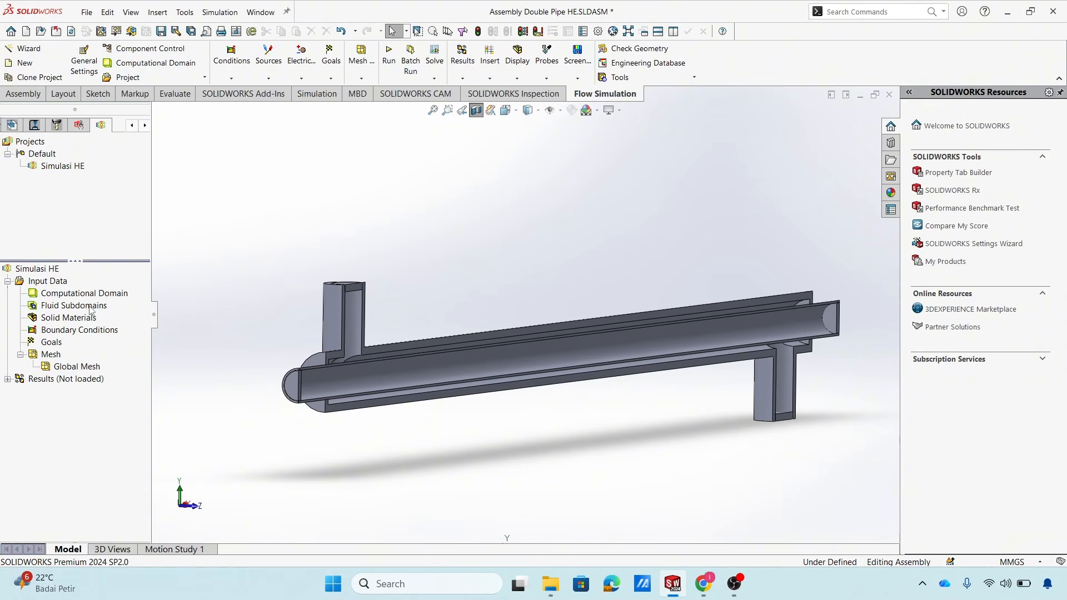
right_click(90, 310)
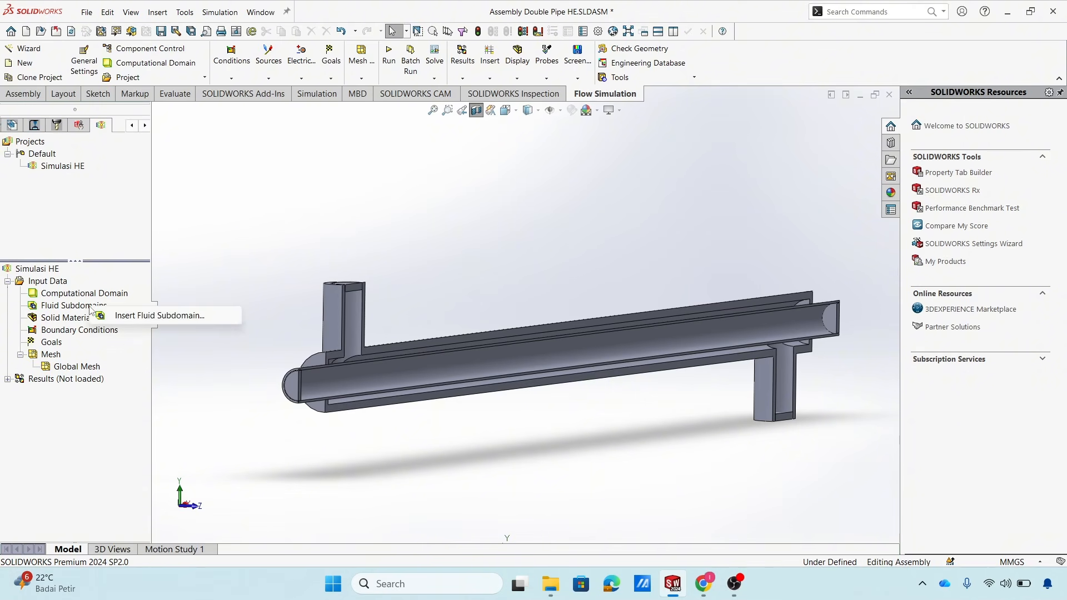
click(136, 316)
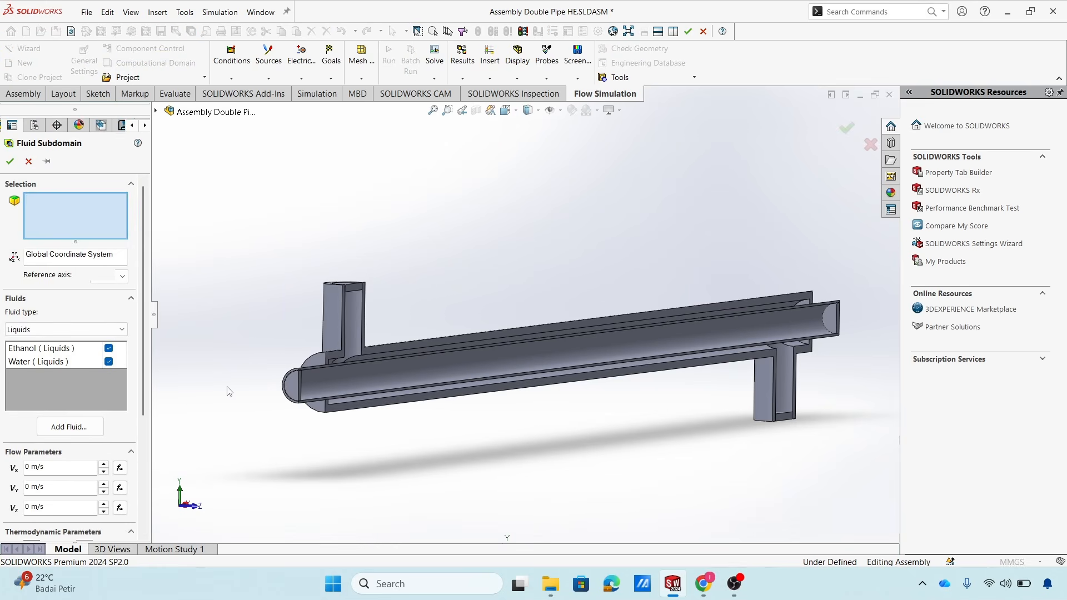
middle_drag(227, 387, 214, 384)
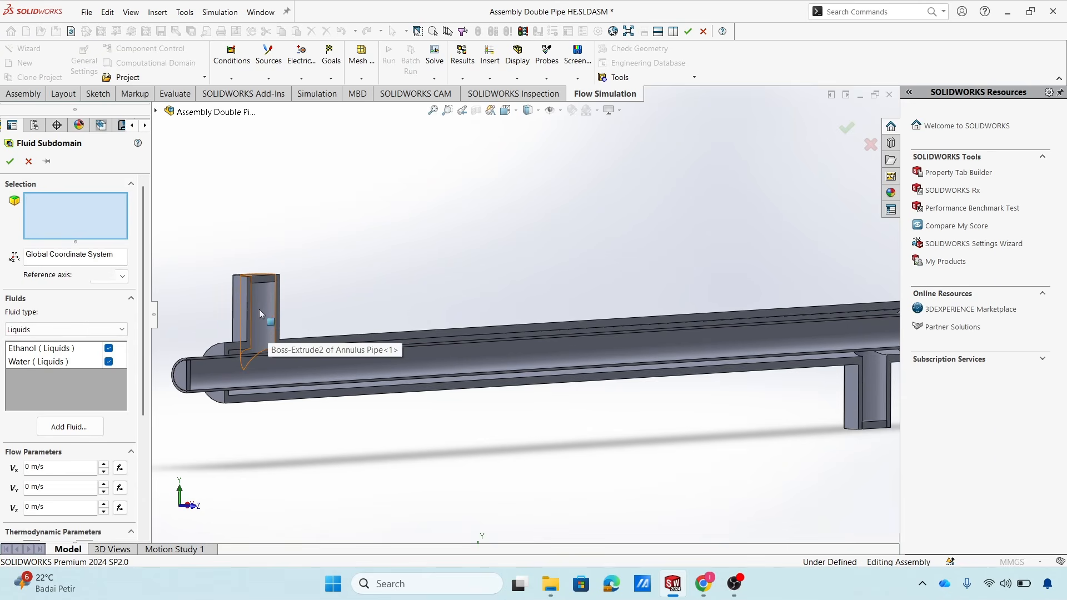
scroll(272, 326, down, 5)
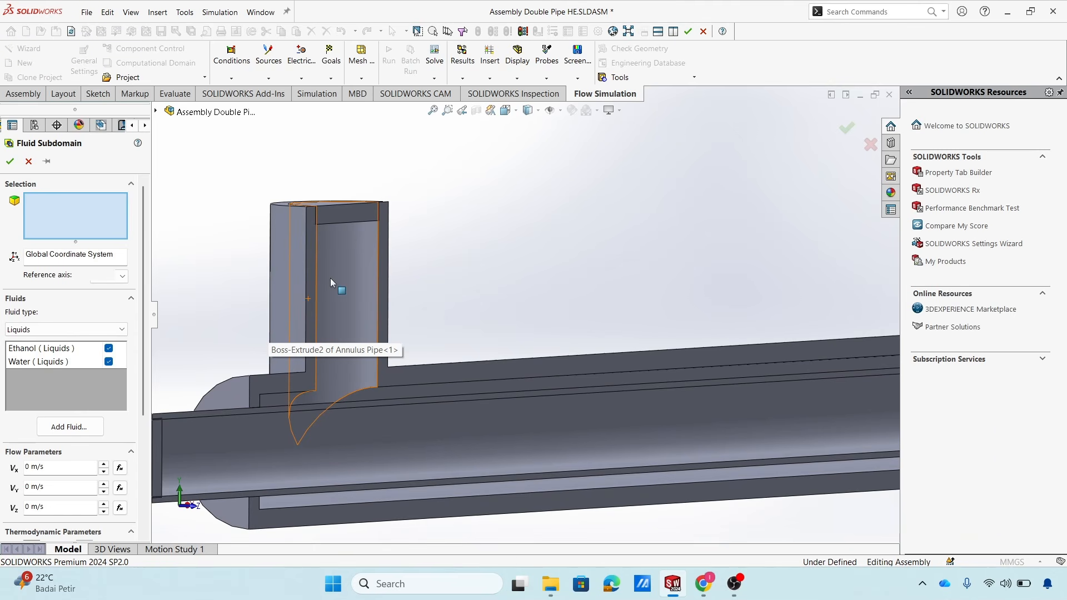
click(345, 252)
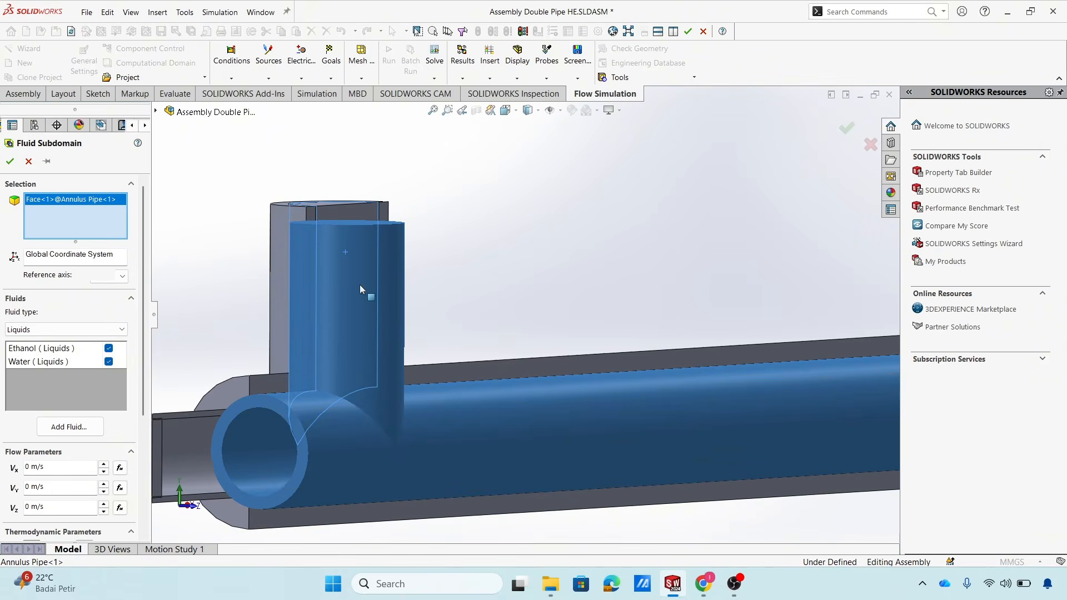
Exclude water from the annulus fluid subdomain, leaving ethanol as its only liquid, and create it.
middle_drag(382, 411, 401, 416)
scroll(402, 416, up, 2)
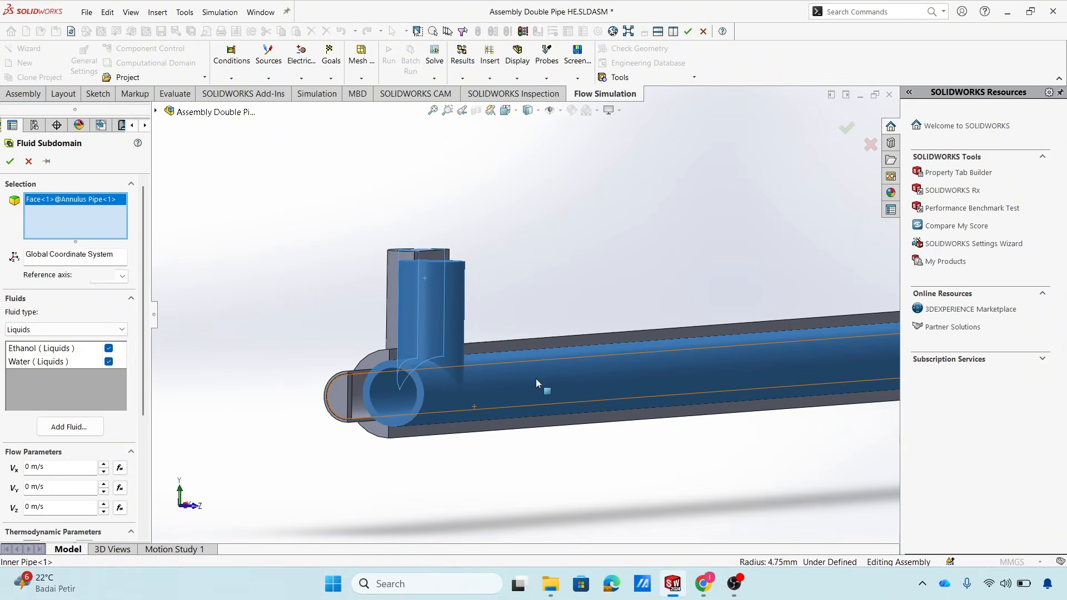
scroll(522, 389, up, 3)
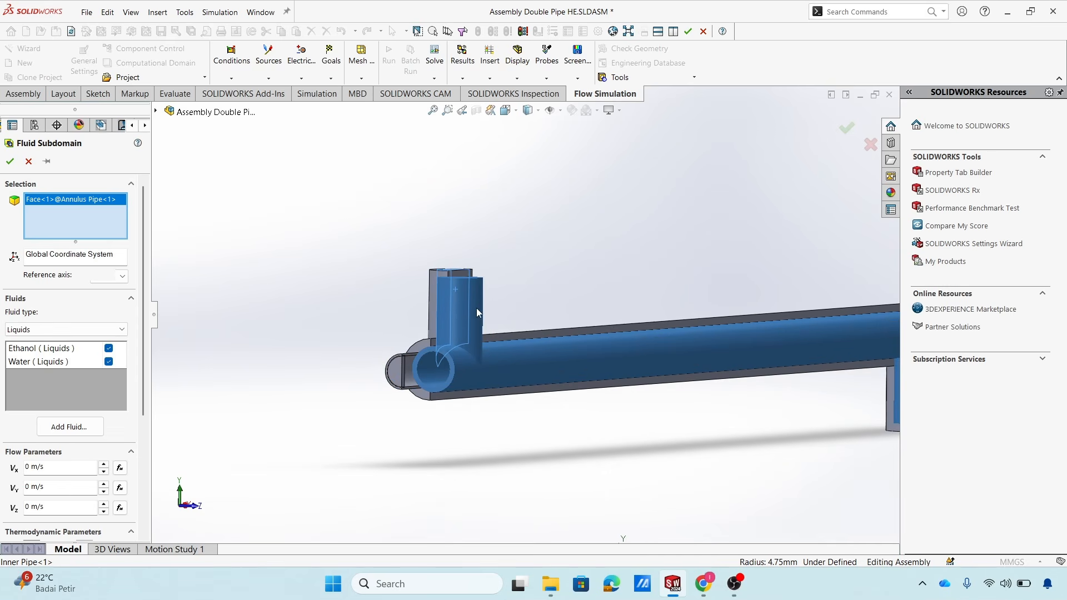
middle_drag(668, 386, 569, 377)
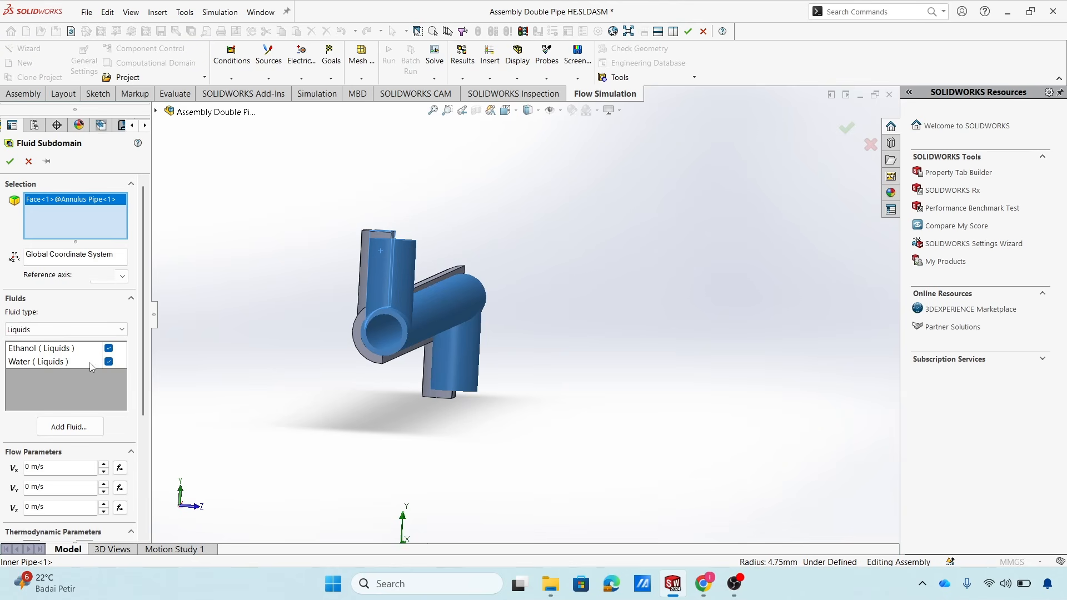
click(108, 362)
drag(145, 329, 162, 315)
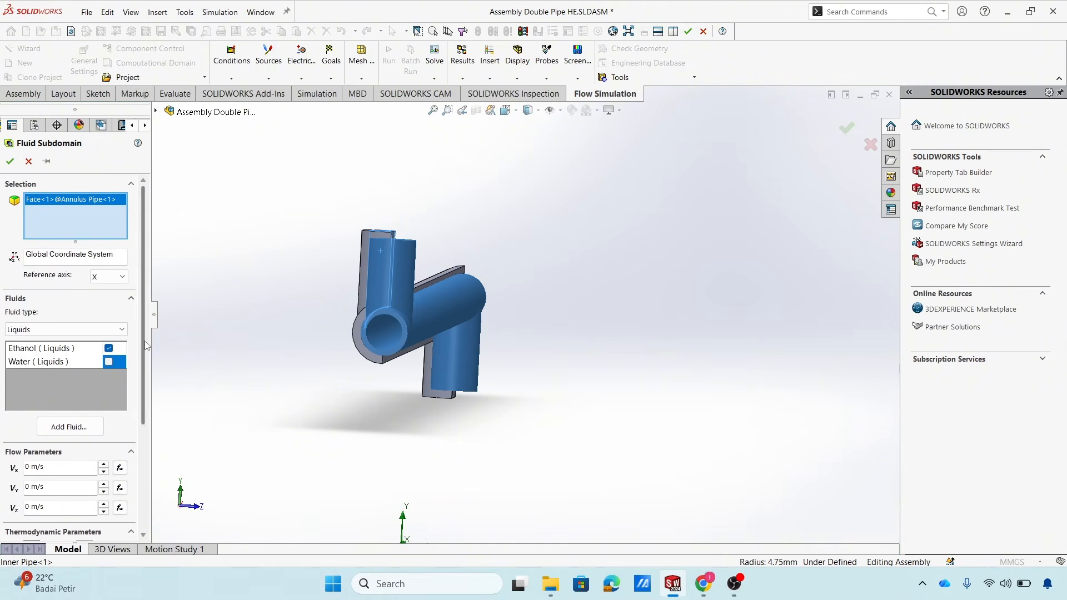
click(10, 161)
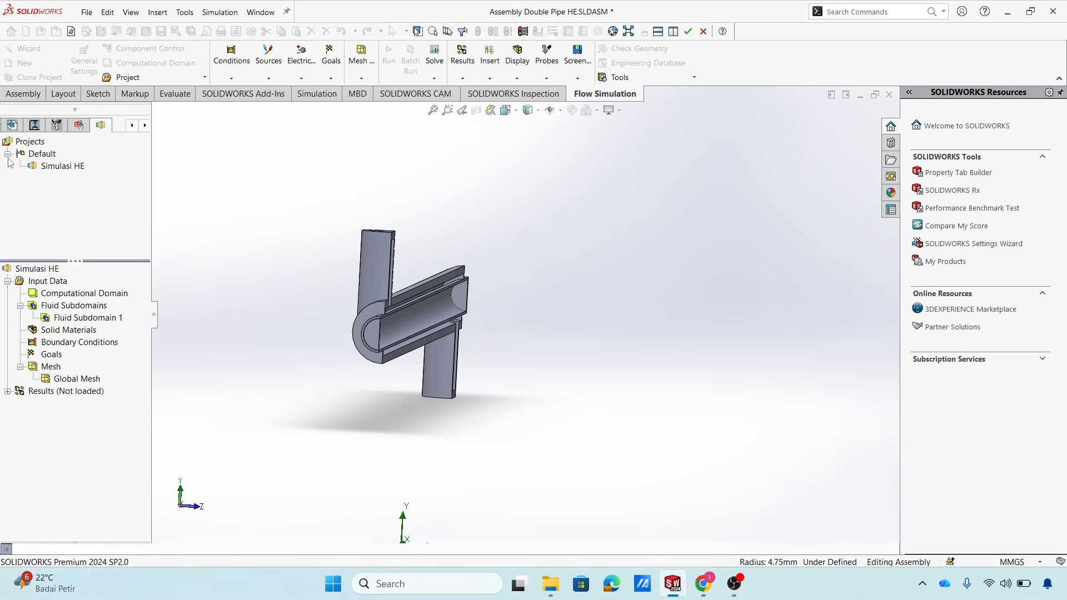
Rename the annulus fluid subdomain as Etanol and check which face it covers.
right_click(88, 319)
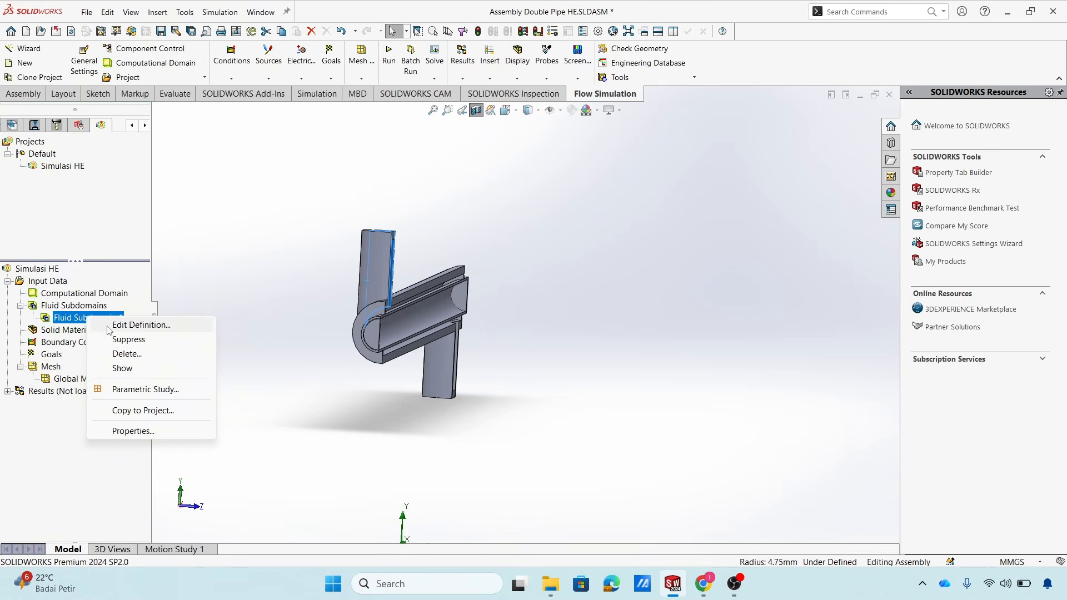
click(76, 317)
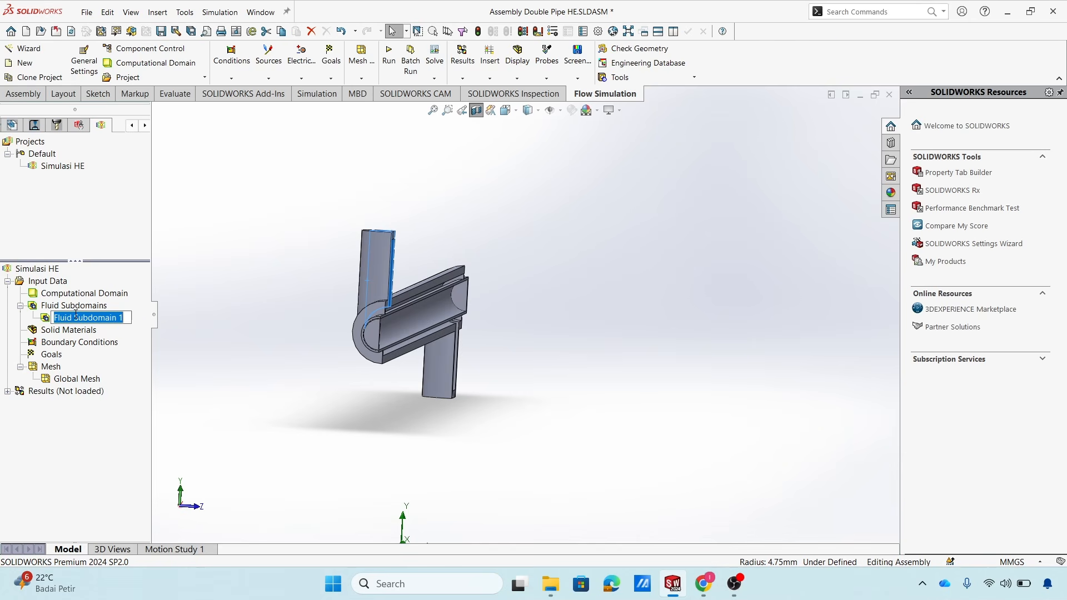
text(Et)
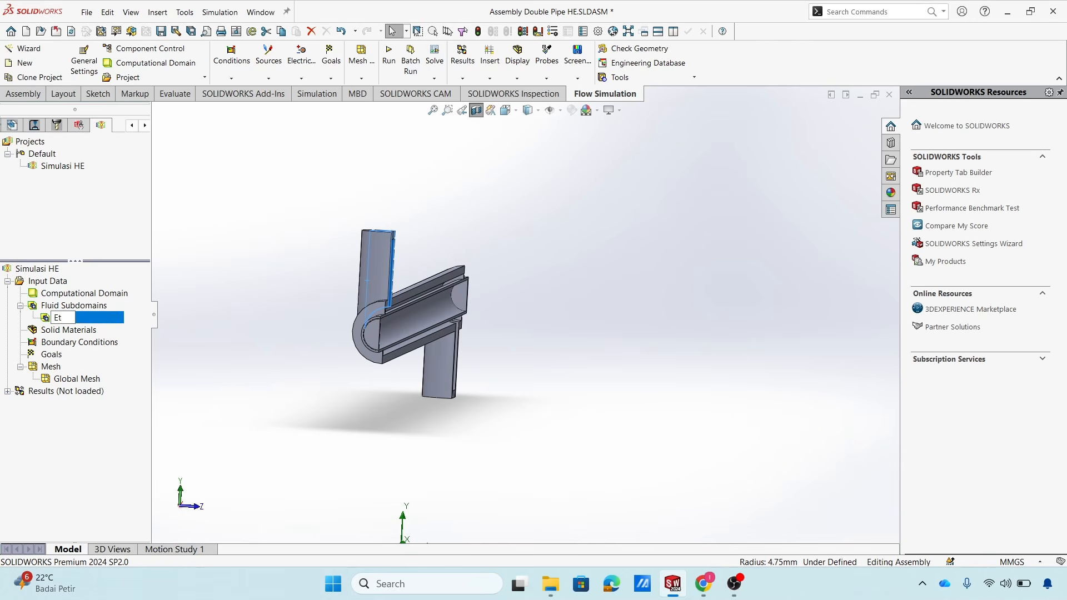
text(anol)
click(231, 321)
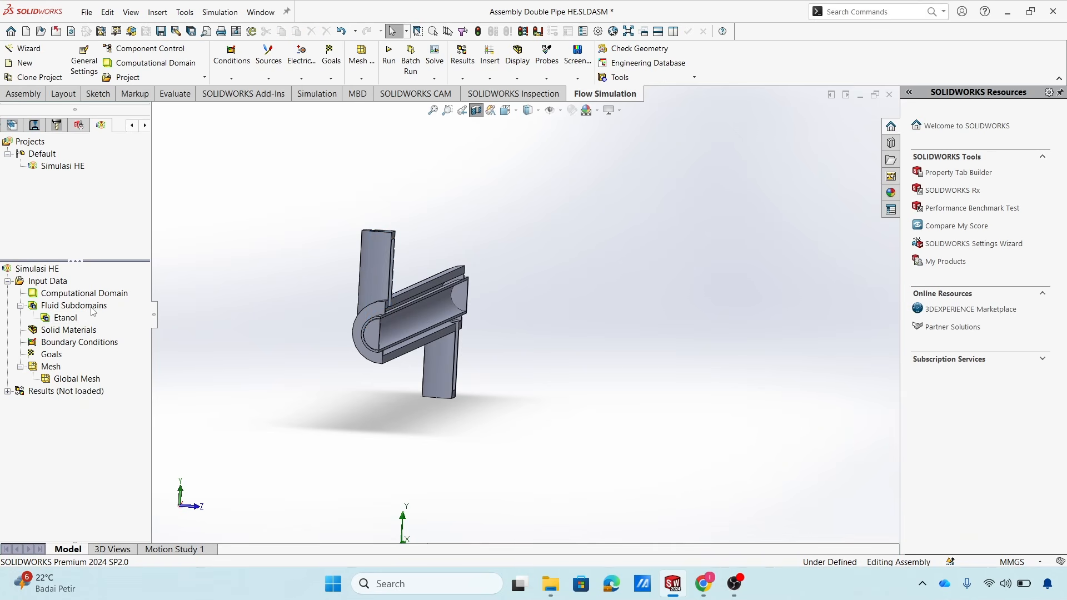
click(66, 319)
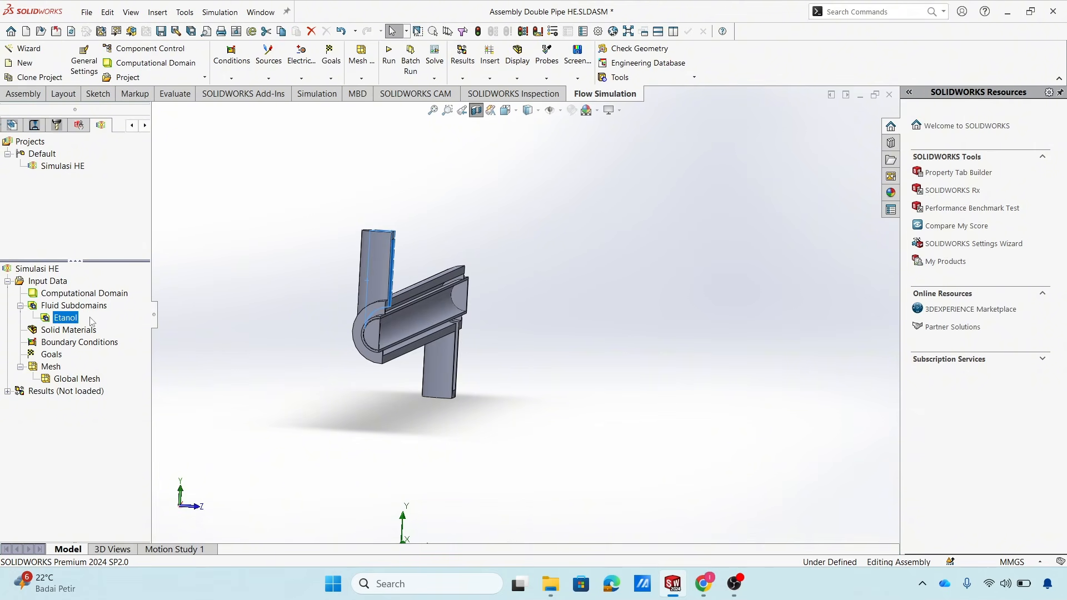
middle_drag(296, 341, 279, 341)
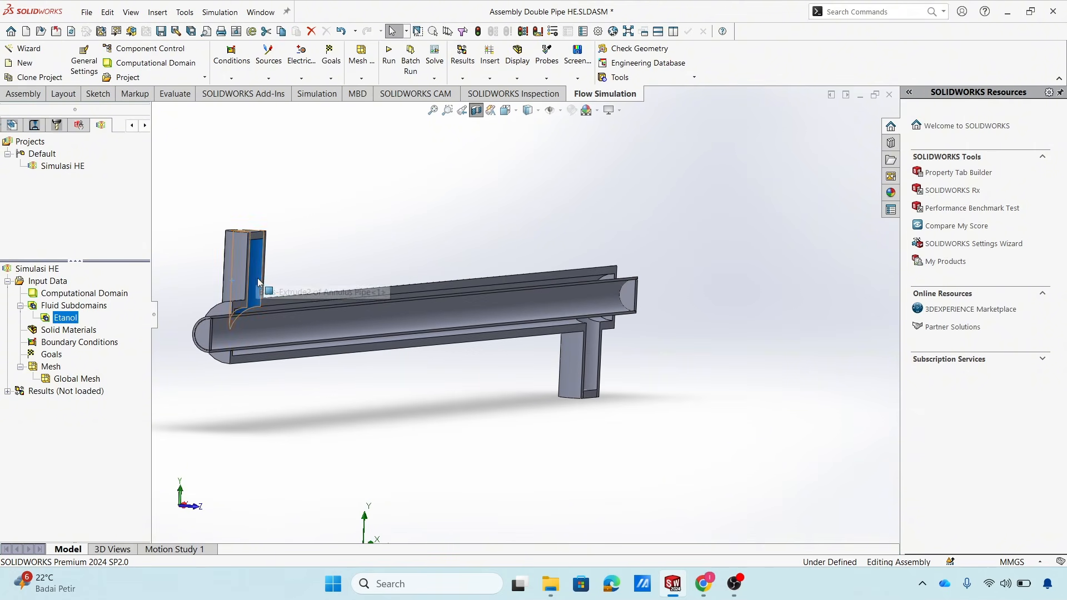
click(311, 236)
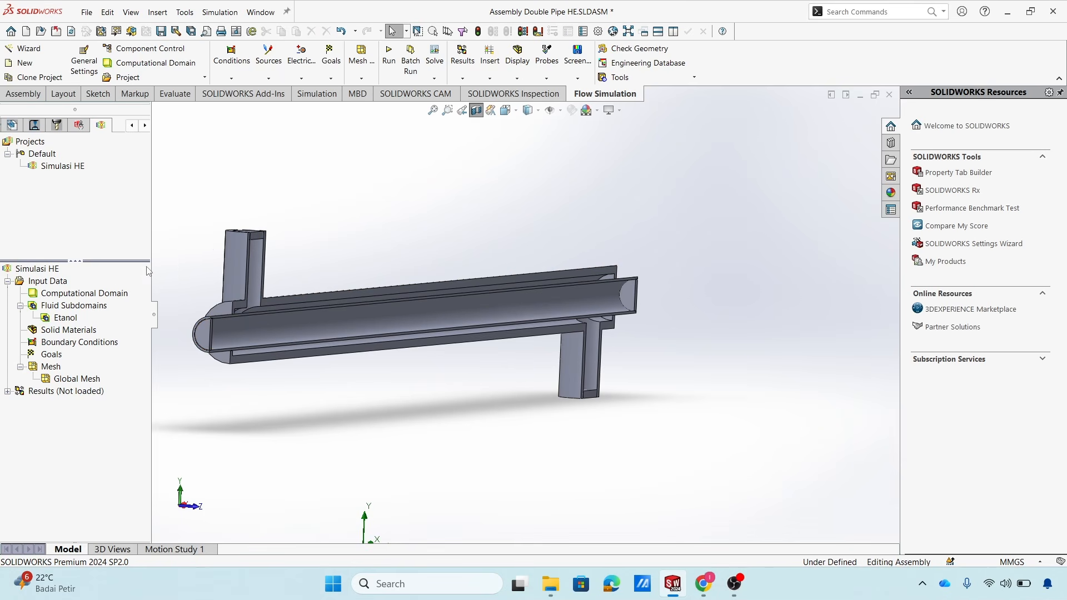
Insert a second fluid subdomain on the inner face of the inner pipe.
right_click(88, 310)
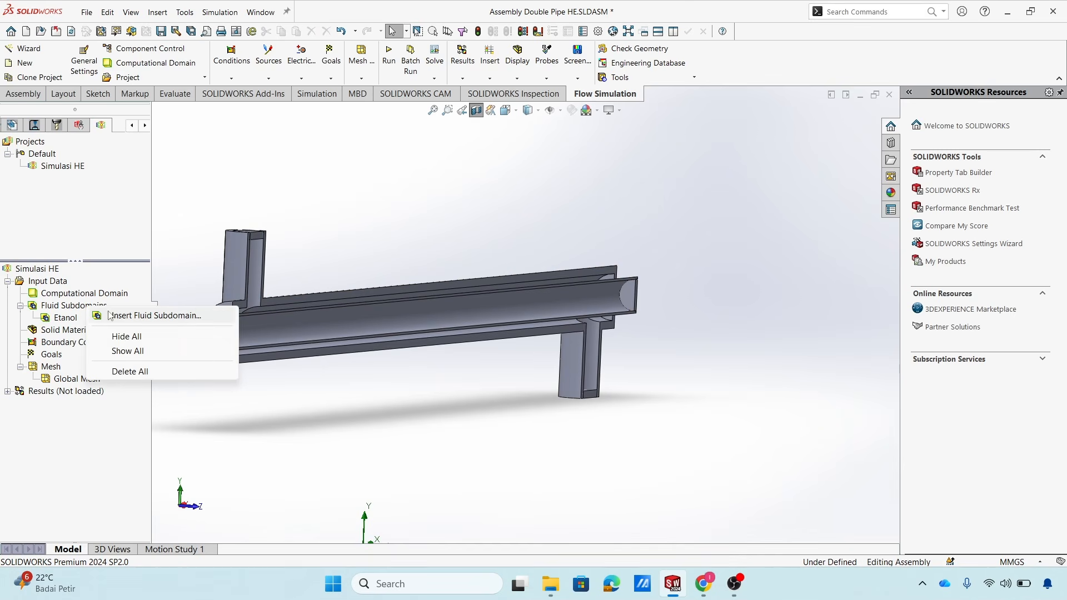
click(138, 318)
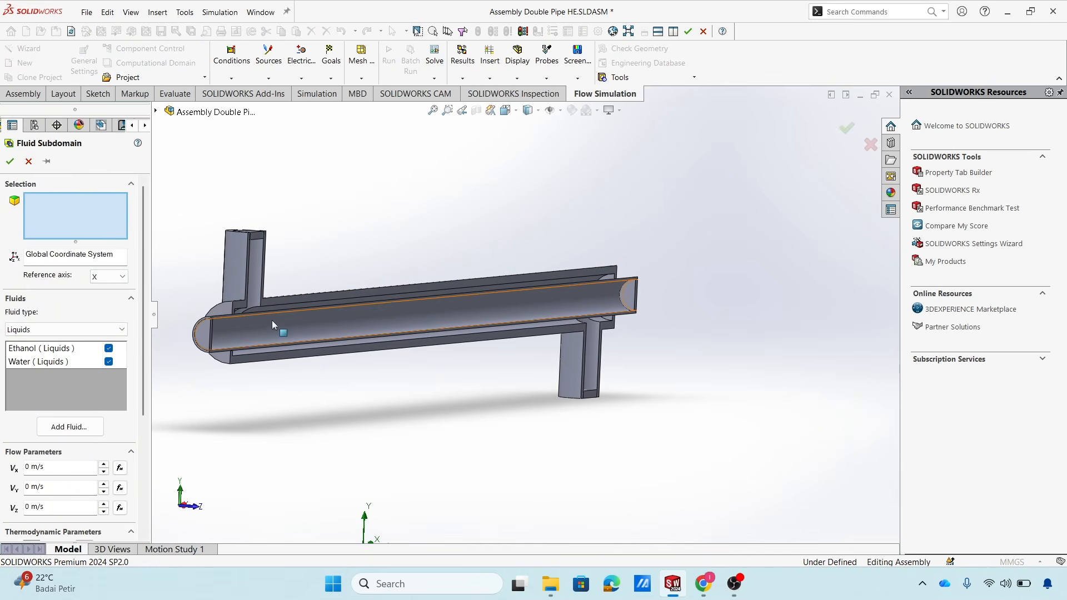
click(307, 330)
mouse_move(361, 394)
middle_down()
mouse_move(377, 393)
mouse_move(358, 398)
middle_up()
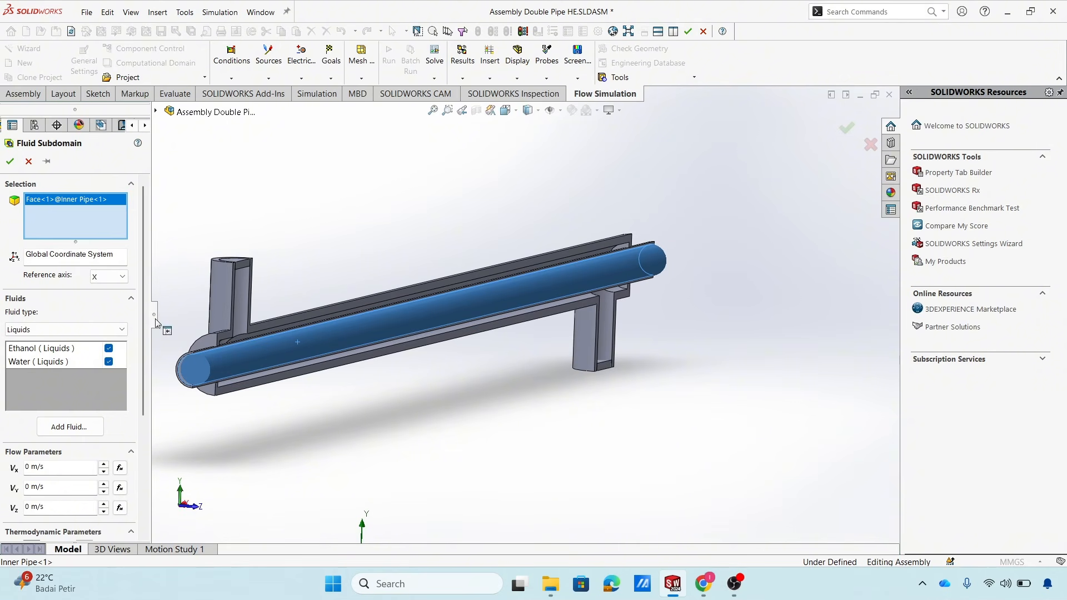
Exclude ethanol from the inner pipe's fluid subdomain, leaving water as its only liquid, and create it.
click(109, 349)
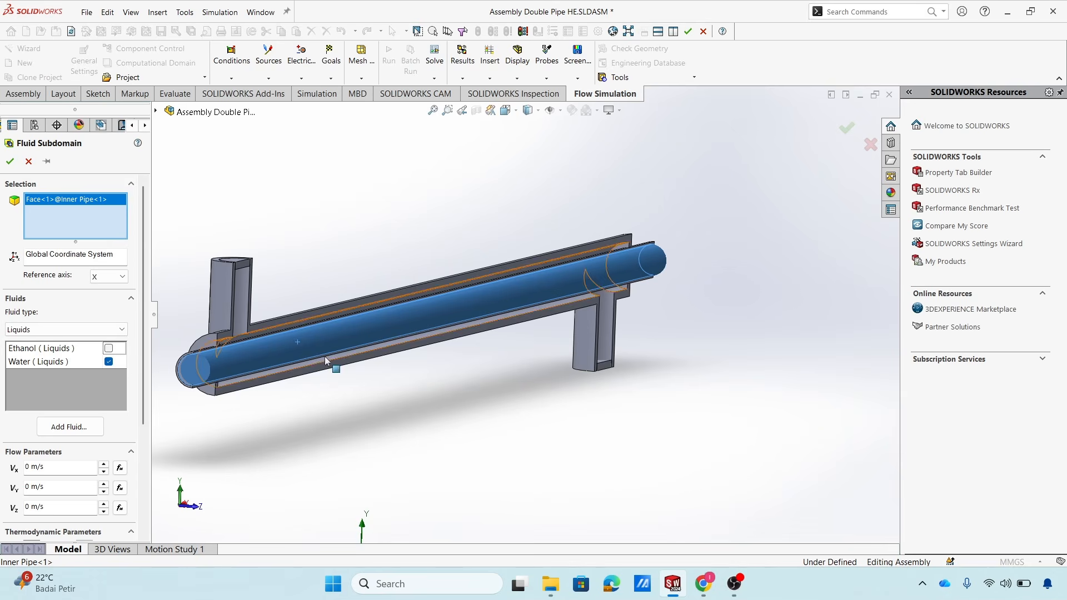
scroll(227, 363, down, 2)
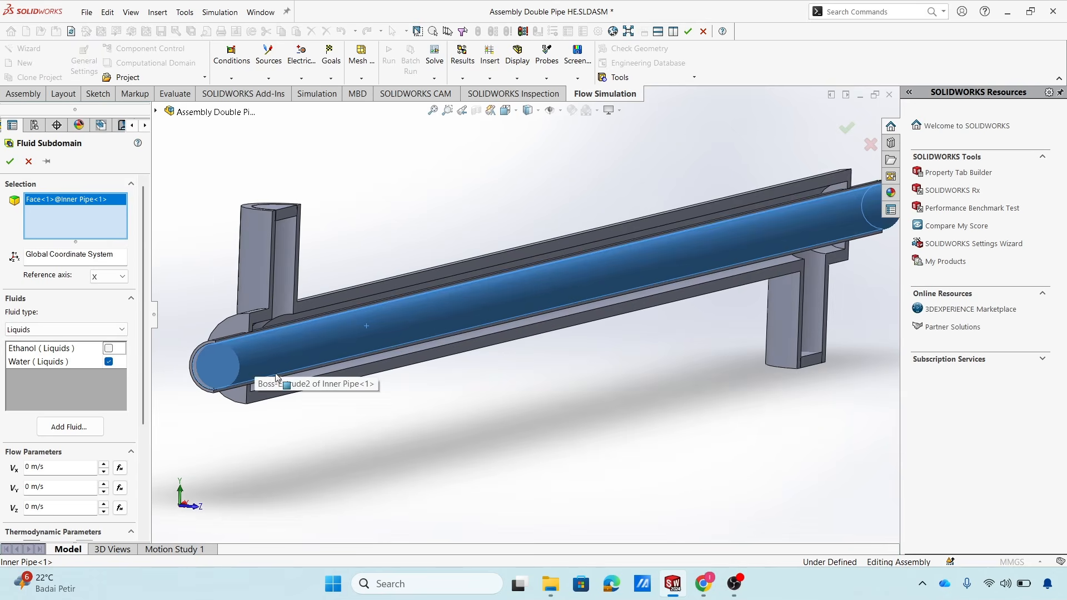
scroll(275, 378, up, 2)
drag(143, 414, 163, 393)
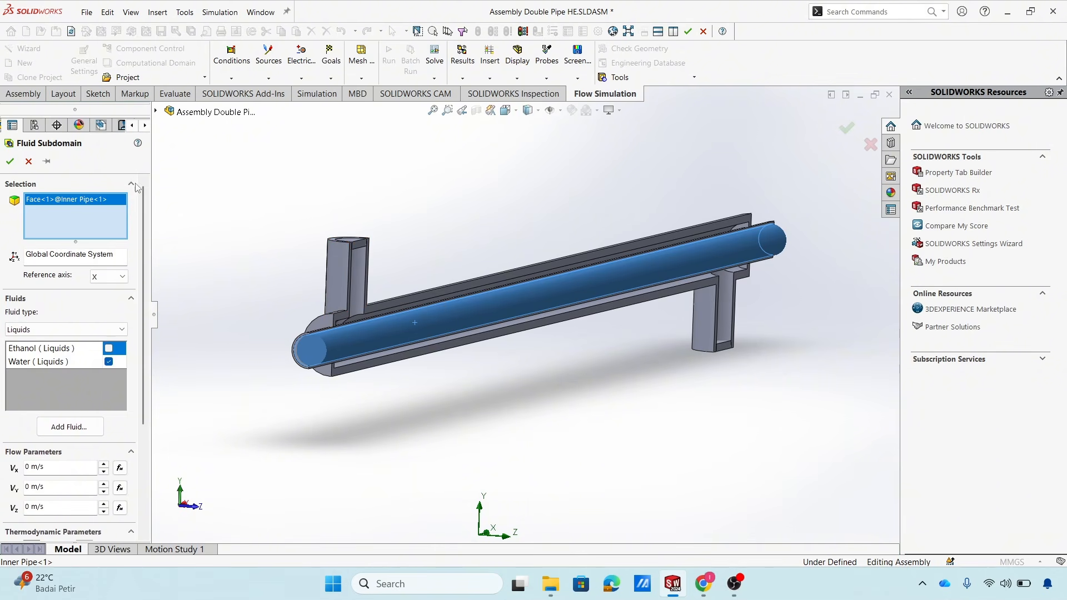
click(11, 162)
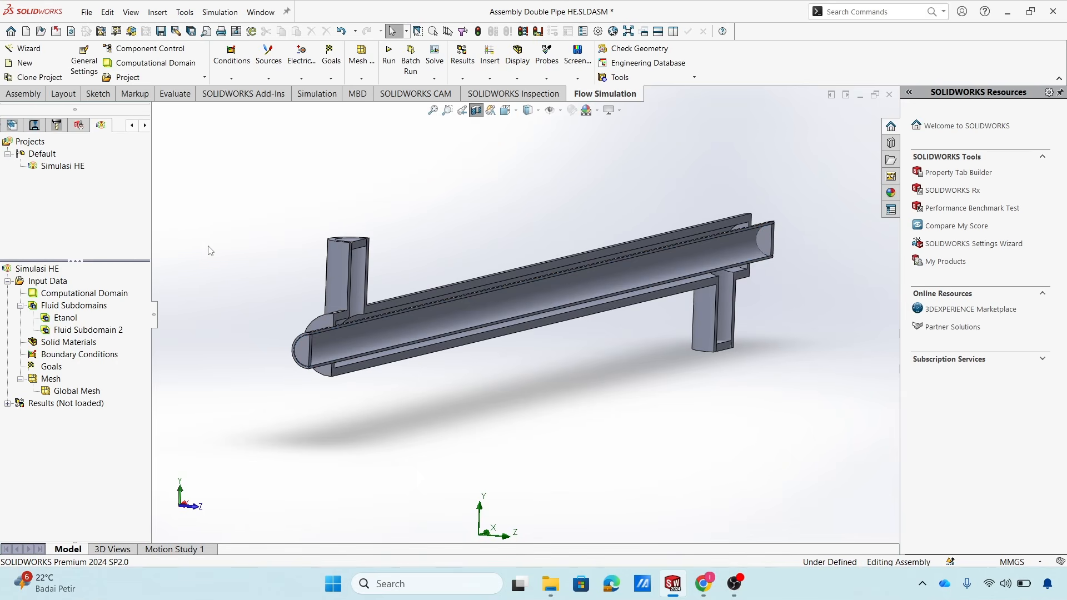
Rename the inner pipe's fluid subdomain as Water.
click(95, 333)
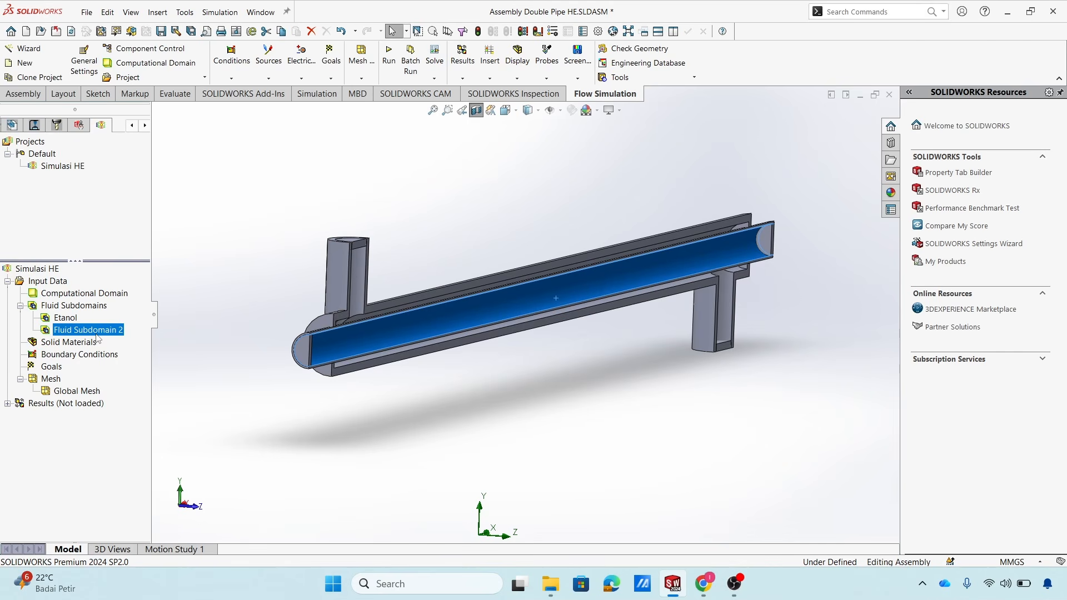
click(99, 330)
text(Water)
key(Return)
click(165, 352)
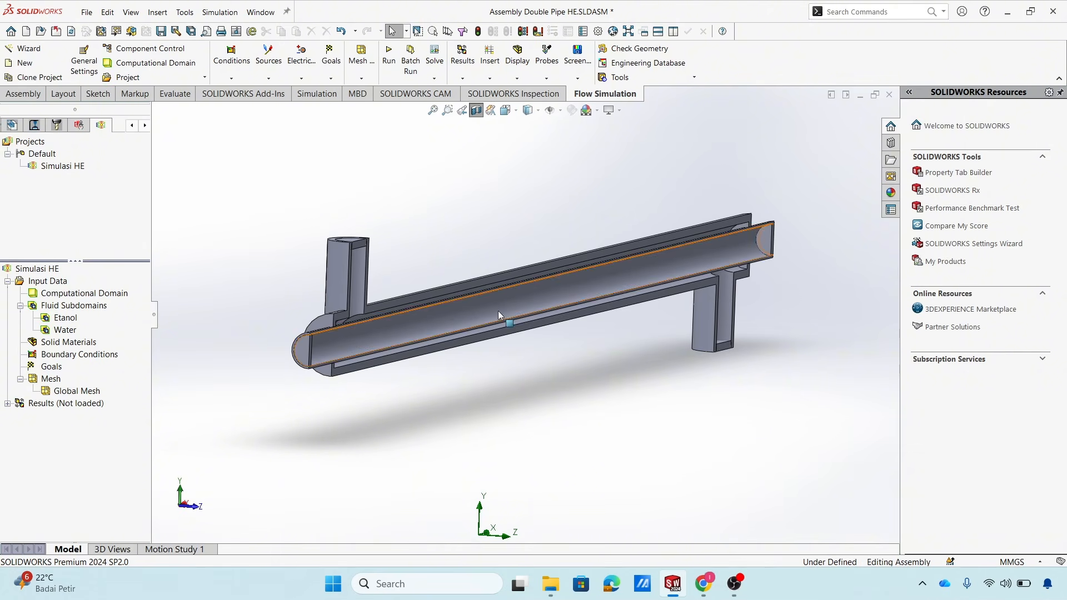
click(499, 279)
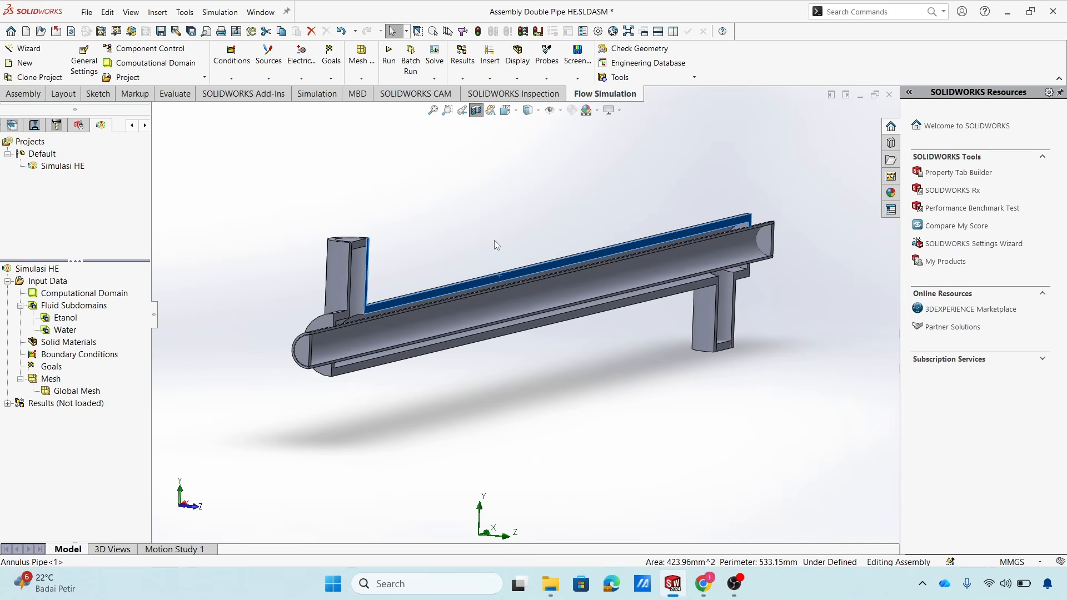
click(403, 331)
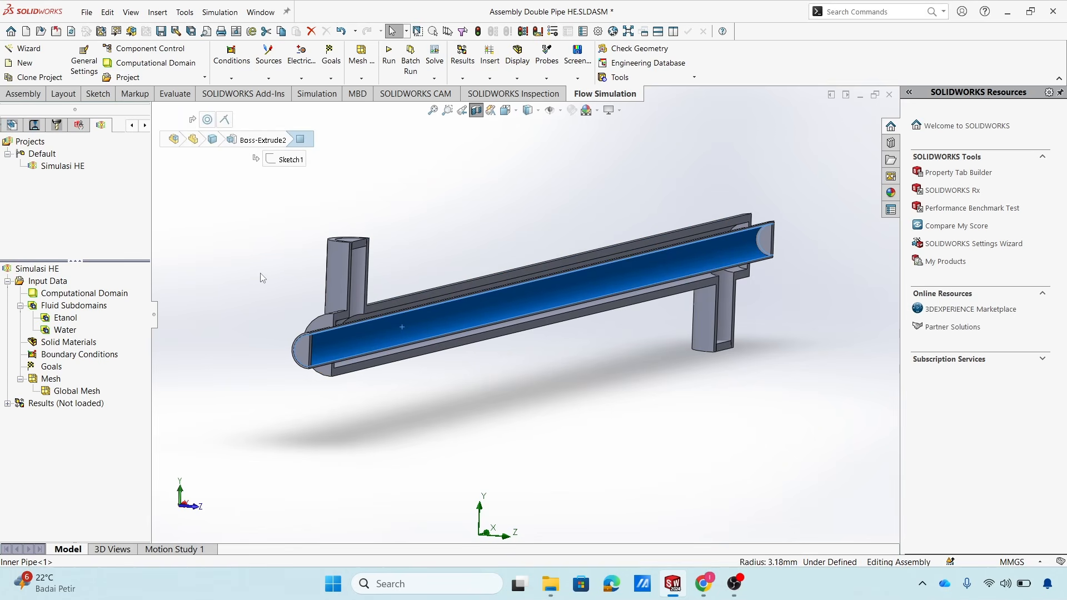
click(226, 287)
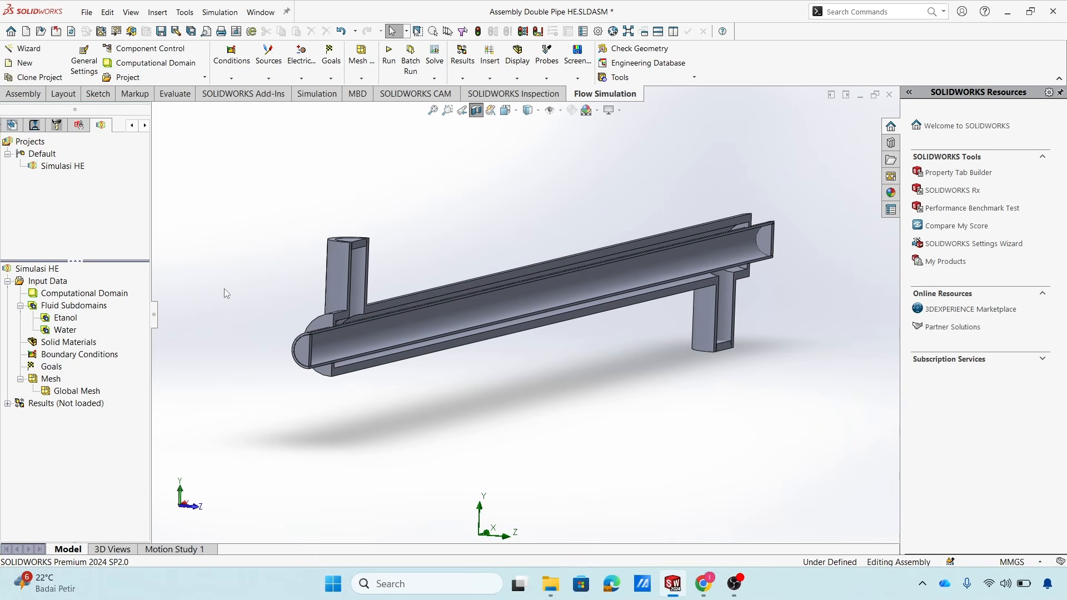
Assign the pre-defined metal Copper to the inner pipe as its solid material.
right_click(74, 349)
click(132, 355)
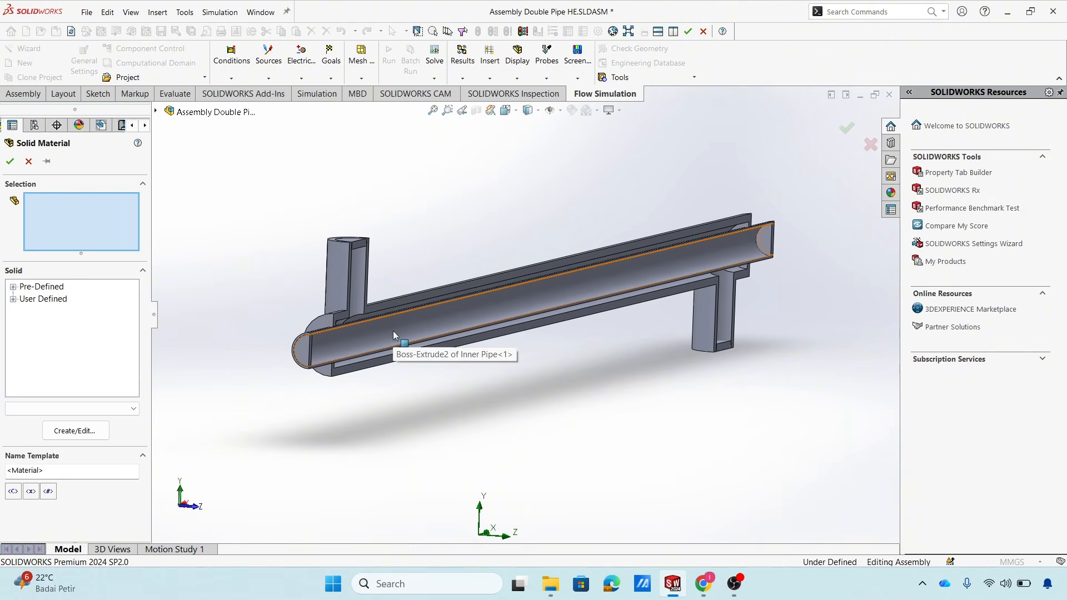
click(354, 332)
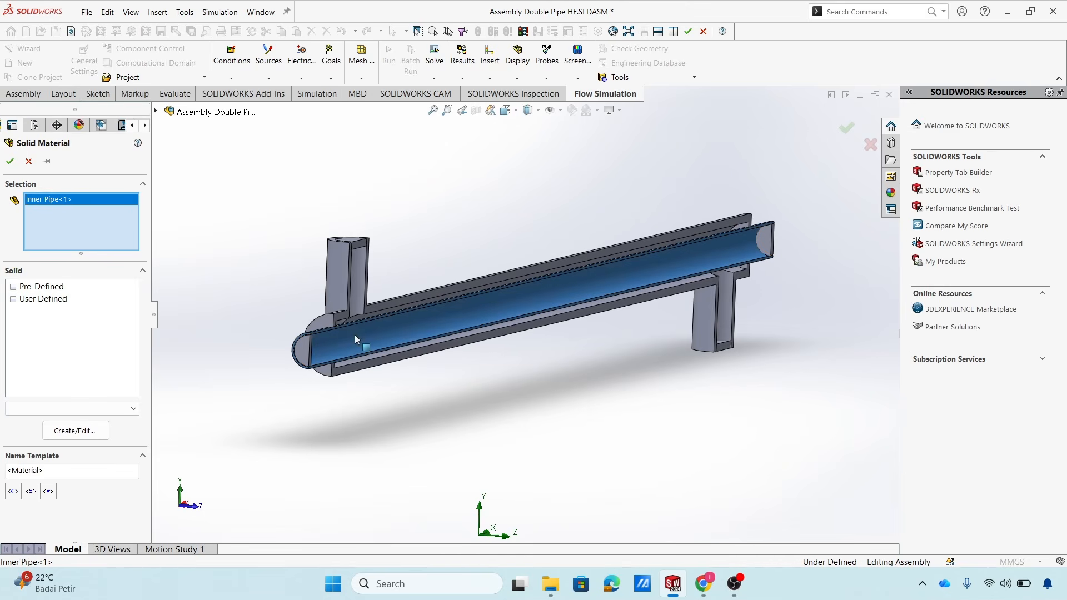
click(13, 299)
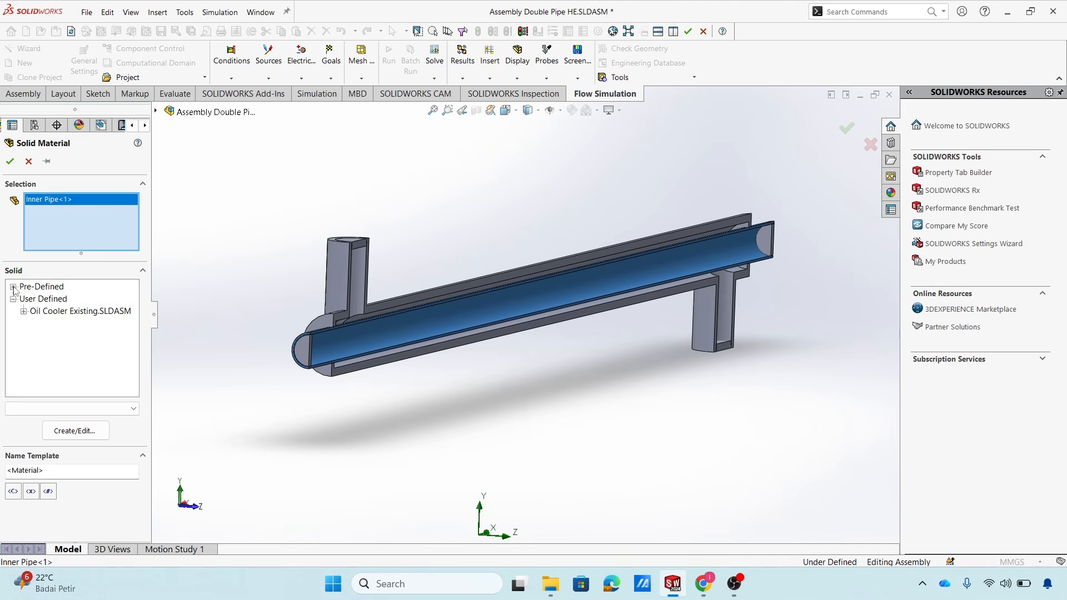
click(13, 287)
scroll(42, 350, down, 2)
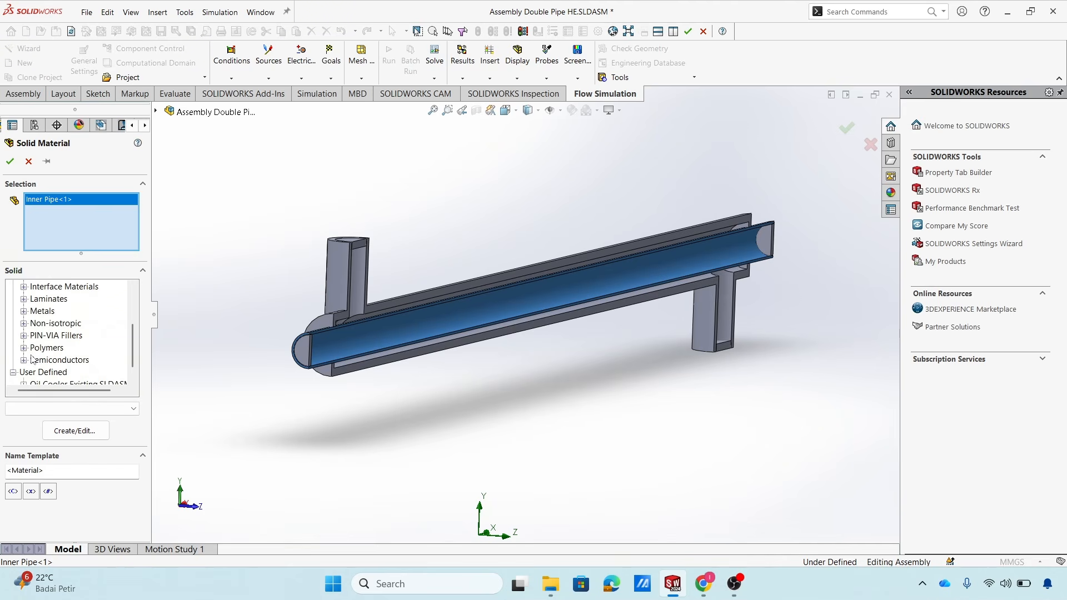
click(24, 312)
click(47, 312)
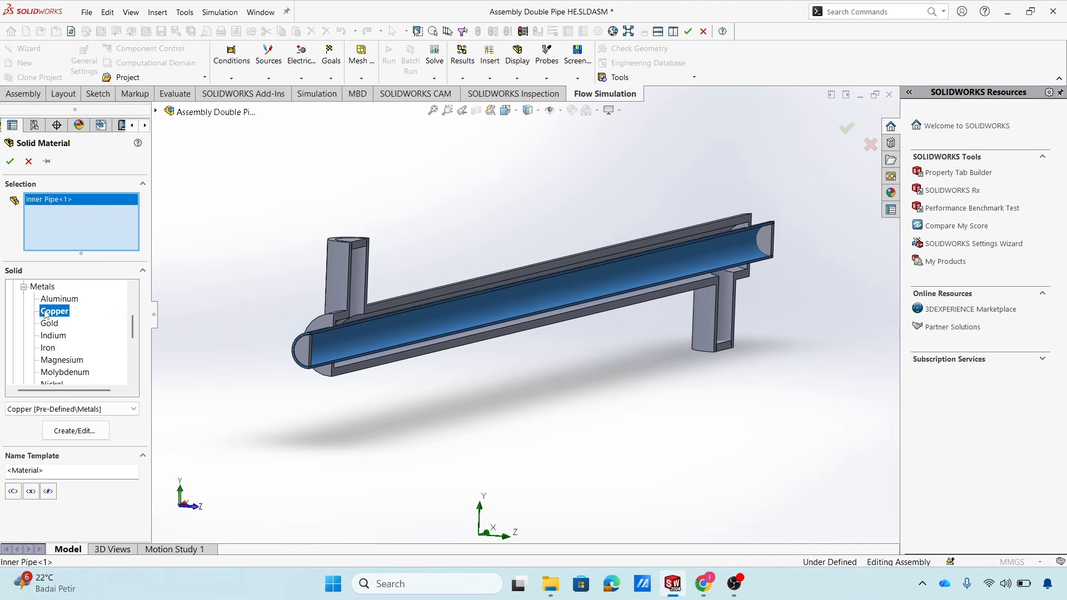
click(10, 162)
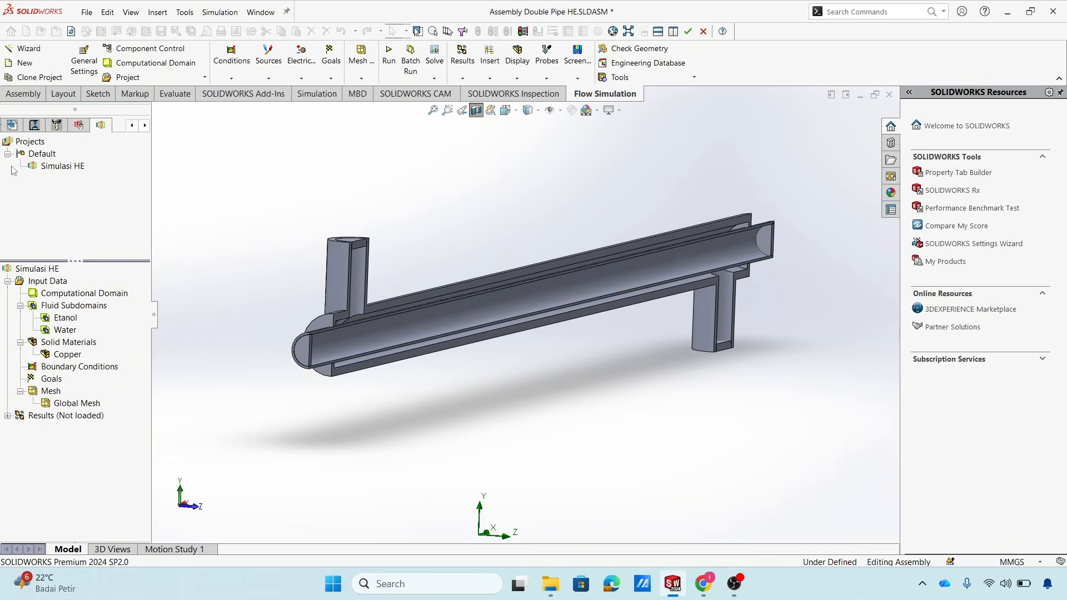
right_click(74, 339)
click(83, 348)
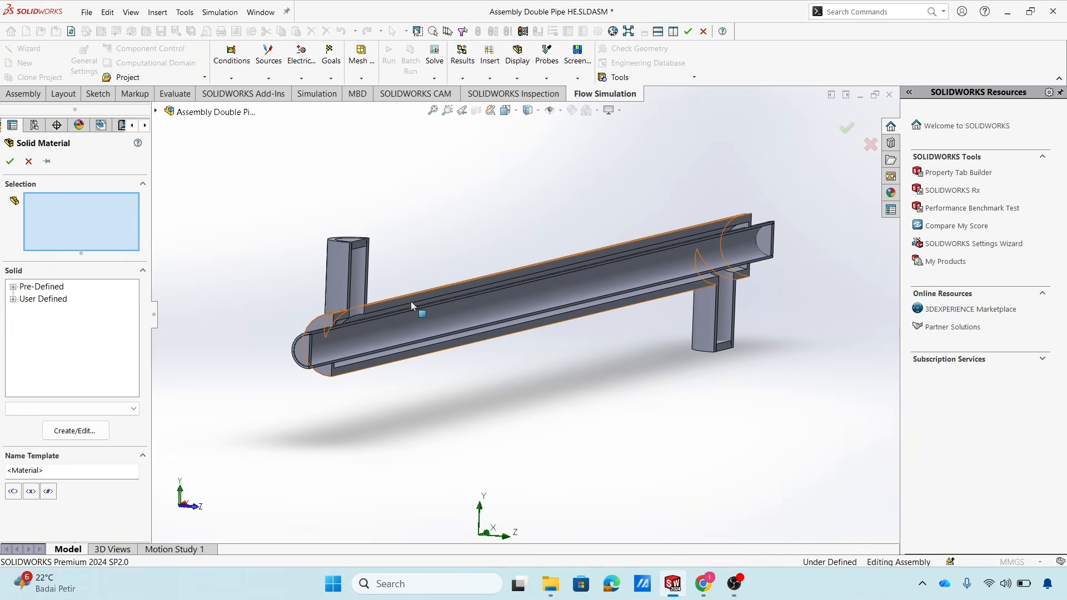
click(338, 272)
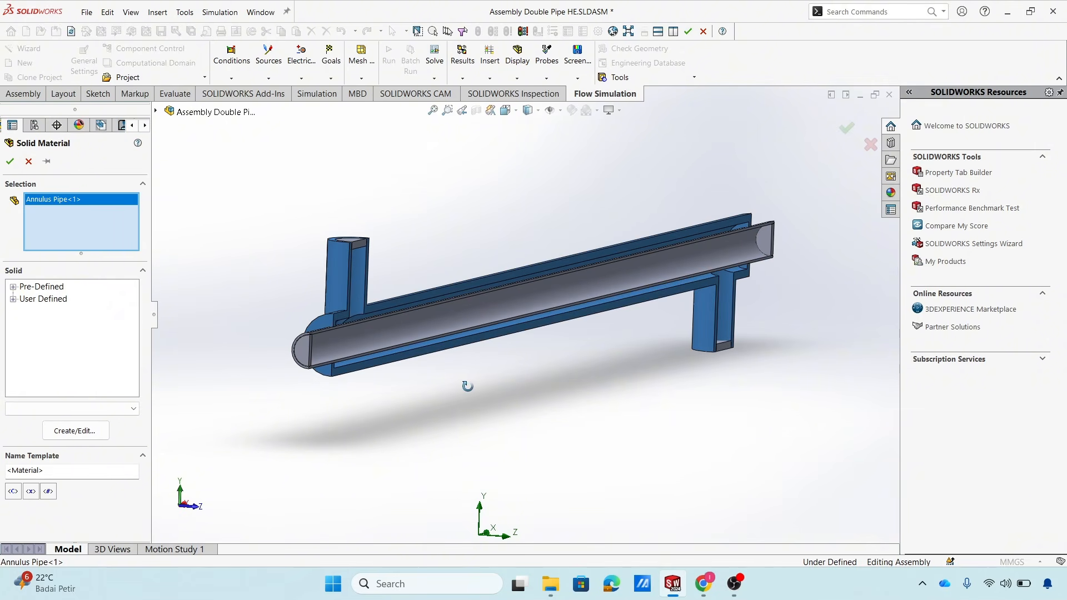
middle_drag(468, 386, 460, 388)
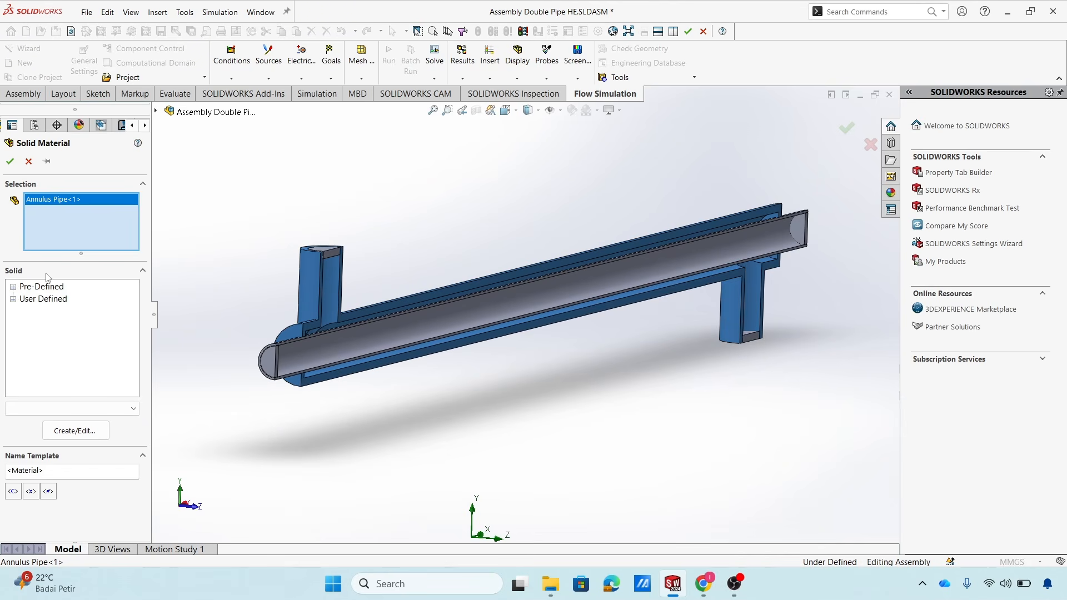
click(13, 299)
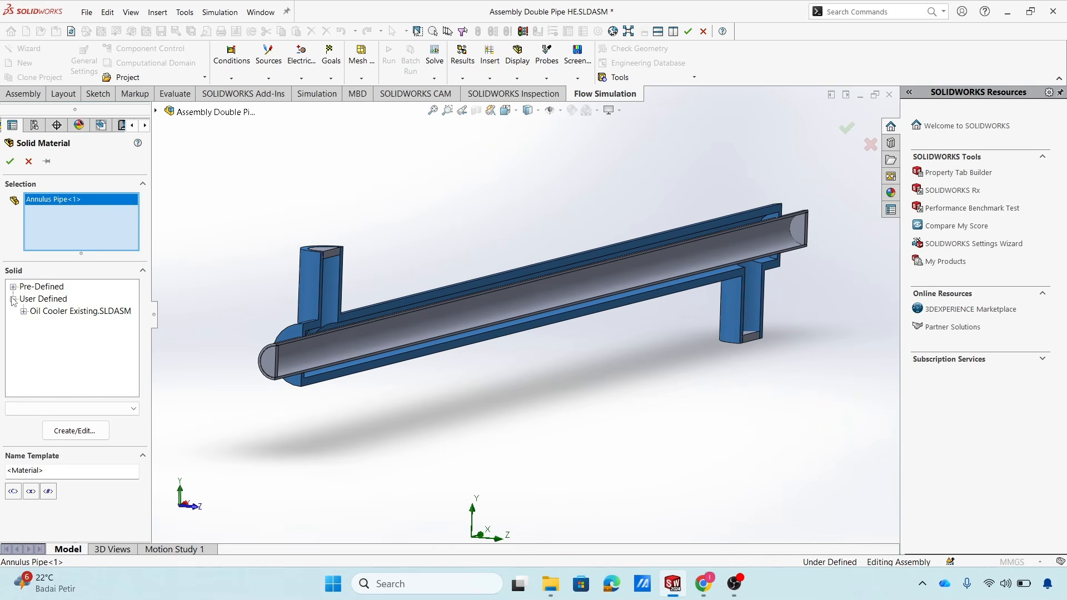
click(13, 299)
click(13, 287)
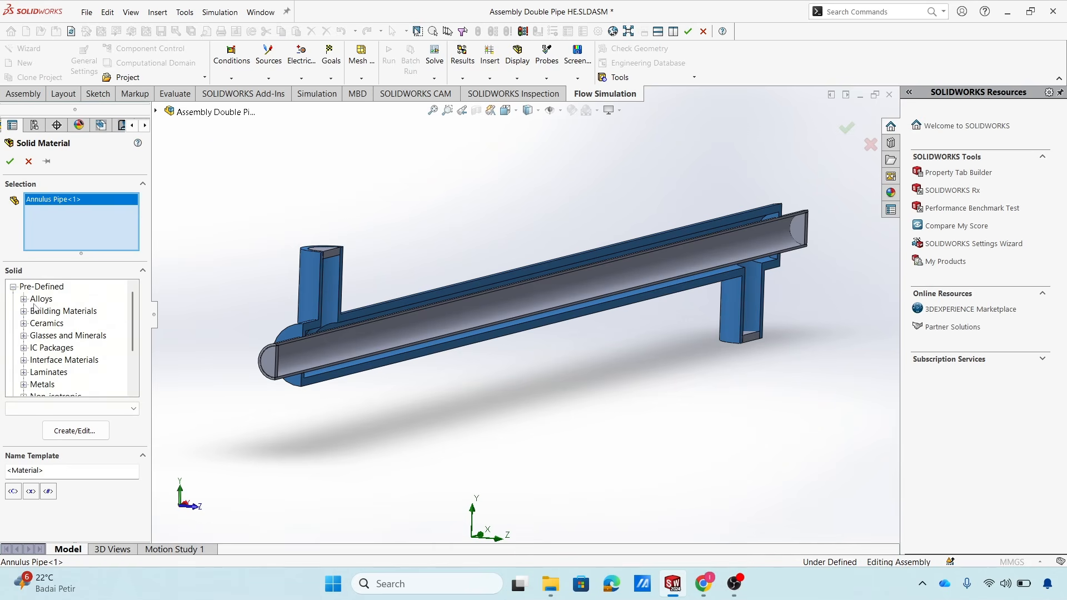
scroll(30, 345, down, 1)
click(24, 348)
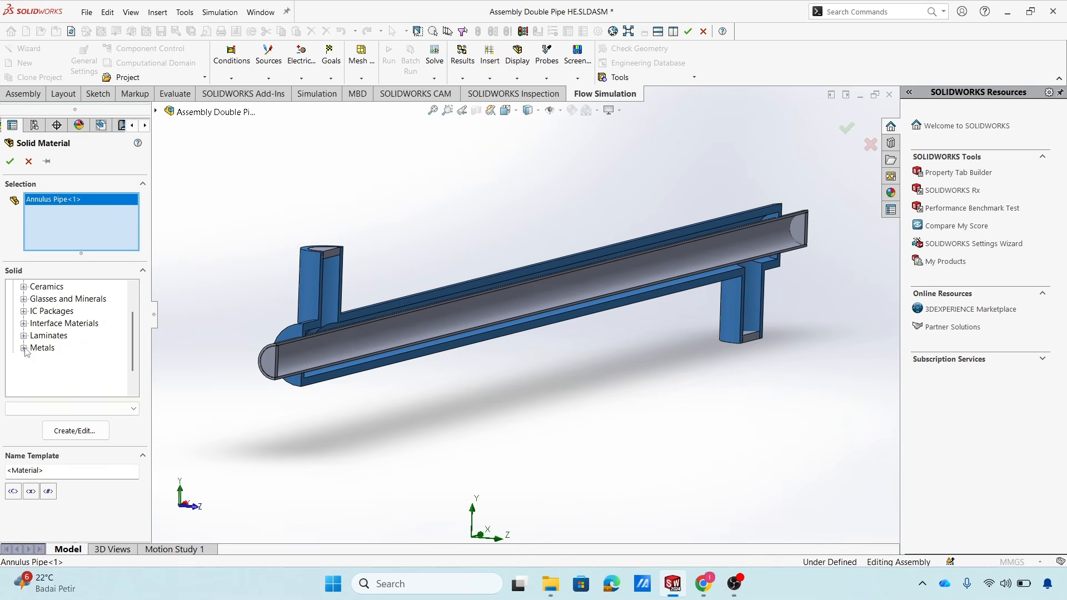
mouse_move(133, 336)
mouse_down()
mouse_move(135, 354)
mouse_move(143, 325)
mouse_move(143, 367)
mouse_move(147, 331)
mouse_move(144, 352)
mouse_move(143, 339)
mouse_up()
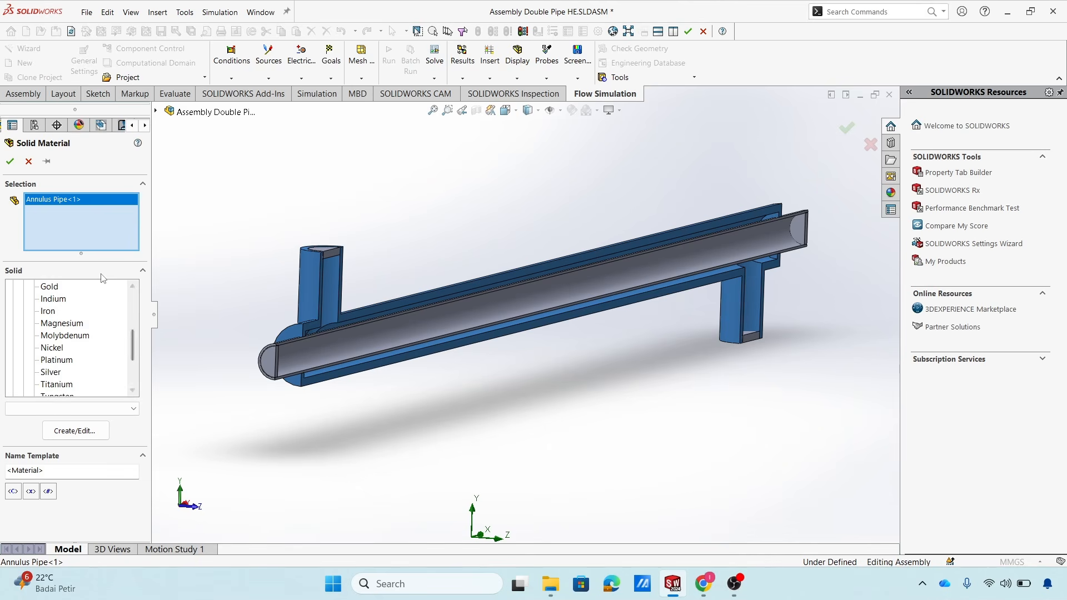
click(29, 162)
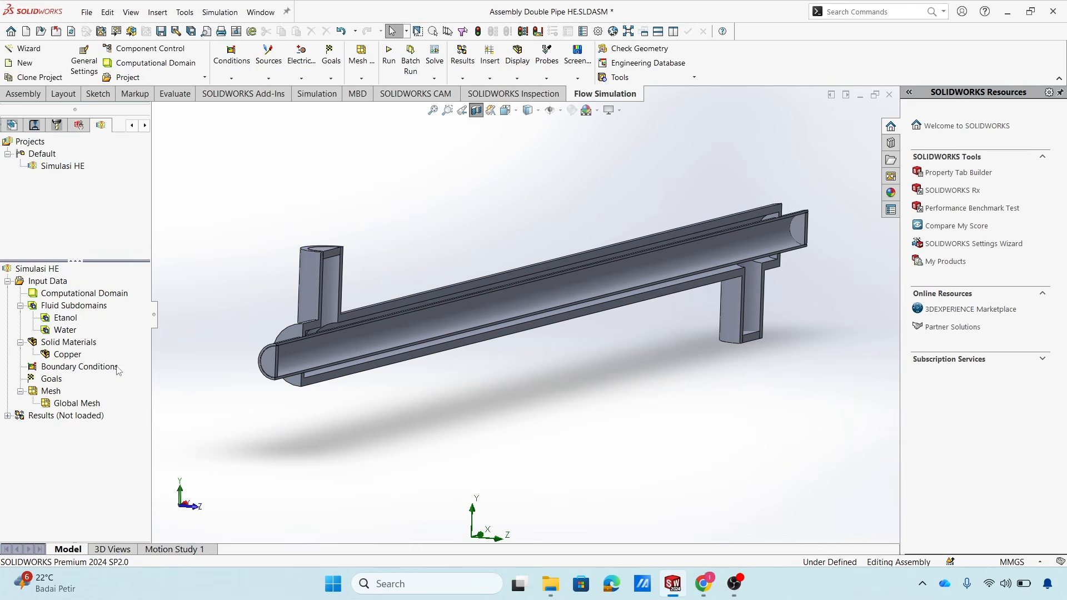
middle_drag(368, 406, 365, 410)
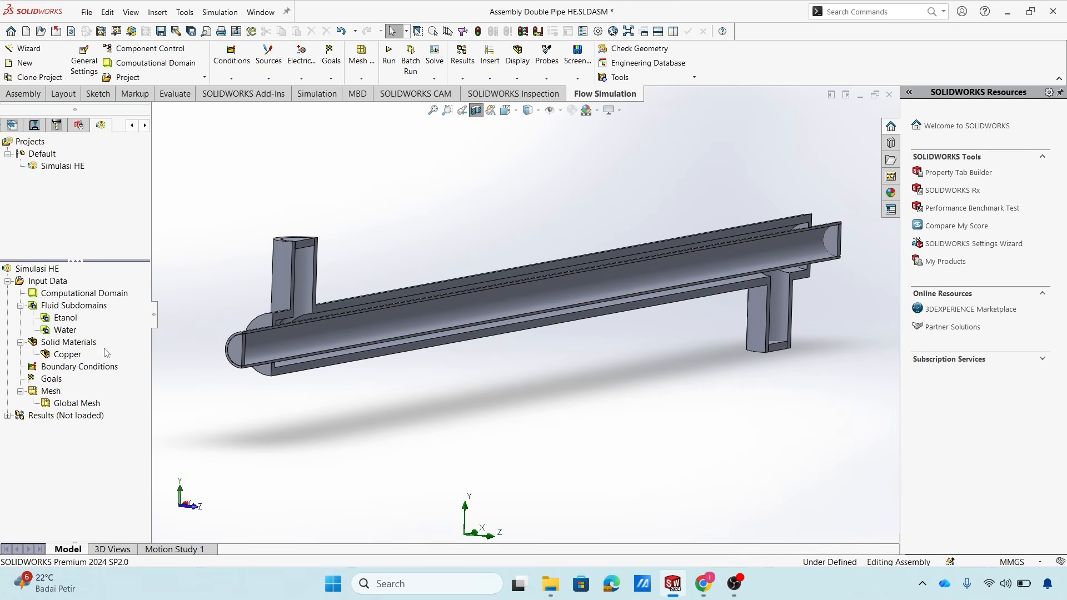
scroll(343, 415, up, 3)
scroll(367, 408, down, 3)
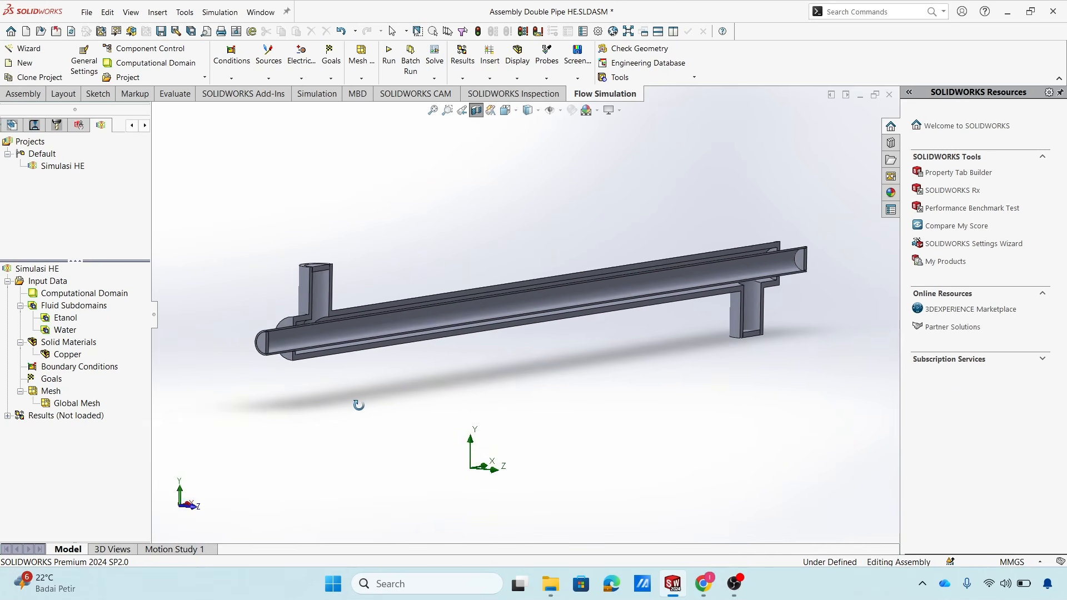
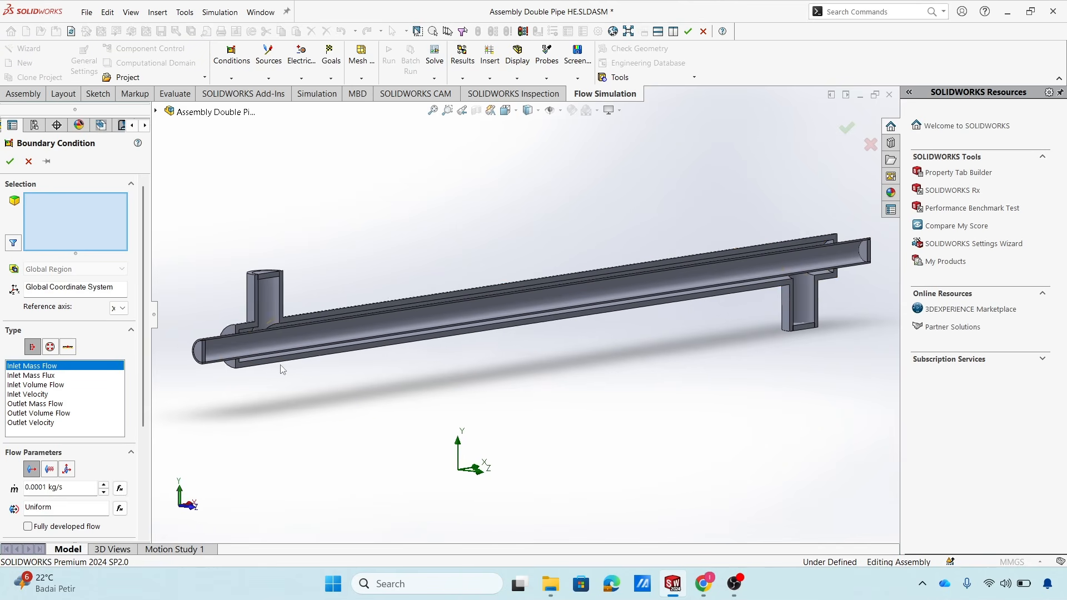
scroll(333, 381, down, 3)
scroll(344, 383, up, 2)
middle_drag(342, 379, 244, 371)
scroll(337, 336, down, 5)
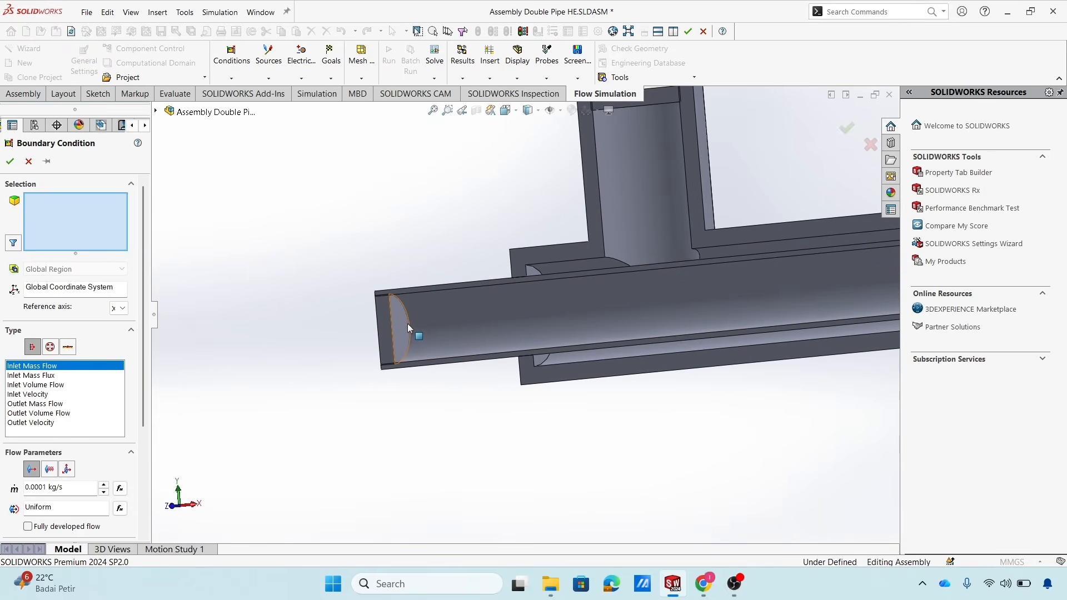
scroll(466, 366, up, 3)
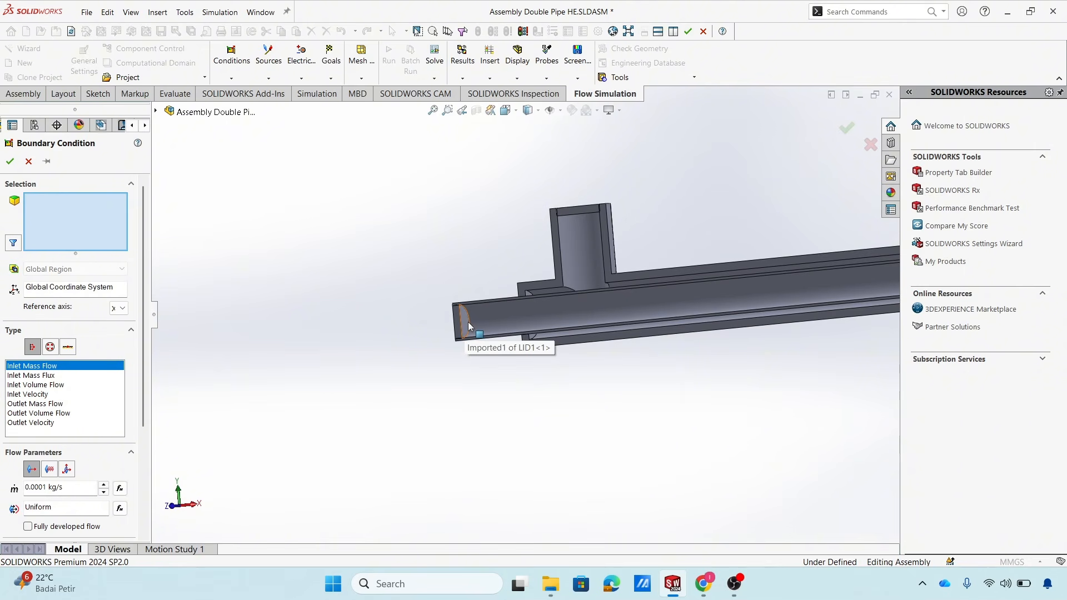
mouse_move(469, 333)
middle_down()
mouse_move(442, 337)
mouse_move(459, 336)
mouse_move(449, 341)
middle_up()
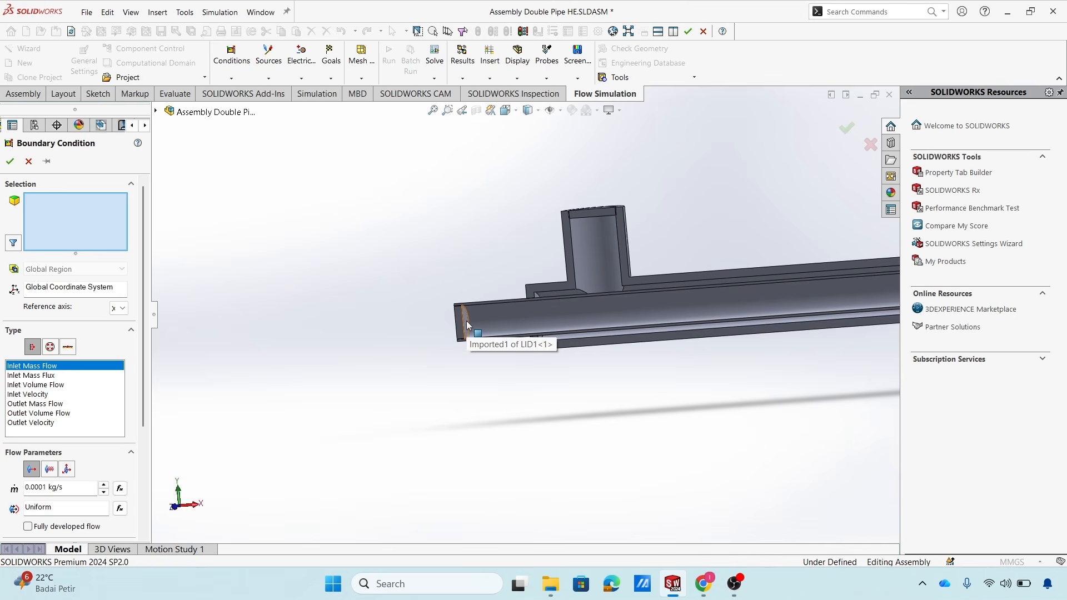
scroll(465, 321, down, 5)
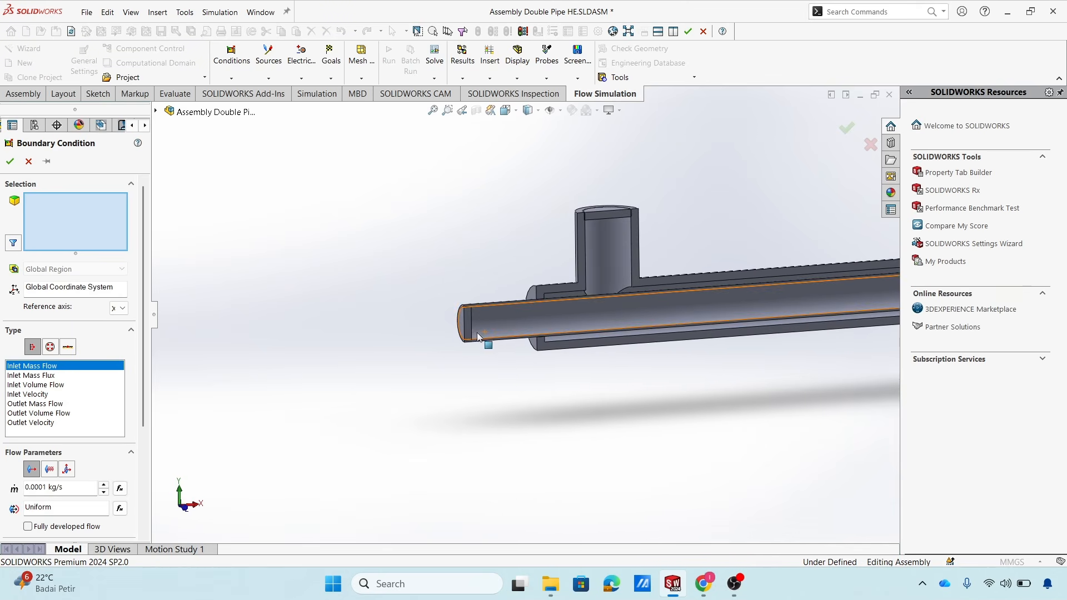
scroll(469, 322, down, 2)
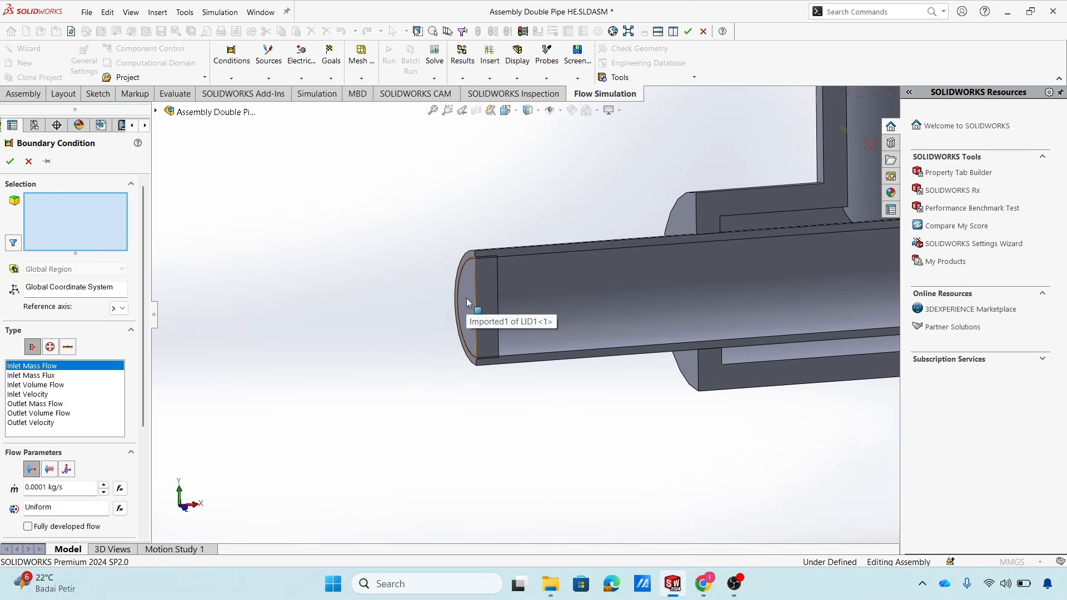
click(467, 302)
mouse_move(448, 351)
middle_down()
mouse_move(422, 358)
mouse_move(454, 353)
middle_up()
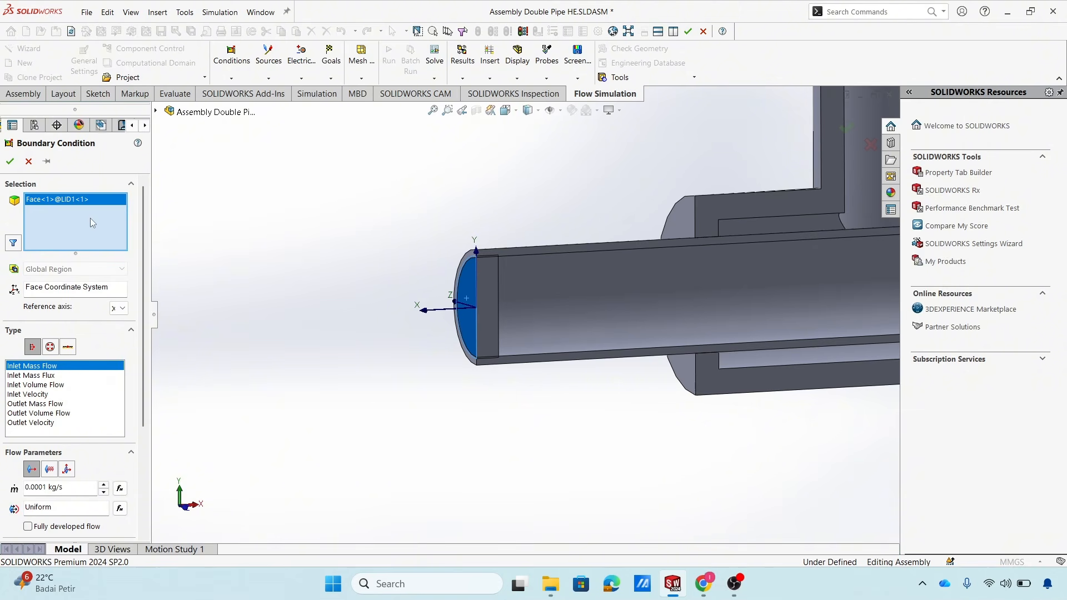
right_click(81, 205)
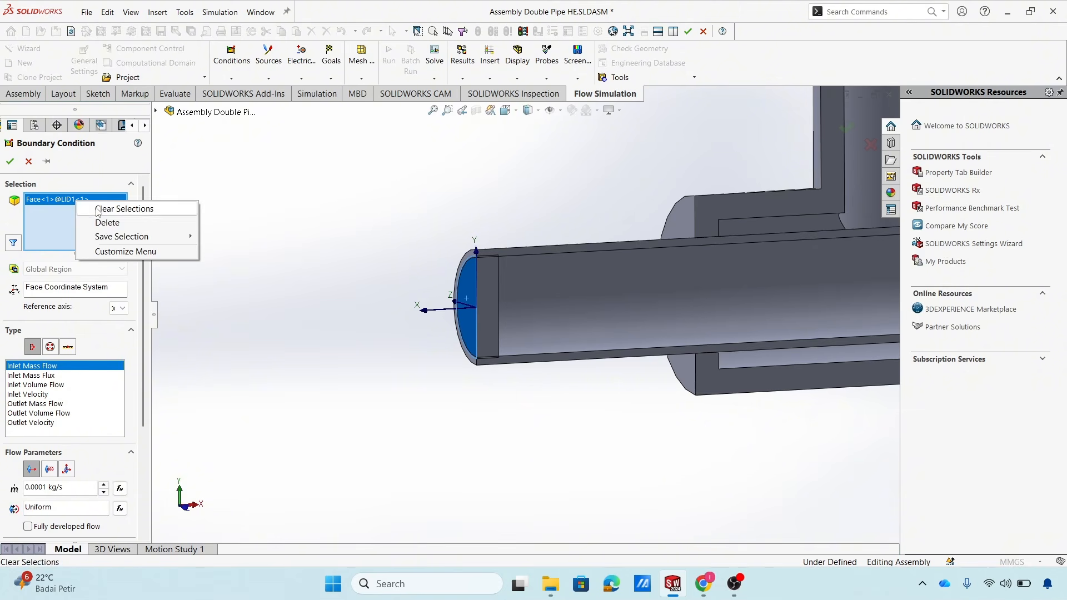
click(120, 208)
Define an Inlet Mass Flow of 0.002 kg/s on the inner face of the lid LID1 at the inner pipe's inlet end.
middle_drag(394, 362, 341, 356)
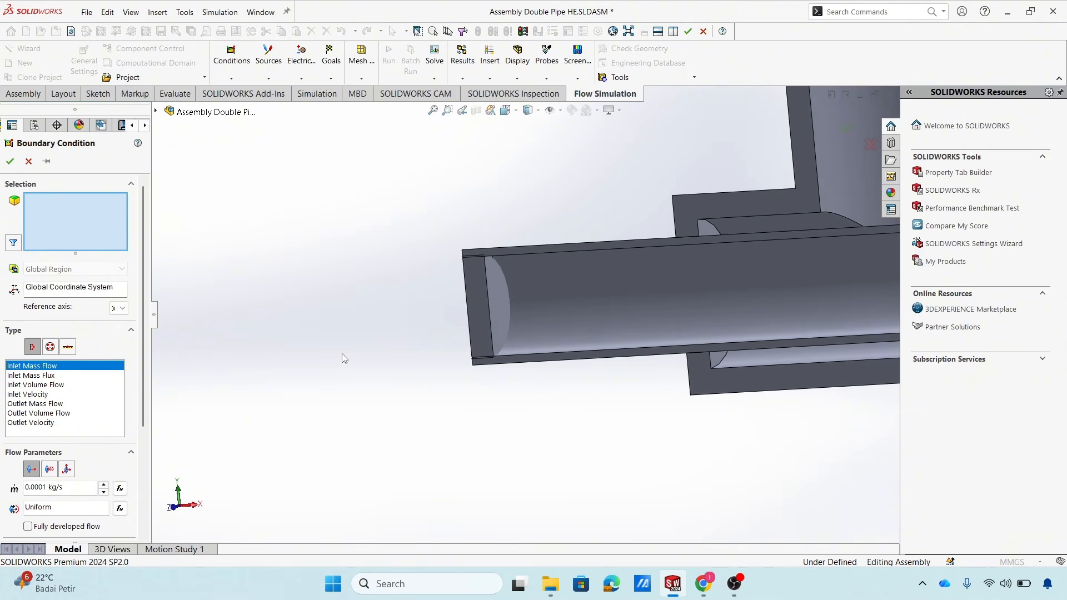
click(501, 300)
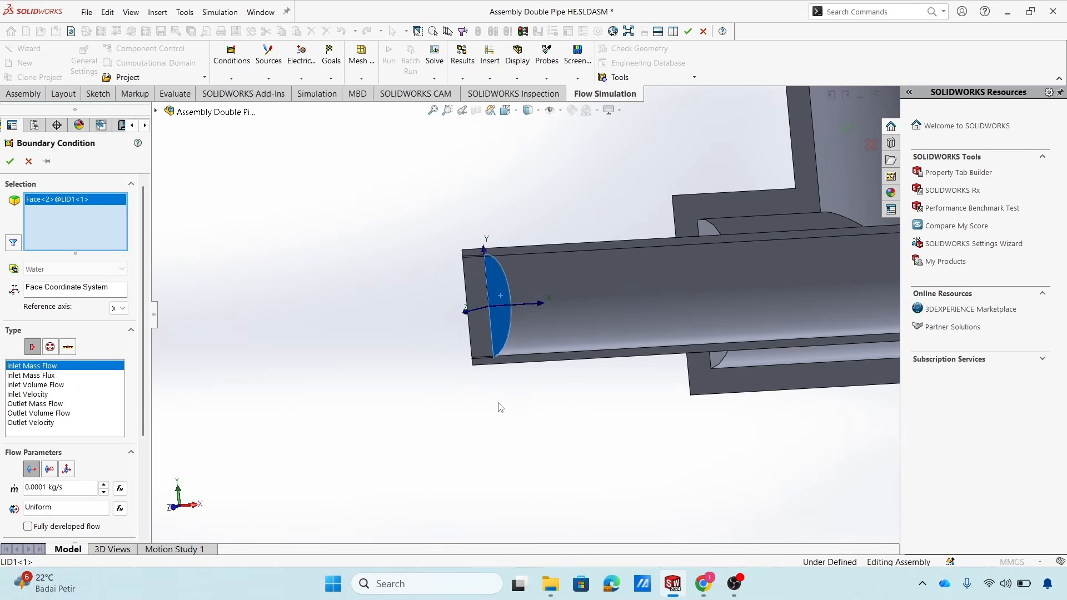
middle_drag(529, 398, 544, 395)
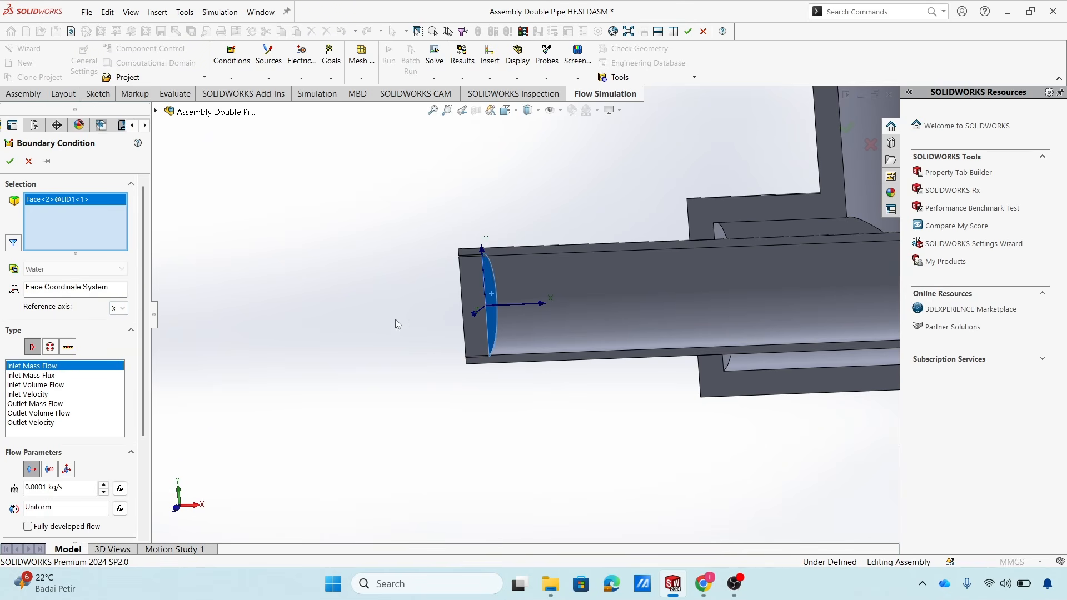
click(50, 347)
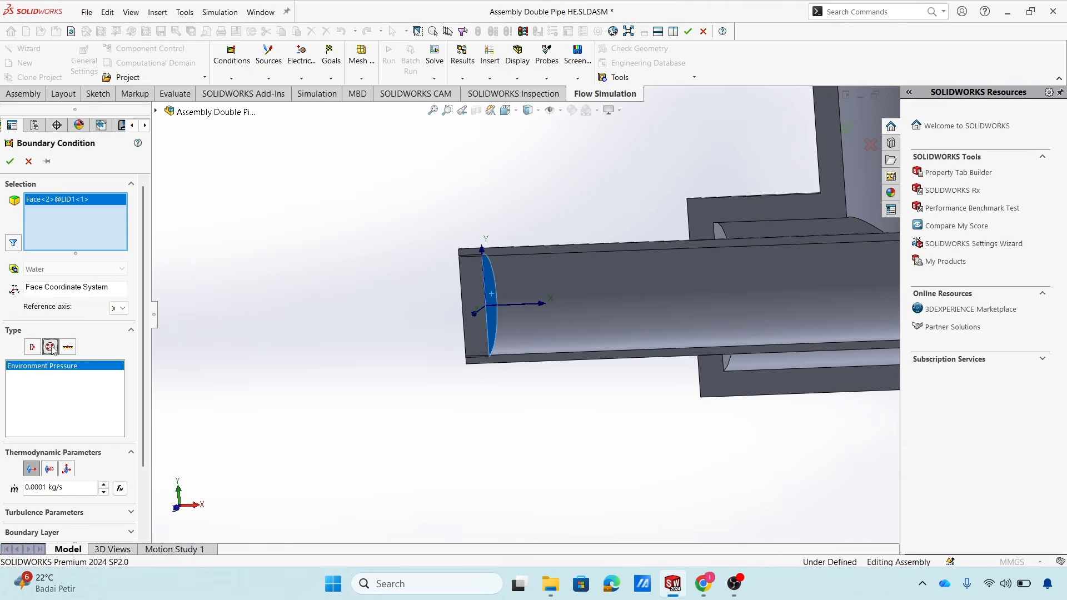
click(33, 347)
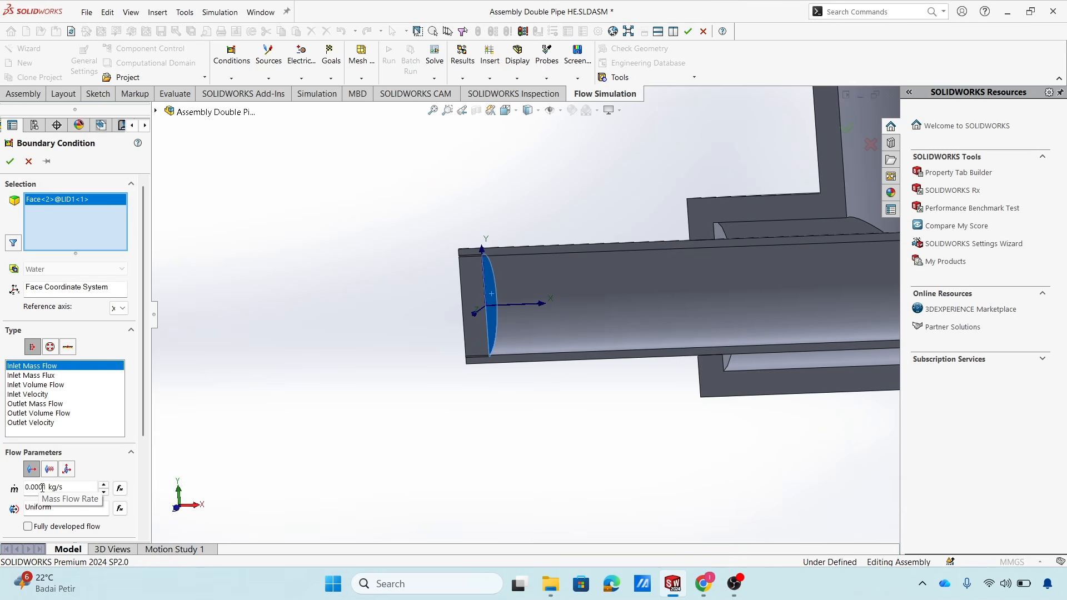
key(BackSpace)
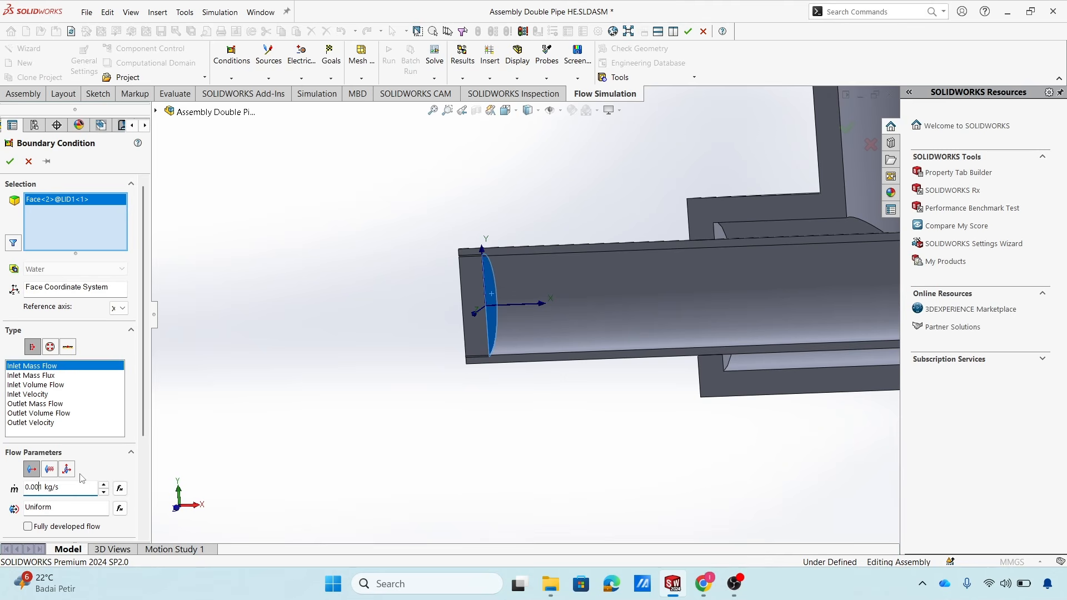
key(Delete)
text(2)
Set the inlet flow's temperature to 90 °C in the thermodynamic parameters and create the boundary condition.
drag(144, 422, 144, 482)
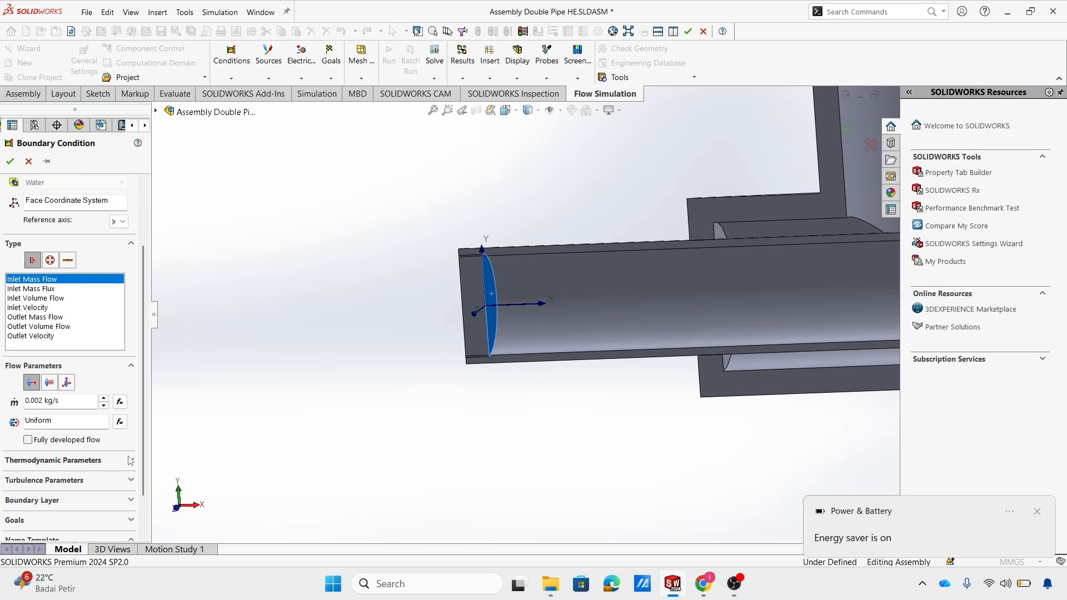
click(130, 462)
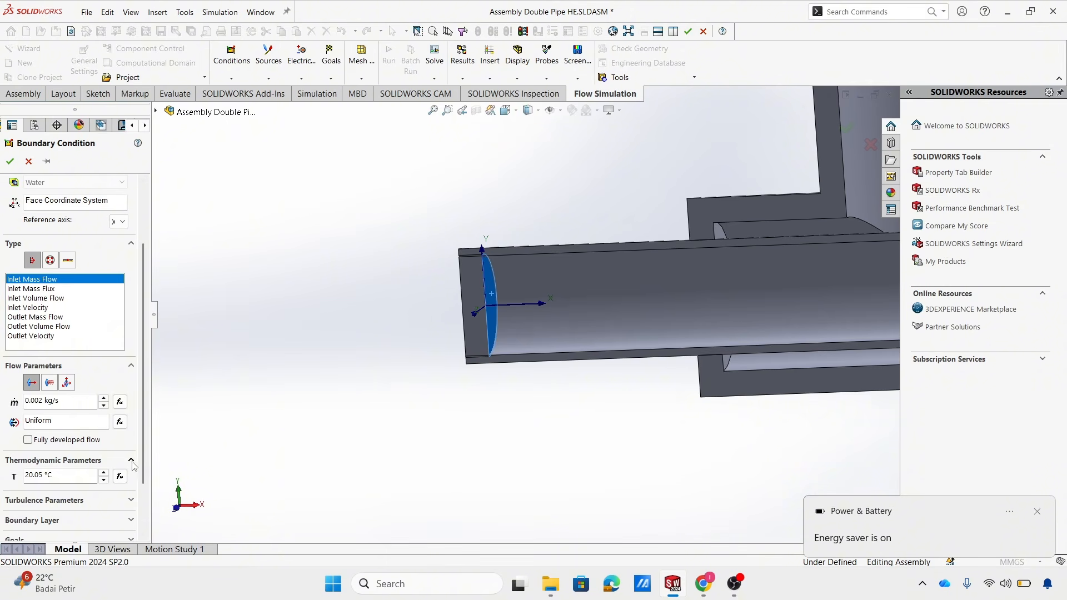
scroll(140, 466, down, 3)
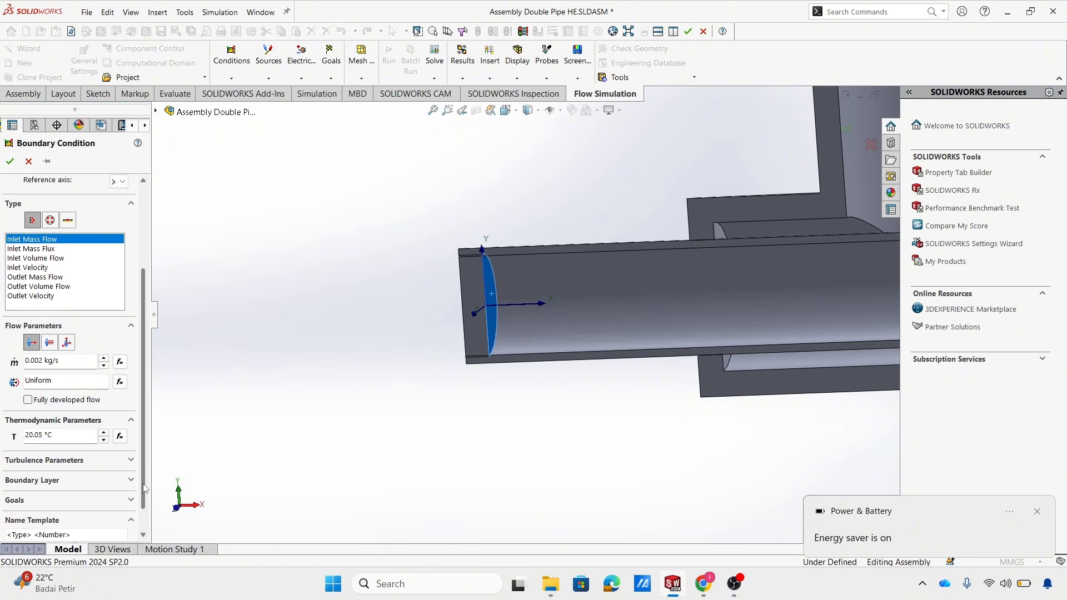
drag(66, 435, 10, 439)
text(90)
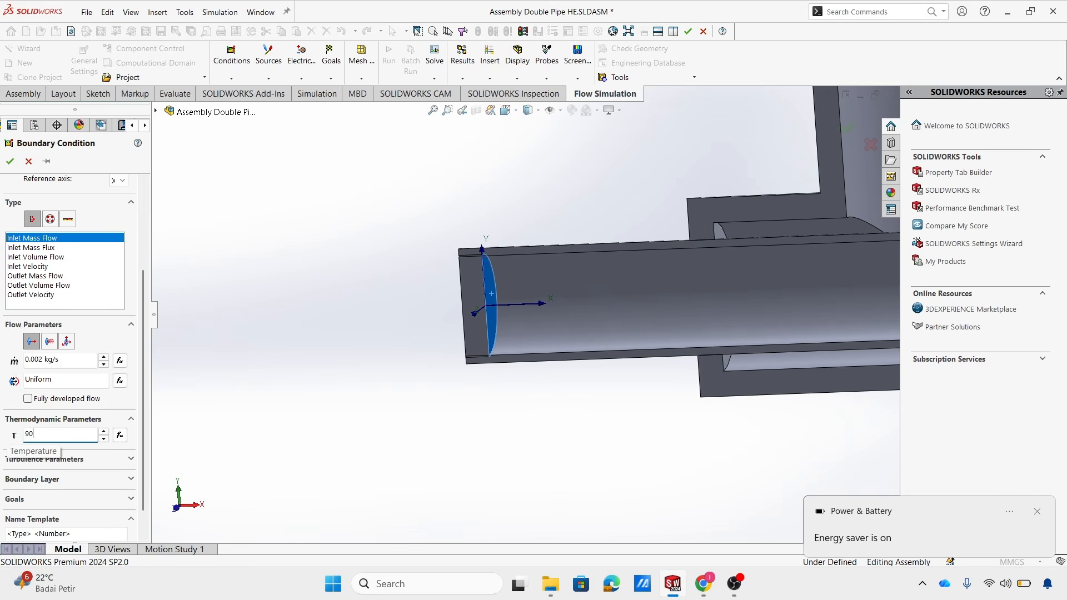
click(239, 399)
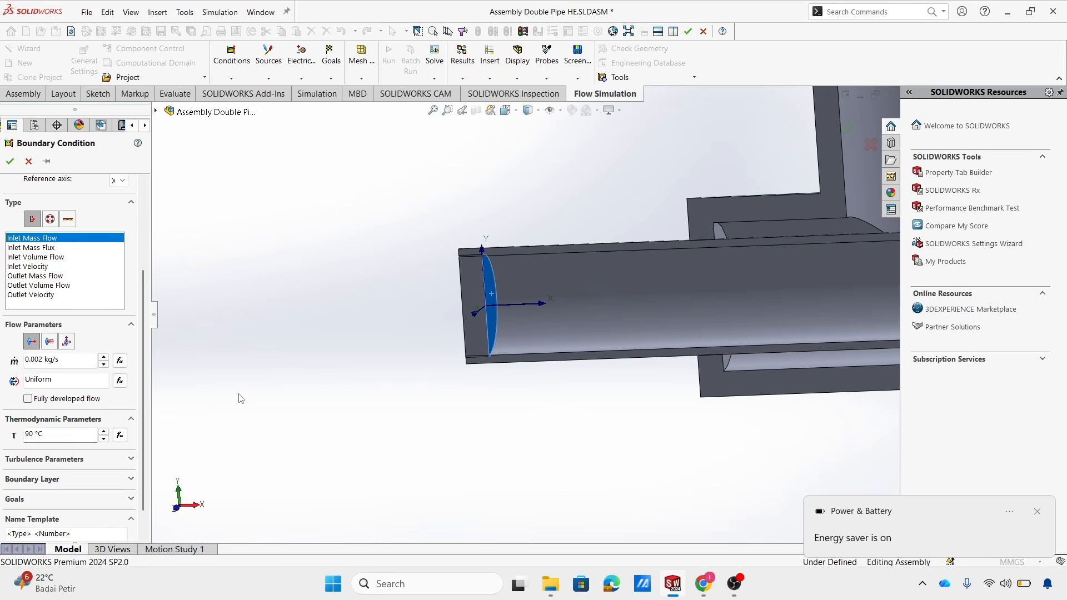
scroll(238, 394, down, 2)
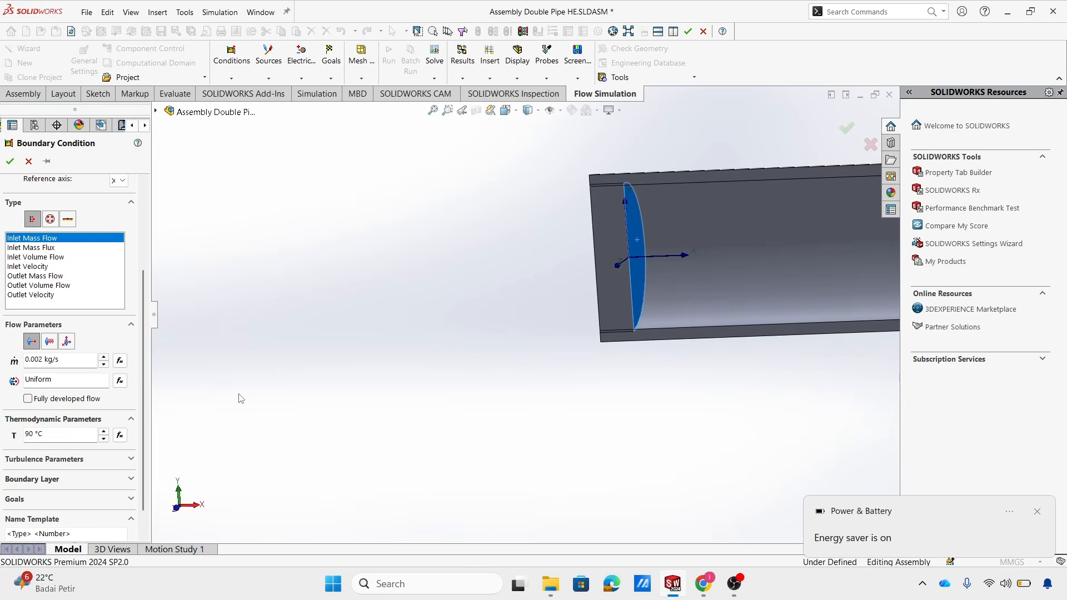
scroll(822, 322, up, 1)
scroll(838, 334, down, 1)
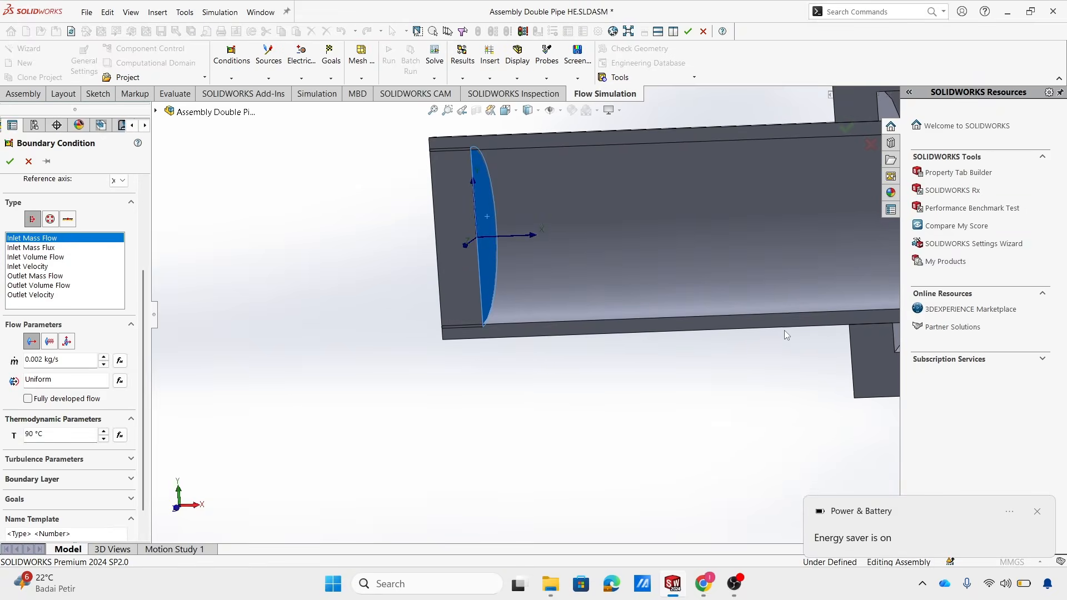
click(11, 162)
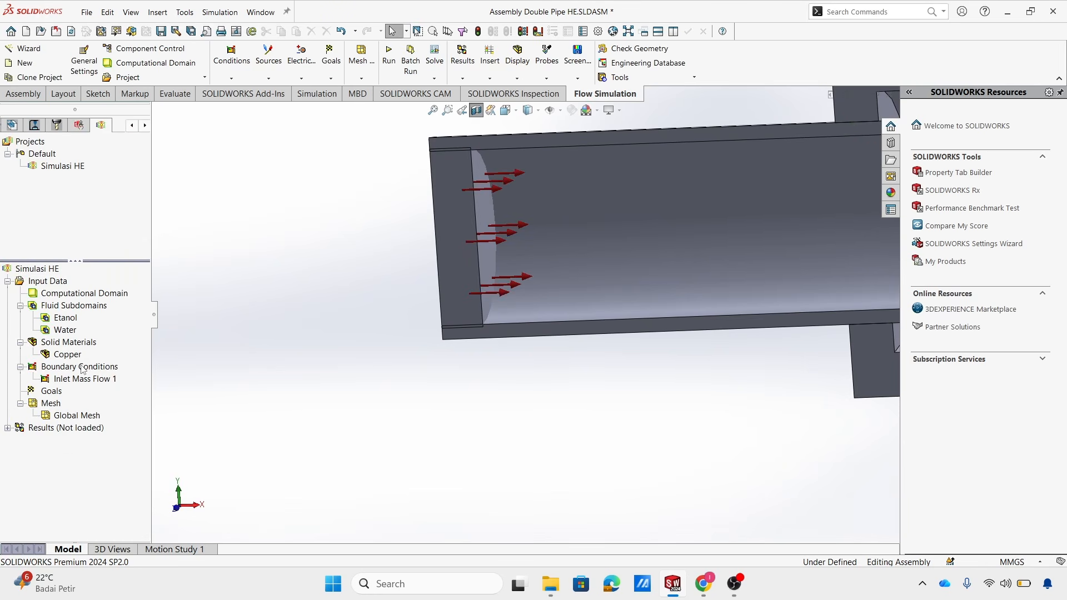
Rename the inner pipe's inlet mass flow boundary condition as Inlet Water.
right_click(72, 380)
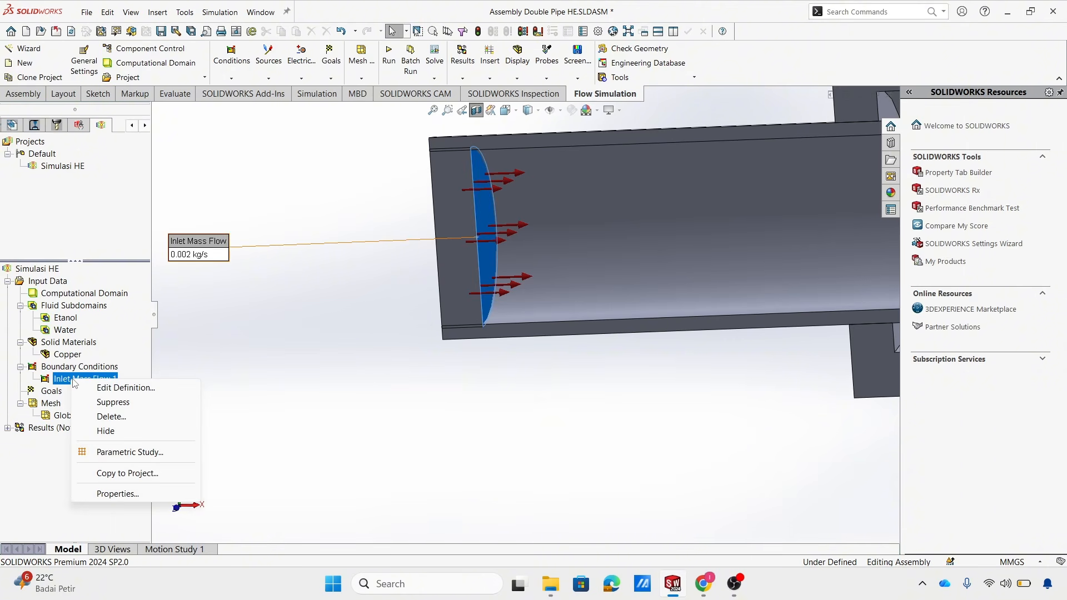
click(73, 381)
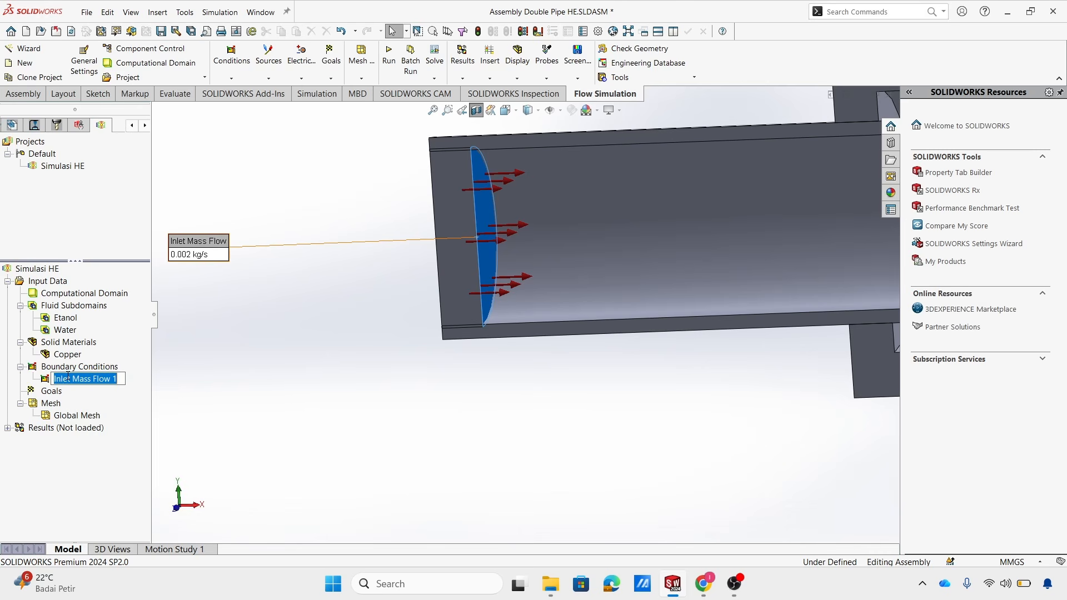
click(68, 379)
text(Inlet)
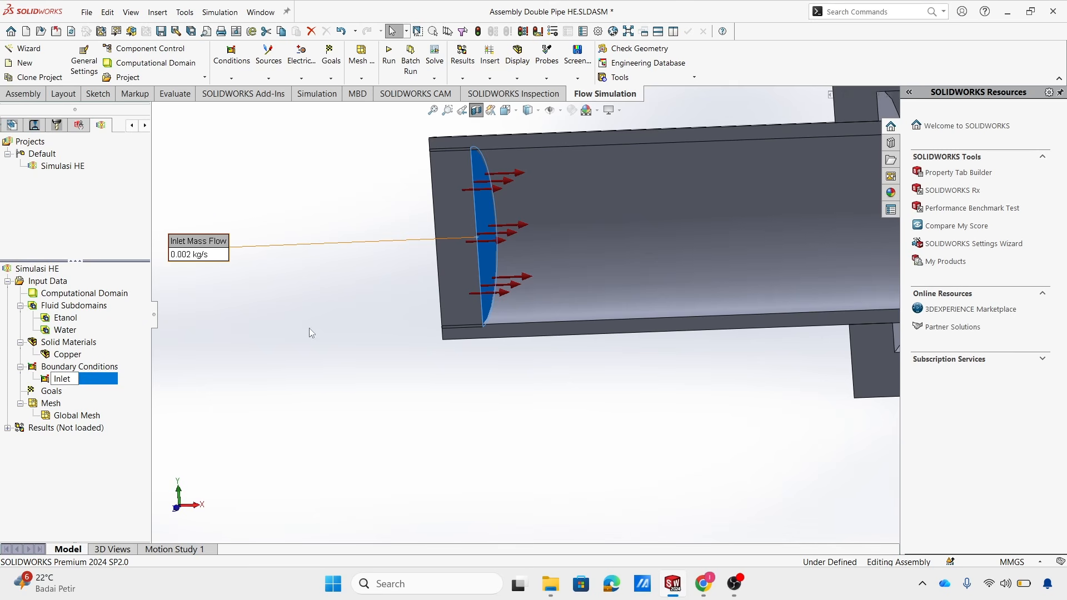
text( Hot)
key(BackSpace)
key(BackSpace)
key(BackSpace)
text(Water)
key(Return)
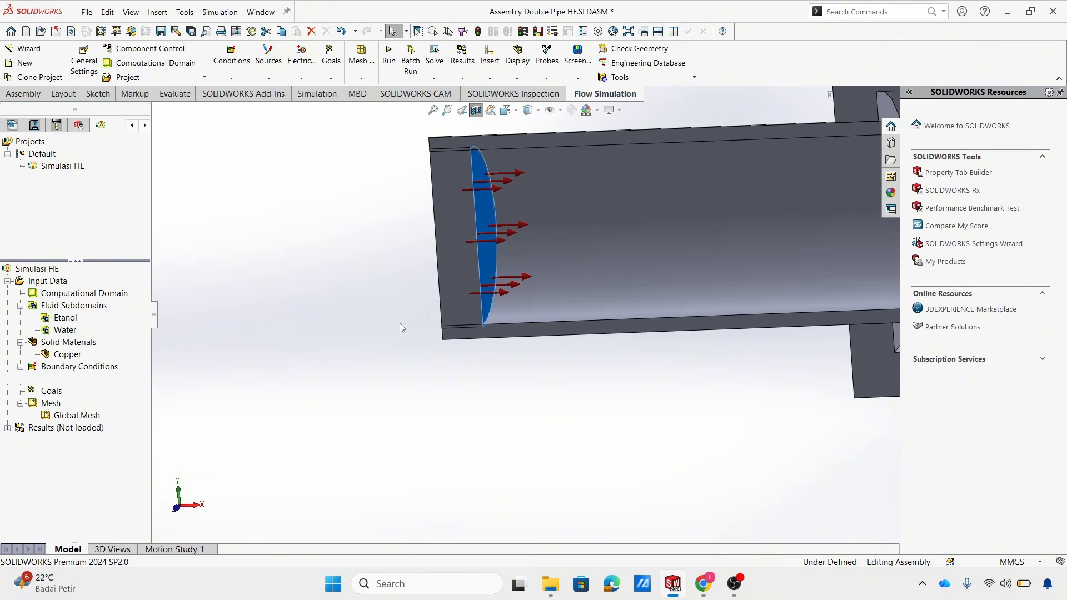
Insert a second boundary condition on the inner face of the lid at the inner pipe's opposite end.
scroll(406, 339, up, 5)
scroll(415, 359, up, 4)
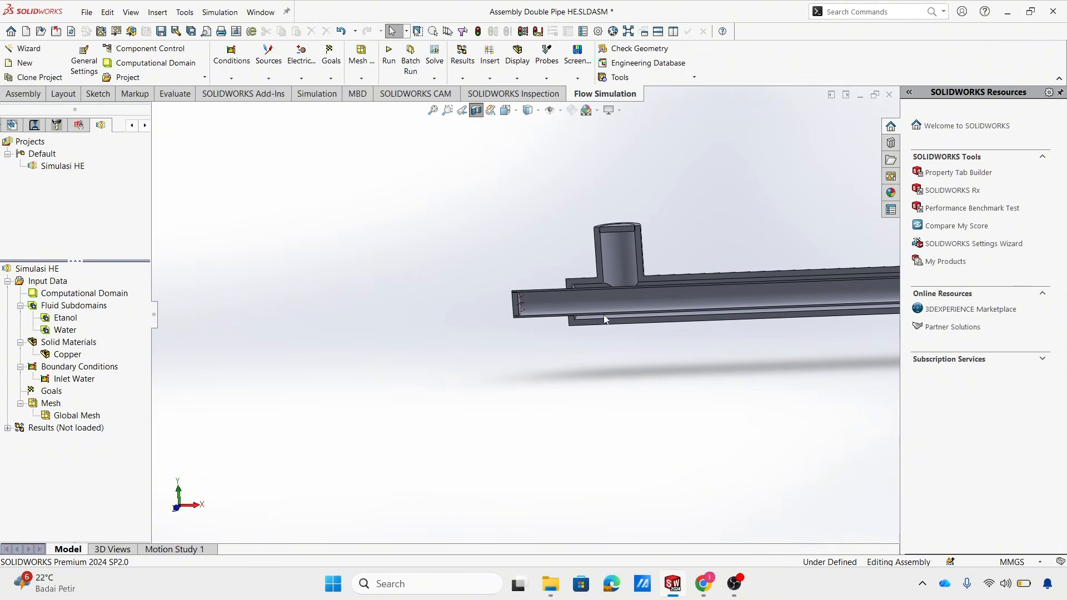
scroll(722, 282, down, 2)
scroll(734, 279, up, 7)
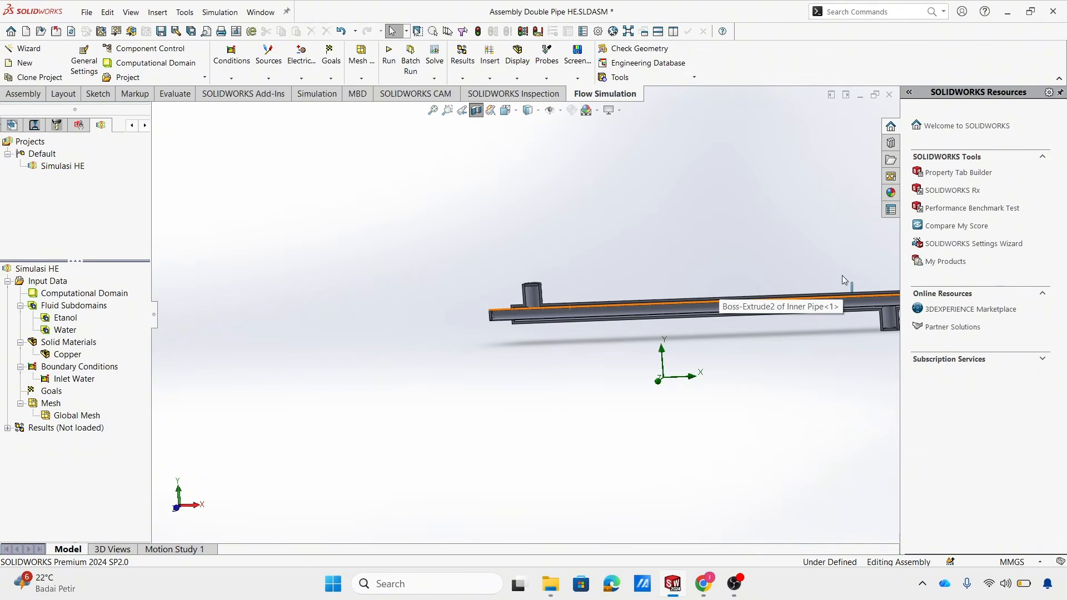
scroll(834, 278, up, 1)
scroll(736, 296, down, 8)
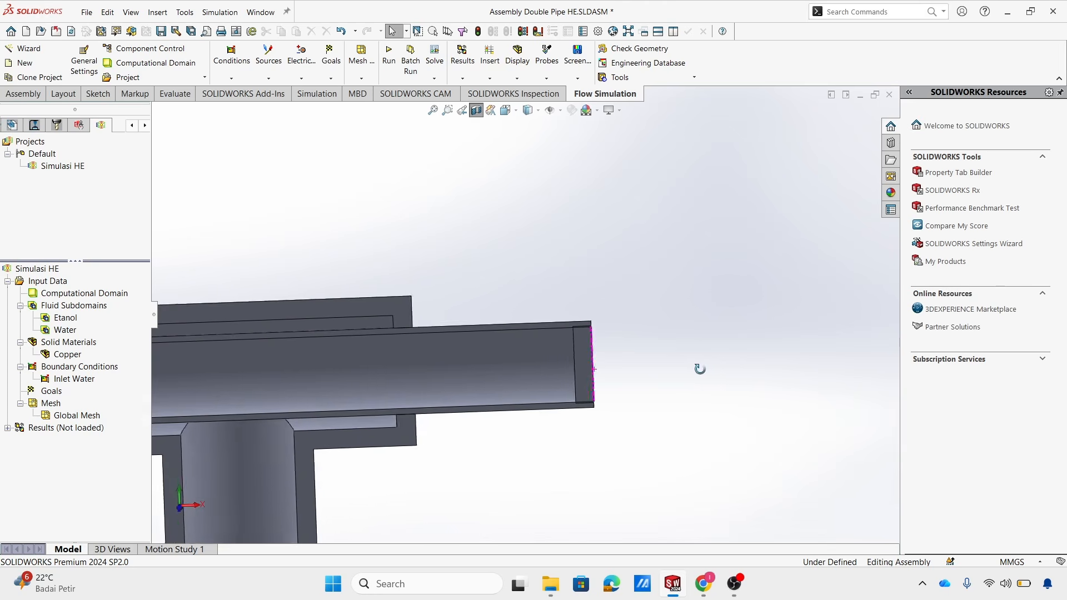
middle_drag(700, 369, 737, 366)
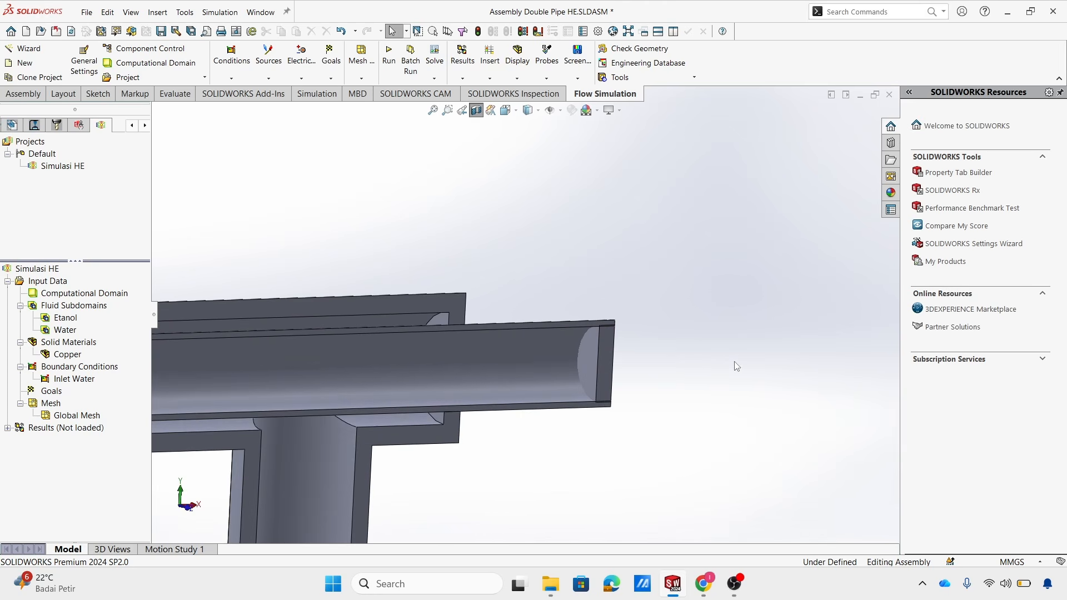
right_click(98, 371)
click(146, 375)
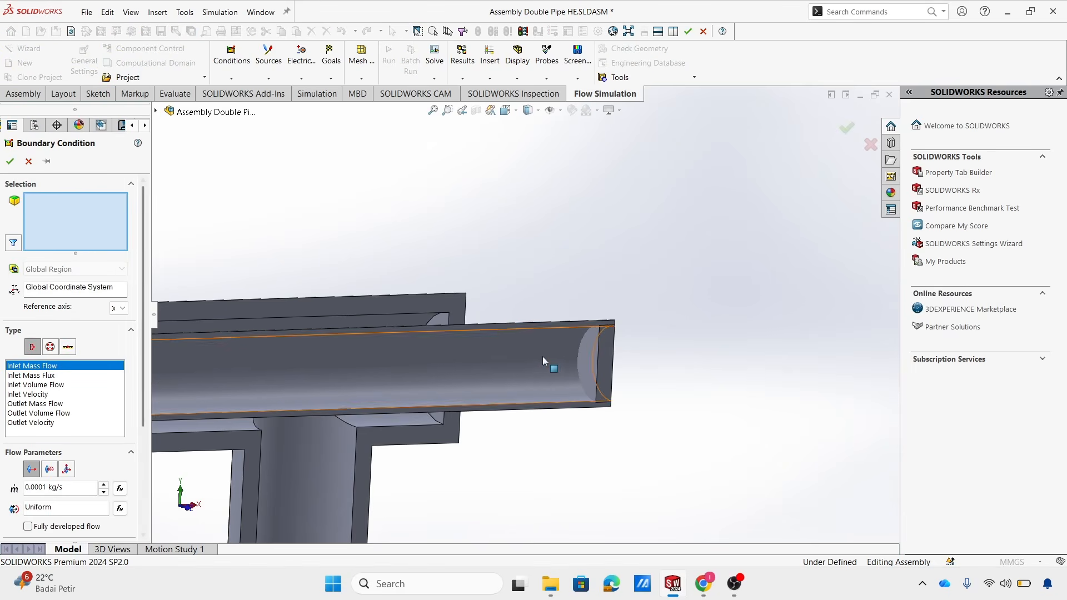
click(592, 354)
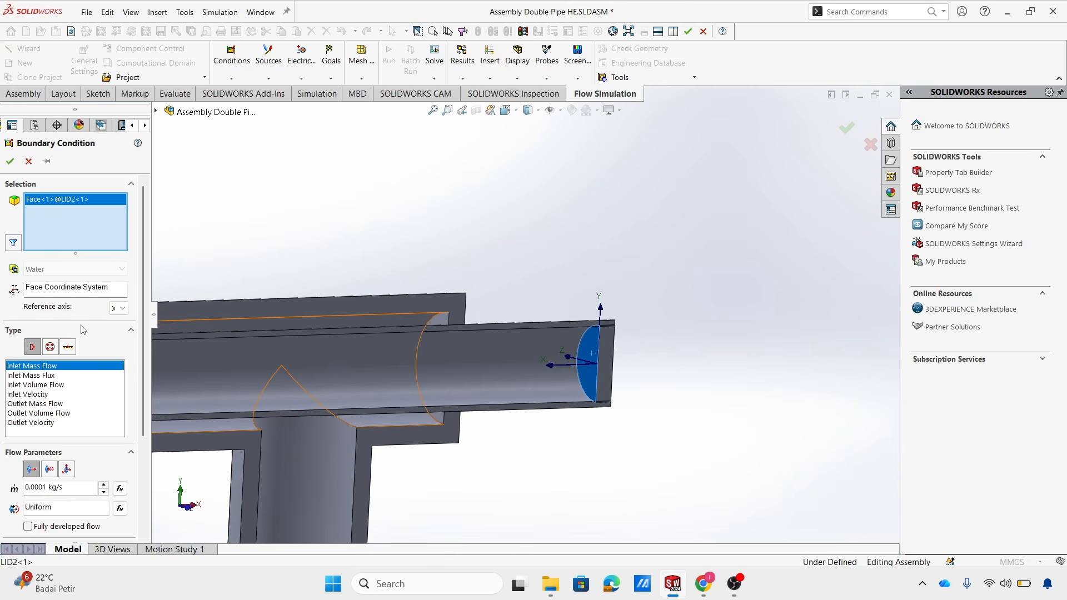
Make the inner pipe's outlet condition an Environment Pressure opening with the default pressure and temperature, and create it.
click(50, 348)
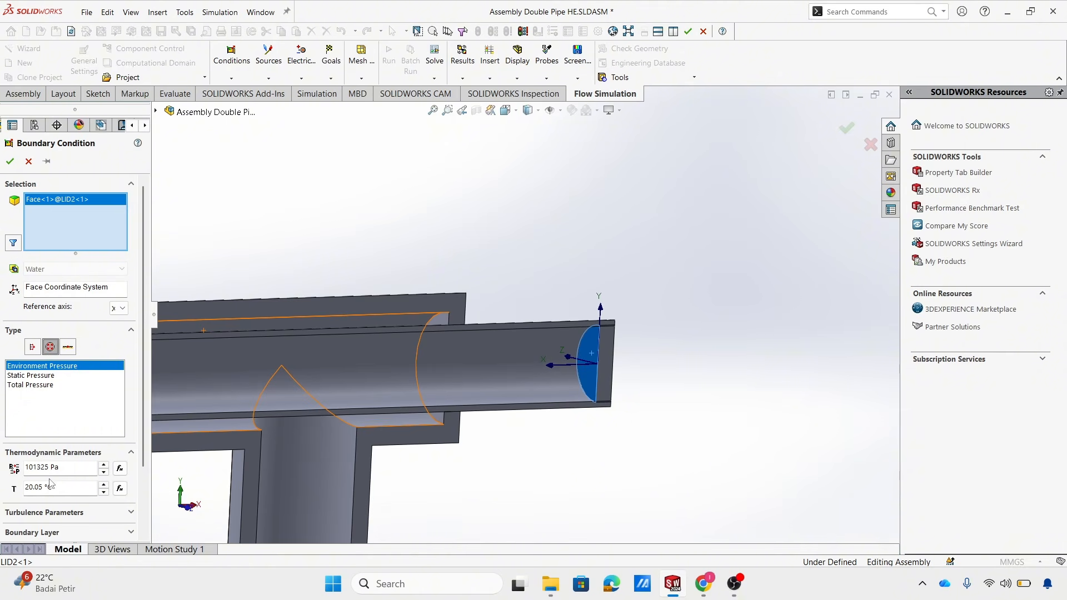
click(10, 161)
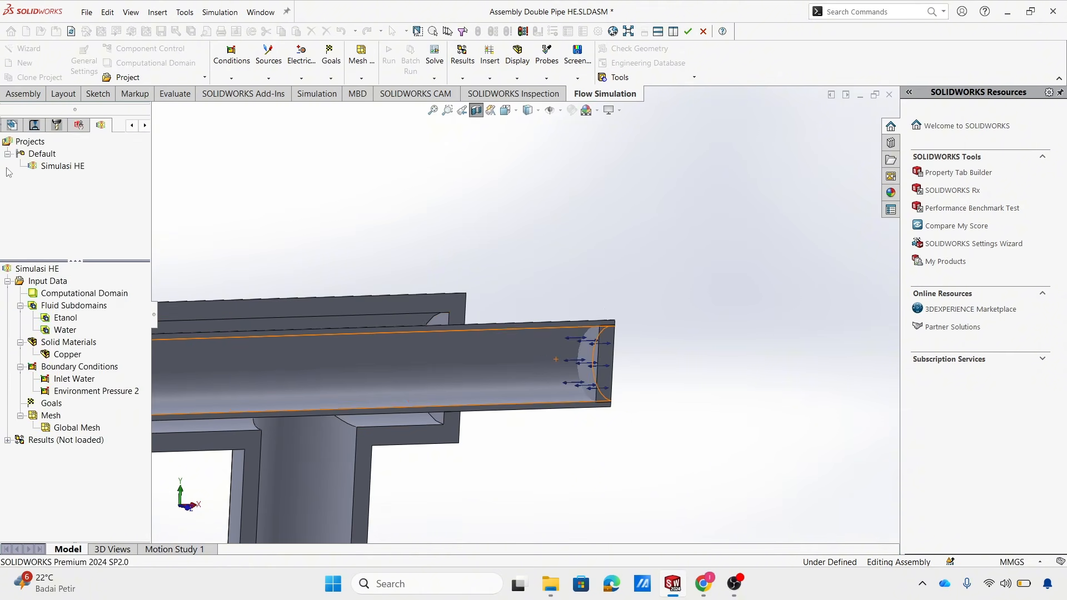
scroll(580, 364, down, 6)
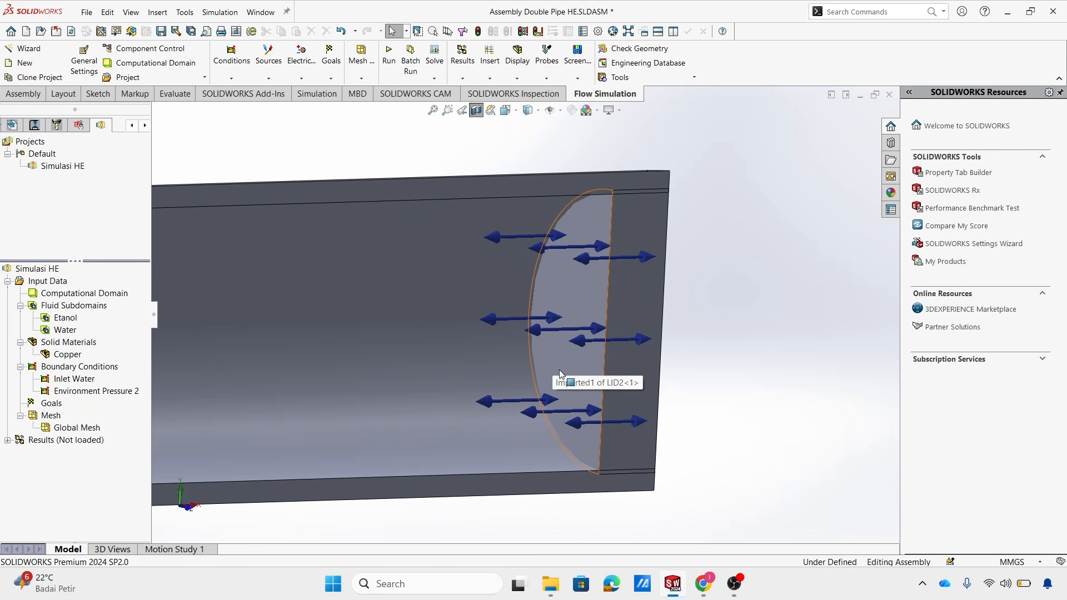
Rename the inner pipe's environment pressure boundary condition as Outlet Water.
scroll(560, 374, up, 15)
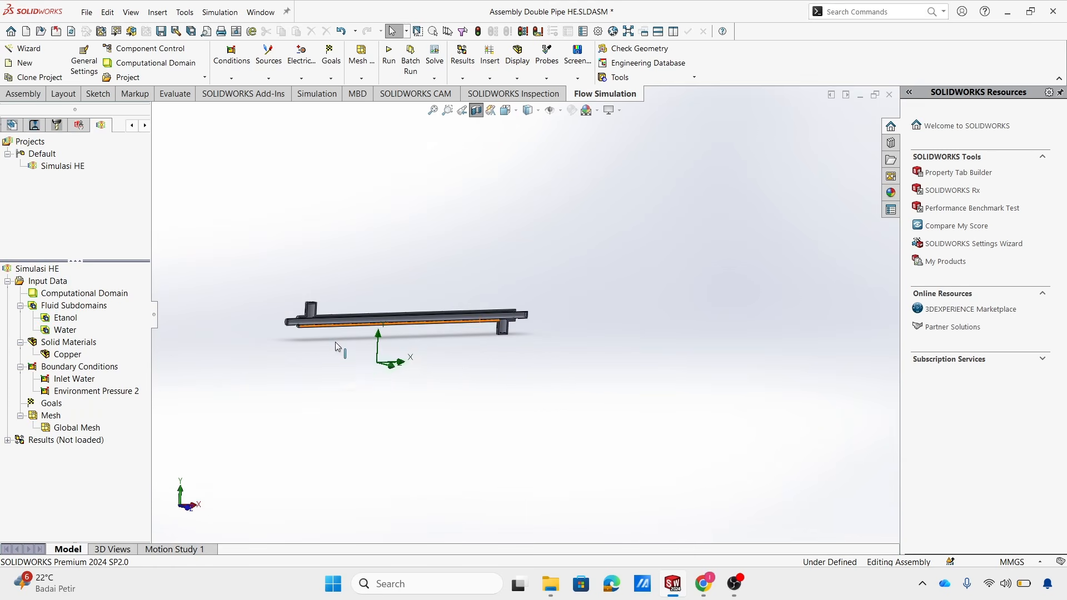
scroll(335, 342, down, 6)
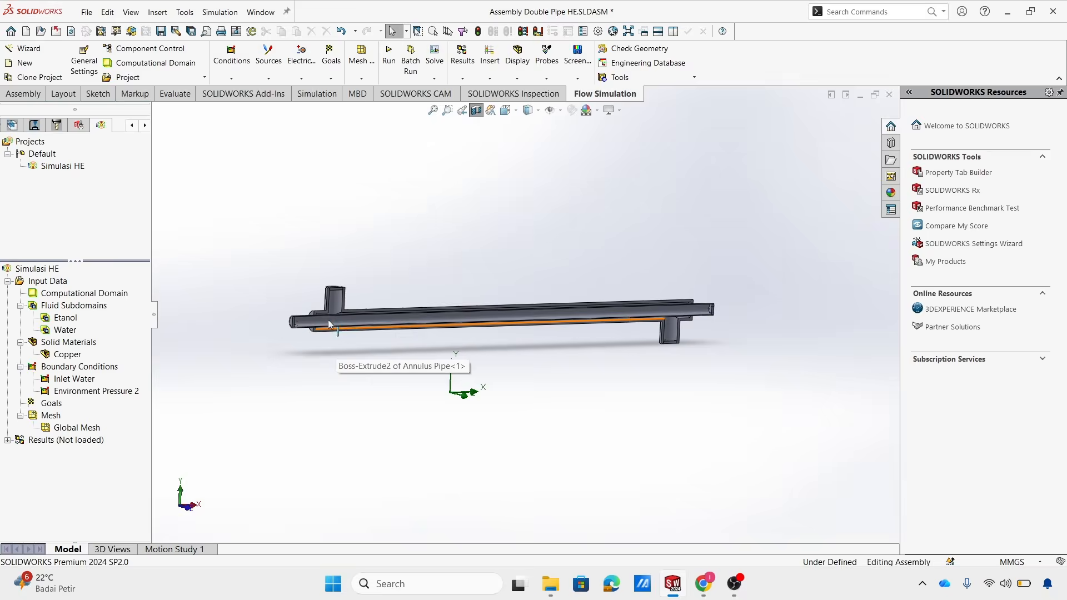
right_click(111, 392)
click(103, 391)
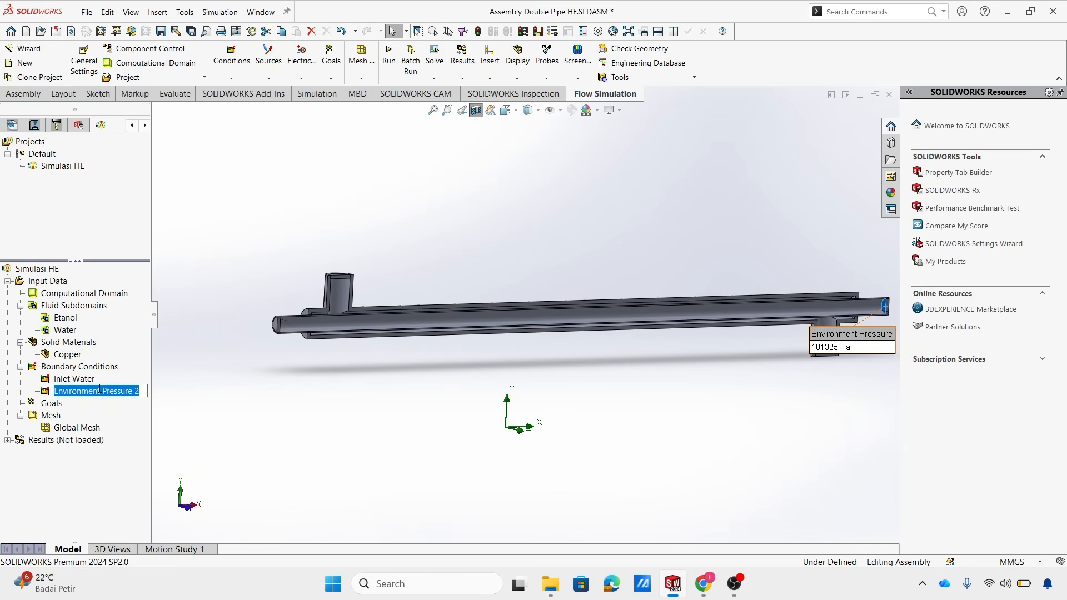
text(Outlet Wa)
text(ter)
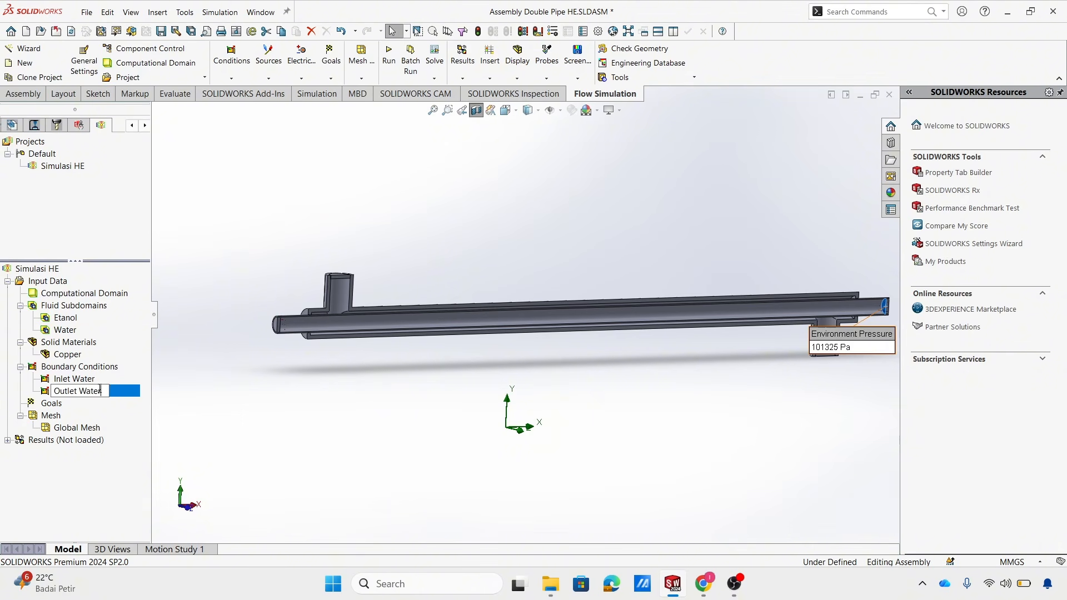
click(215, 416)
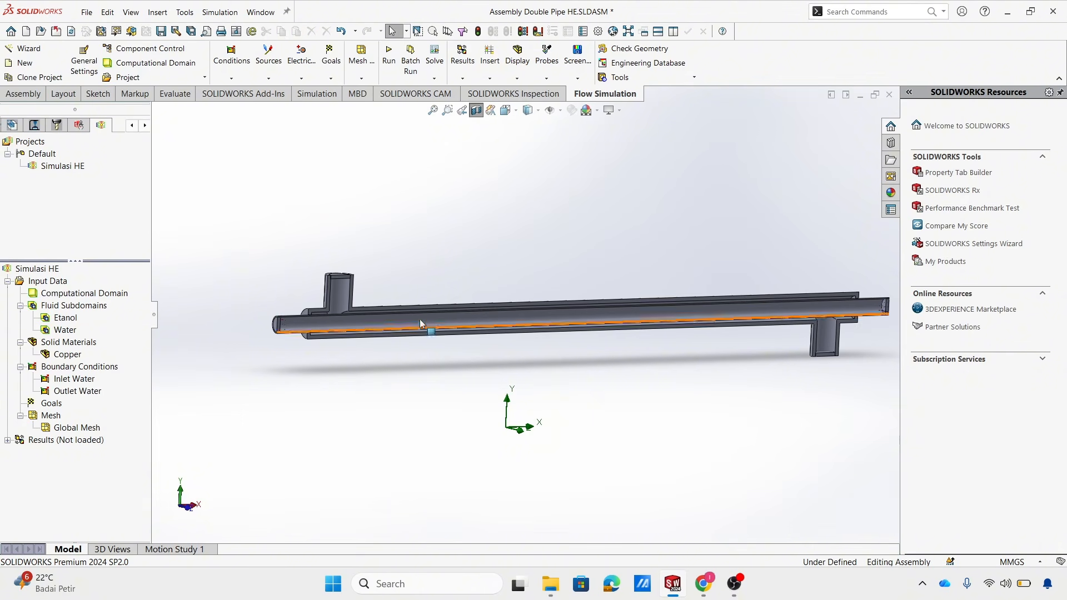
Insert a third boundary condition on the inner face of the lid closing the annulus pipe's upper branch, near the water inlet.
scroll(333, 306, down, 5)
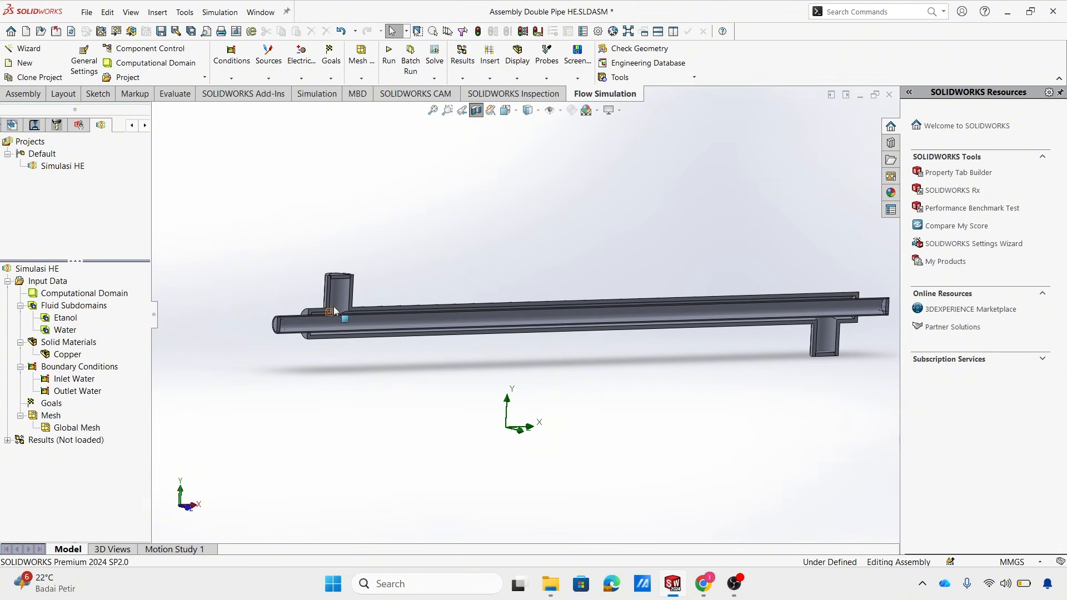
middle_drag(468, 282, 426, 262)
right_click(79, 370)
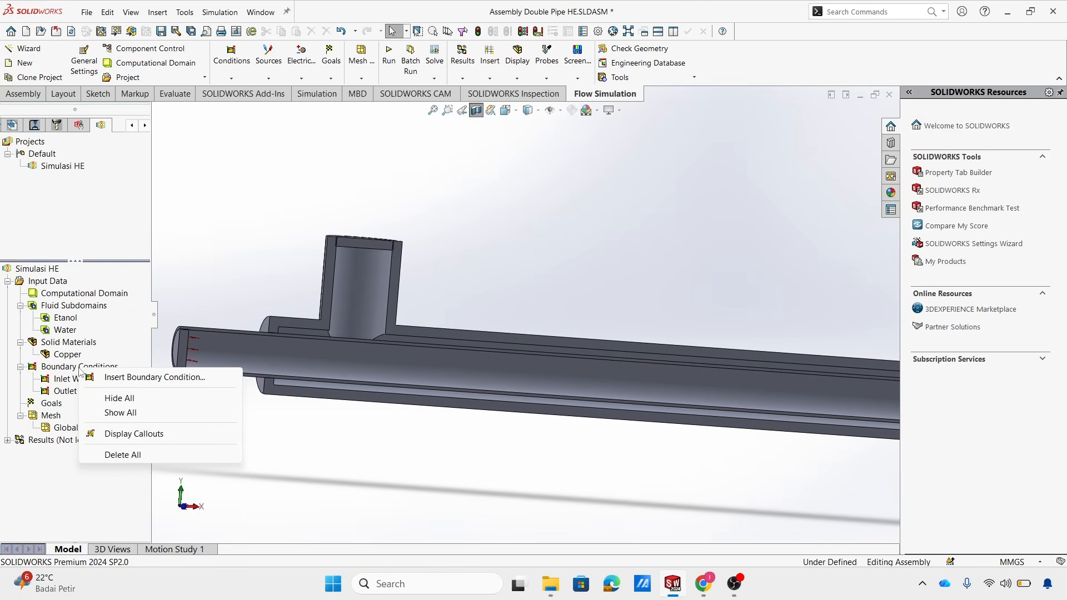
click(123, 378)
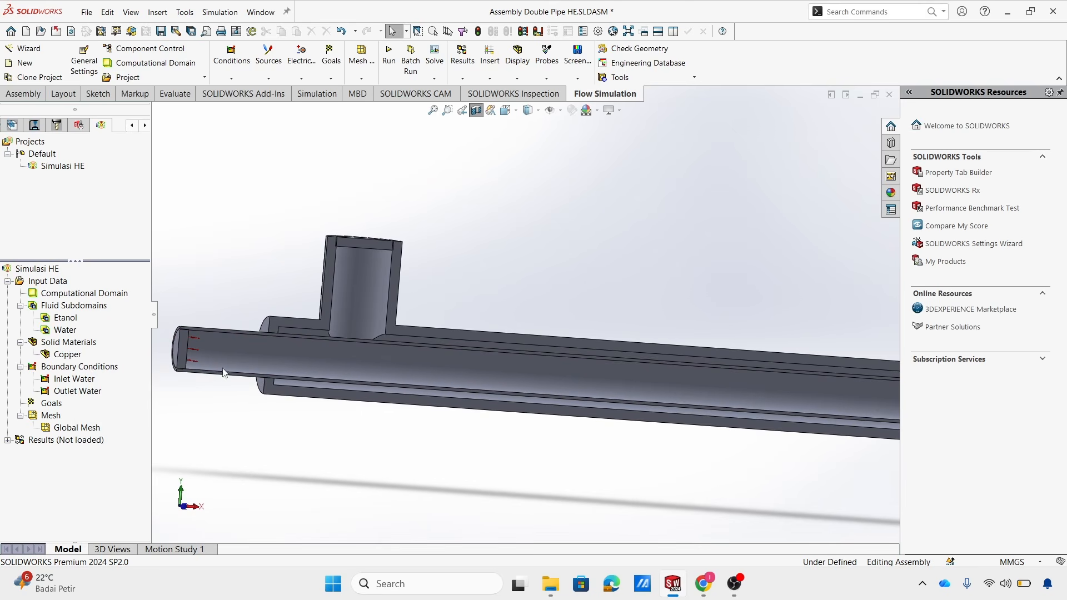
middle_drag(275, 411, 238, 440)
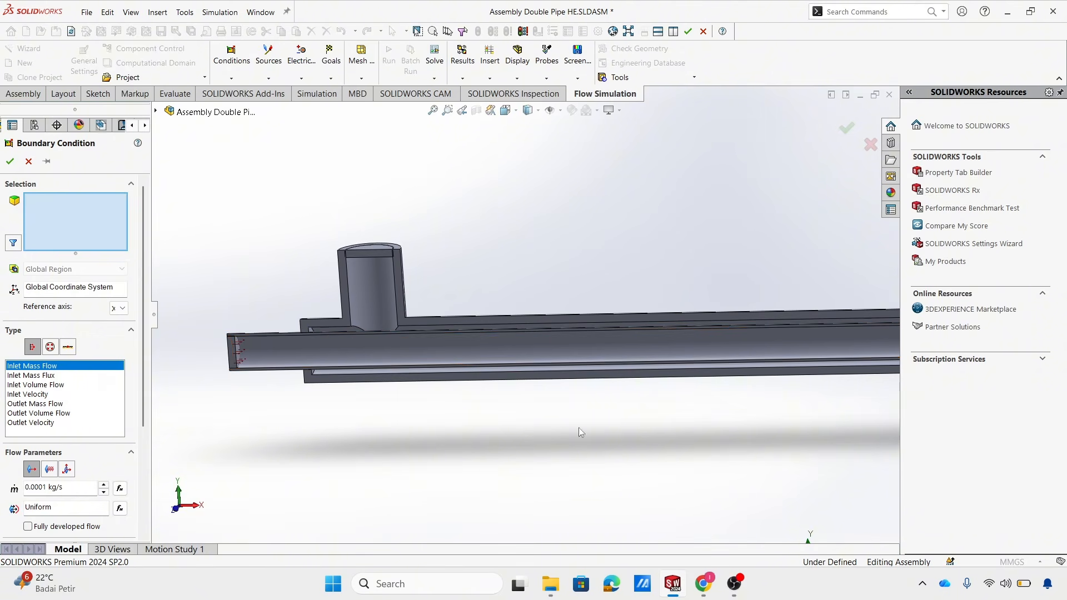
scroll(576, 431, up, 3)
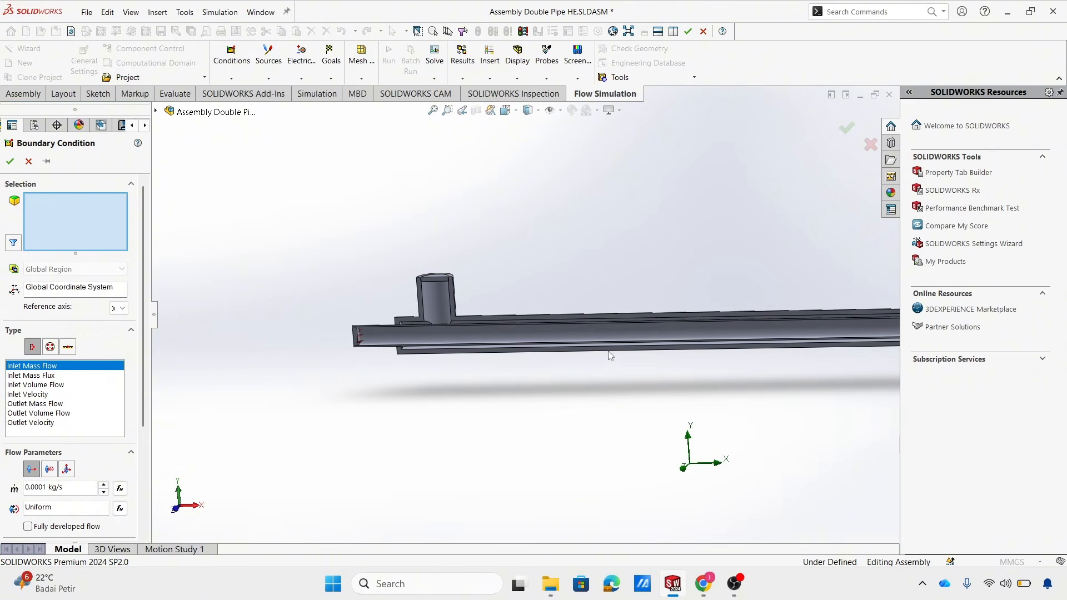
scroll(451, 311, down, 2)
scroll(452, 311, down, 2)
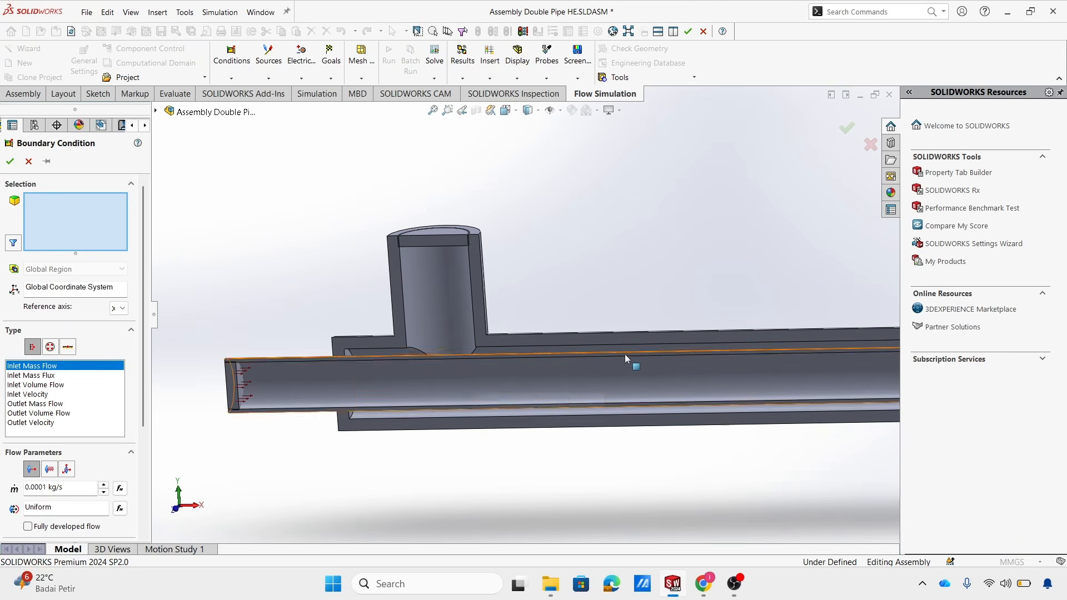
scroll(426, 411, up, 5)
scroll(567, 396, down, 8)
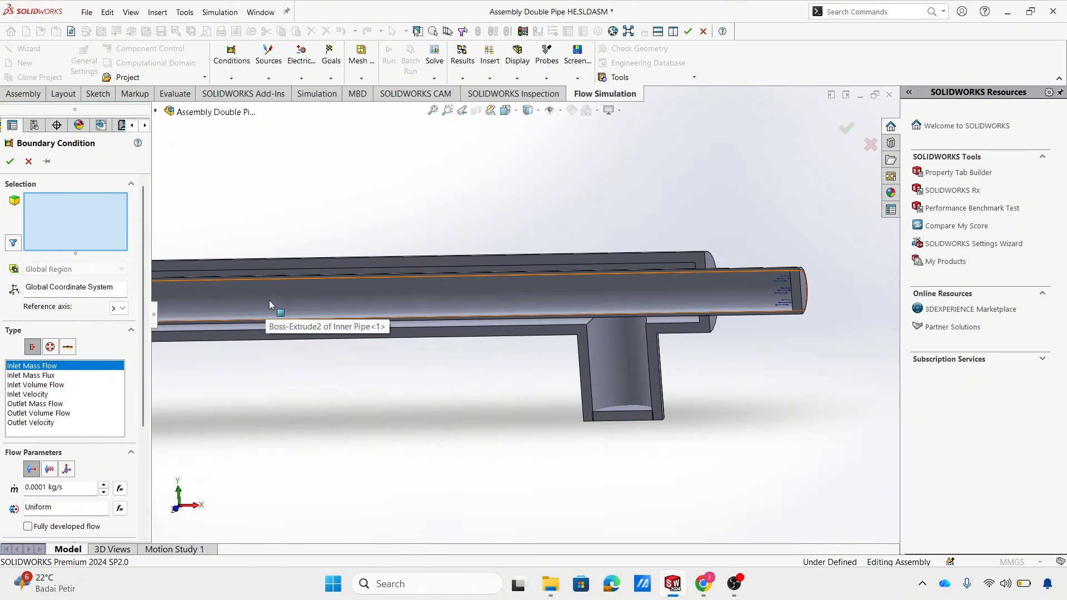
middle_drag(638, 301, 319, 274)
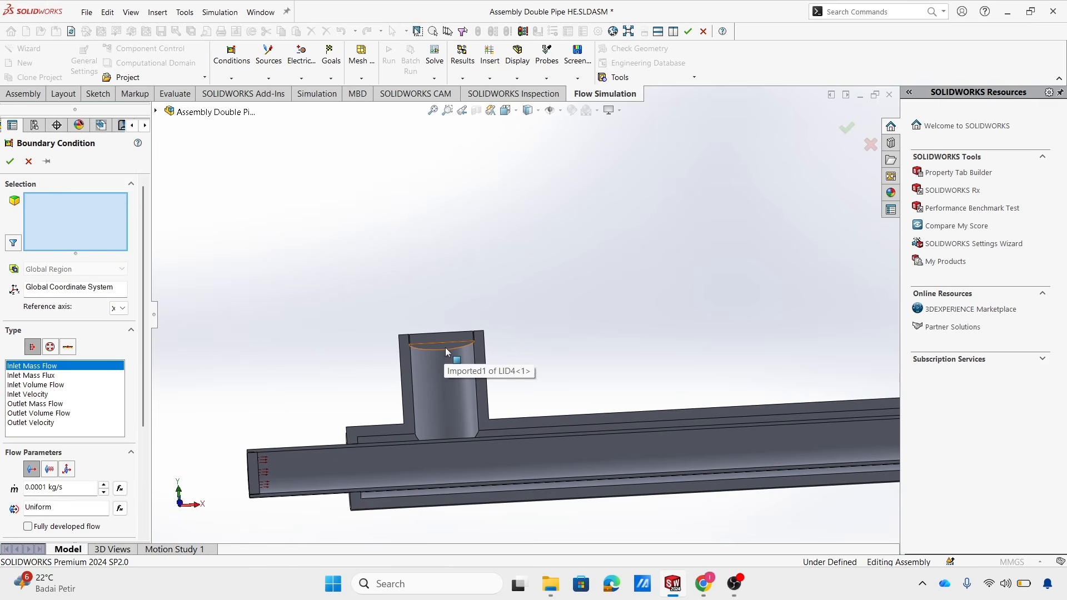
scroll(446, 348, down, 5)
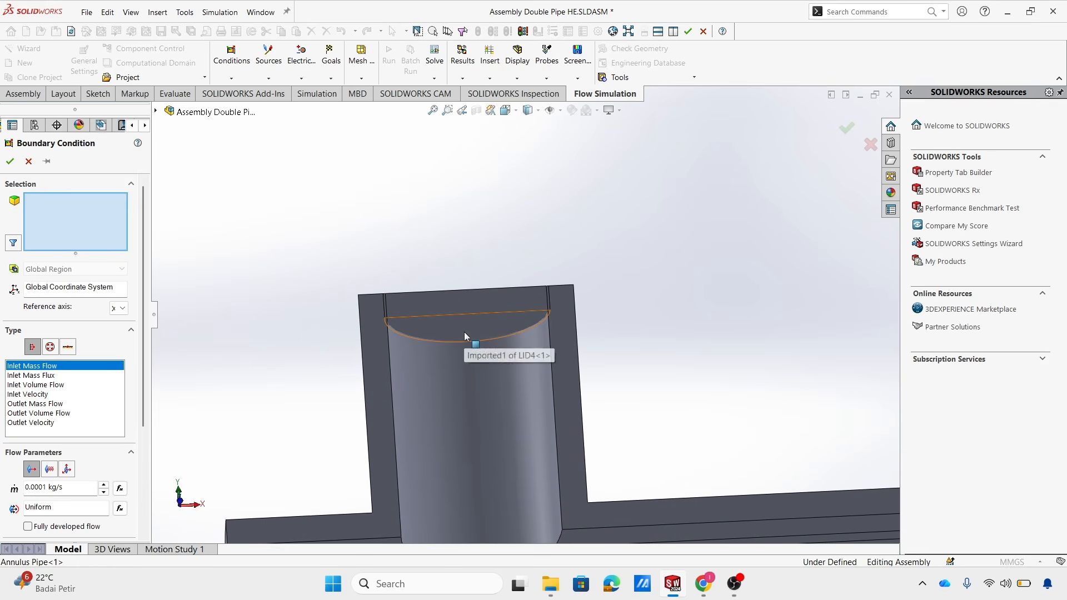
click(465, 332)
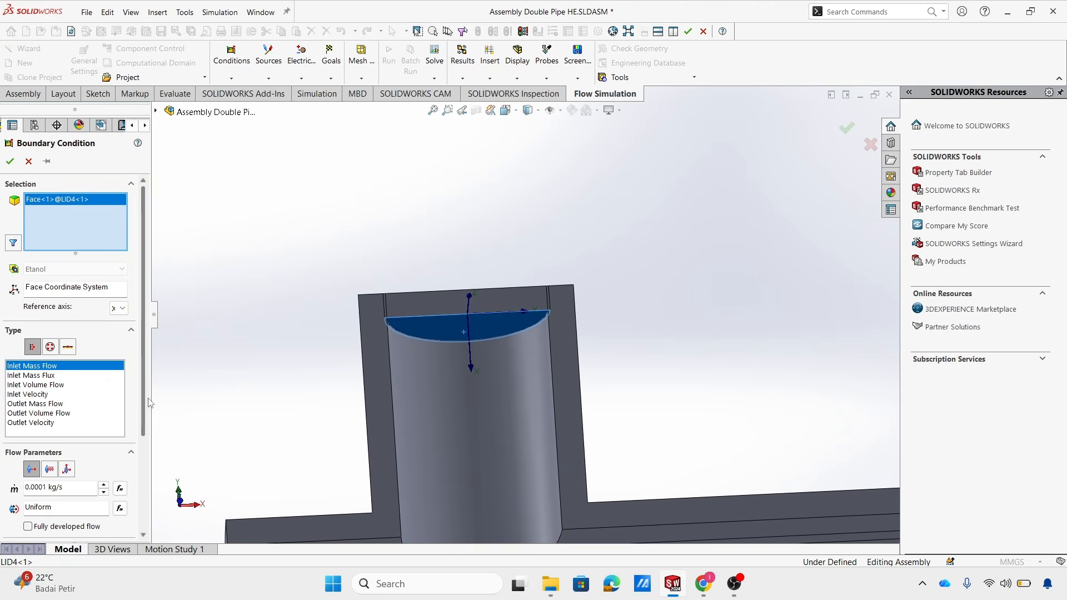
Set the mass flow rate of the annulus pipe's Inlet Mass Flow condition to 0.002 kg/s.
scroll(66, 403, down, 3)
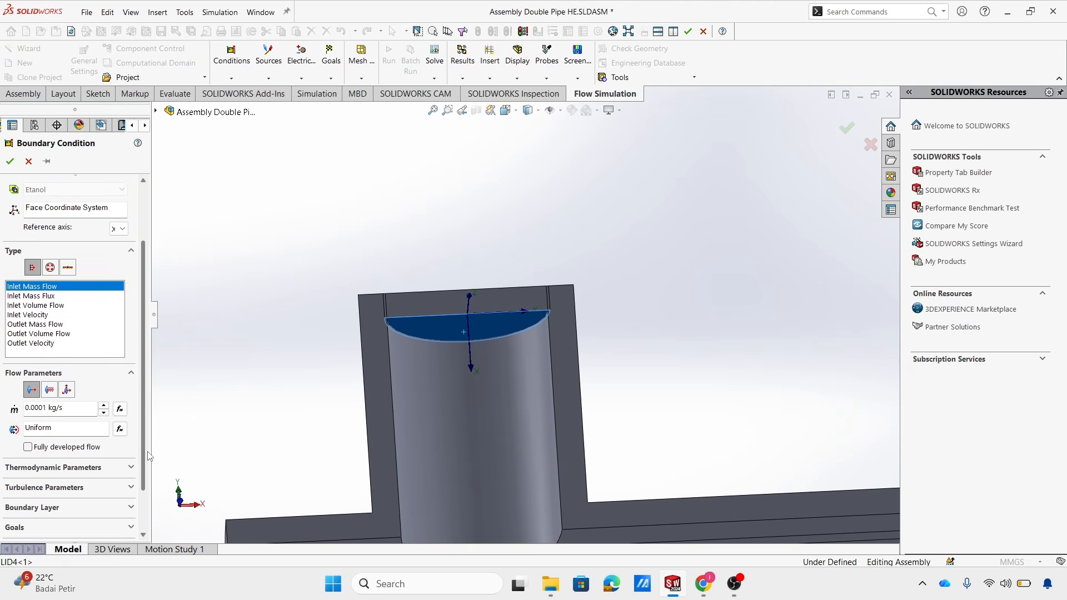
click(45, 406)
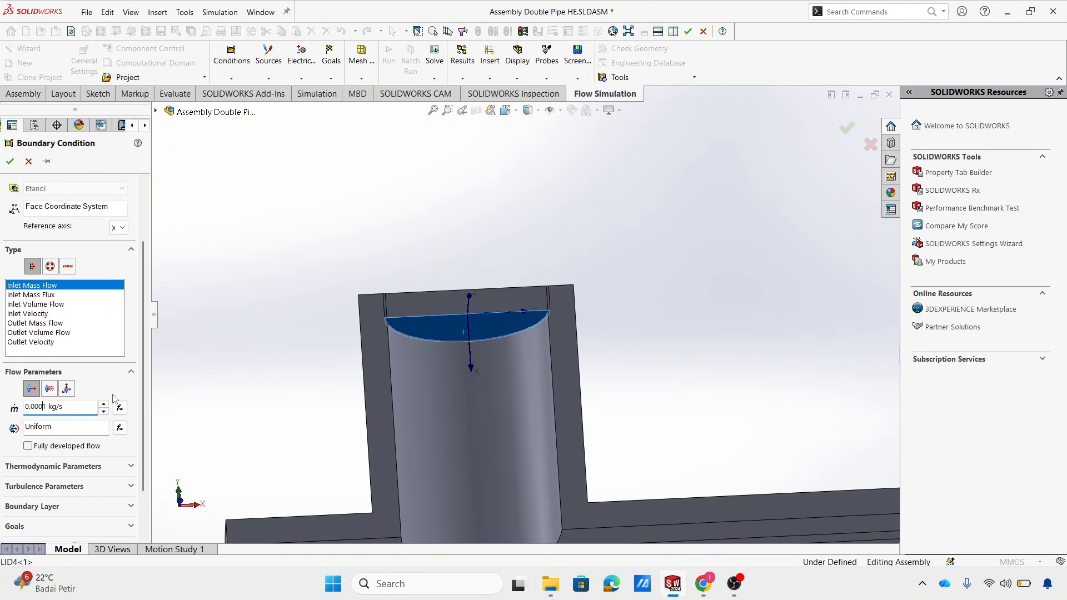
key(BackSpace)
key(BackSpace)
text(2)
Set the annulus inlet's temperature to 25 °C in the thermodynamic parameters and create the boundary condition.
click(119, 468)
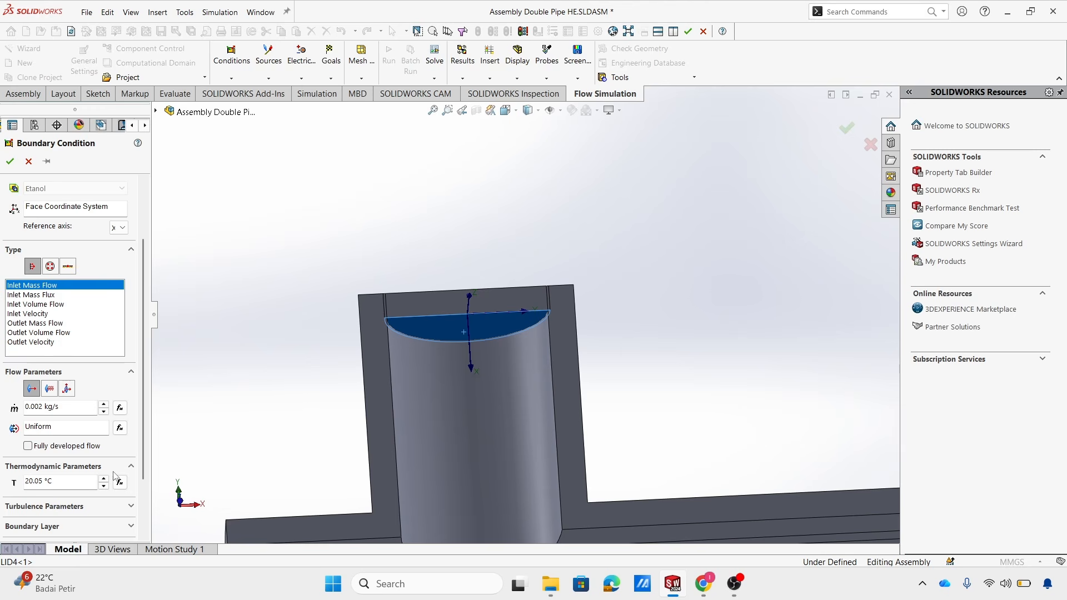
click(82, 481)
text(25)
click(217, 416)
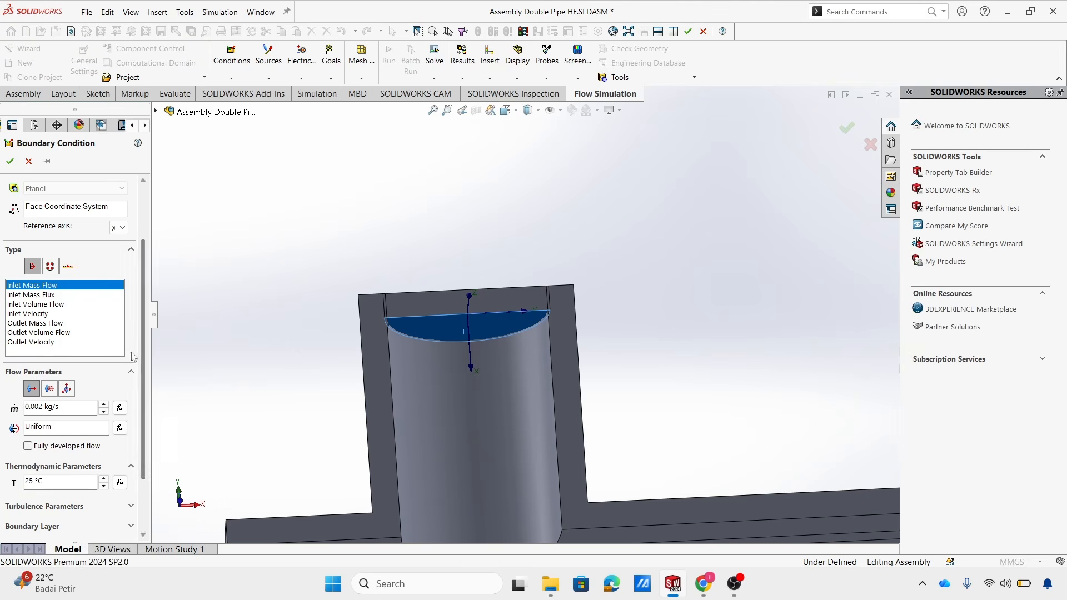
click(11, 161)
Rename the annulus pipe's inlet mass flow boundary condition as Inlet Etanol.
scroll(304, 299, up, 5)
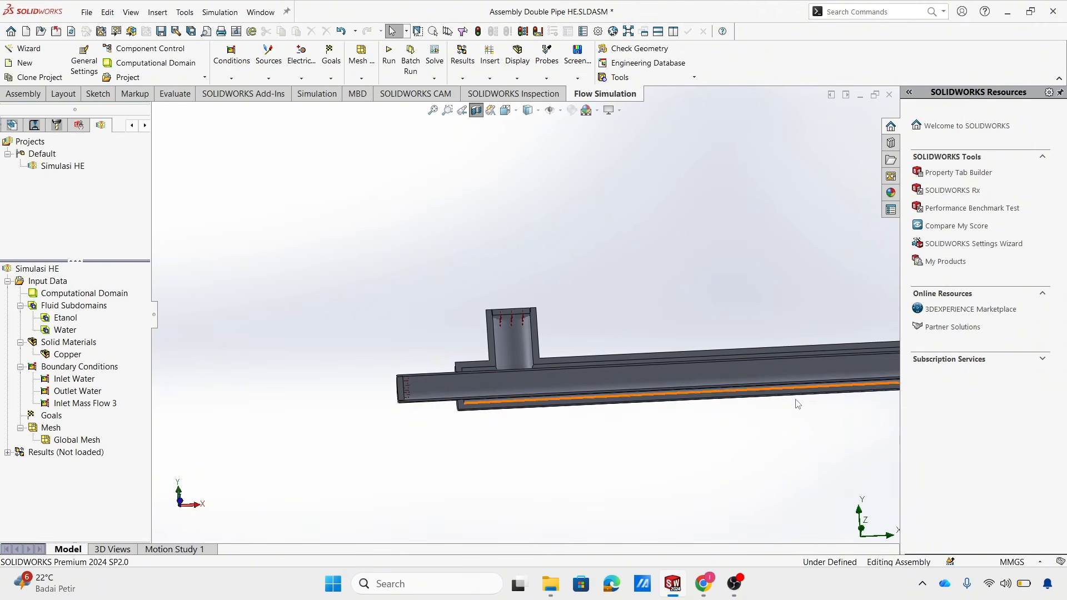
scroll(868, 355, up, 5)
scroll(870, 345, down, 3)
scroll(783, 332, down, 4)
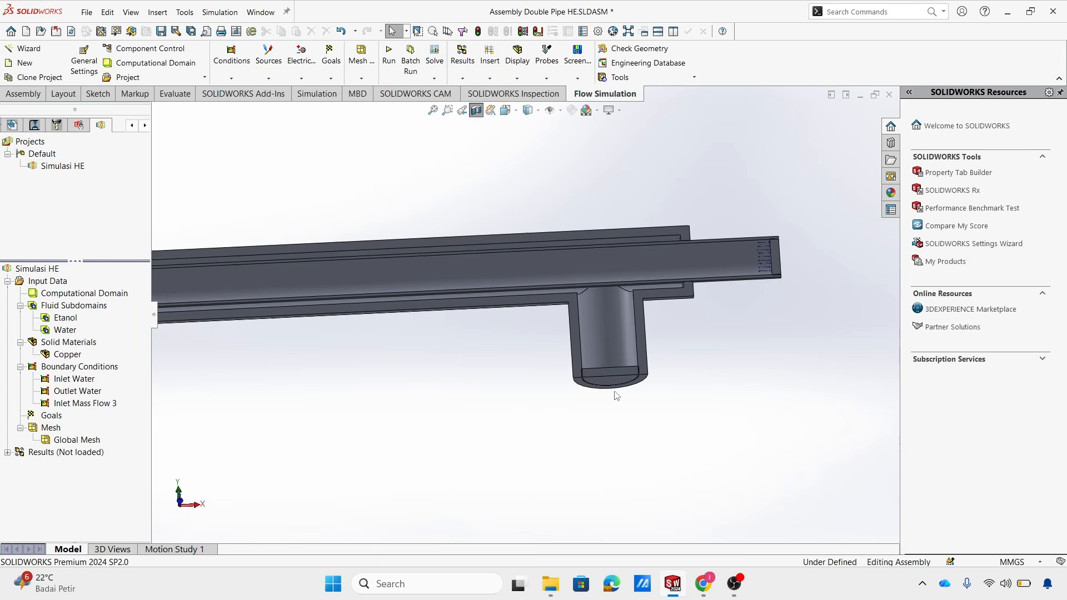
click(95, 404)
click(96, 406)
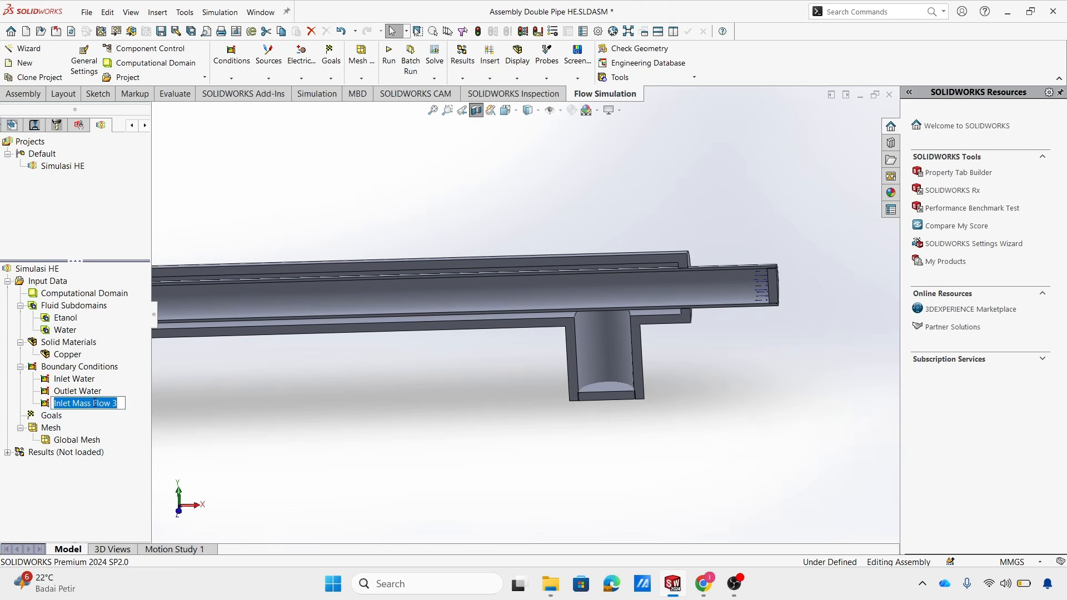
text(In)
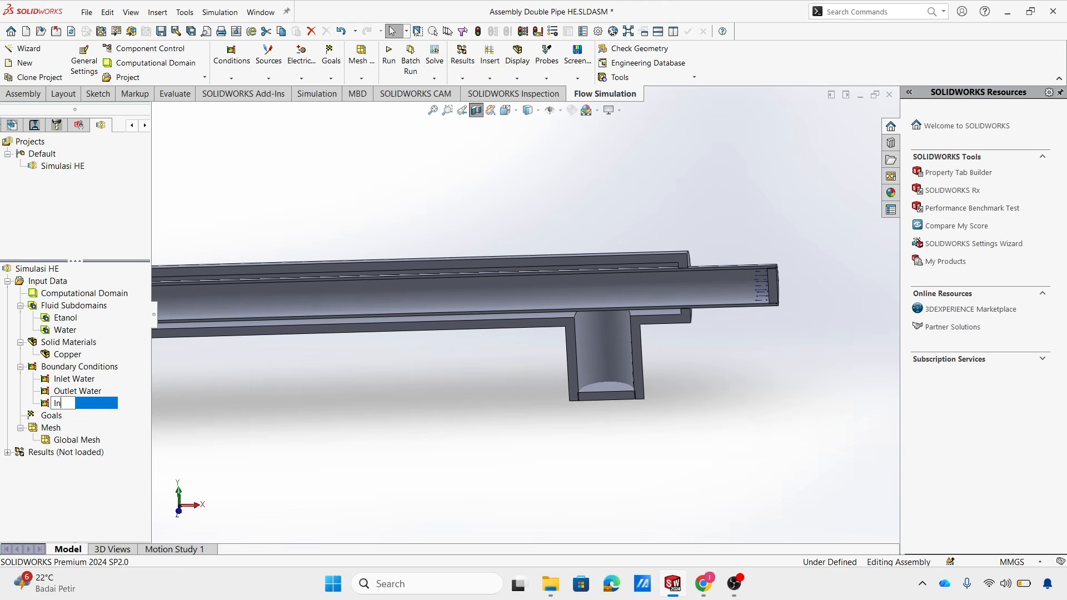
text(let Etanol)
click(452, 452)
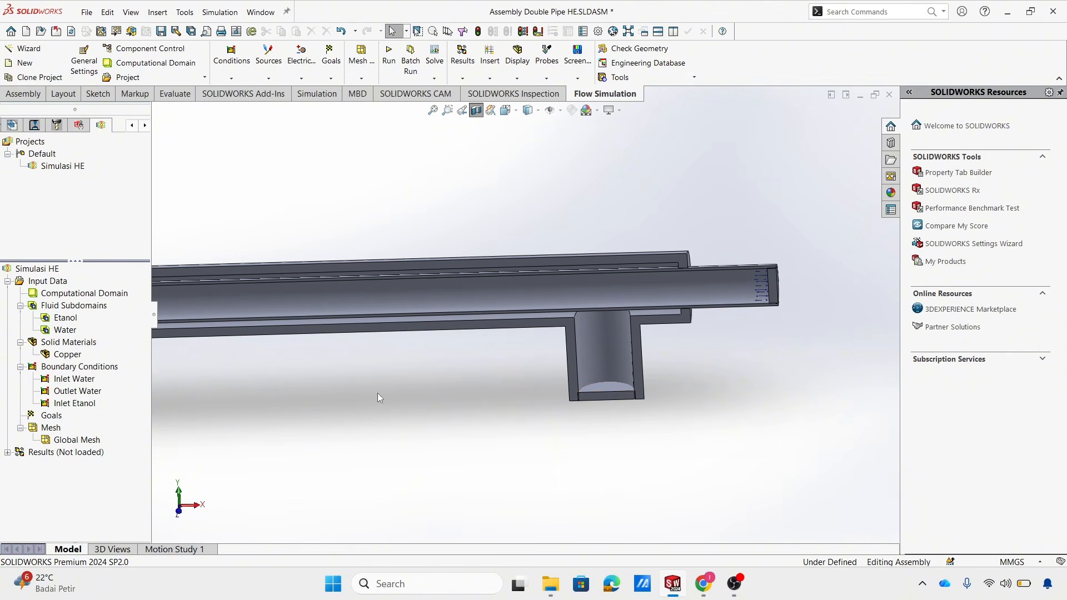
Create an Environment Pressure opening with default values on the inner face of the lid closing the annulus pipe's lower branch.
right_click(91, 372)
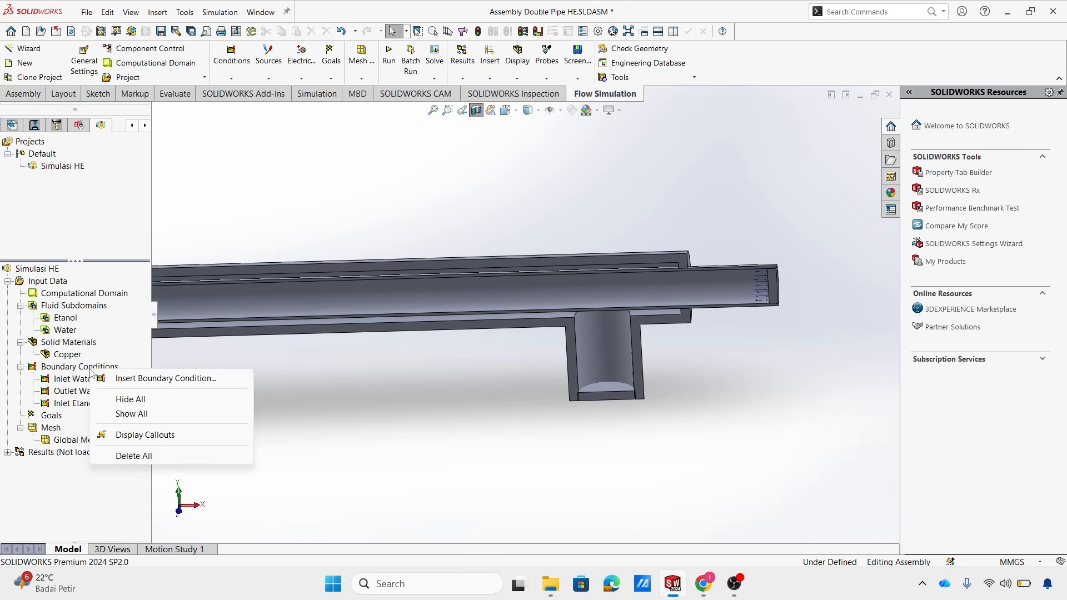
click(486, 389)
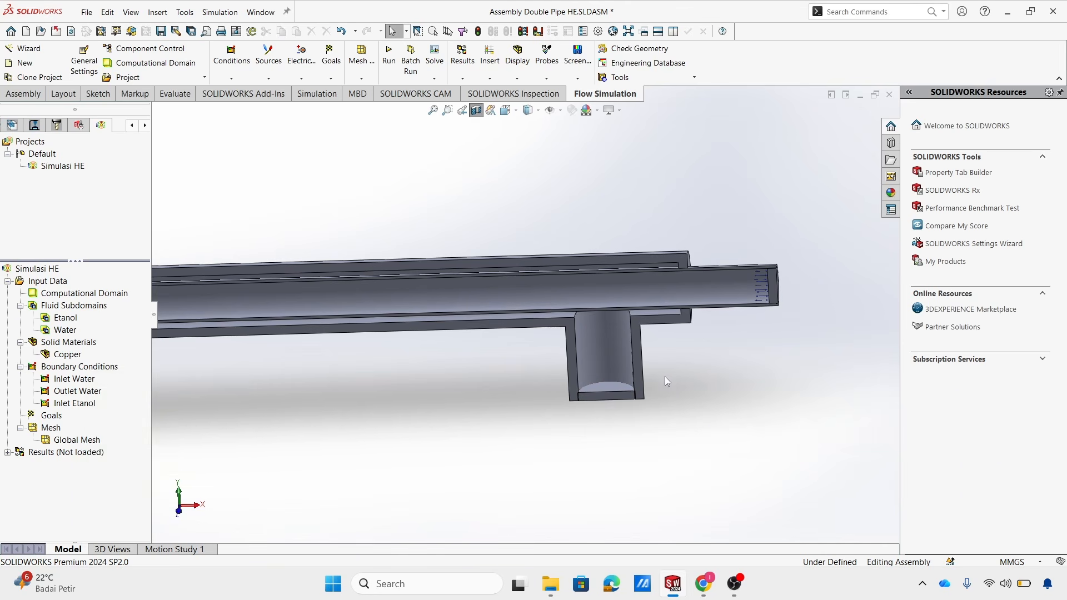
click(610, 389)
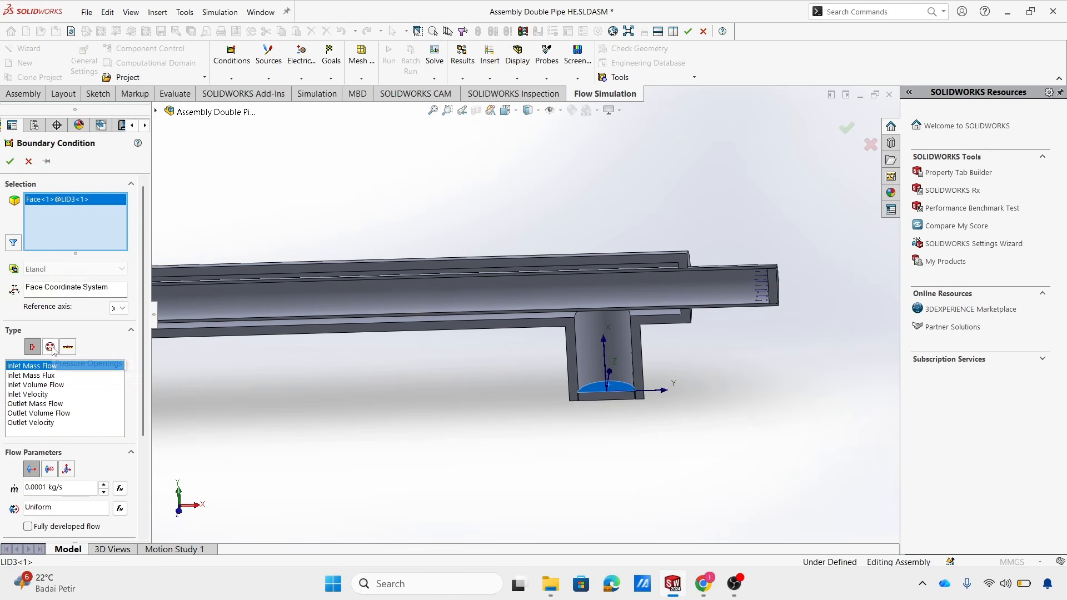
click(51, 347)
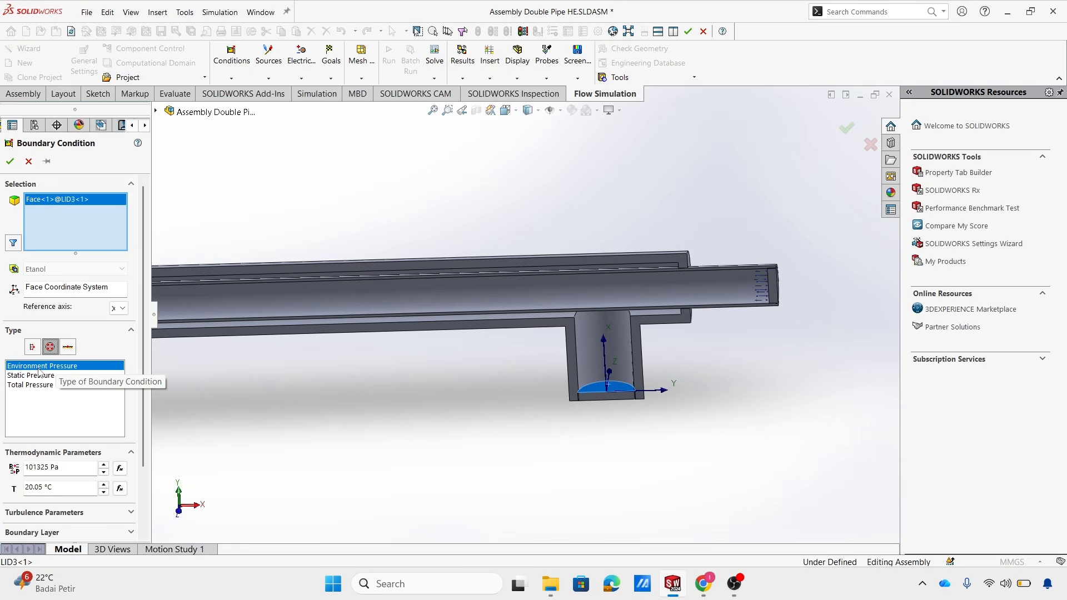
click(10, 162)
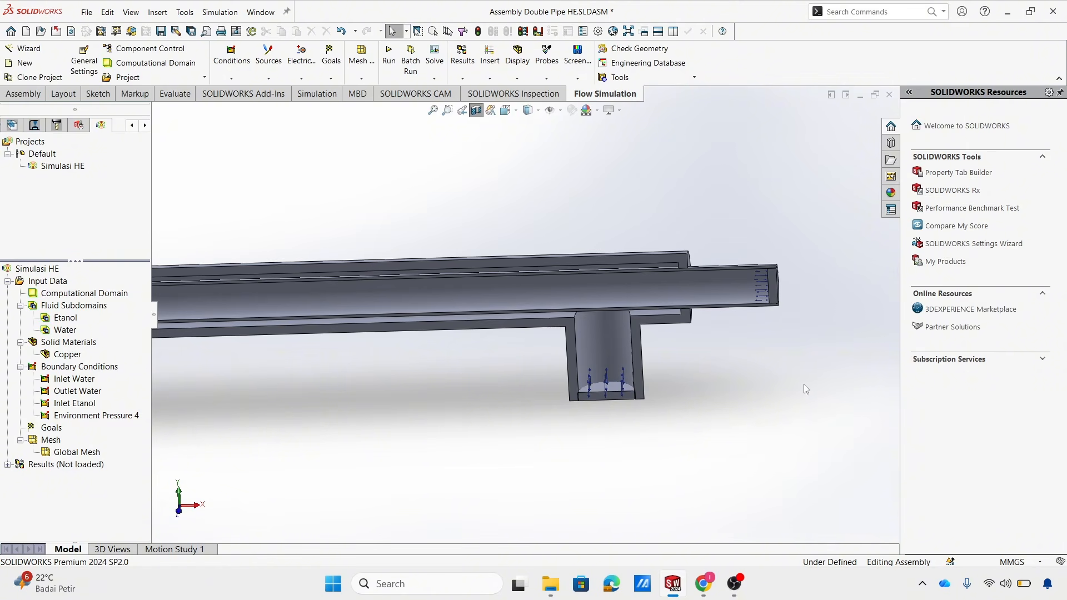
Rename the annulus pipe's environment pressure boundary condition as Outlet Etanol.
click(79, 416)
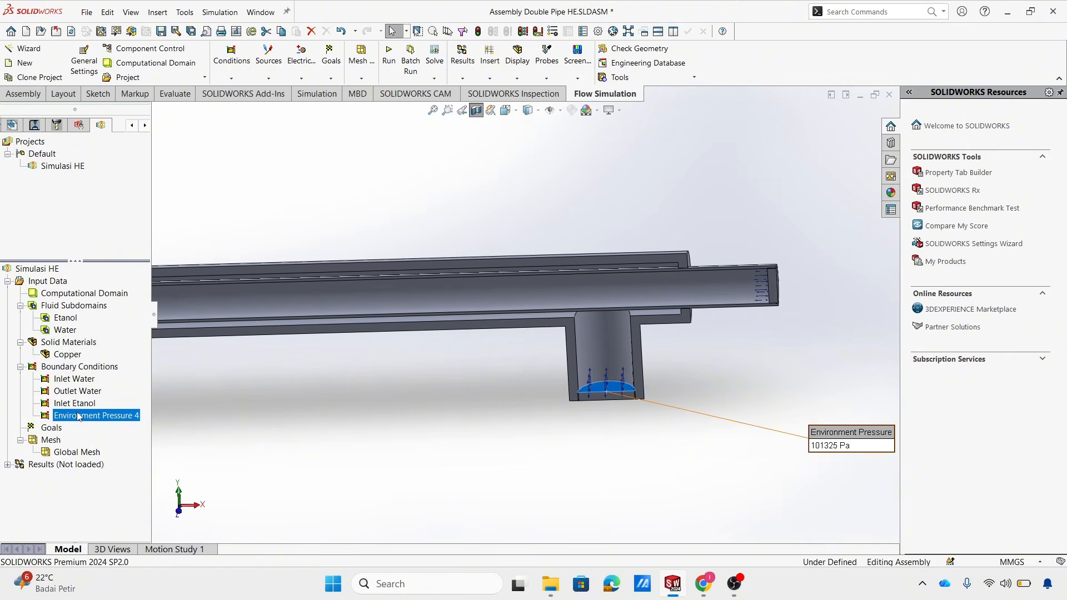
click(78, 415)
text(Outlet)
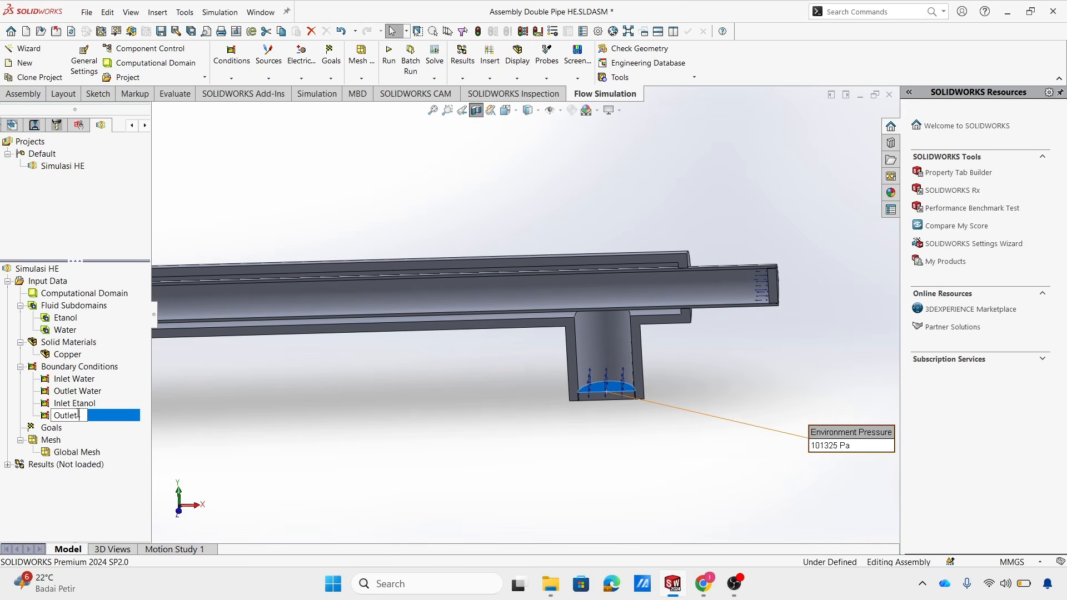
text( Etanol)
click(271, 459)
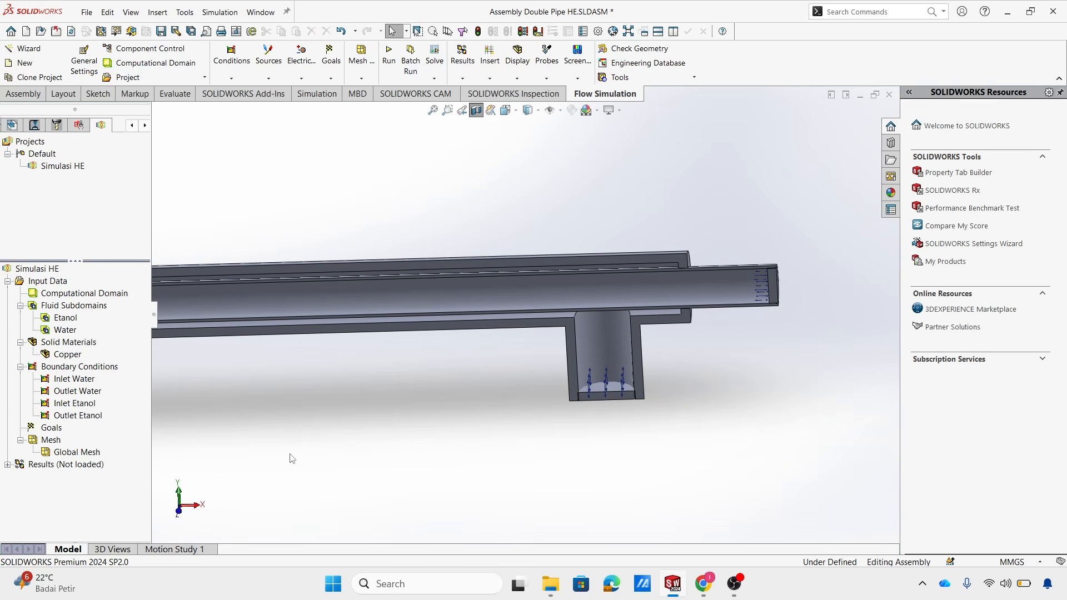
scroll(460, 396, up, 5)
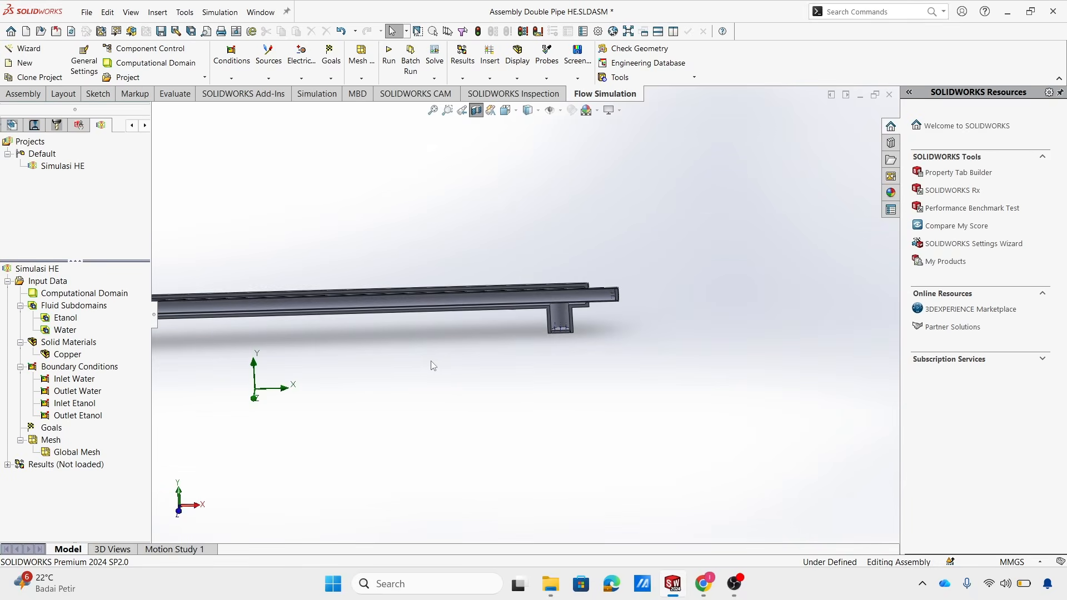
middle_drag(434, 366, 324, 303)
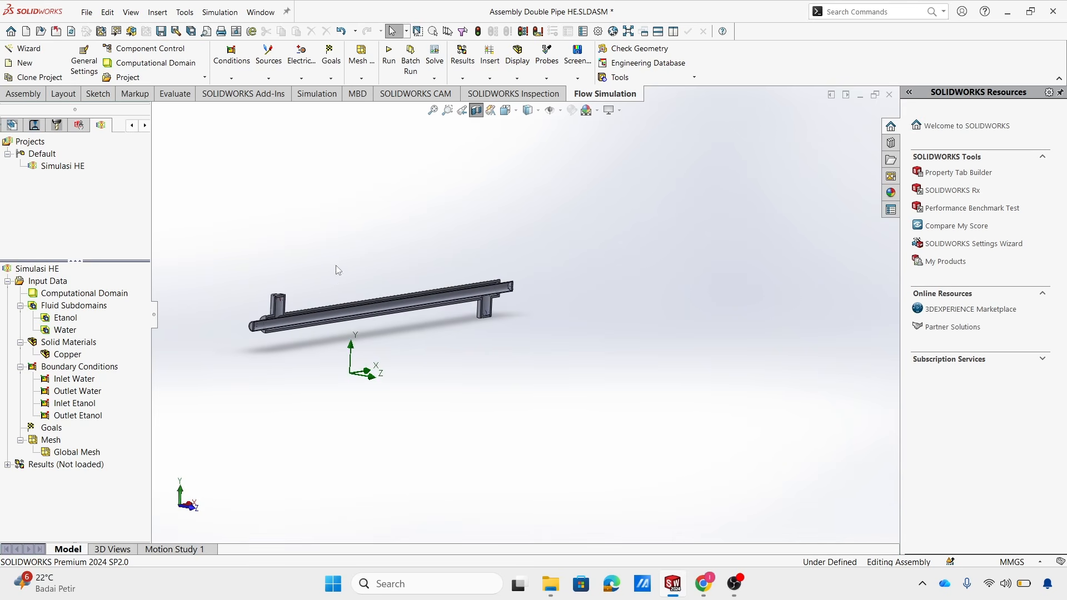
scroll(273, 309, down, 4)
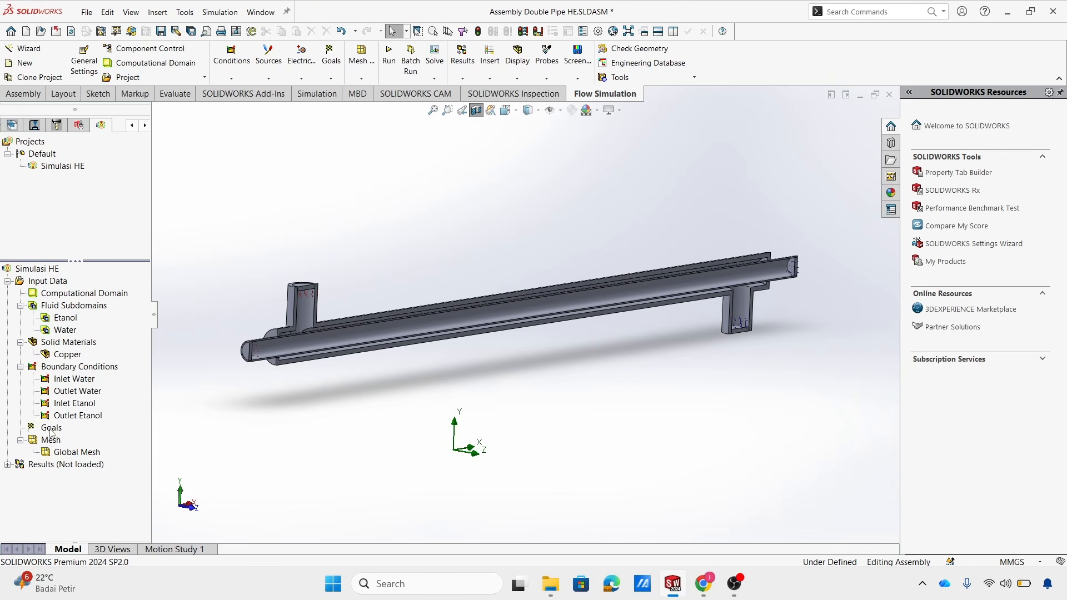
Rename the four boundary conditions as Inlet Hot Water, Outlet Hot Water, Inlet Cold Etanol and Outlet Cold Etanol.
click(84, 381)
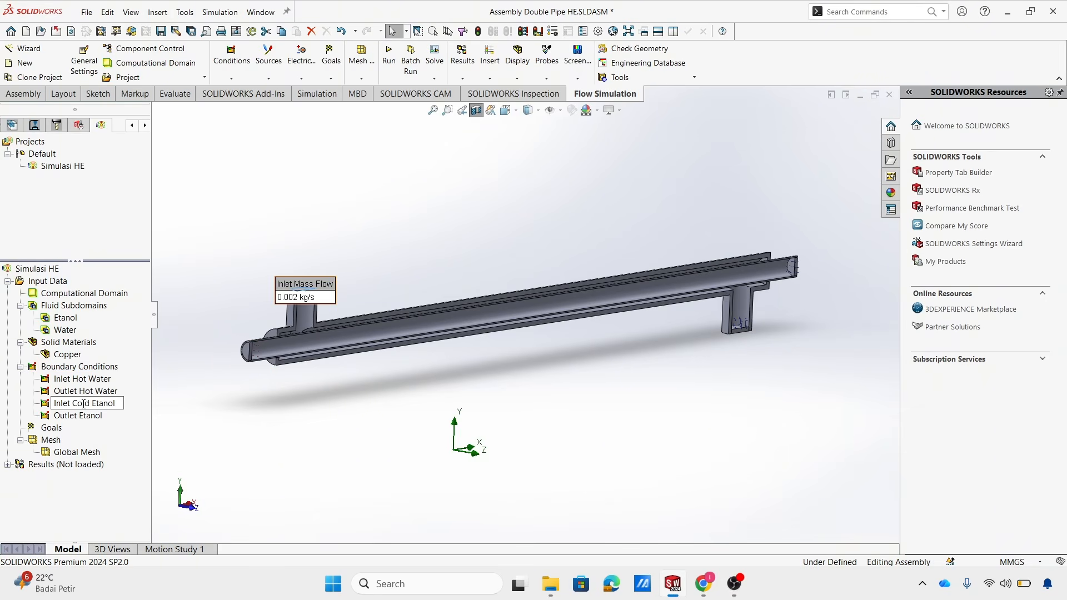
click(76, 418)
click(81, 417)
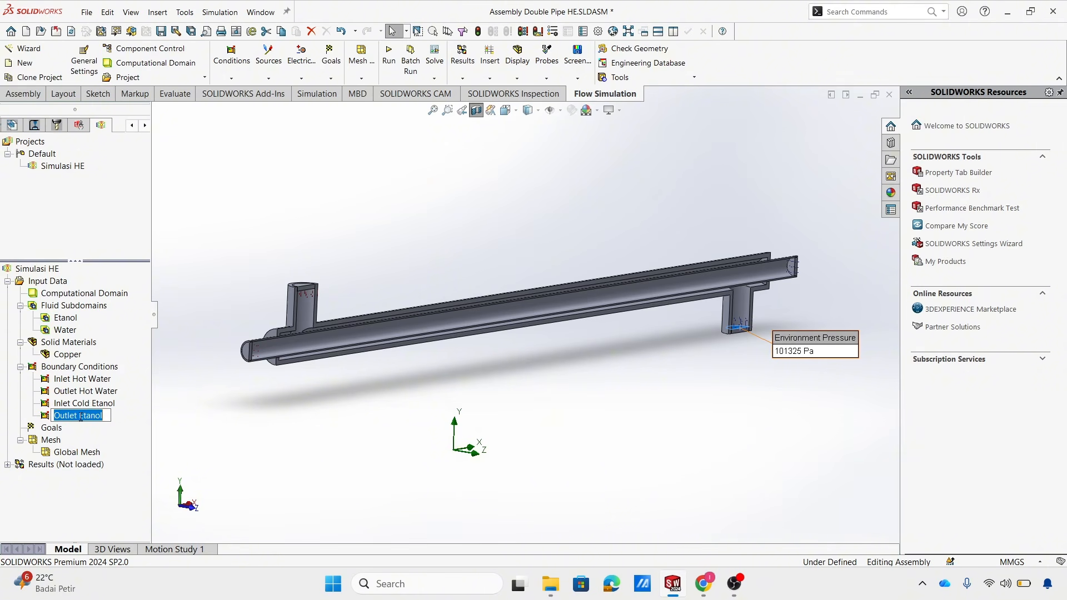
click(80, 416)
text(COld)
key(BackSpace)
key(BackSpace)
key(BackSpace)
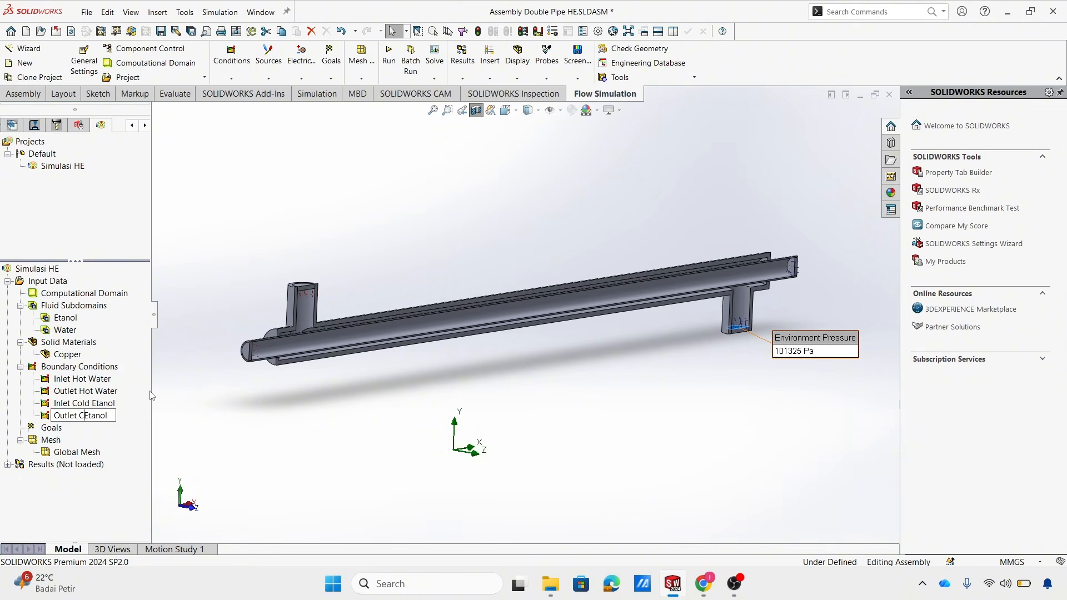
text(old)
click(183, 419)
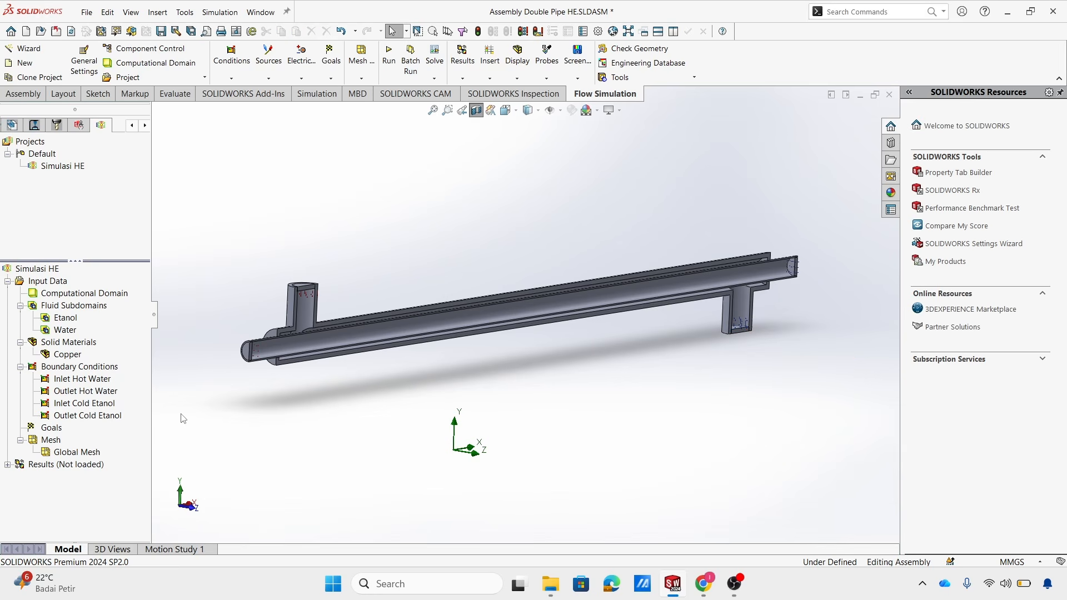
Create a surface goal for the bulk average fluid temperature on the inner face of the inner pipe's outlet lid.
click(54, 430)
right_click(55, 430)
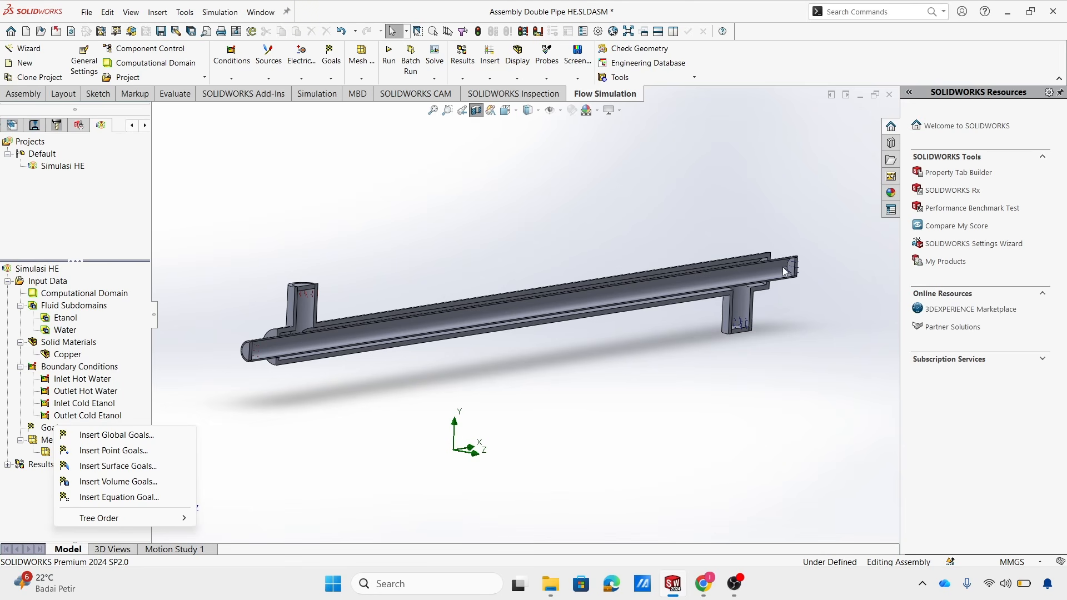
click(151, 468)
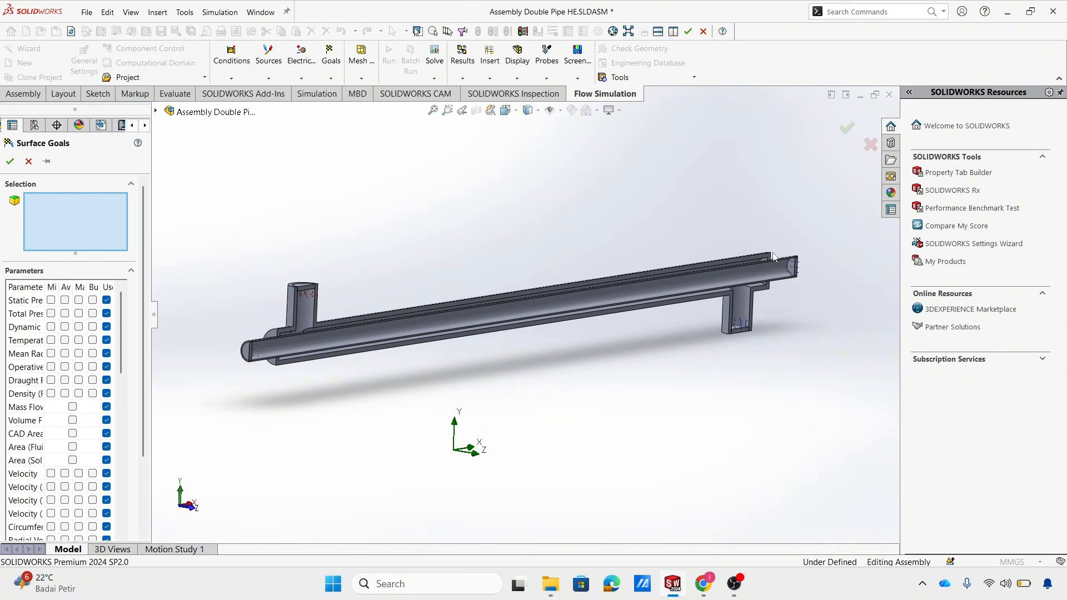
scroll(774, 275, down, 7)
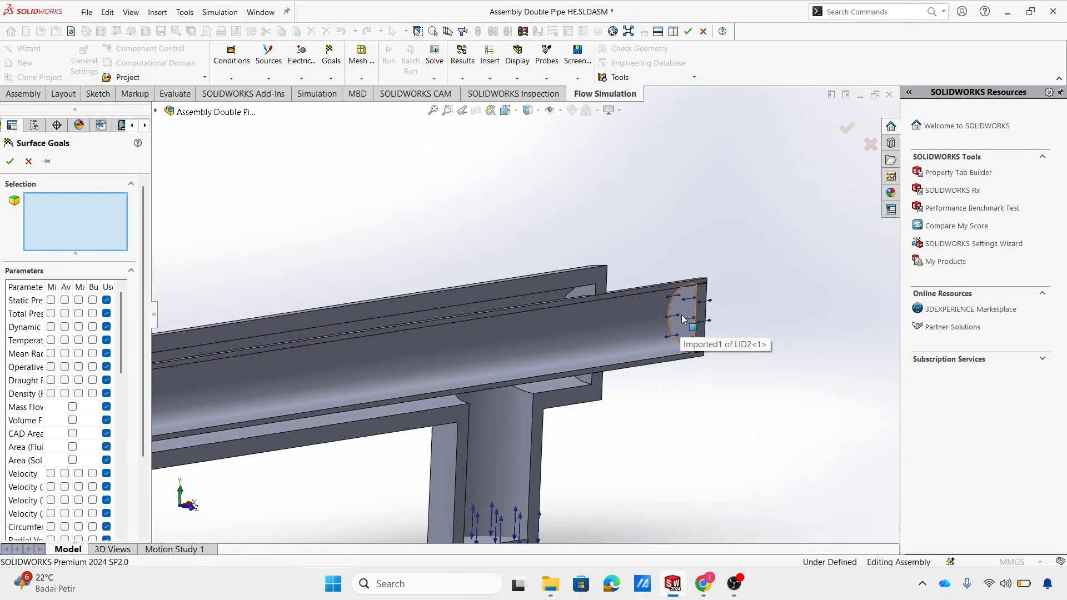
click(685, 306)
middle_drag(750, 320, 692, 315)
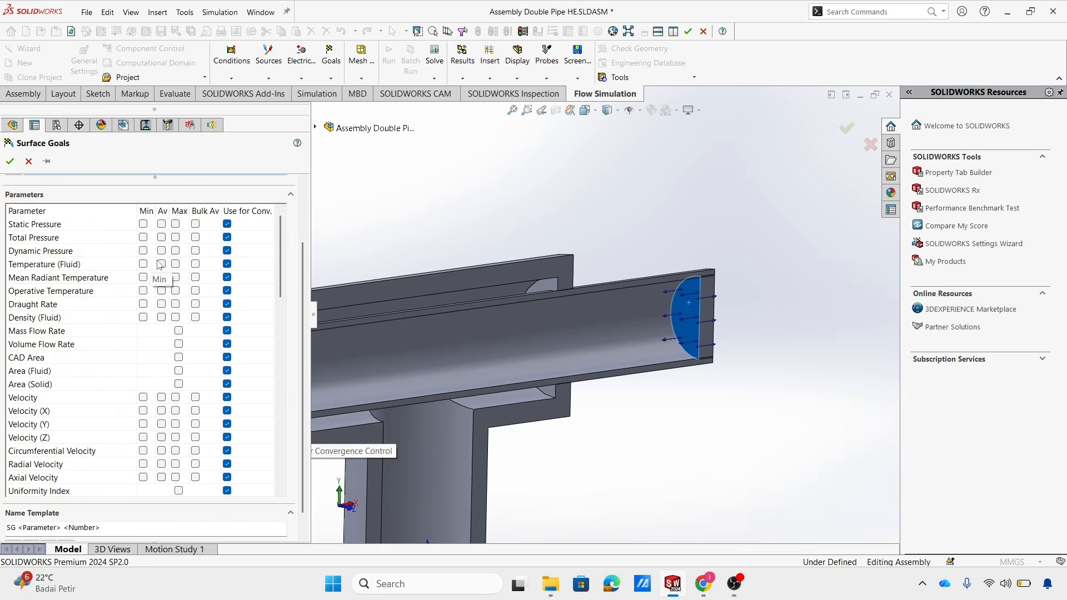
click(196, 265)
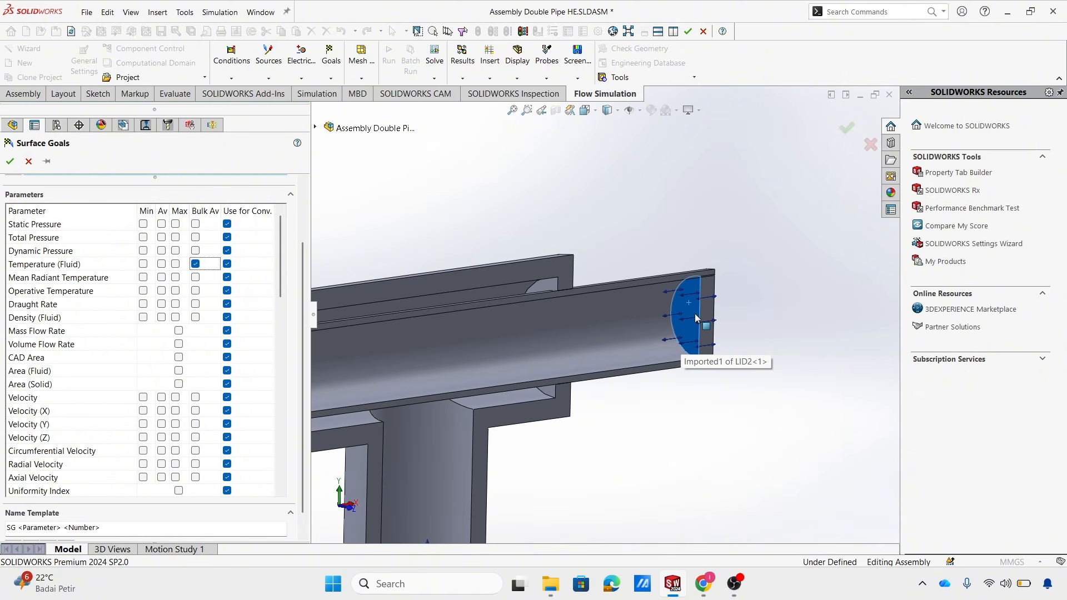
click(10, 162)
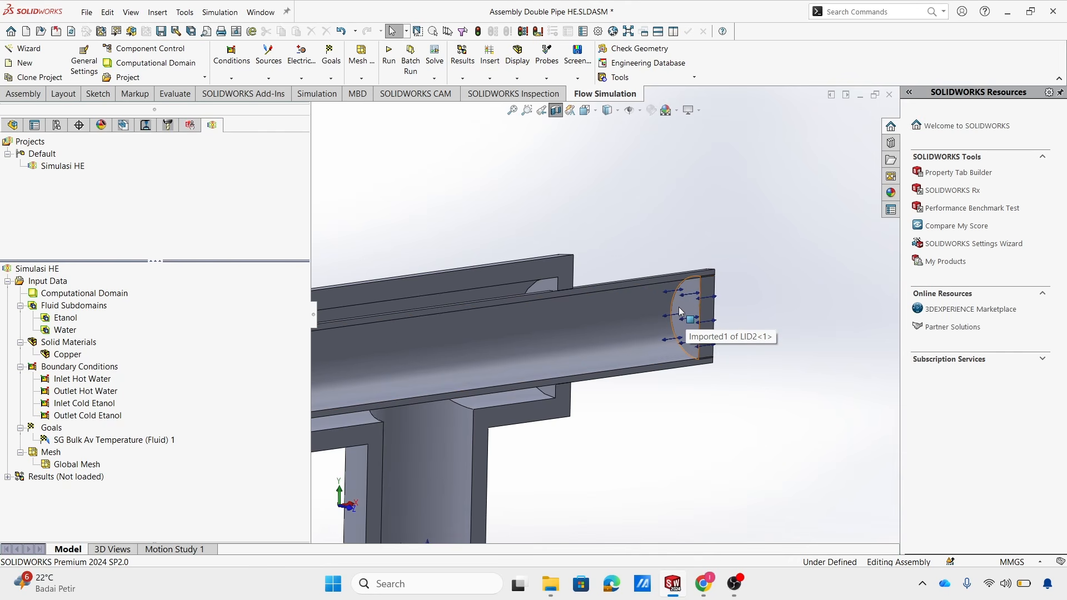
Rename the hot water outlet's bulk average temperature goal as Th,o.
right_click(111, 440)
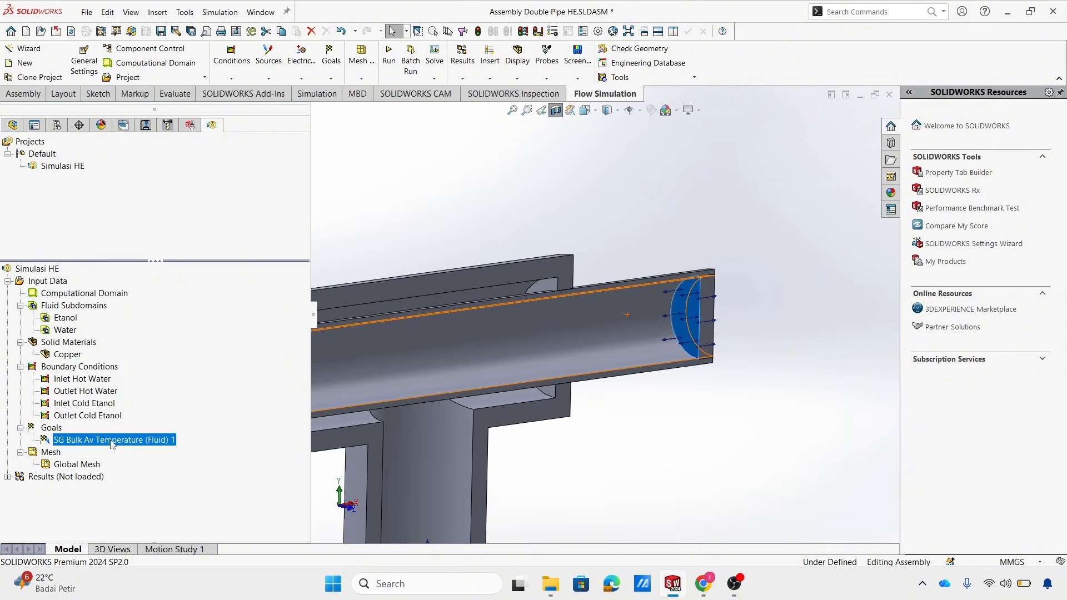
click(98, 440)
text(Th,o)
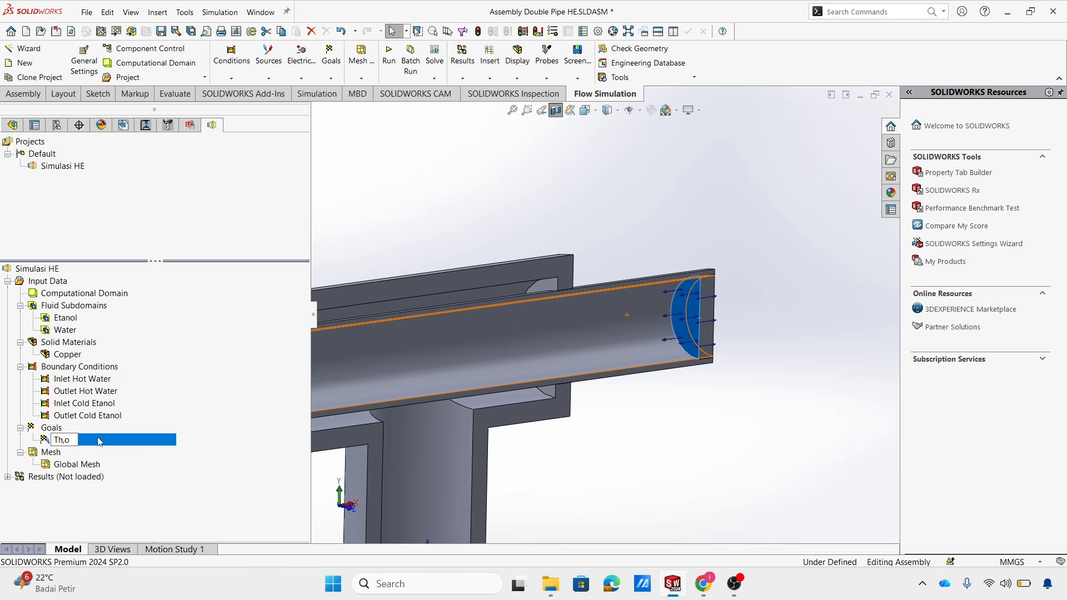
click(650, 440)
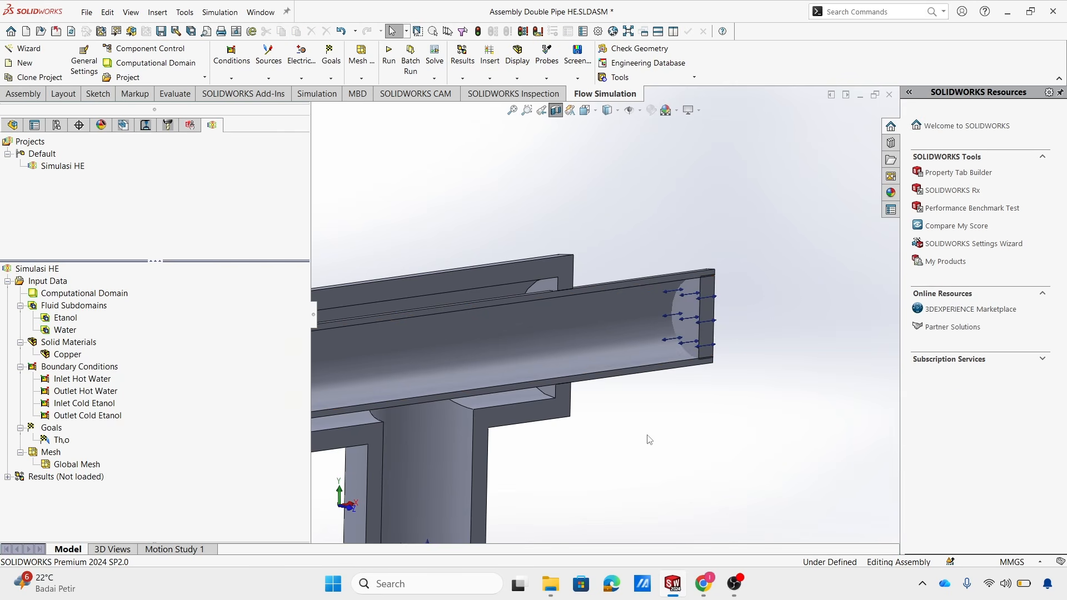
Create a surface goal for the bulk average fluid temperature on the inner face of the lid closing the annulus pipe's lower branch.
scroll(657, 427, up, 3)
scroll(657, 427, up, 3)
scroll(541, 392, down, 6)
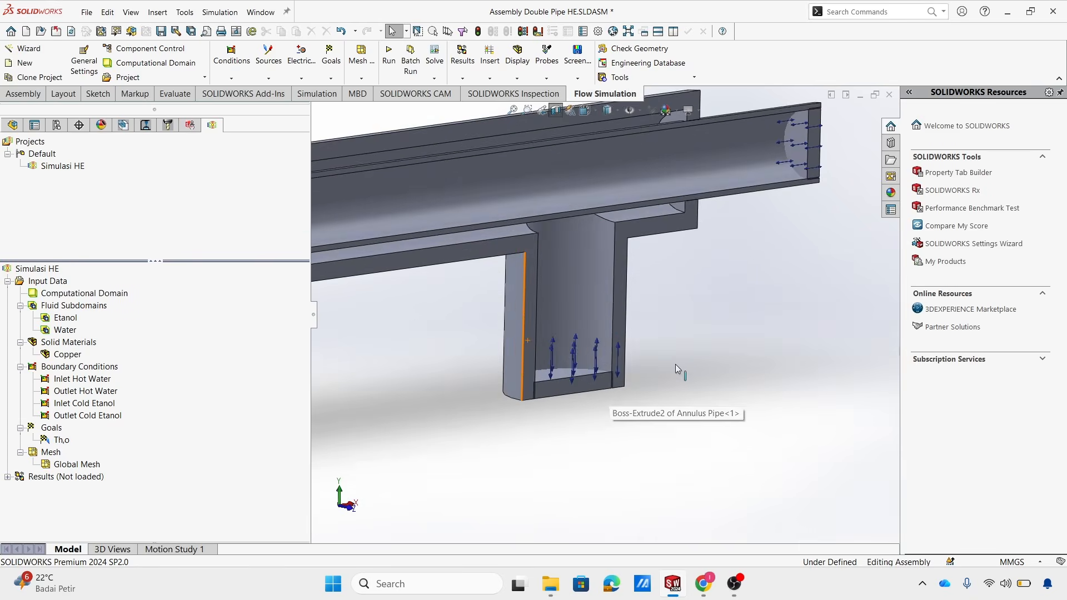
middle_drag(676, 364, 673, 377)
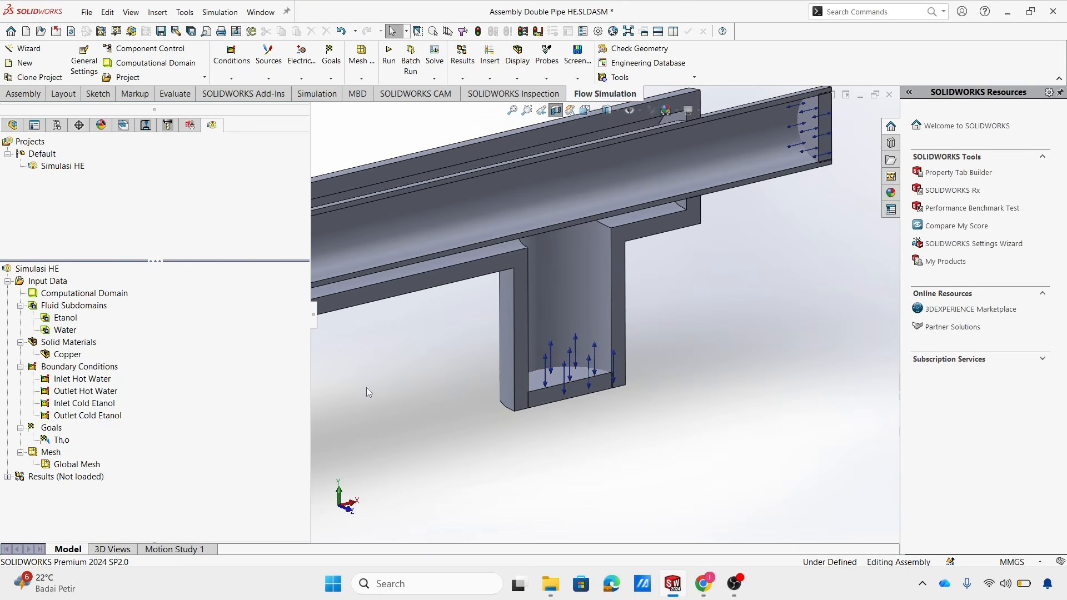
right_click(50, 428)
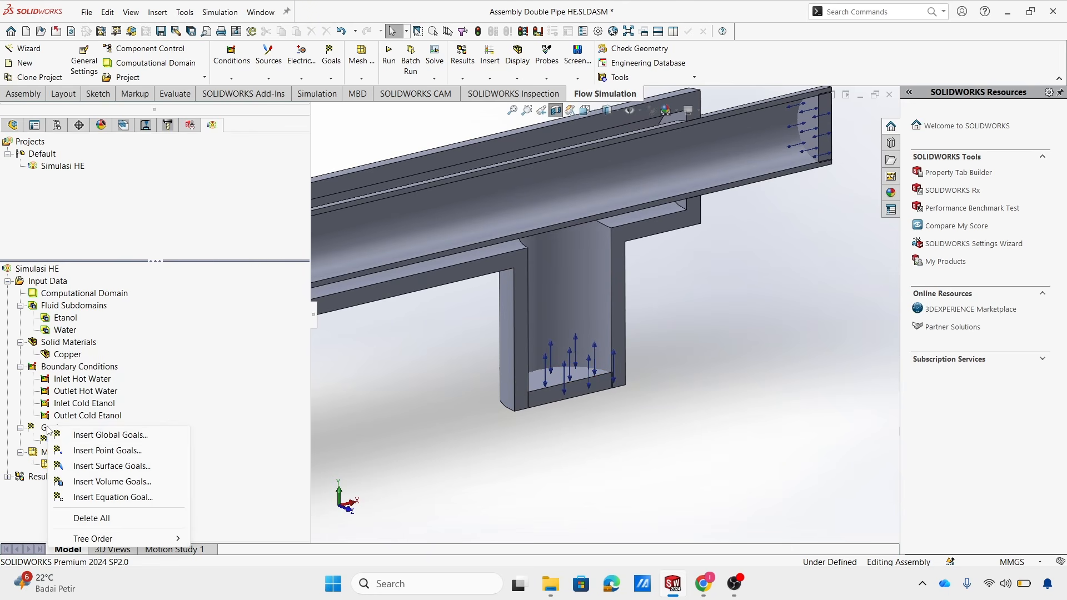
click(129, 466)
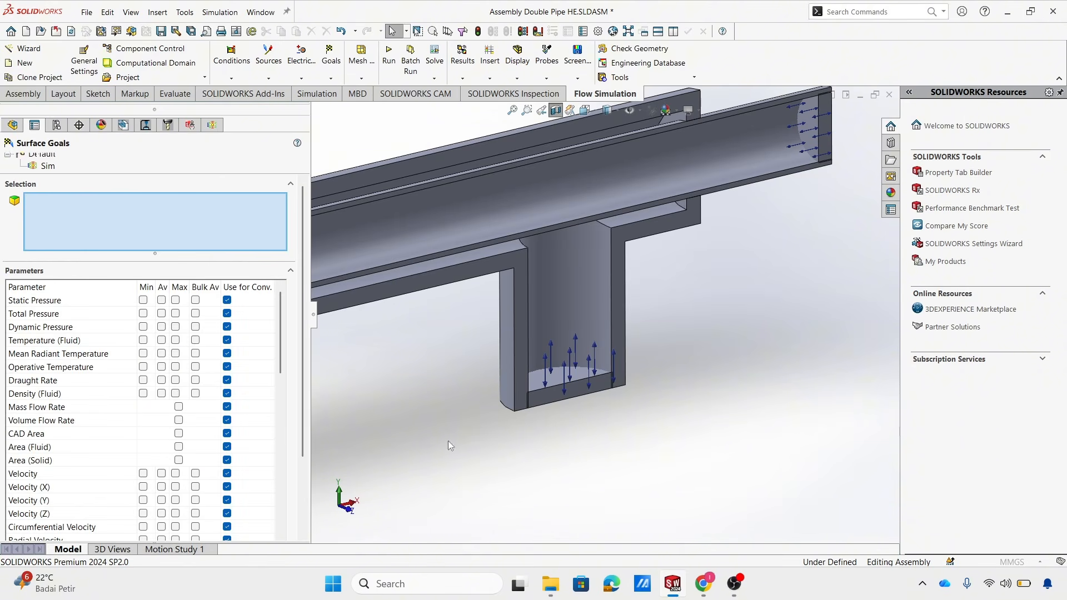
click(575, 376)
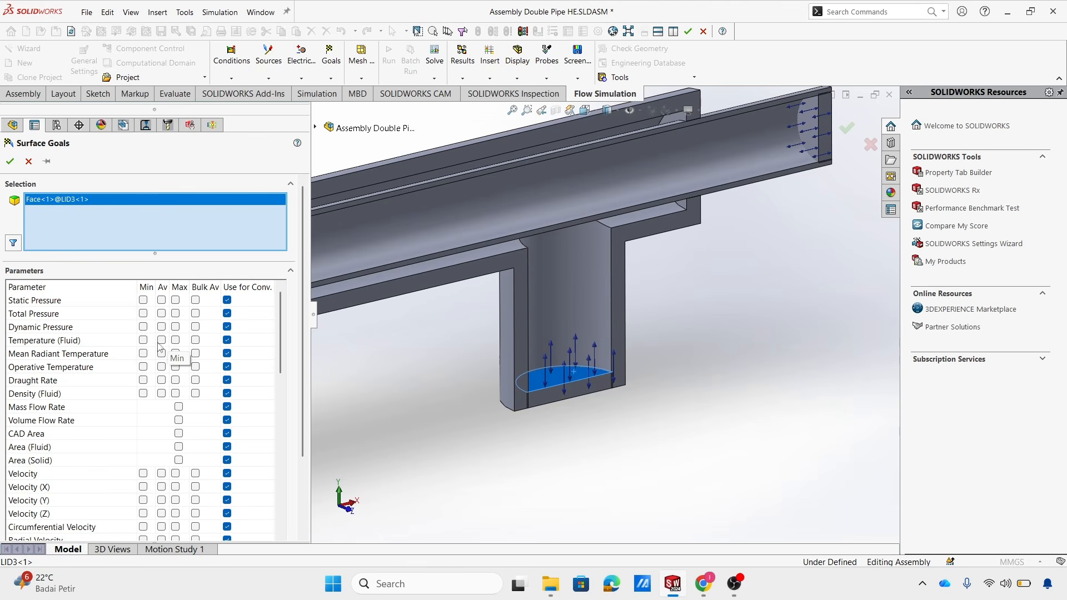
click(195, 340)
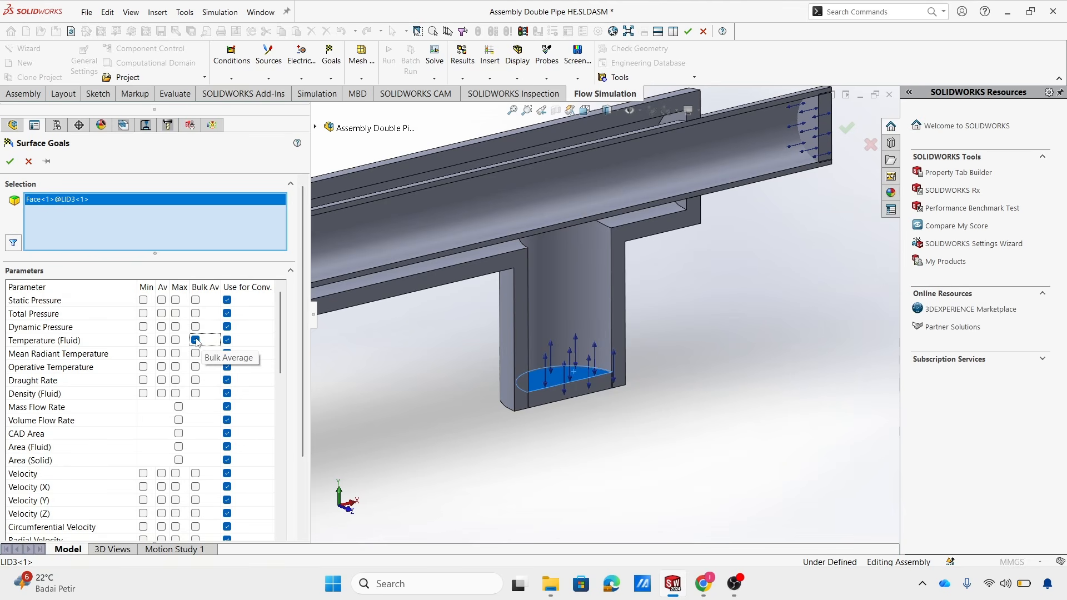
click(10, 161)
Rename the ethanol outlet's bulk average temperature goal as Tc,o.
click(96, 457)
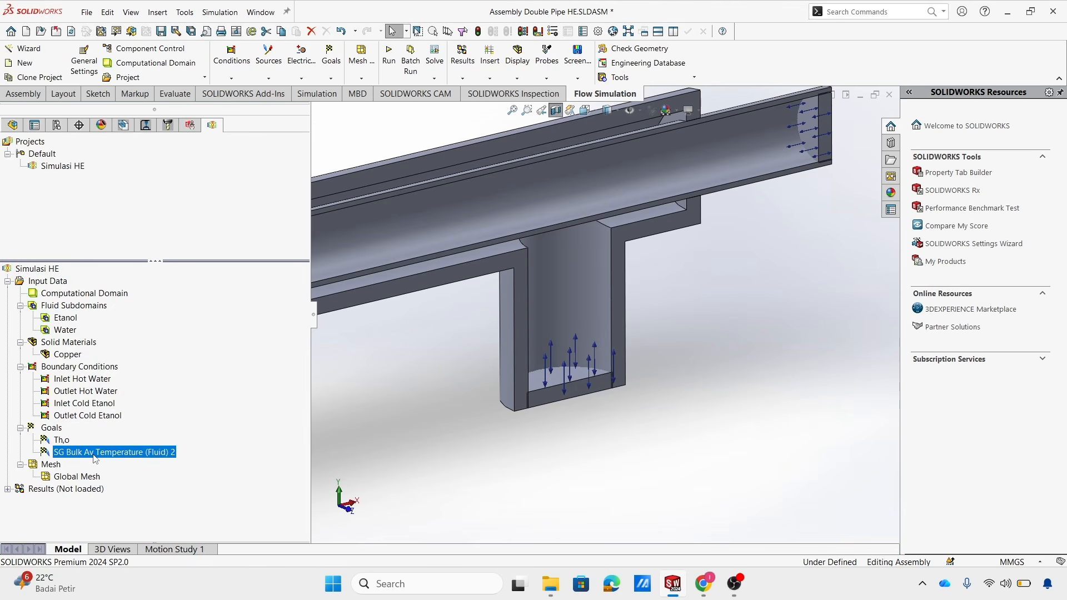
double_click(96, 457)
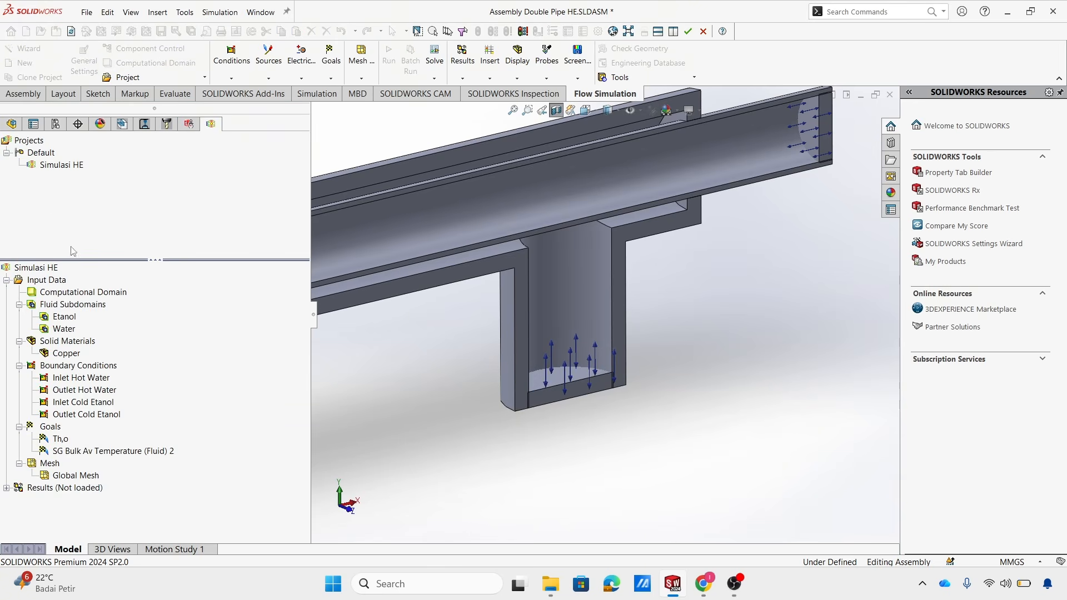
click(98, 452)
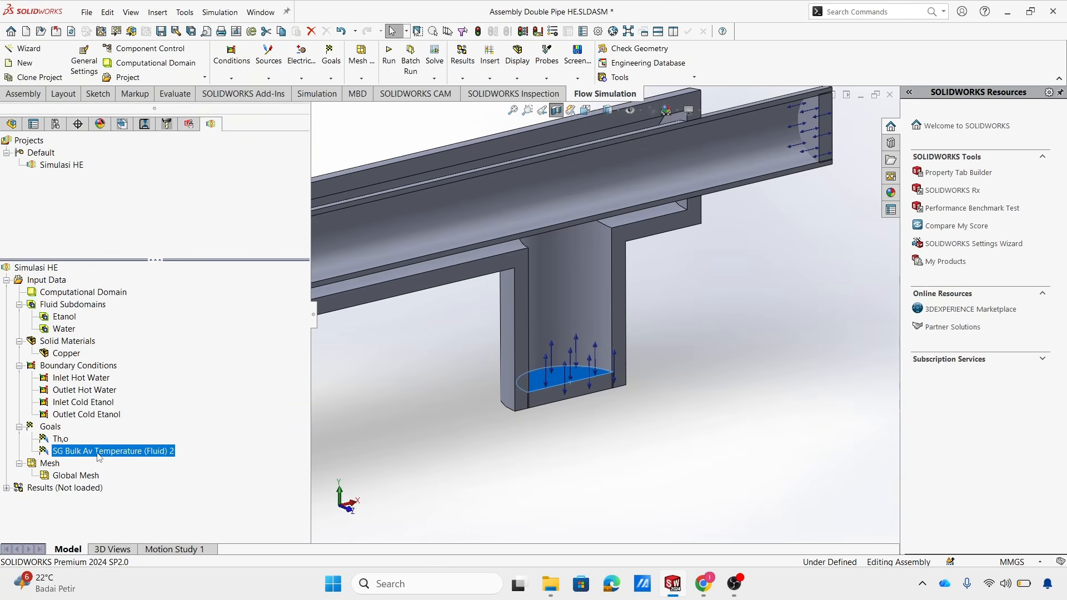
click(98, 453)
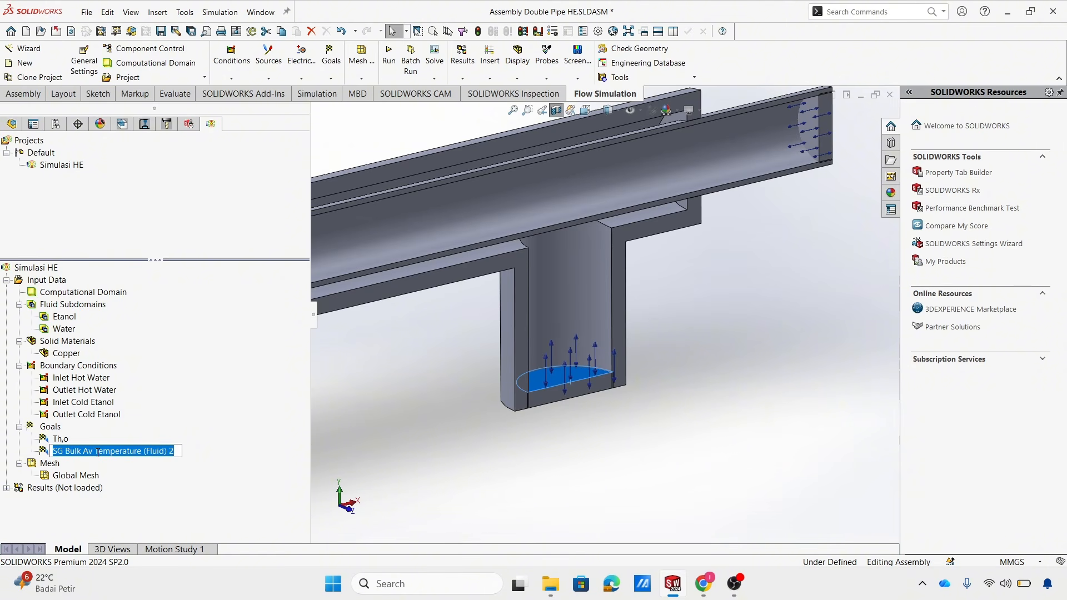
text(Tc)
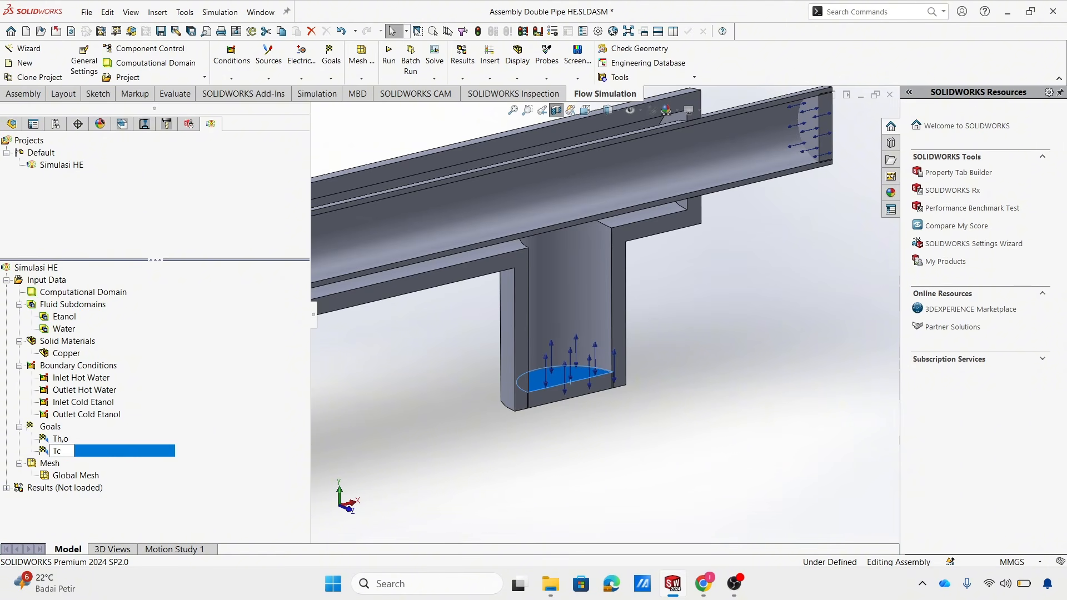
text(,o)
key(Return)
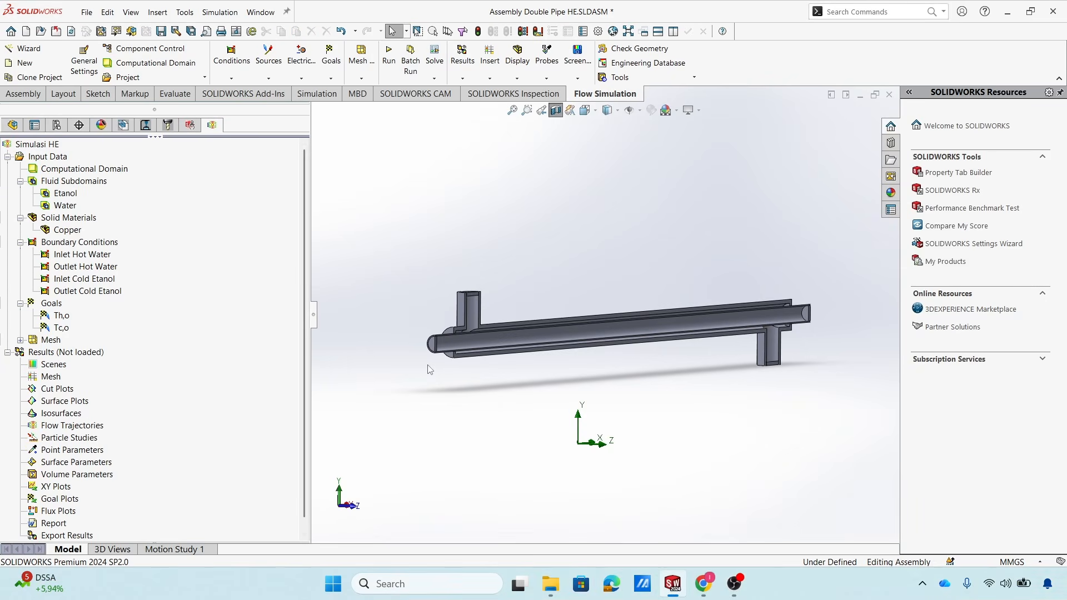
Insert an equation goal and name it Efektivitas HE (%).
right_click(56, 306)
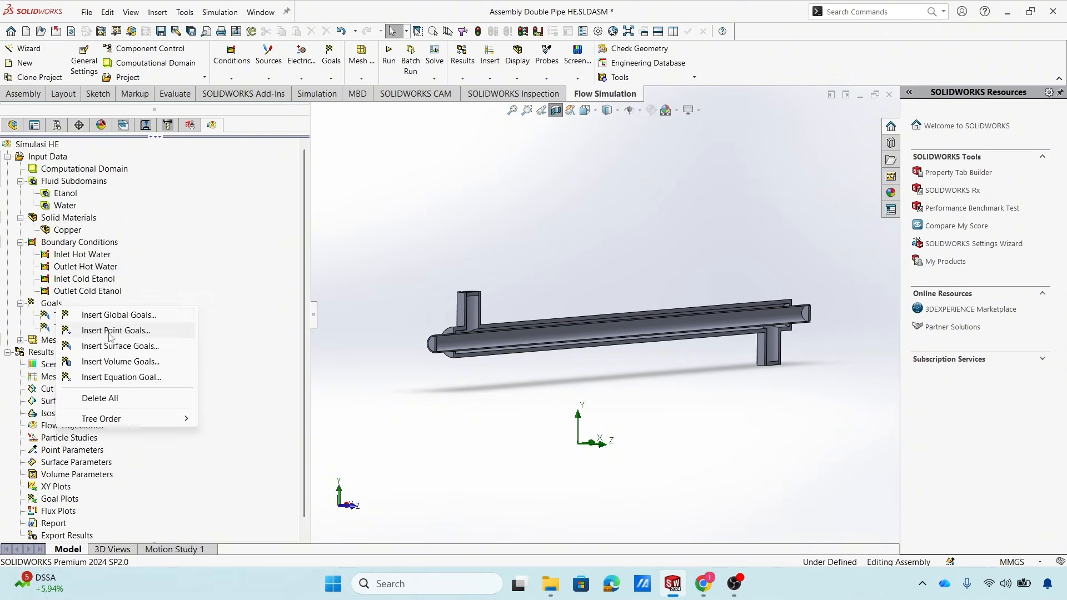
click(148, 378)
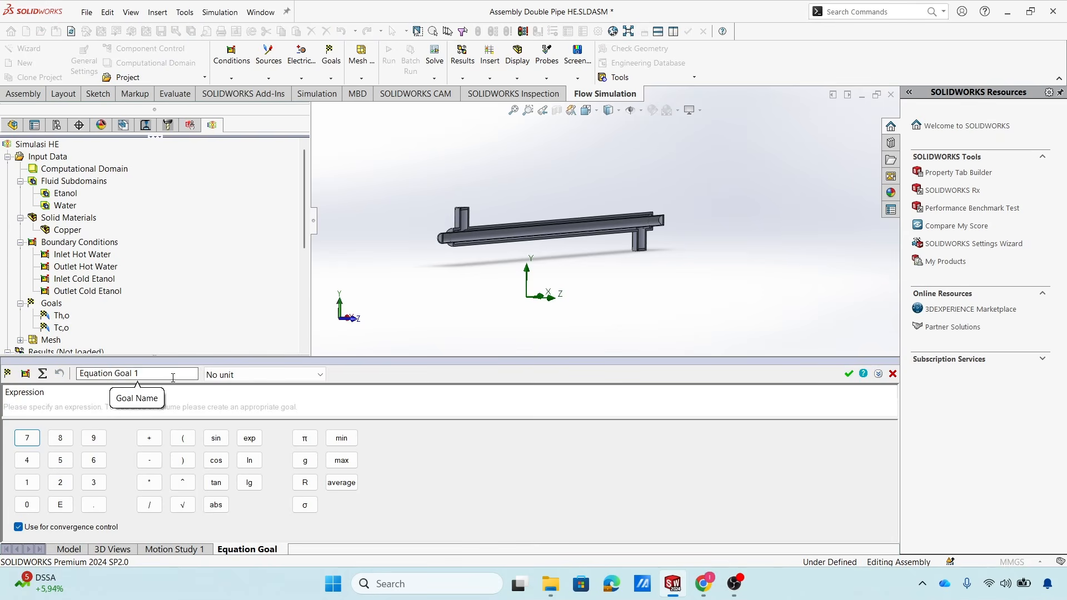
click(177, 376)
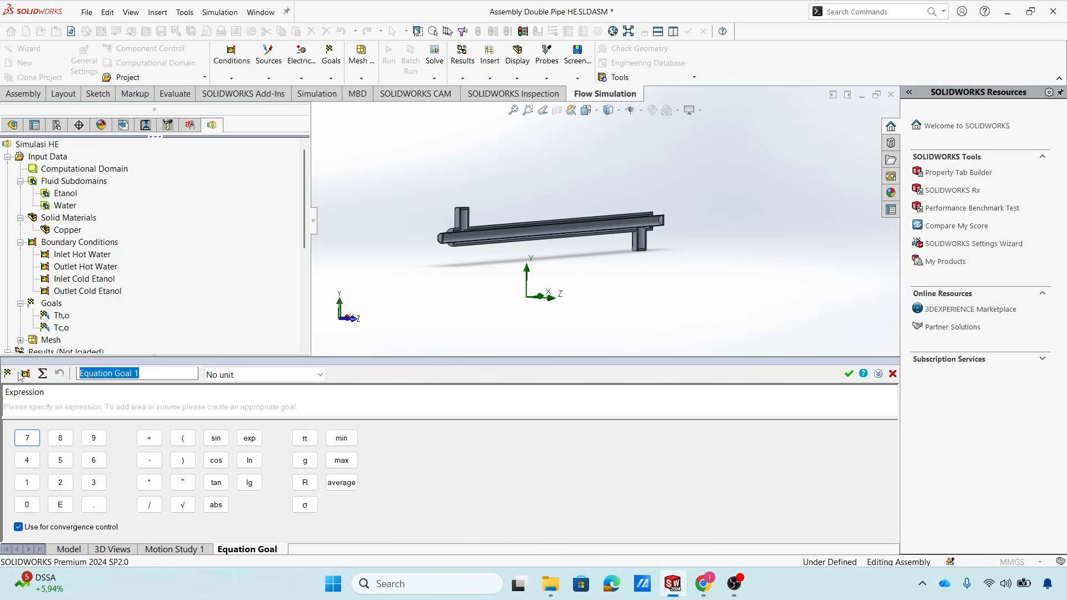
text(Efekt)
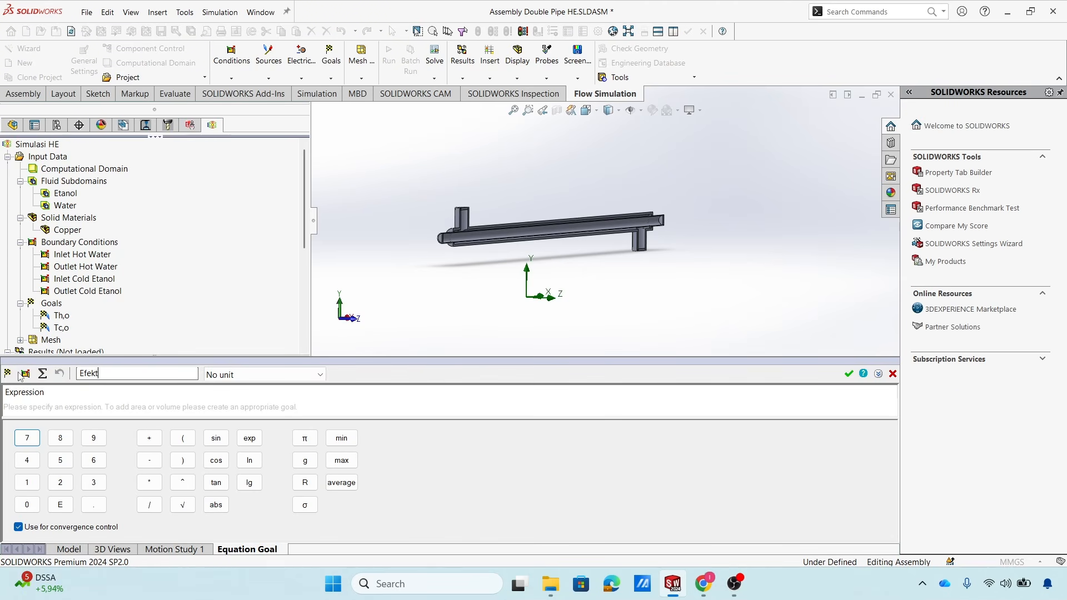
text(ivi)
text(tas He)
text(E ()
text(%)
Enter the numerator of the effectiveness expression as 0.002*4180*(90-{Th,o}), referencing the Th,o goal, followed by a division sign.
click(51, 408)
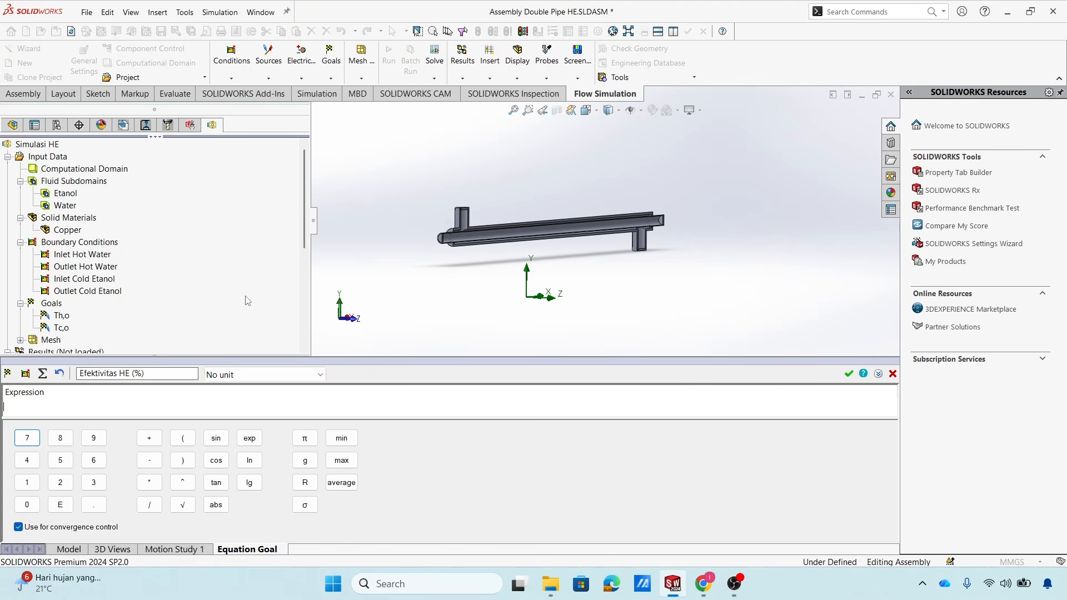
scroll(303, 241, down, 1)
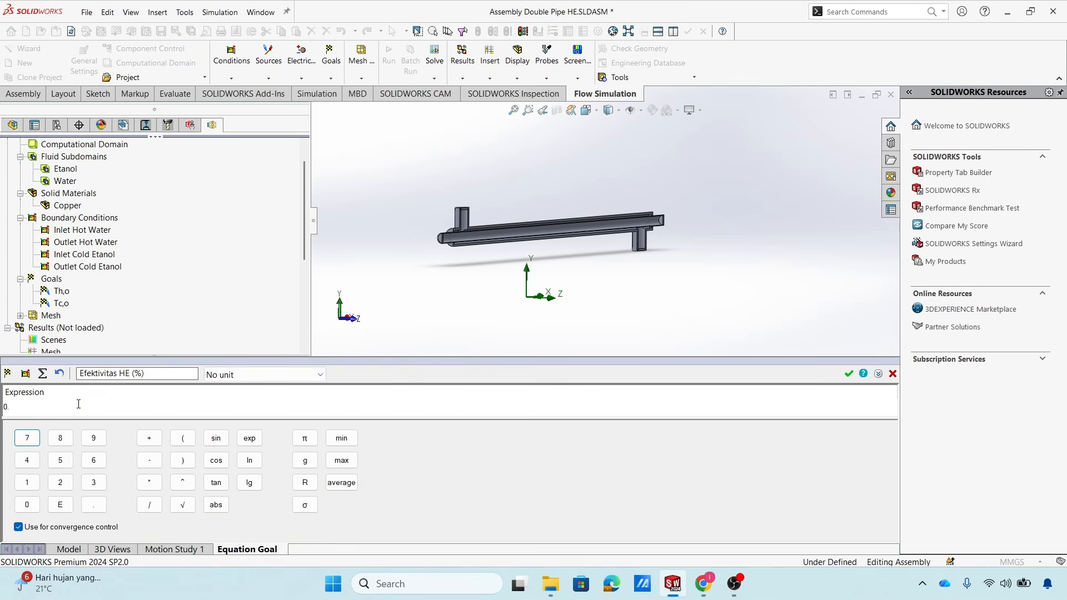
click(26, 375)
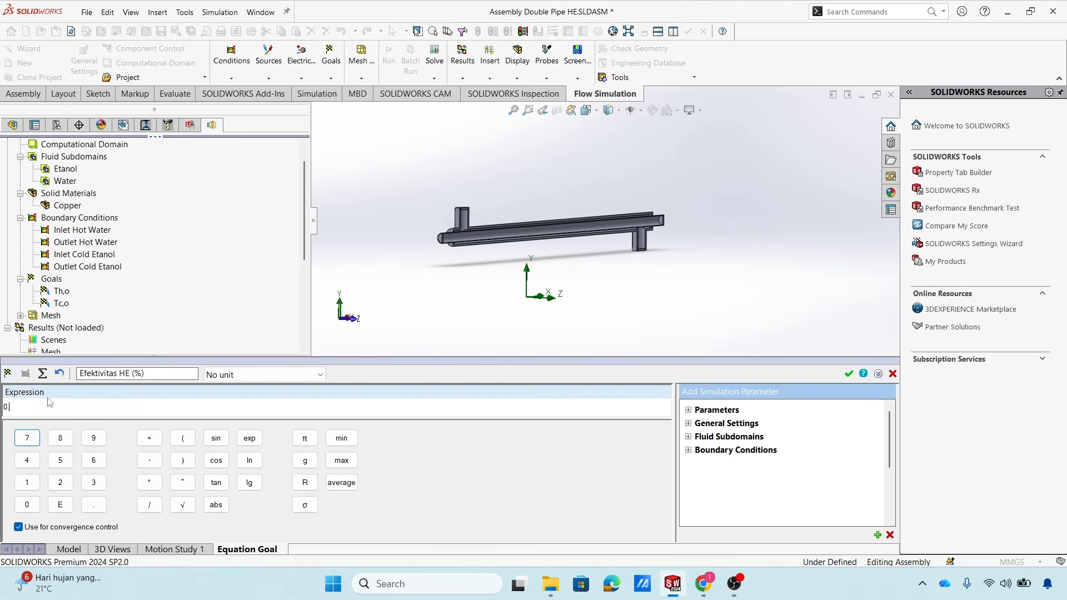
click(890, 534)
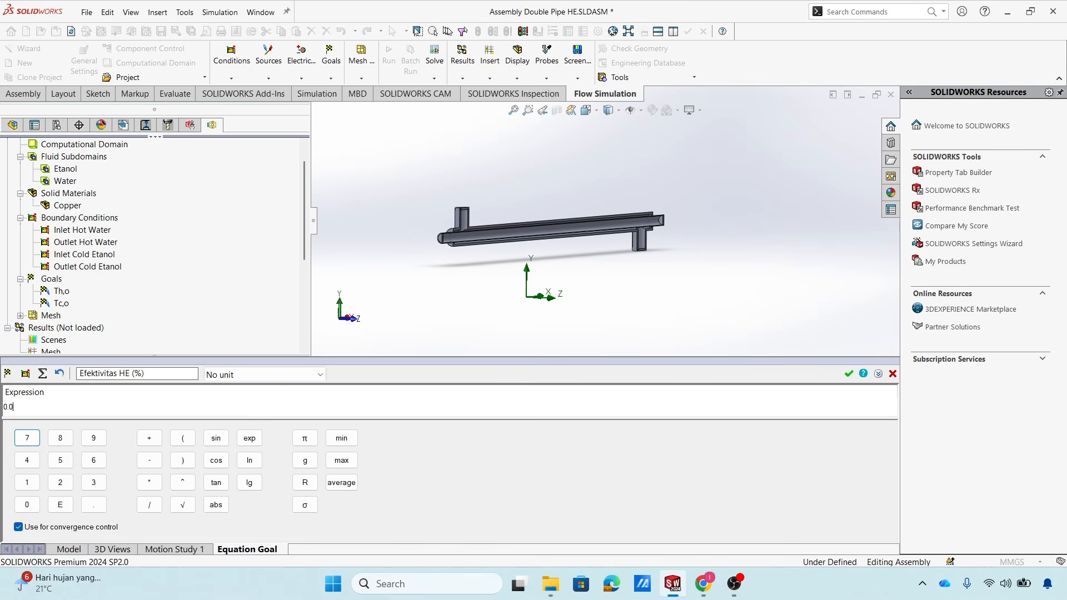
text(0)
text(2*4180*)
text(90-)
click(63, 292)
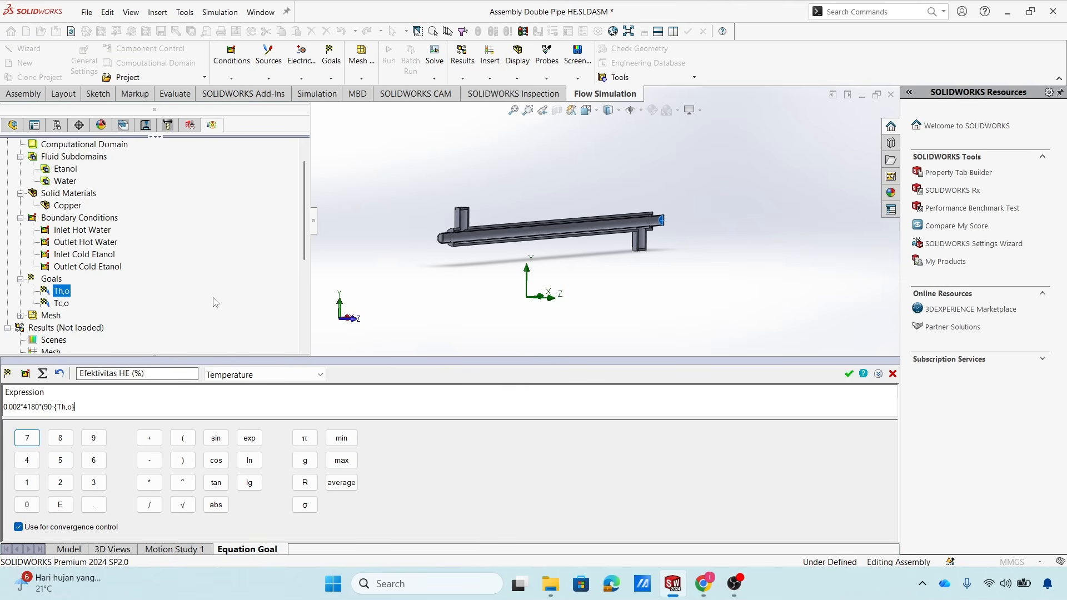
text()/)
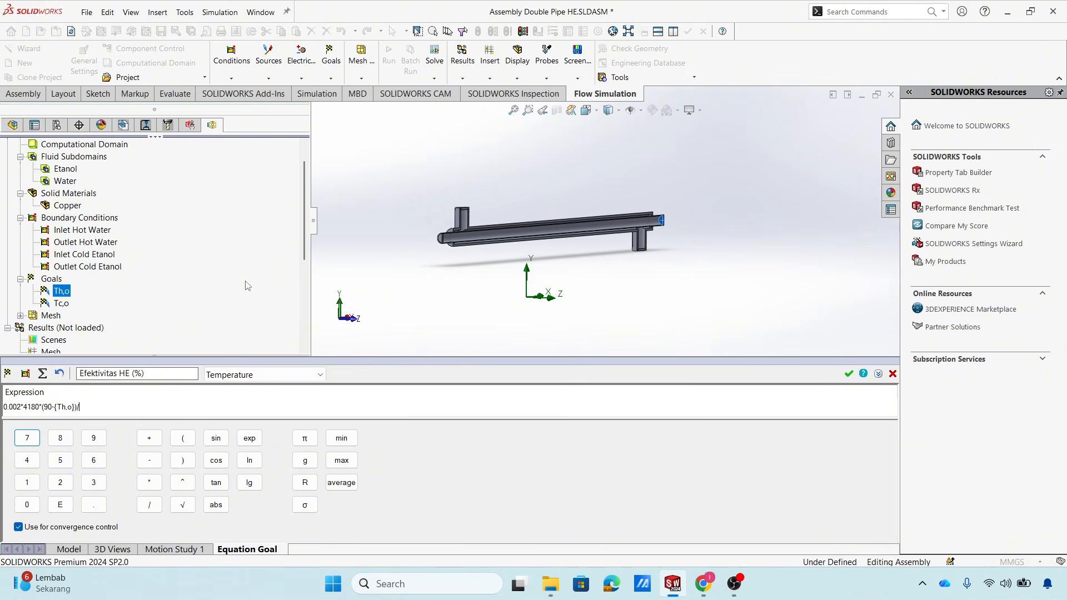
Complete the effectiveness expression with the denominator (0.002*2440*(90-25)) and multiply the quotient by 100.
text((0.002*2440)
text(*(90-25))
text()*100)
drag(5, 413, 143, 409)
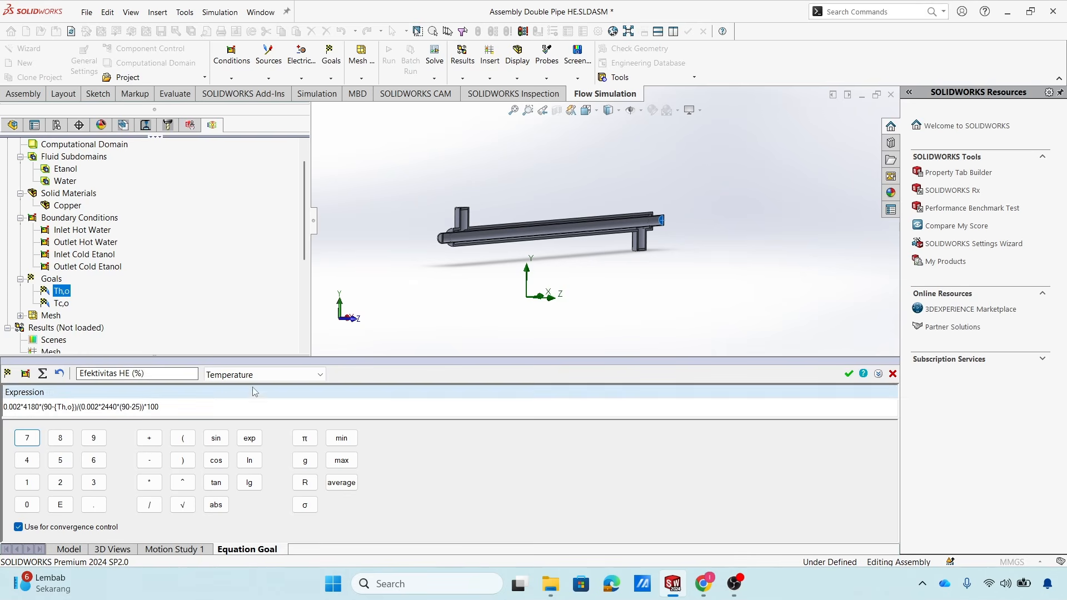
Set the effectiveness equation goal's dimensionality to No unit and accept the goal.
click(278, 375)
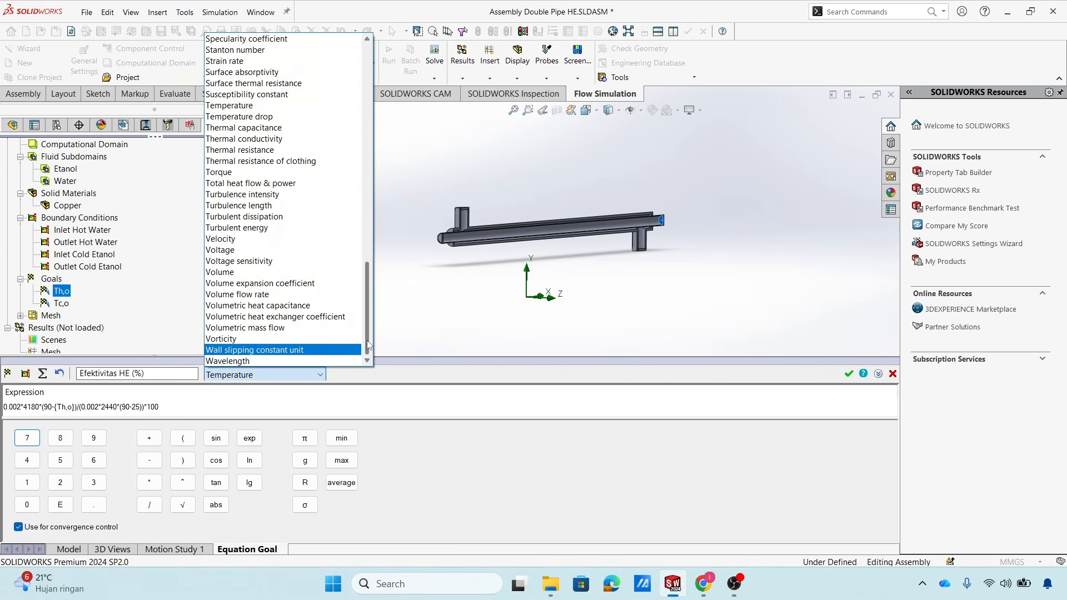
drag(367, 344, 367, 117)
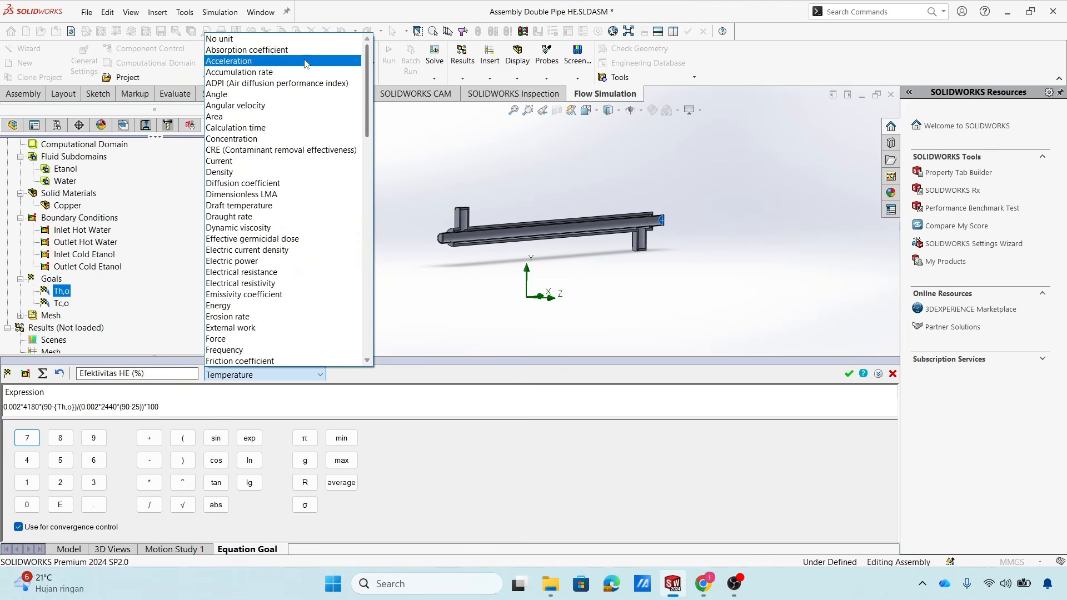
click(222, 38)
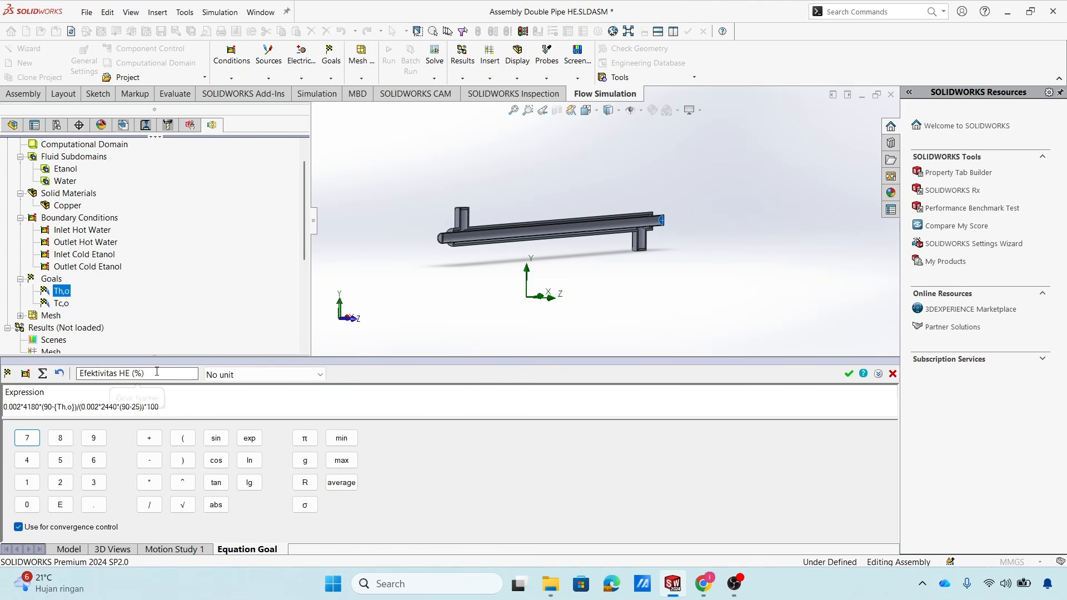
click(849, 373)
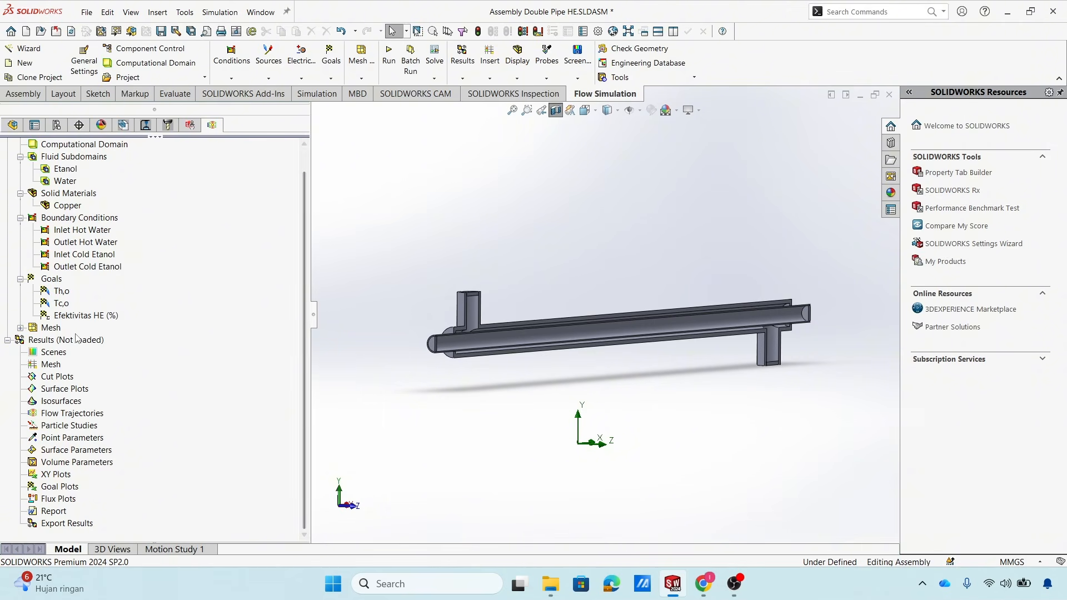
Open the global mesh settings and accept the automatic type at level 2.
right_click(44, 328)
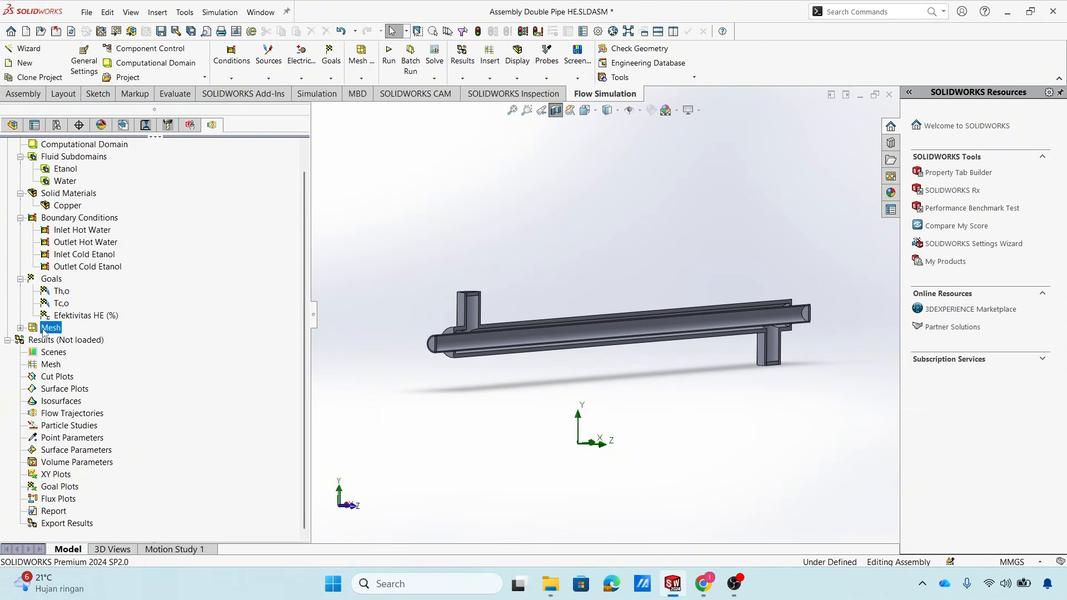
click(69, 339)
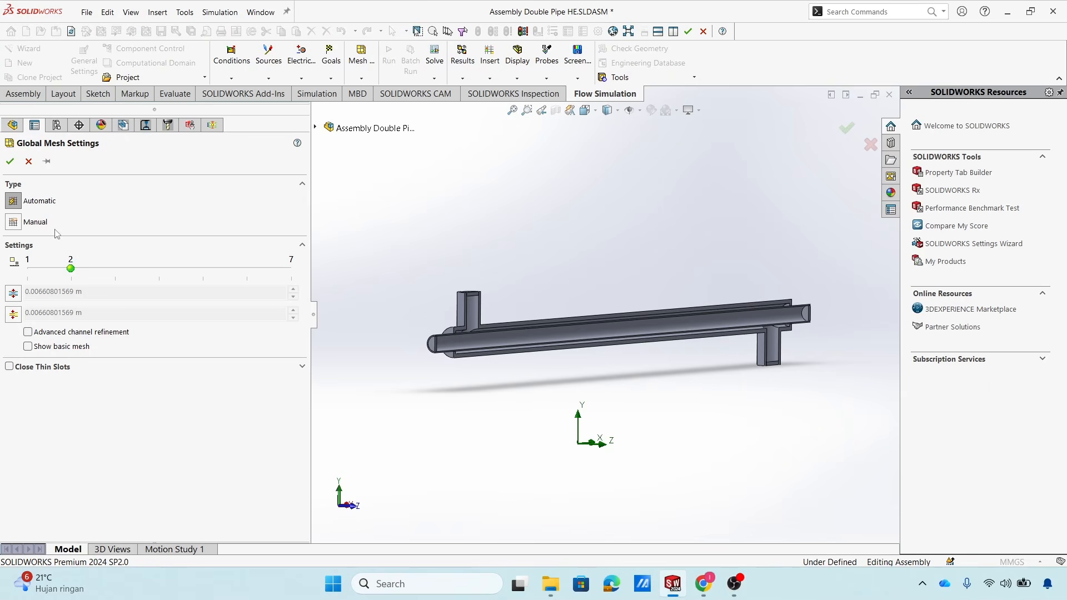
click(10, 162)
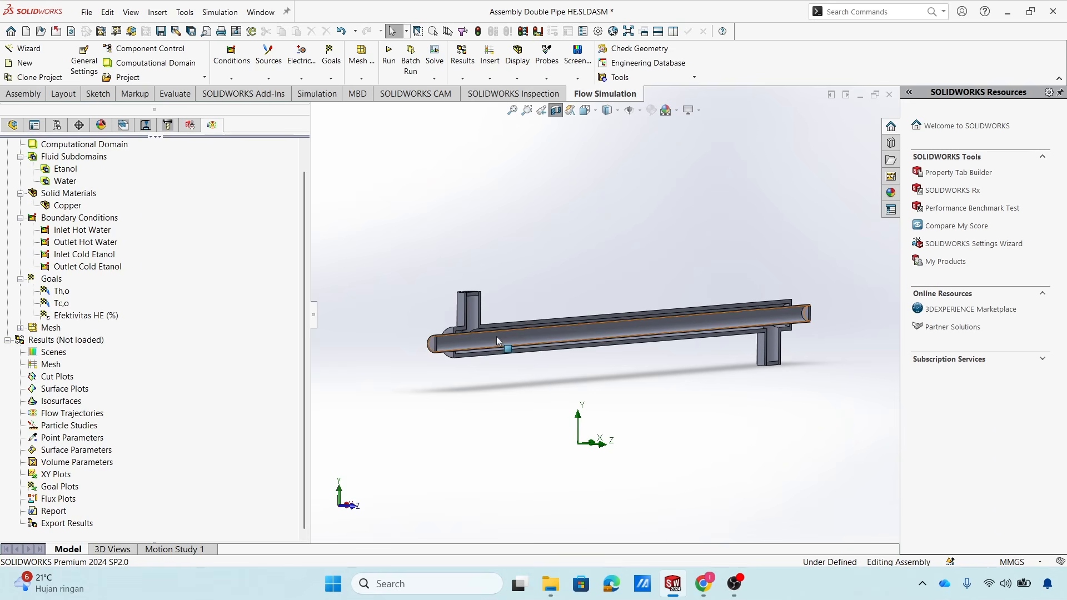
Insert a local mesh and select the inner pipe's inner and outer cylindrical faces as its region.
scroll(495, 336, down, 6)
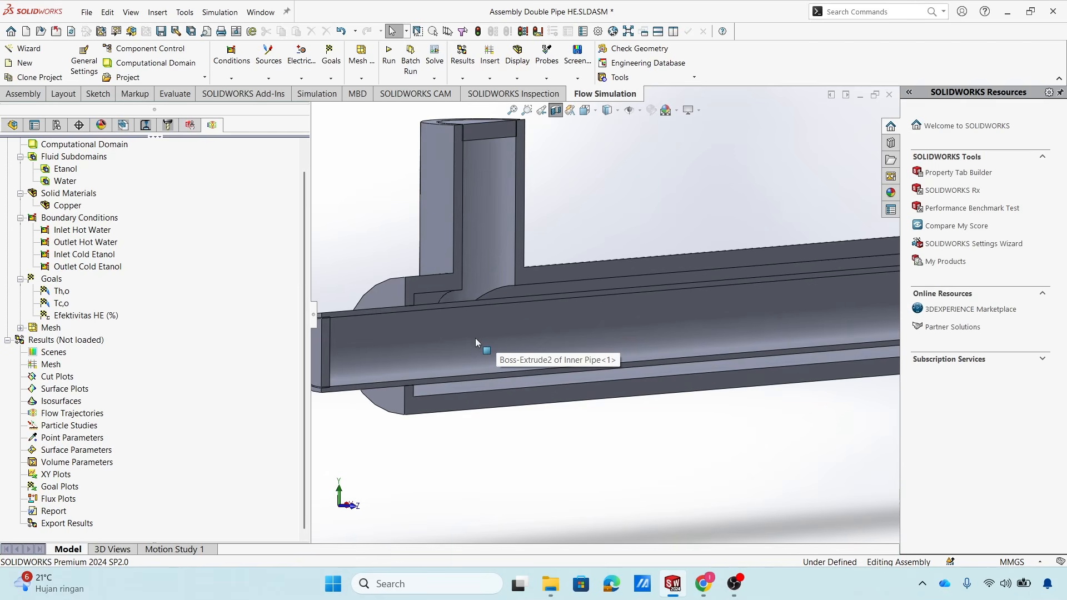
middle_drag(486, 332, 488, 346)
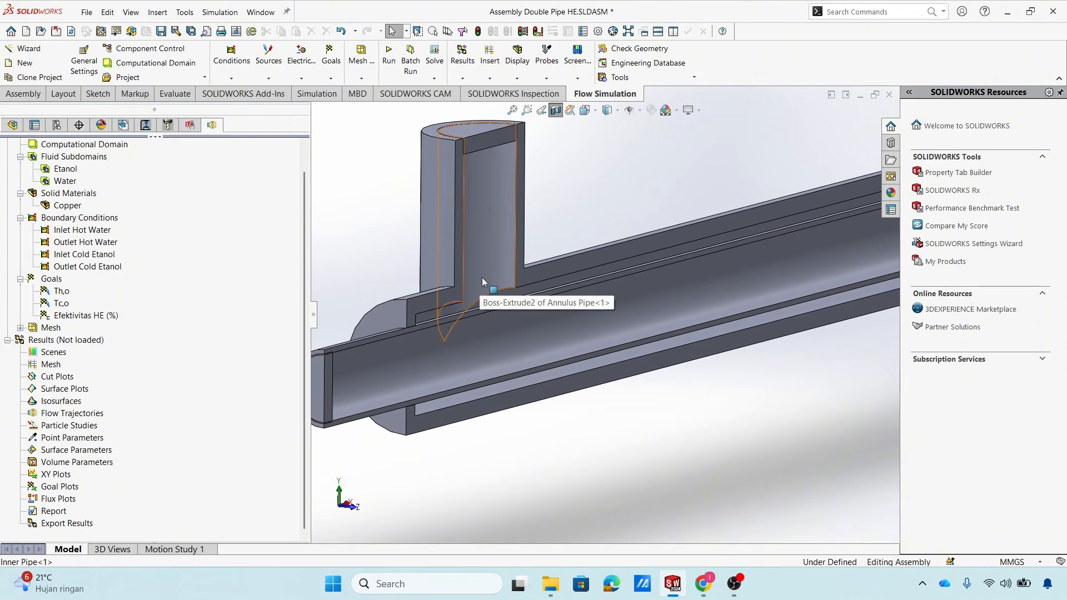
scroll(500, 308, down, 2)
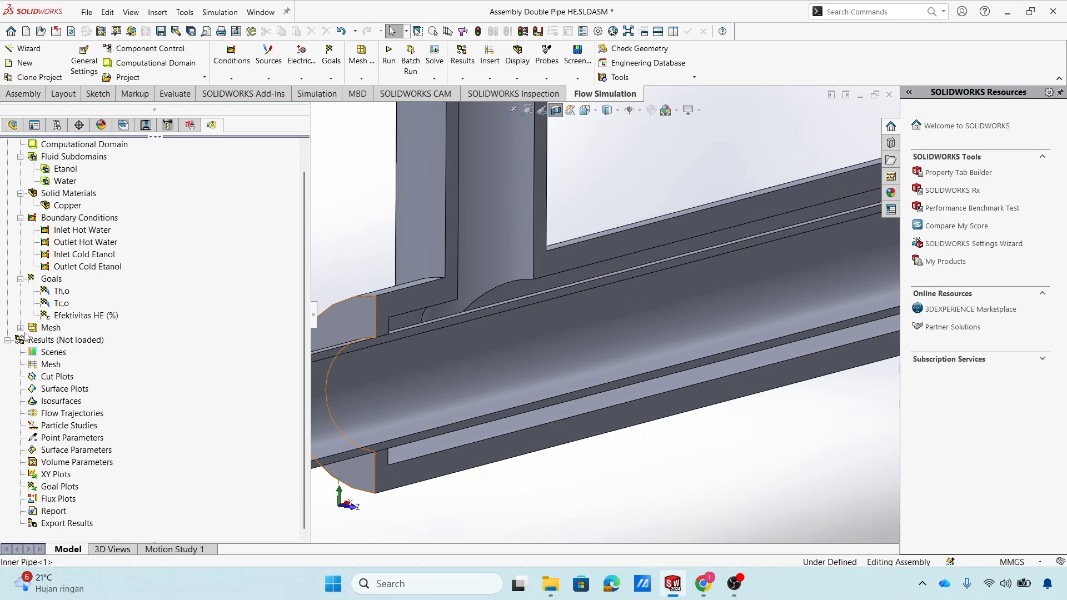
click(20, 328)
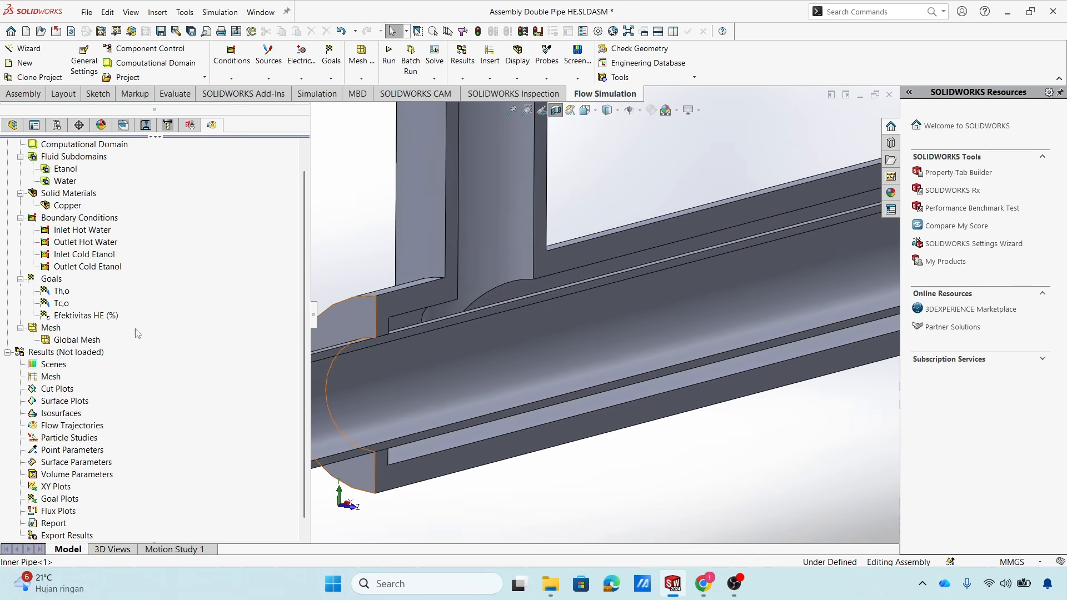
right_click(59, 331)
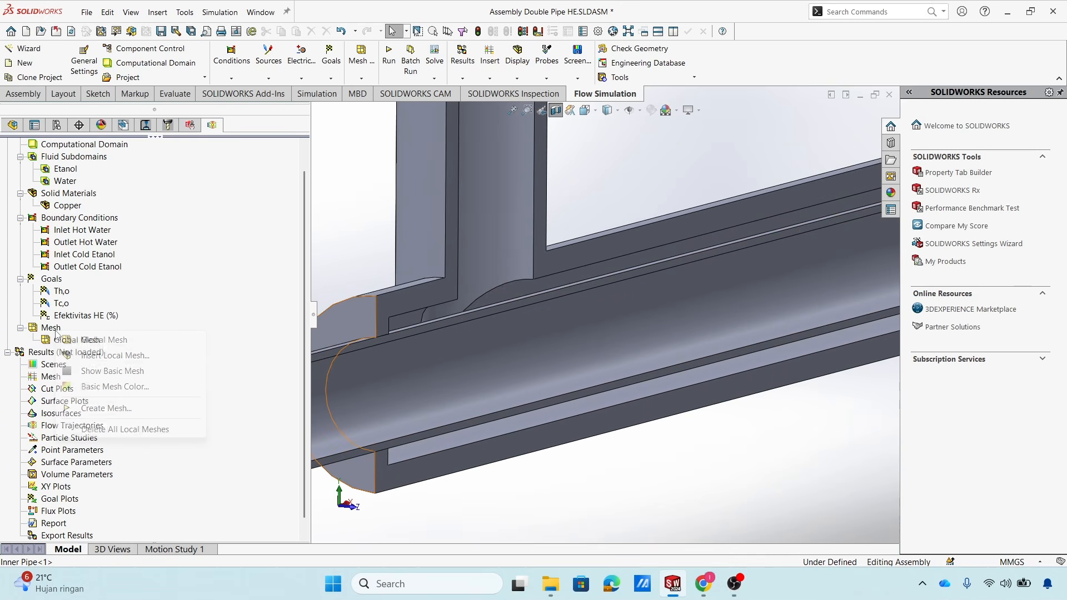
click(114, 355)
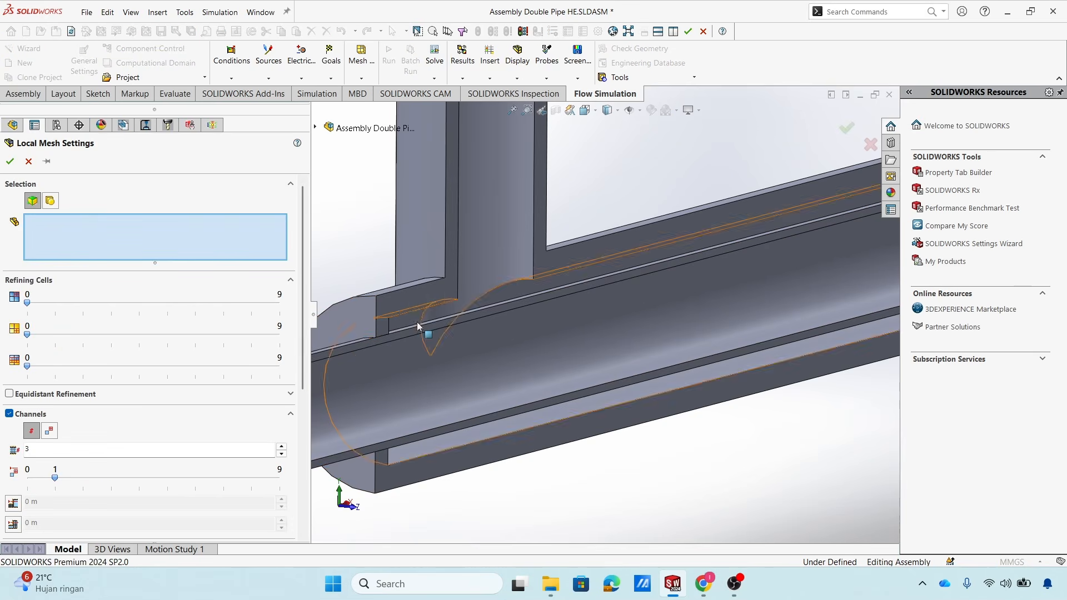
click(574, 319)
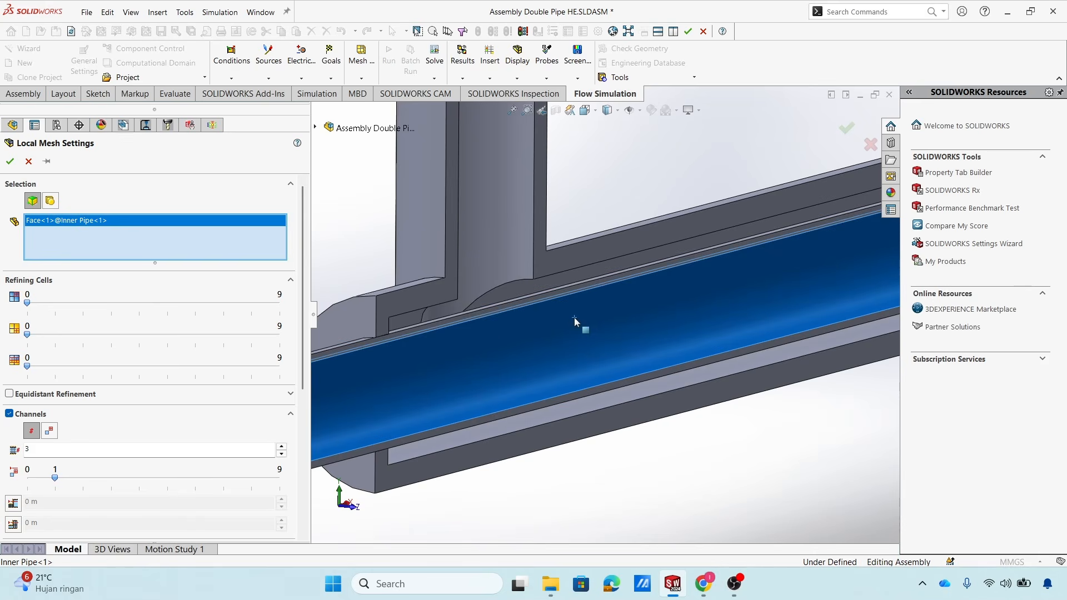
scroll(476, 355, up, 3)
scroll(516, 322, down, 2)
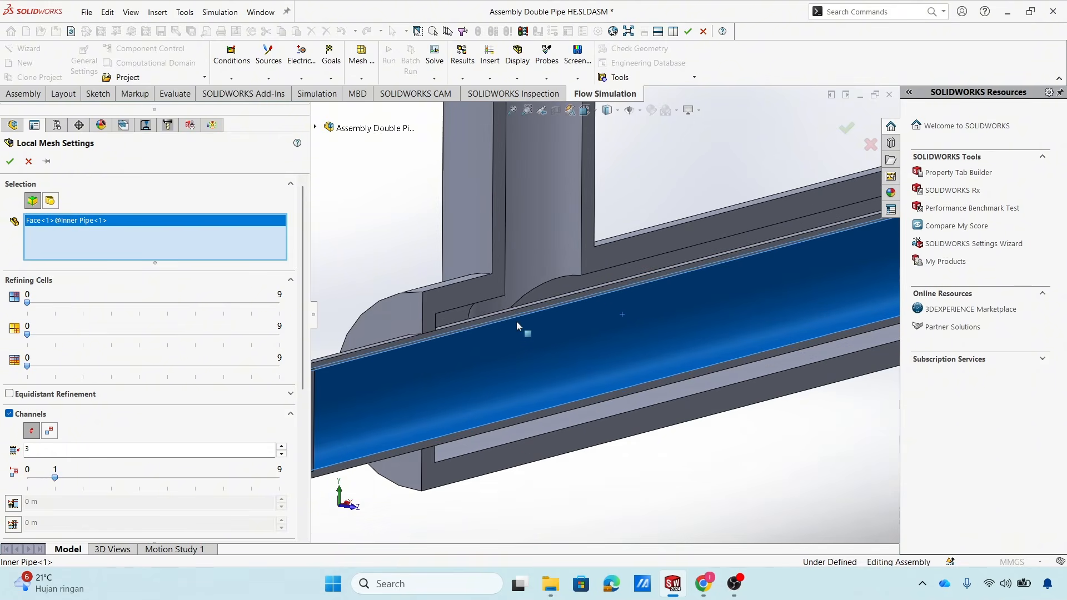
middle_drag(504, 337, 502, 360)
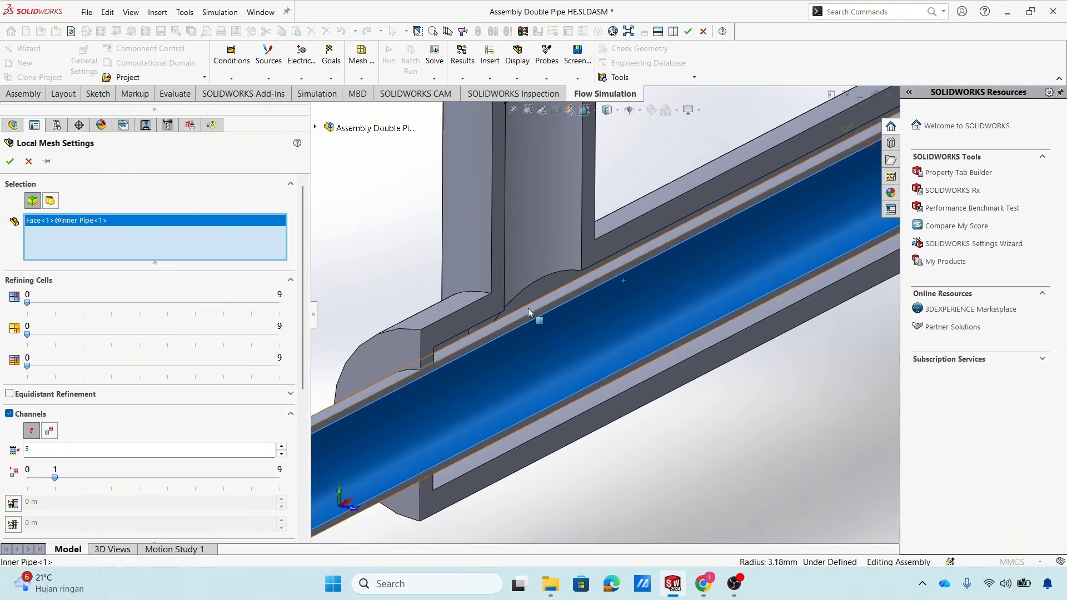
click(528, 308)
scroll(425, 399, up, 3)
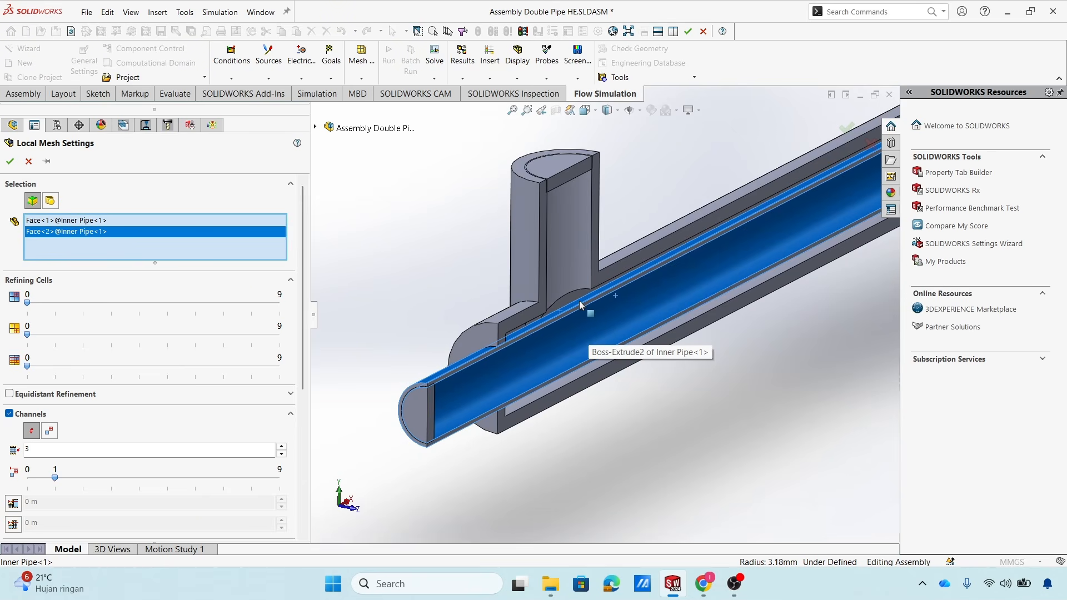
scroll(608, 319, down, 5)
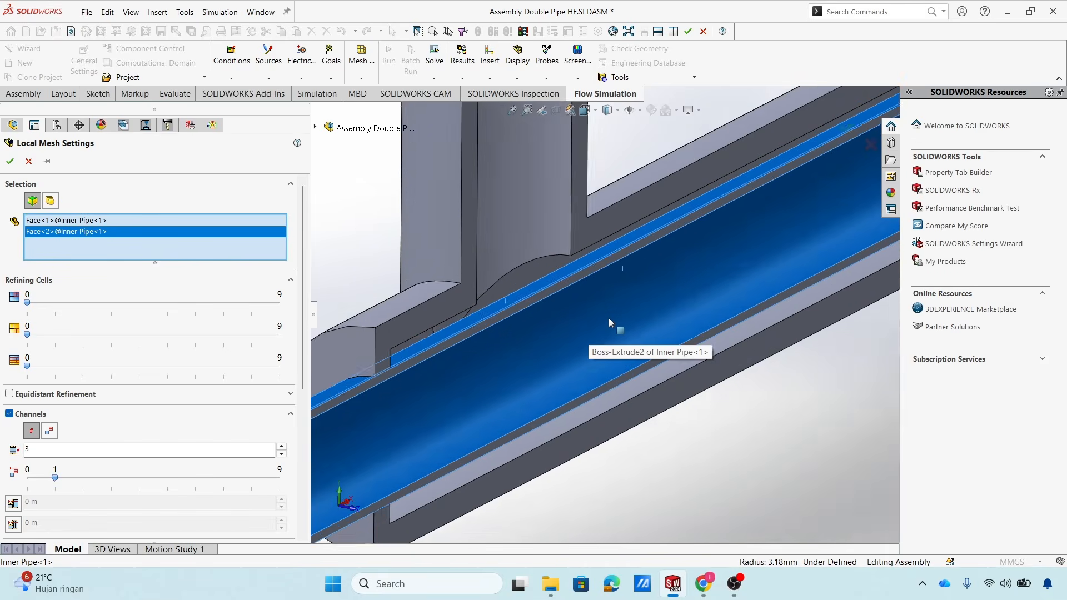
scroll(558, 323, up, 1)
middle_drag(555, 323, 546, 316)
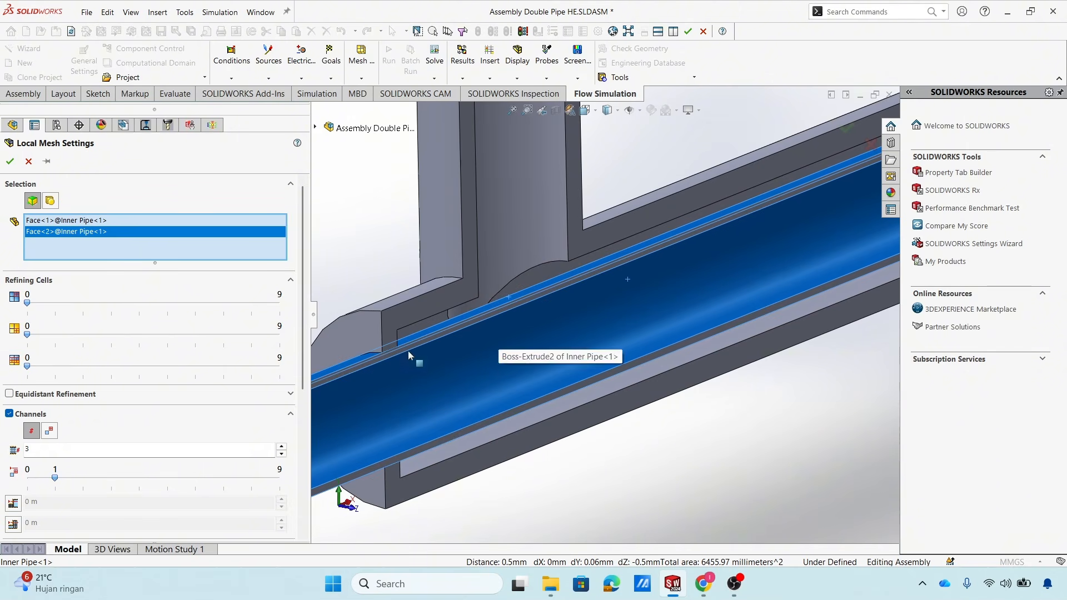
scroll(528, 356, up, 2)
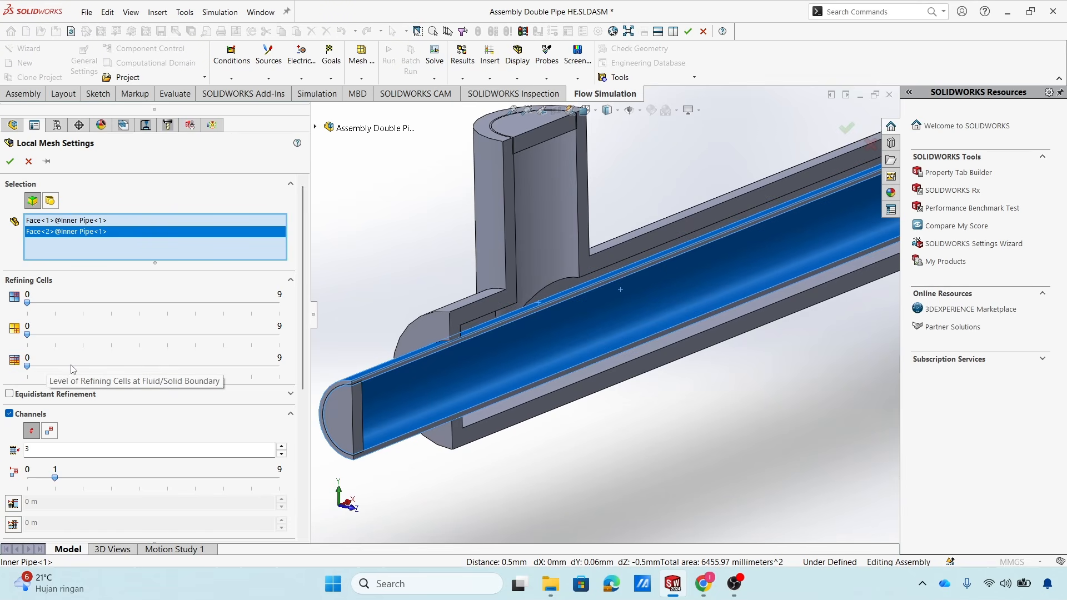
Set the local mesh's refinement level at the fluid/solid boundary to 4 and accept the local mesh.
click(139, 366)
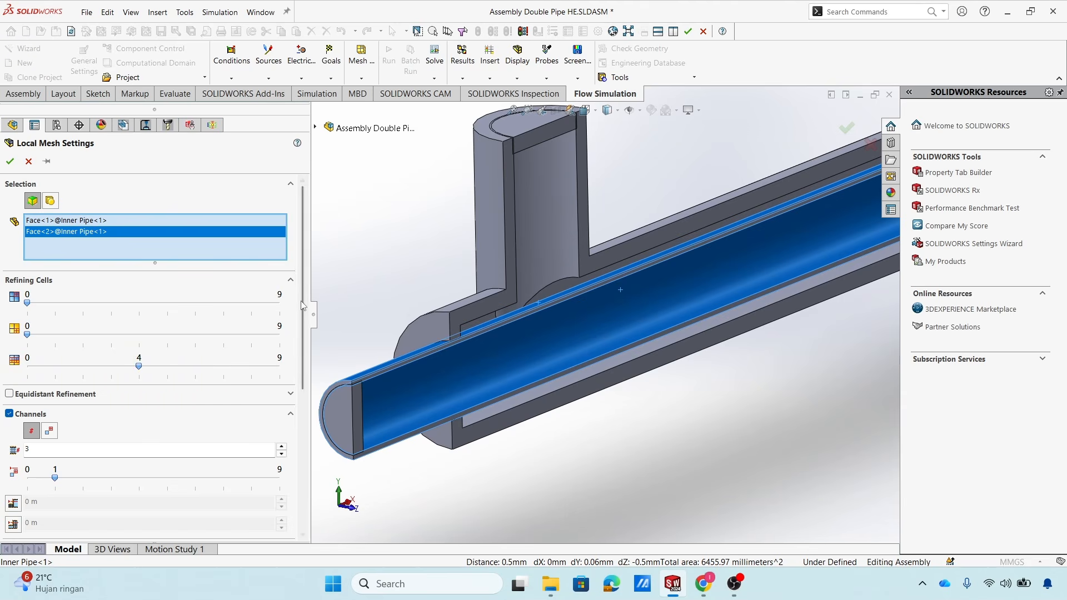
scroll(298, 378, down, 3)
scroll(298, 378, up, 3)
scroll(298, 322, down, 3)
scroll(299, 323, down, 3)
scroll(299, 322, up, 6)
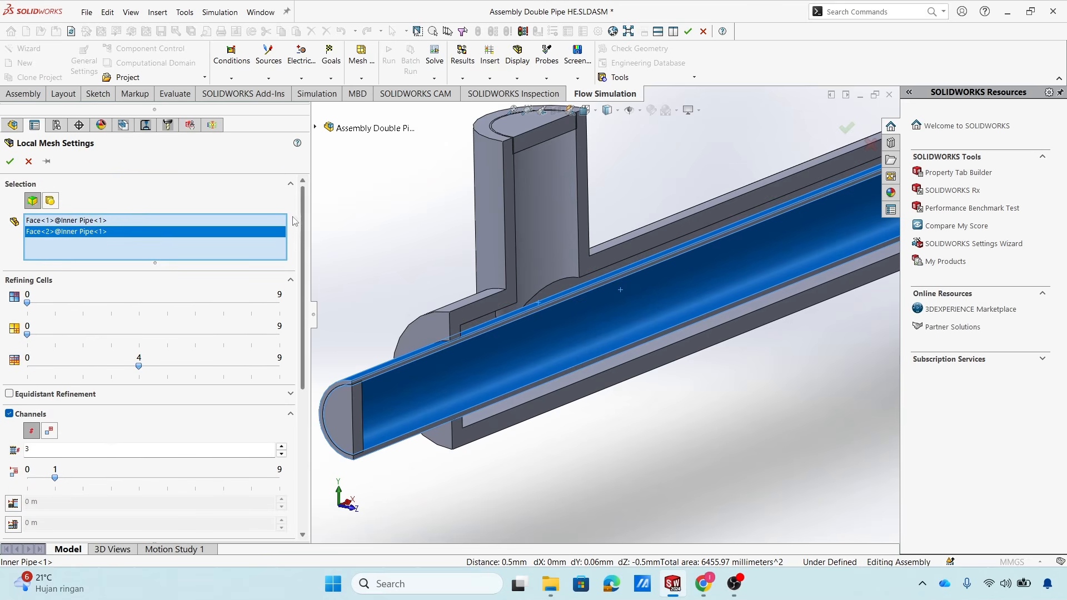
click(10, 162)
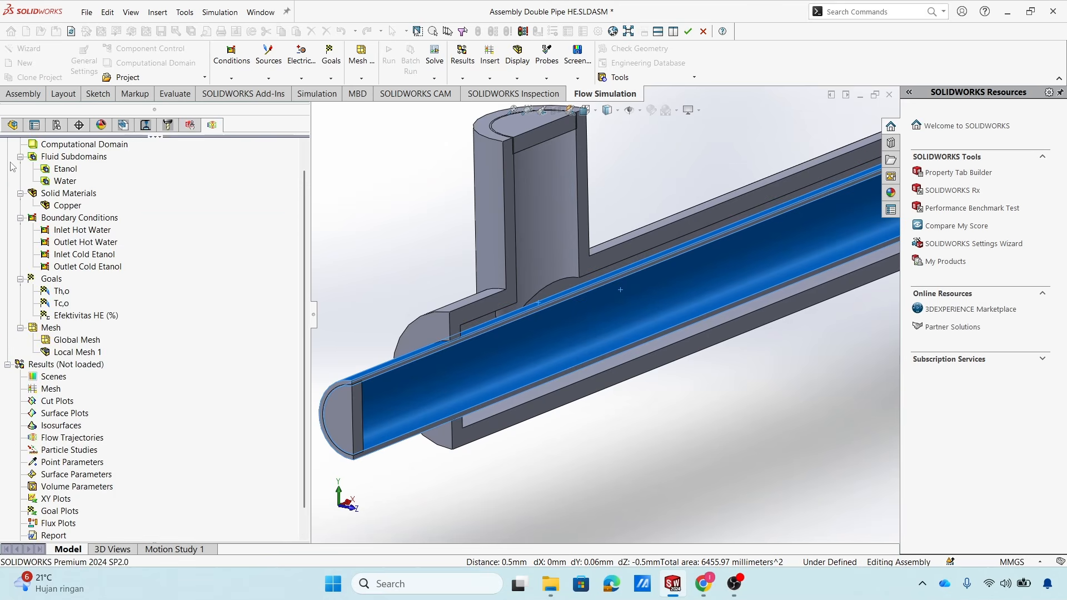
Create the mesh on this computer using all cores, with results loaded on completion.
right_click(50, 329)
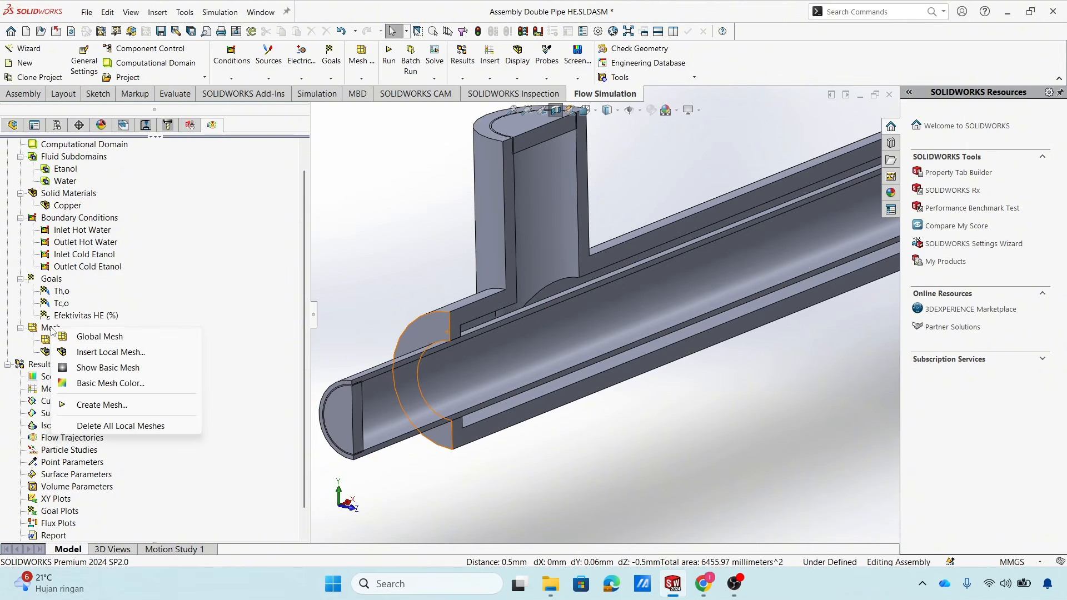
click(114, 405)
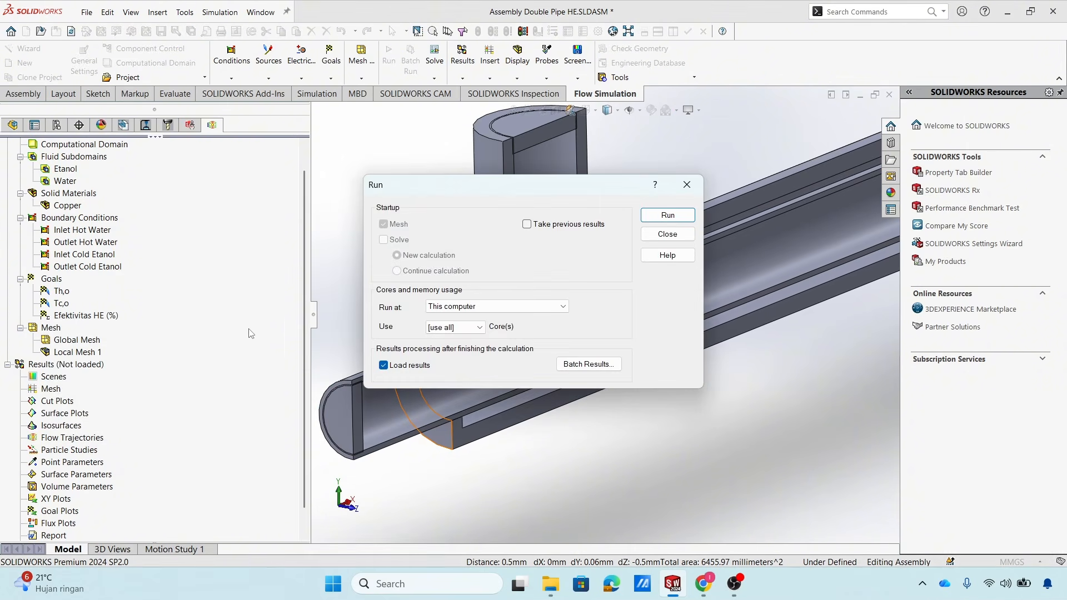
click(654, 221)
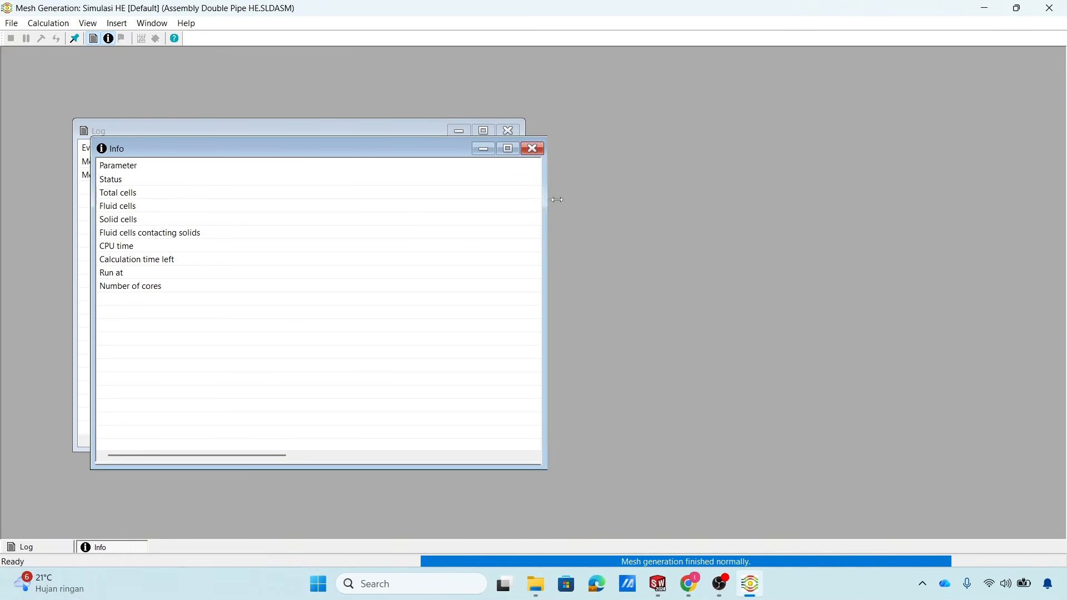
Widen the mesh generation info window and its parameter column to read the cell counts, then close the mesh generation monitor.
drag(543, 204, 692, 205)
drag(626, 165, 245, 194)
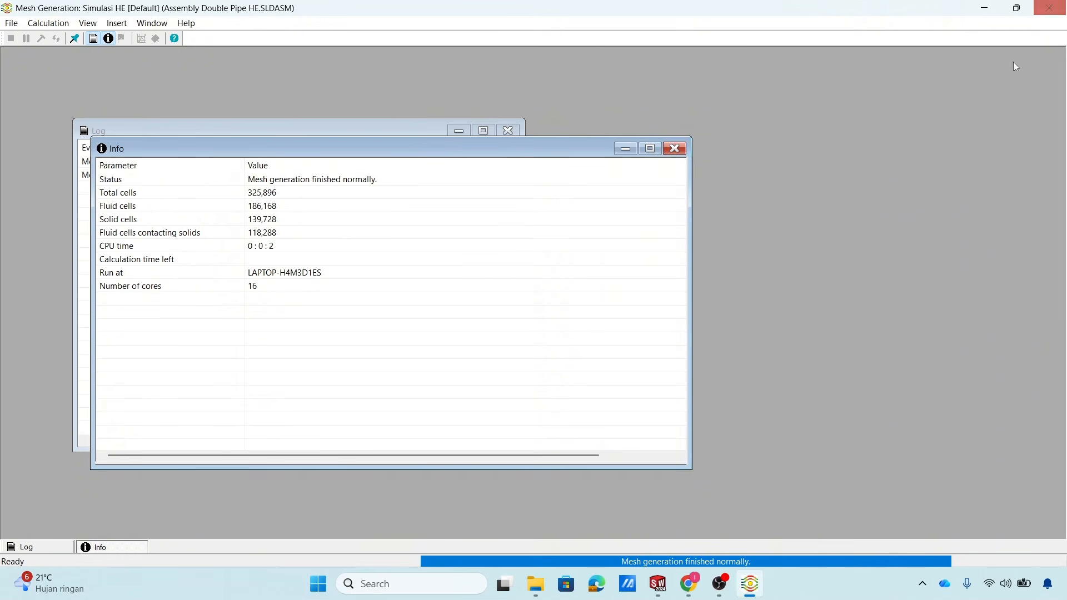
click(1050, 8)
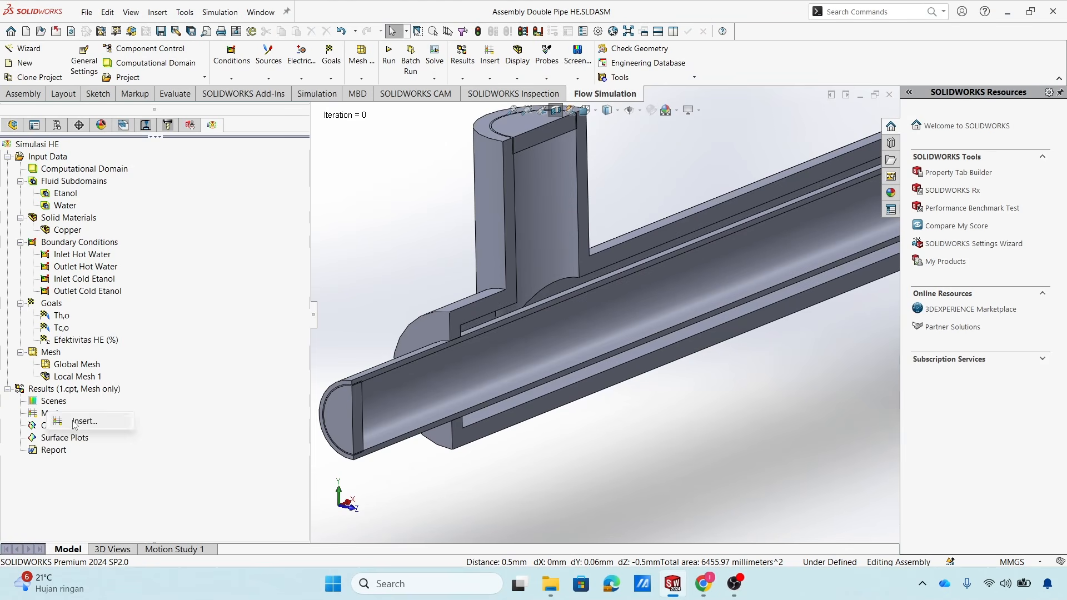
Set up a new mesh plot that uses all faces and is cut with a section at the YZ plane.
double_click(71, 414)
scroll(497, 418, up, 9)
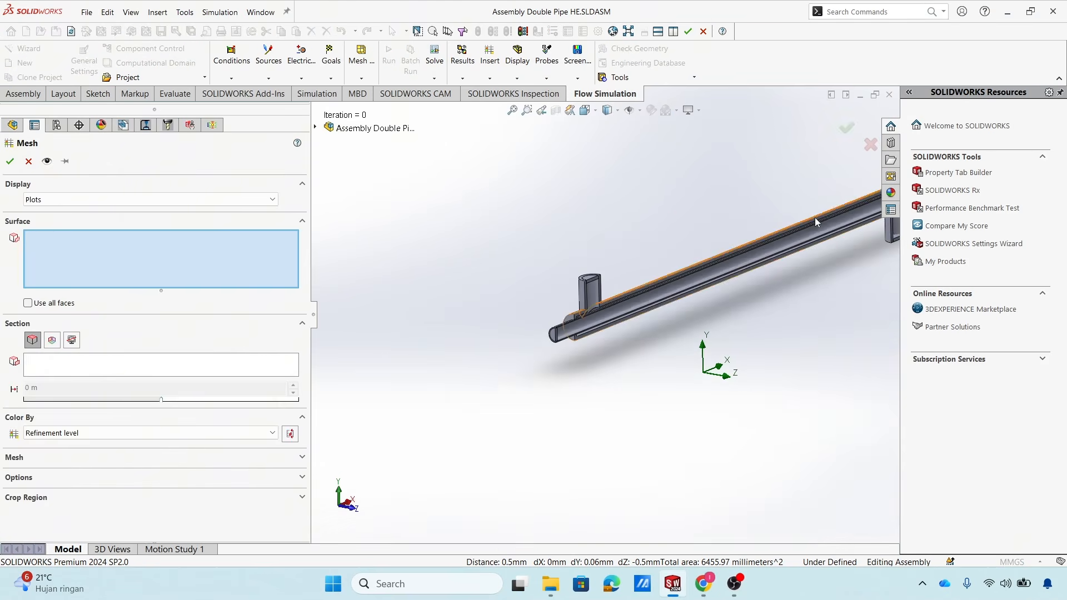
scroll(819, 214, up, 2)
scroll(778, 224, down, 2)
scroll(675, 310, down, 3)
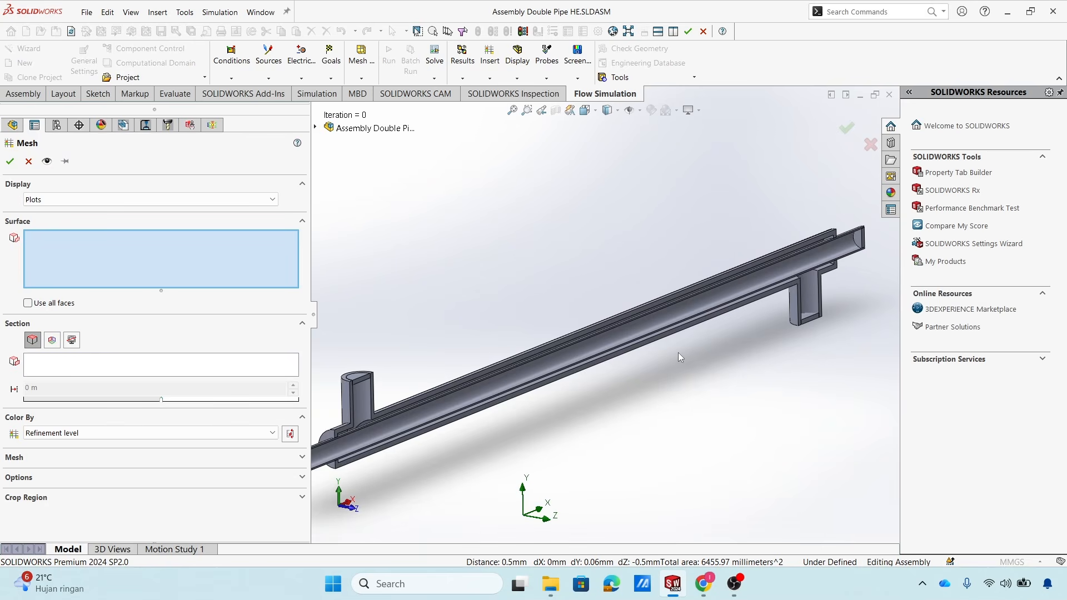
middle_drag(678, 352, 692, 341)
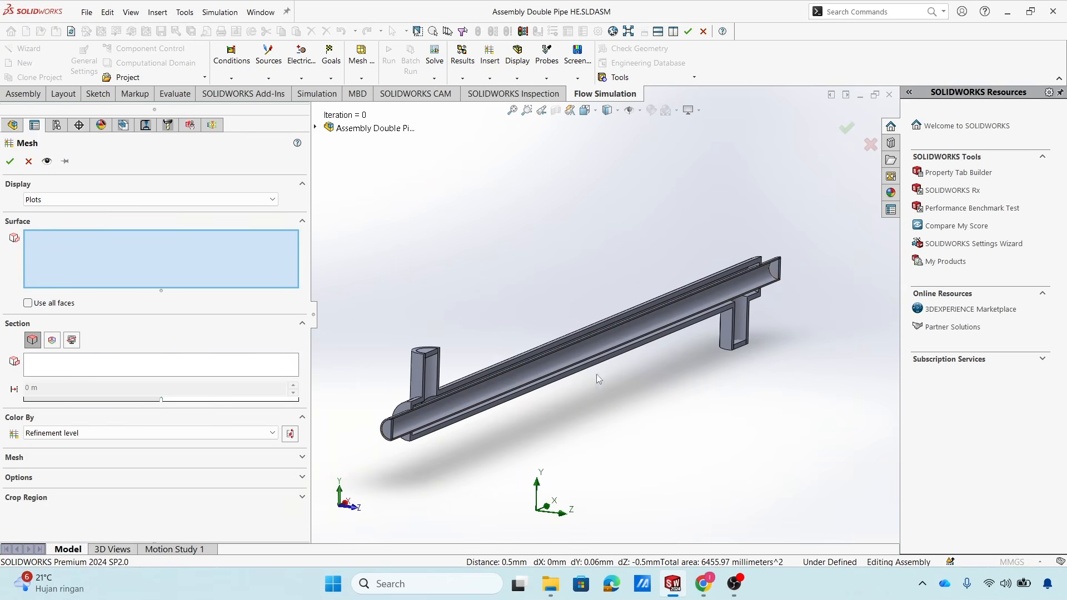
click(27, 303)
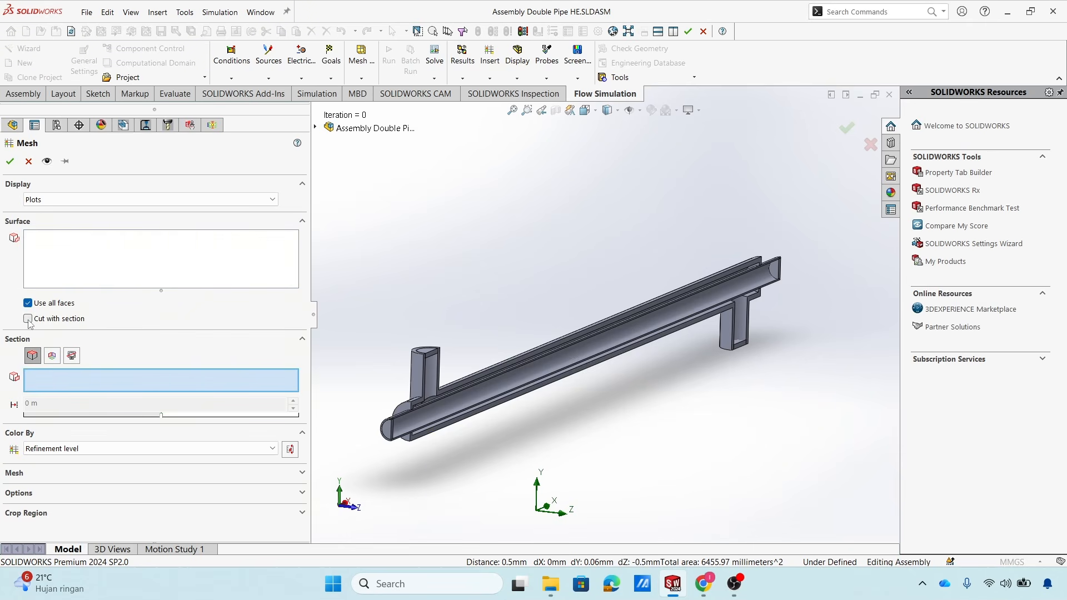
click(28, 319)
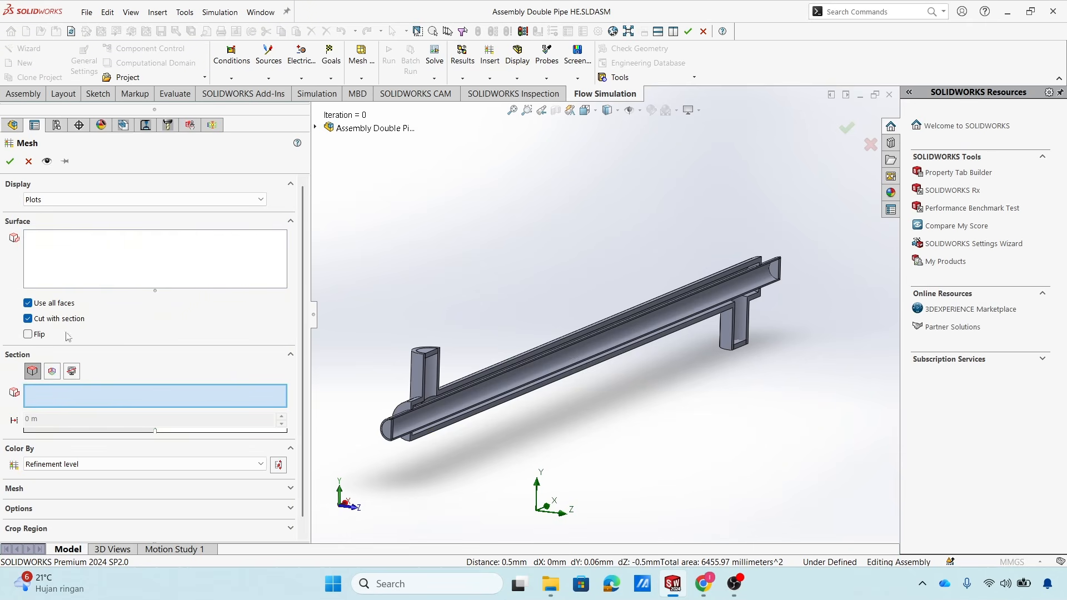
click(52, 372)
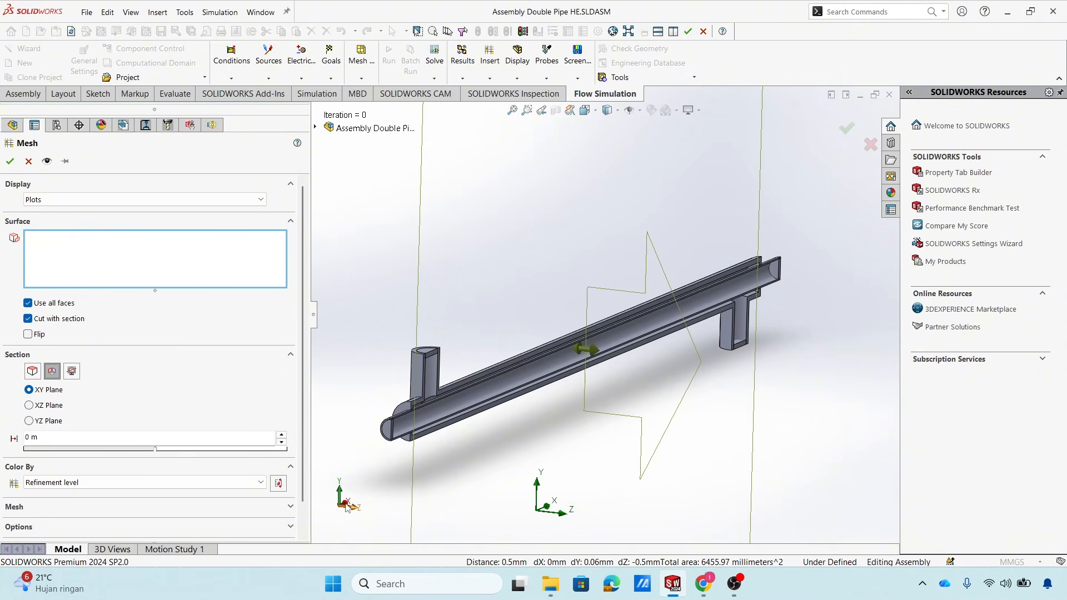
click(29, 421)
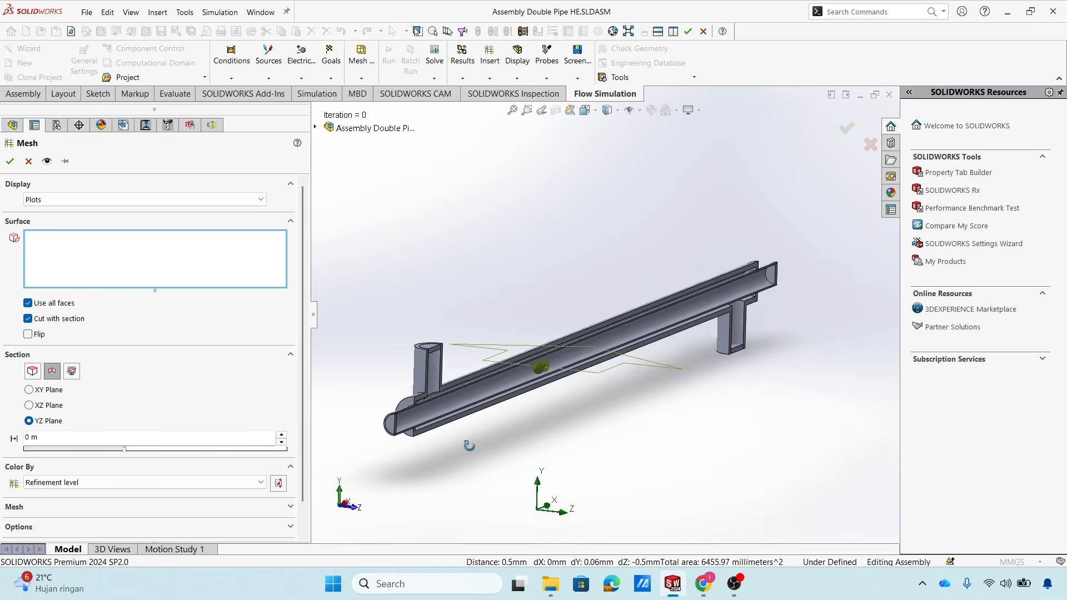
Offset the mesh plot's YZ section plane to about 0.125 m, preview the cut mesh coloured by refinement level, and accept the plot.
middle_drag(540, 417, 468, 412)
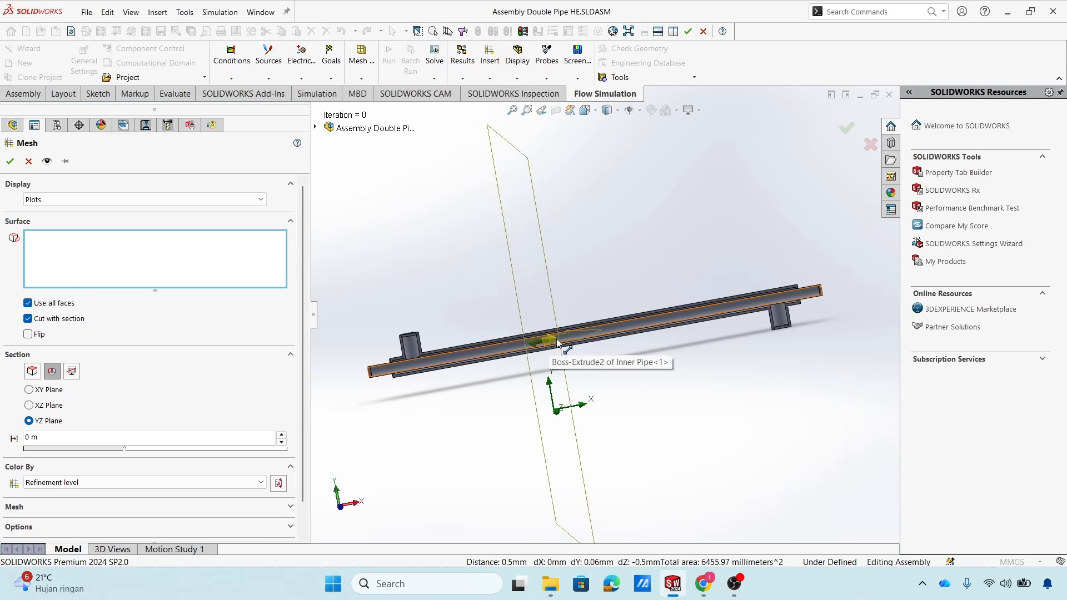
drag(547, 341, 740, 308)
mouse_move(689, 389)
middle_down()
mouse_move(706, 366)
mouse_move(670, 382)
mouse_move(693, 389)
middle_up()
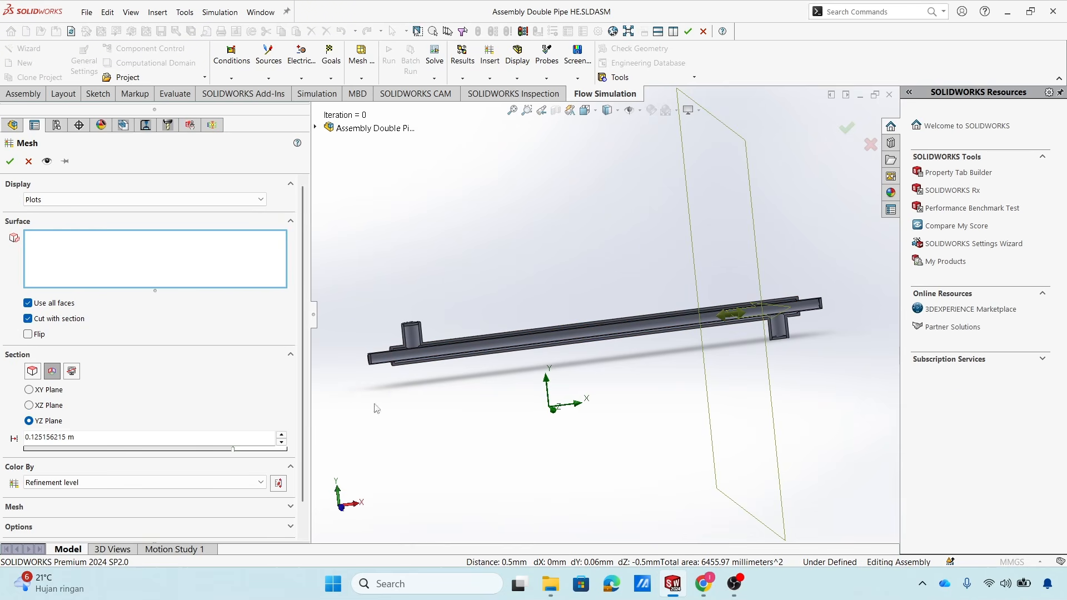
click(47, 161)
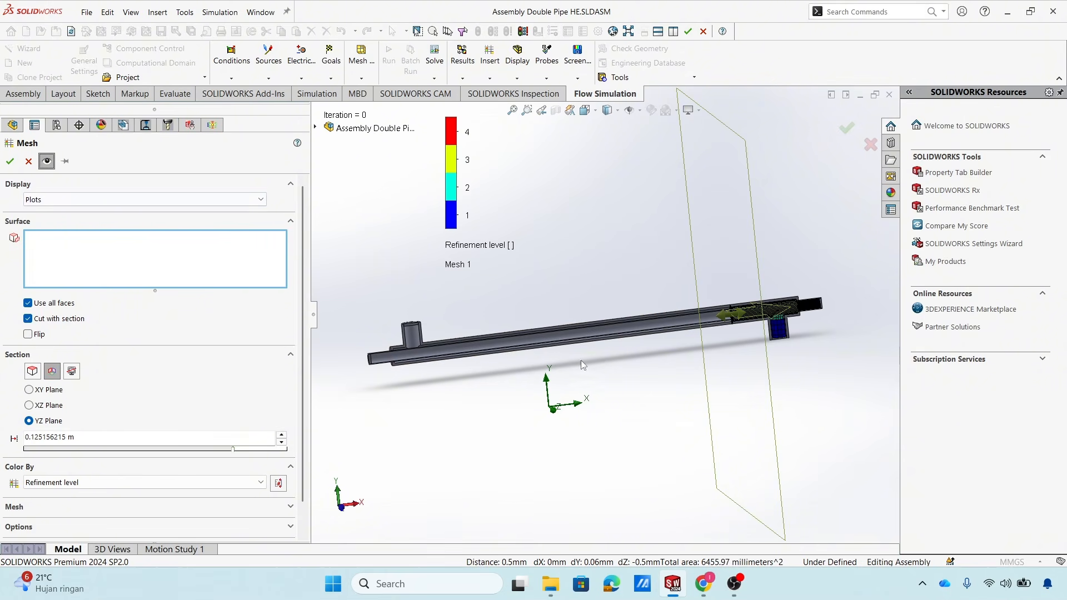
scroll(706, 376, up, 2)
scroll(694, 373, down, 2)
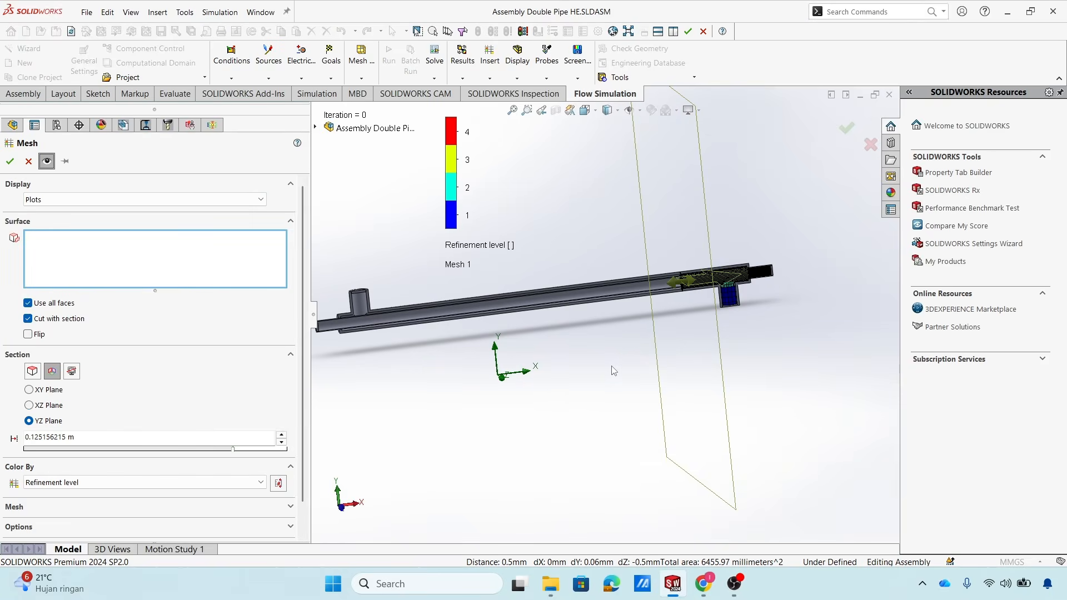
middle_drag(614, 371, 658, 373)
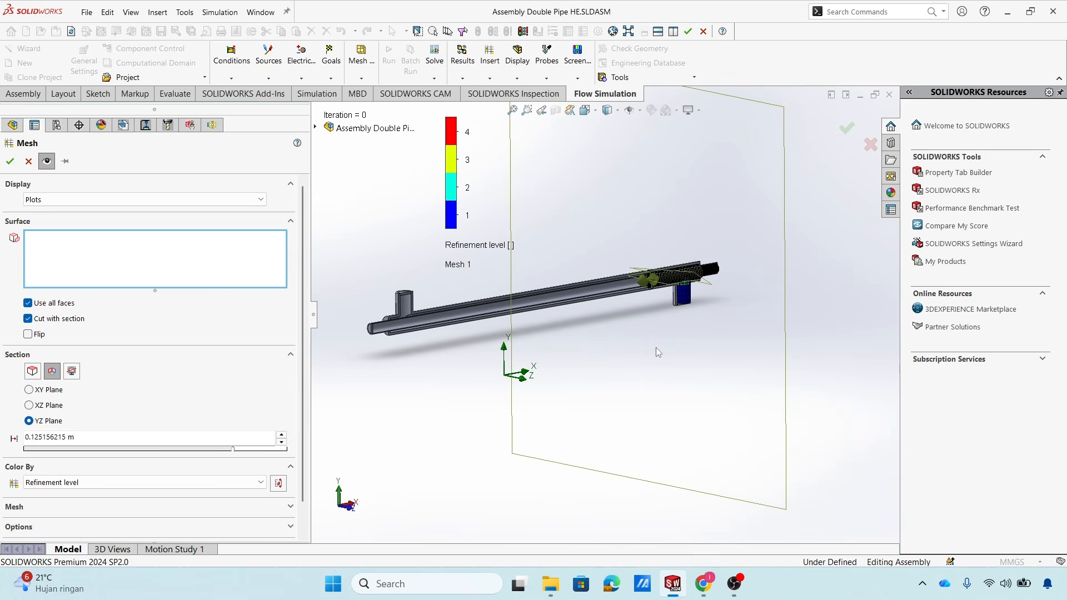
scroll(657, 353, down, 6)
mouse_move(660, 360)
middle_down()
mouse_move(692, 362)
mouse_move(671, 357)
middle_up()
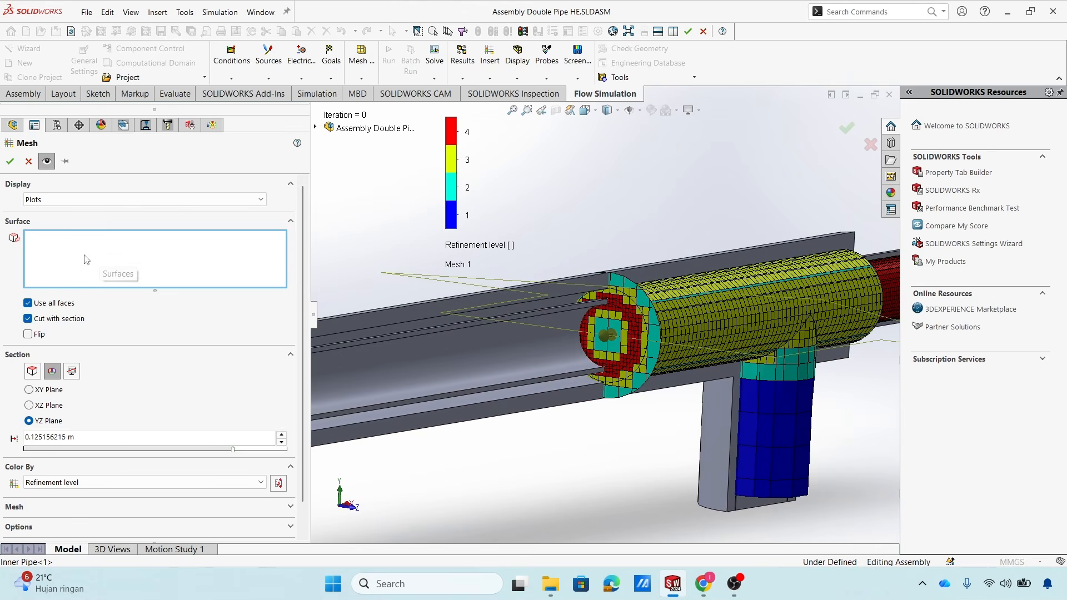
click(10, 161)
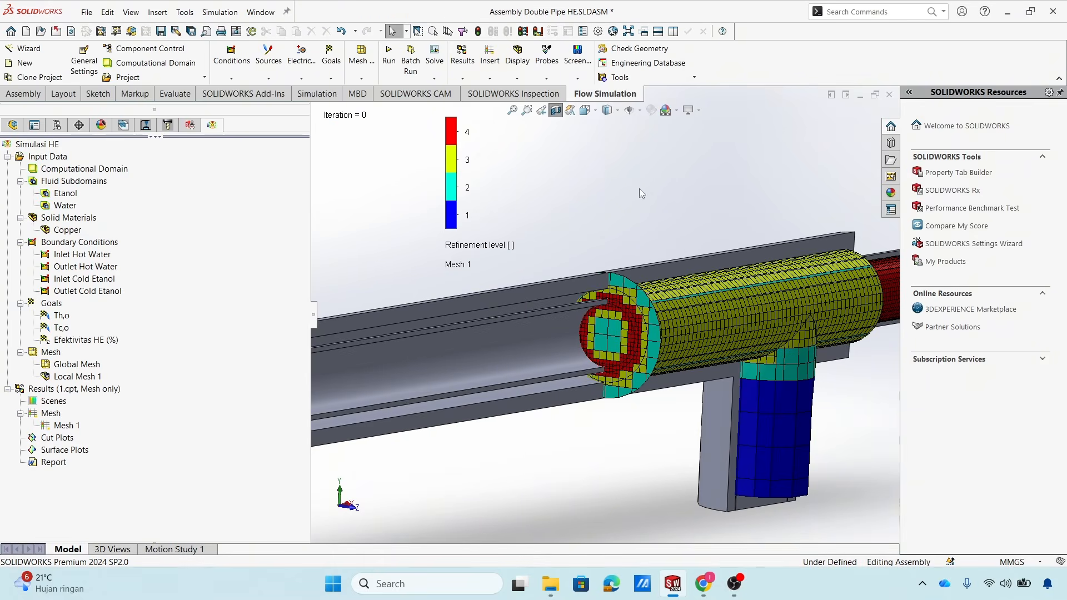
Display the heat exchanger assembly as a wireframe around the mesh plot.
click(618, 112)
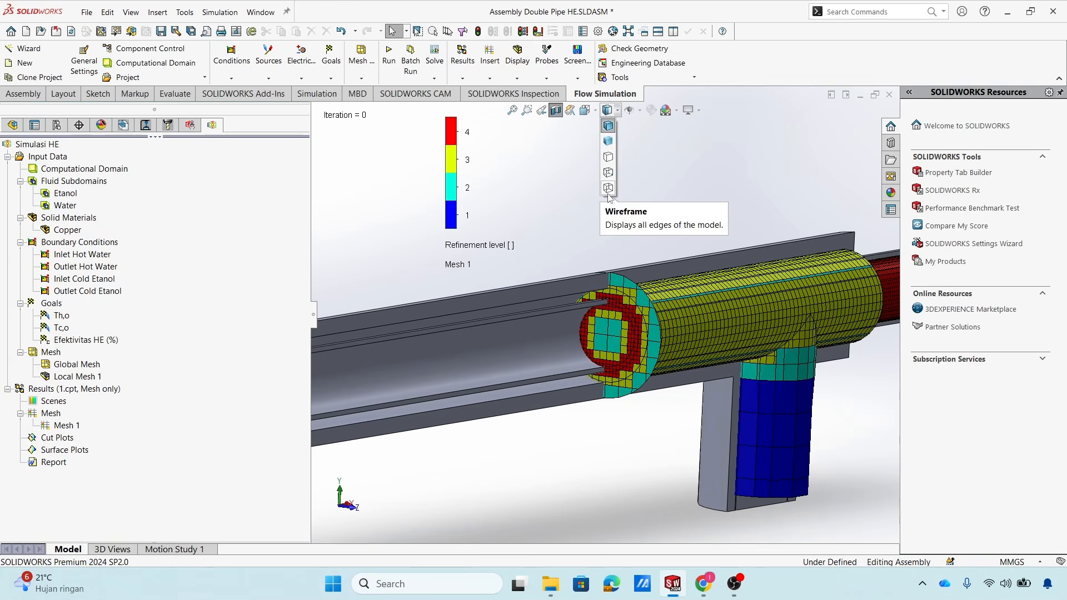
click(609, 191)
middle_drag(589, 408, 615, 412)
scroll(616, 412, up, 6)
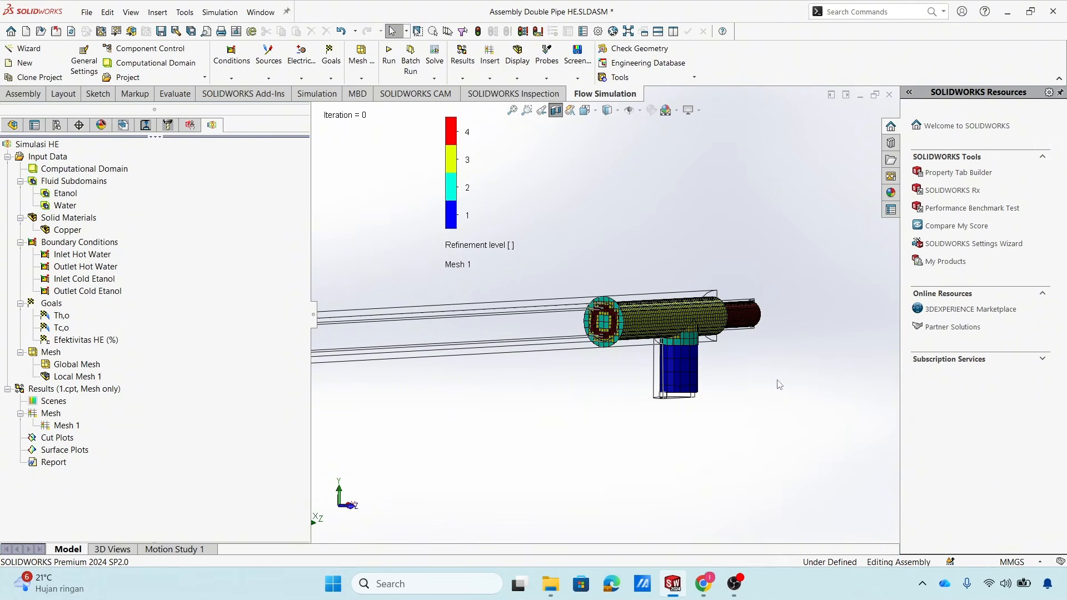
Examine the mesh cross-section and its refinement levels around the inner pipe wall and annulus.
middle_drag(779, 385, 699, 255)
scroll(705, 270, down, 7)
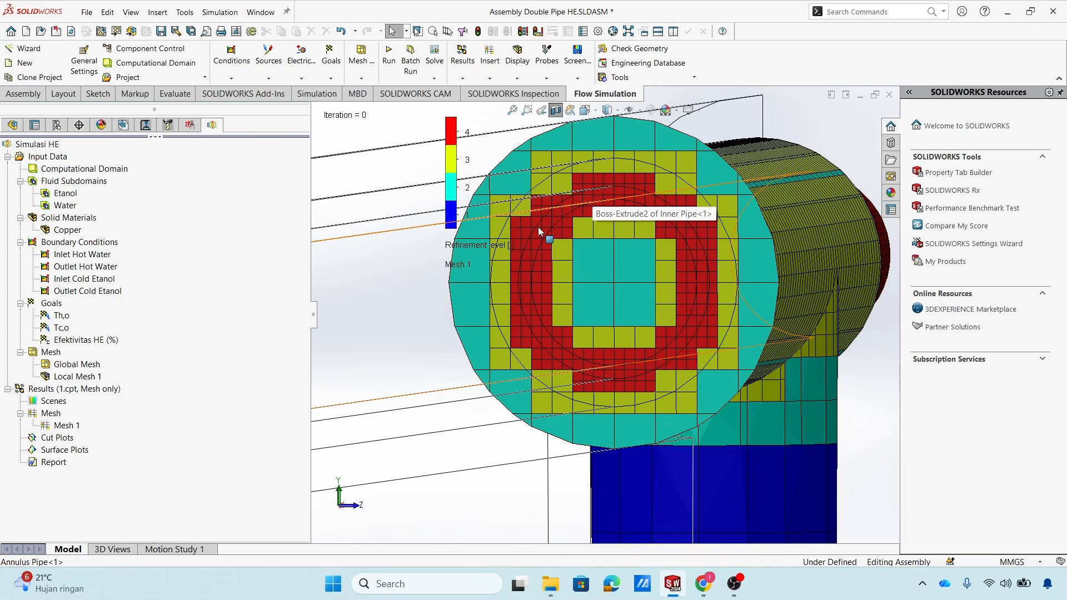
scroll(539, 257, down, 5)
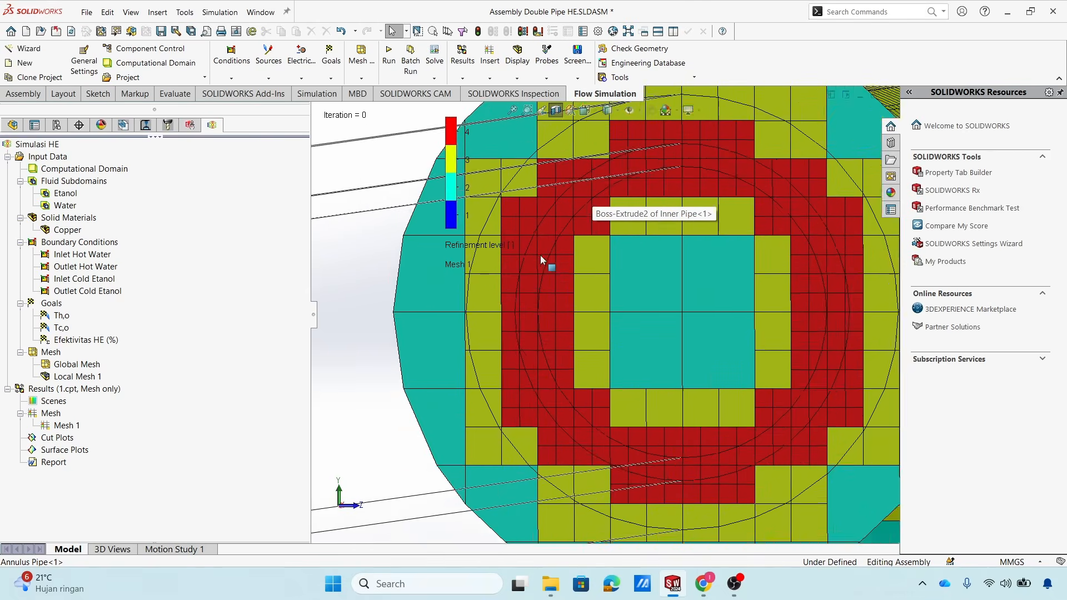
scroll(541, 255, up, 3)
scroll(572, 253, up, 5)
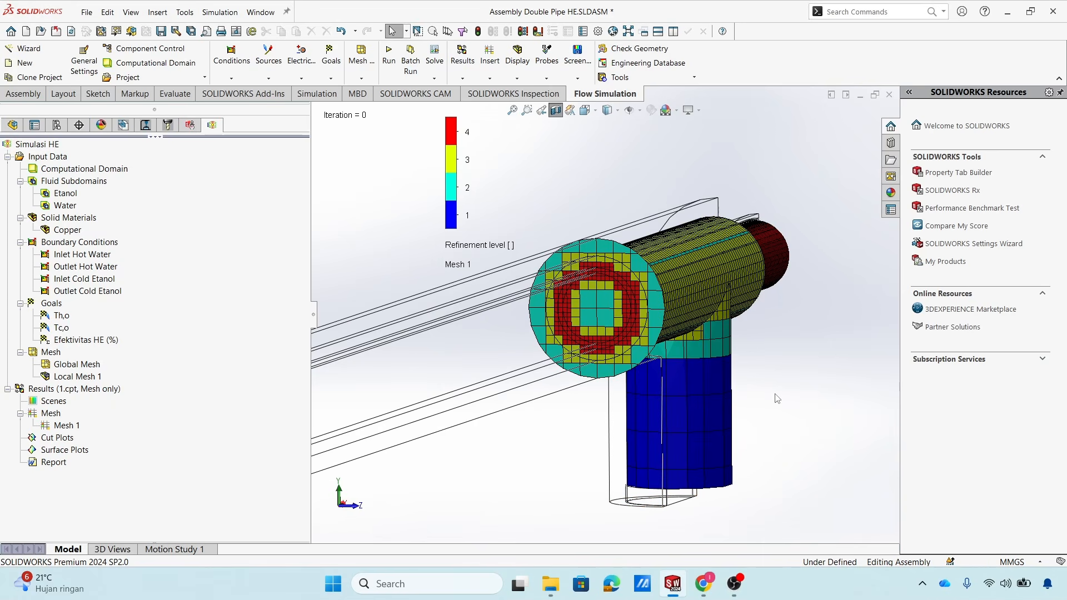
scroll(603, 313, up, 3)
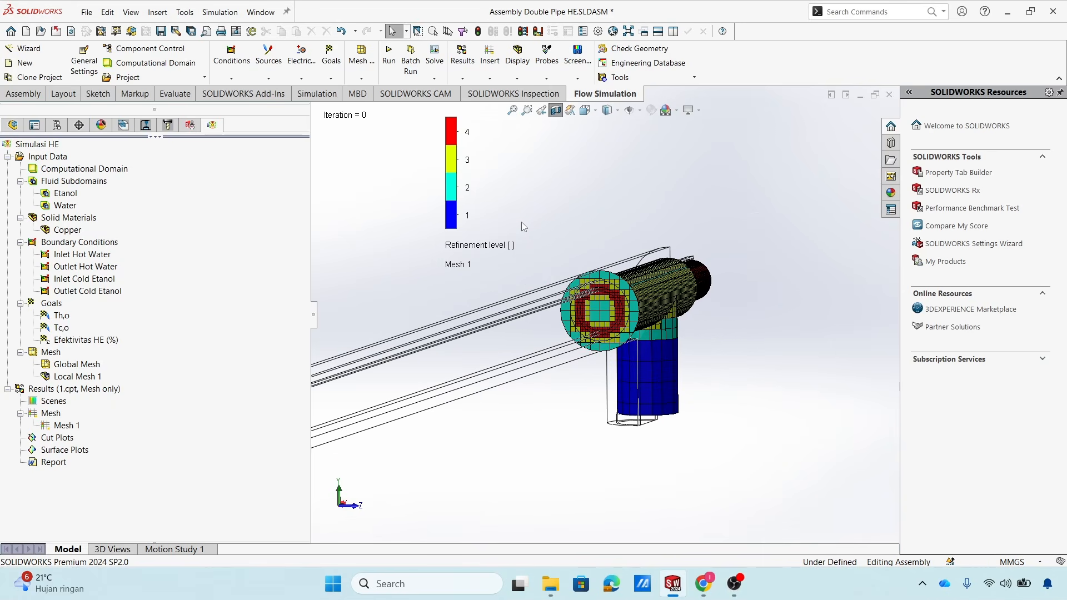
scroll(587, 306, down, 3)
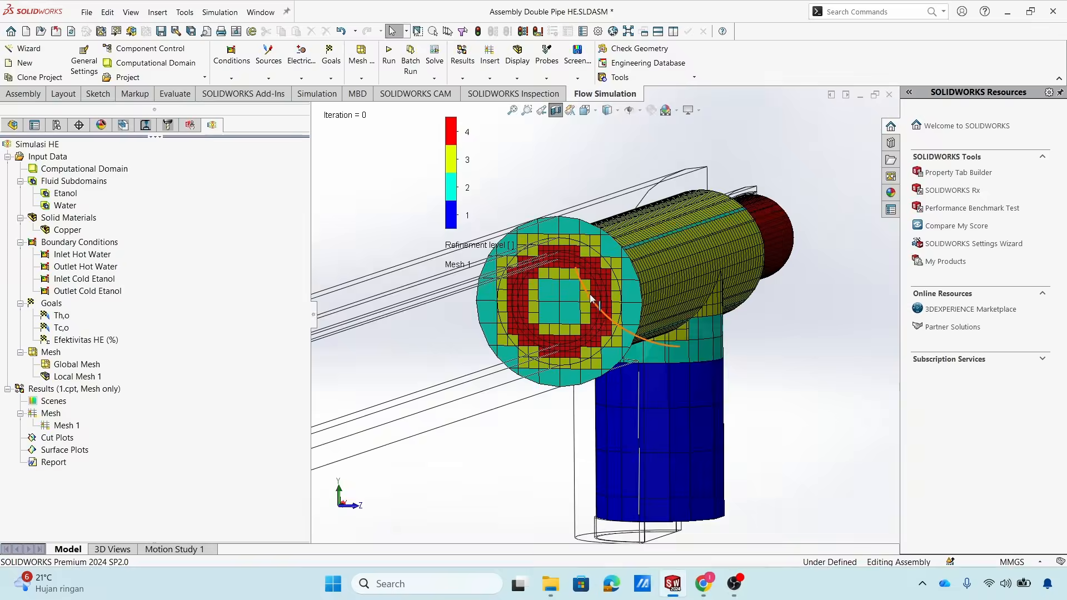
scroll(589, 303, up, 5)
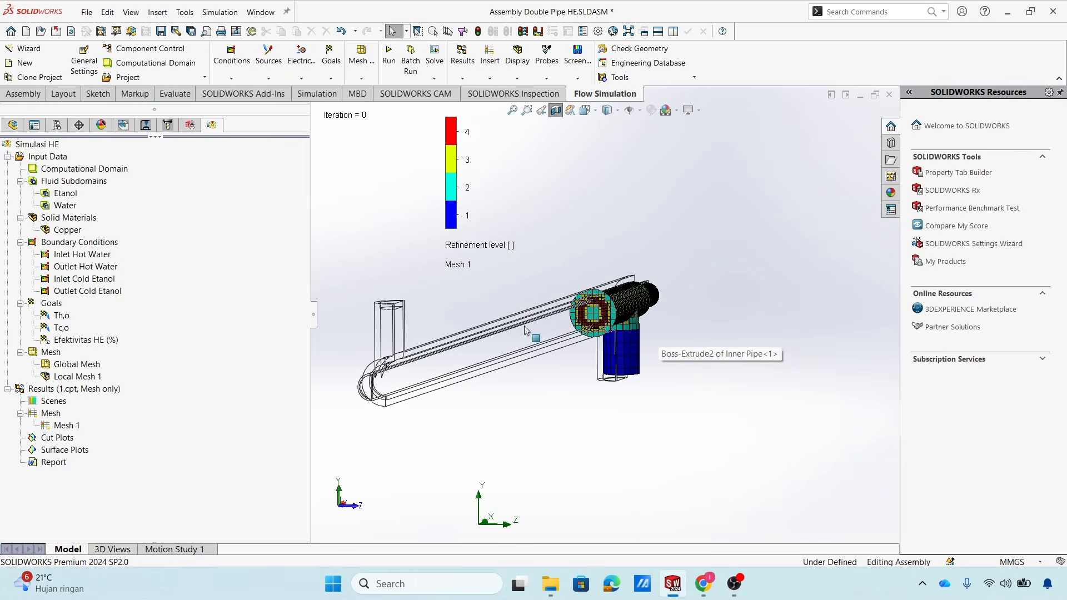
scroll(526, 331, down, 3)
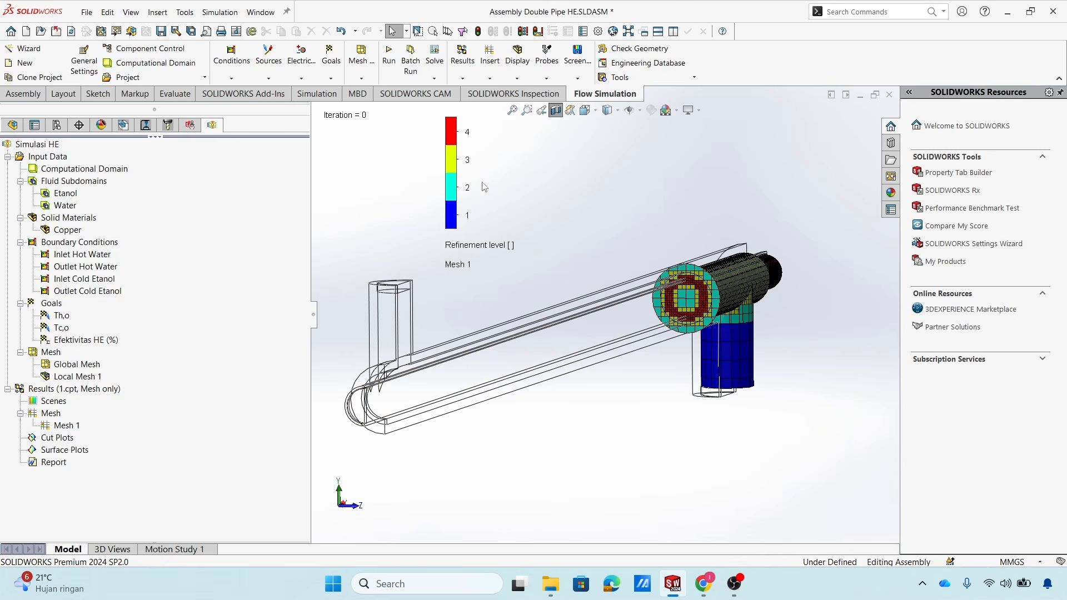
Run the flow simulation as a new calculation without remeshing, on this computer with all cores and results loading enabled.
click(390, 54)
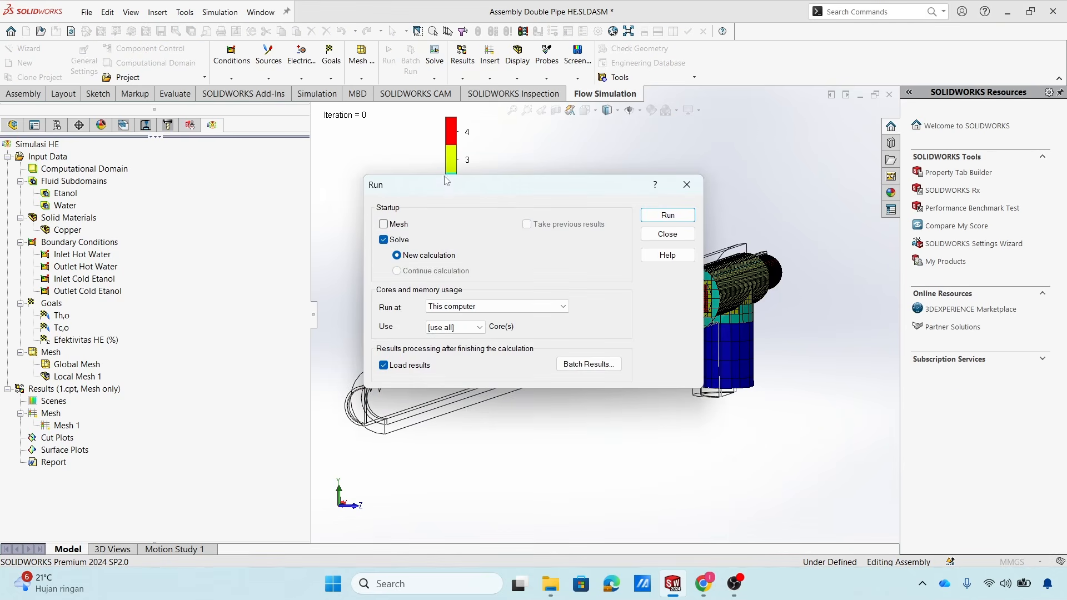
drag(462, 198, 627, 165)
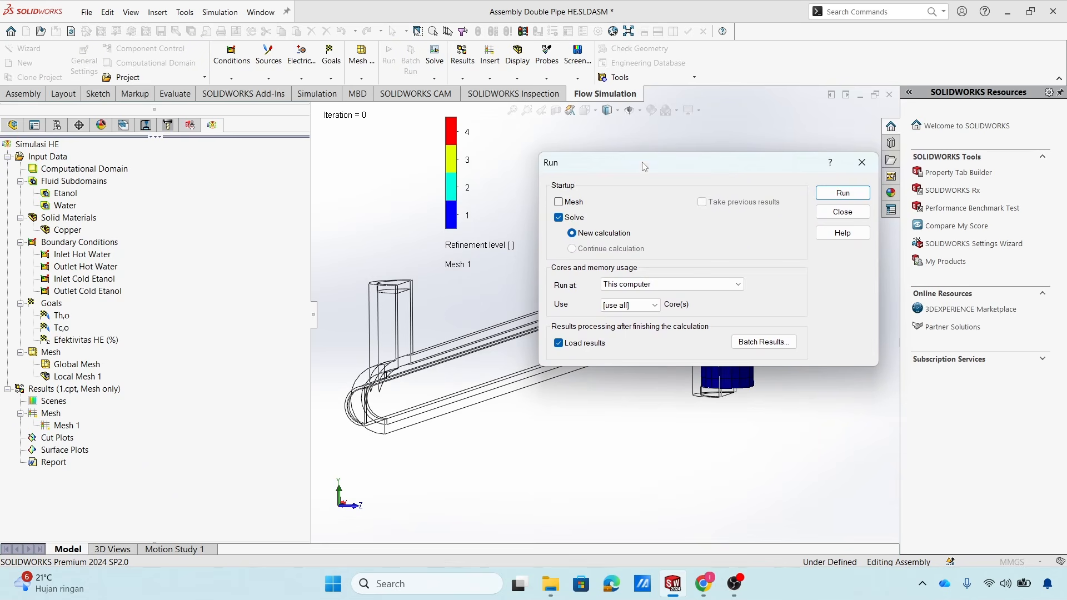
drag(644, 167, 446, 205)
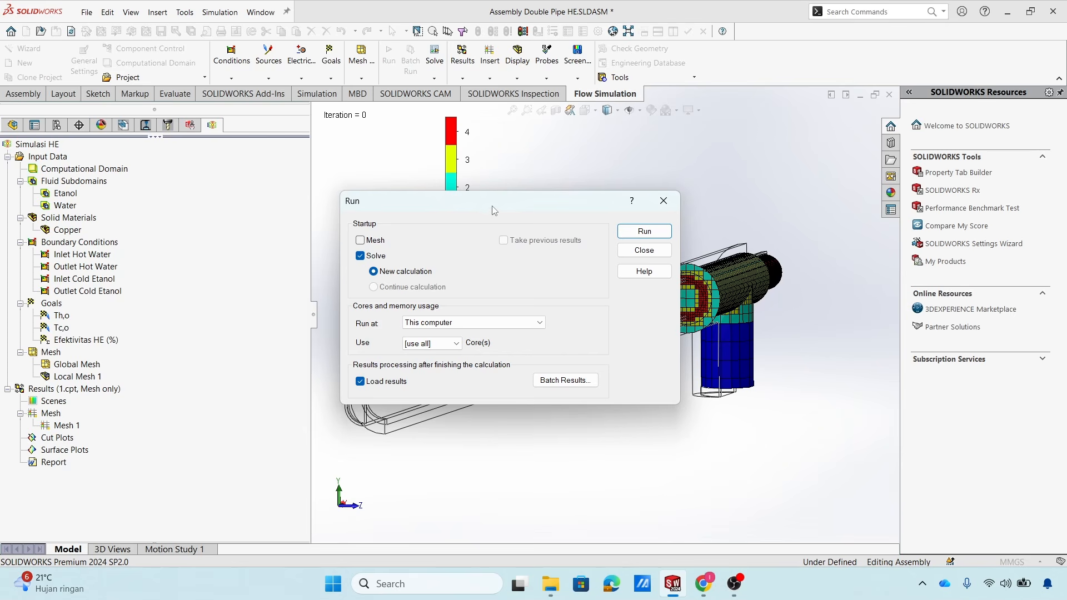
drag(493, 207, 329, 233)
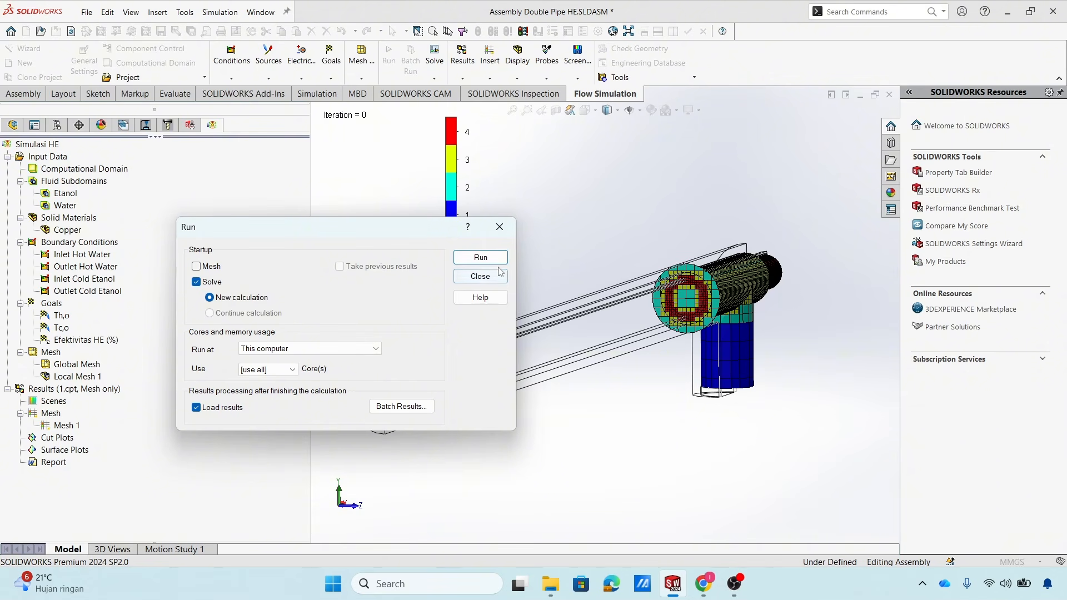
click(480, 257)
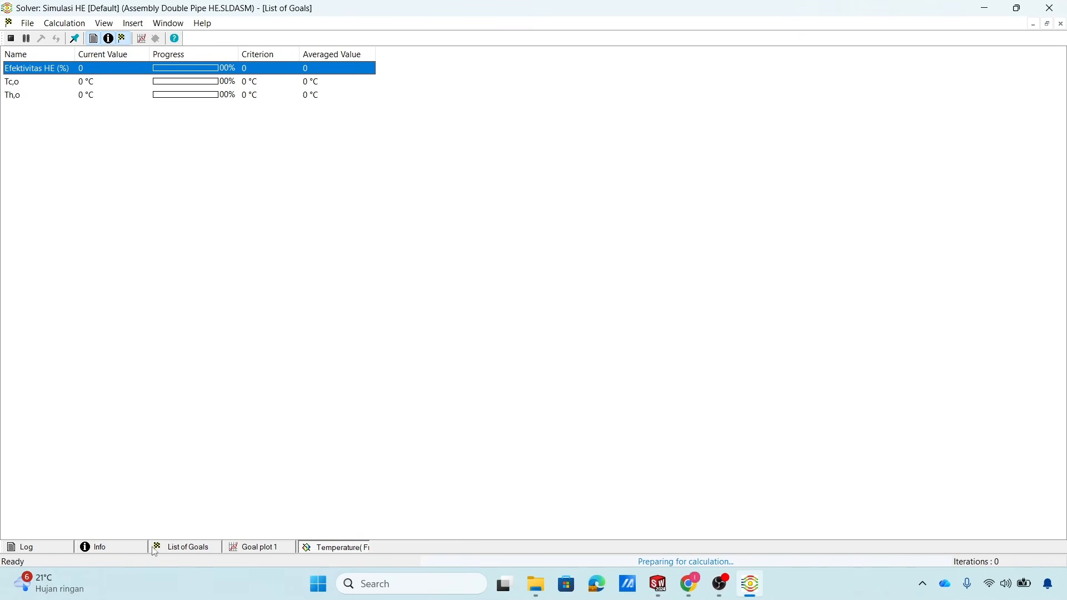
Check the solver's calculation info and goal list, and close the empty goal plot and the existing temperature preview.
click(130, 550)
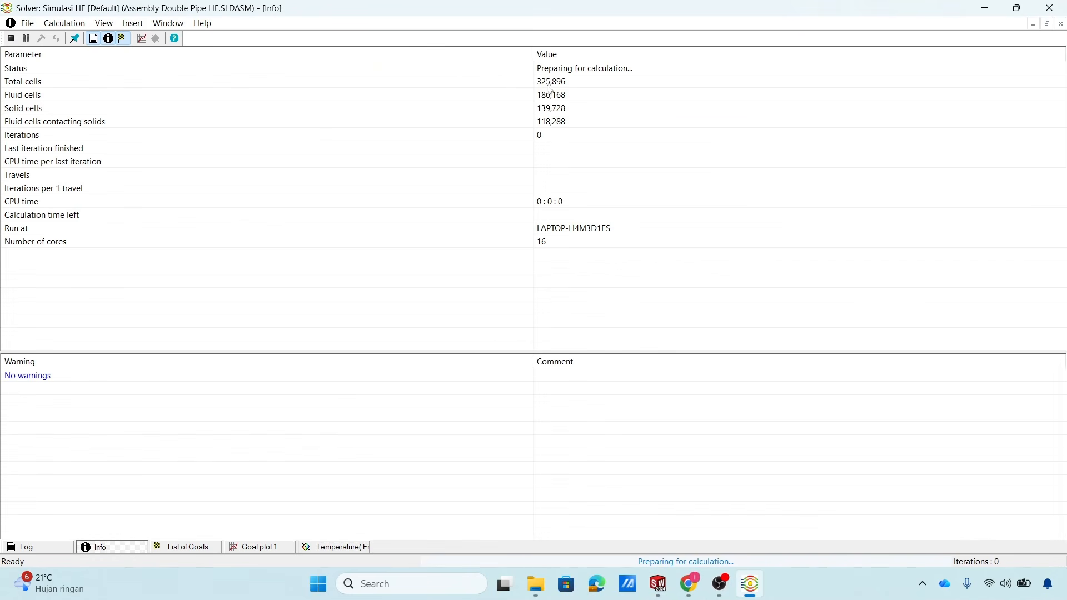
click(202, 543)
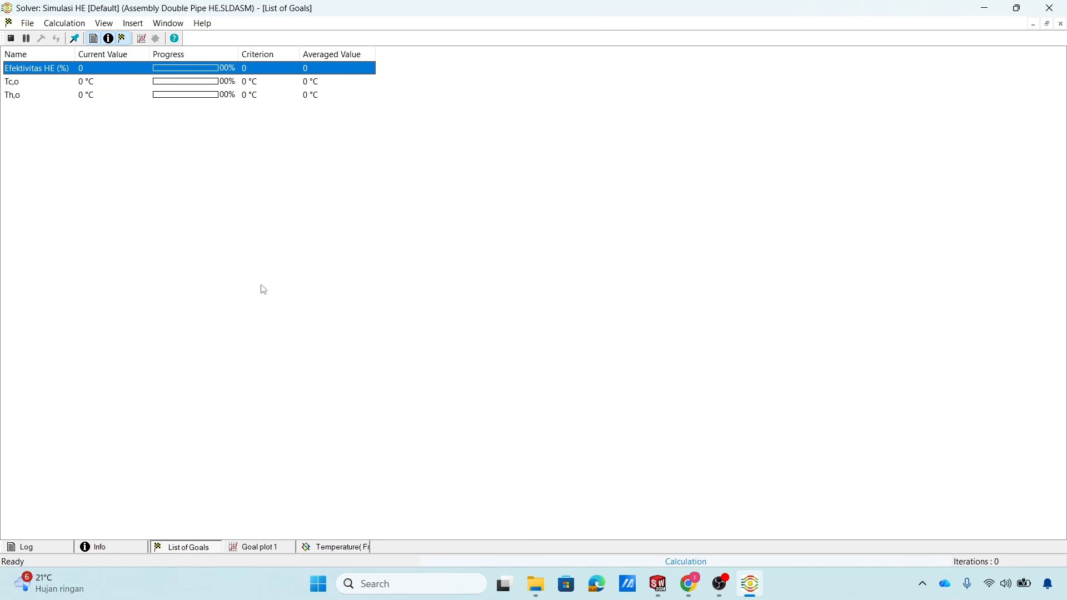
click(283, 548)
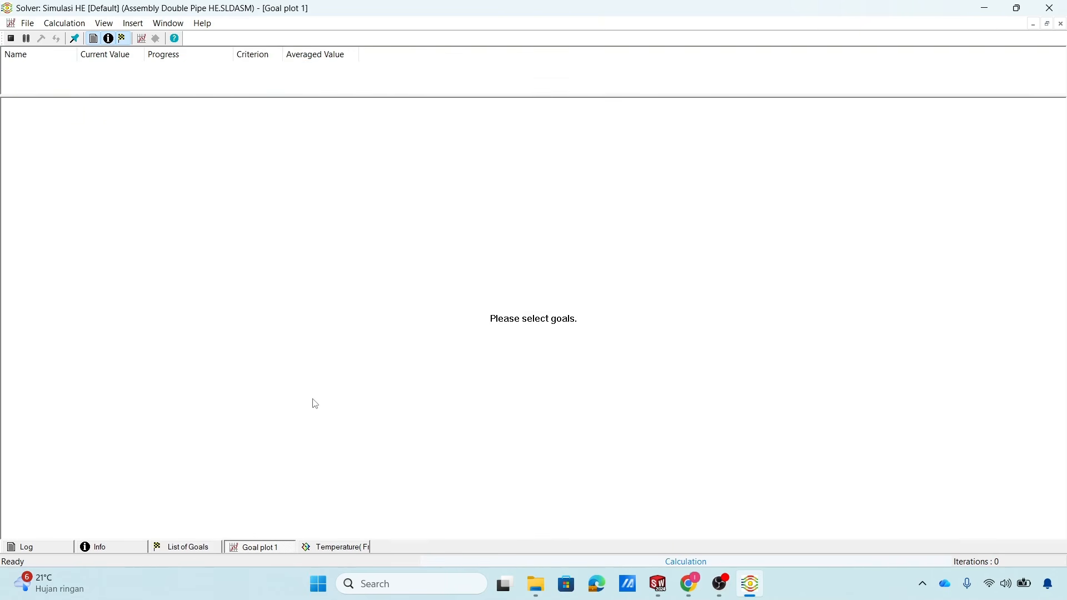
click(1061, 24)
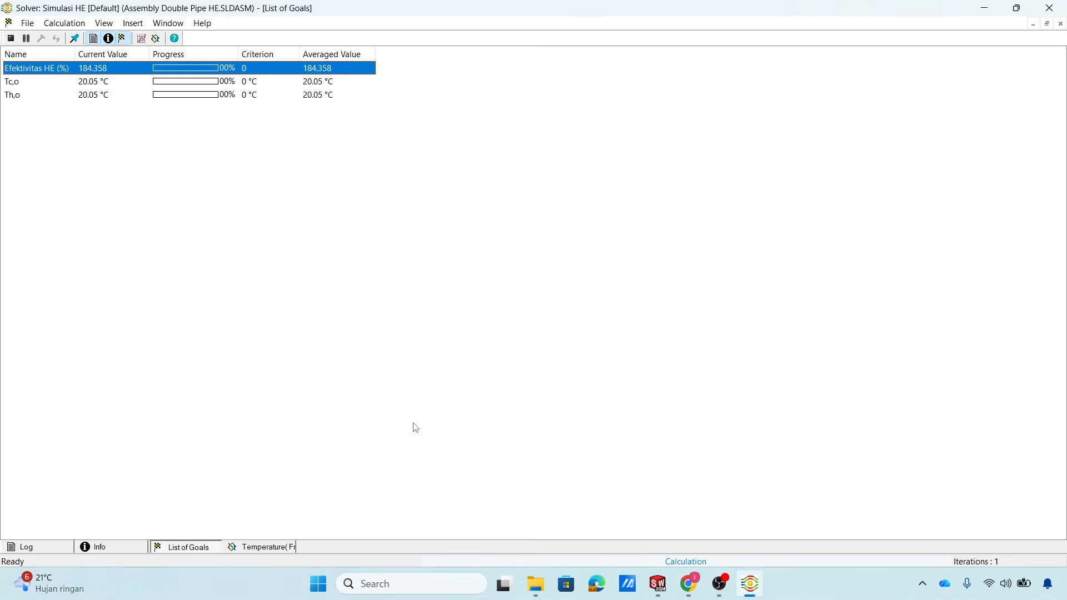
click(291, 549)
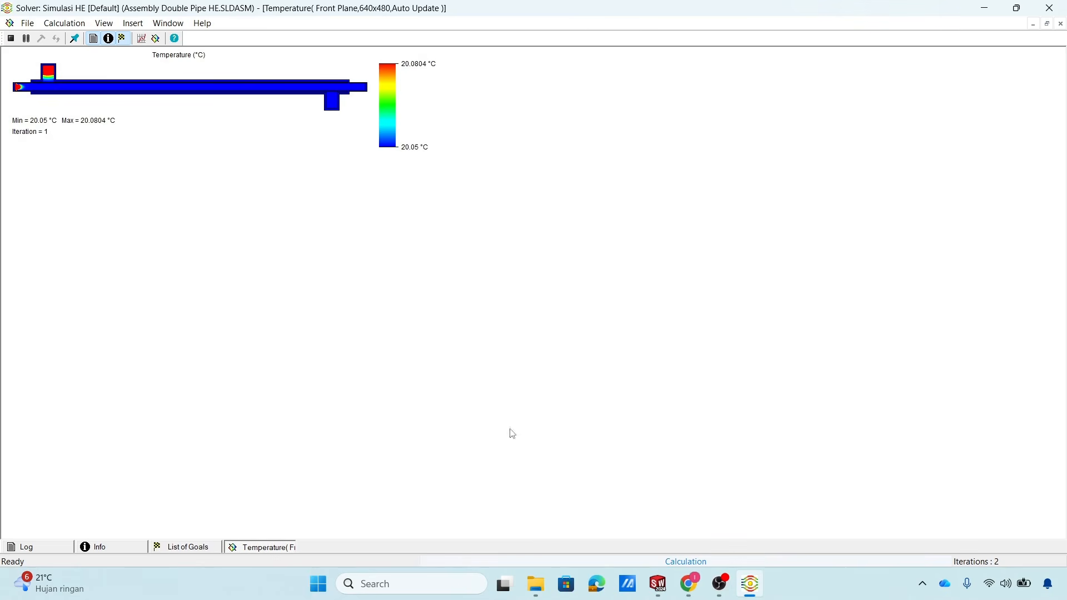
click(1061, 24)
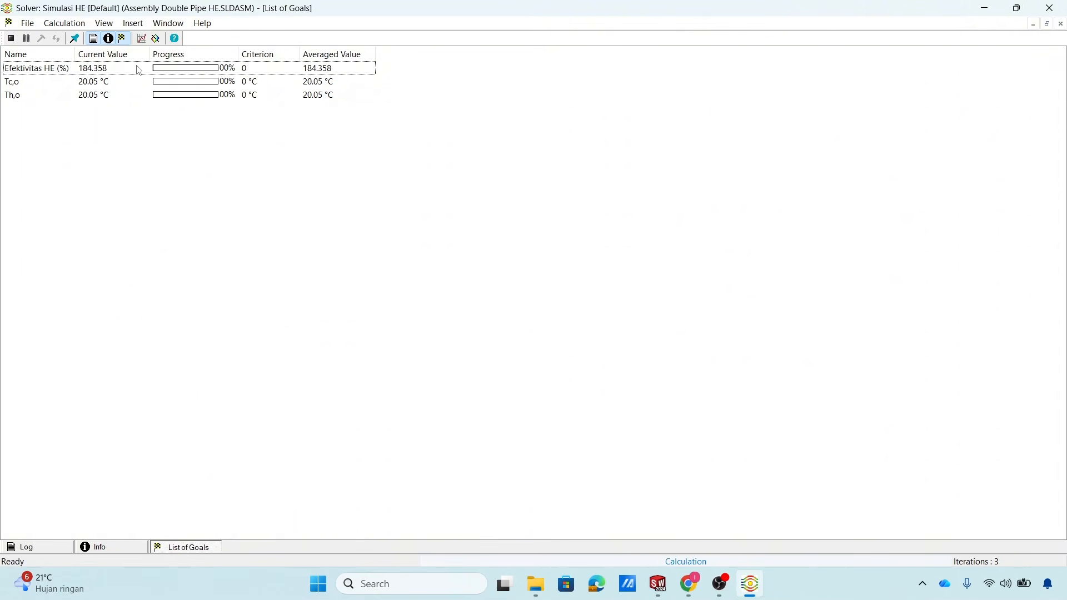
Insert a goal plot in the solver that tracks the Efektivitas HE (%) goal.
click(141, 39)
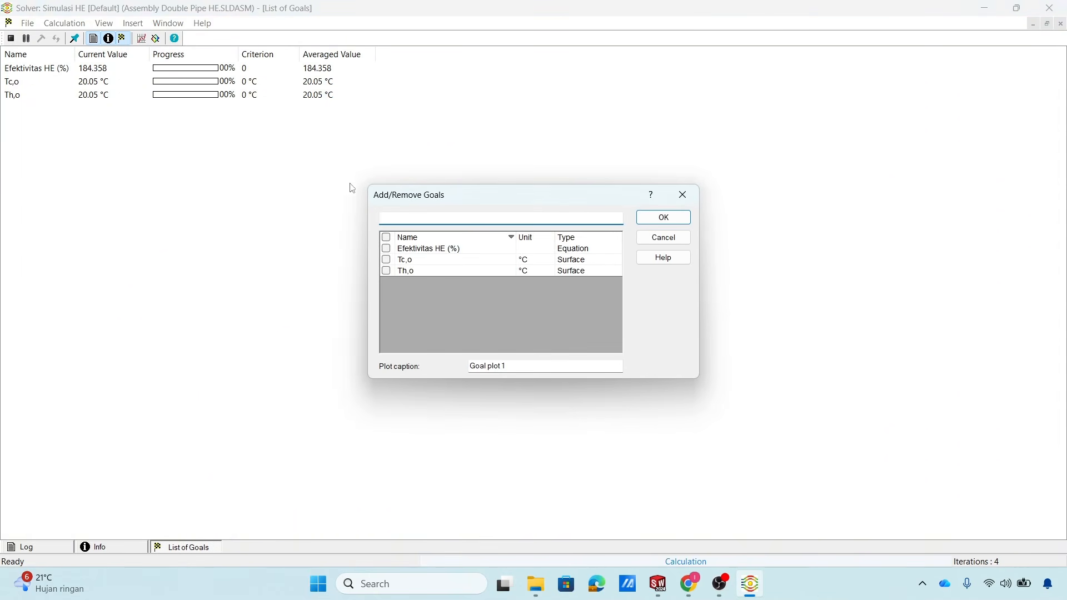
click(388, 249)
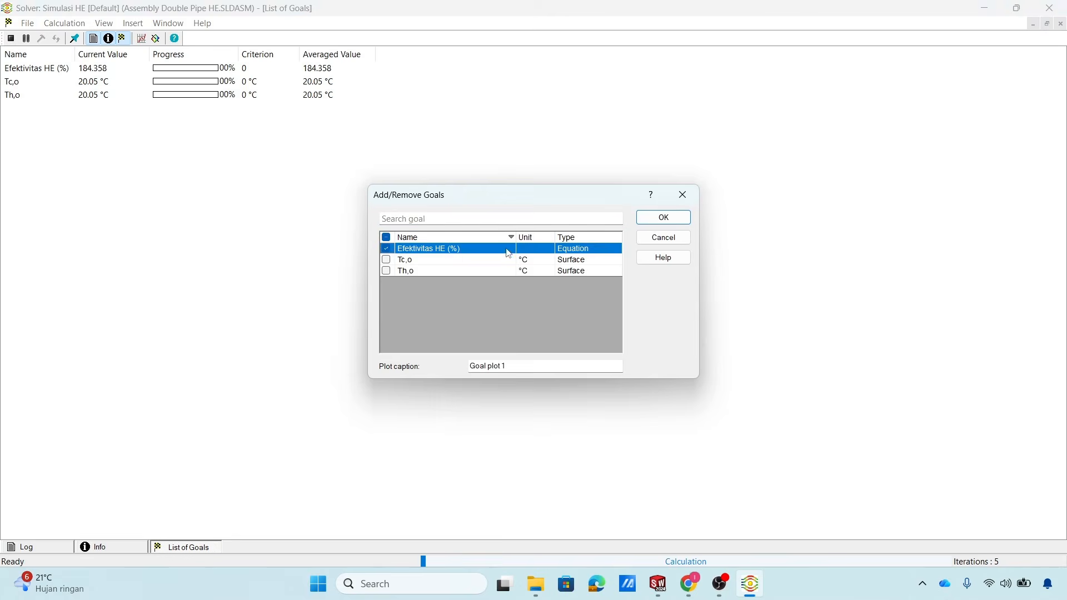
click(654, 221)
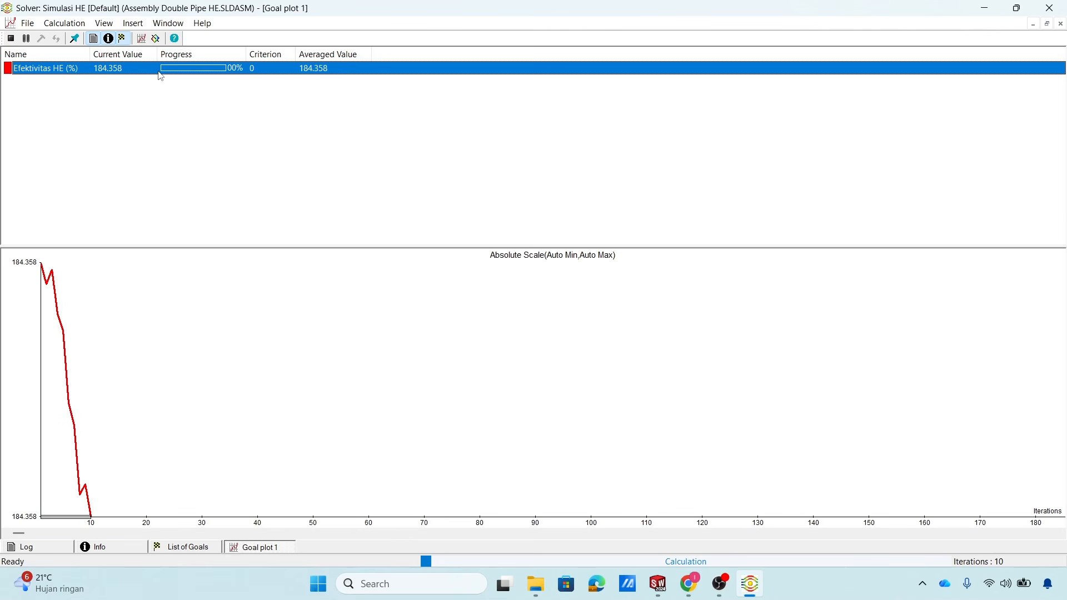
Insert a contour preview on the Front Plane with Temperature as the displayed parameter.
click(155, 38)
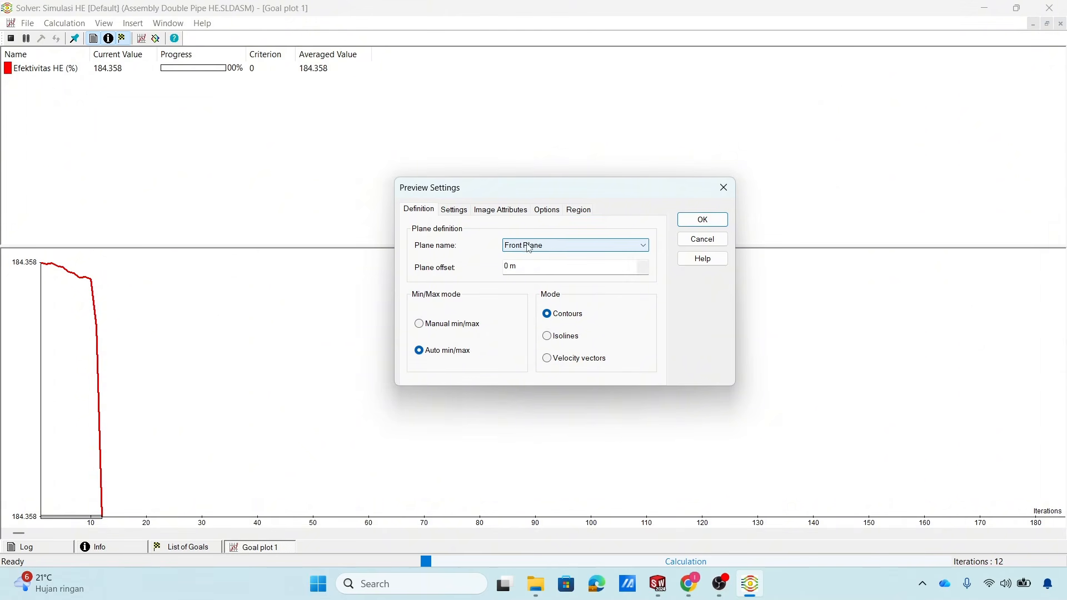
click(466, 211)
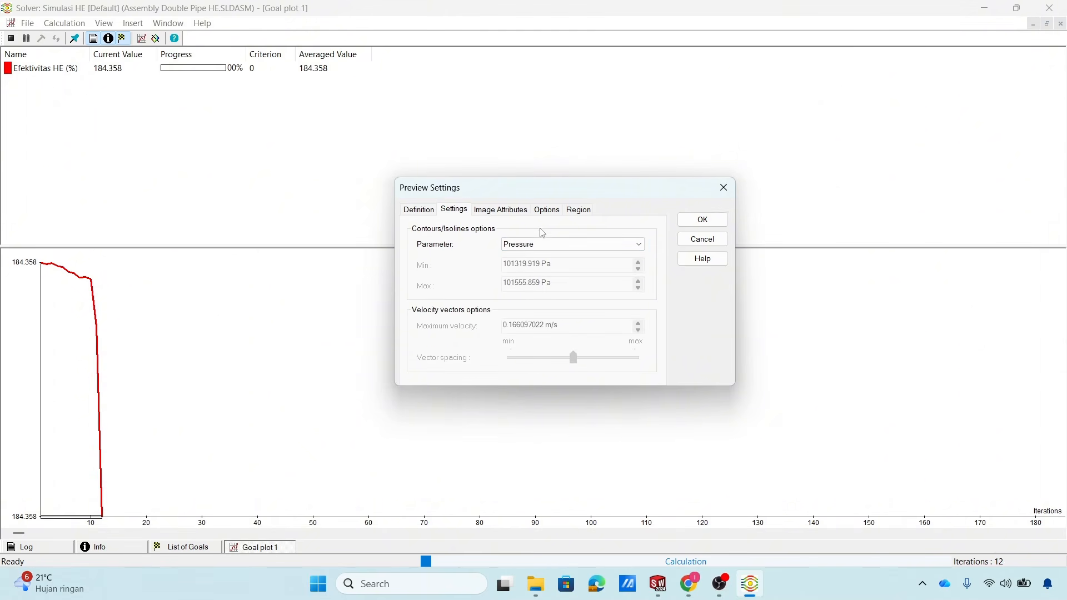
click(640, 245)
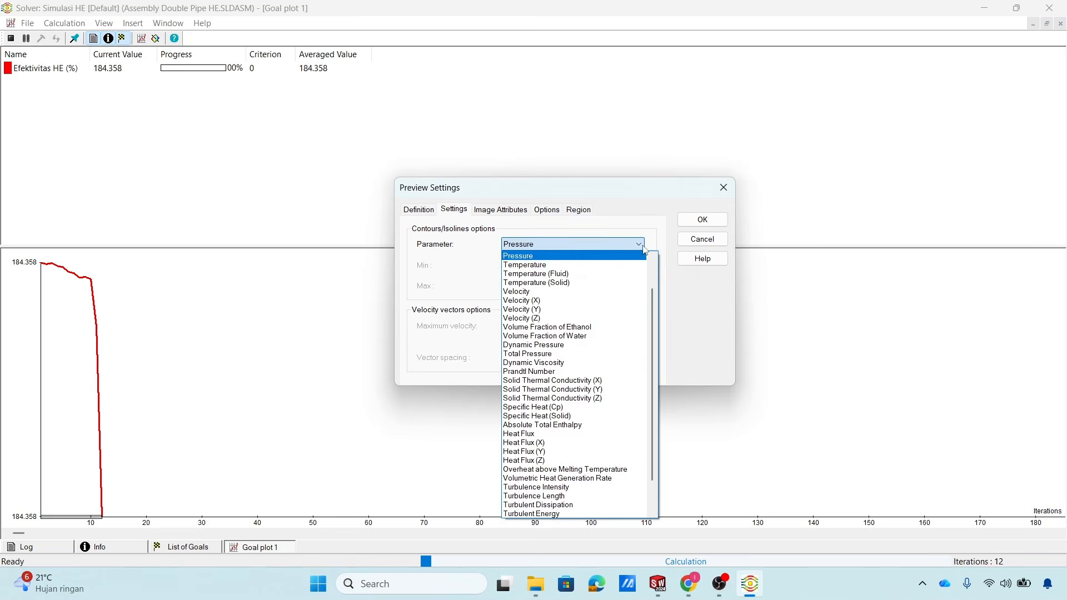
click(552, 265)
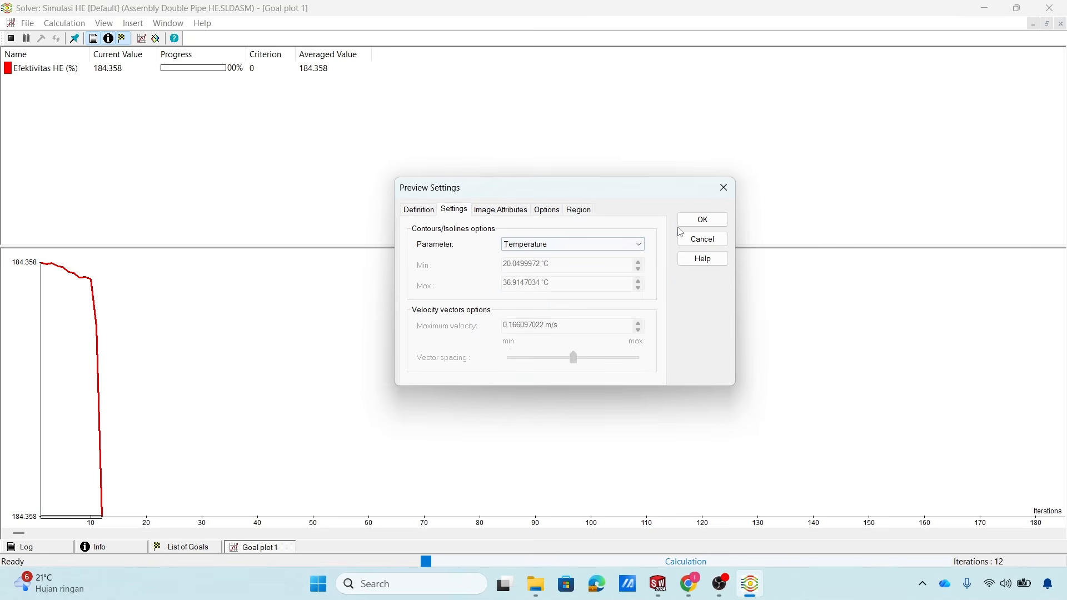
click(699, 222)
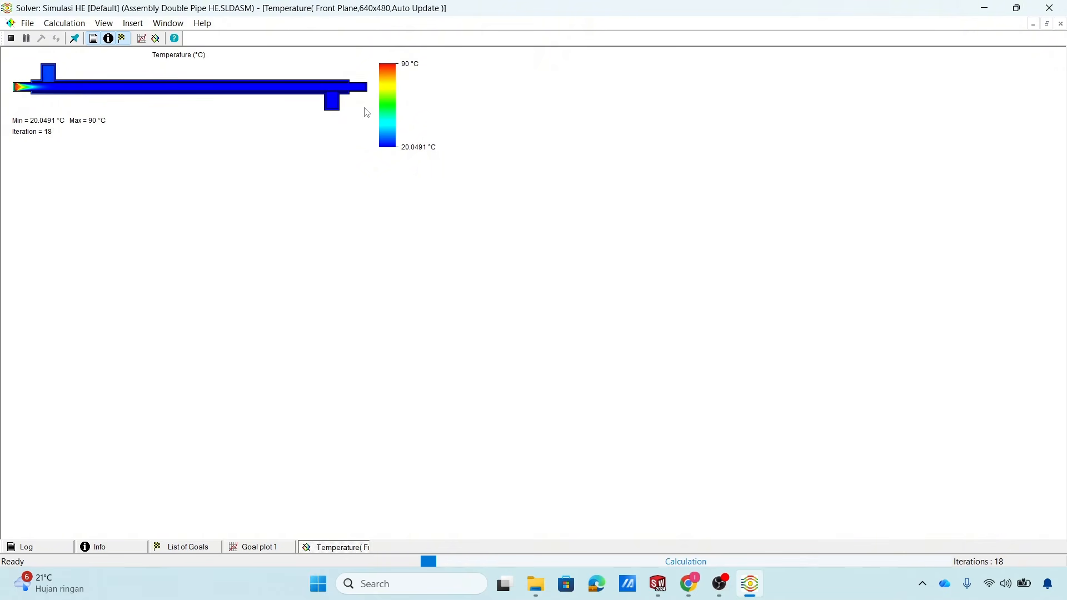
Arrange the temperature preview, goal plot and goal list as separate, non-overlapping windows in the solver.
click(1048, 24)
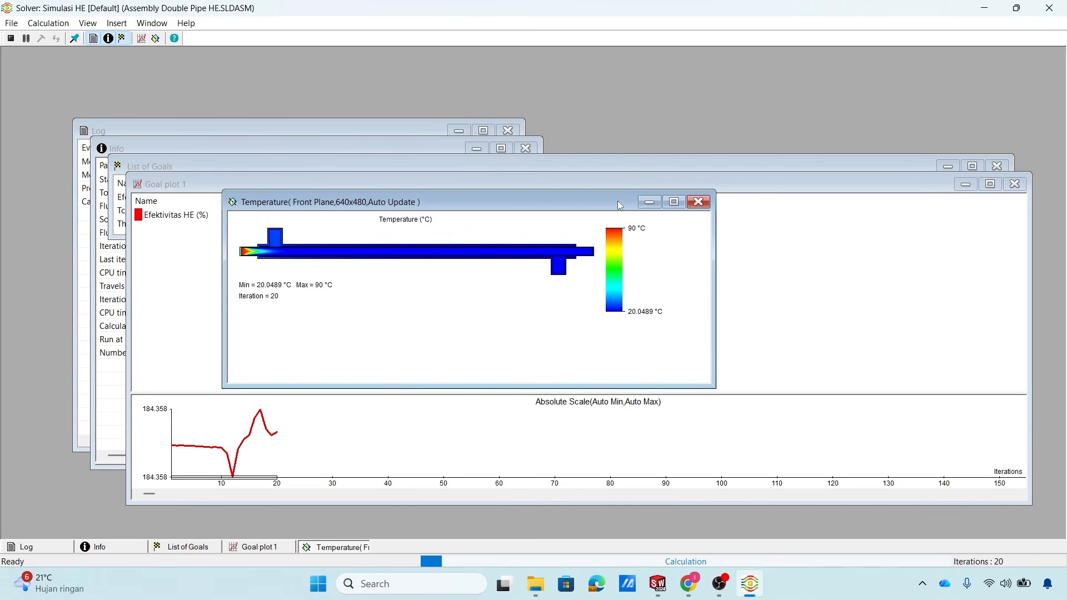
drag(620, 205, 944, 218)
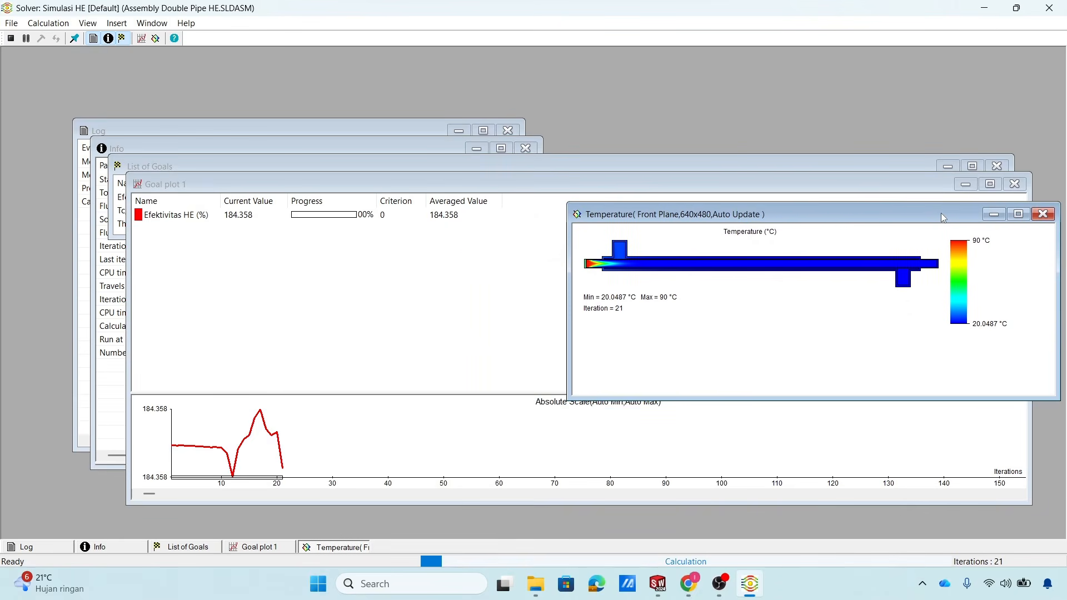
click(307, 187)
drag(1031, 255, 562, 255)
click(688, 214)
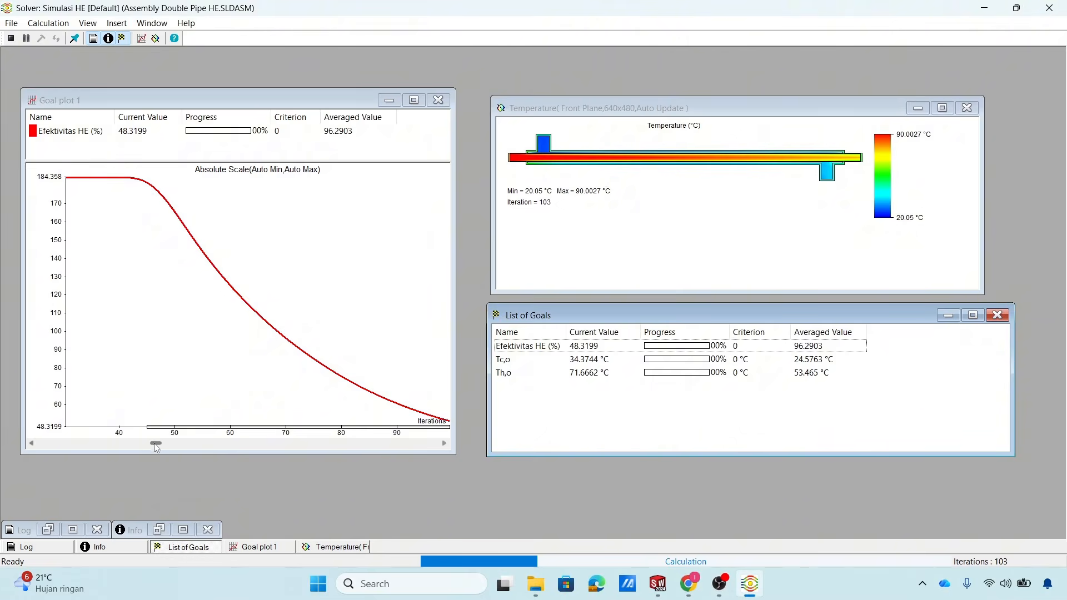
Follow the Efektivitas HE (%) goal curve to its last iterations and close the solver once the calculation is finished.
drag(156, 444, 362, 448)
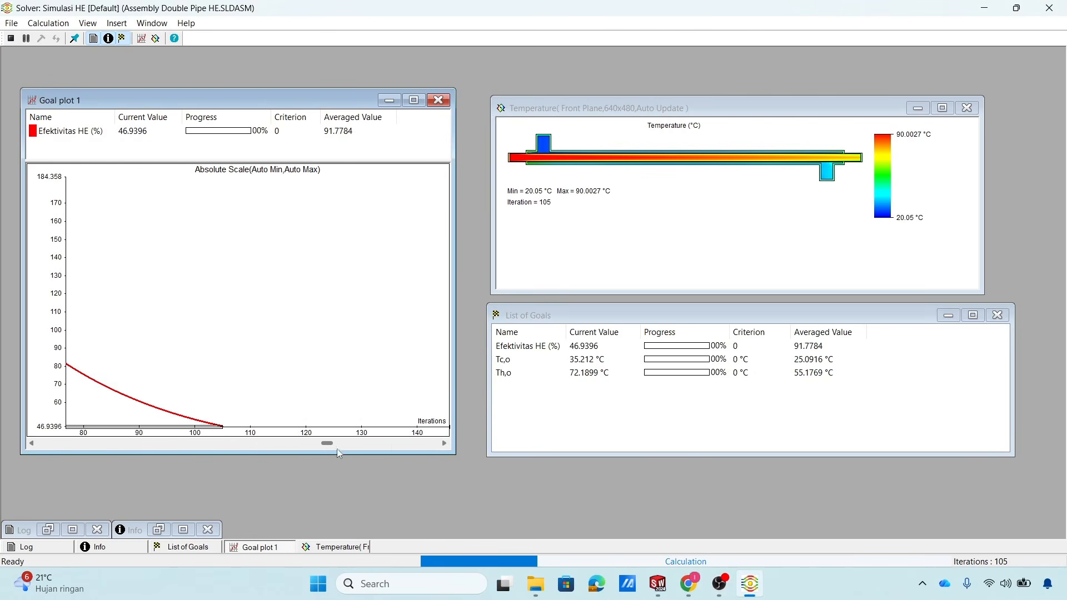
mouse_move(327, 449)
mouse_down()
mouse_move(185, 453)
mouse_move(344, 450)
mouse_up()
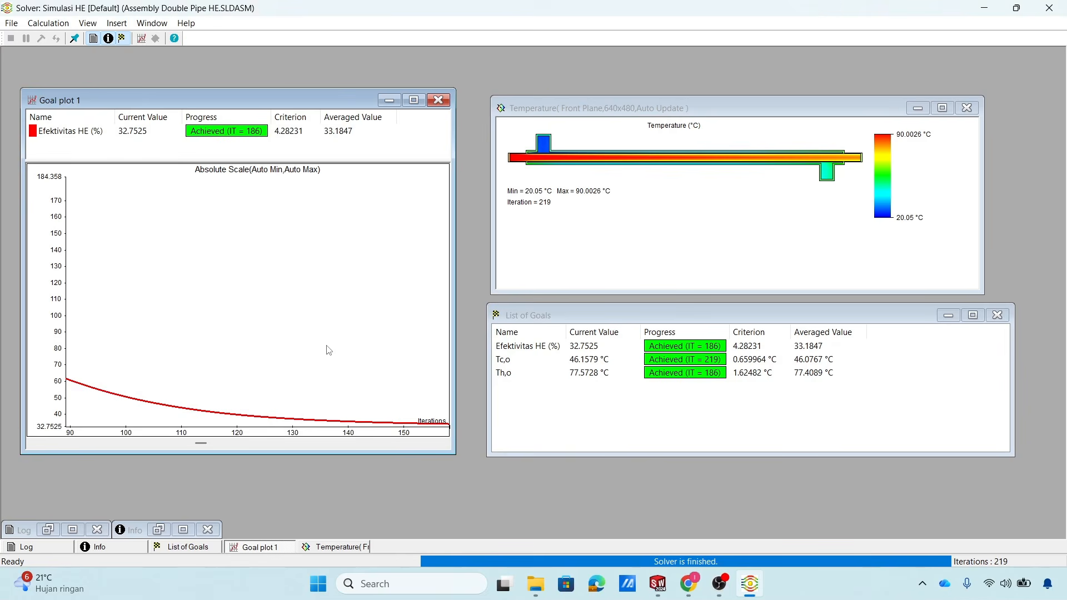
drag(201, 443, 359, 446)
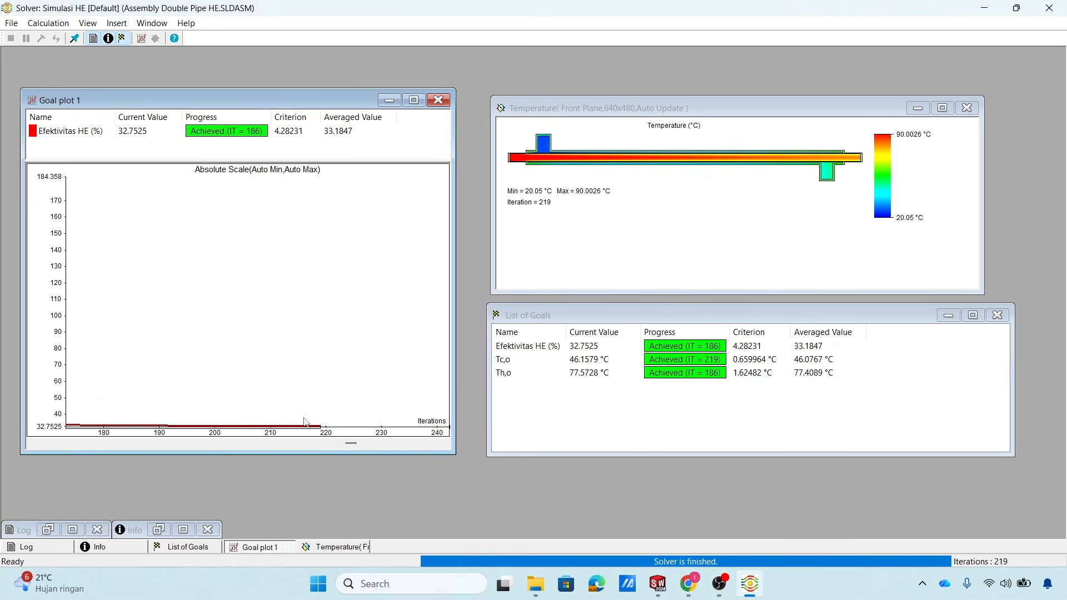
click(1049, 8)
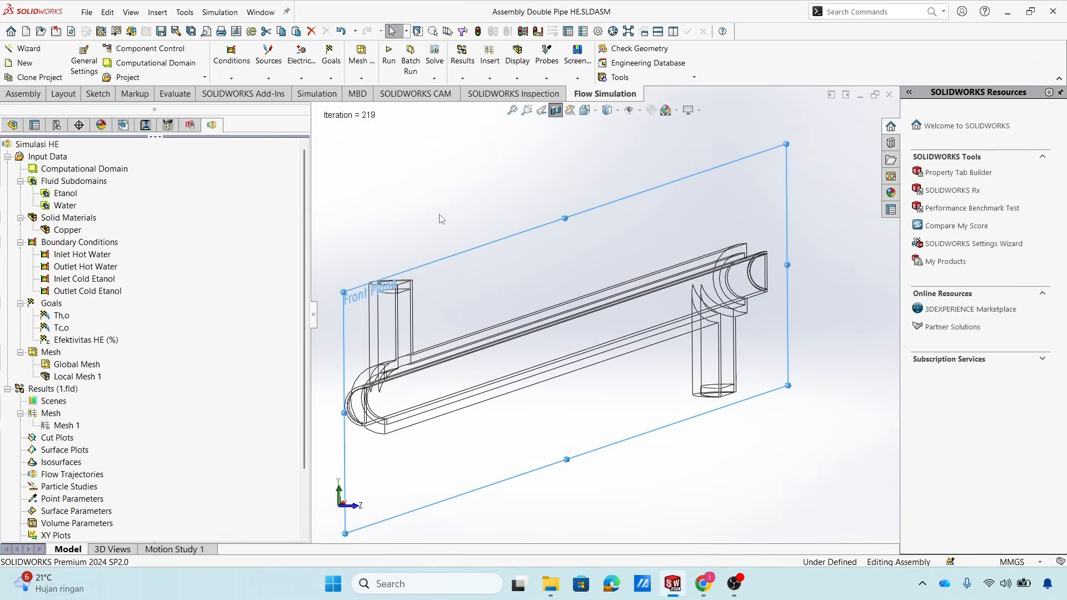
Create a goal plot of all goals against iterations in the results, reviewing its summary table before accepting it.
scroll(525, 408, up, 2)
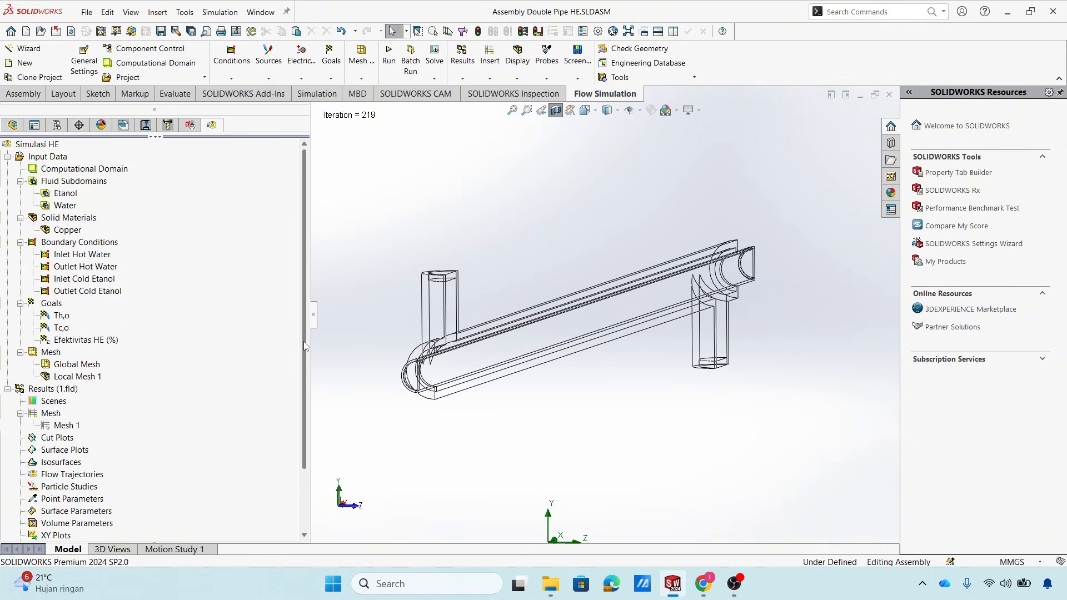
scroll(132, 413, down, 2)
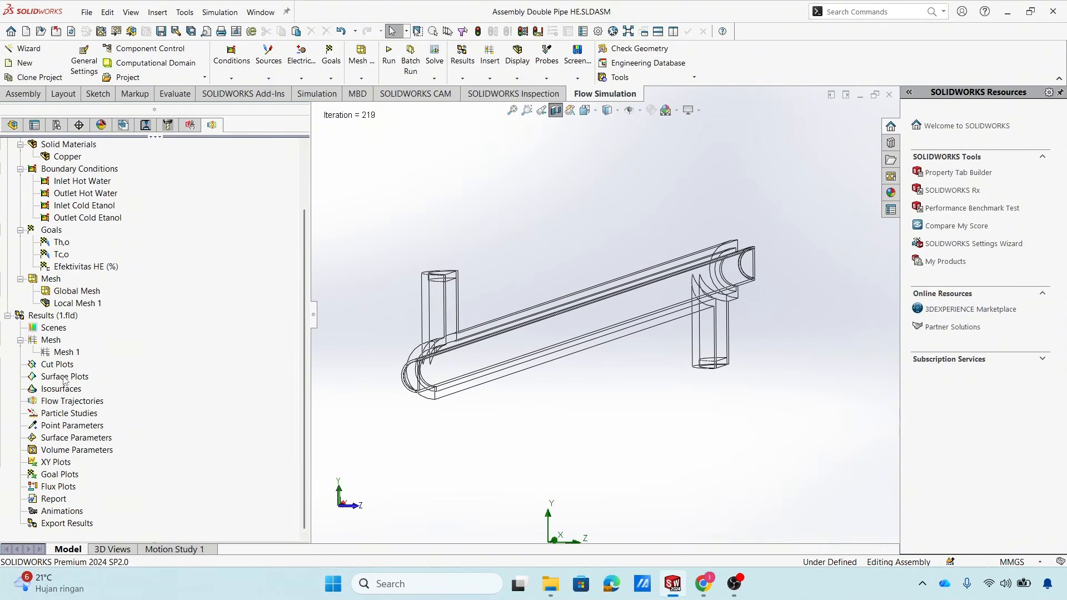
right_click(65, 478)
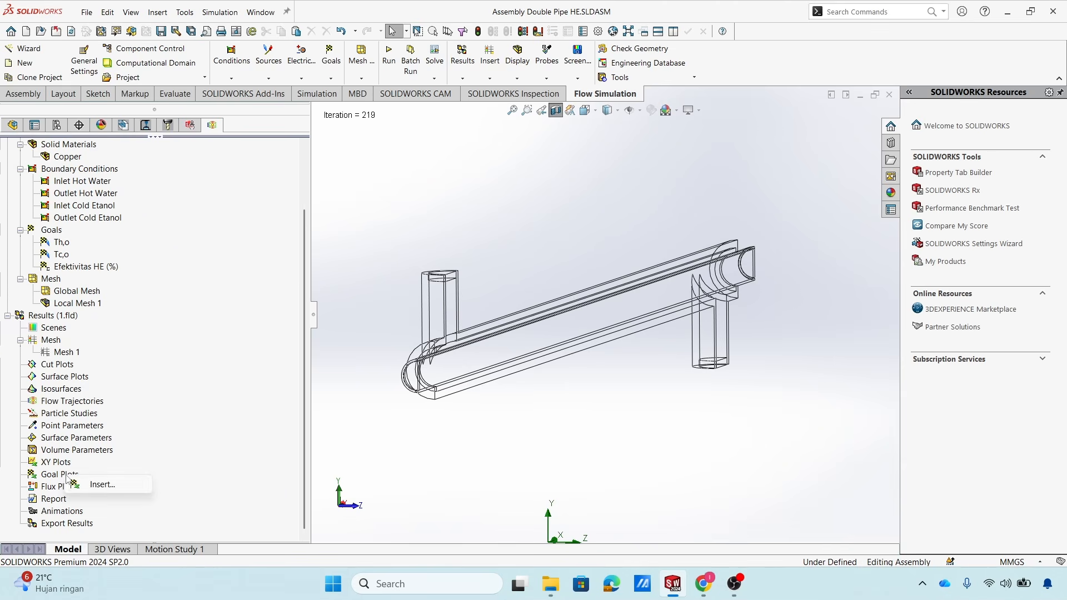
click(92, 484)
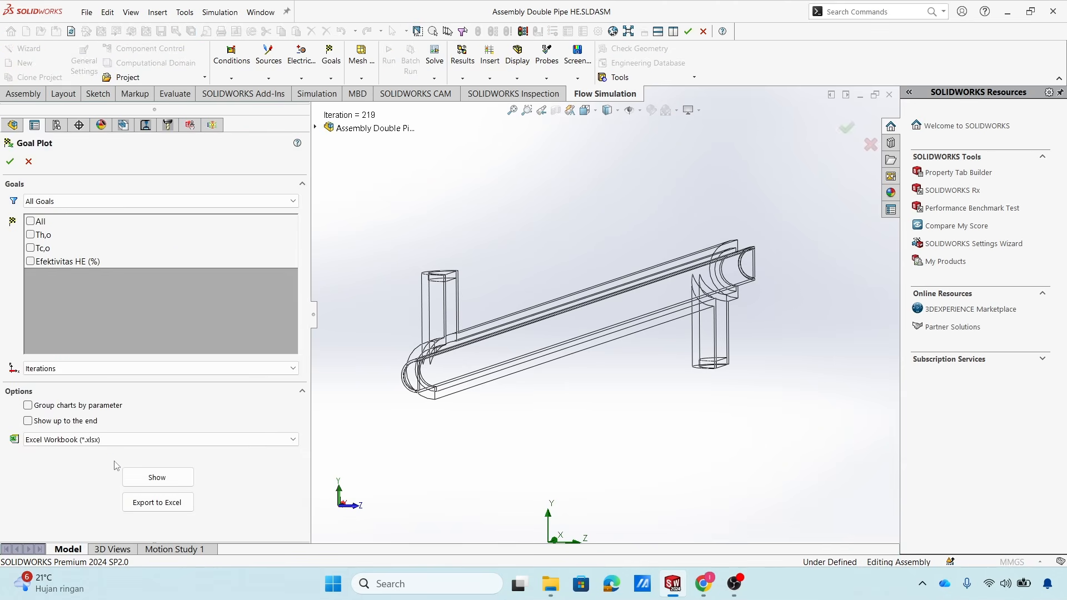
click(31, 222)
click(158, 477)
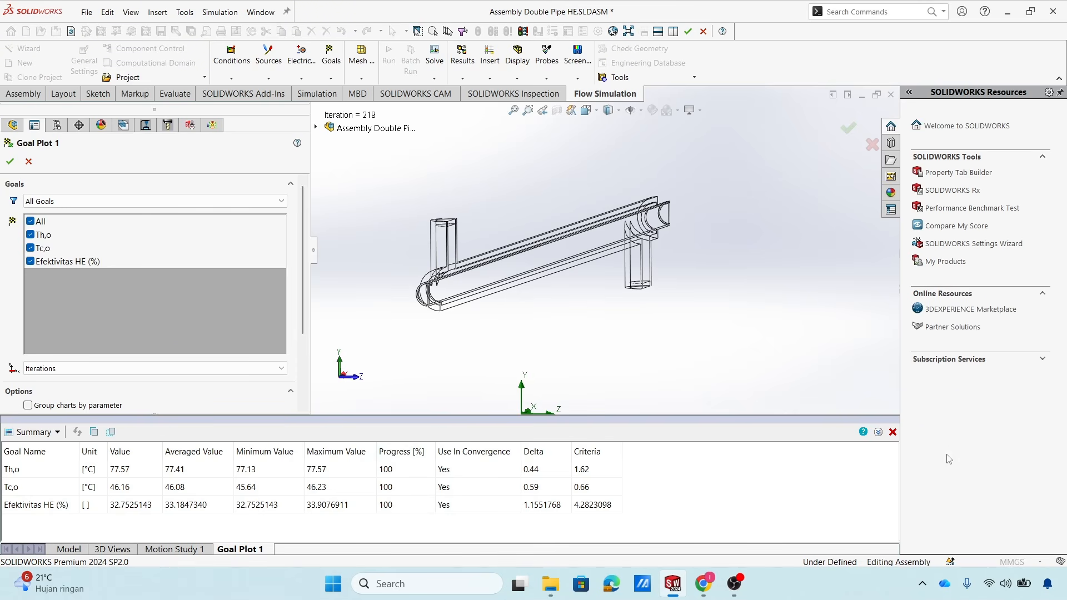
click(893, 432)
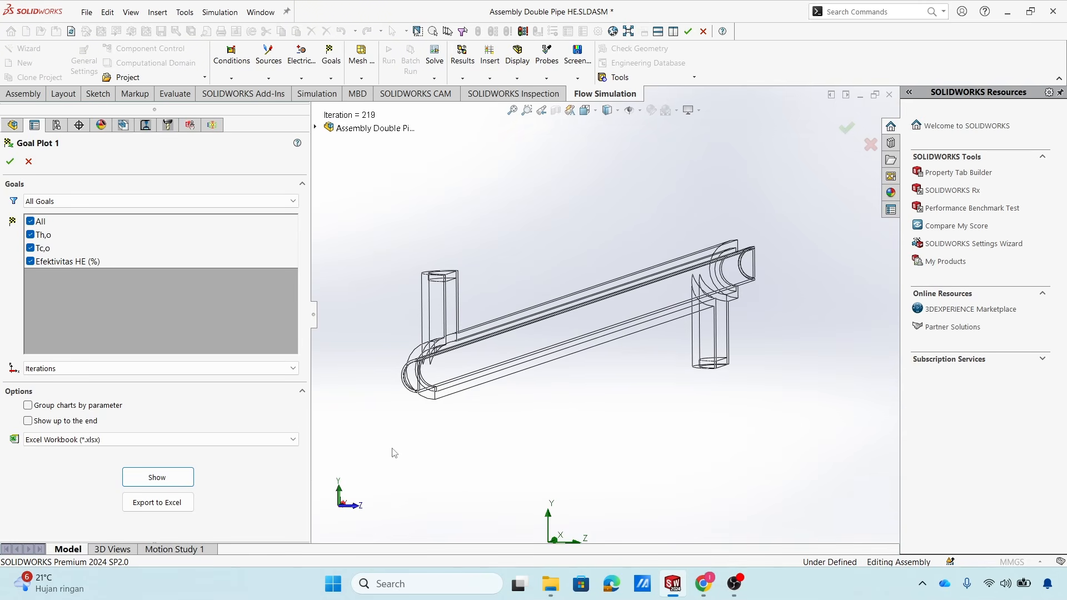
click(10, 161)
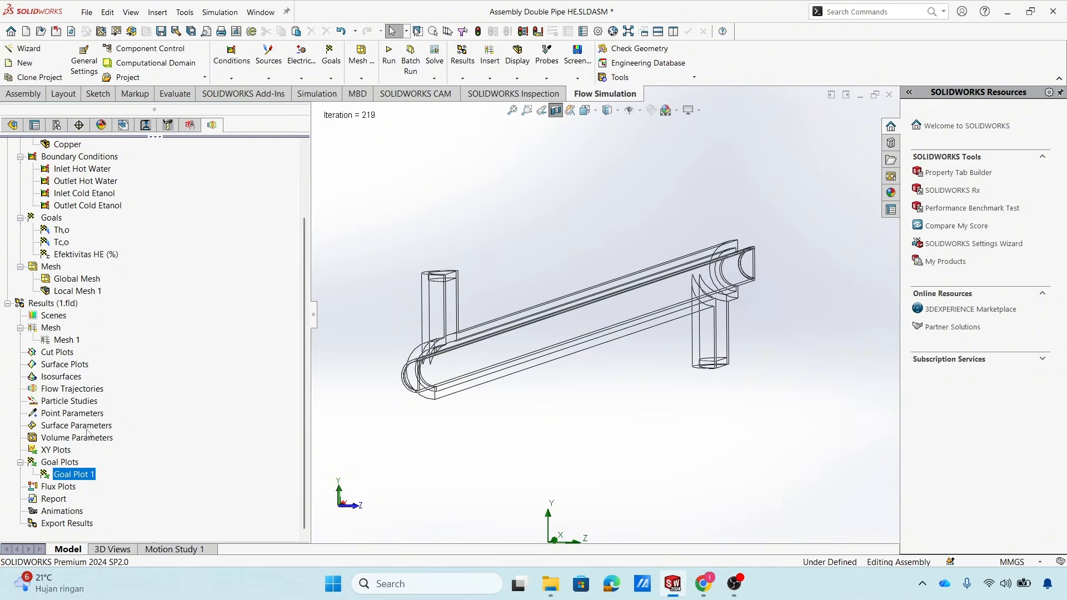
Show the Goal Plot 1 chart in the graphics area and shift it slightly.
right_click(79, 477)
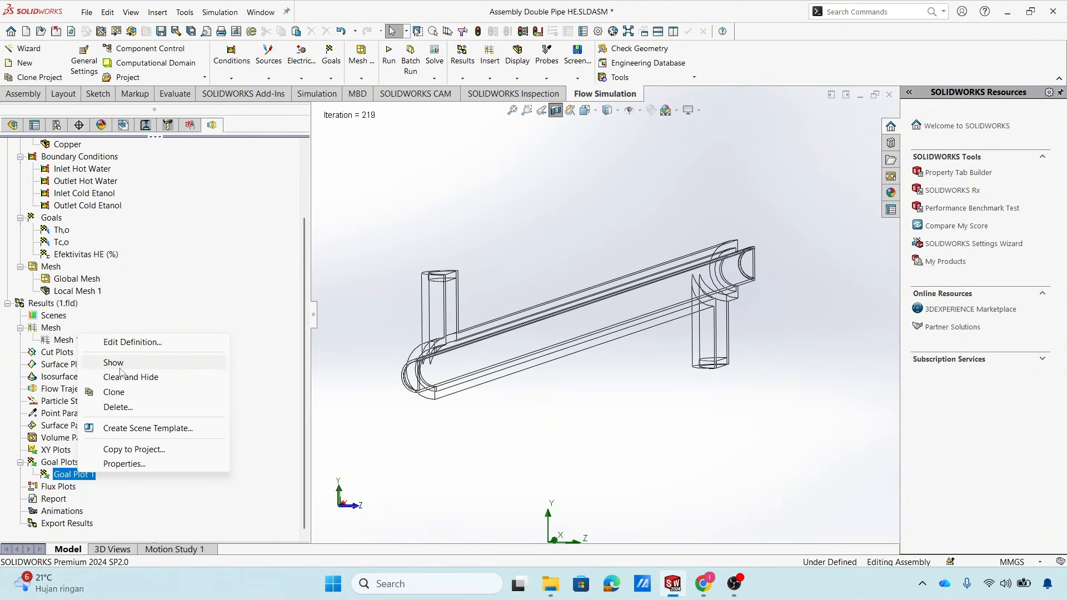
click(121, 369)
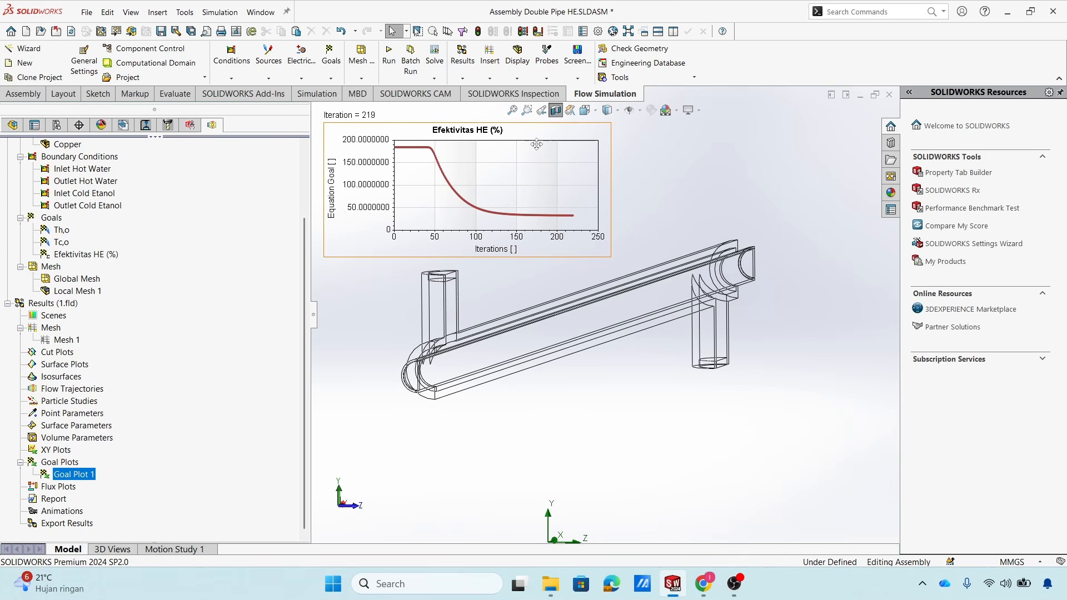
drag(539, 130, 541, 137)
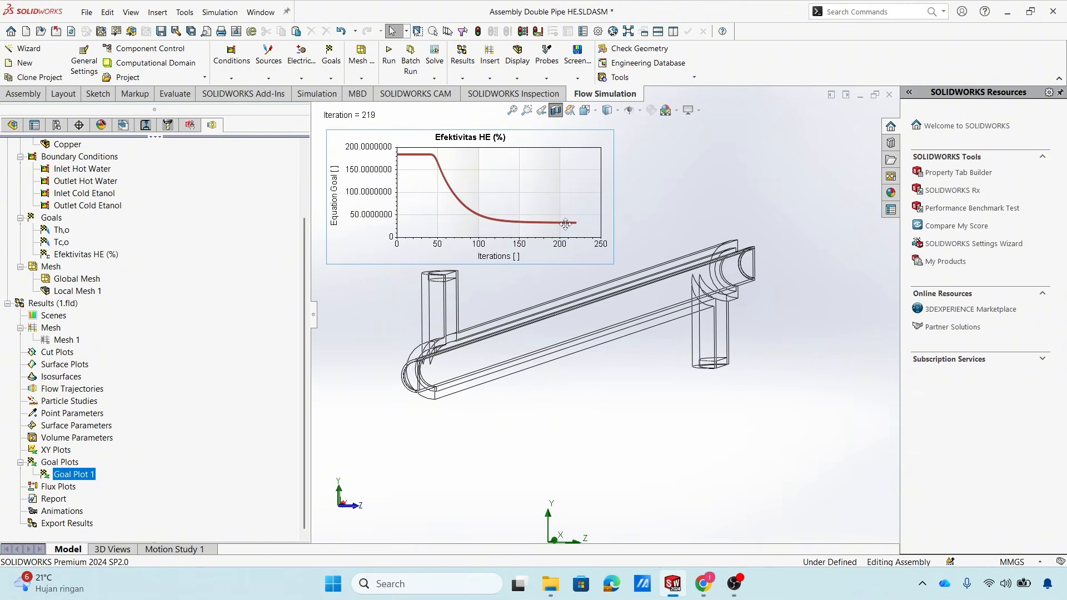
Switch the goal chart to Th,o, to Tc,o, and back to Th,o to examine the outlet temperature curves.
click(500, 141)
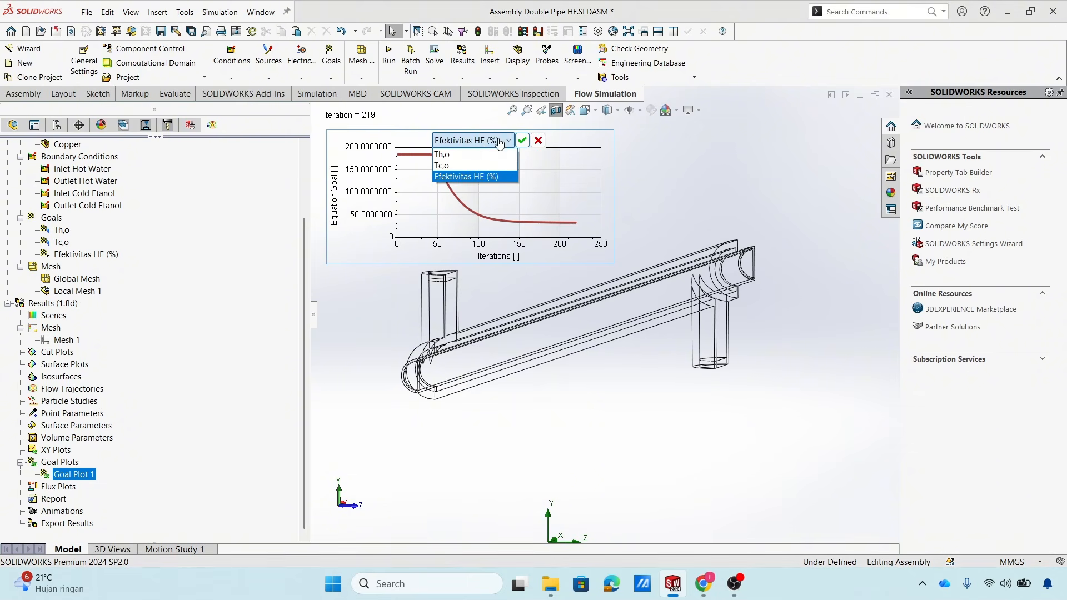
click(456, 156)
click(522, 140)
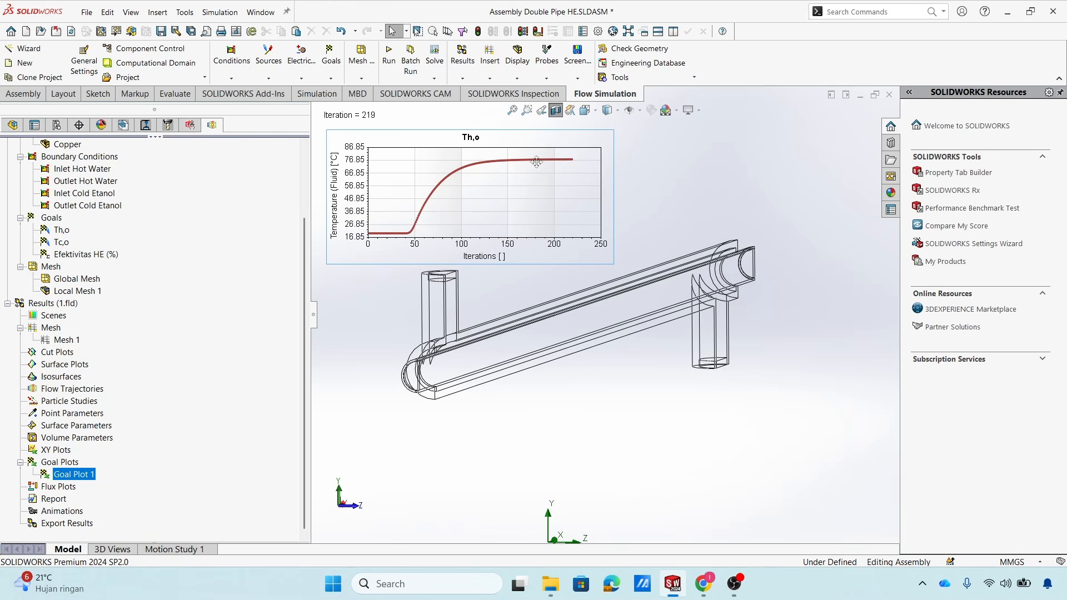
click(477, 145)
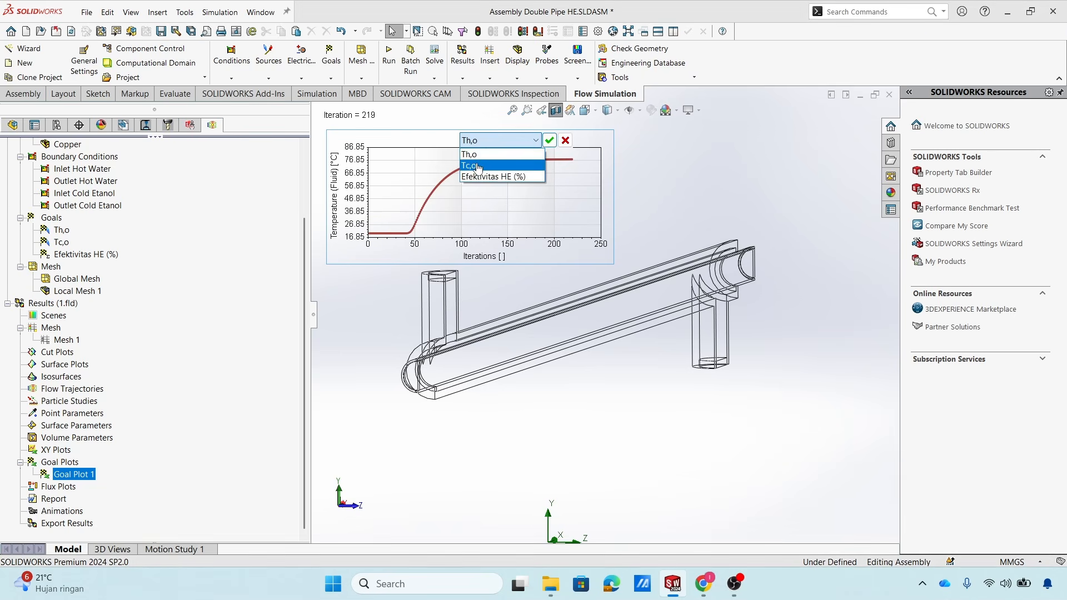
click(473, 161)
click(550, 140)
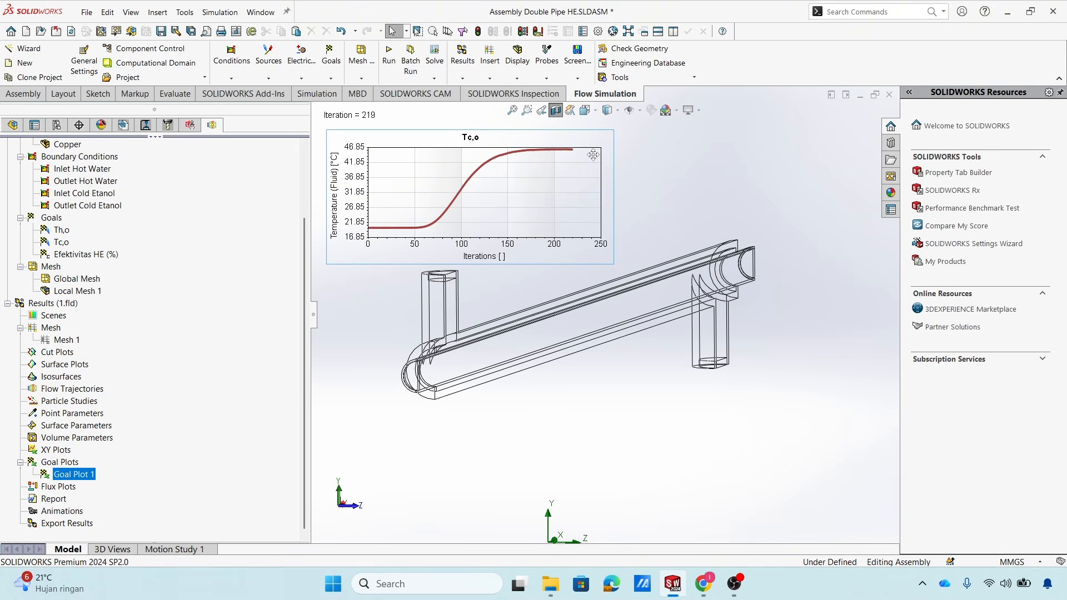
click(479, 143)
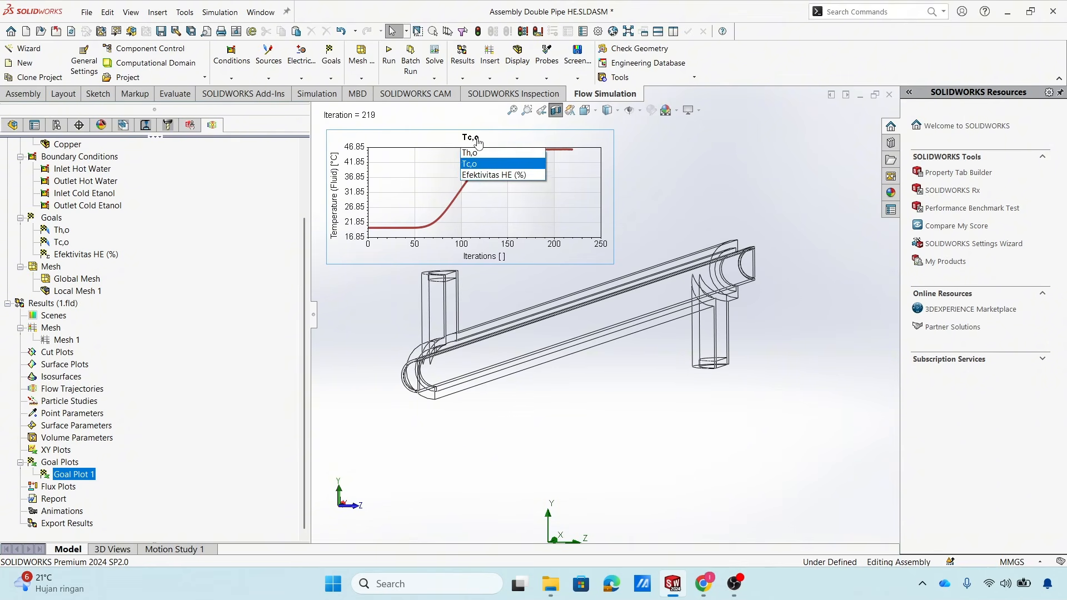
click(477, 154)
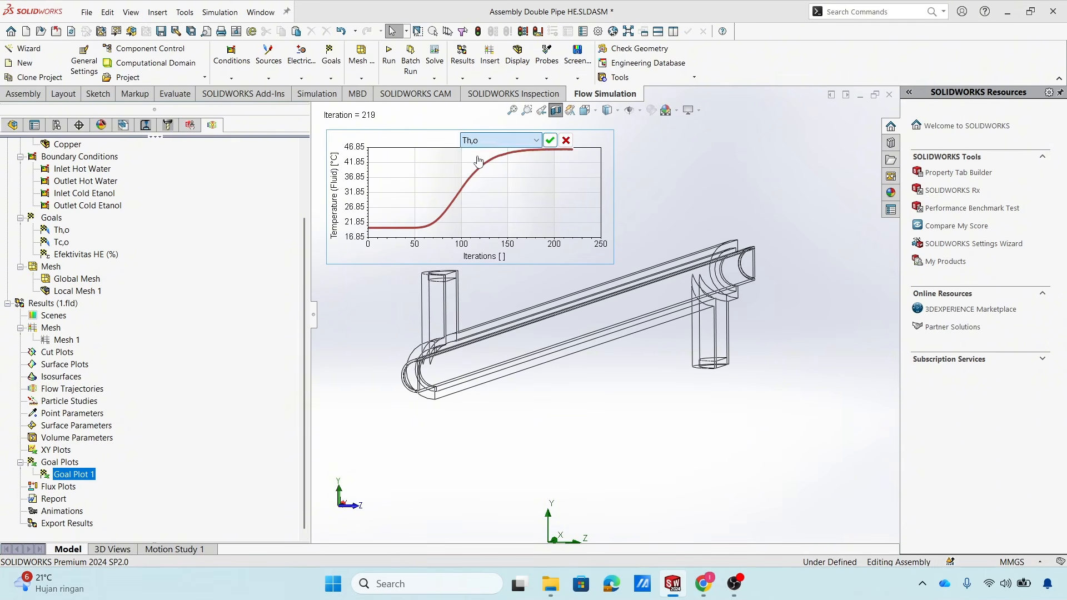
click(550, 140)
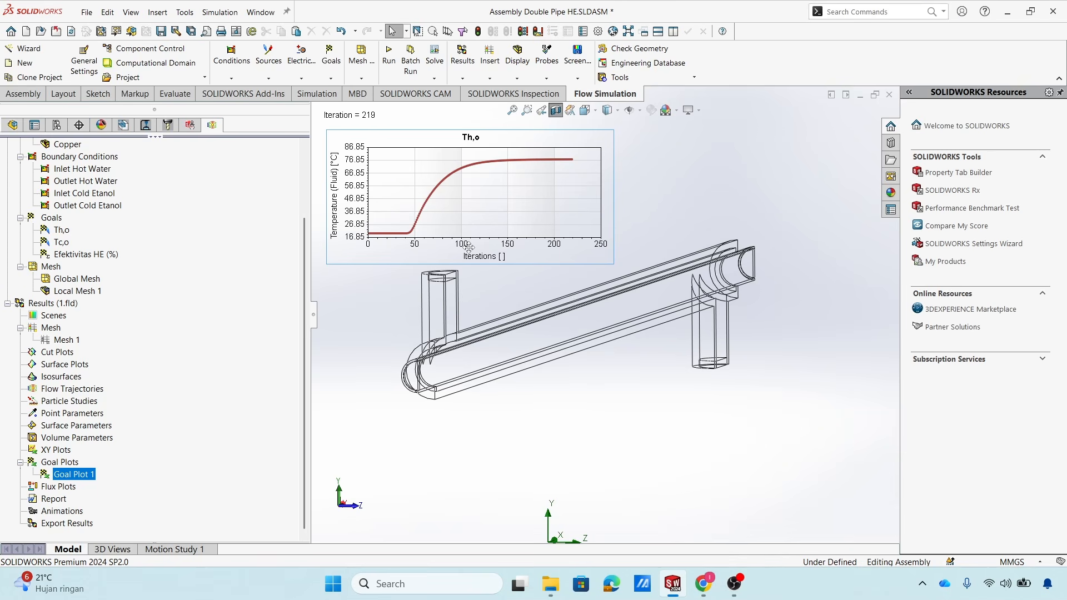
Clear and hide the Goal Plot 1 chart.
click(672, 212)
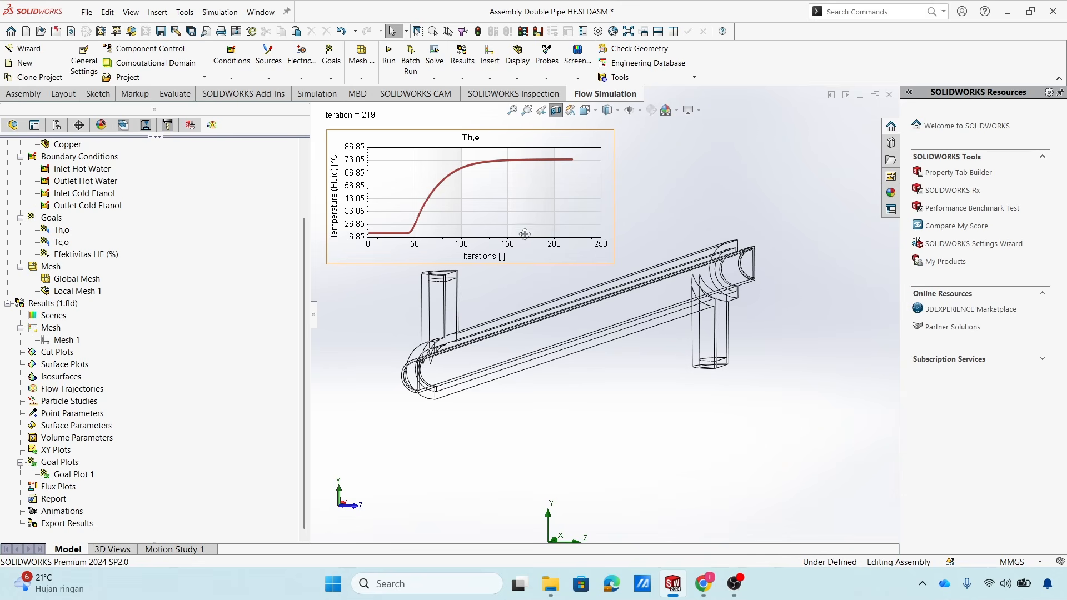
right_click(68, 476)
click(139, 377)
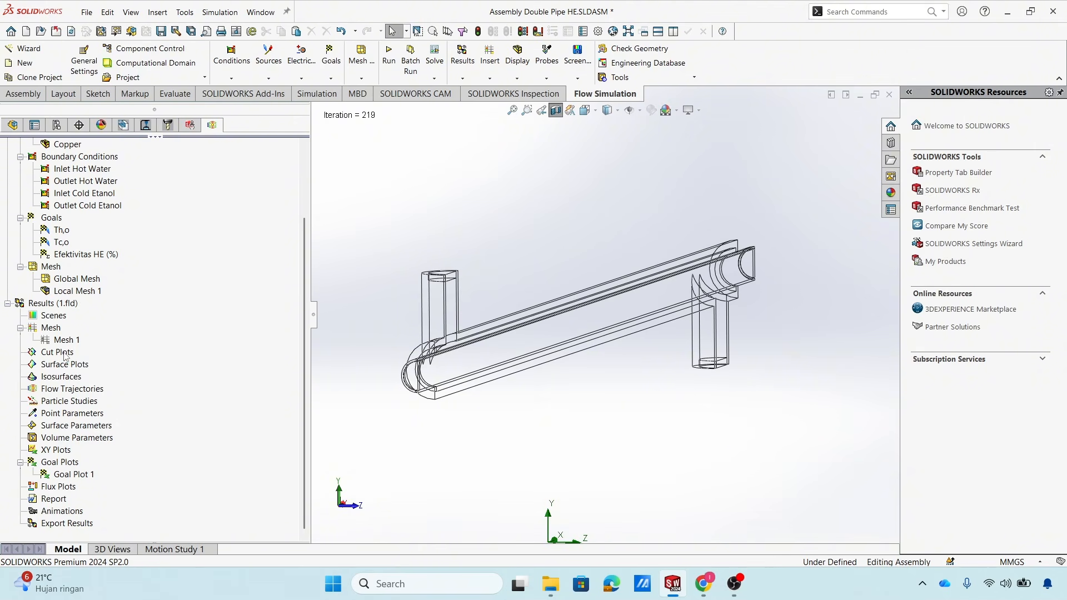
Start a cut plot on the Front Plane at 0 m offset with Temperature (Fluid) contours and preview it.
right_click(66, 356)
click(103, 364)
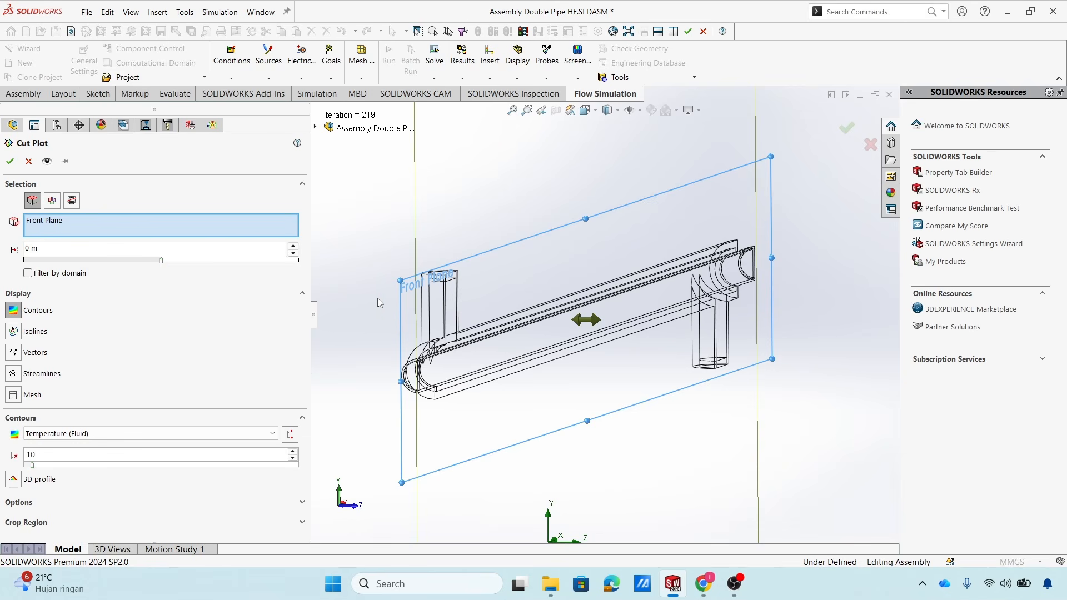
middle_drag(367, 317, 402, 313)
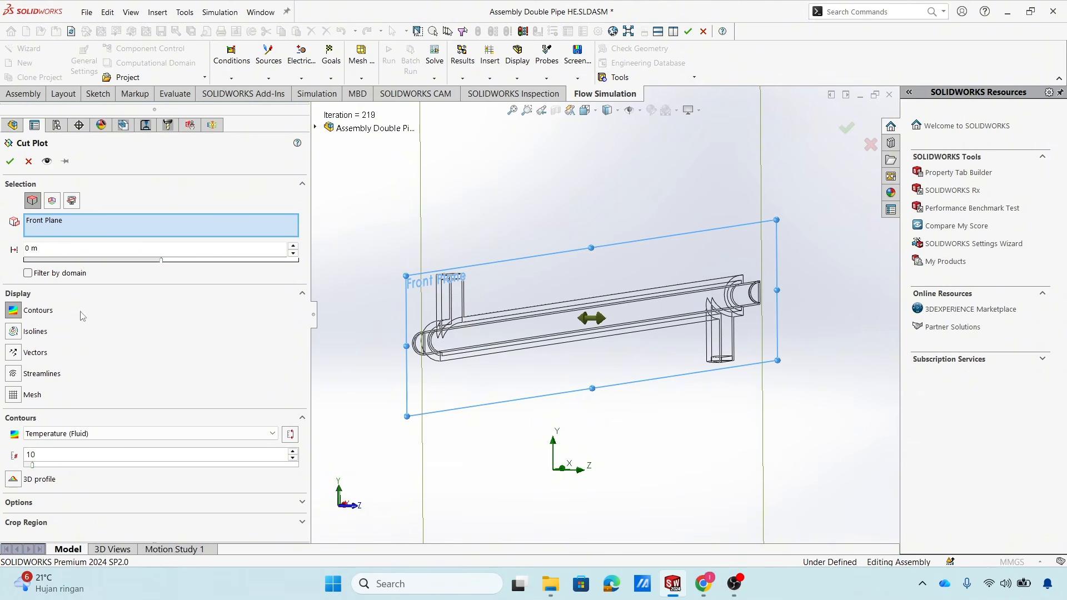
click(48, 162)
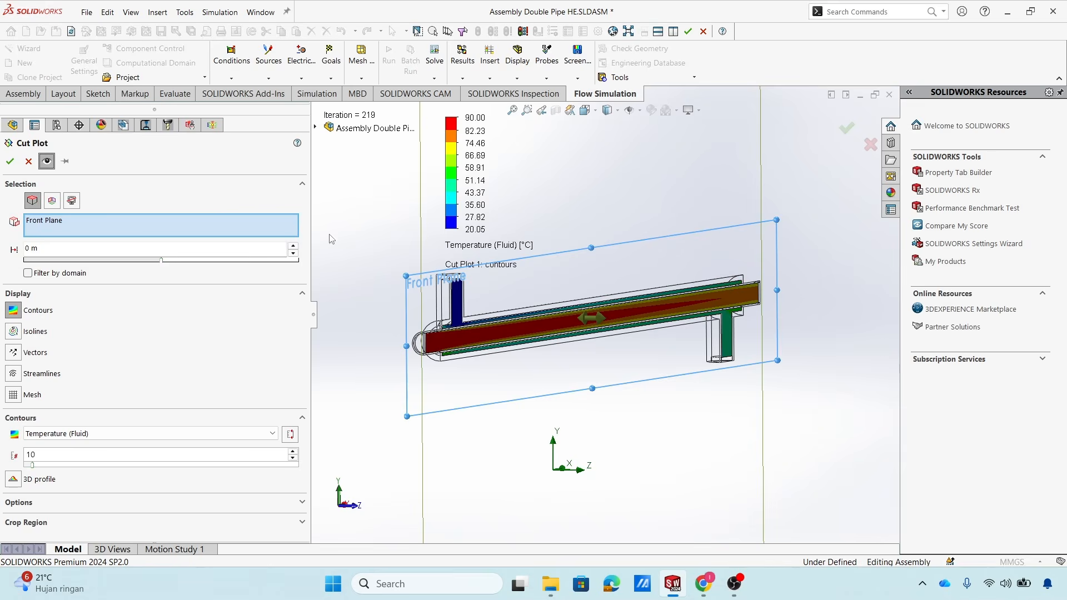
Set the cut plot's contours to 255 levels and the displayed parameter to Temperature.
scroll(657, 360, down, 3)
scroll(657, 360, up, 5)
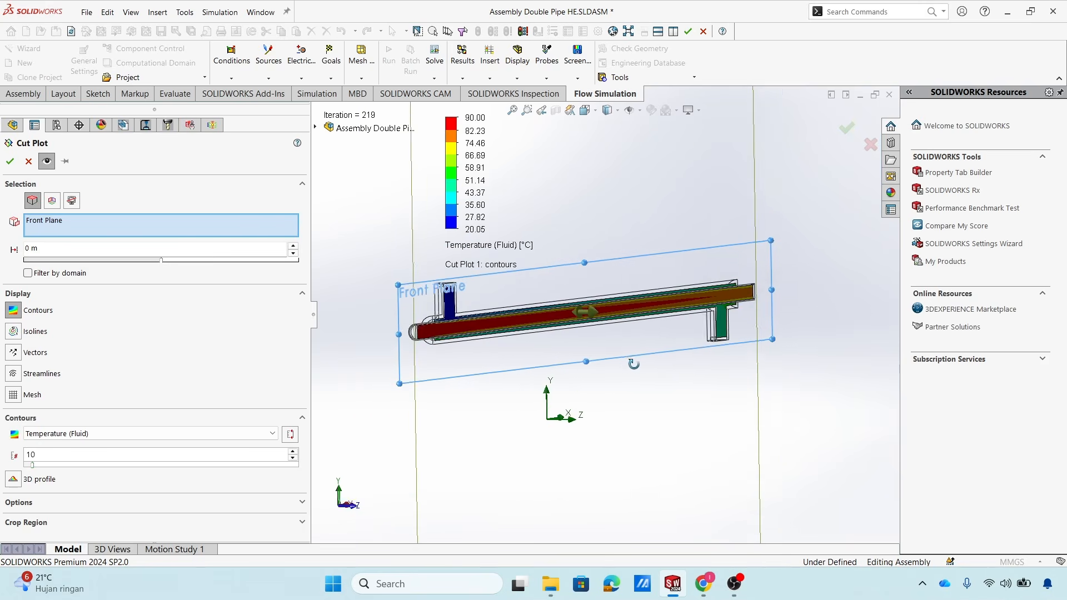
scroll(428, 340, down, 5)
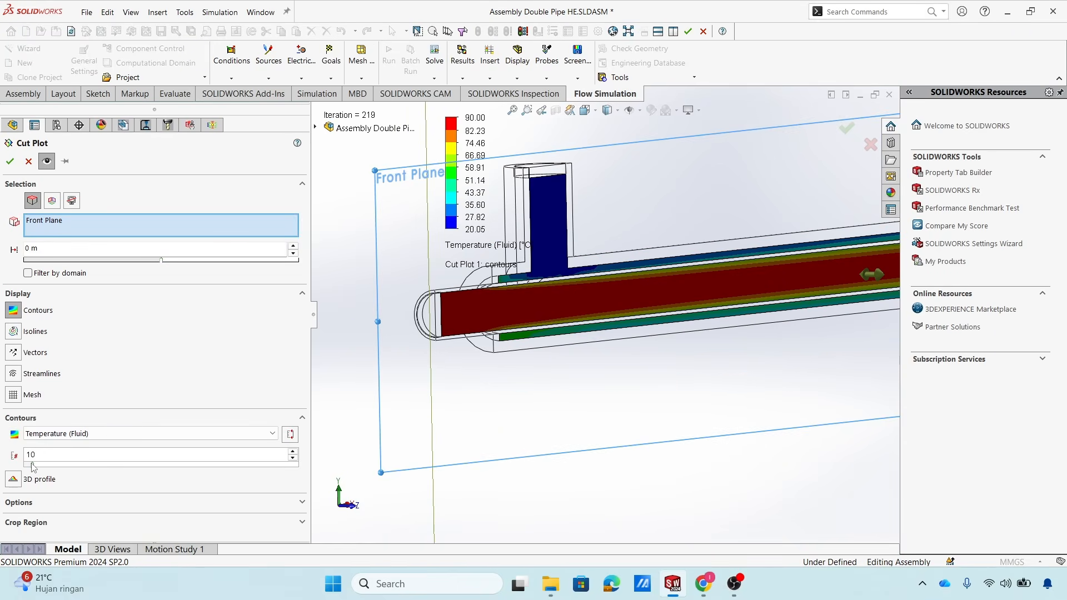
drag(34, 467, 303, 465)
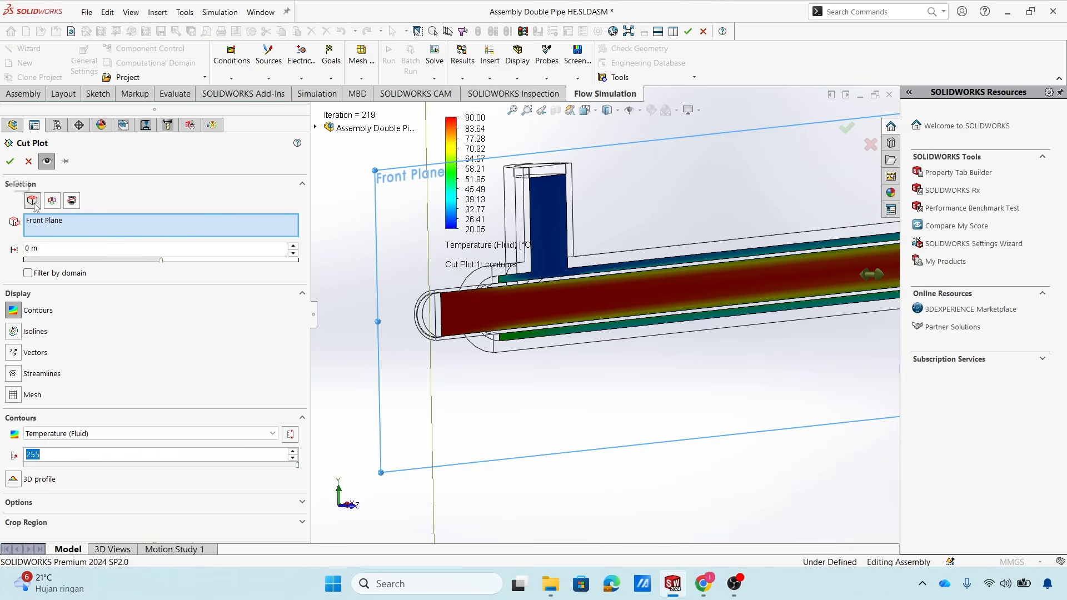
click(172, 434)
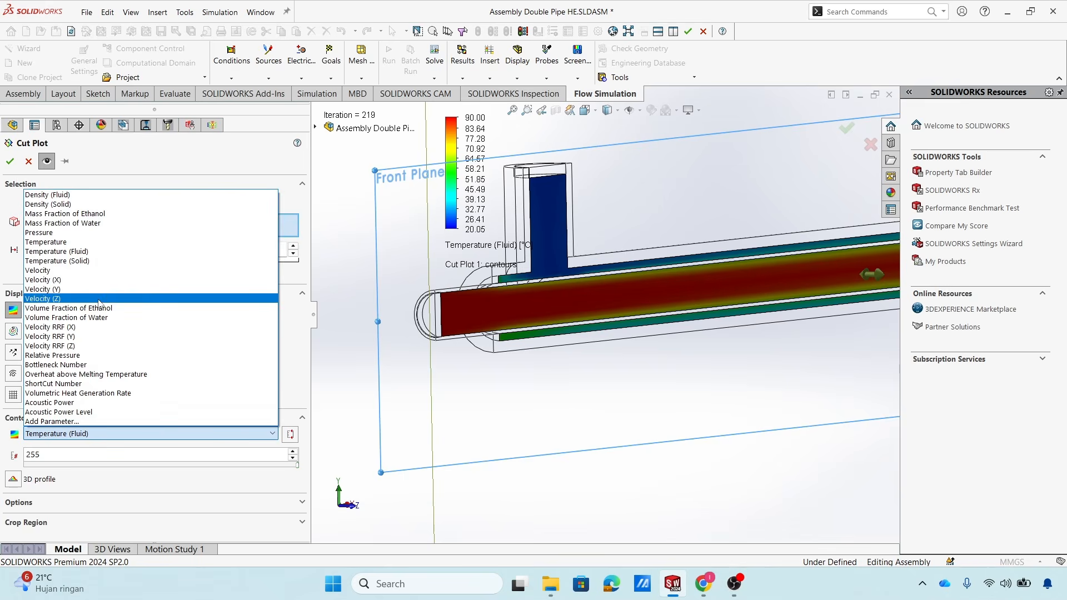
click(78, 242)
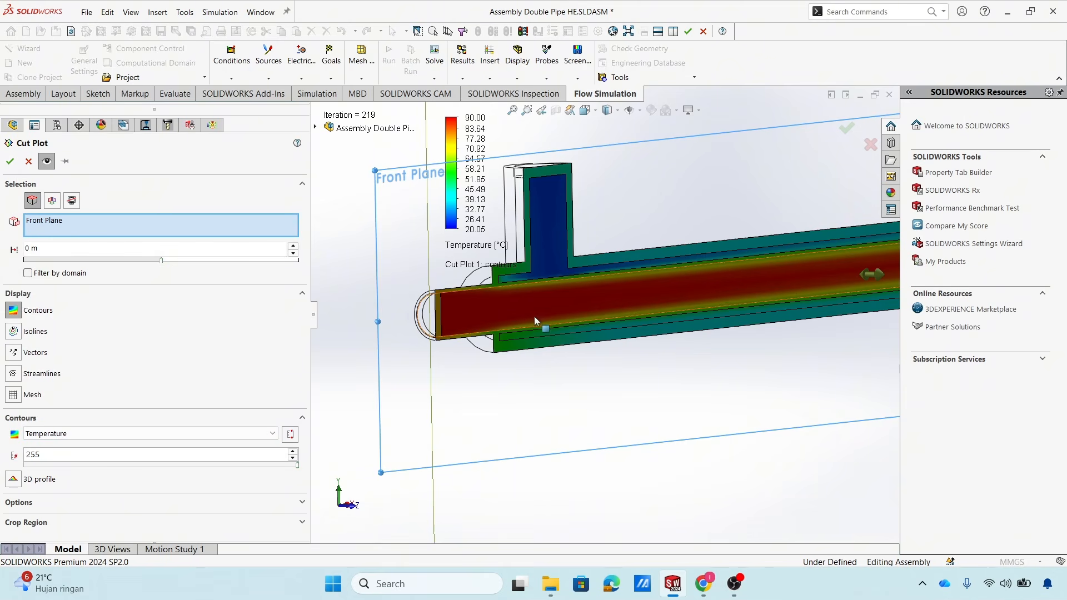
scroll(658, 325, down, 1)
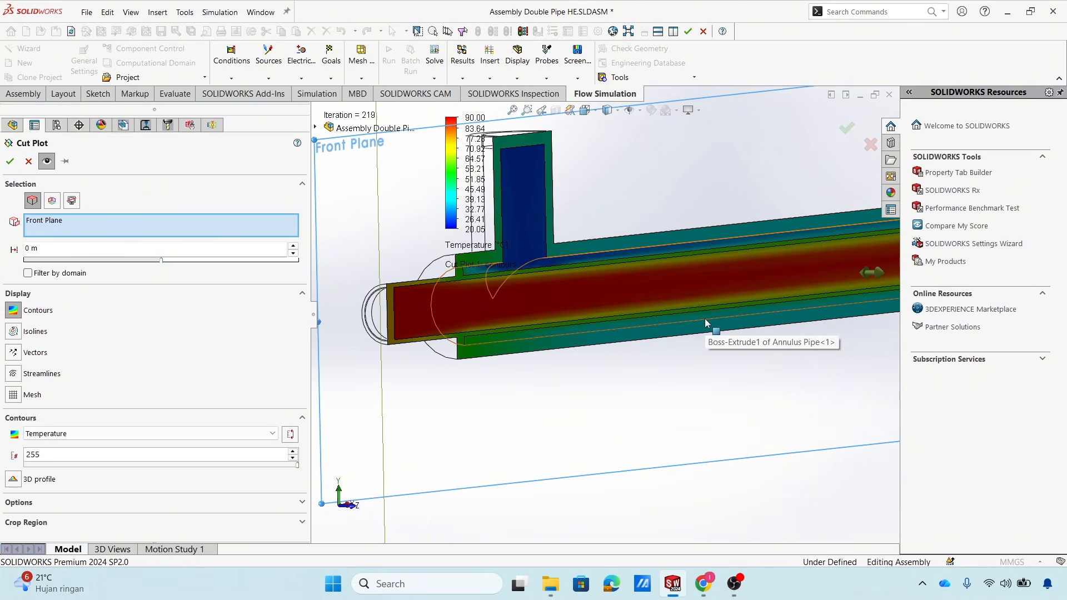
Examine the previewed temperature contours along the inner and annulus pipes, from the inlet end to the outlet end.
scroll(739, 326, up, 3)
scroll(767, 308, down, 4)
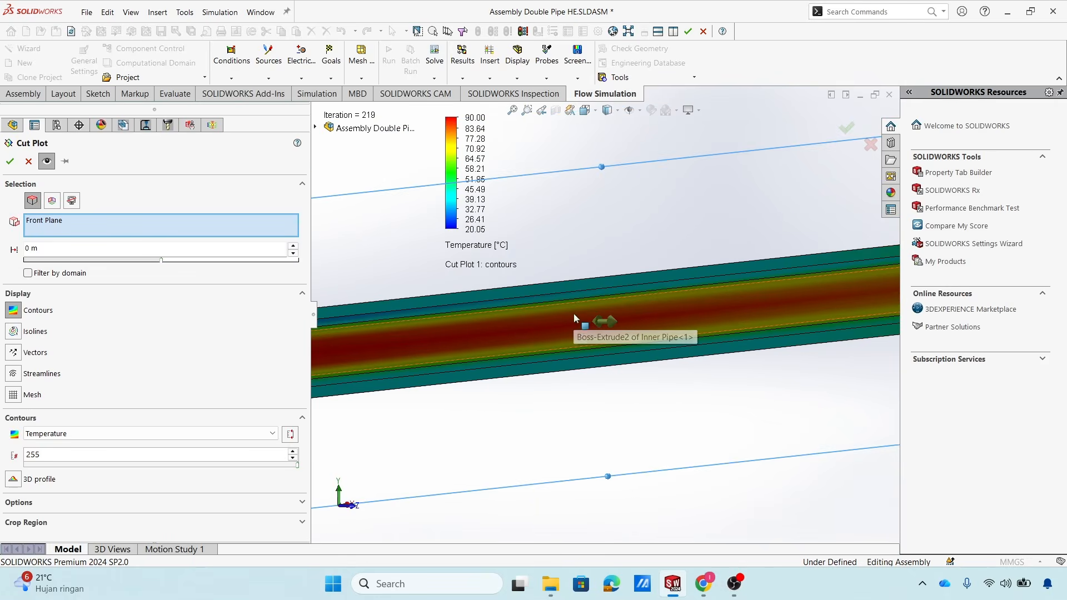
scroll(440, 328, up, 2)
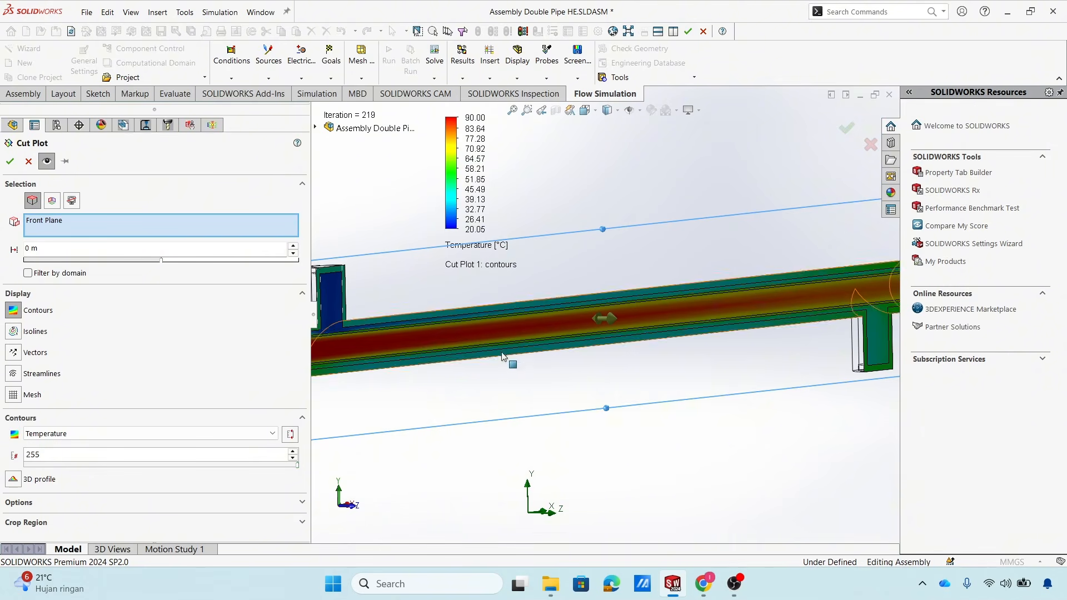
scroll(445, 328, down, 5)
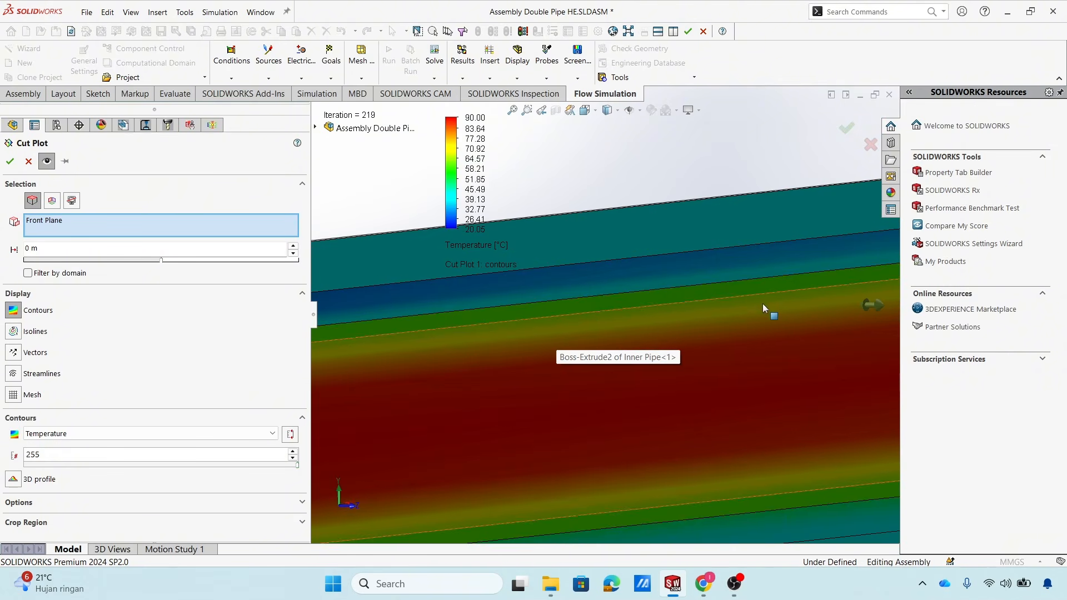
scroll(770, 301, up, 3)
scroll(769, 305, up, 7)
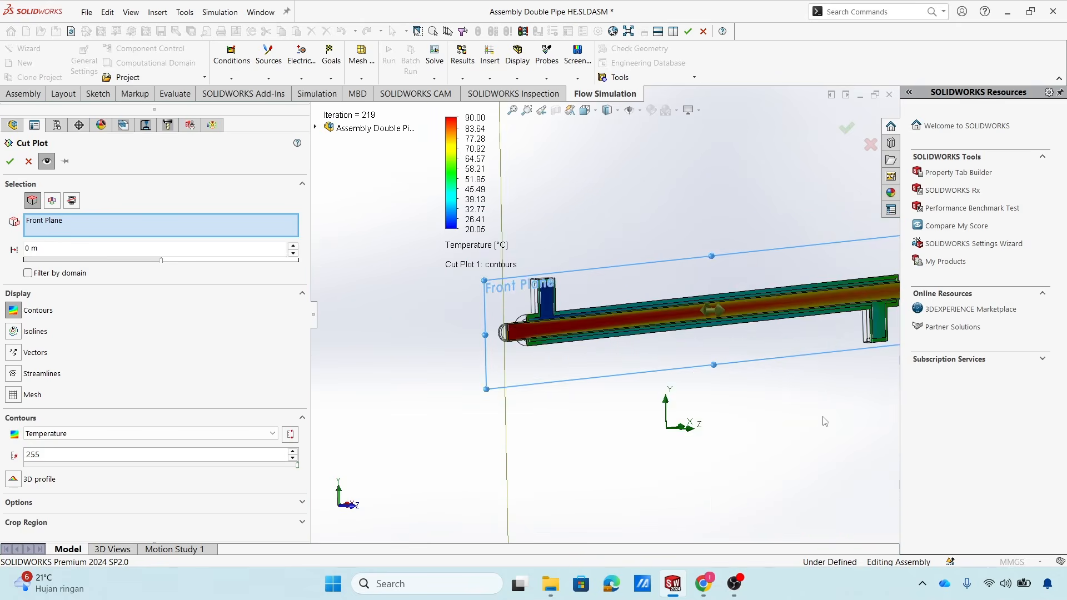
scroll(829, 292, down, 6)
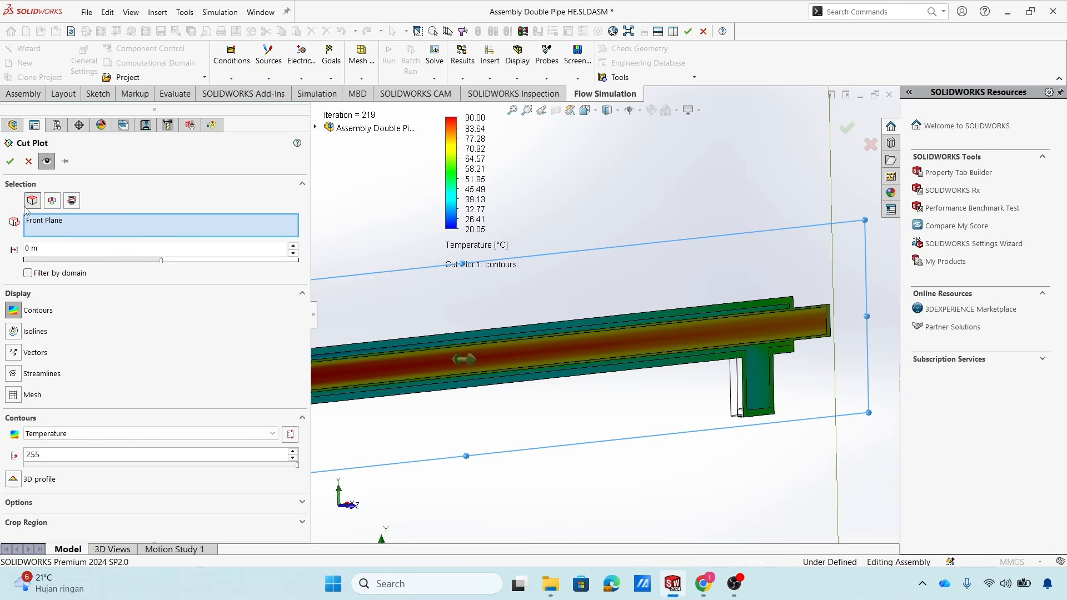
Try adding streamlines to the cut plot, turn them off again, and confirm the plot with contours only.
click(14, 374)
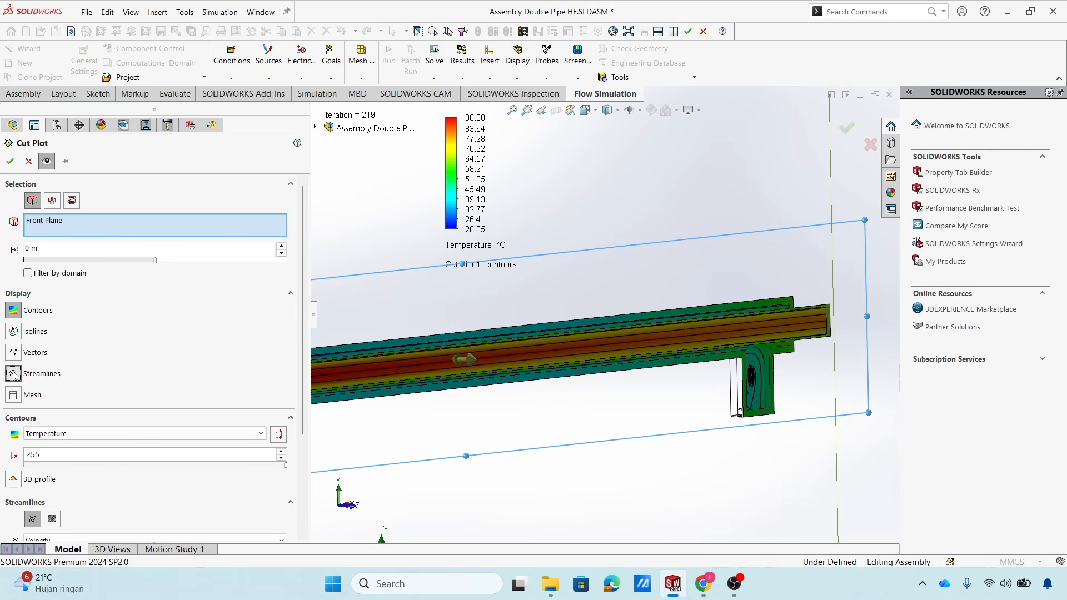
click(14, 374)
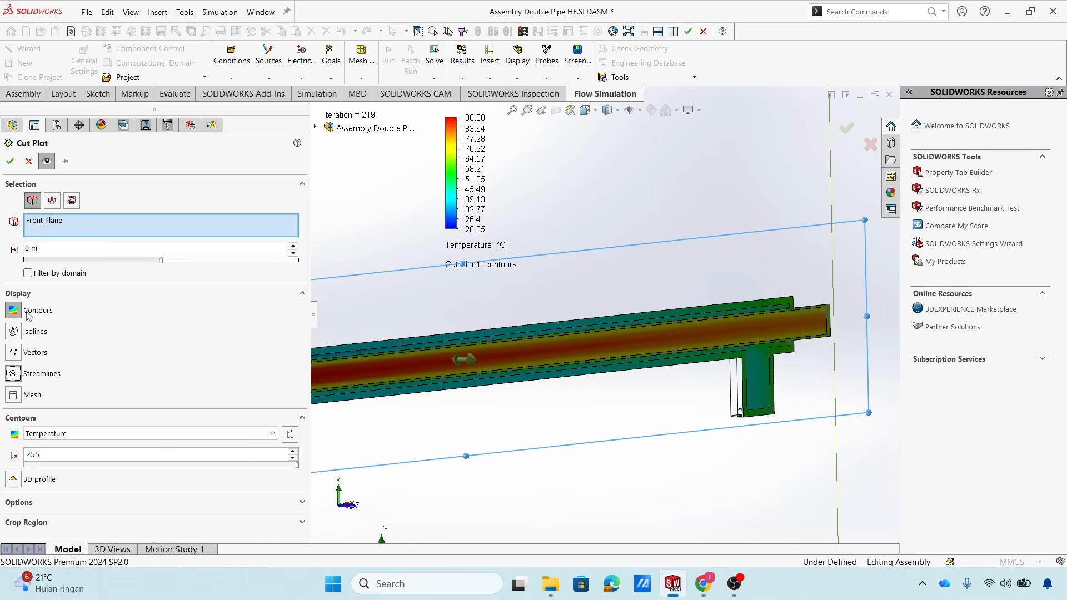
click(10, 161)
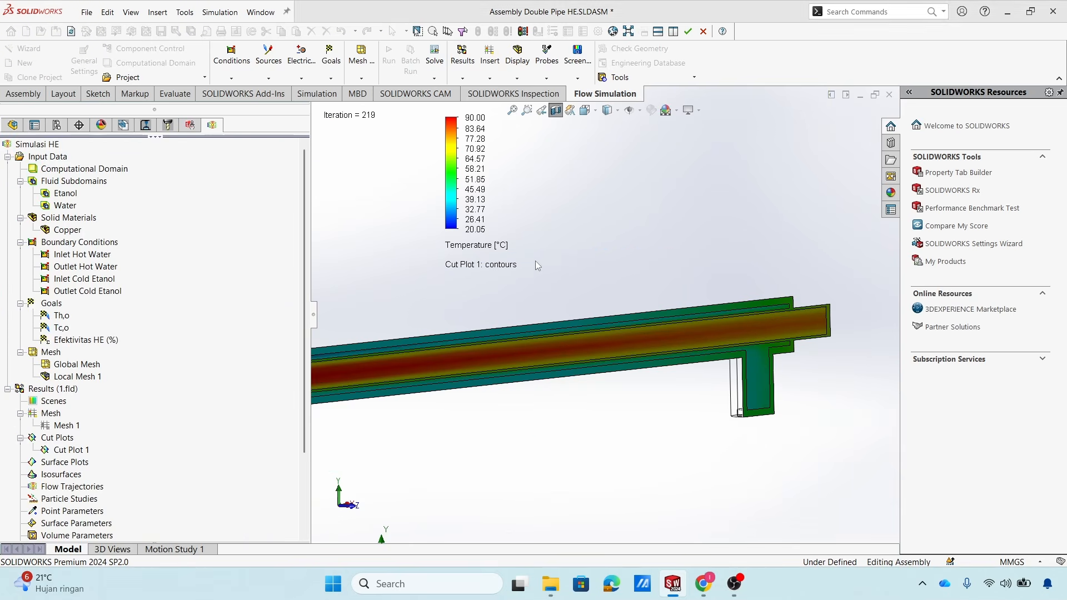
Reset the cut plot's temperature color bar limits to a minimum of 25.0577799 °C and a maximum of 90.002447 °C.
scroll(565, 266, up, 3)
scroll(565, 266, down, 2)
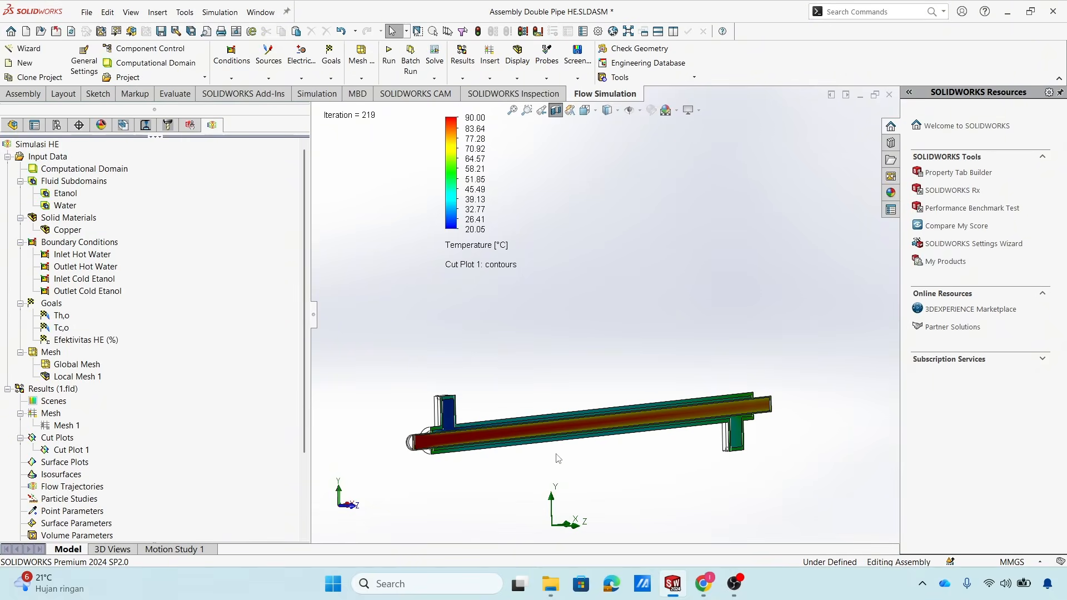
scroll(532, 468, down, 1)
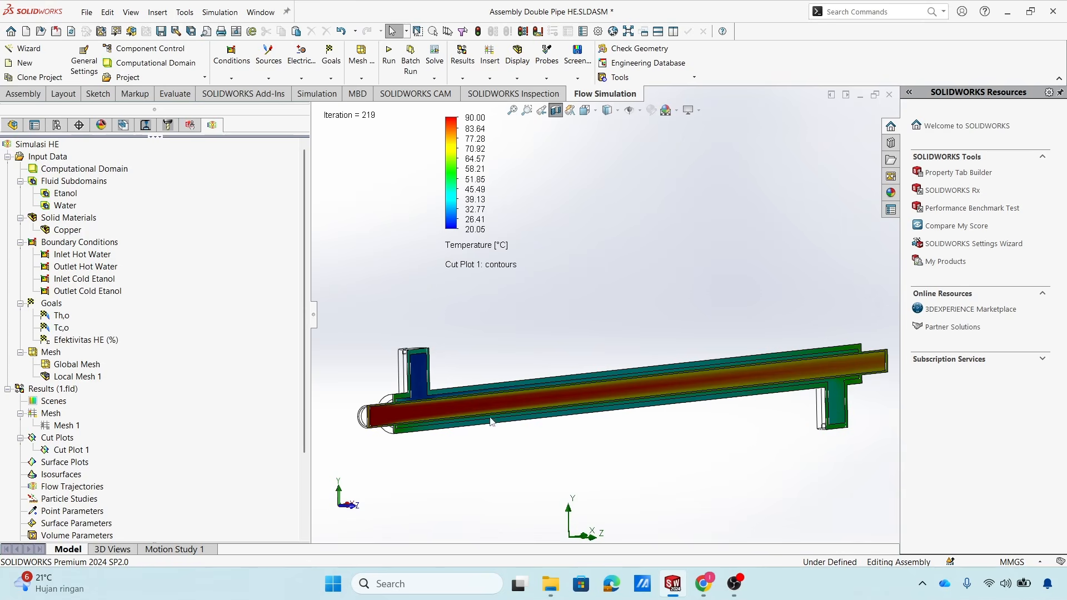
double_click(453, 207)
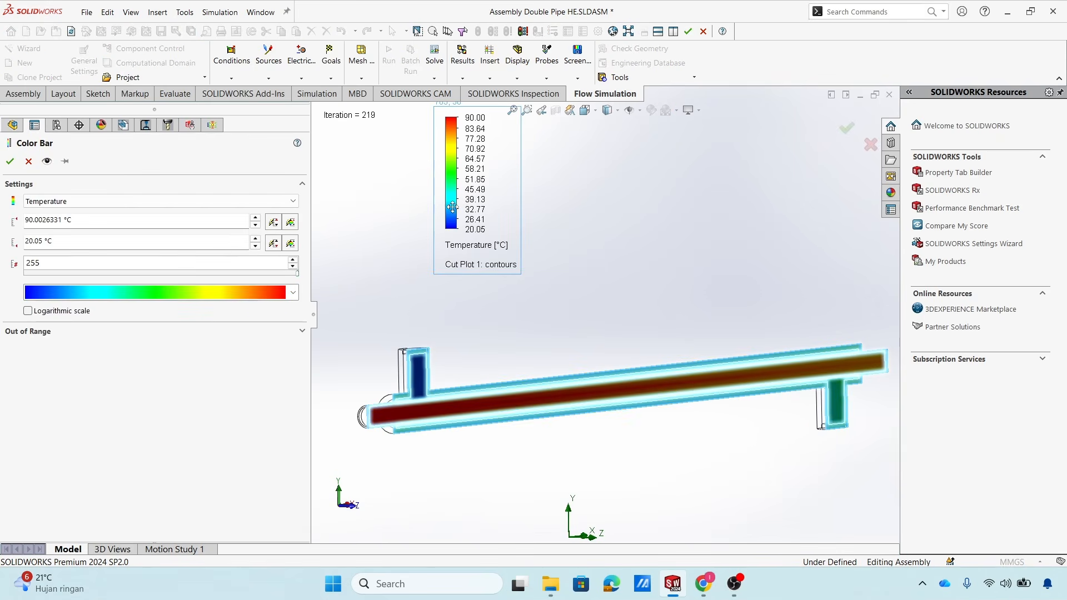
click(290, 243)
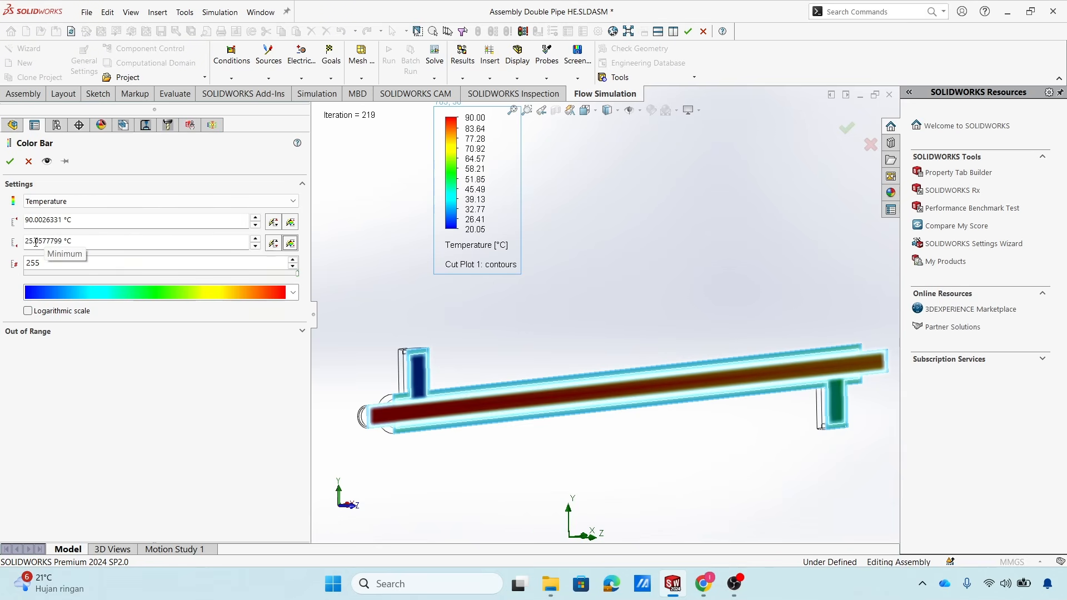
click(291, 222)
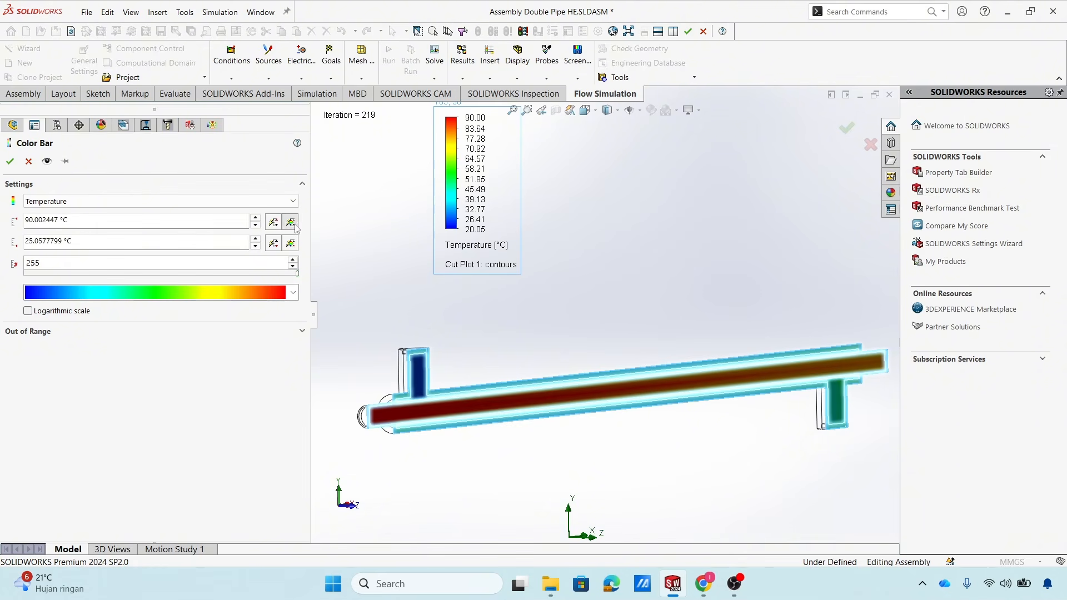
click(291, 243)
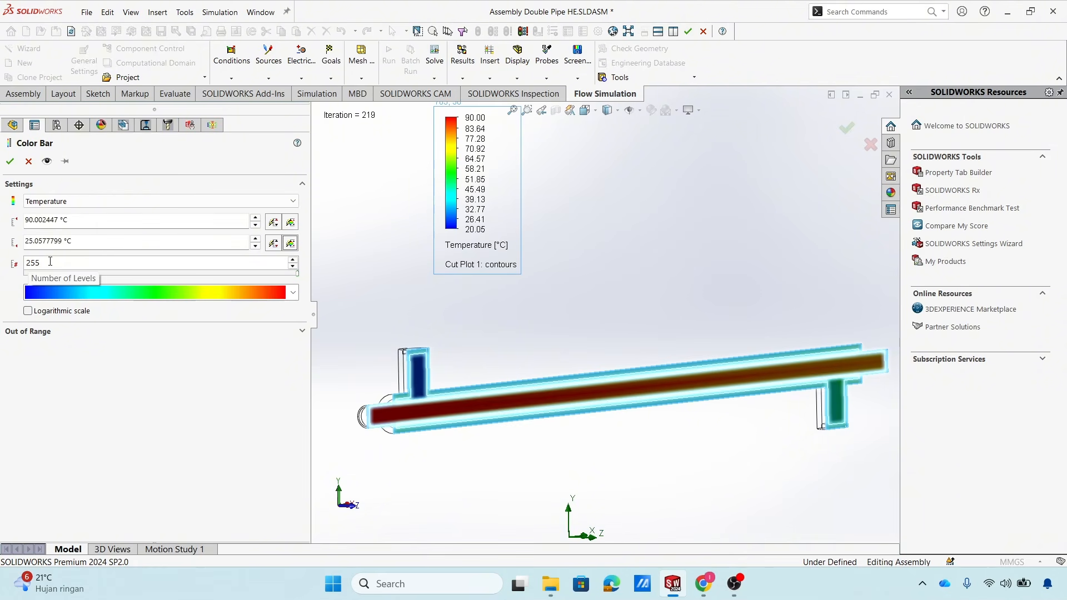
click(10, 162)
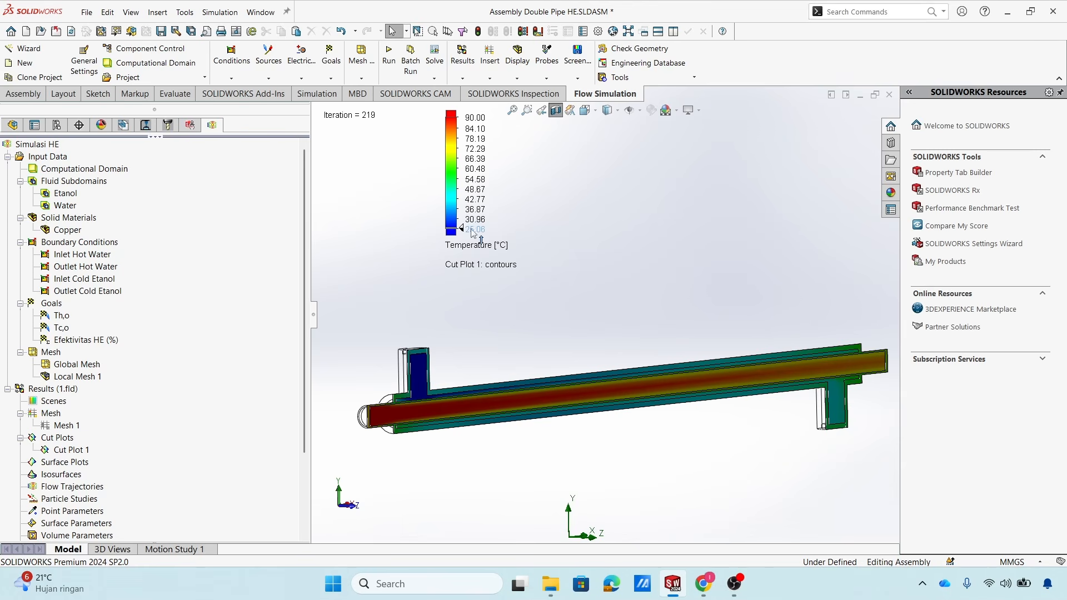
Examine the rescaled temperature contours of the whole heat exchanger and its outlet end from several angles.
middle_drag(480, 291, 699, 387)
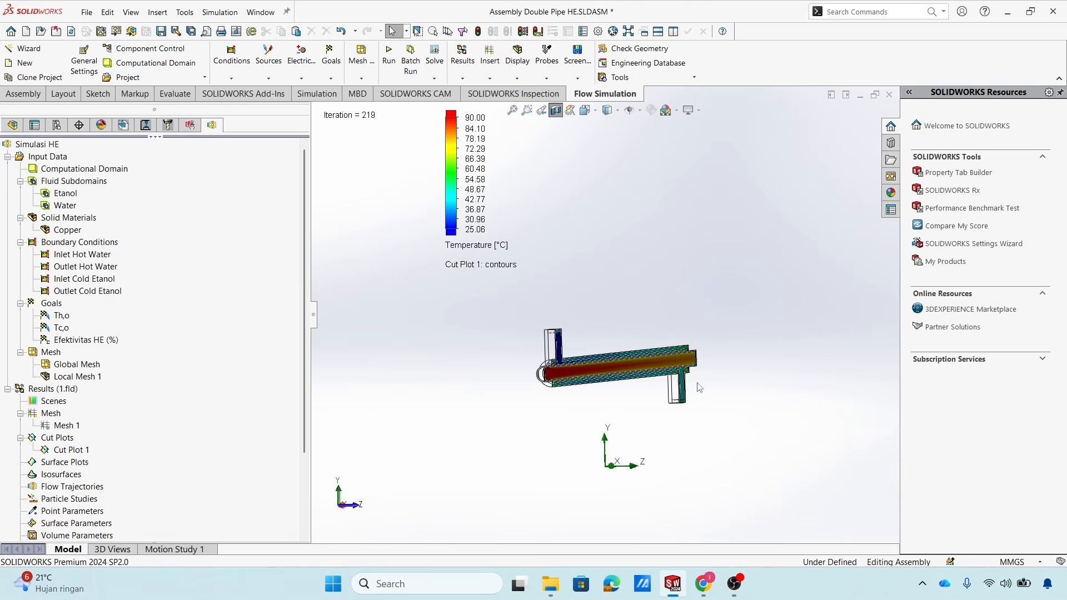
scroll(700, 387, down, 5)
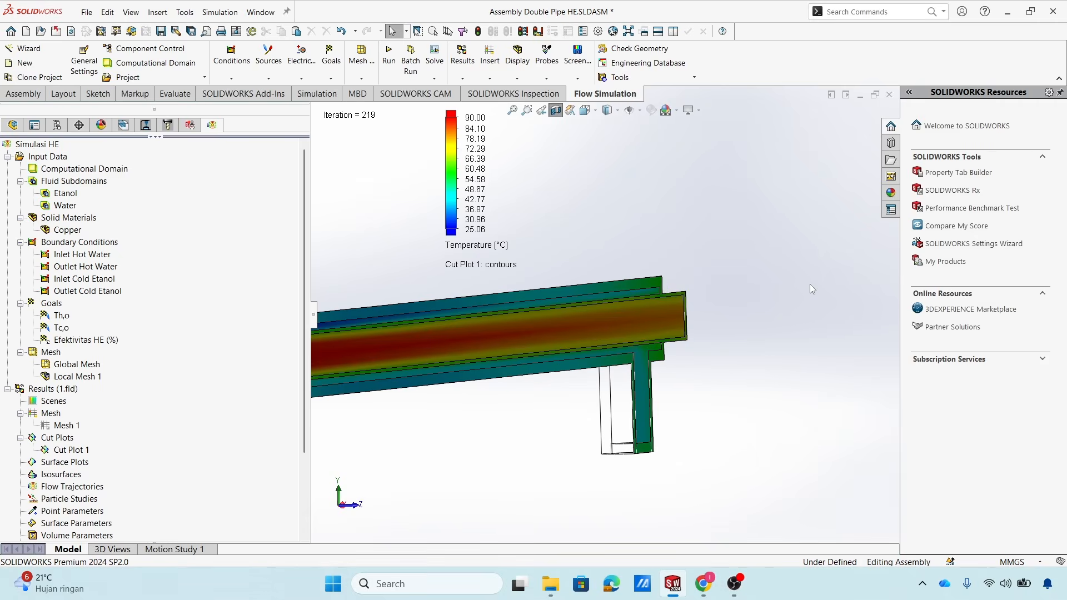
scroll(812, 288, up, 5)
middle_drag(745, 376, 584, 383)
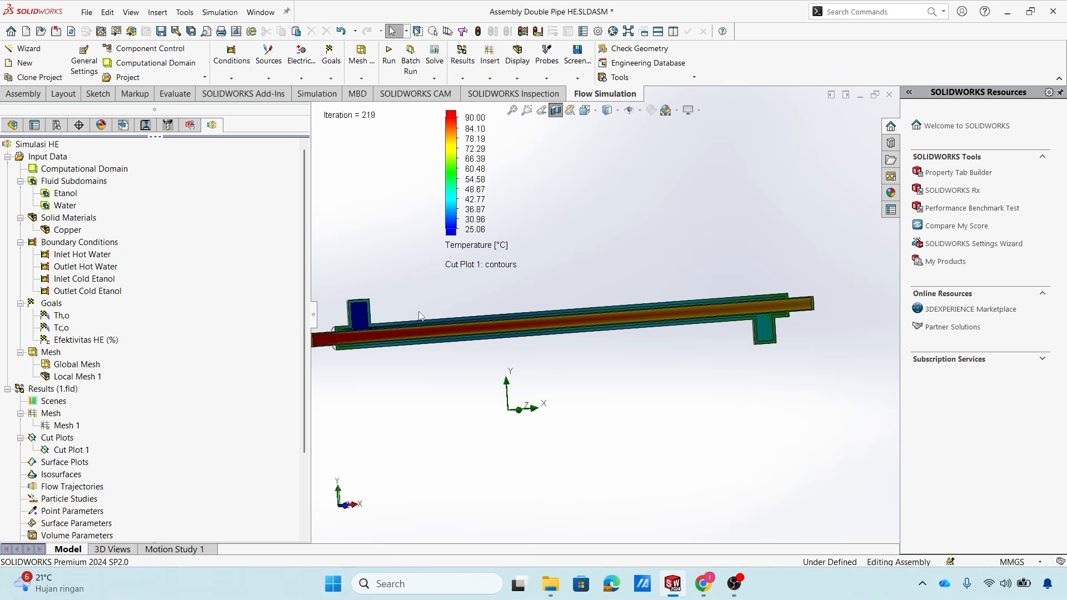
key(f)
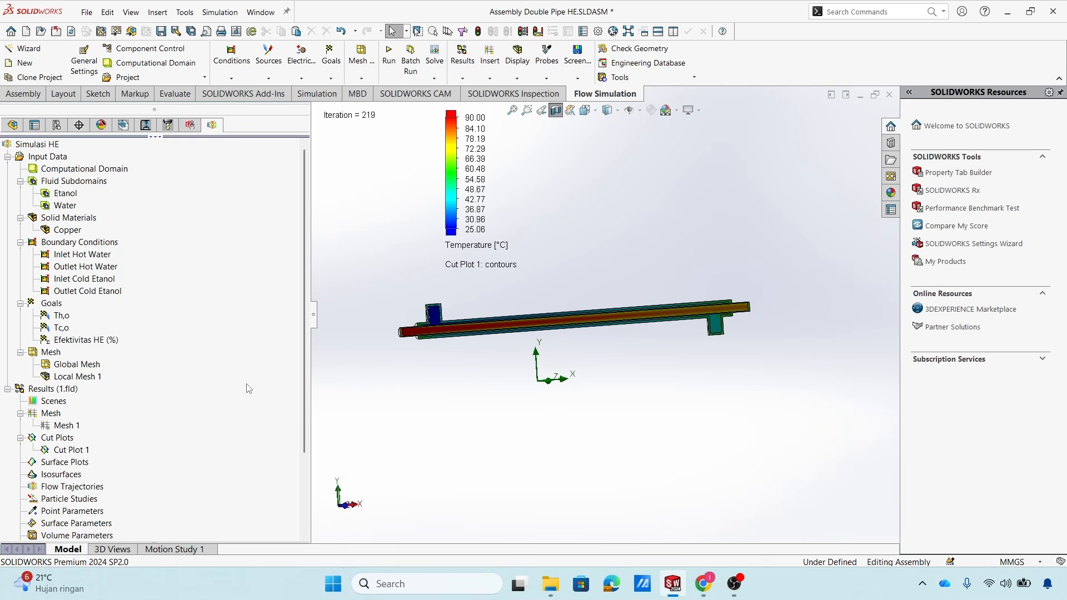
middle_drag(420, 389, 521, 383)
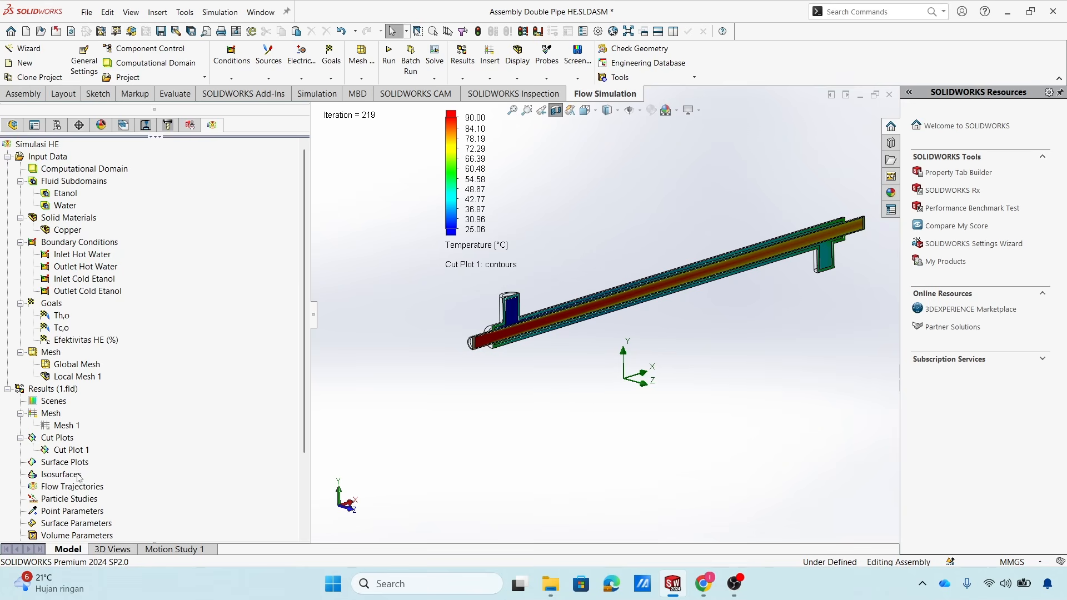
Hide Cut Plot 1 and show the model in the Shaded With Edges display style.
right_click(72, 451)
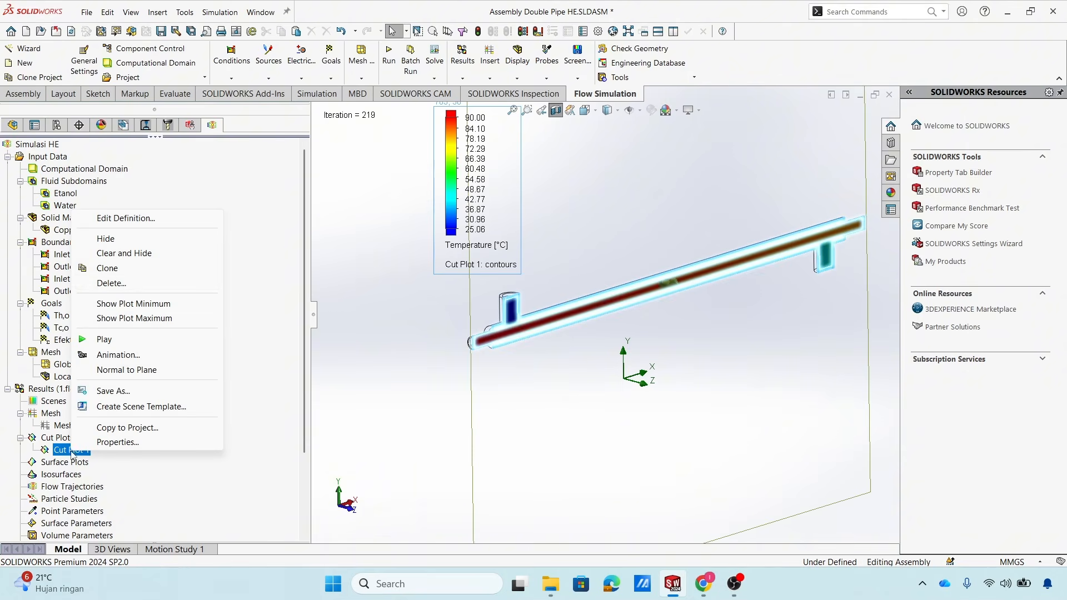
click(135, 244)
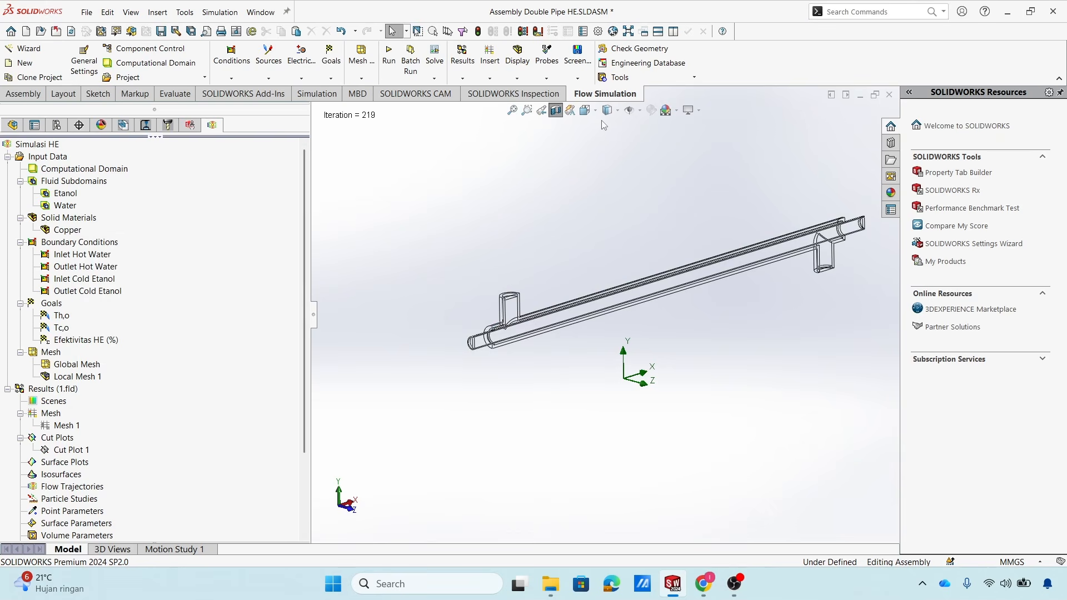
click(621, 113)
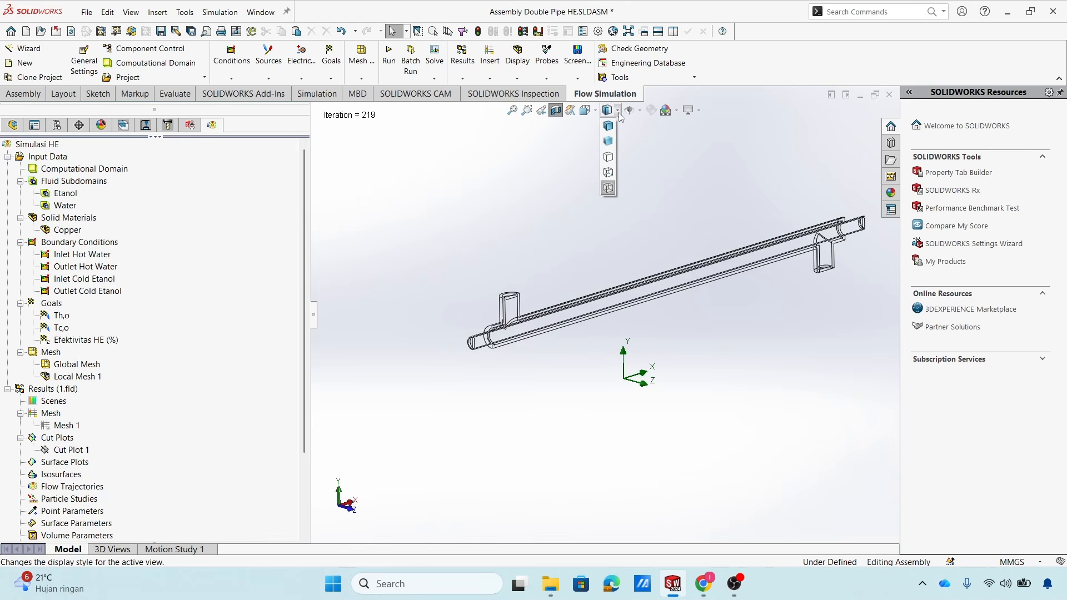
click(609, 126)
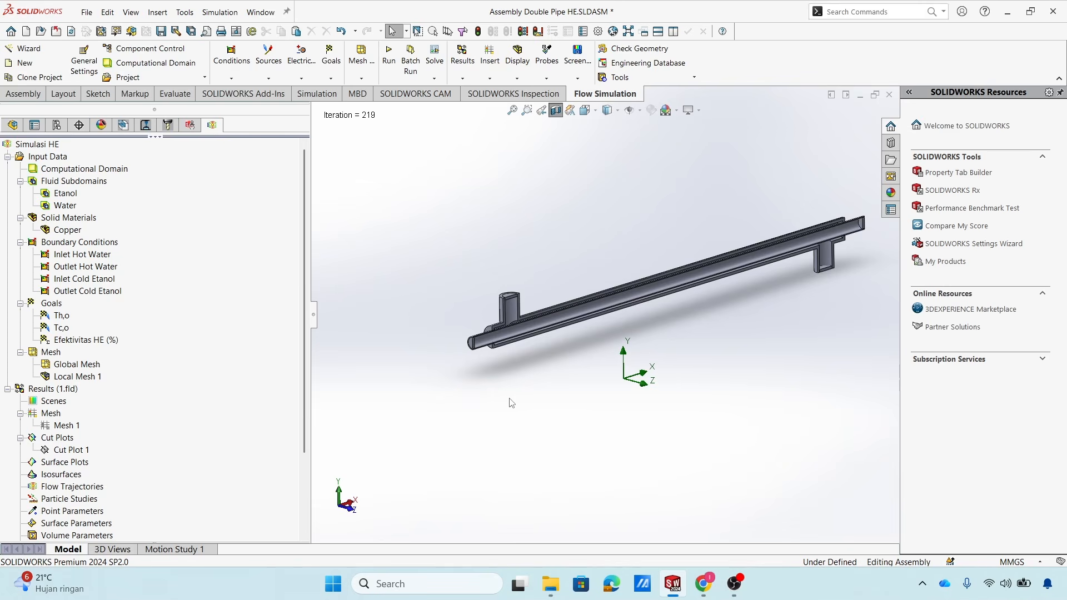
Start a new flow trajectories plot and set the trajectories' appearance to Spheres.
scroll(511, 403, down, 2)
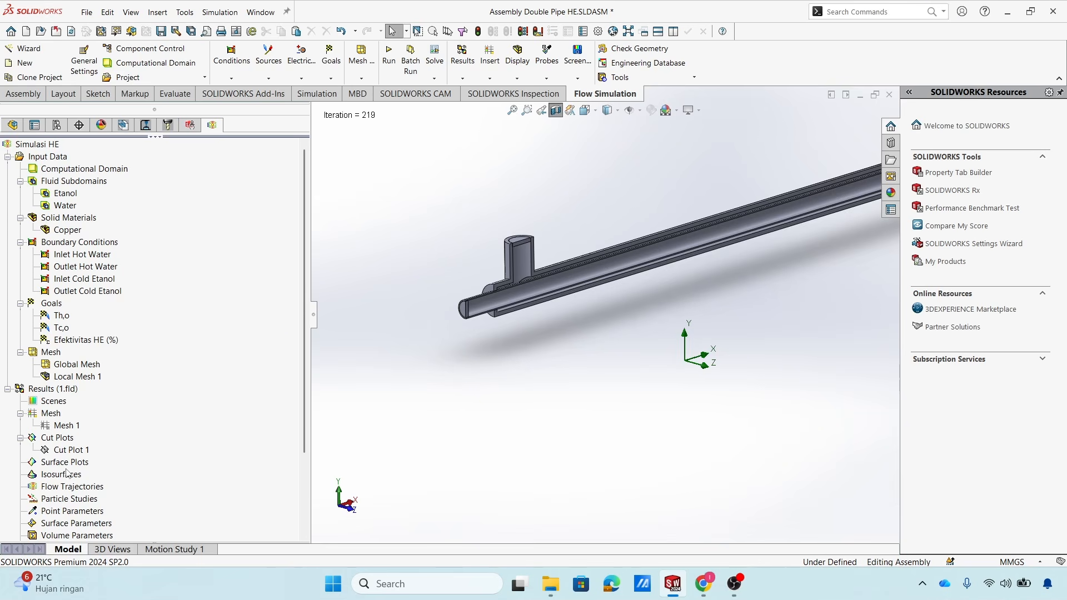
right_click(74, 487)
click(145, 494)
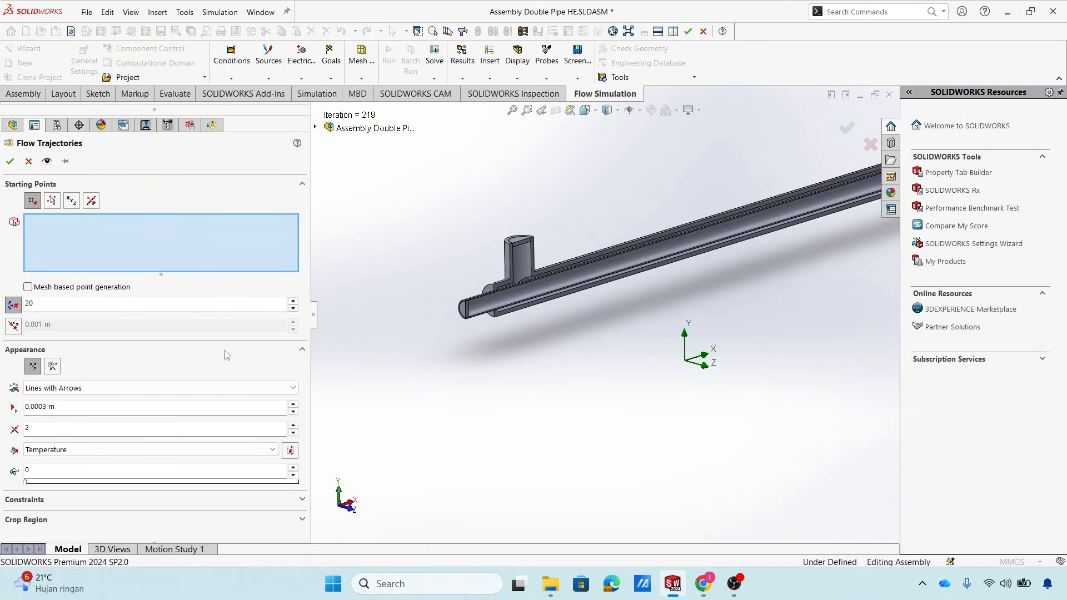
click(98, 392)
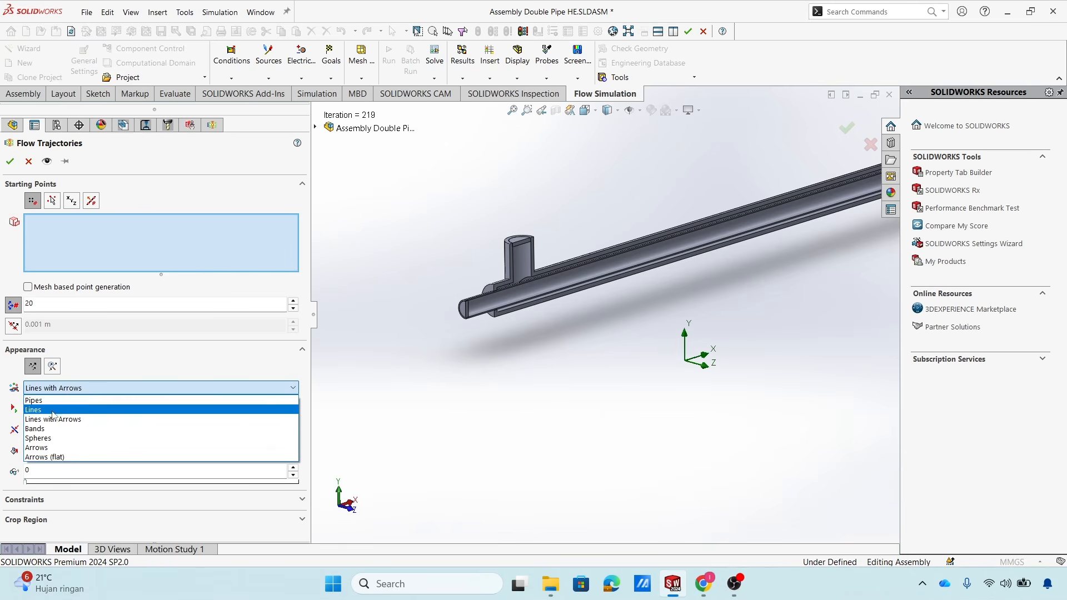
click(55, 438)
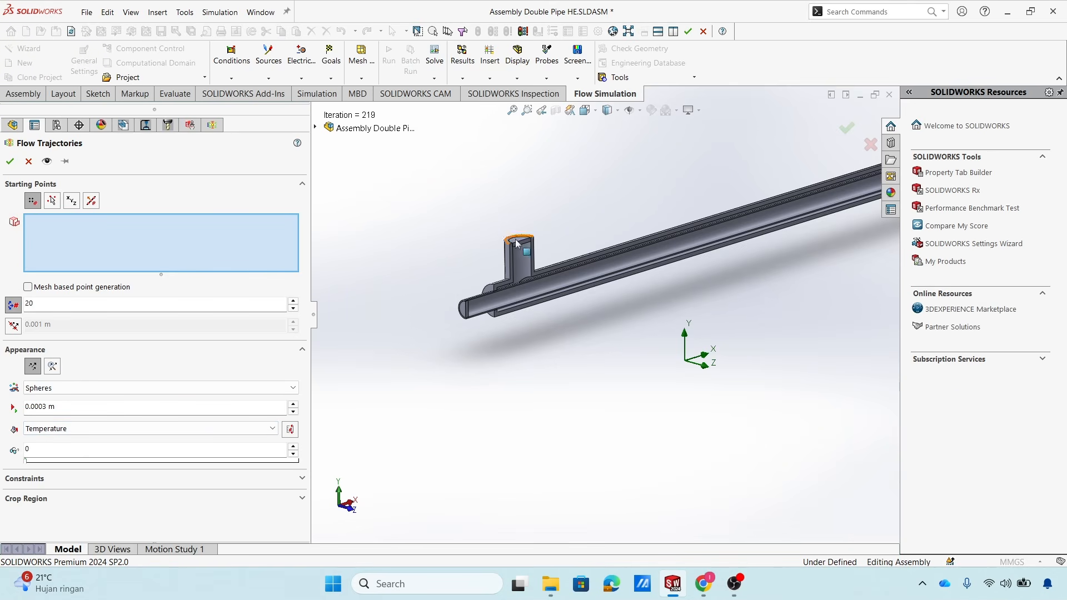
Add the inner faces of LID1 and LID2 at the two inner pipe ends as trajectory starting points.
scroll(501, 305, down, 5)
scroll(471, 304, up, 3)
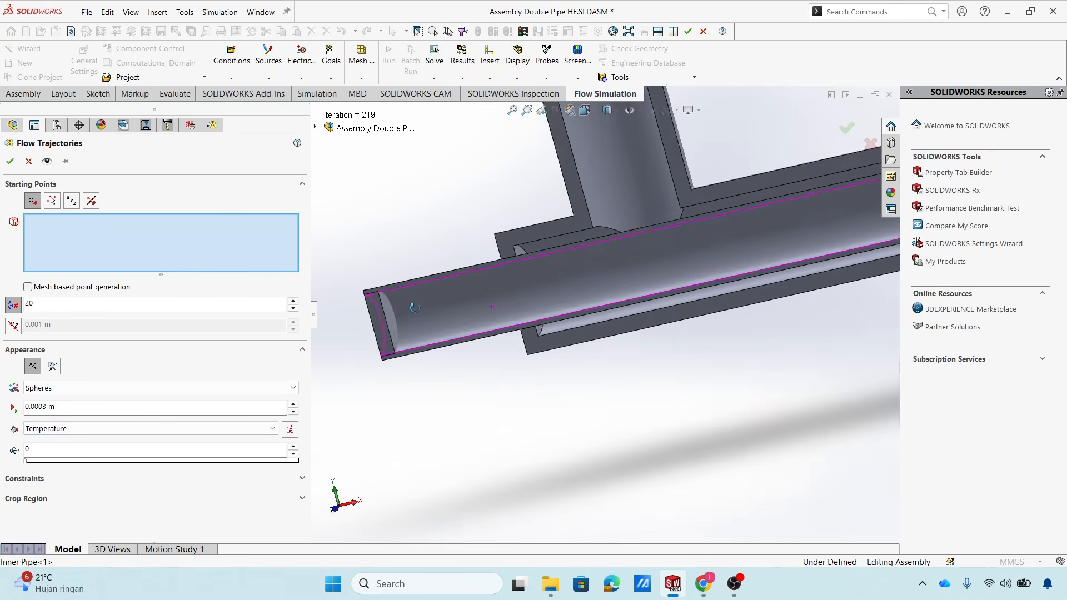
click(387, 314)
scroll(392, 346, up, 3)
middle_drag(393, 346, 739, 194)
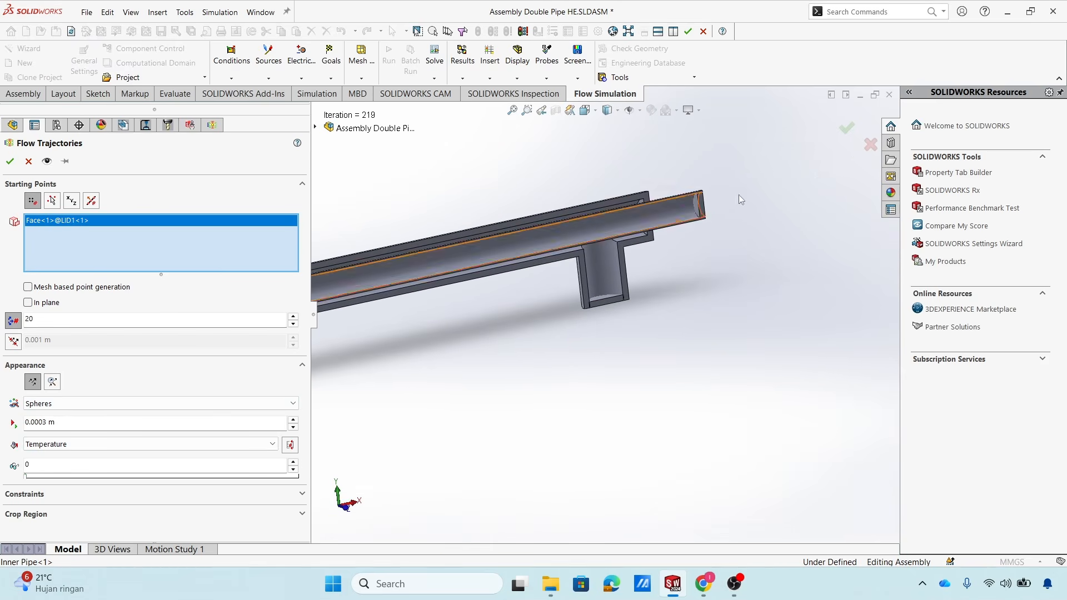
click(696, 203)
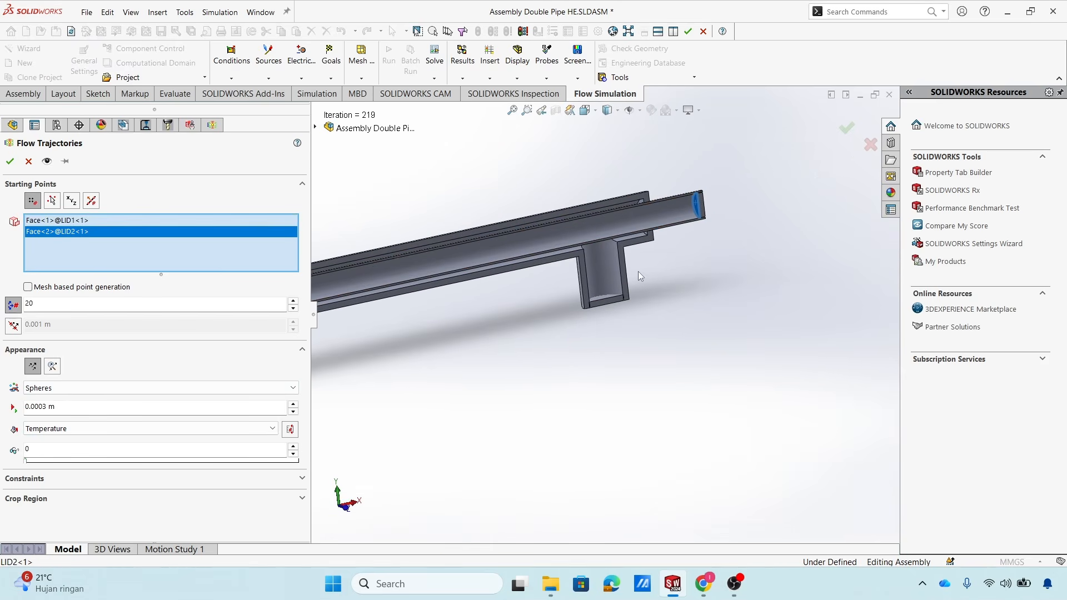
Add the inner faces of LID3 and LID4 on the two annulus nozzles as trajectory starting points.
click(612, 311)
scroll(612, 316, up, 5)
scroll(490, 333, down, 10)
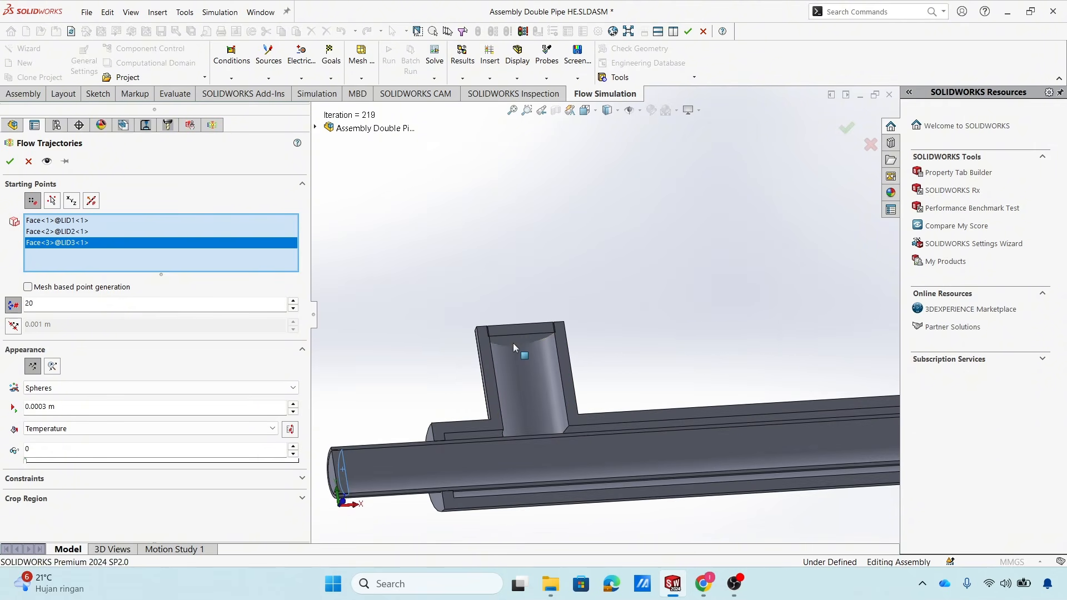
scroll(536, 362, up, 3)
scroll(591, 315, down, 6)
click(600, 290)
scroll(571, 335, up, 6)
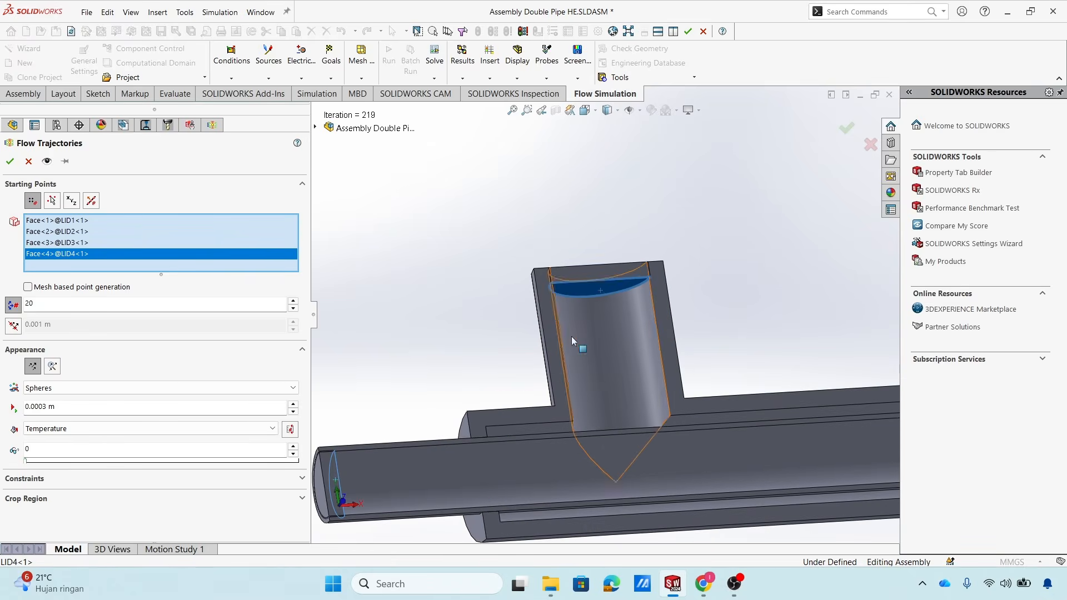
scroll(545, 348, up, 4)
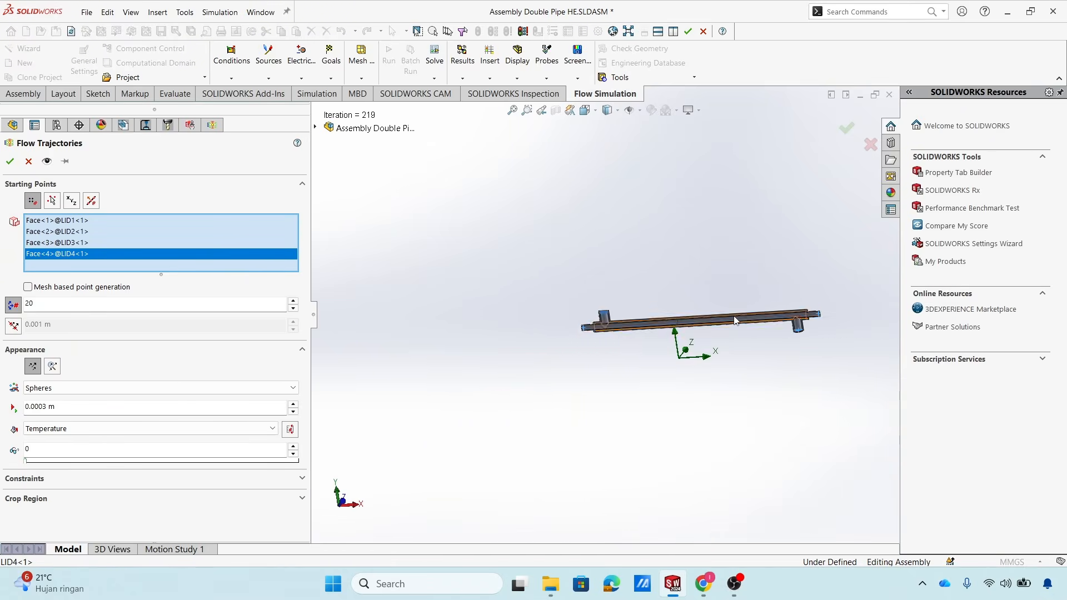
middle_drag(732, 319, 739, 367)
scroll(682, 322, up, 2)
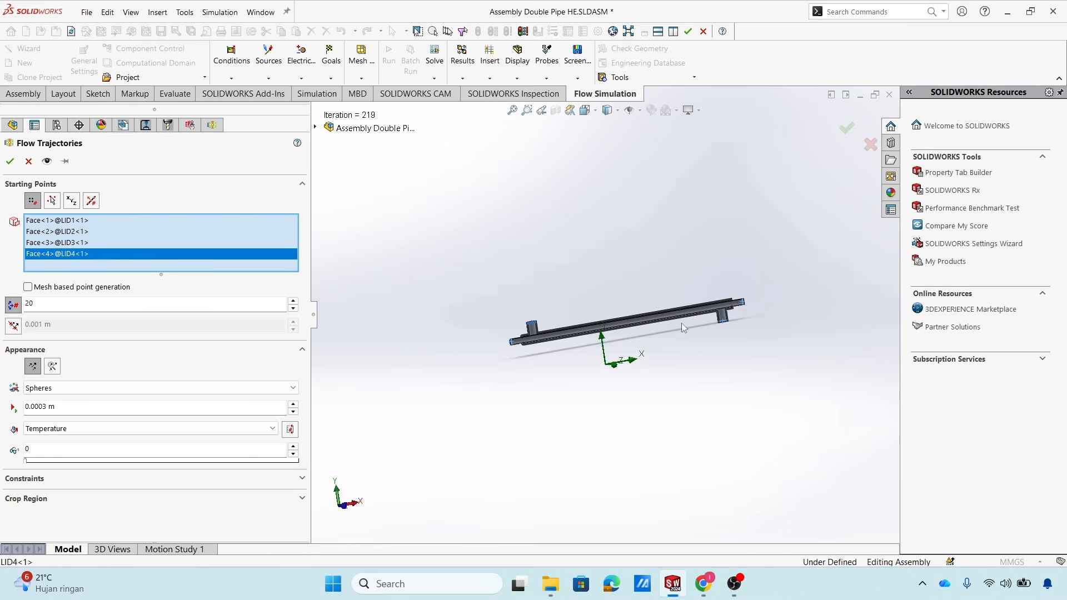
Preview the temperature-coloured flow trajectories and switch the model to the Wireframe display style.
scroll(645, 306, down, 5)
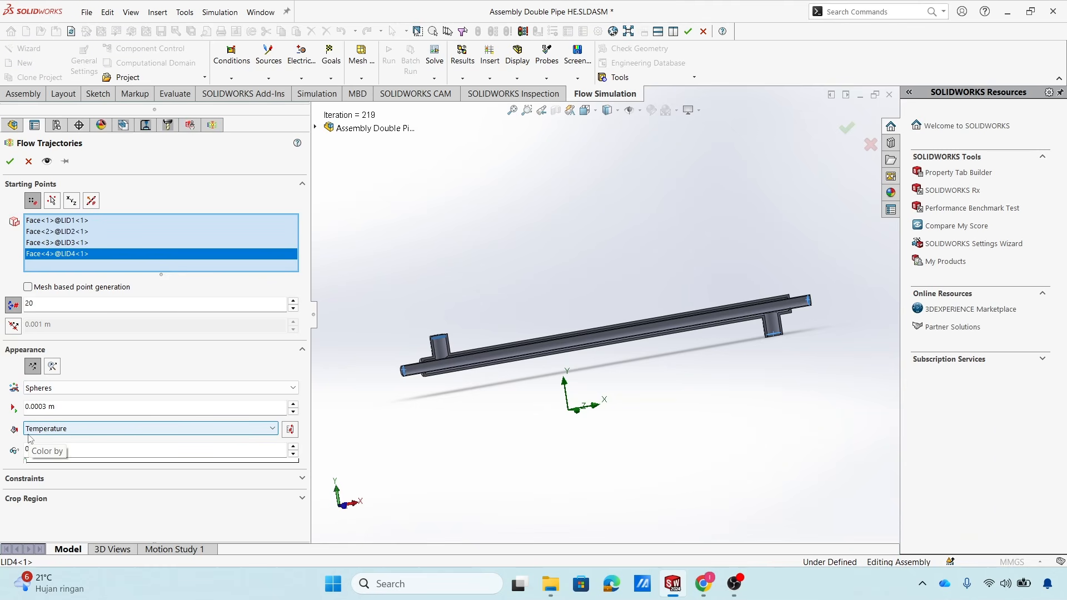
click(47, 162)
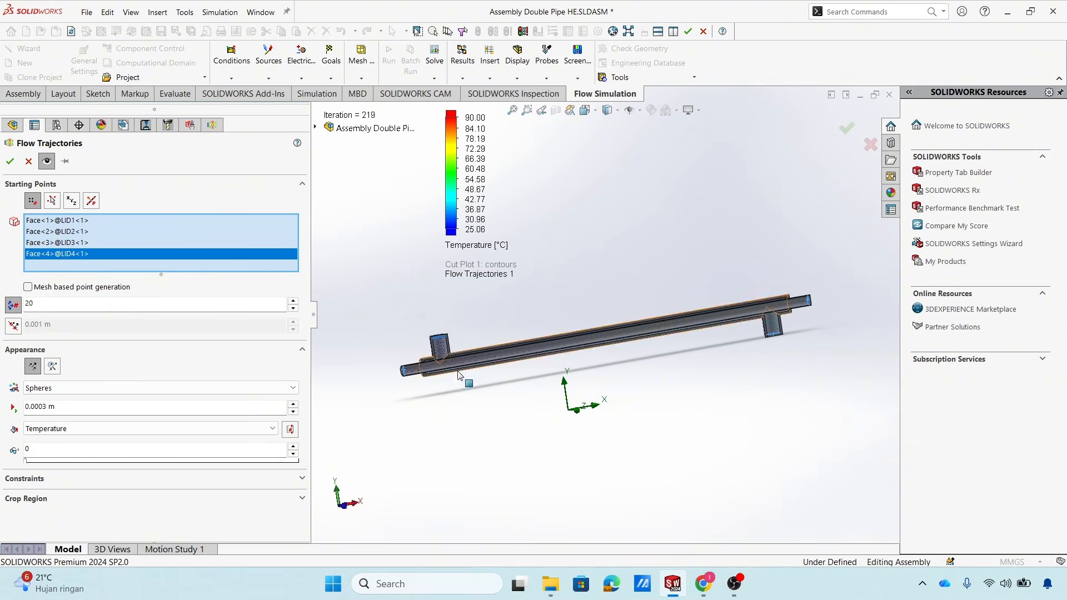
scroll(409, 325, down, 5)
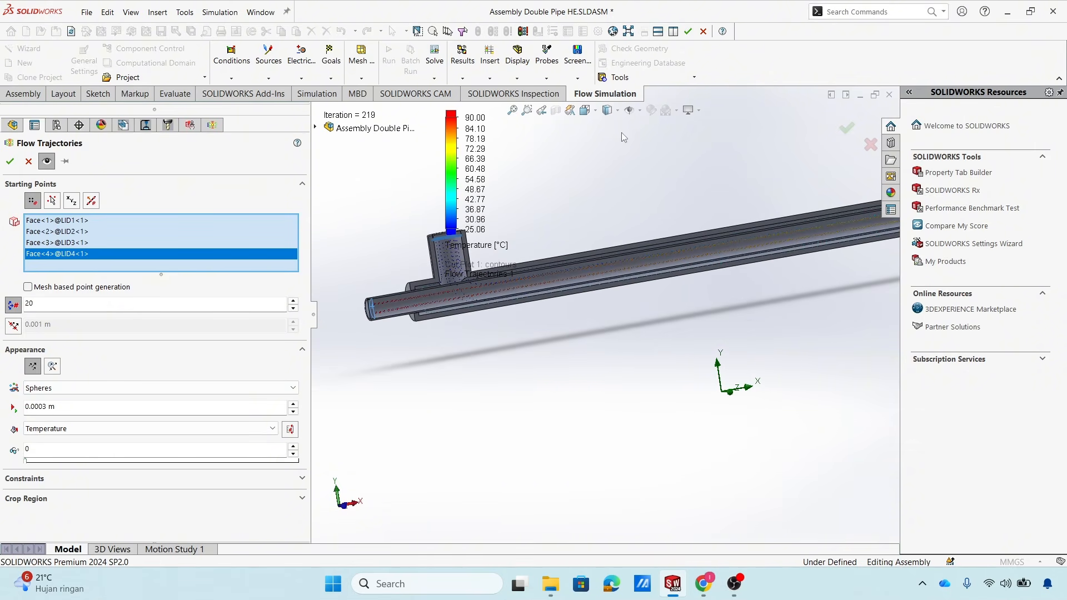
click(615, 114)
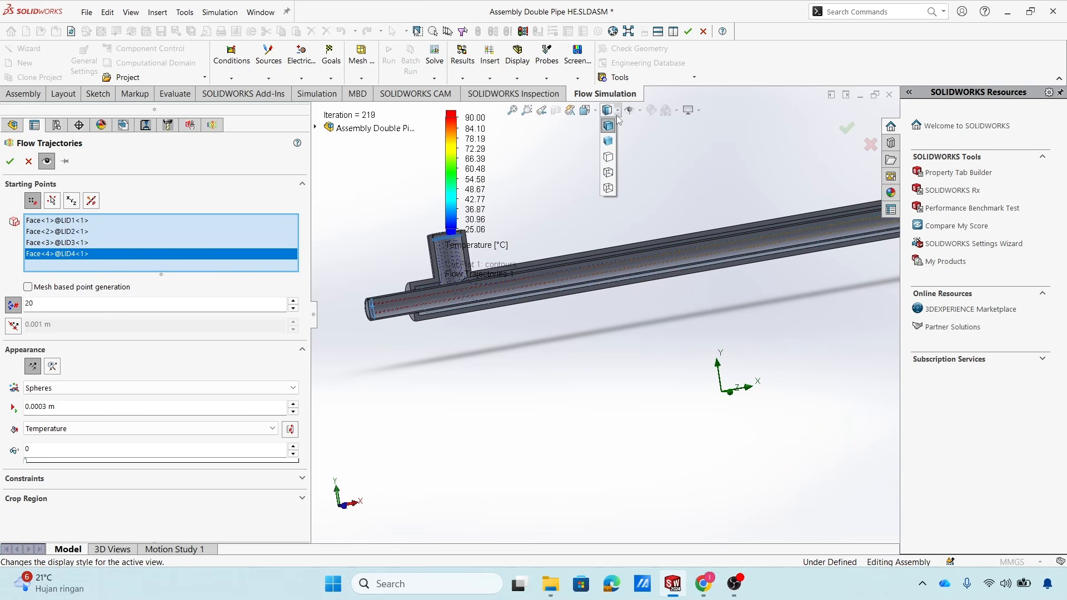
click(610, 188)
scroll(595, 303, up, 3)
scroll(637, 202, down, 2)
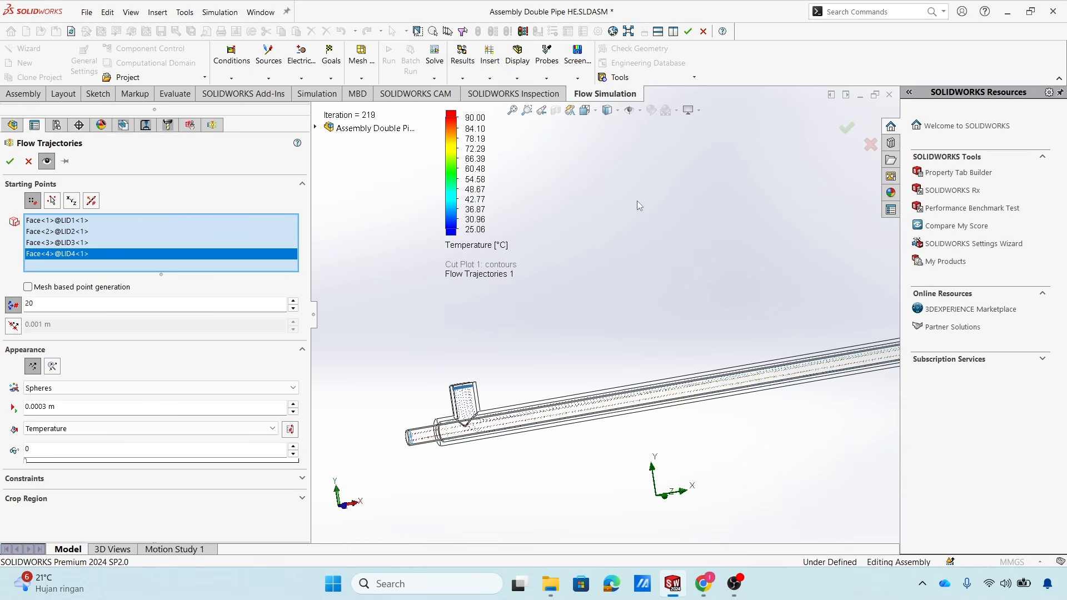
scroll(624, 341, down, 3)
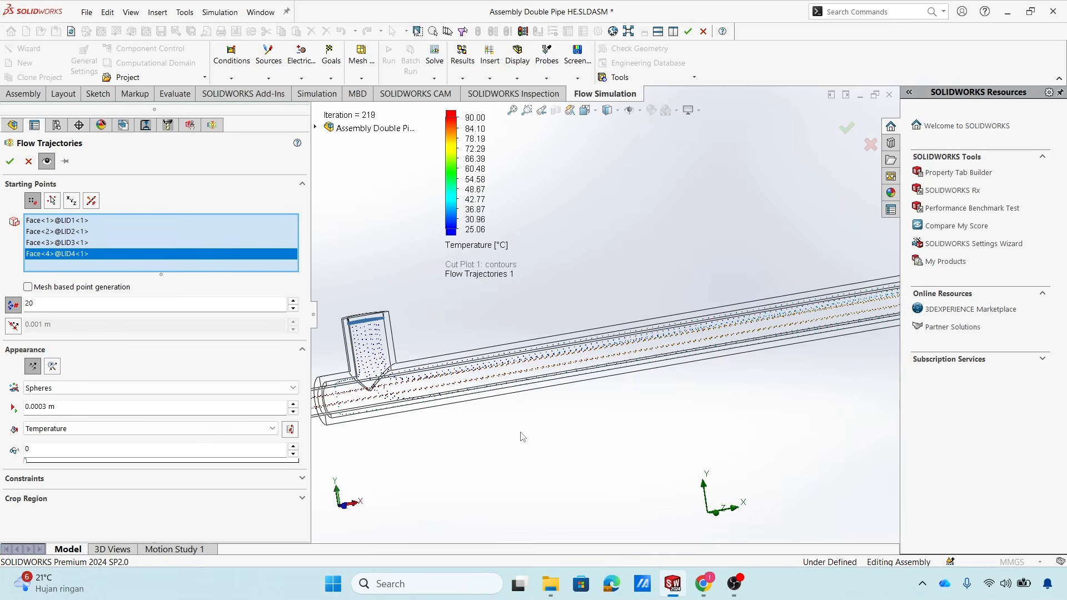
Set the trajectory sphere size to 0.0005 m, inspect the preview at both annulus nozzles, and accept the plot.
key(space)
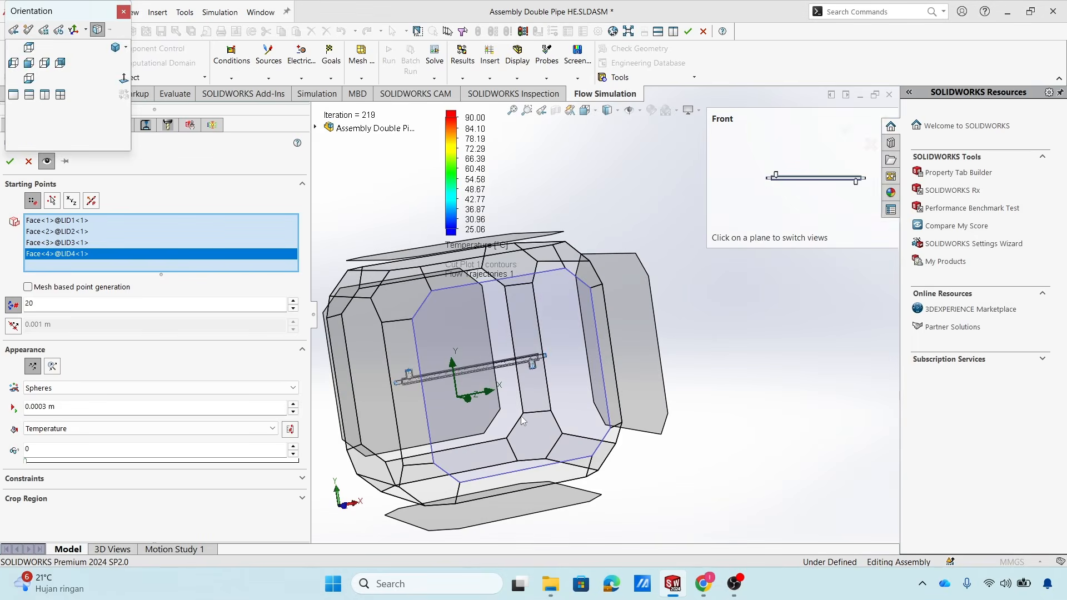
click(521, 416)
scroll(374, 289, down, 5)
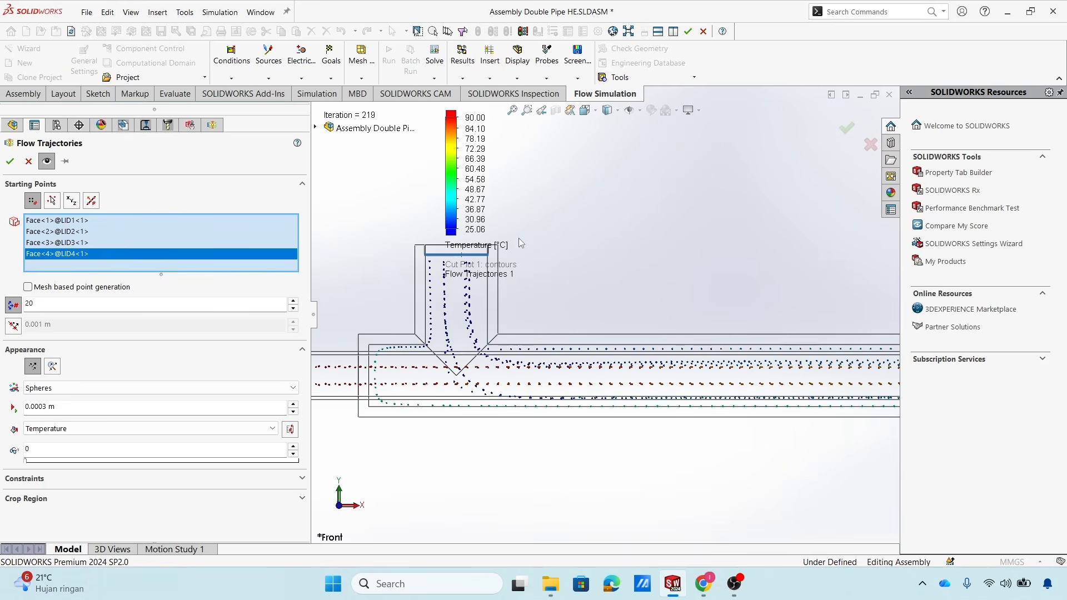
middle_drag(548, 326, 489, 369)
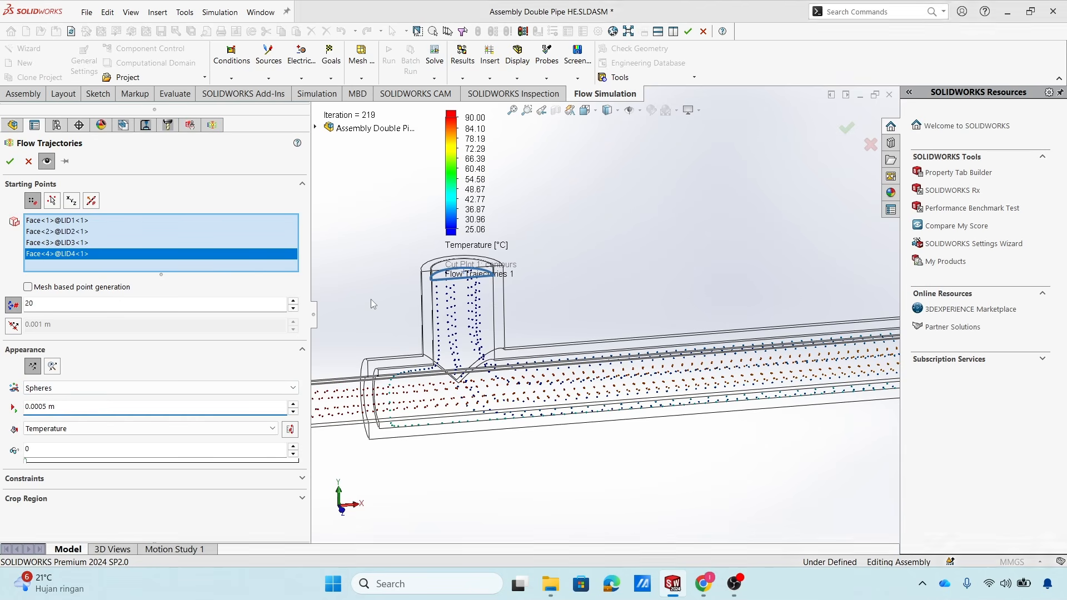
scroll(636, 403, up, 5)
scroll(576, 351, down, 8)
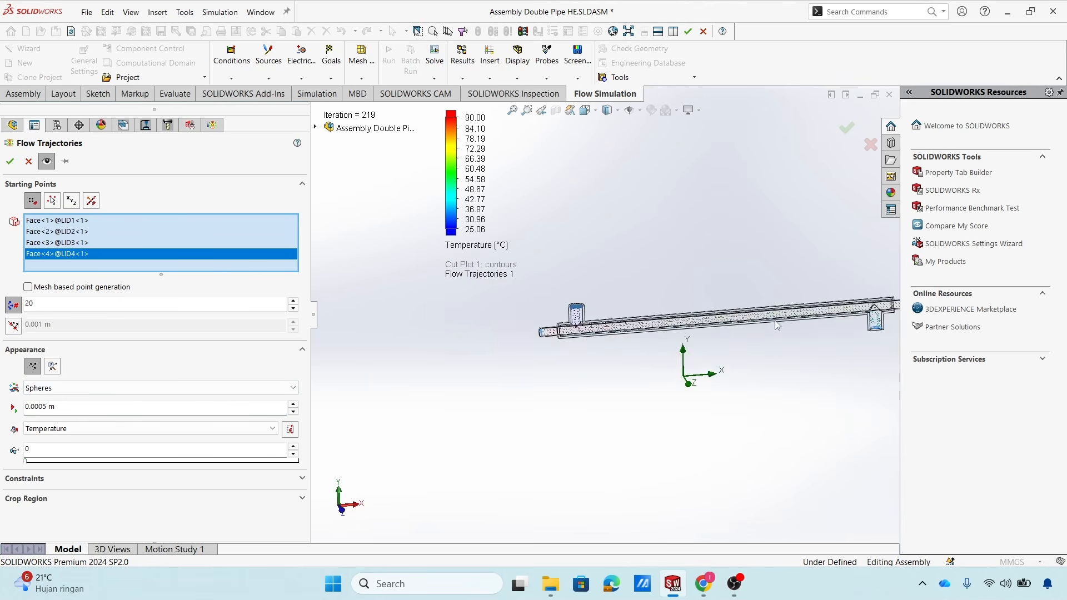
middle_drag(577, 350, 627, 338)
scroll(685, 332, down, 3)
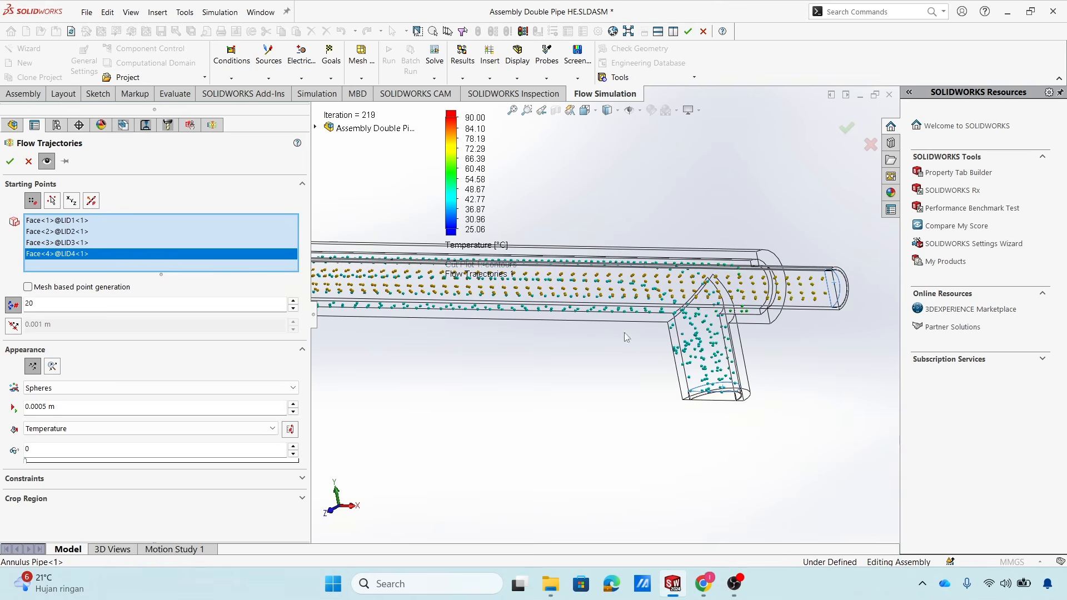
click(10, 161)
Play the Flow Trajectories 1 plot in the model view.
scroll(433, 353, up, 3)
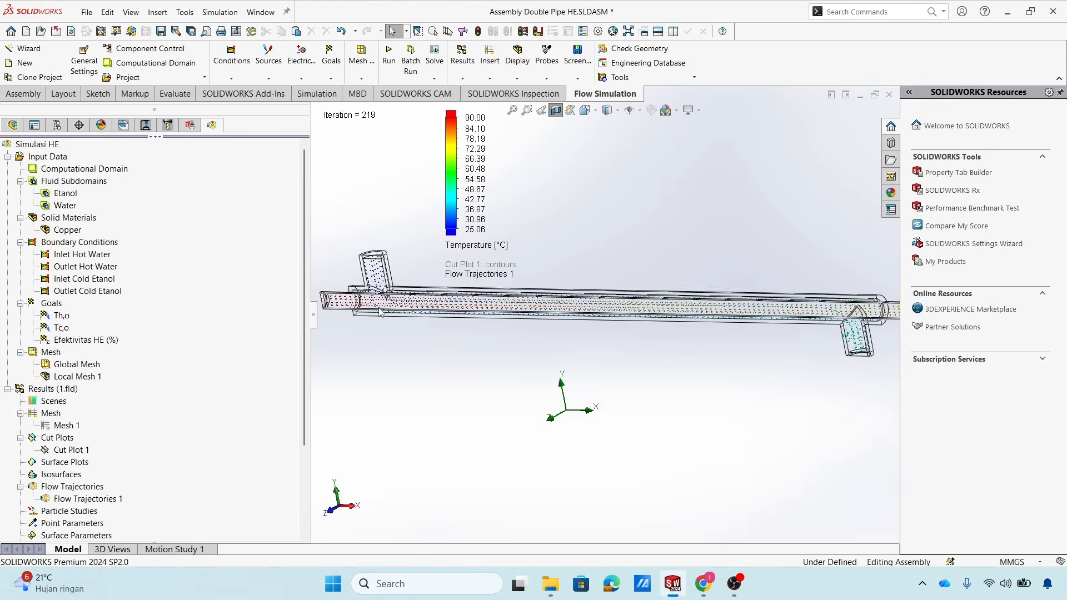
scroll(381, 312, down, 2)
right_click(75, 510)
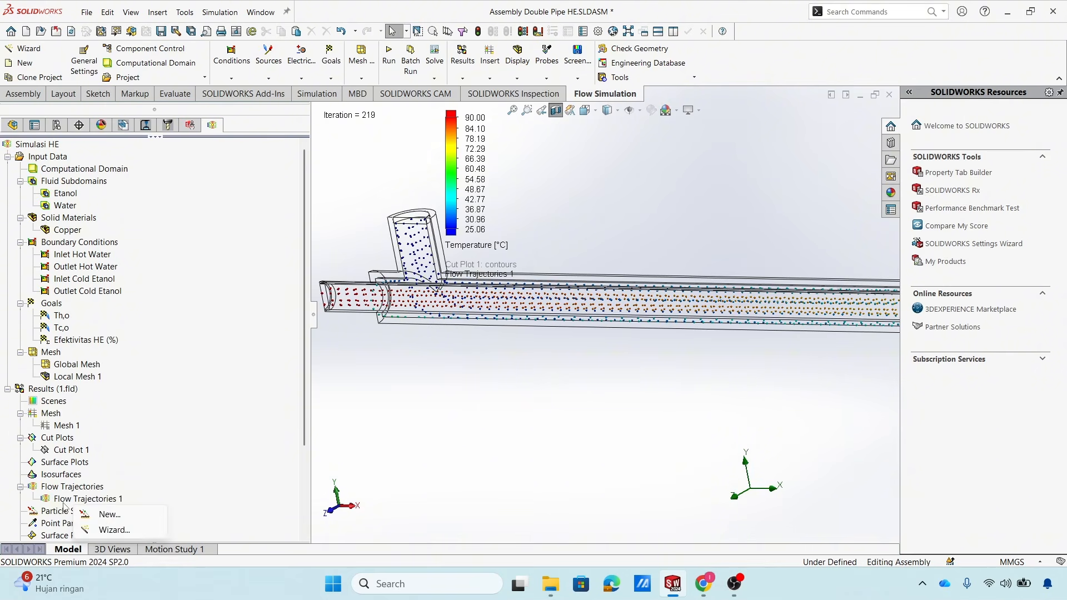
right_click(83, 499)
click(91, 371)
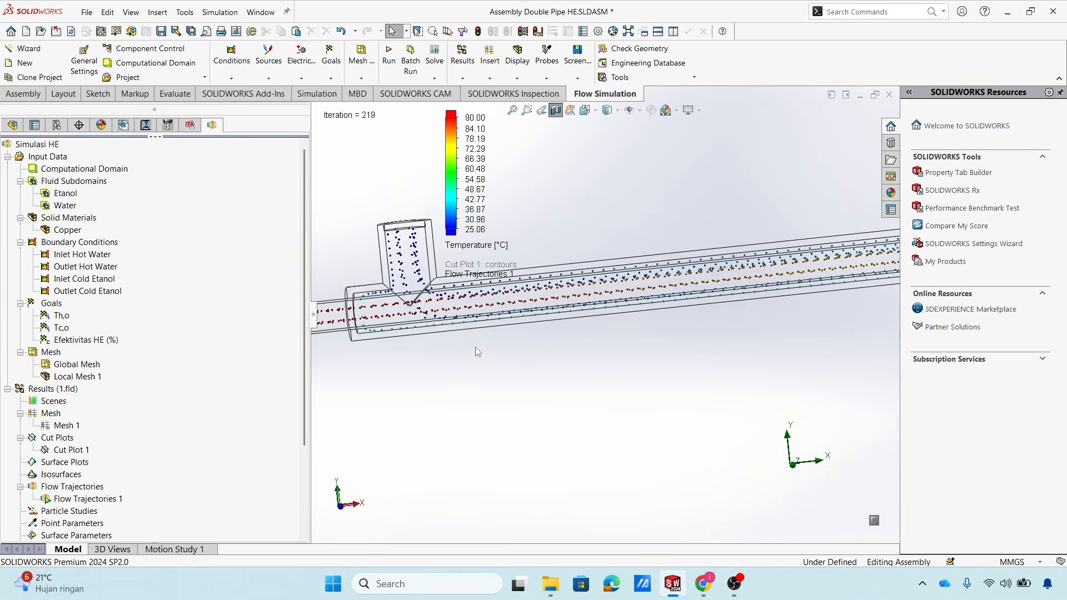
Examine the moving trajectories in the Front view at both annulus nozzles and along the inner pipe.
key(ctrl+1)
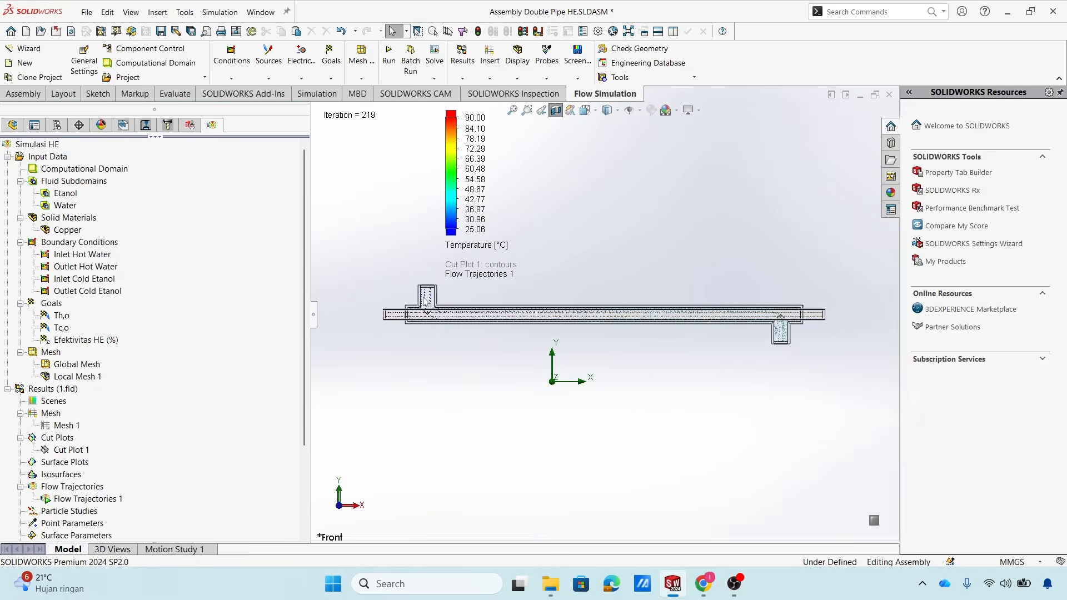
scroll(405, 292, down, 6)
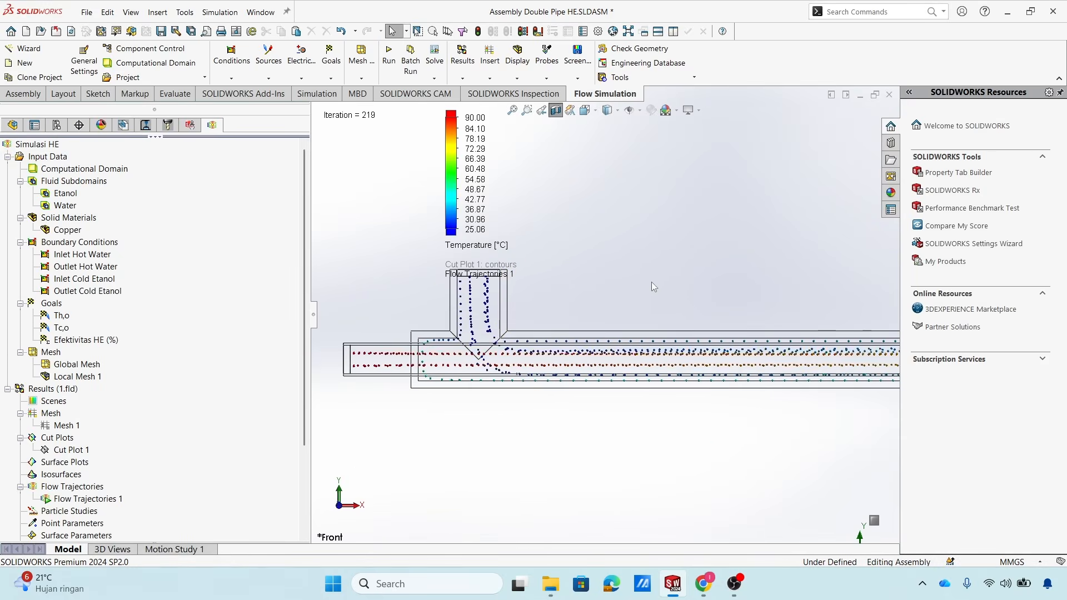
scroll(611, 311, up, 6)
scroll(795, 328, down, 10)
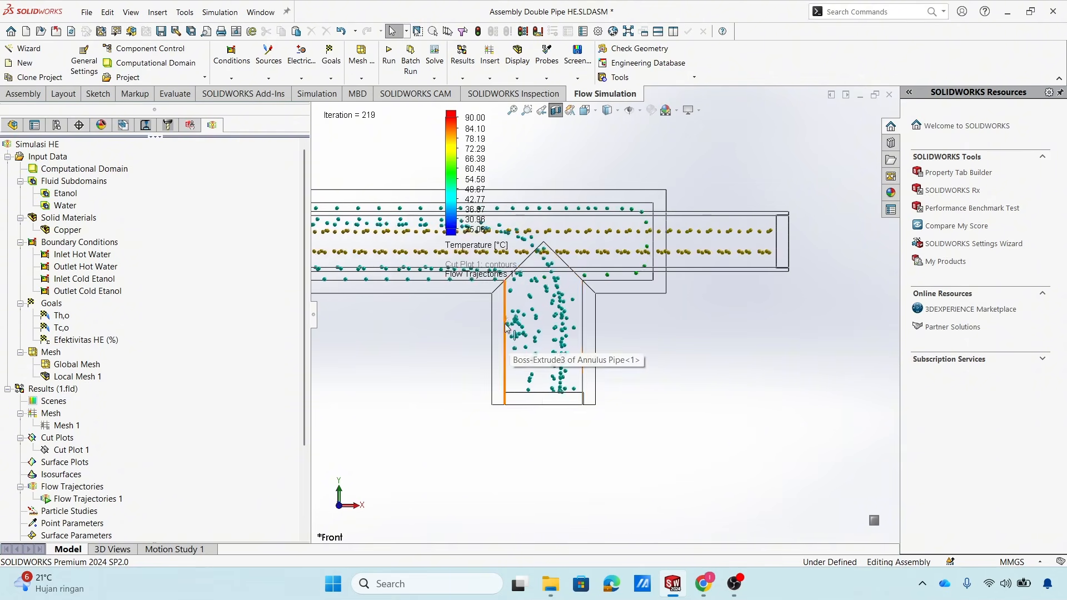
scroll(556, 323, up, 5)
scroll(483, 294, down, 2)
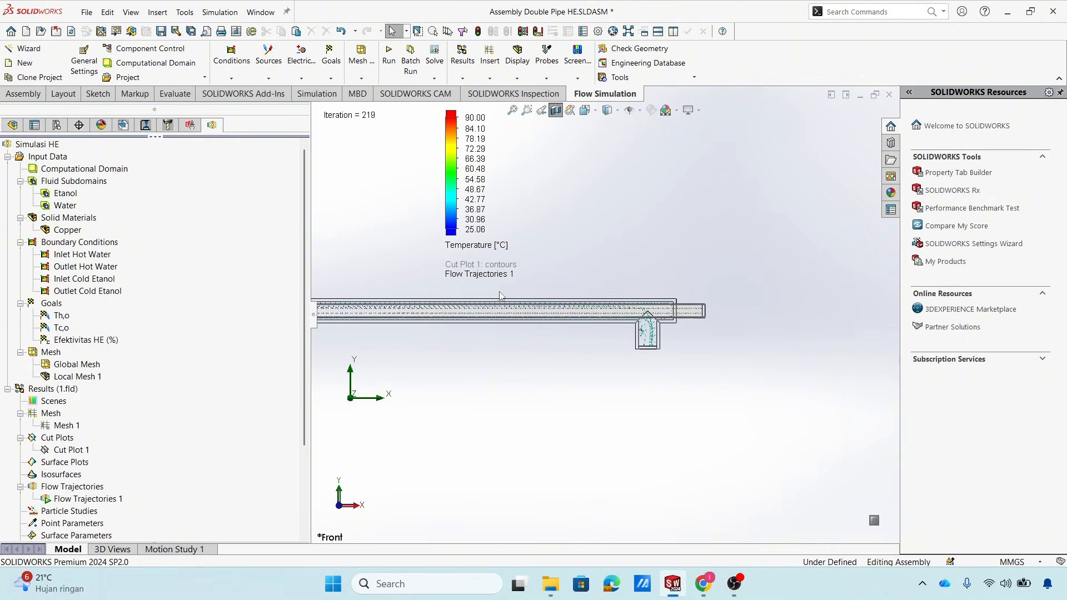
scroll(467, 303, up, 4)
scroll(395, 310, down, 6)
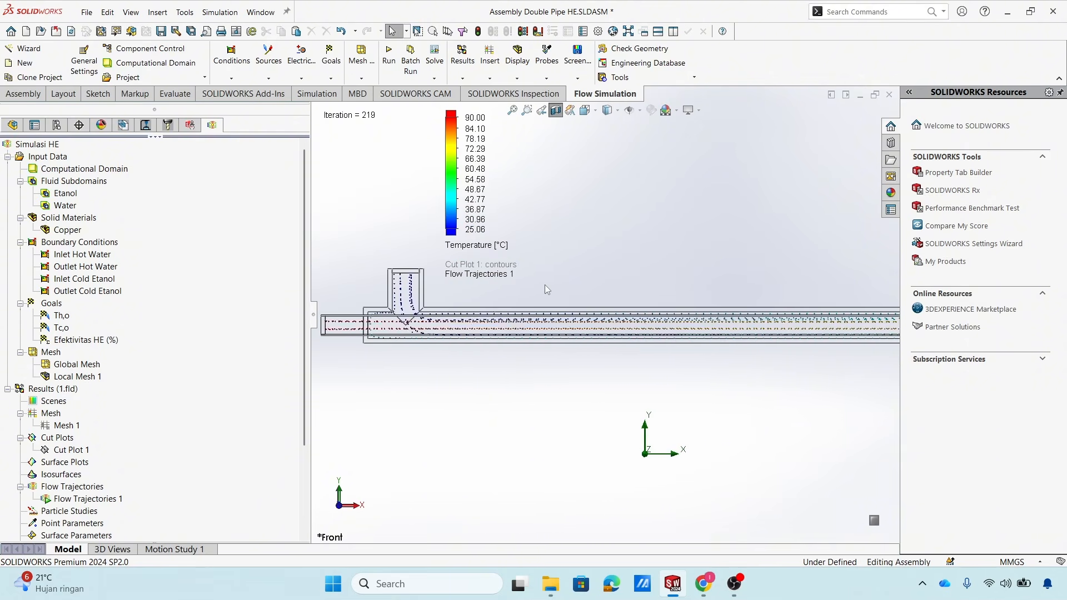
scroll(551, 285, down, 3)
scroll(575, 281, up, 3)
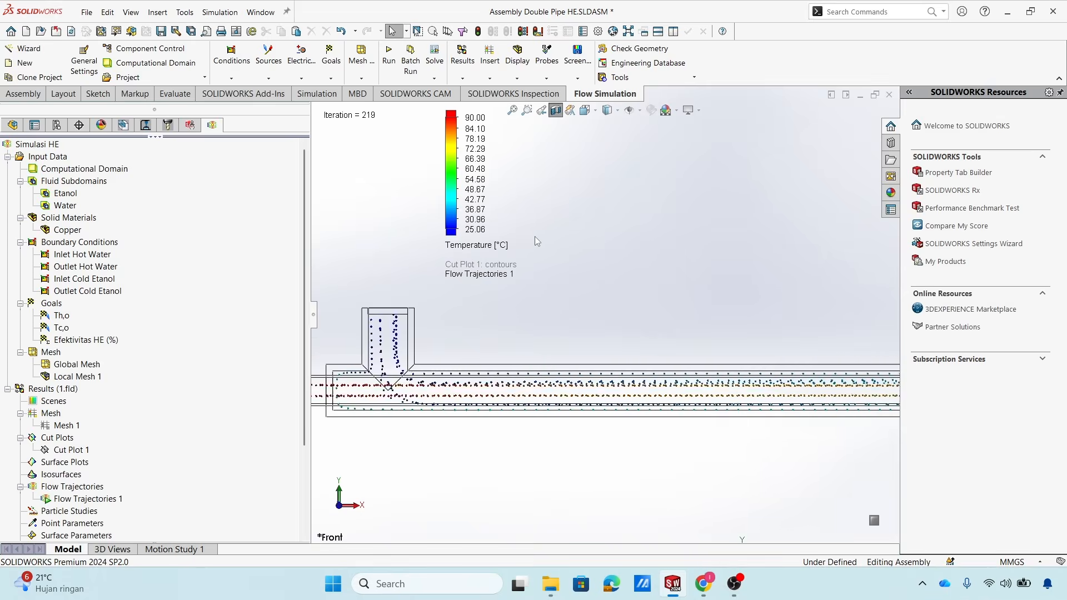
Turn off the lighting effect for the displayed flow results.
scroll(540, 234, down, 2)
click(519, 79)
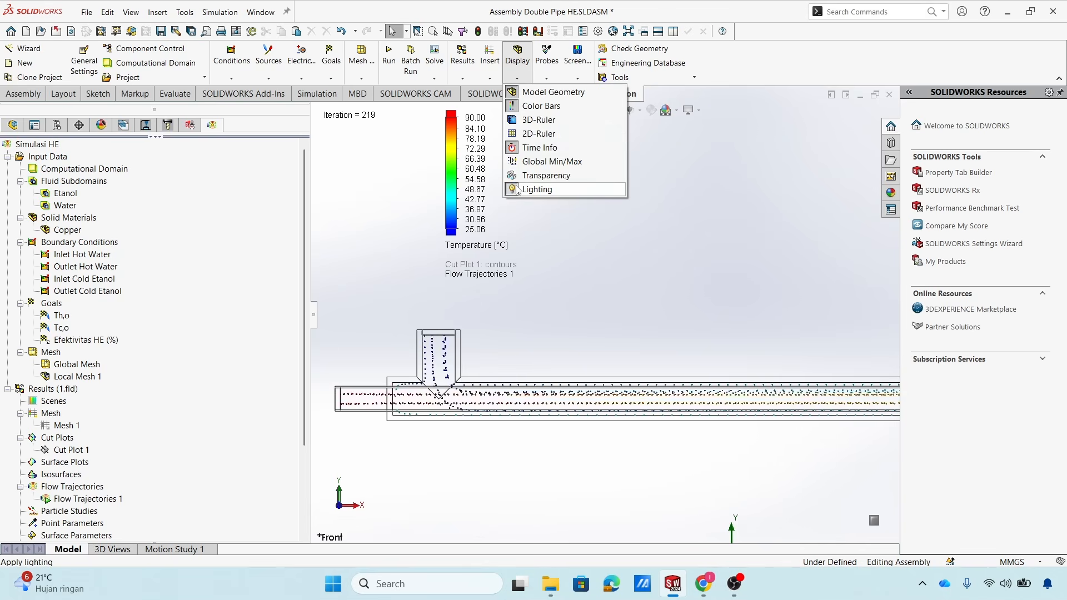
click(534, 189)
scroll(625, 414, up, 5)
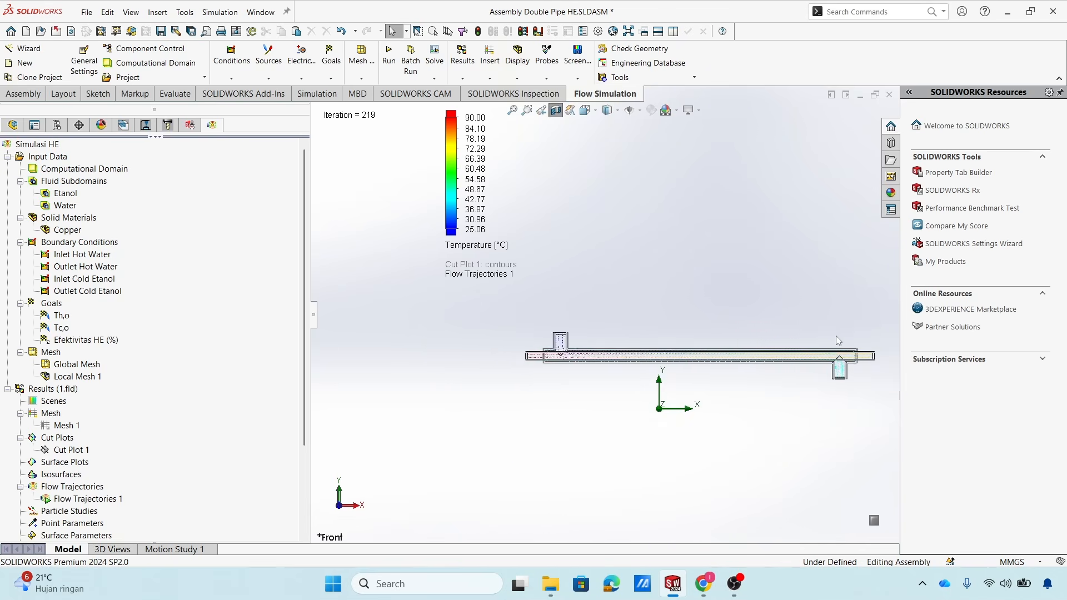
scroll(836, 336, down, 5)
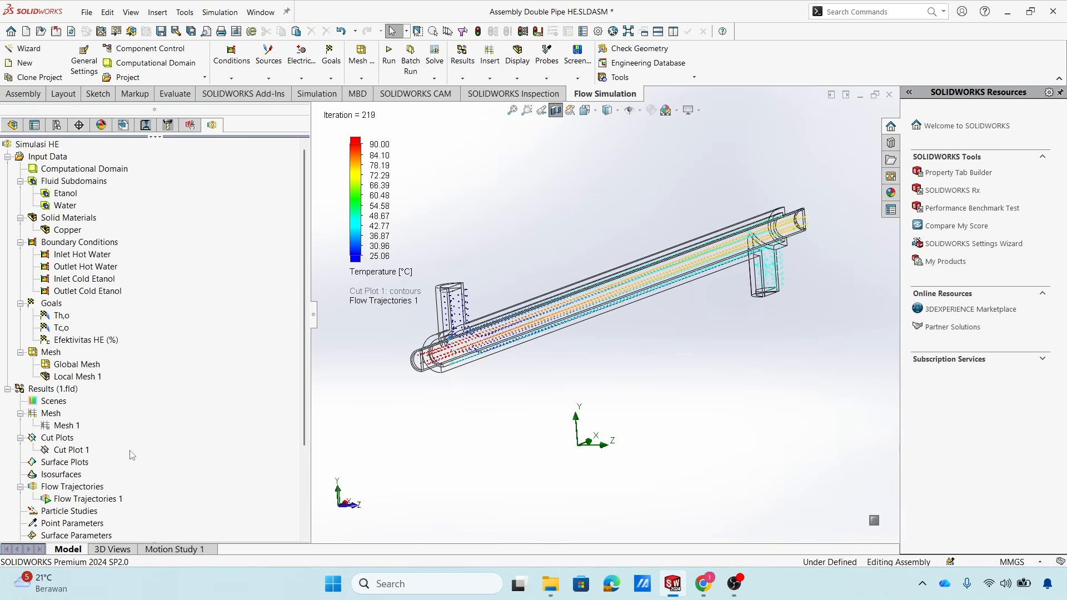
Open the animation of Flow Trajectories 1 and resize its capture frame to 1011 x 552.
right_click(95, 500)
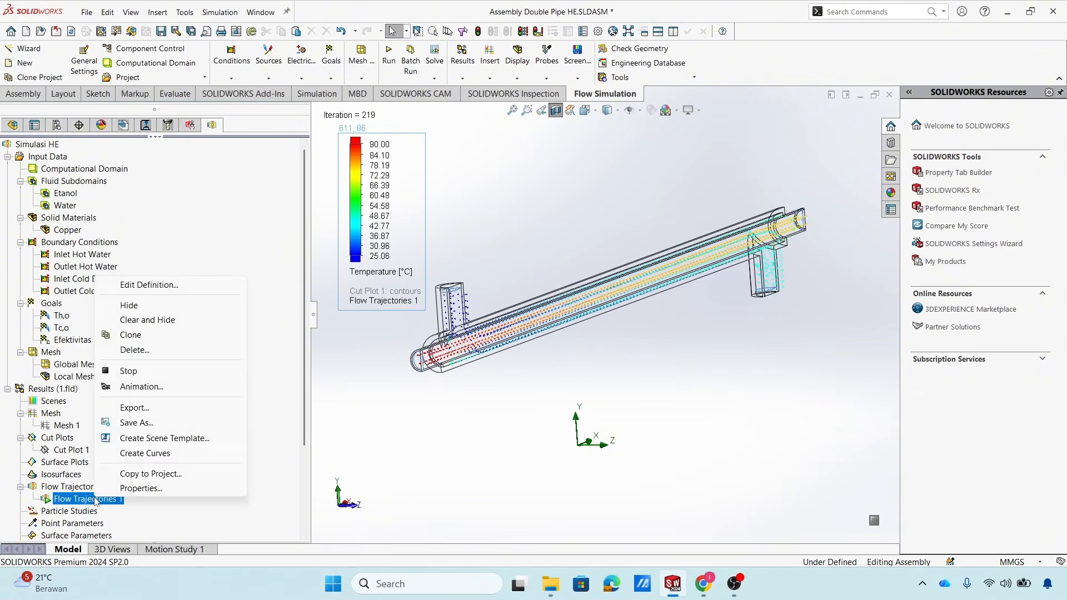
click(141, 387)
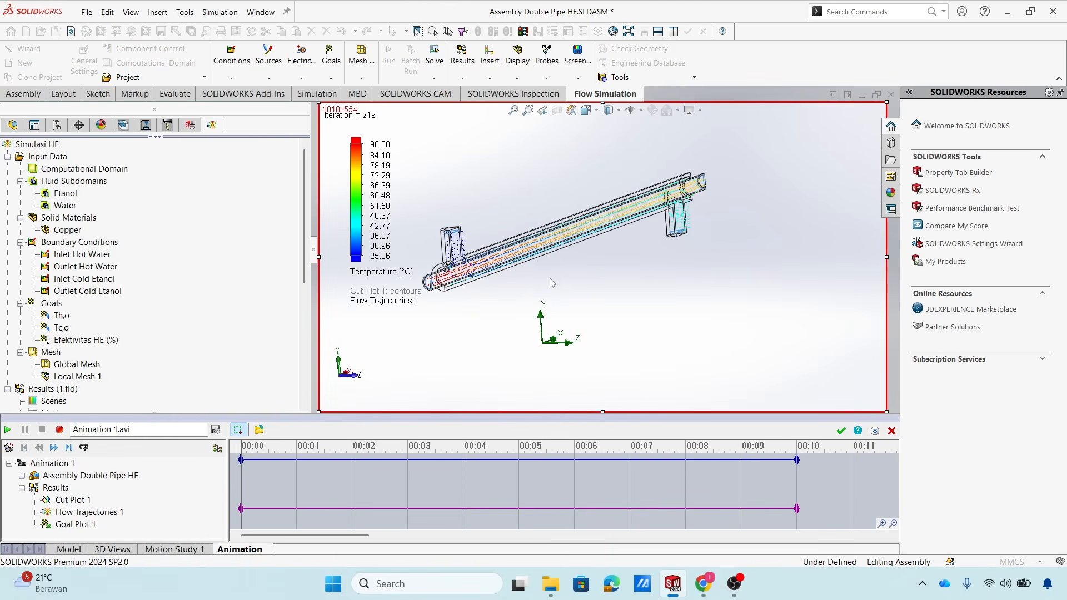
mouse_move(550, 281)
middle_down()
mouse_move(534, 273)
mouse_move(558, 272)
mouse_move(551, 282)
middle_up()
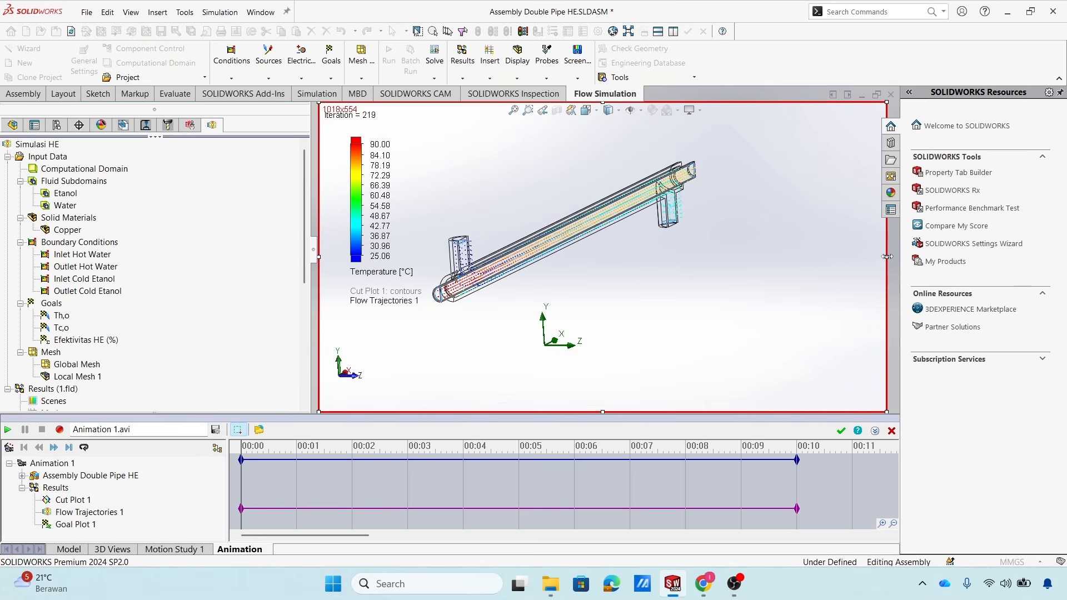
mouse_move(887, 256)
mouse_down()
mouse_move(792, 258)
mouse_move(884, 258)
mouse_up()
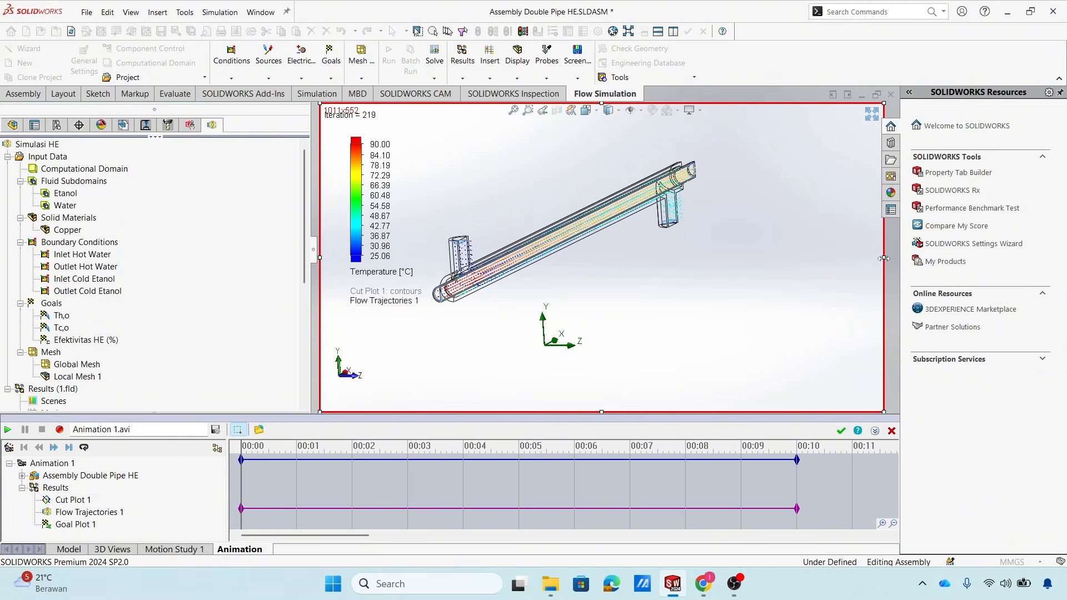
Examine the trajectories within the animation frame from several angles, ending close up at the annulus outlet nozzle.
scroll(553, 219, up, 3)
scroll(528, 231, down, 4)
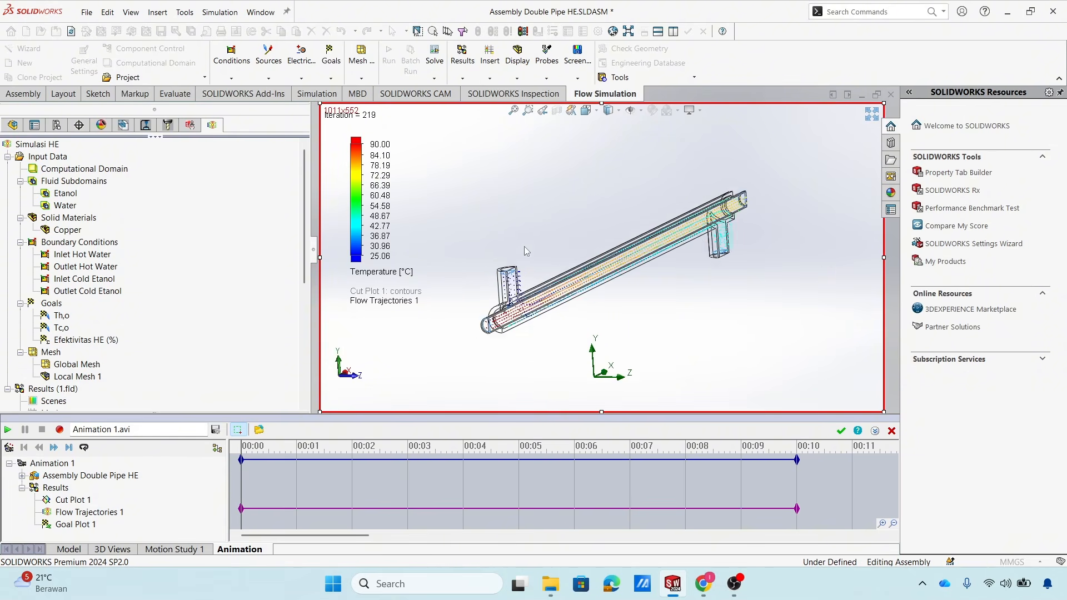
scroll(520, 321, down, 2)
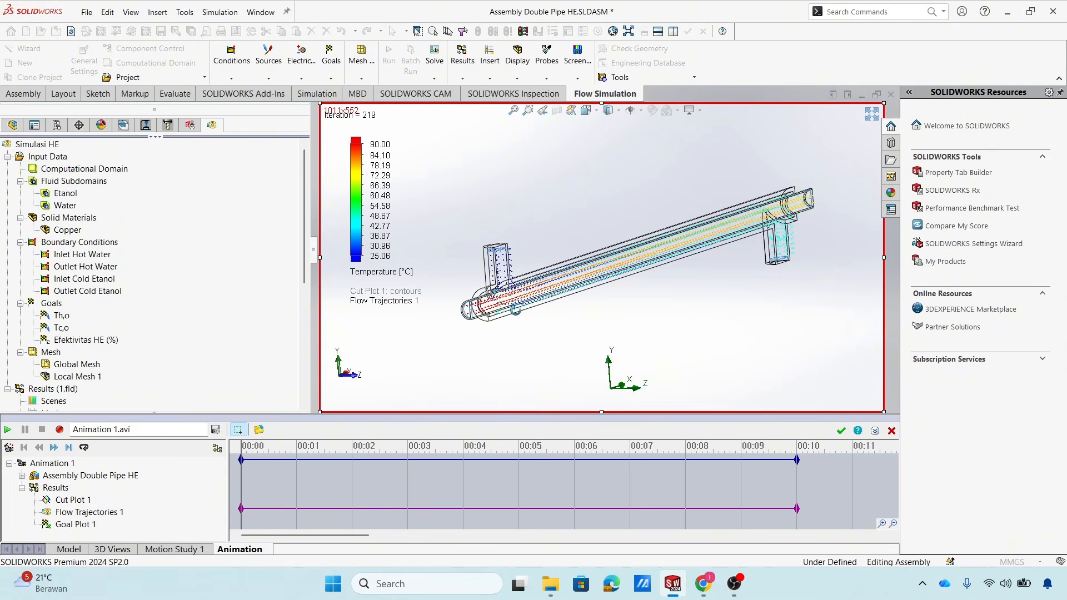
key(space)
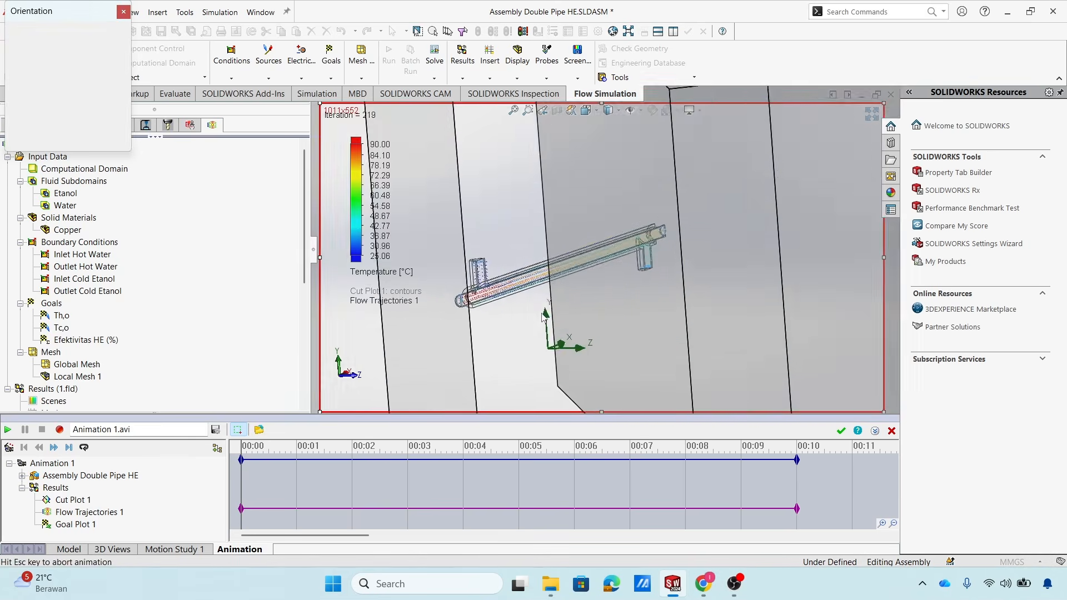
click(494, 234)
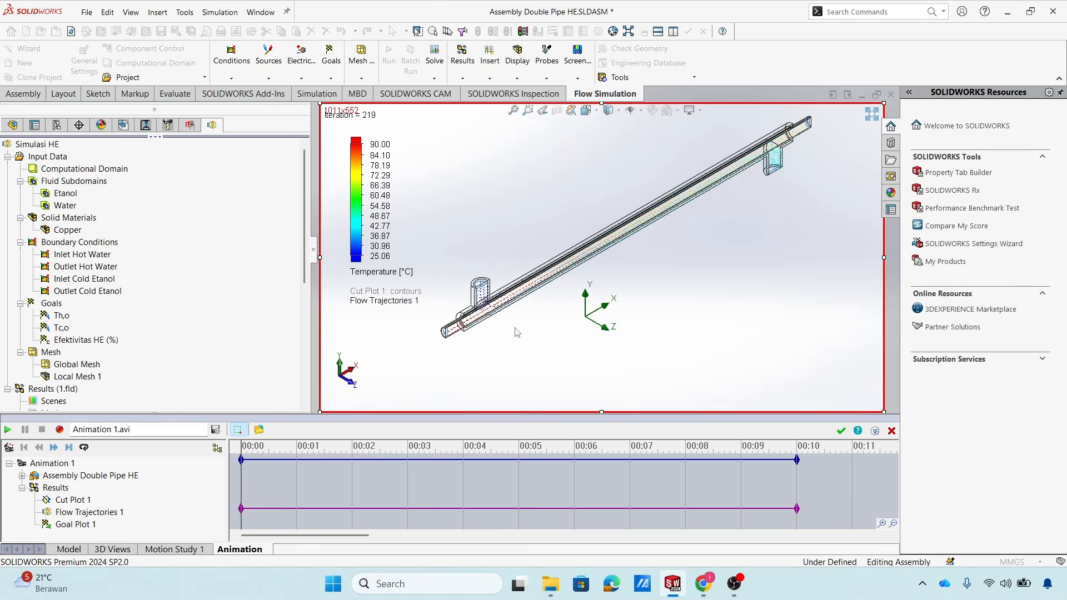
middle_drag(517, 329, 502, 303)
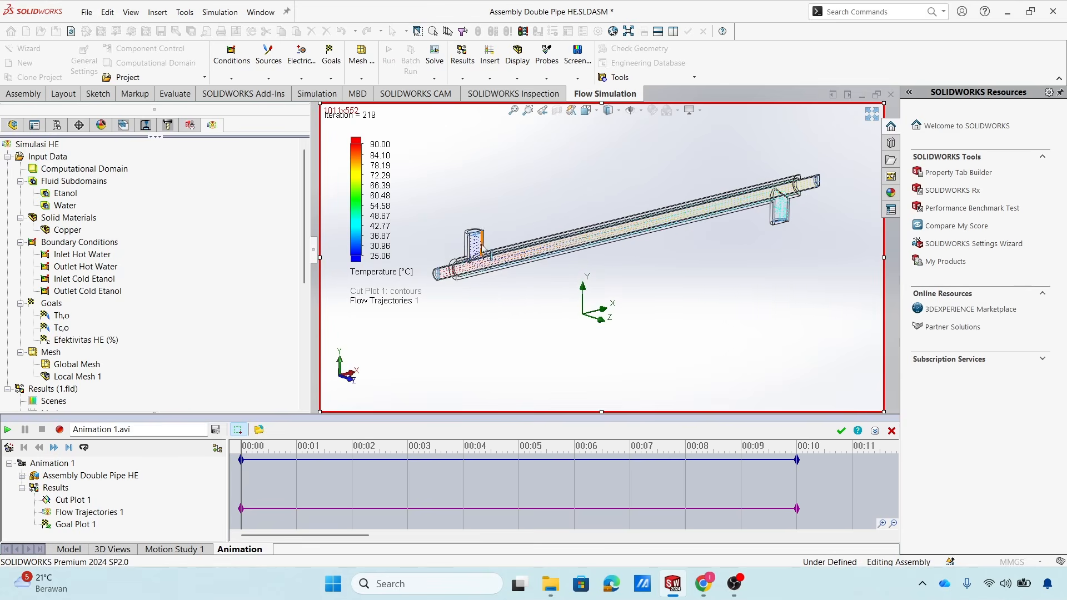
ctrl+middle_drag(483, 248, 520, 242)
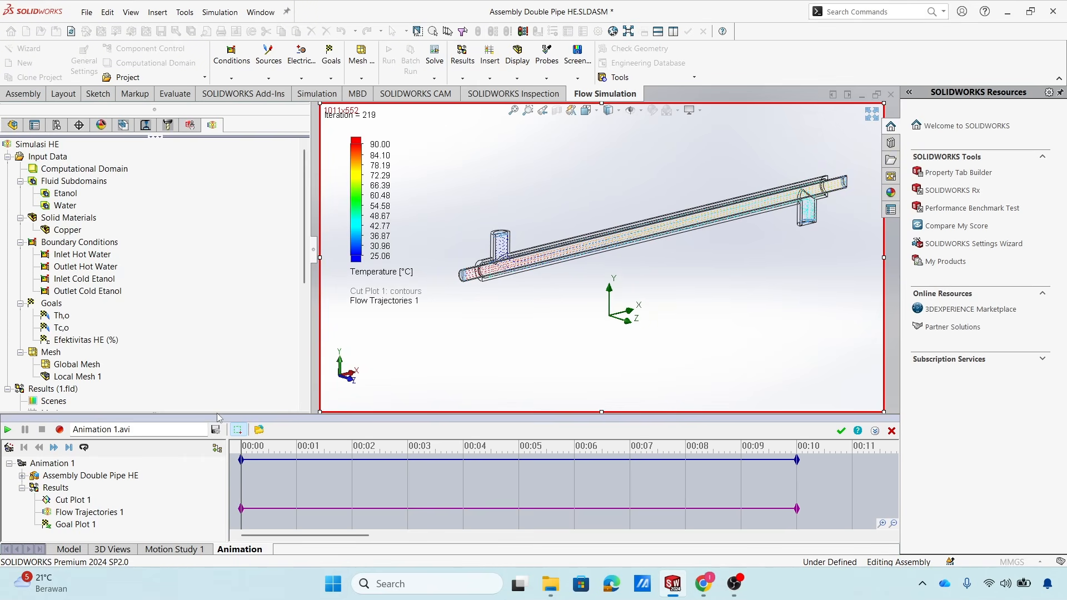
middle_drag(693, 280, 650, 248)
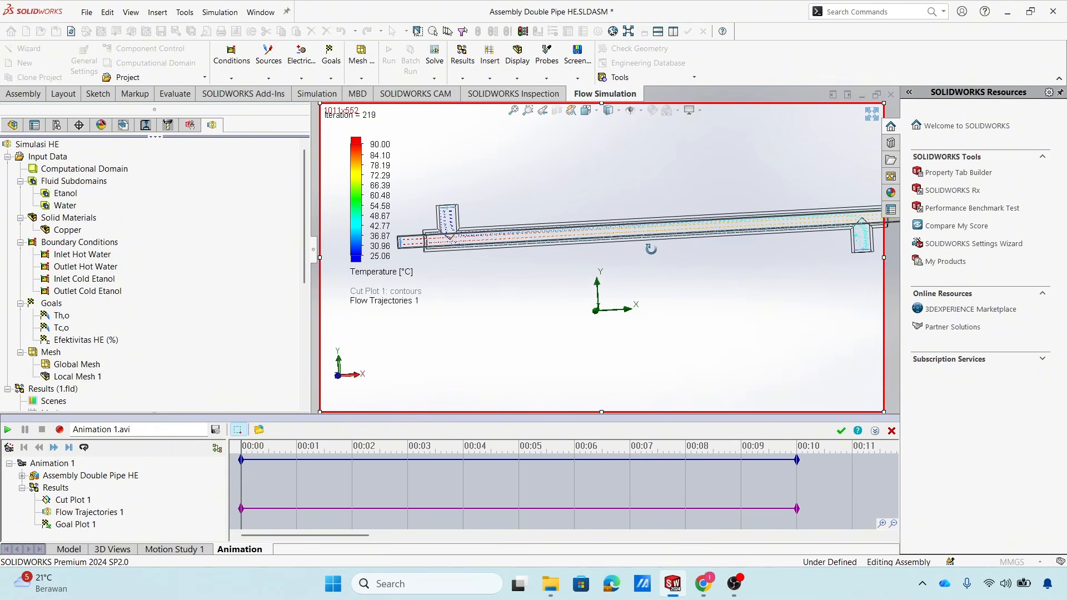
scroll(850, 227, down, 7)
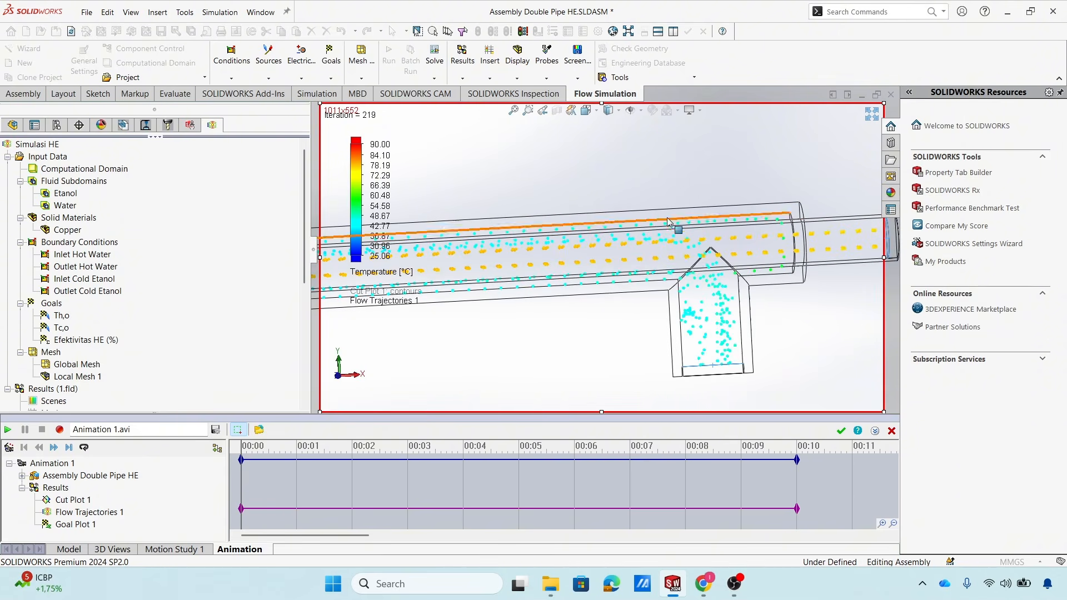
Frame the annulus outlet nozzle in Front view and move the temperature legend to the empty area beyond the pipe's outlet end.
key(space)
click(493, 267)
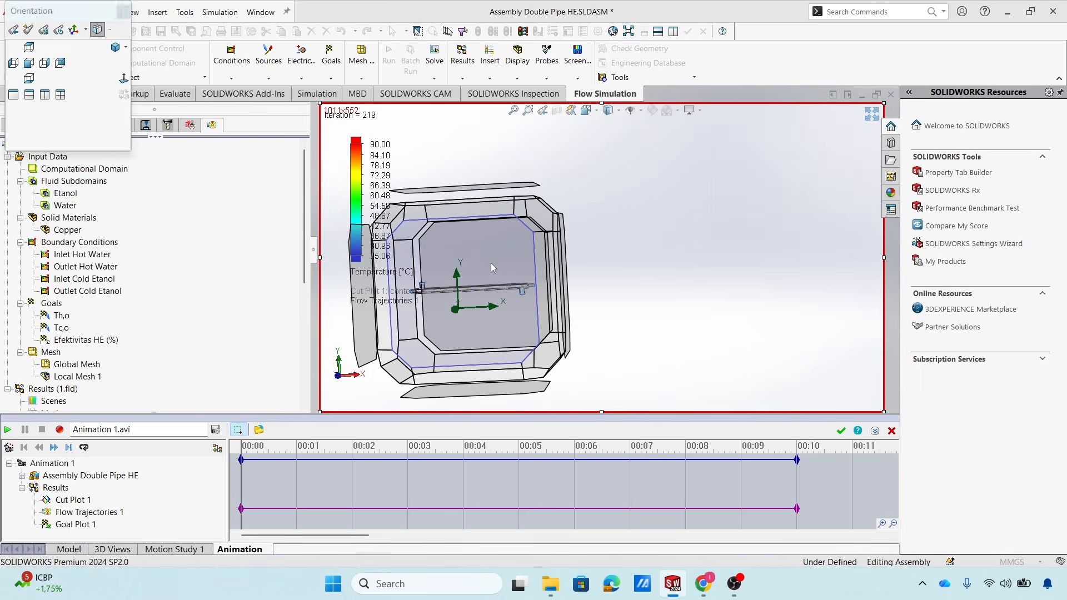
scroll(701, 239, down, 5)
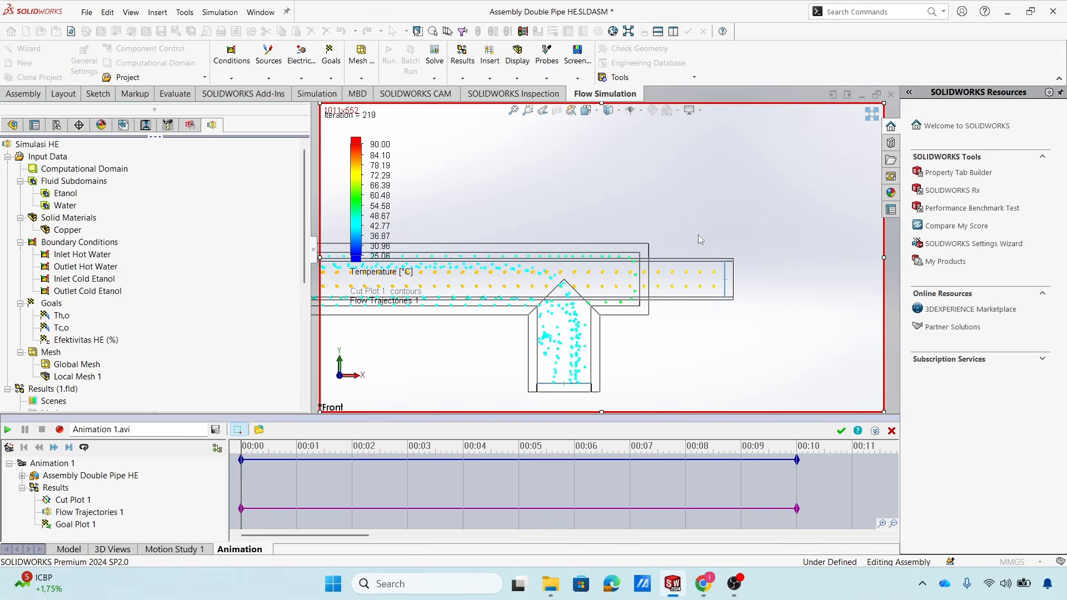
key(z)
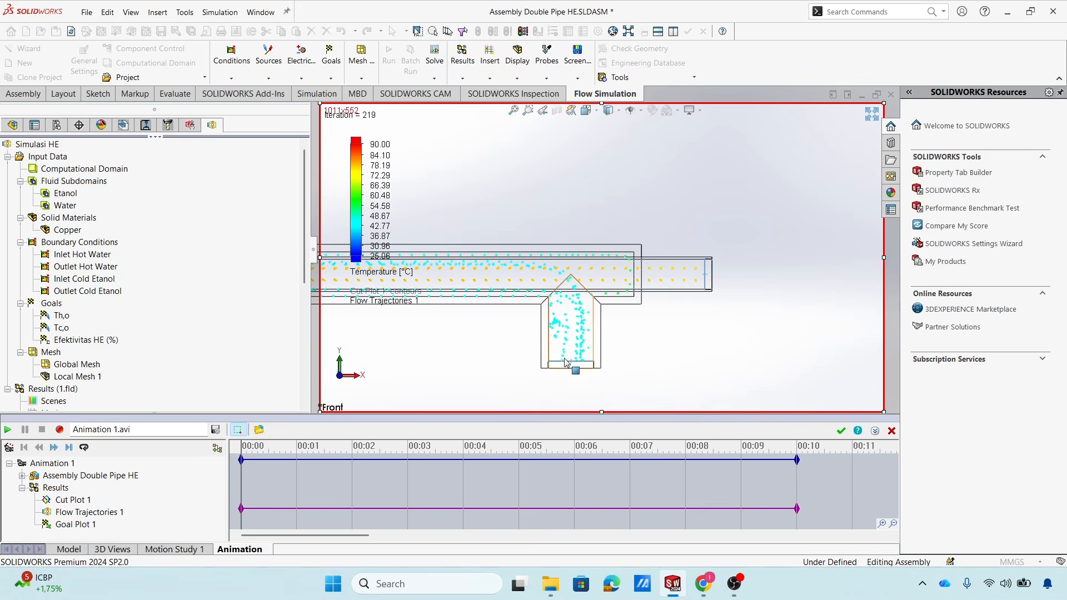
scroll(566, 363, down, 2)
drag(361, 192, 798, 239)
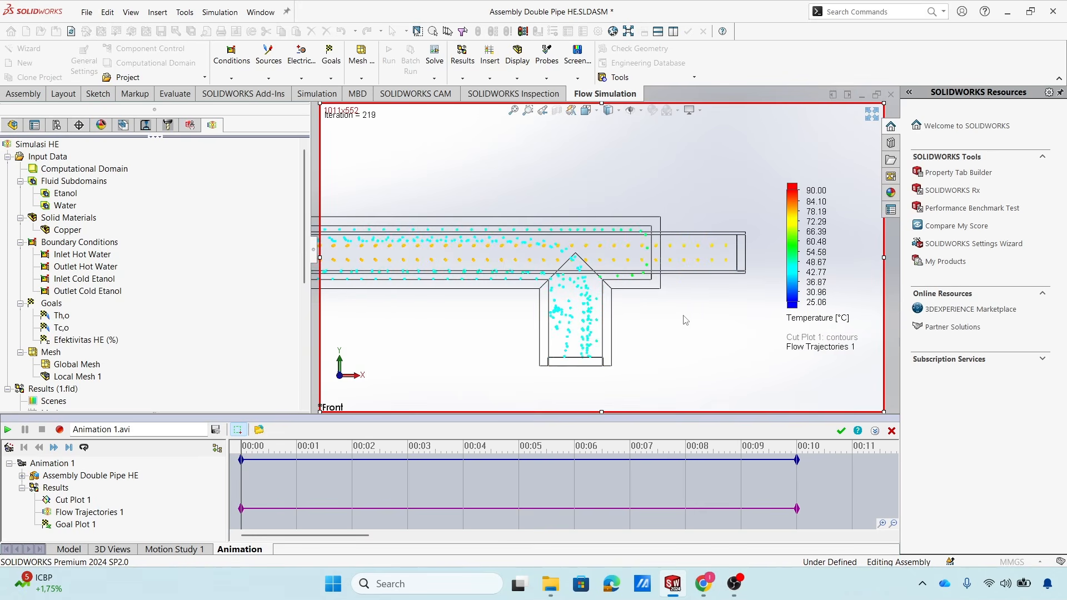
Set the animation output to an animated GIF named Animasi Outlet Anulus and record it.
click(216, 430)
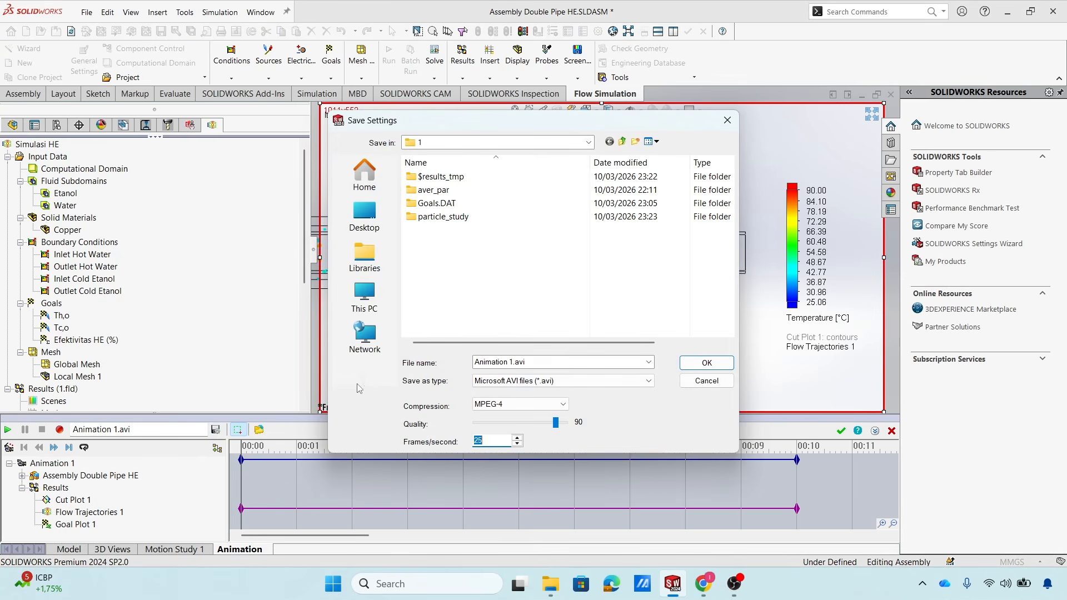
click(594, 387)
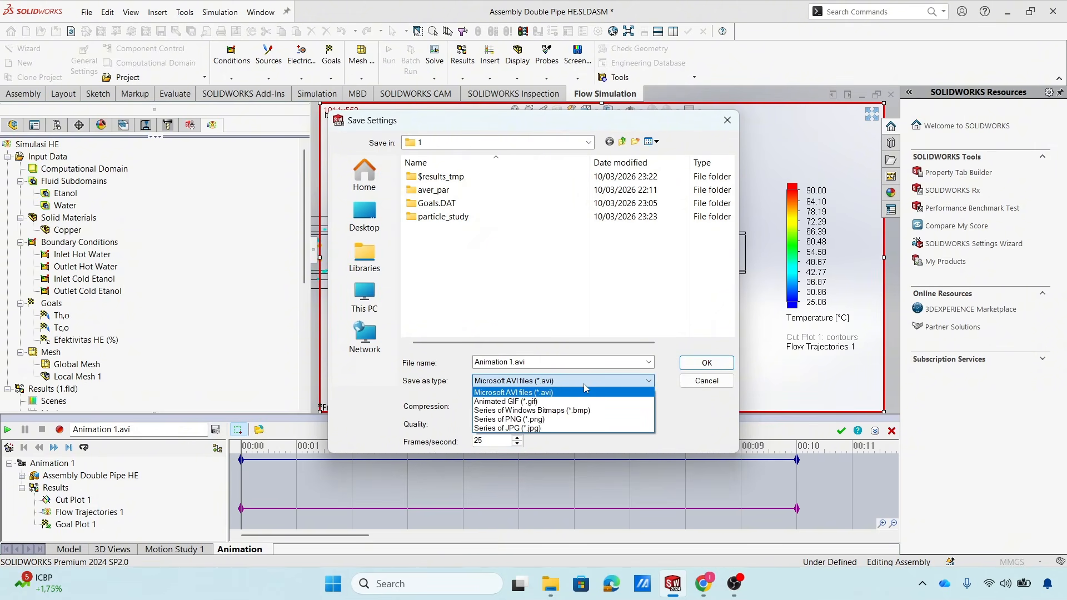
click(543, 403)
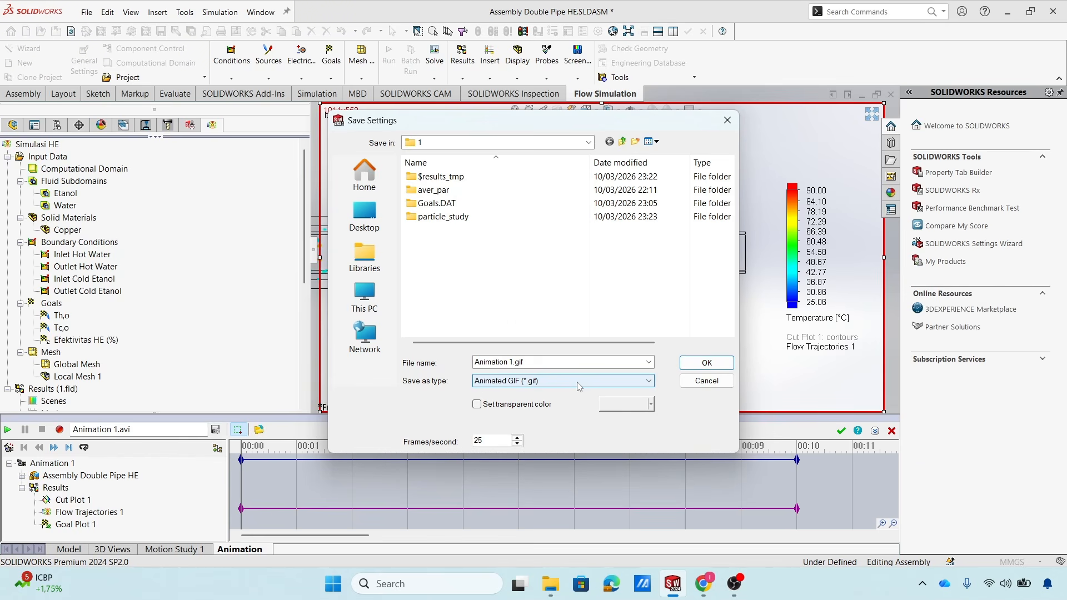
click(540, 361)
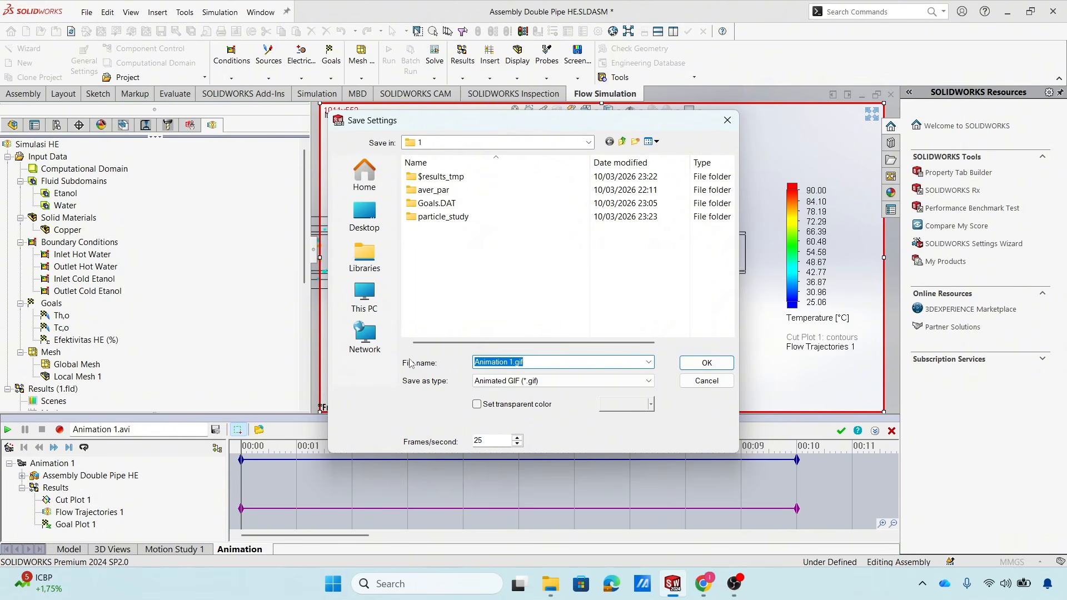
text(Animasi Outlet Anulus)
click(685, 367)
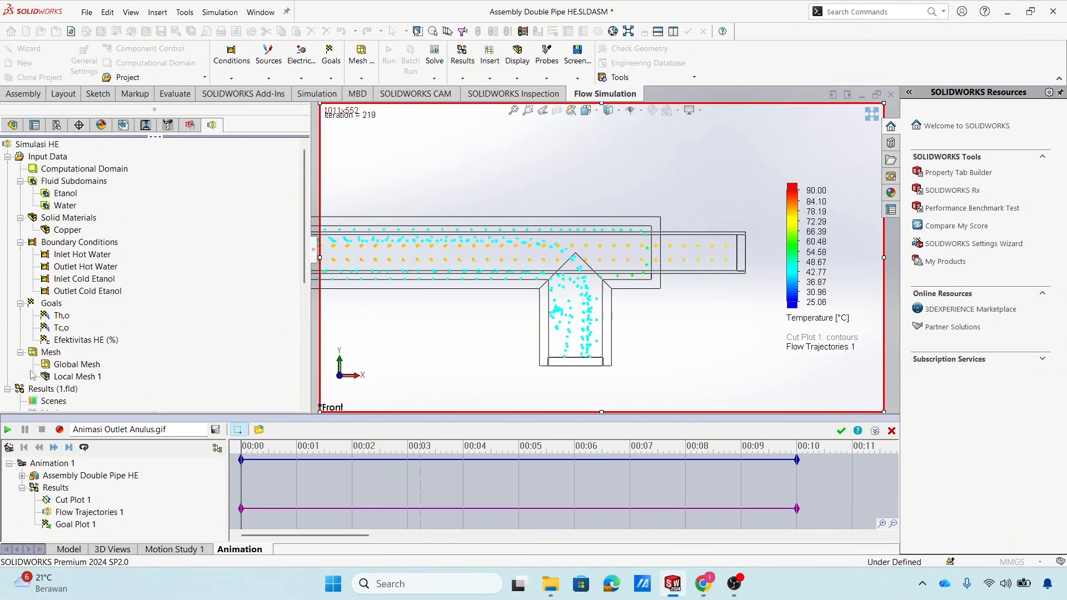
click(60, 430)
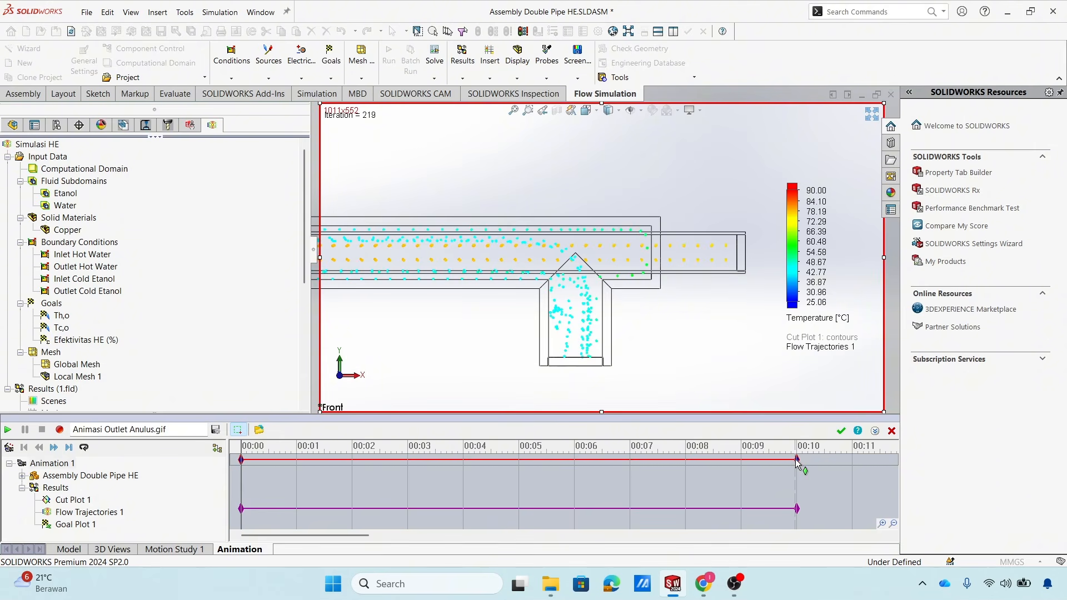
drag(794, 460, 711, 463)
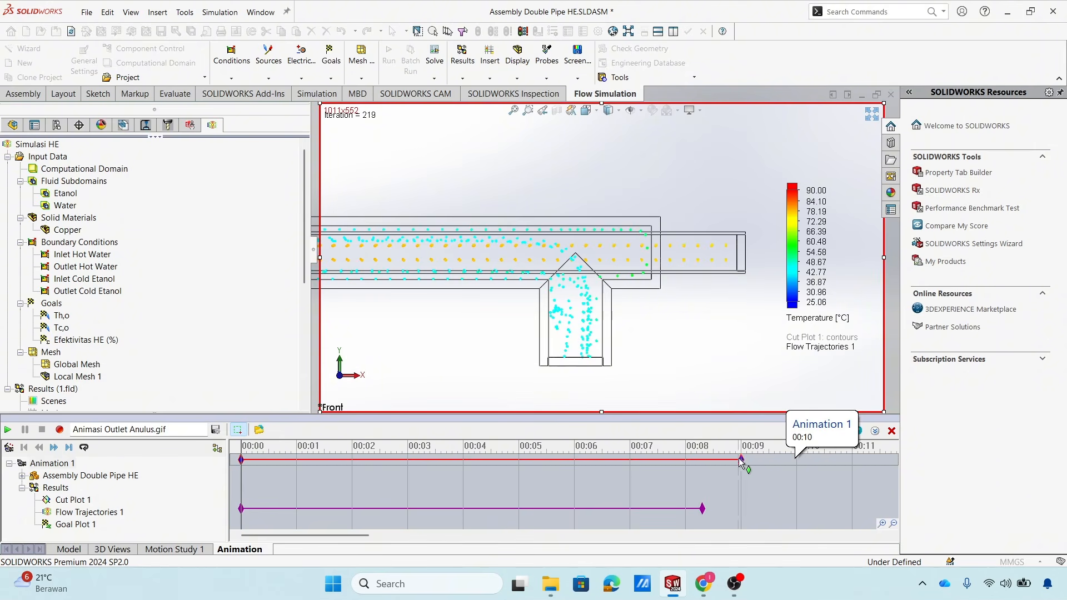
drag(783, 461, 798, 461)
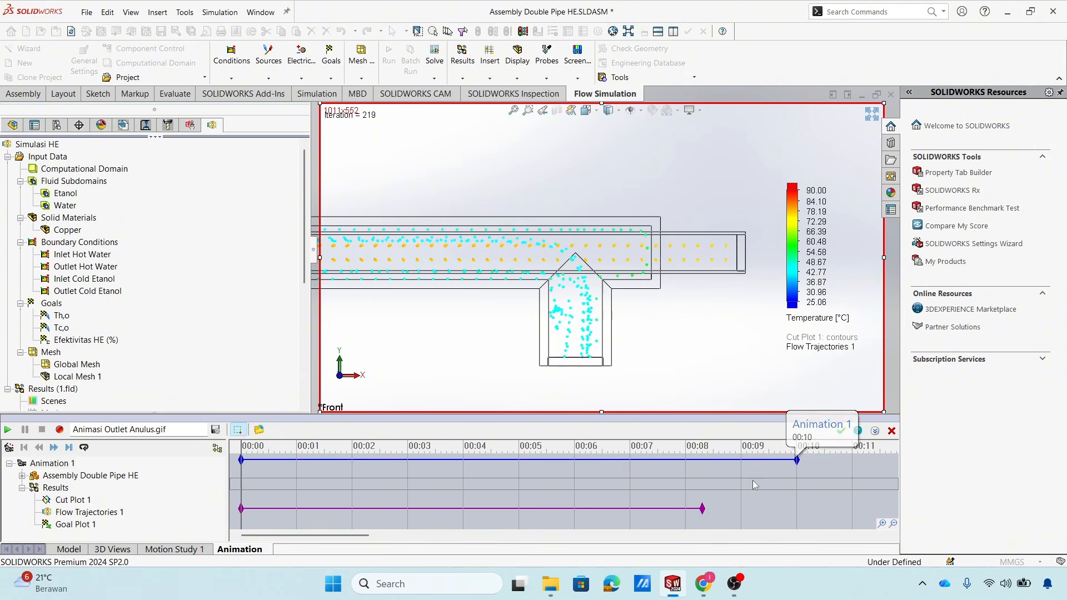
drag(703, 509, 797, 508)
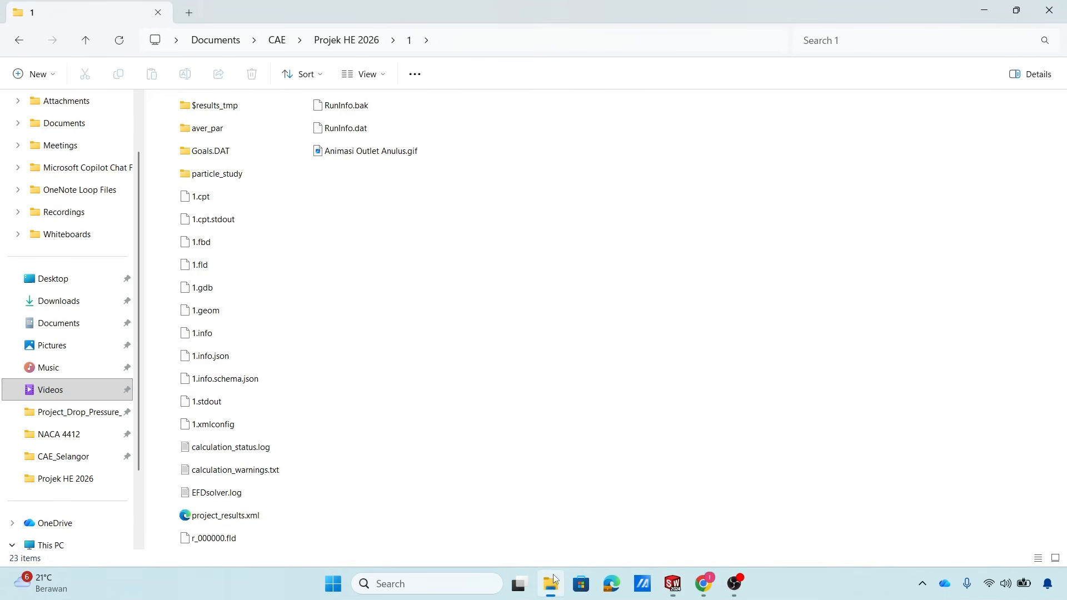
In File Explorer, find Animasi Outlet Anulus.gif in folder 1 of Projek HE 2026 and play it to check the recording.
click(551, 584)
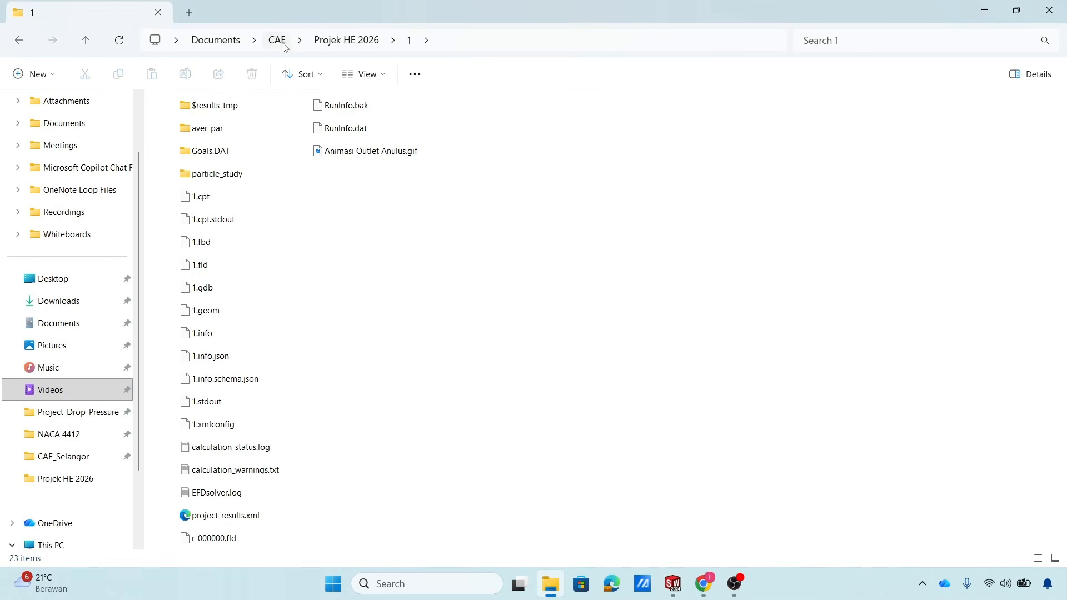
click(334, 43)
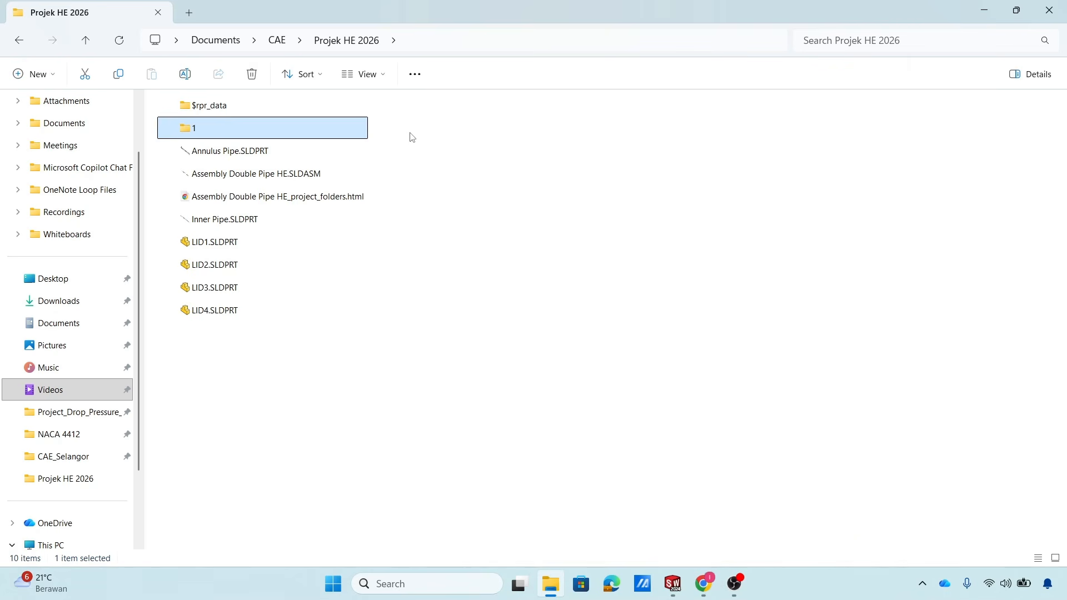
double_click(346, 133)
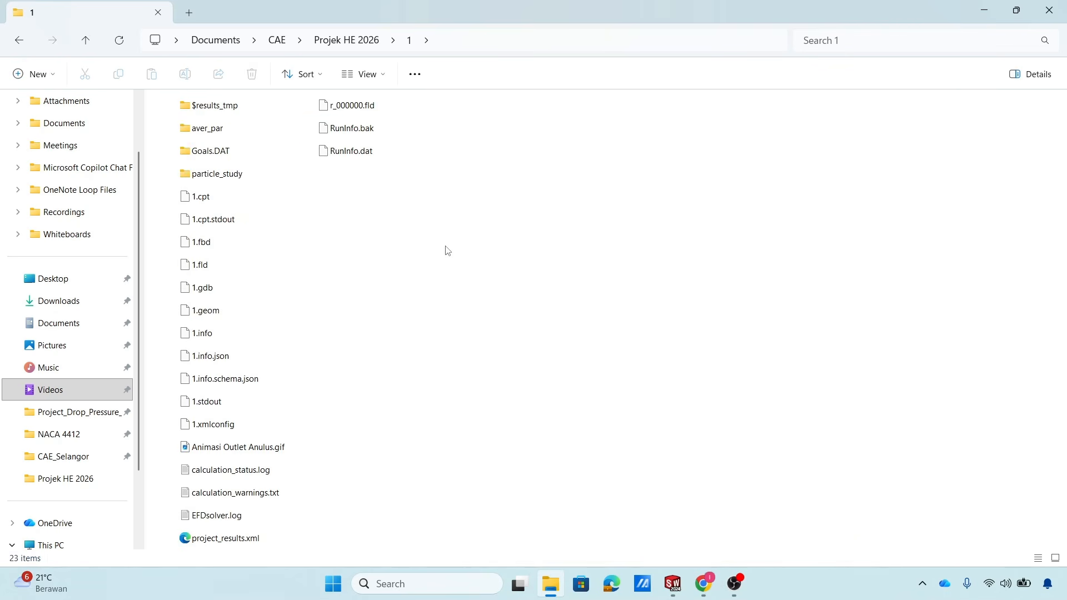
click(284, 448)
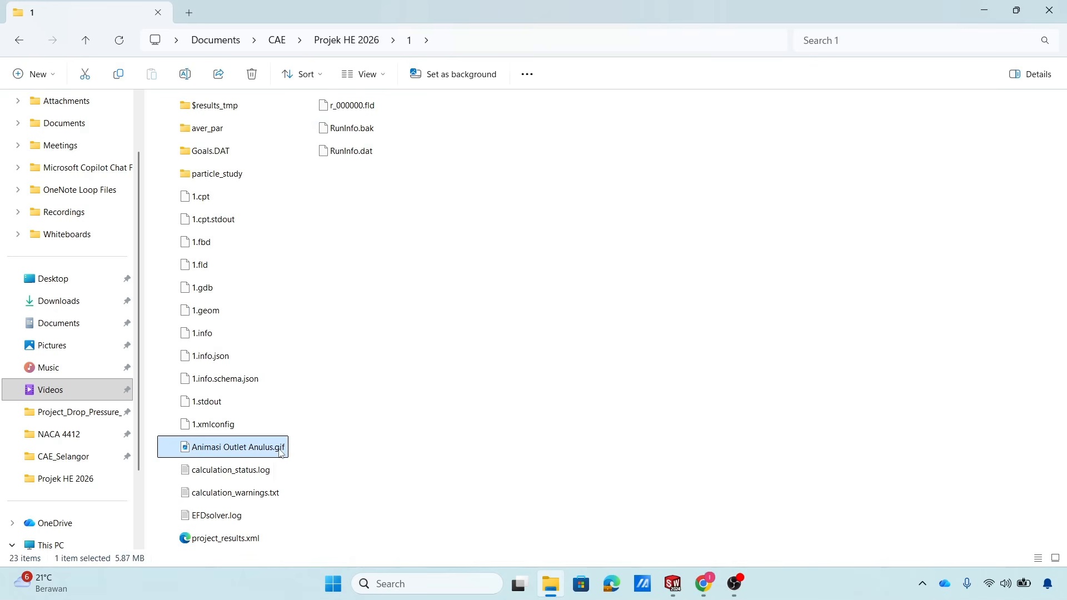
key(Return)
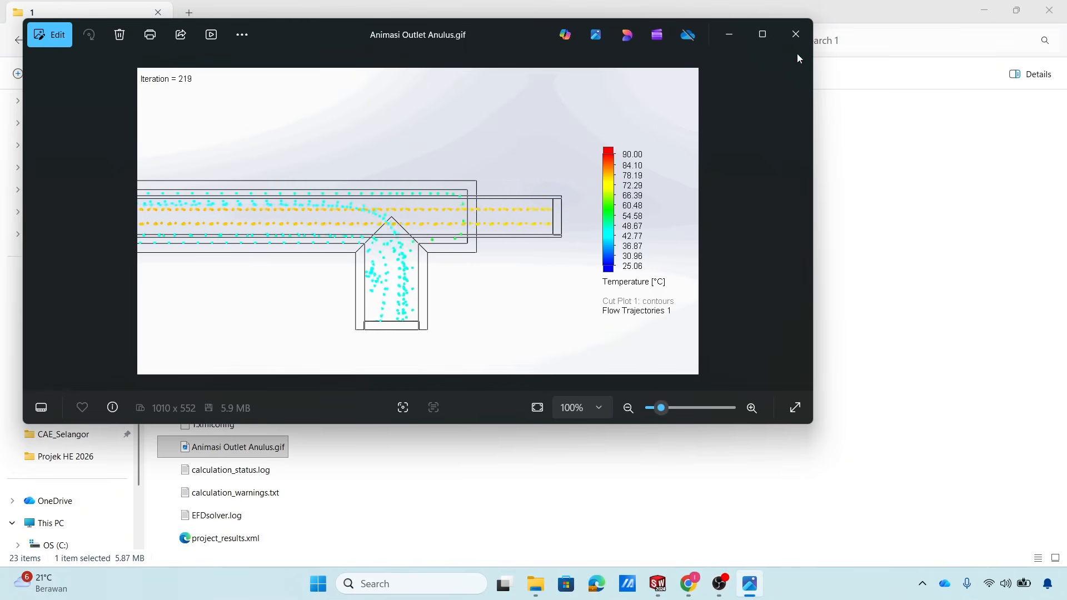
click(802, 35)
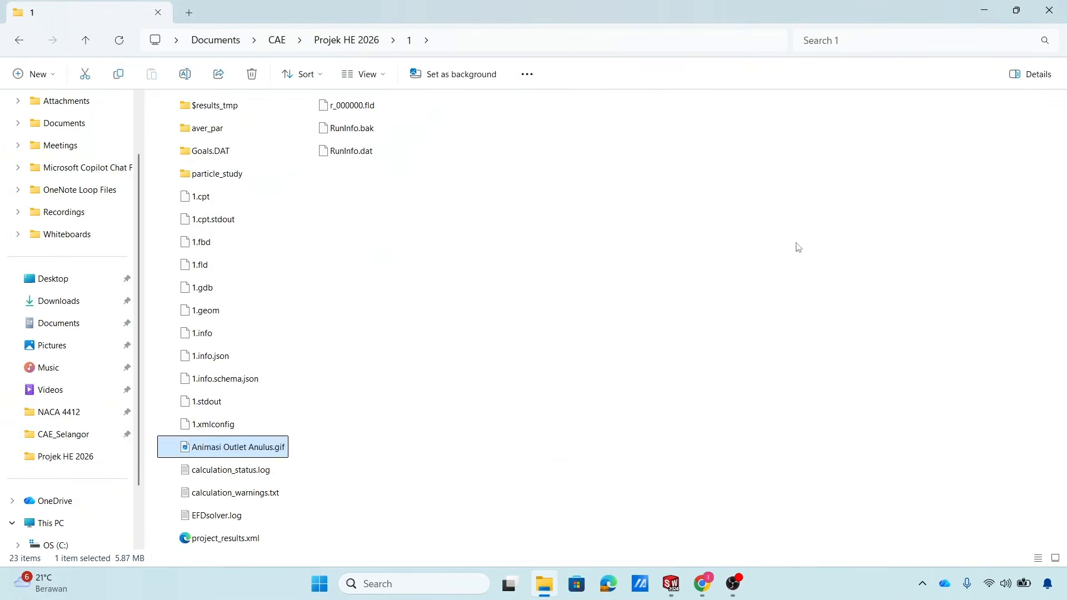
click(693, 496)
Return to SOLIDWORKS, accept the animation, and show Cut Plot 1 along the whole heat exchanger.
click(669, 581)
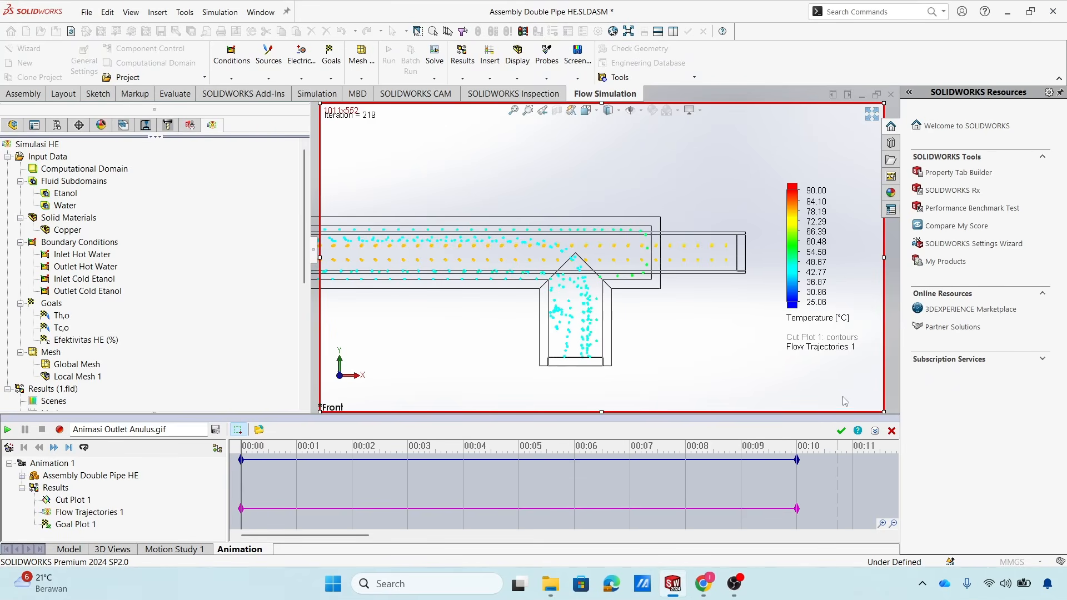
click(843, 432)
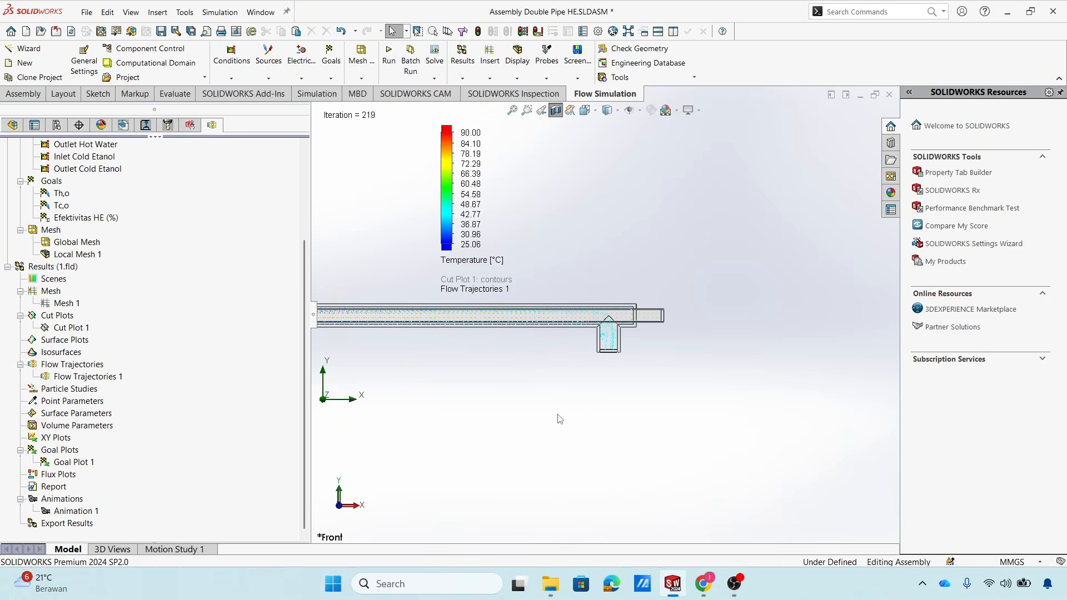
click(73, 330)
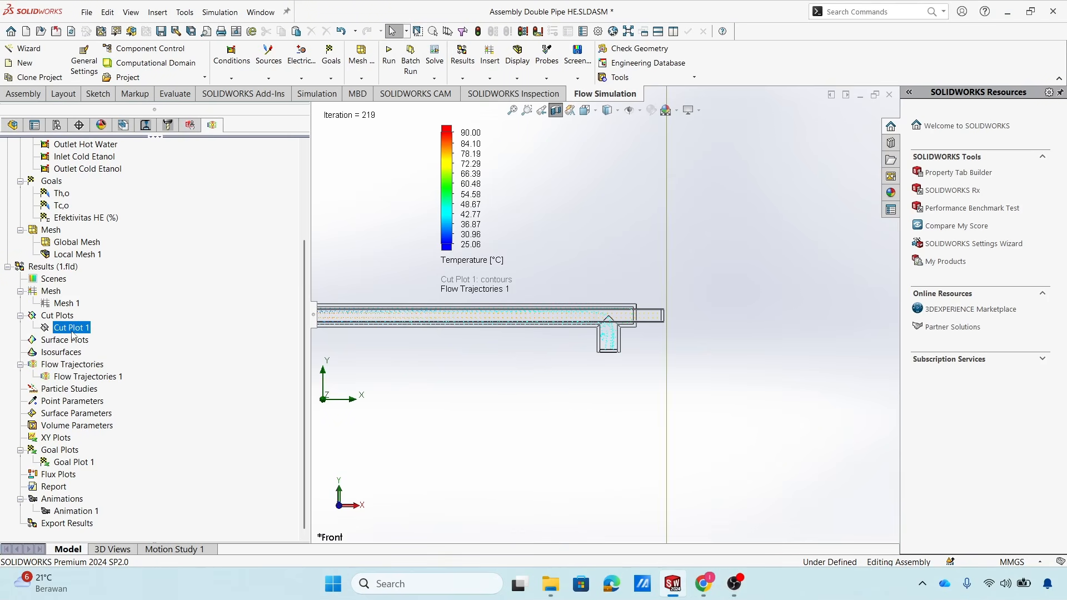
right_click(72, 333)
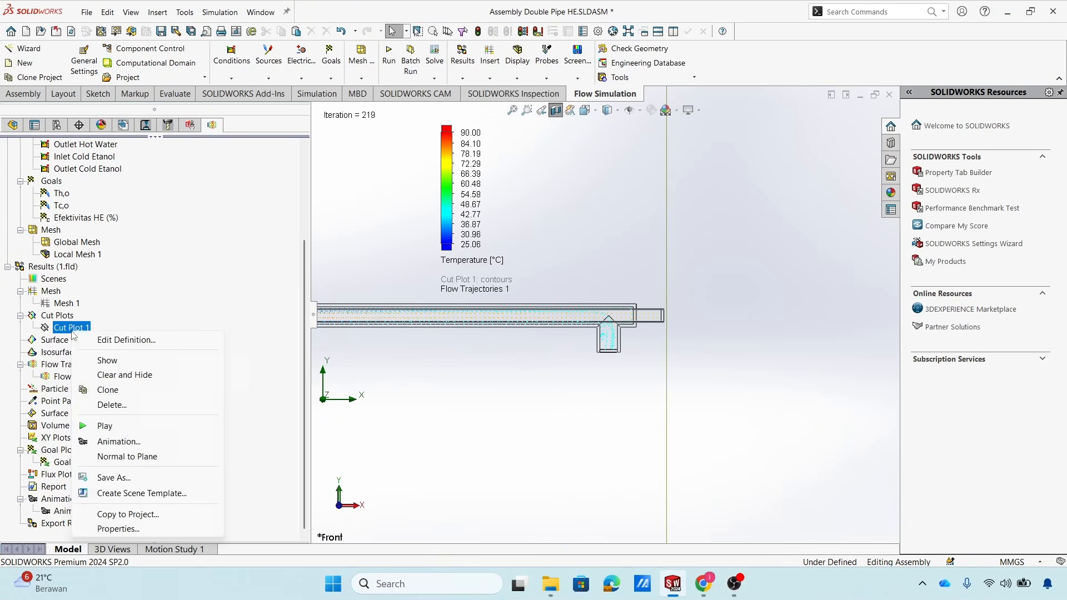
click(112, 359)
middle_drag(628, 332, 492, 321)
scroll(492, 316, up, 3)
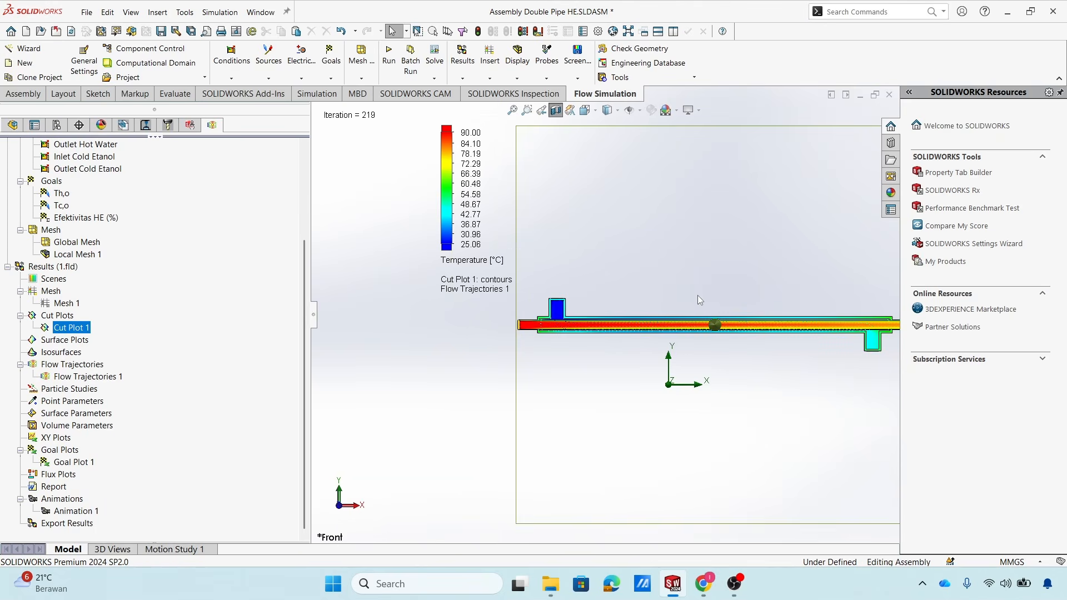
click(508, 341)
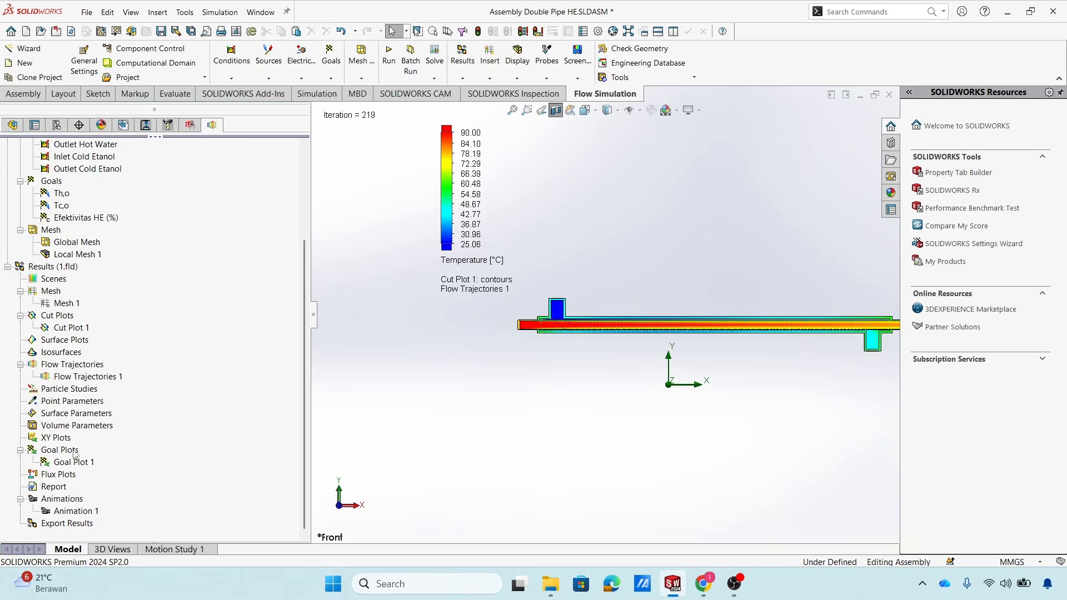
Open the definition of Goal Plot 1 and show the summary table for all goals.
right_click(78, 468)
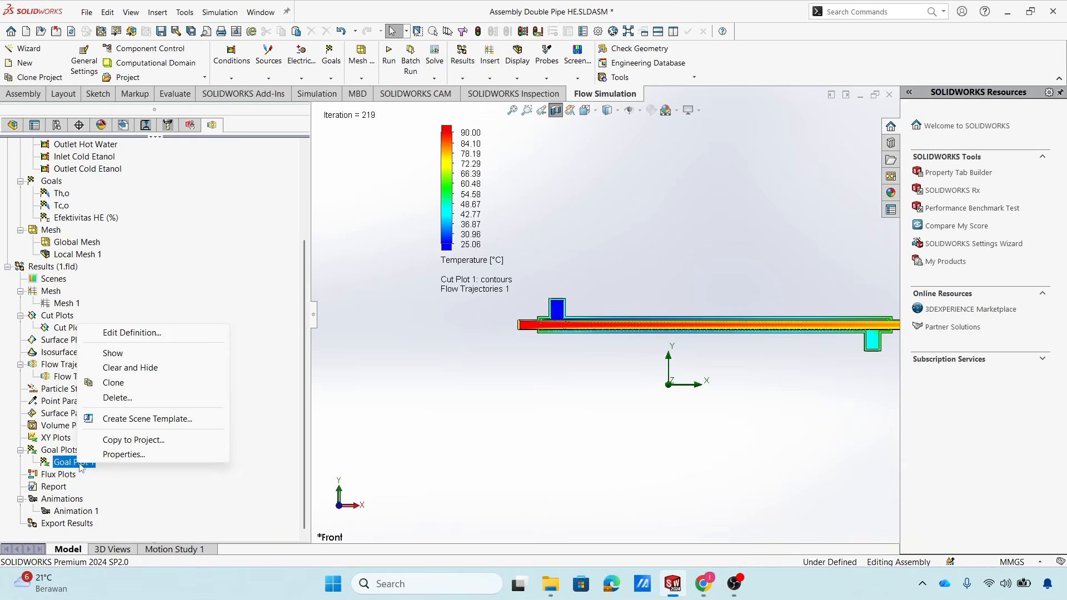
click(140, 335)
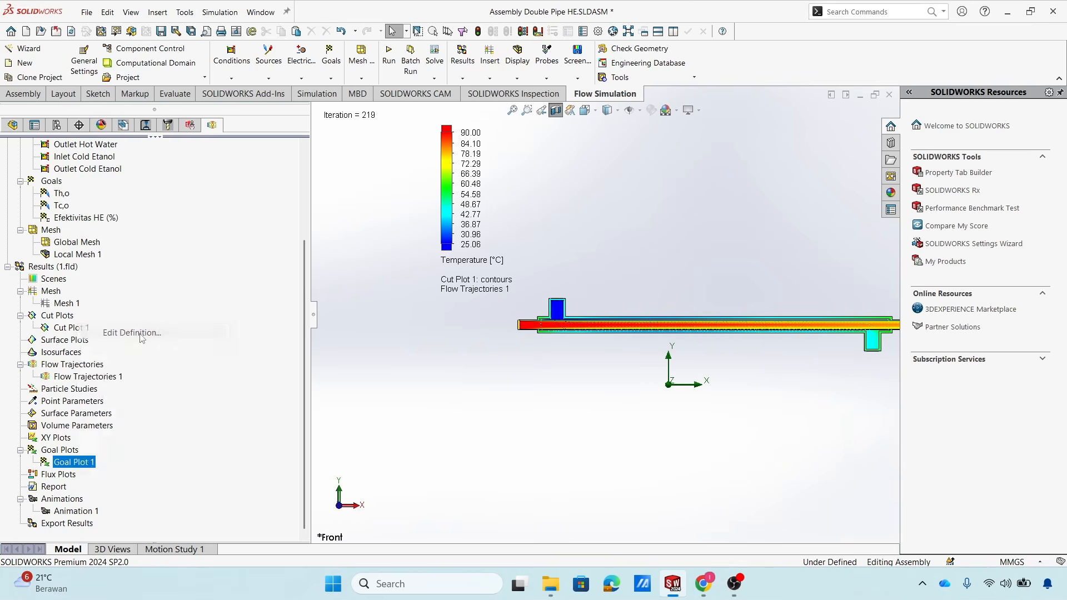
click(159, 478)
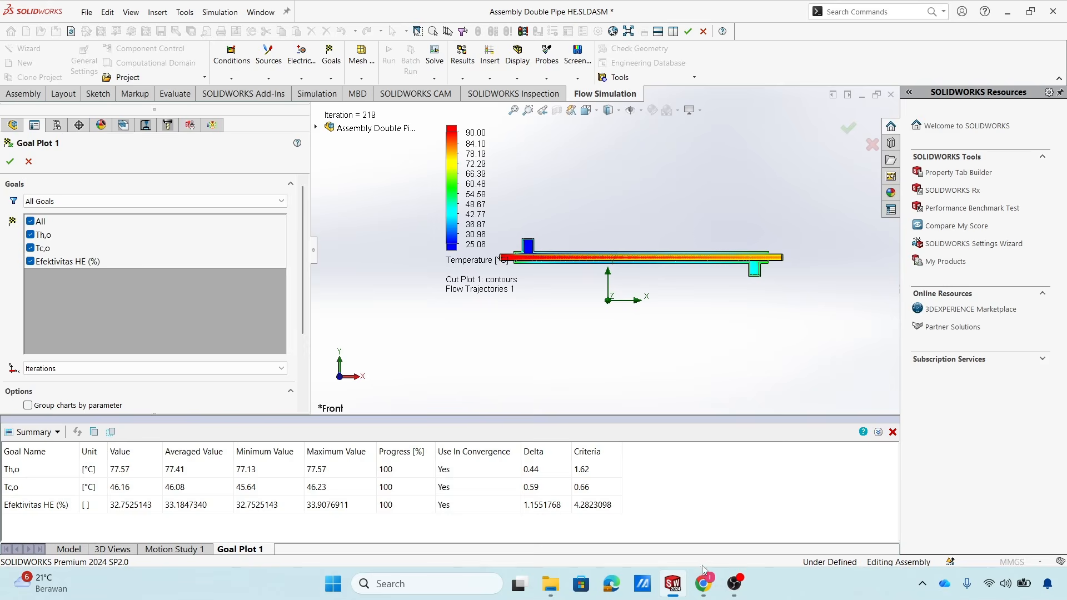
Read the assignment tasks on slides 5 and 6 in Canva, then return to SOLIDWORKS and close Goal Plot 1.
click(704, 584)
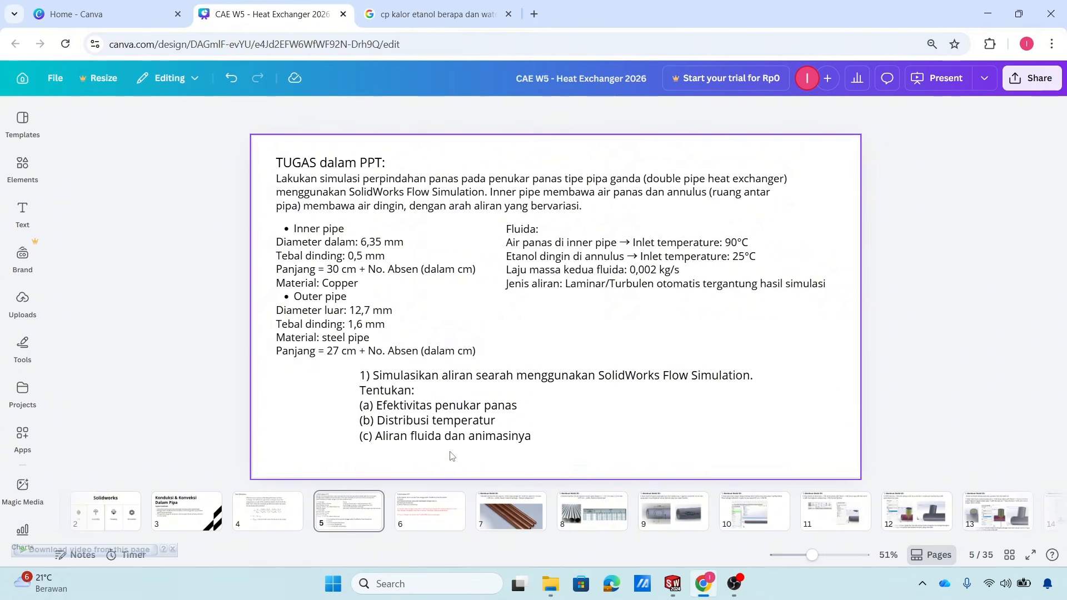
click(422, 508)
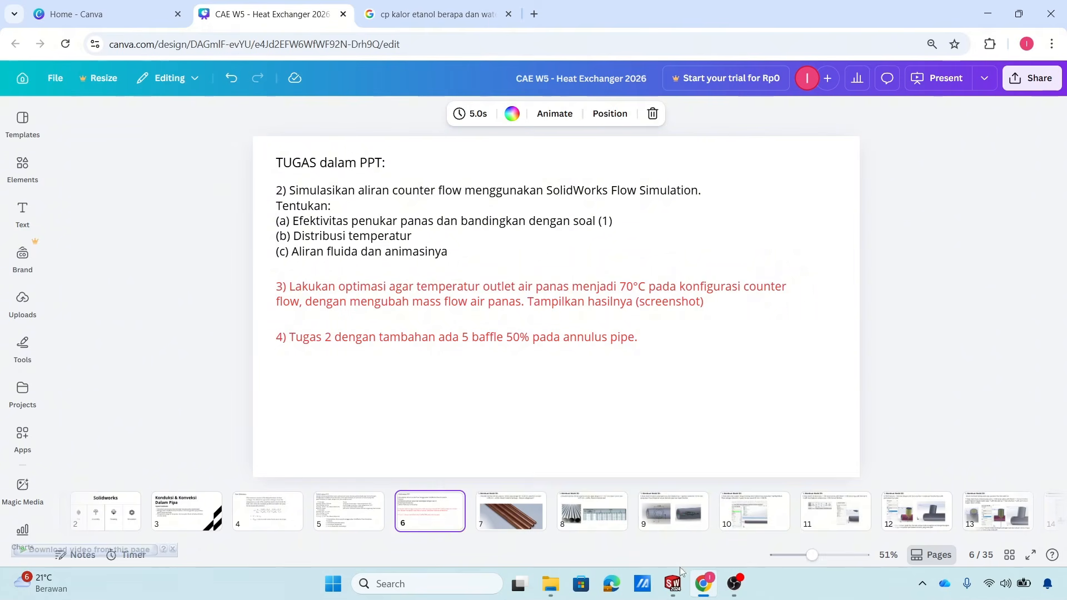
mouse_move(677, 581)
click(823, 515)
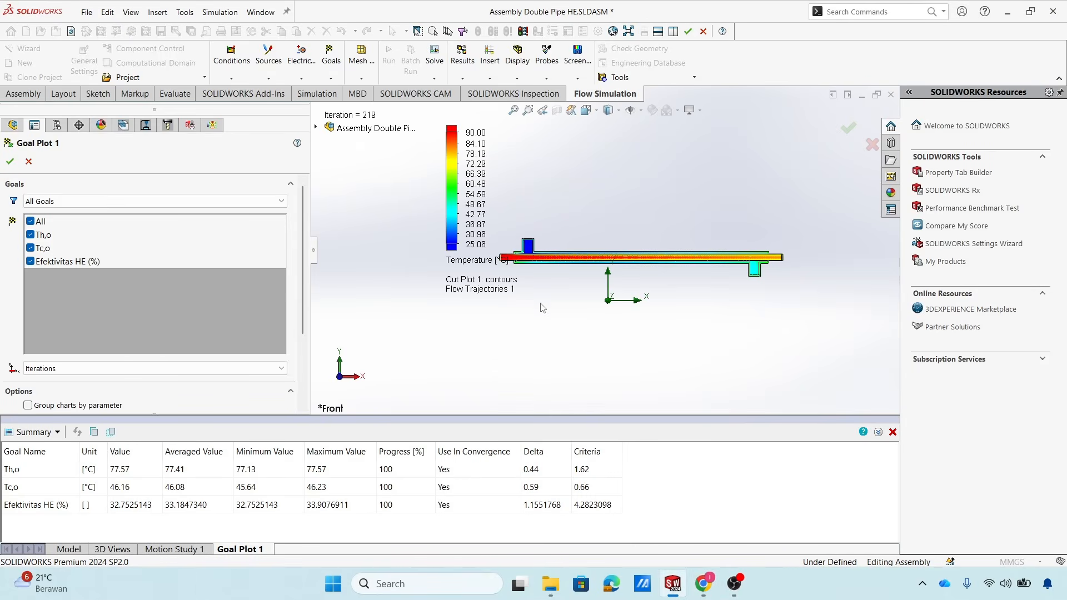
click(28, 161)
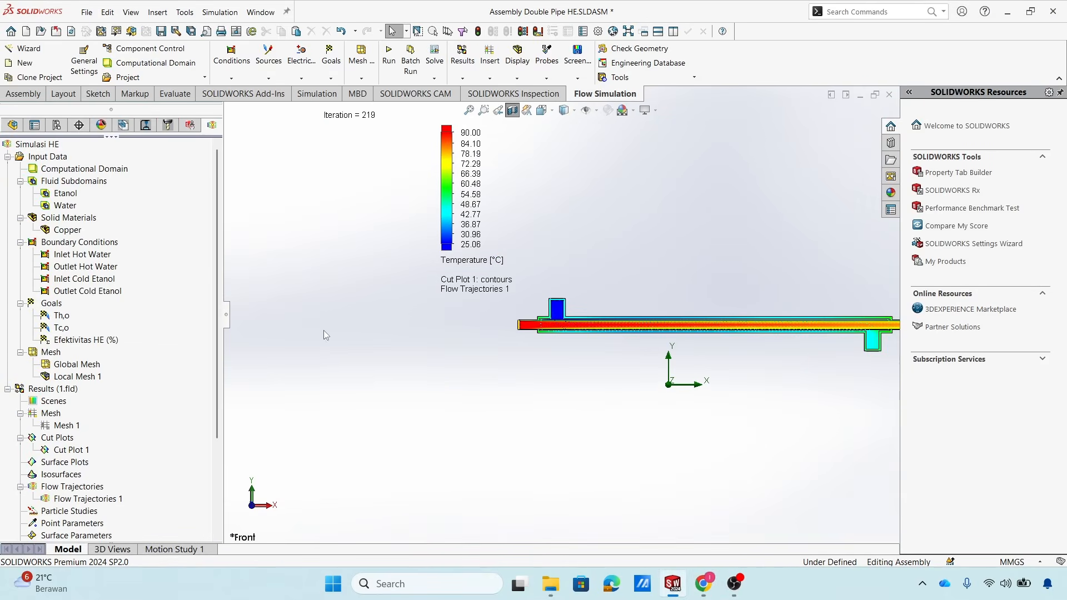
Rename the Simulasi HE project as Simulasi HE Co-Current Flow.
click(113, 140)
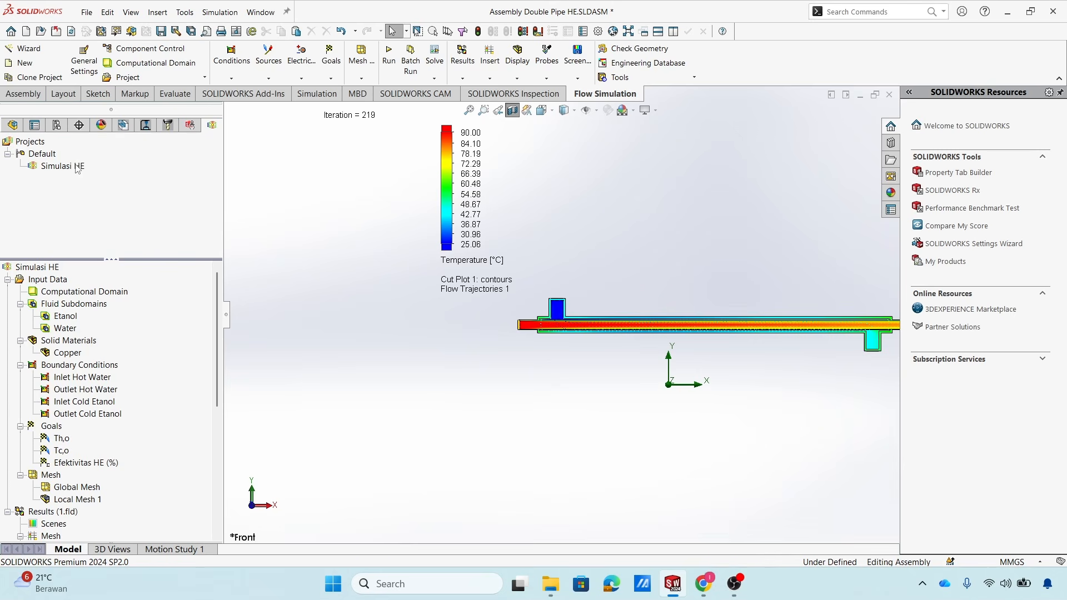
click(78, 167)
click(77, 167)
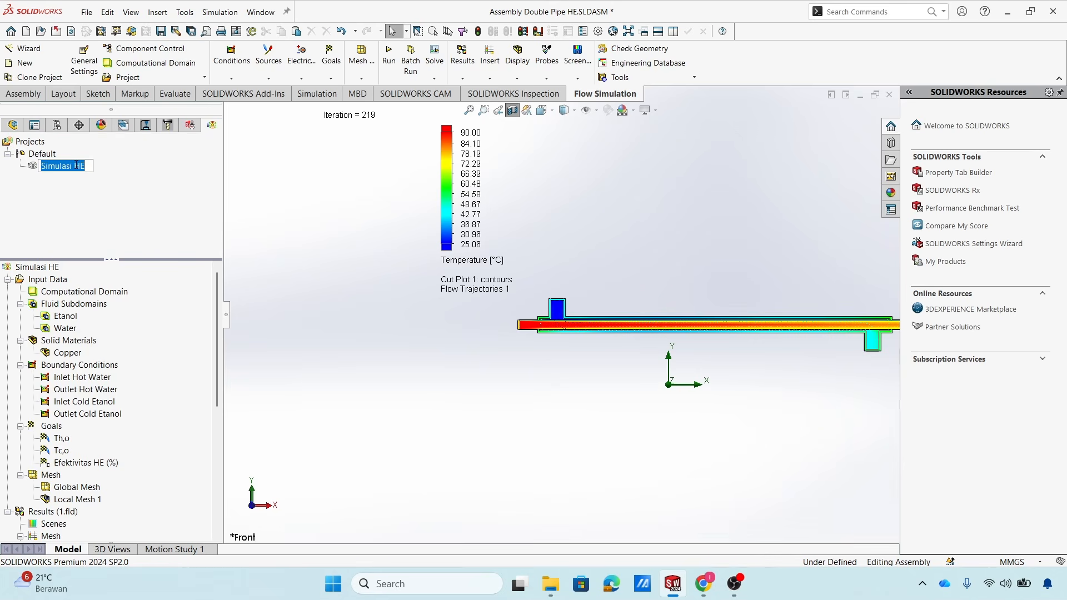
click(86, 167)
text(Co-C)
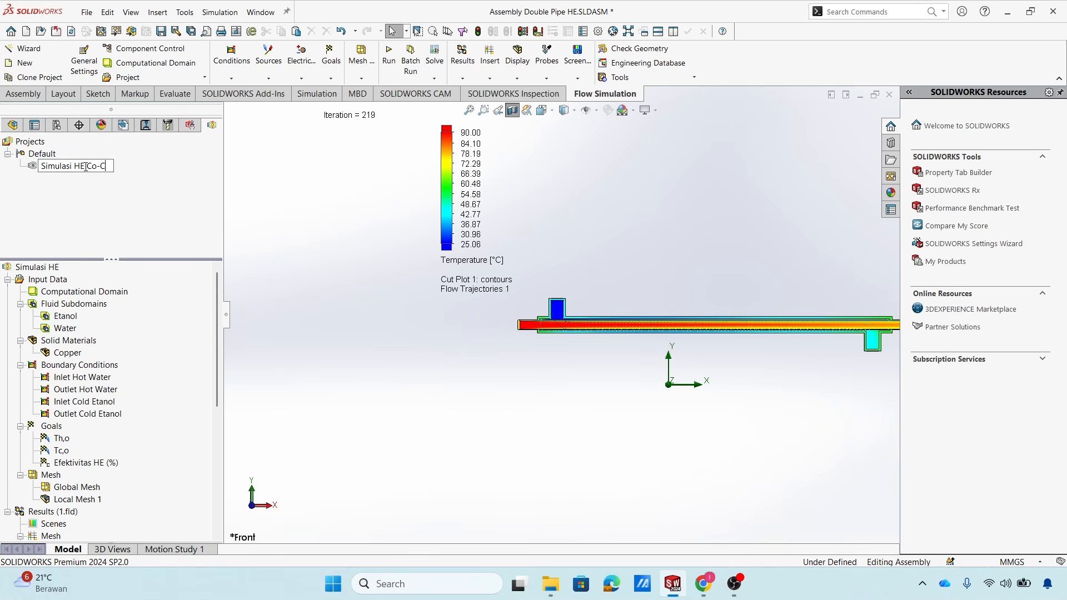
text(yrrent Flow)
key(Return)
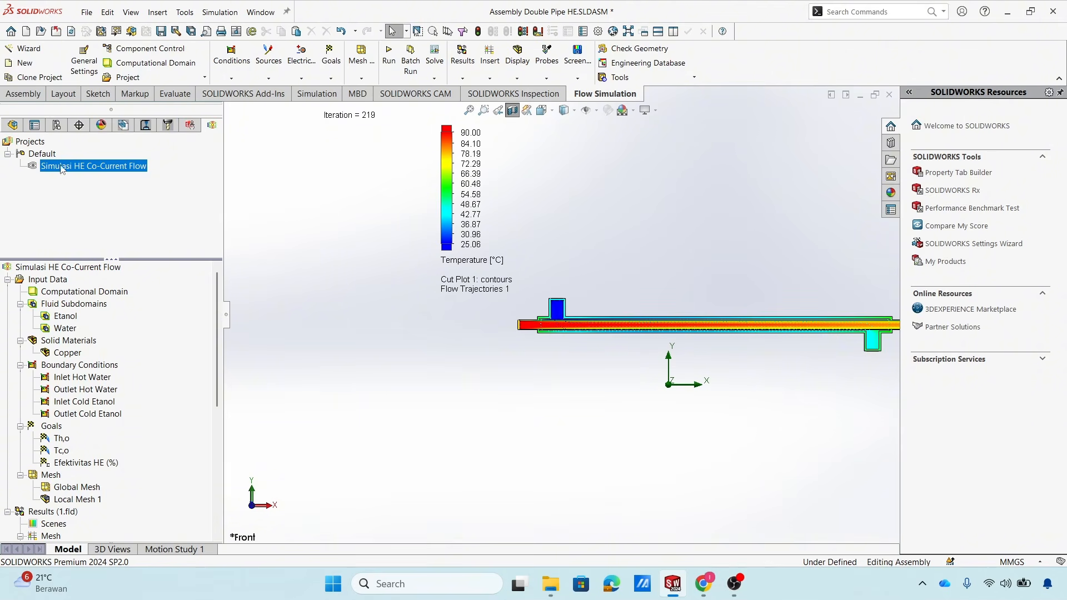
Clone the co-current project in the current configuration, without copying results, as Simulasi HE Counter Flow.
right_click(95, 166)
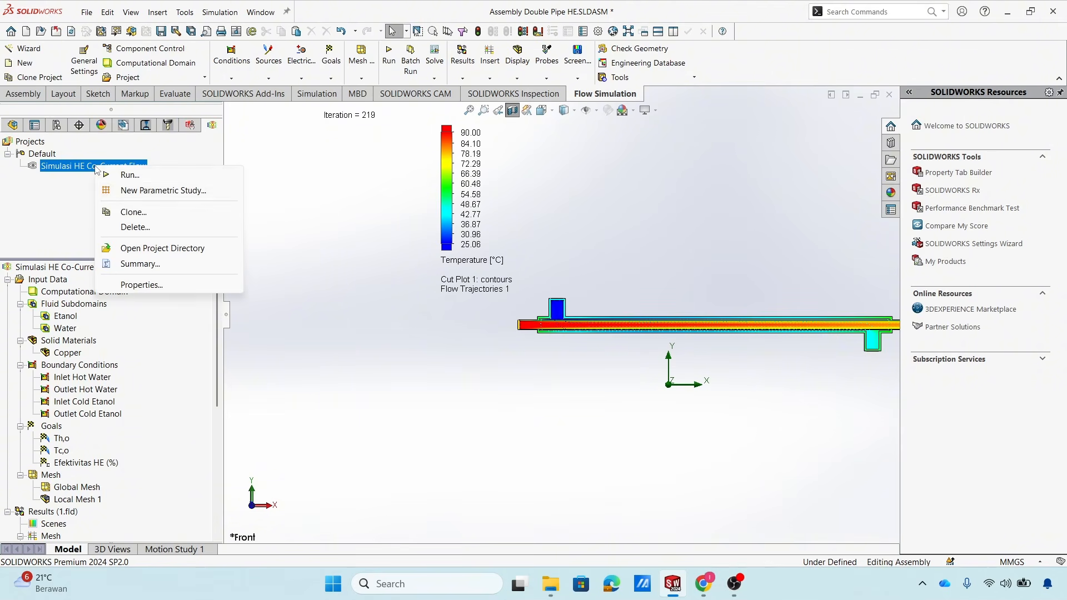
click(132, 212)
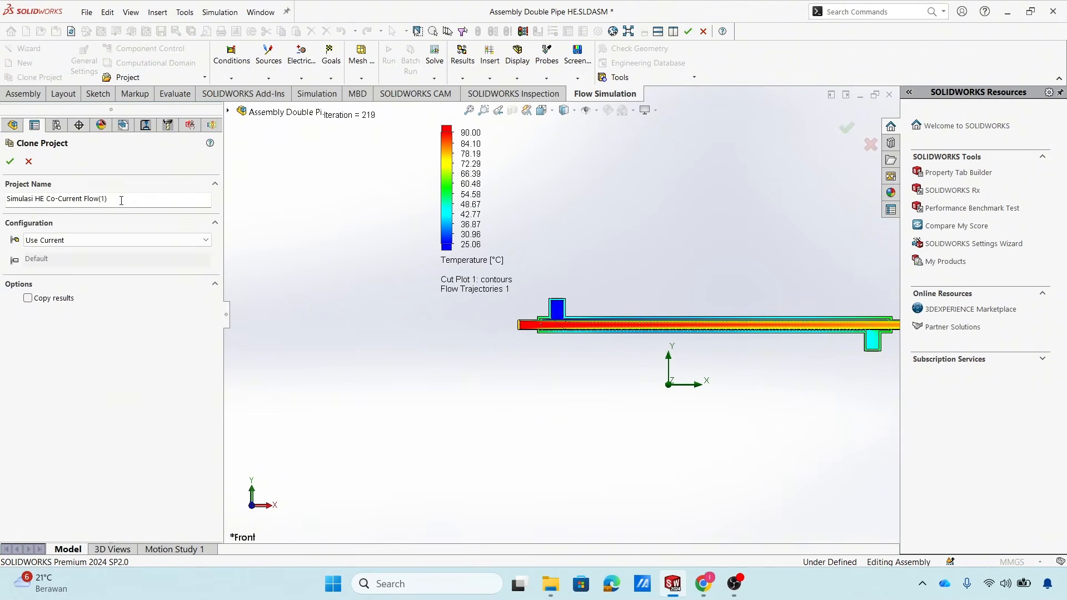
drag(125, 198, 49, 197)
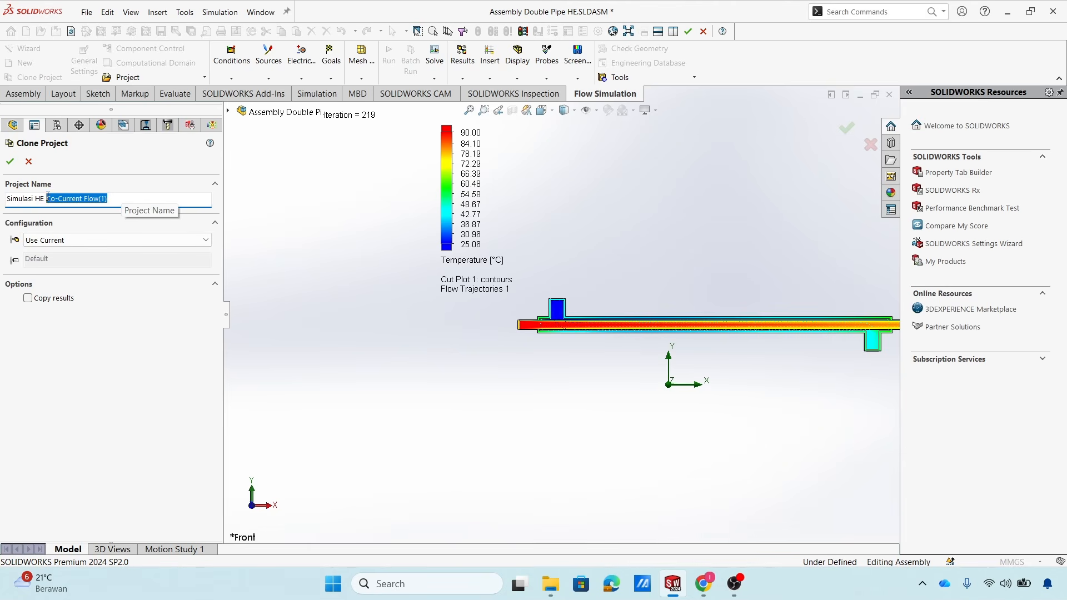
text(C)
click(9, 162)
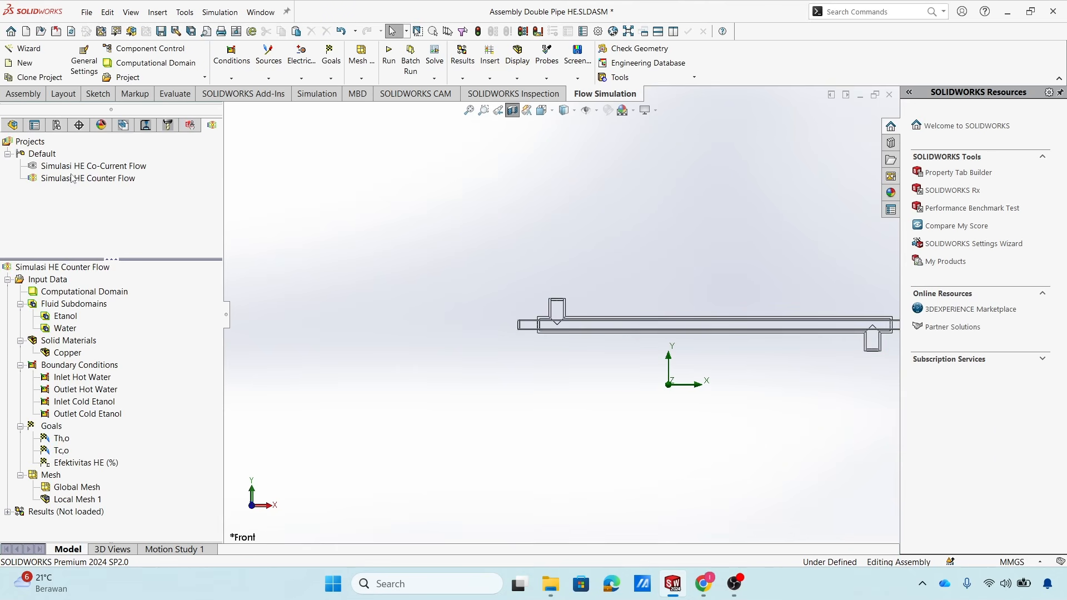
Activate Simulasi HE Co-Current Flow to compare it with its clone, and return to Simulasi HE Counter Flow as the active project.
click(67, 166)
double_click(65, 177)
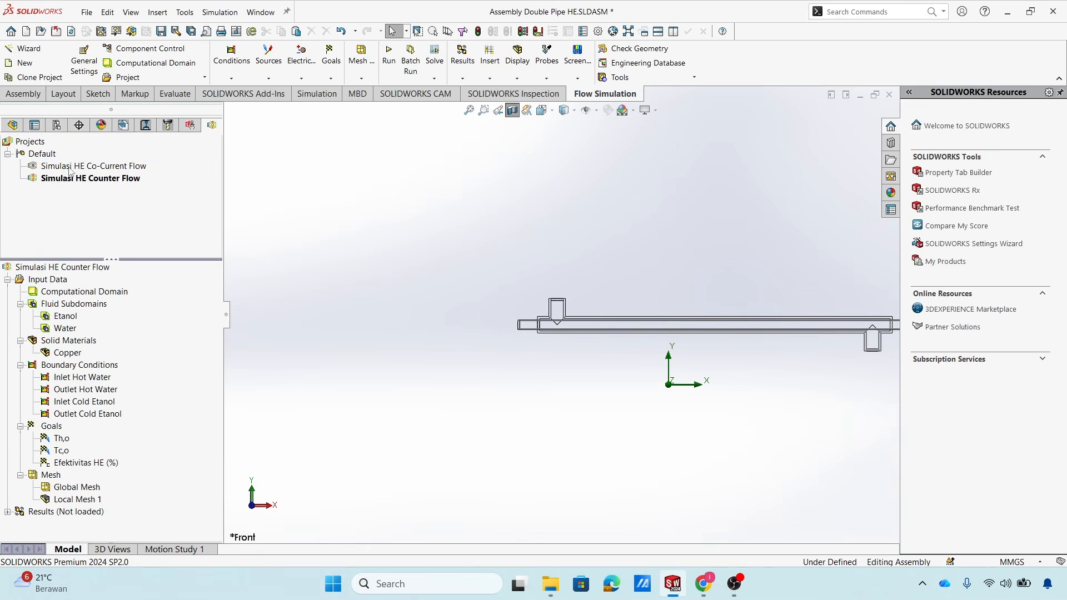
click(70, 167)
double_click(70, 168)
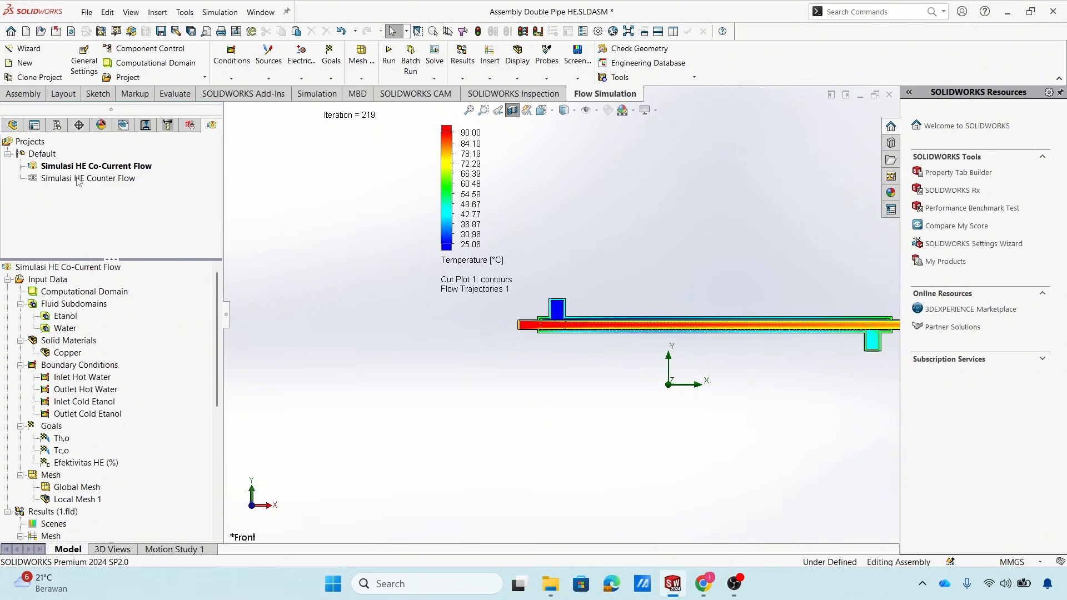
double_click(77, 179)
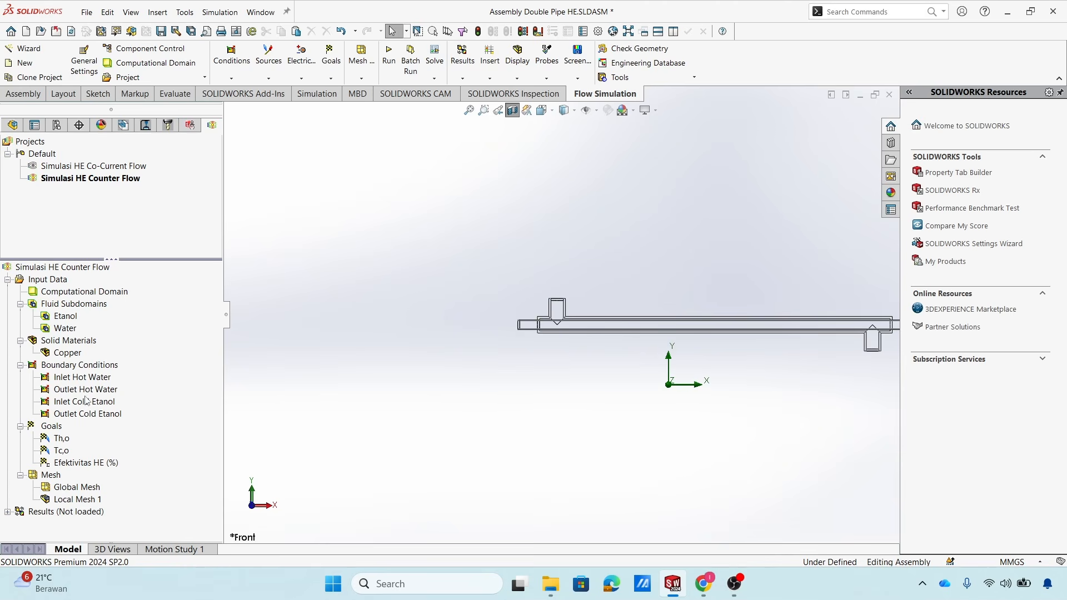
Check where the boundary conditions sit on the exchanger and delete Inlet Cold Etanol and Outlet Cold Etanol from the counter flow project.
click(88, 378)
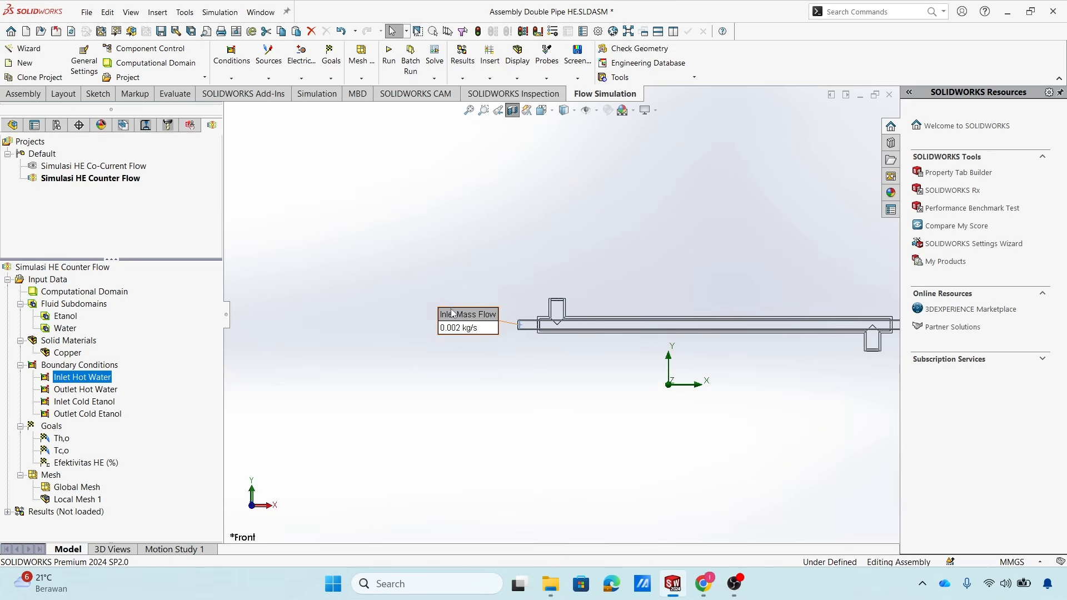
drag(452, 313, 428, 309)
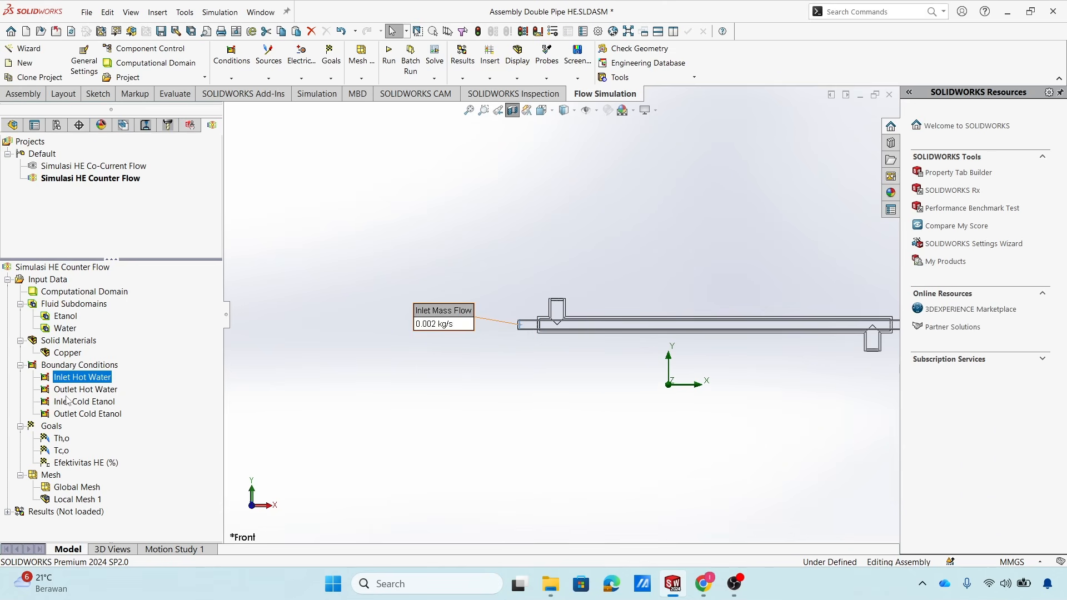
click(89, 403)
click(93, 417)
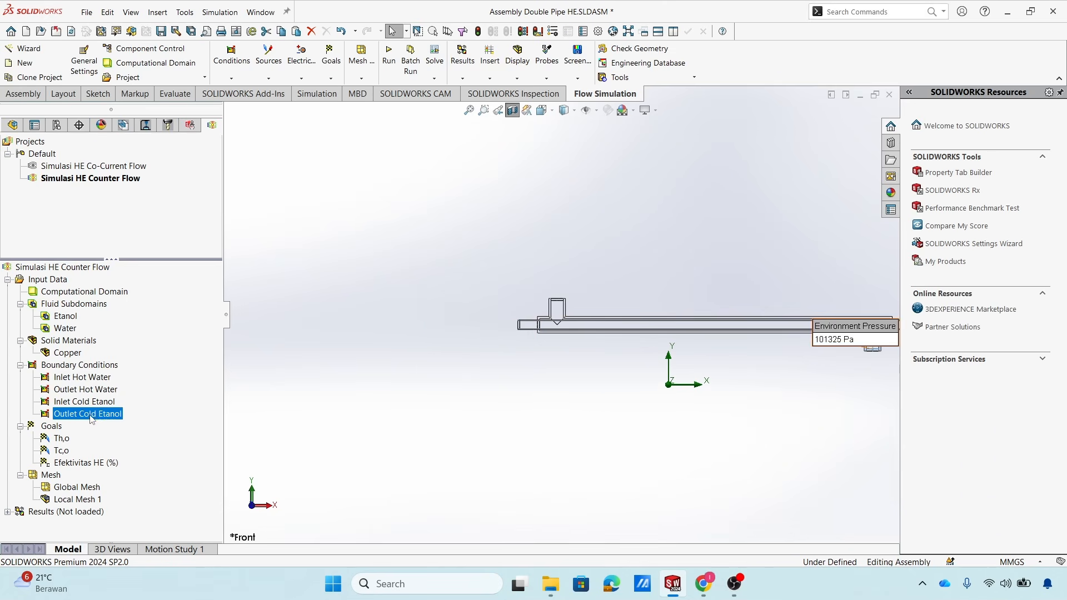
click(86, 401)
click(88, 414)
click(84, 402)
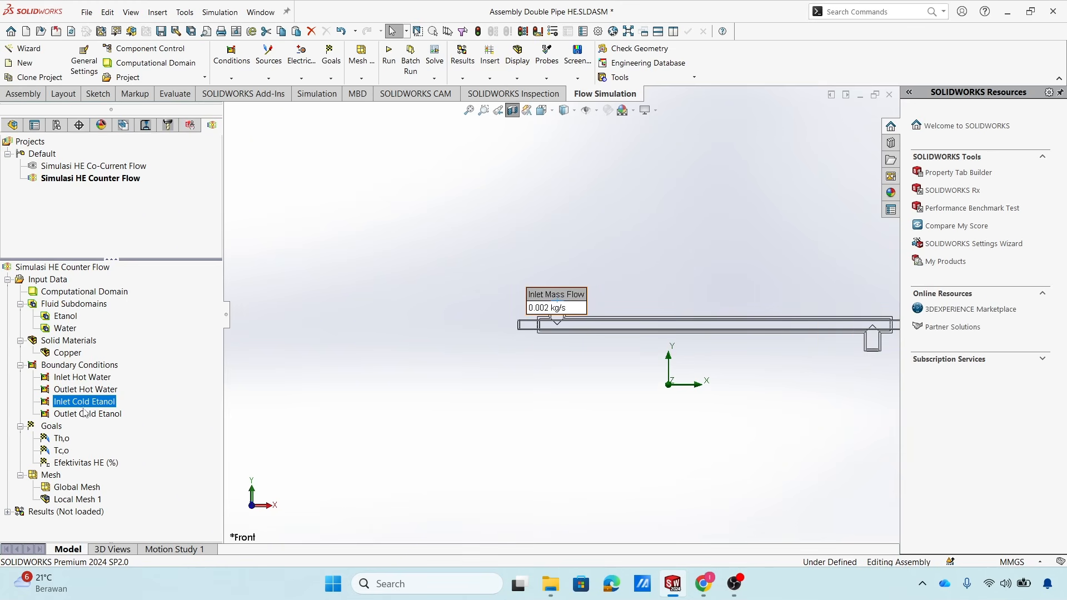
ctrl+click(83, 414)
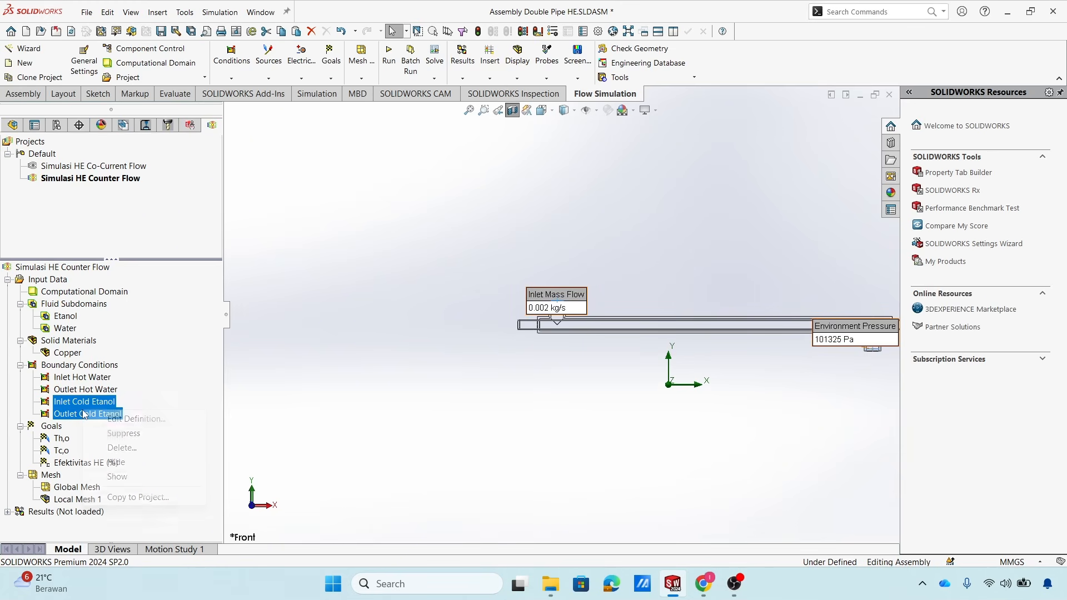
right_click(83, 414)
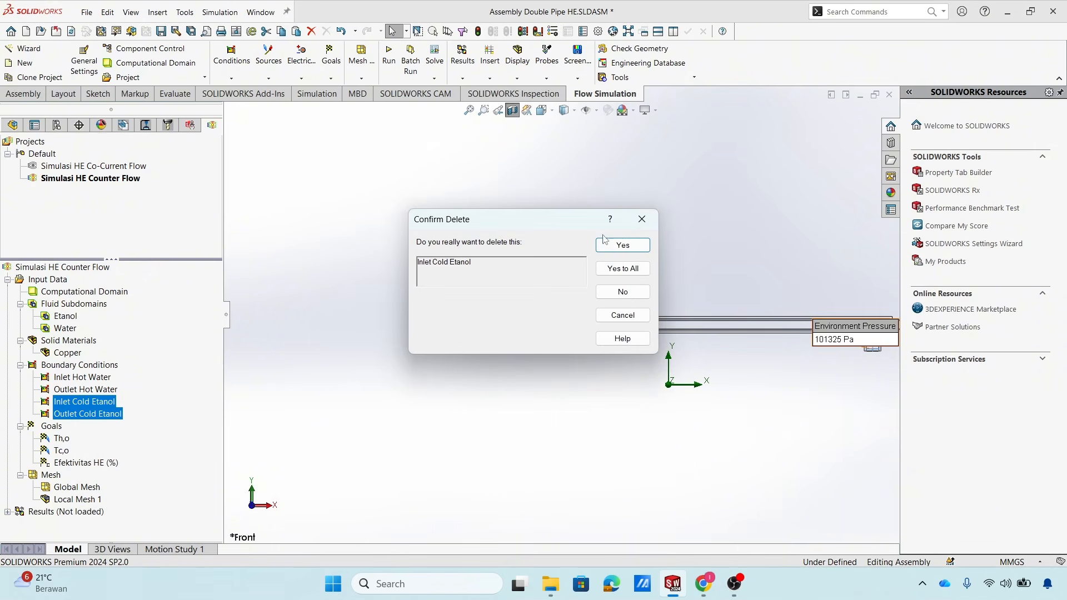
click(623, 268)
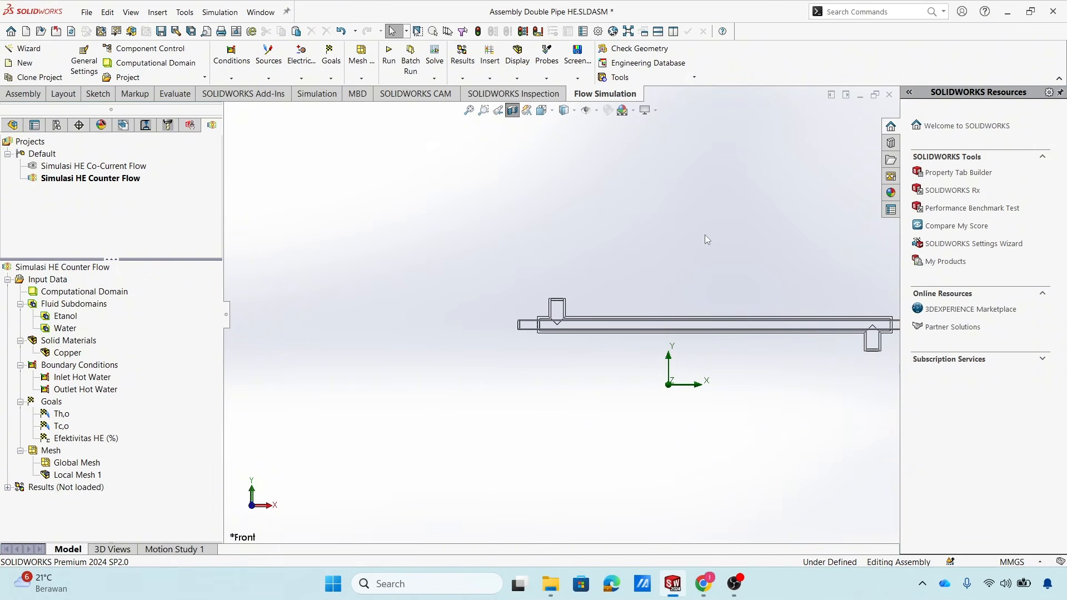
Change the assembly's display style to shaded with edges.
click(573, 112)
click(566, 126)
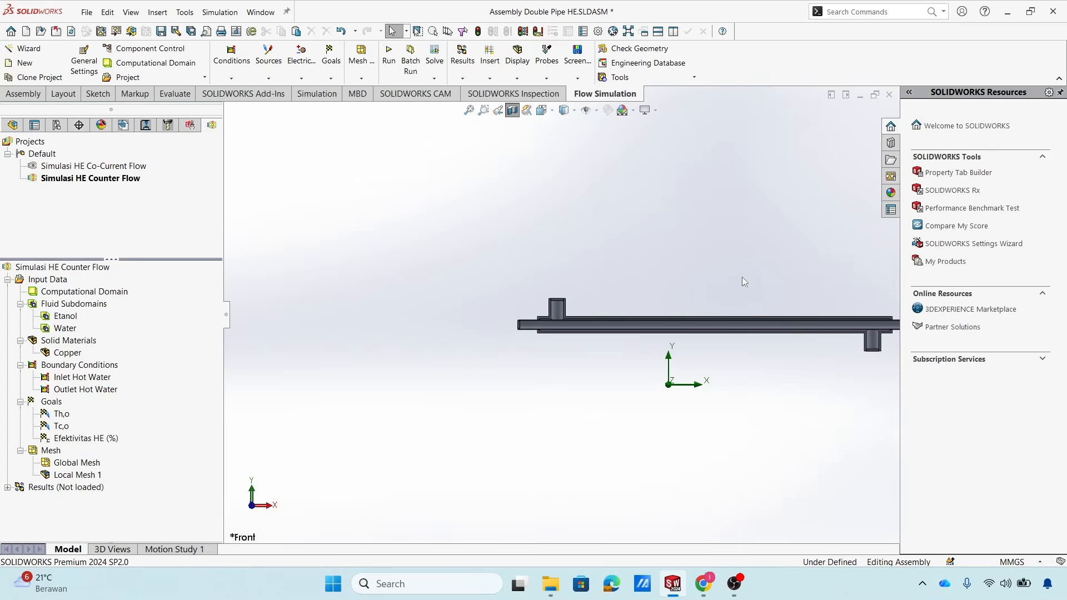
scroll(747, 278, down, 2)
scroll(764, 294, up, 5)
scroll(728, 328, down, 4)
scroll(553, 374, up, 2)
middle_drag(561, 359, 562, 361)
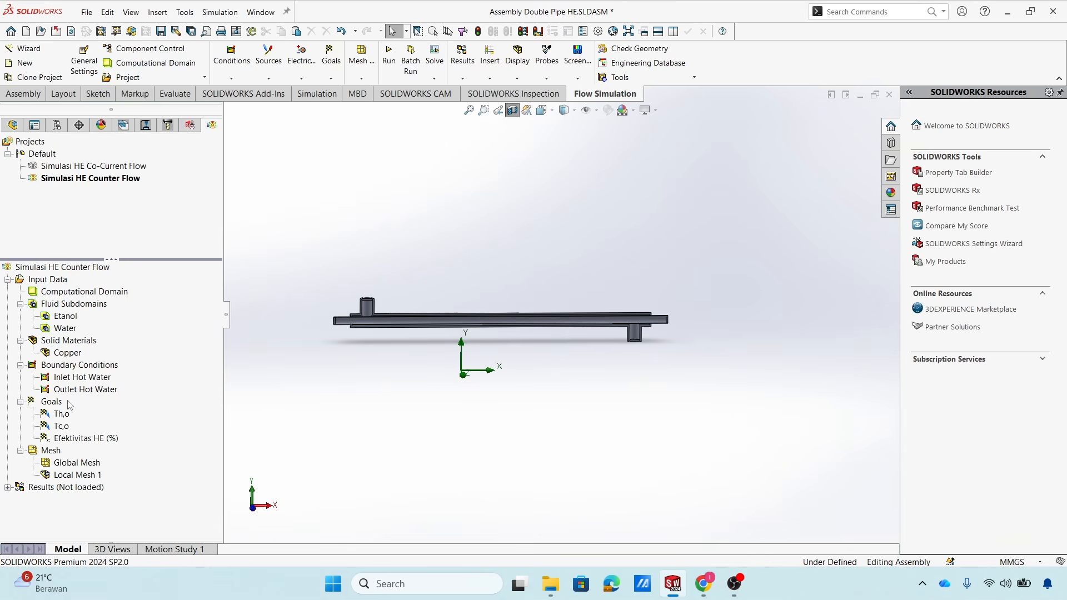
Insert an Inlet Mass Flow boundary condition of 0.002 kg/s on the inner lid face of the lower annulus nozzle (LID3).
right_click(81, 367)
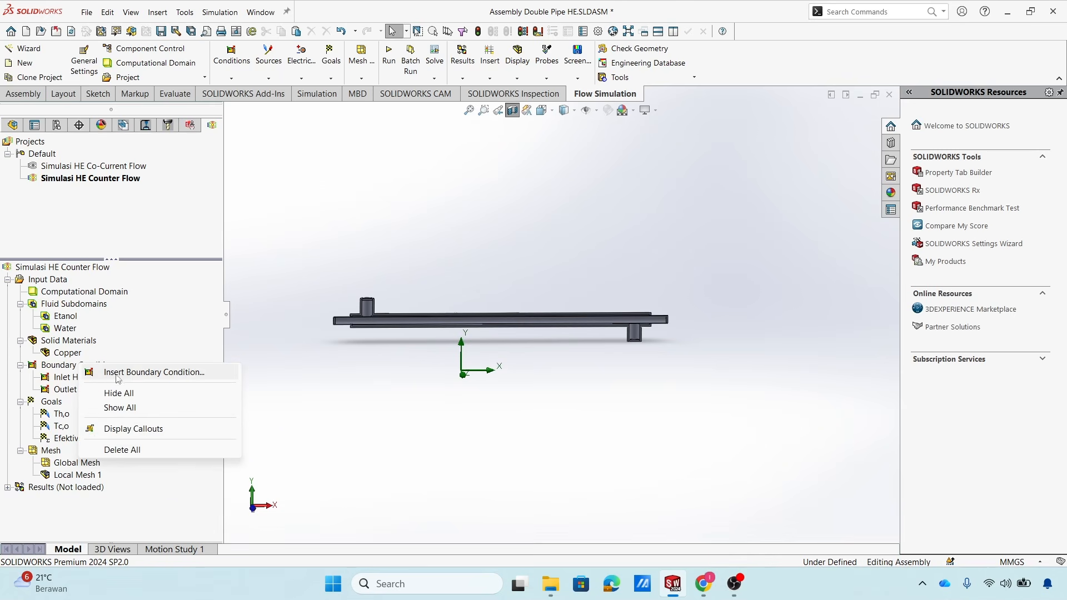
click(168, 377)
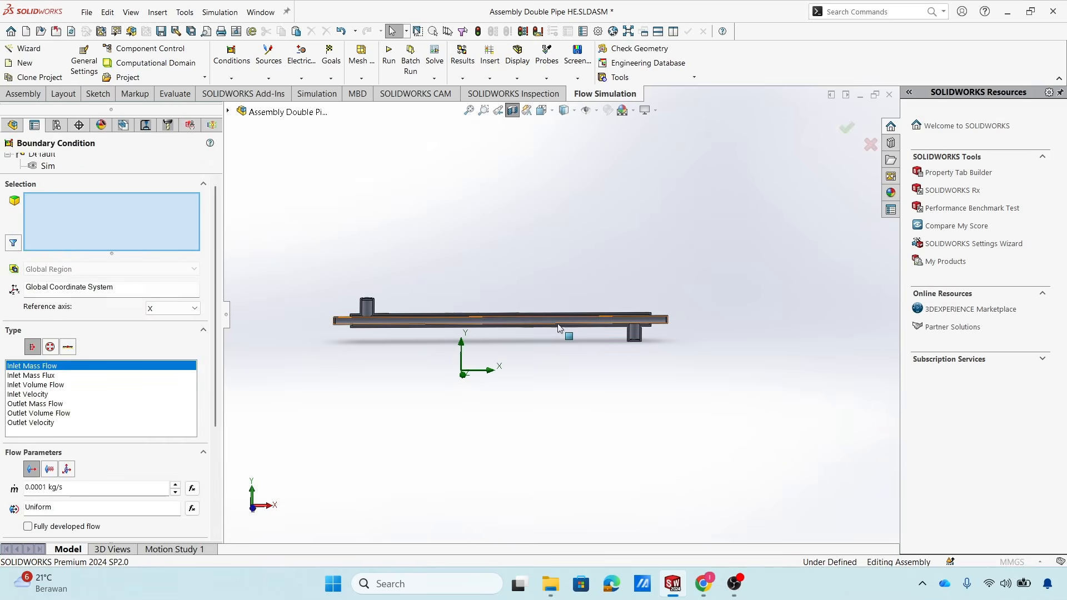
scroll(638, 345, down, 6)
middle_drag(658, 393, 647, 415)
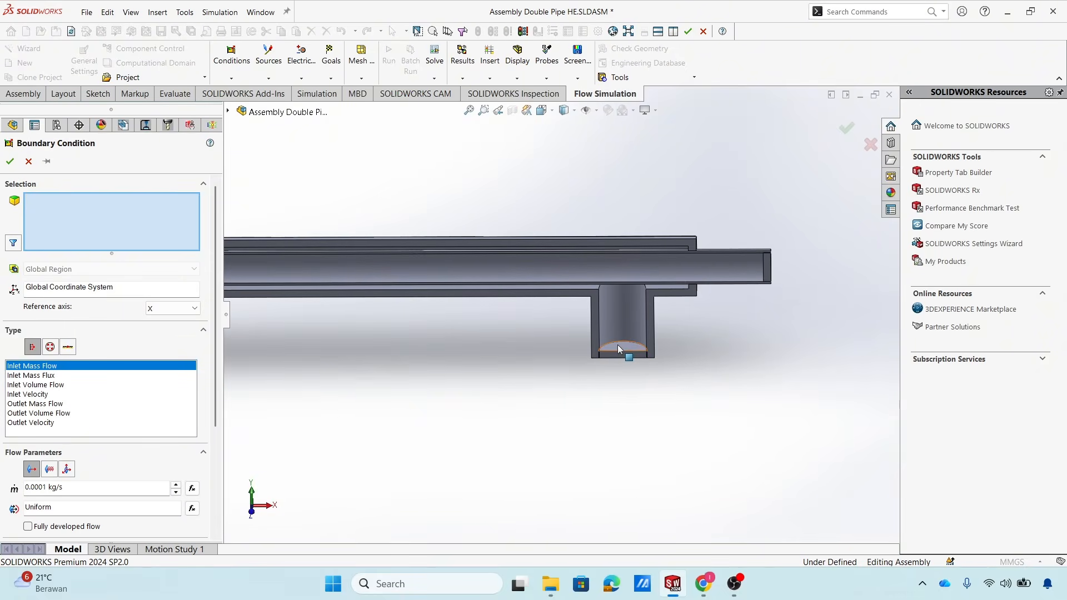
click(621, 346)
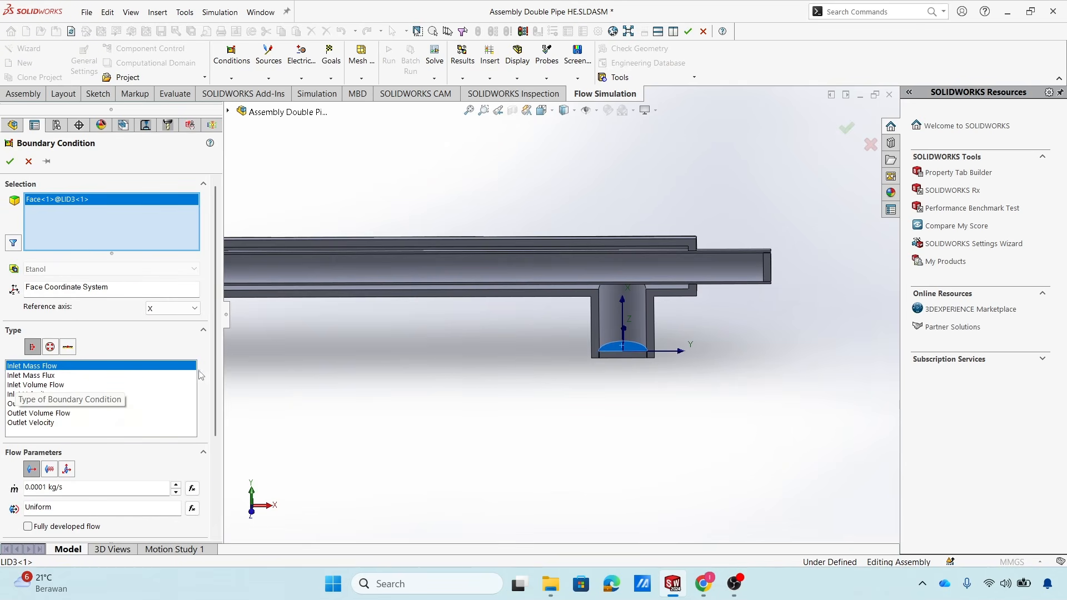
scroll(211, 372, down, 3)
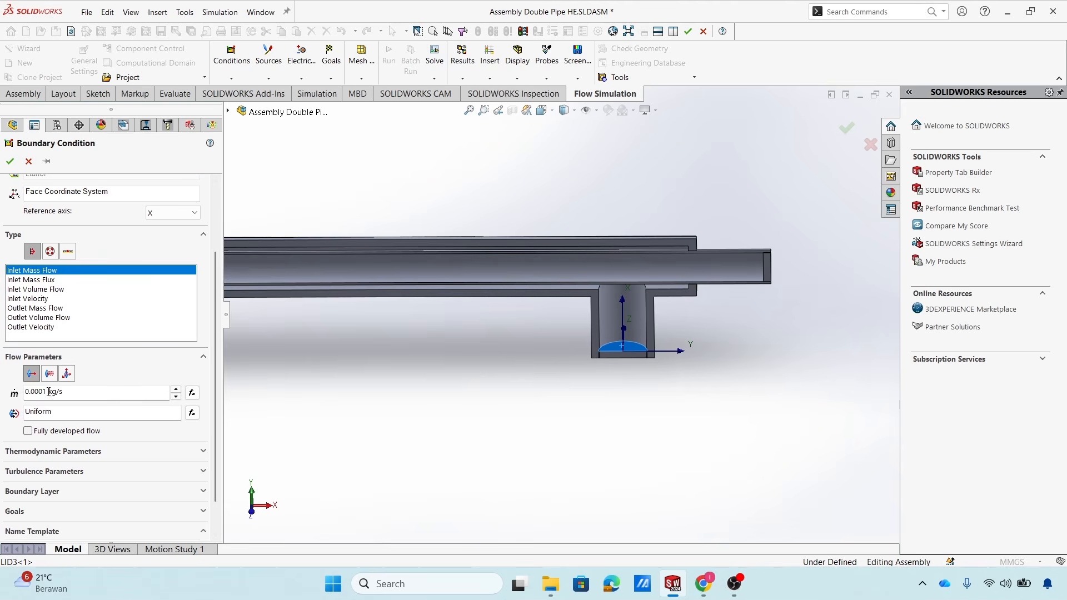
drag(49, 392, 43, 392)
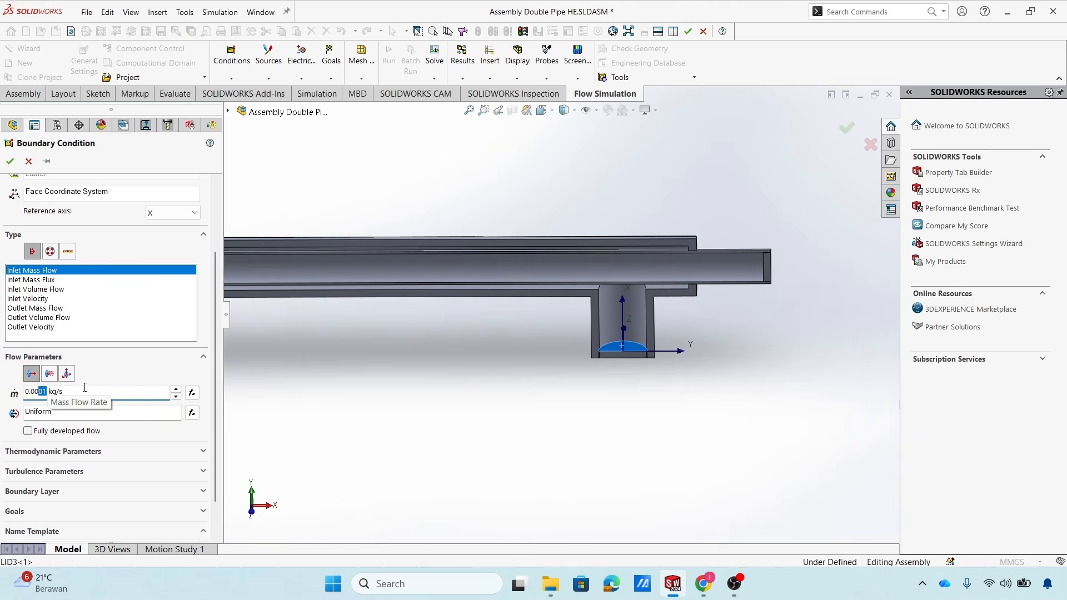
text(2)
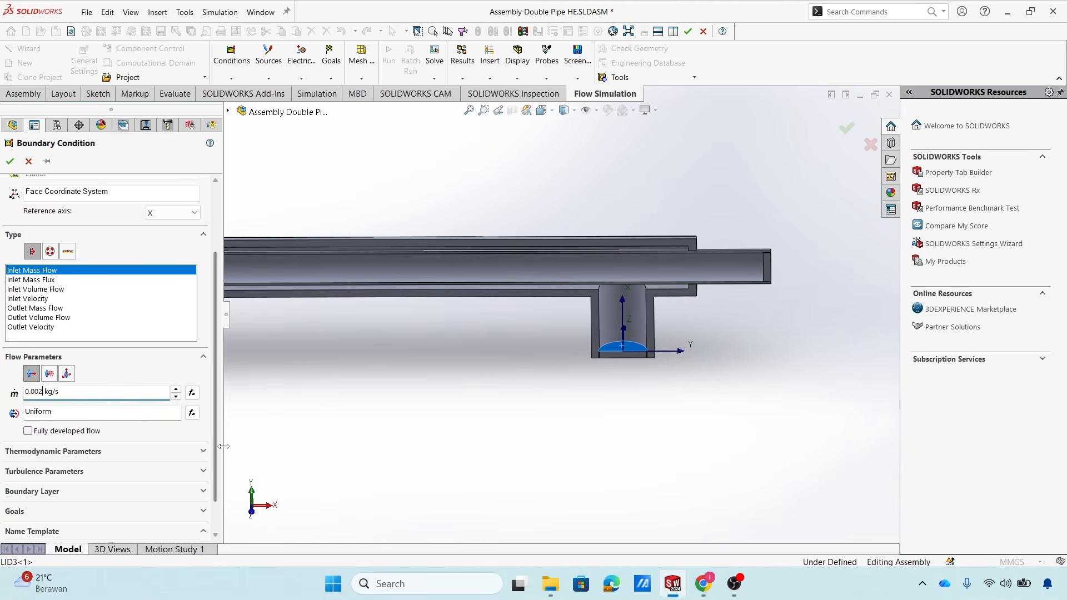
Set the inlet's temperature to 25 °C in its thermodynamic parameters and accept the boundary condition.
click(203, 452)
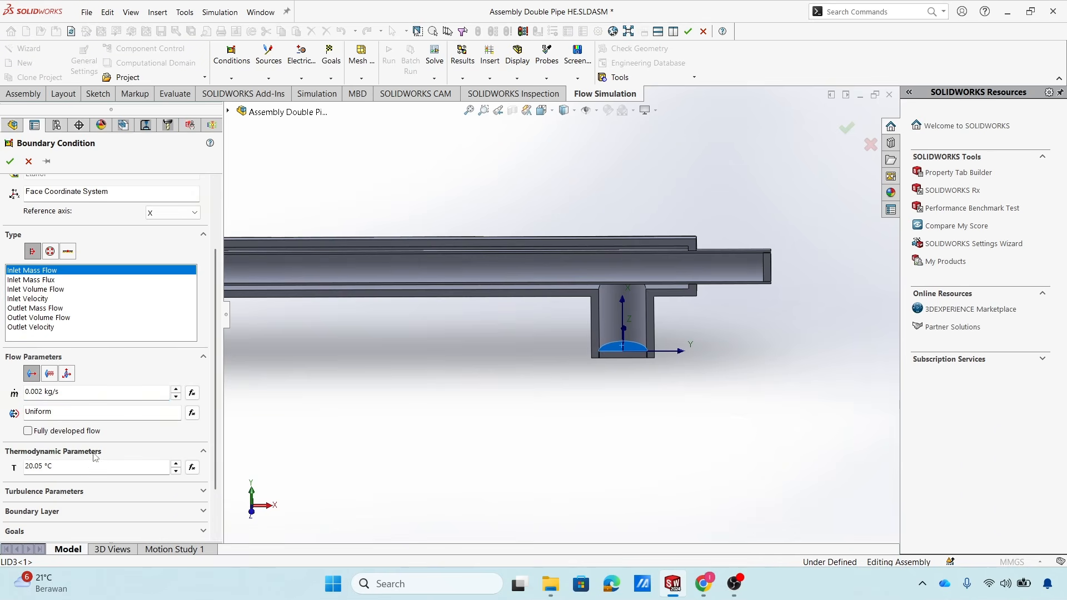
double_click(88, 467)
text(25)
key(Return)
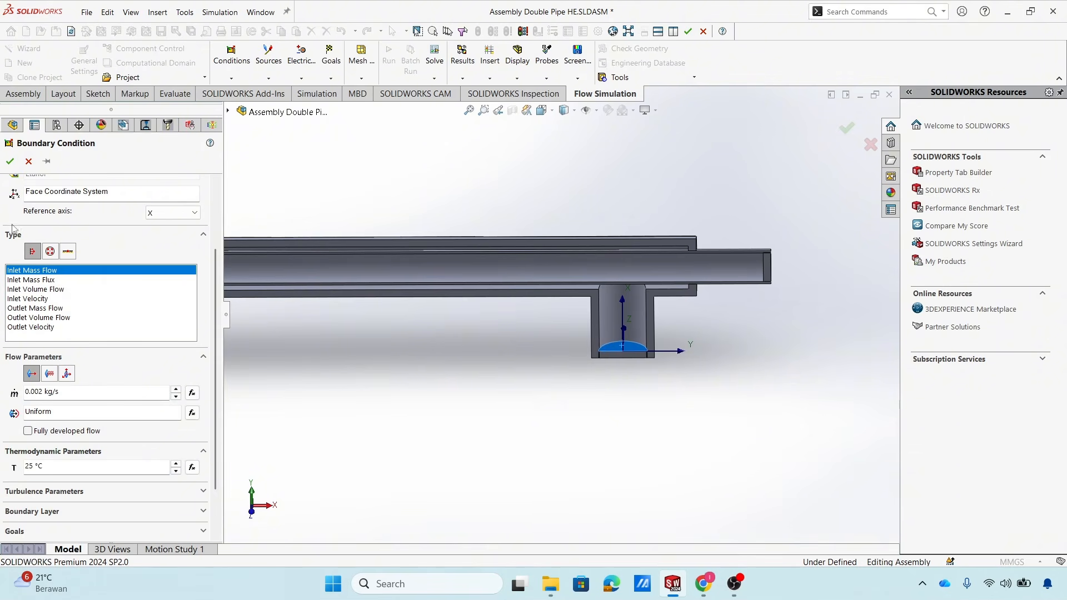
click(10, 161)
Rename the new inlet mass flow boundary condition as Inlet Cold Etanol.
scroll(544, 413, up, 4)
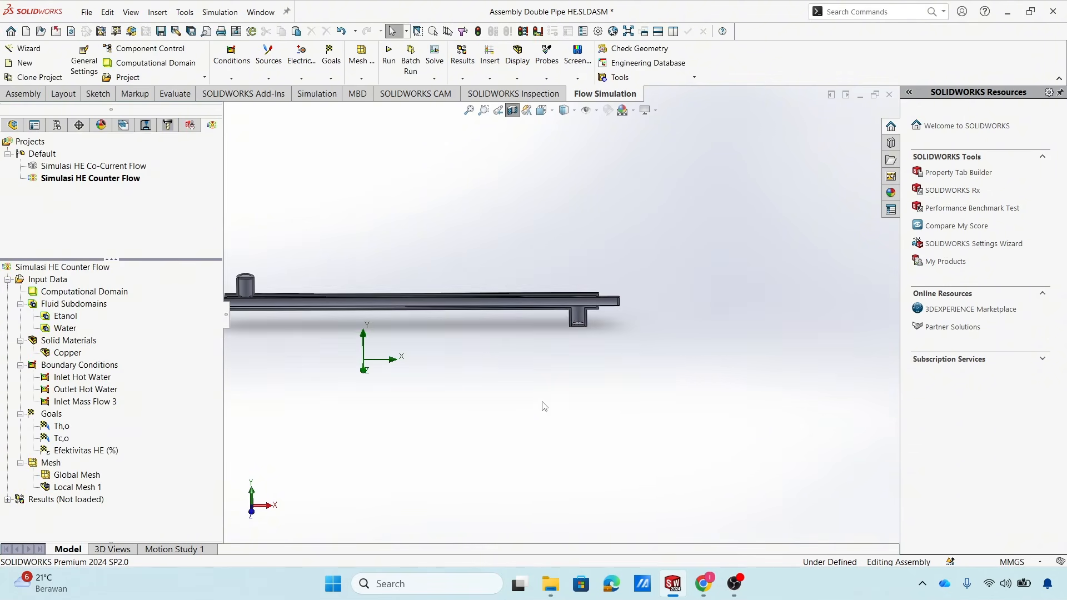
scroll(358, 302, down, 8)
middle_drag(358, 302, 384, 198)
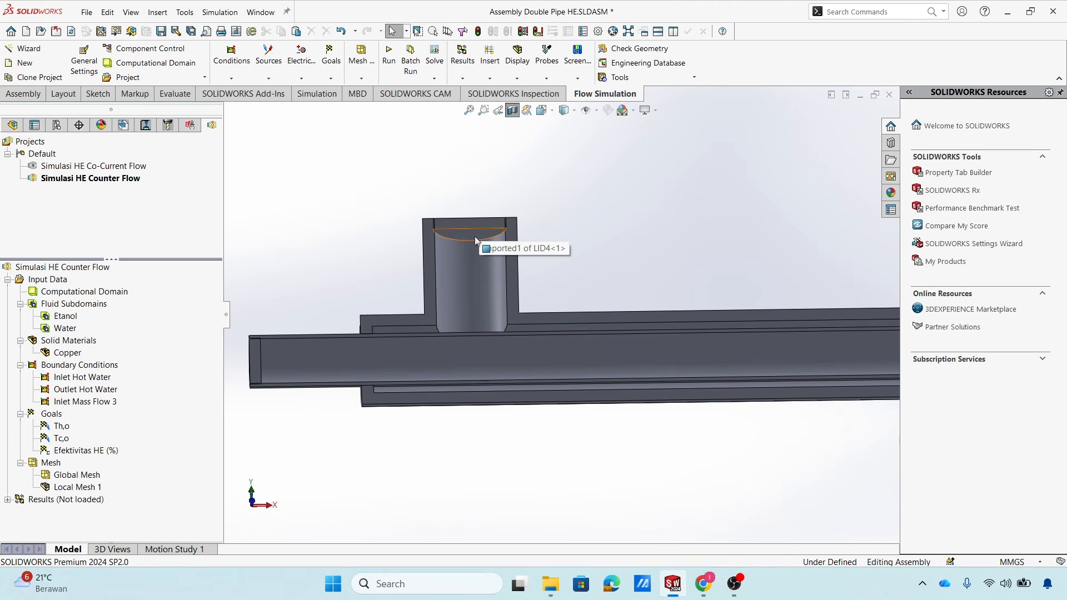
click(91, 401)
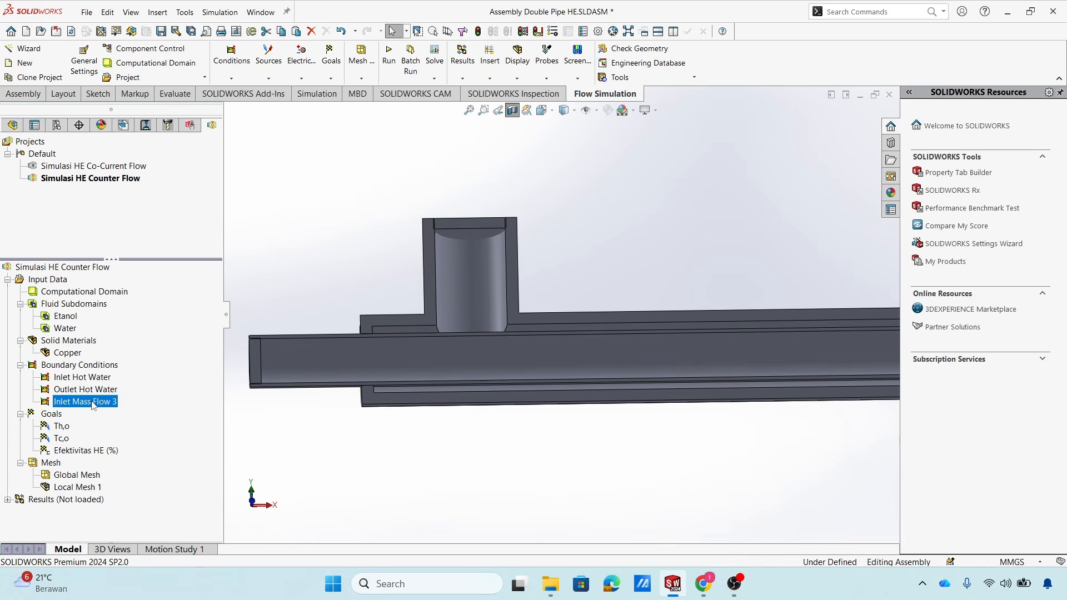
click(92, 401)
text(Inlet Cold E)
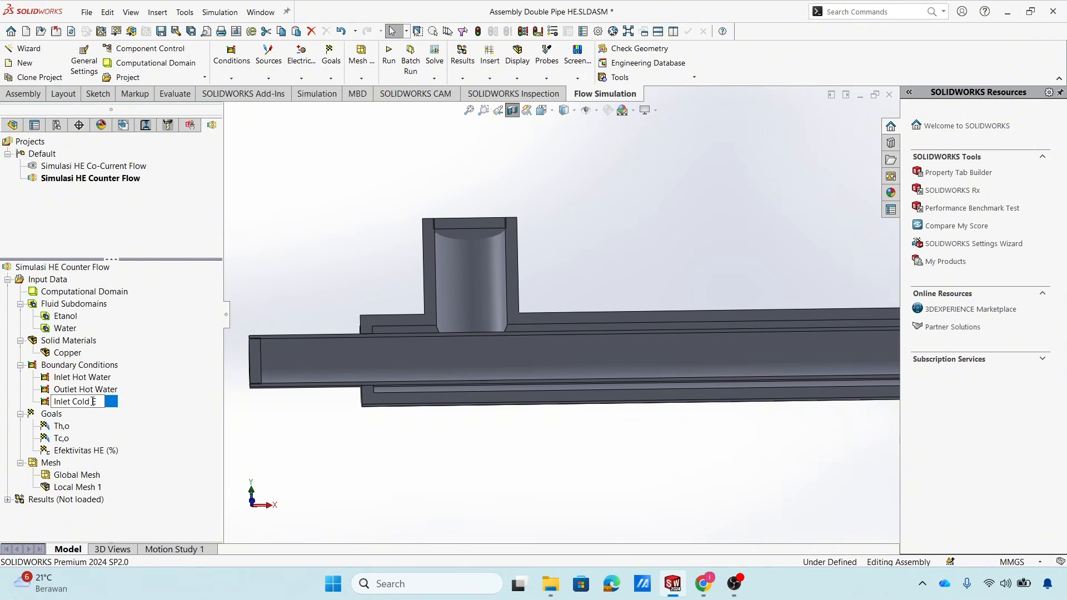
text(tanol)
key(Return)
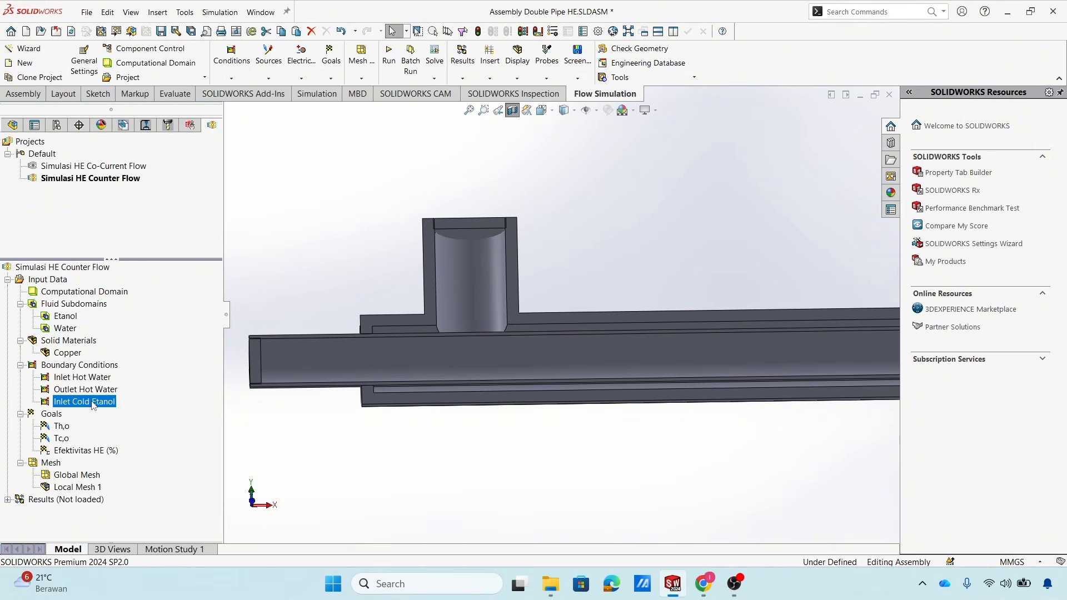
Insert an Environment Pressure boundary condition with default parameters on the inner lid face of the upper annulus nozzle (LID4).
right_click(79, 369)
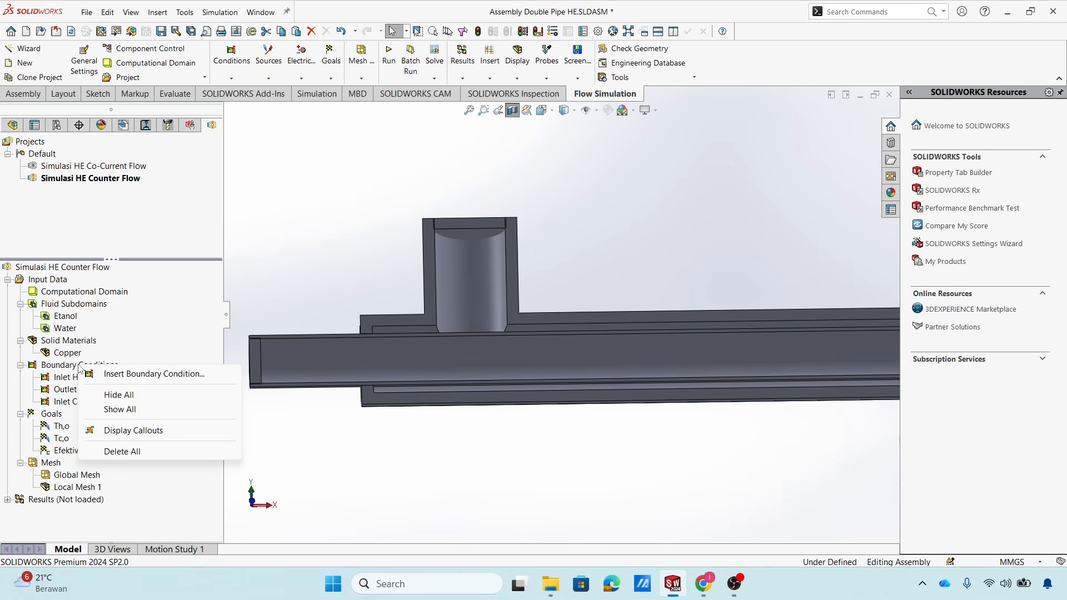
click(130, 376)
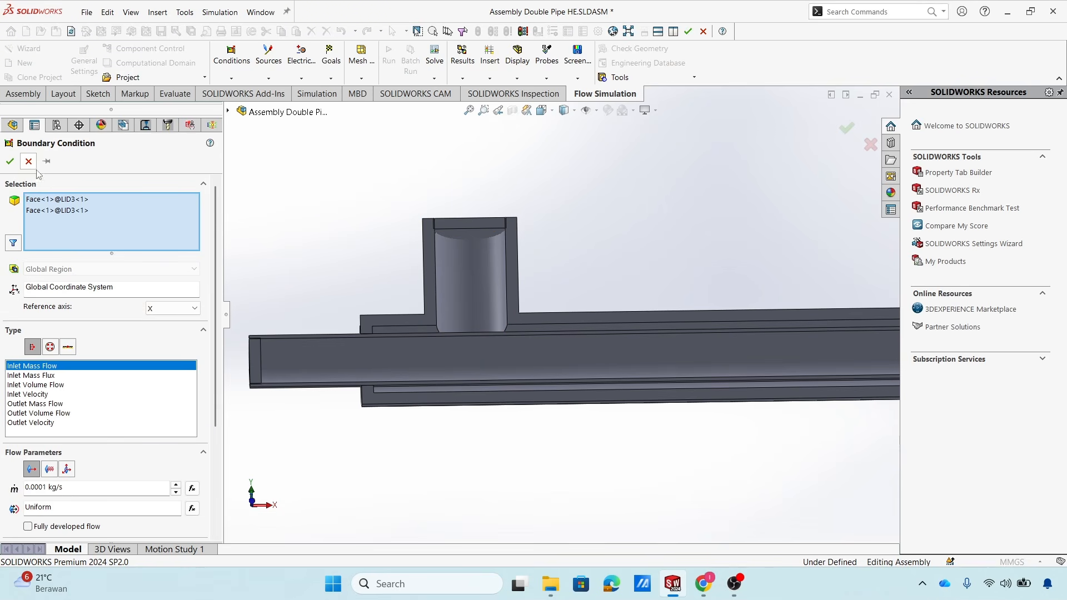
right_click(99, 210)
click(149, 217)
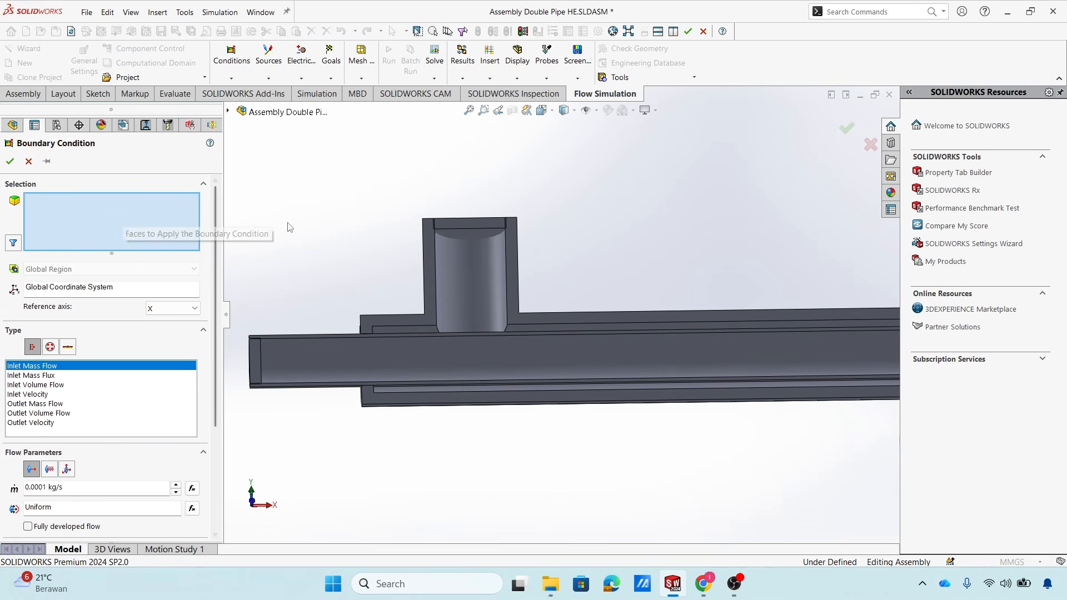
click(478, 236)
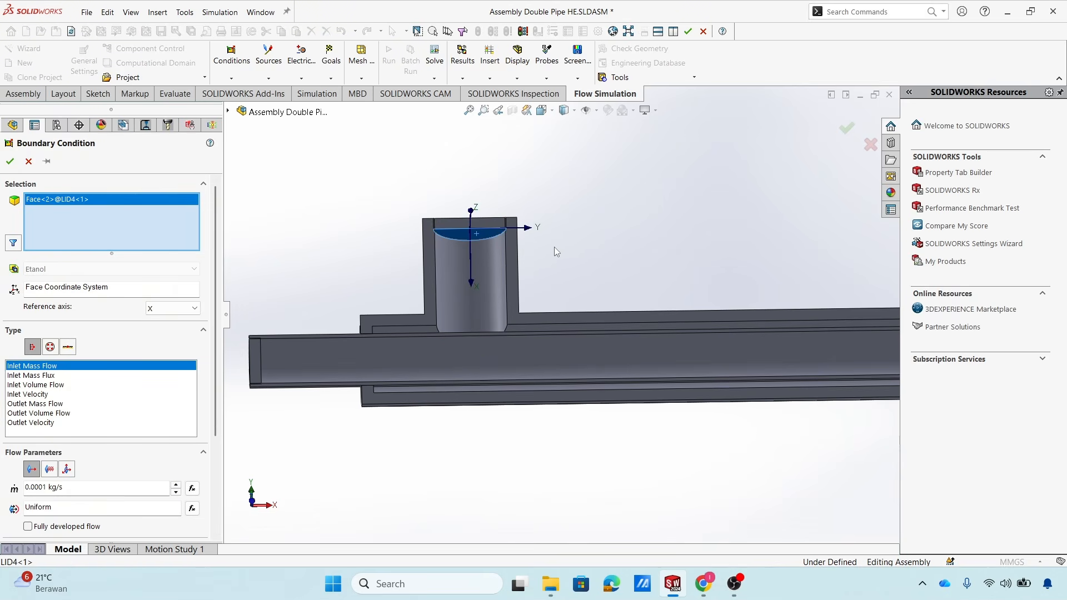
click(50, 347)
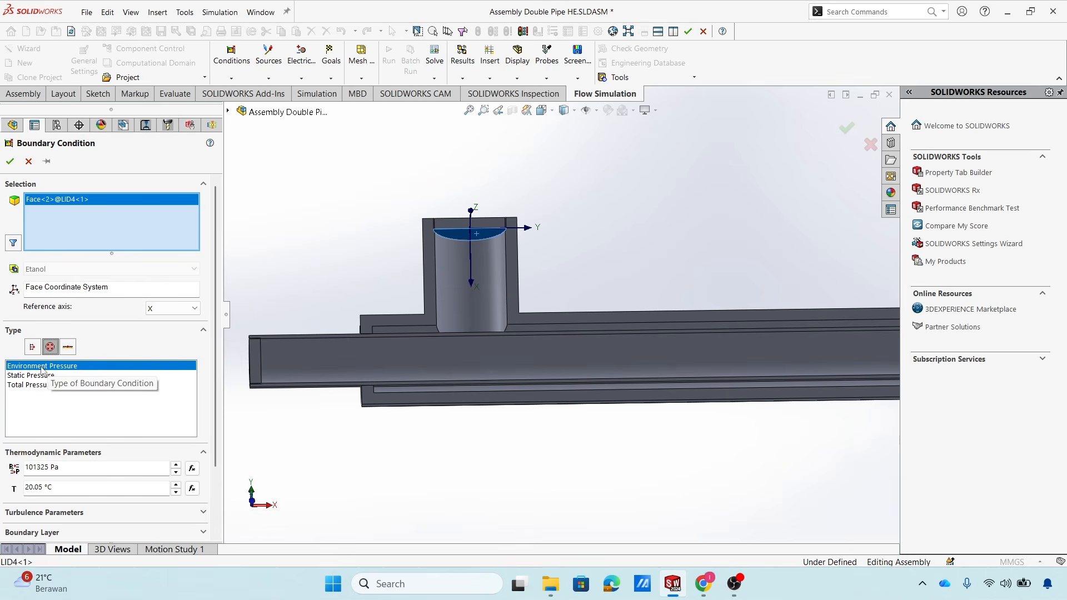
click(9, 161)
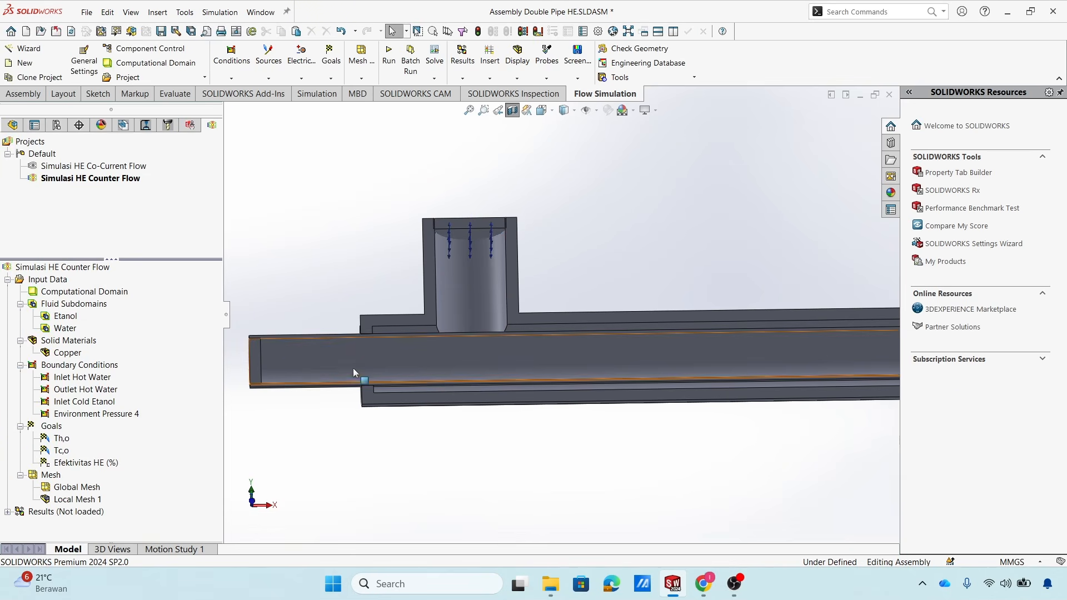
Show all boundary conditions and examine their flow direction arrows at the pipe ends and both annulus nozzles.
click(82, 377)
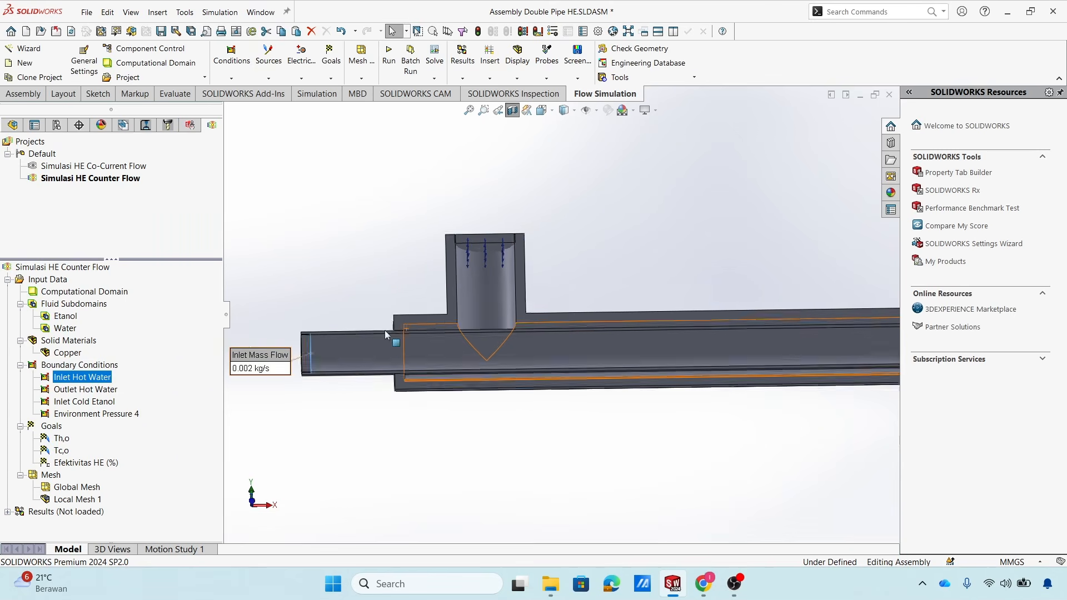
click(392, 304)
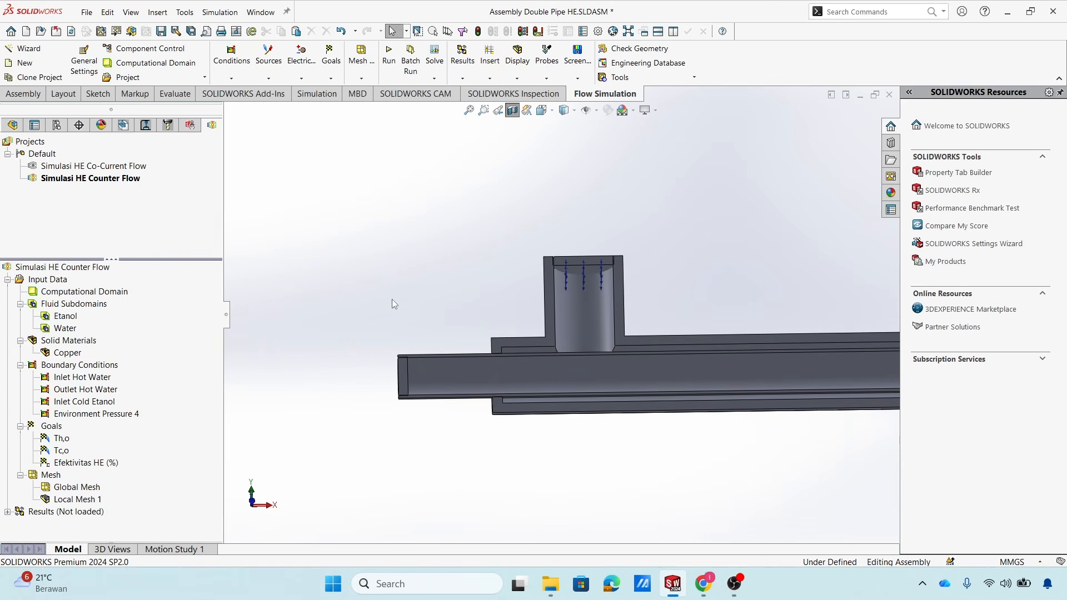
right_click(98, 365)
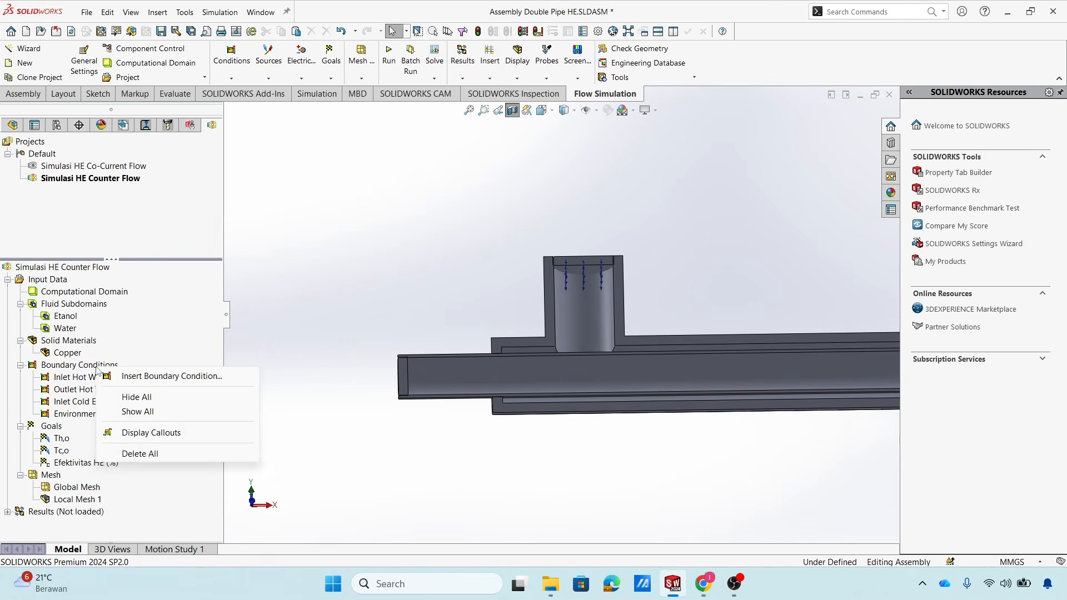
click(137, 411)
scroll(521, 339, down, 2)
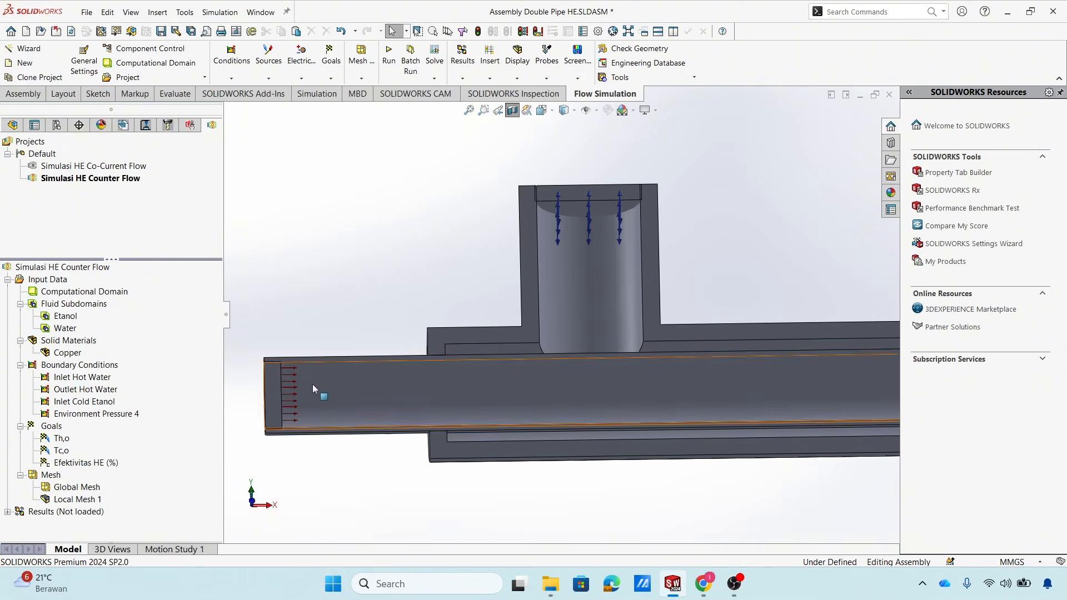
scroll(306, 391, down, 3)
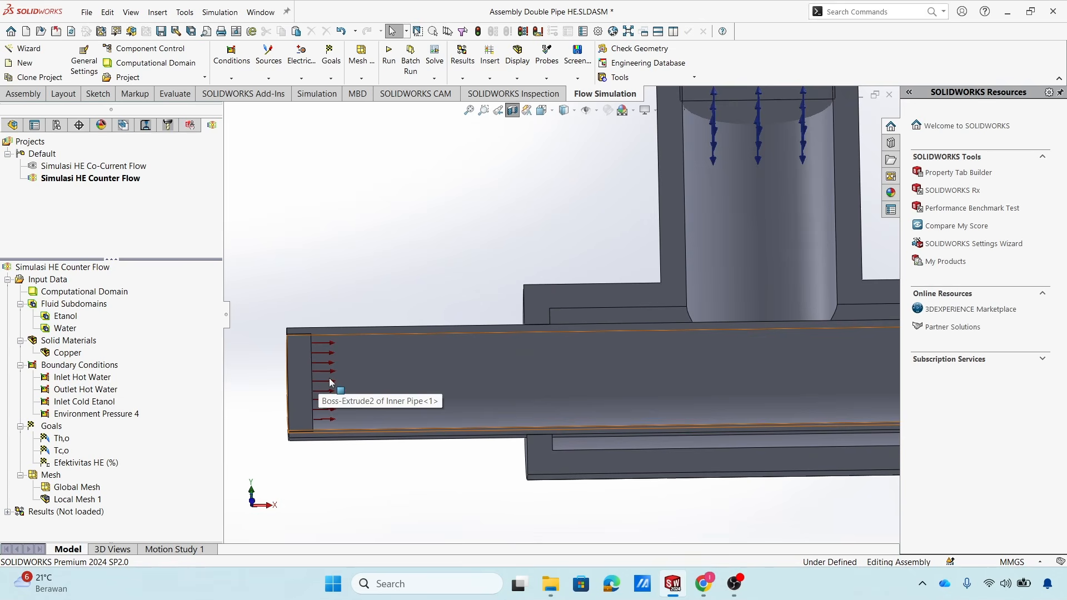
scroll(808, 322, up, 5)
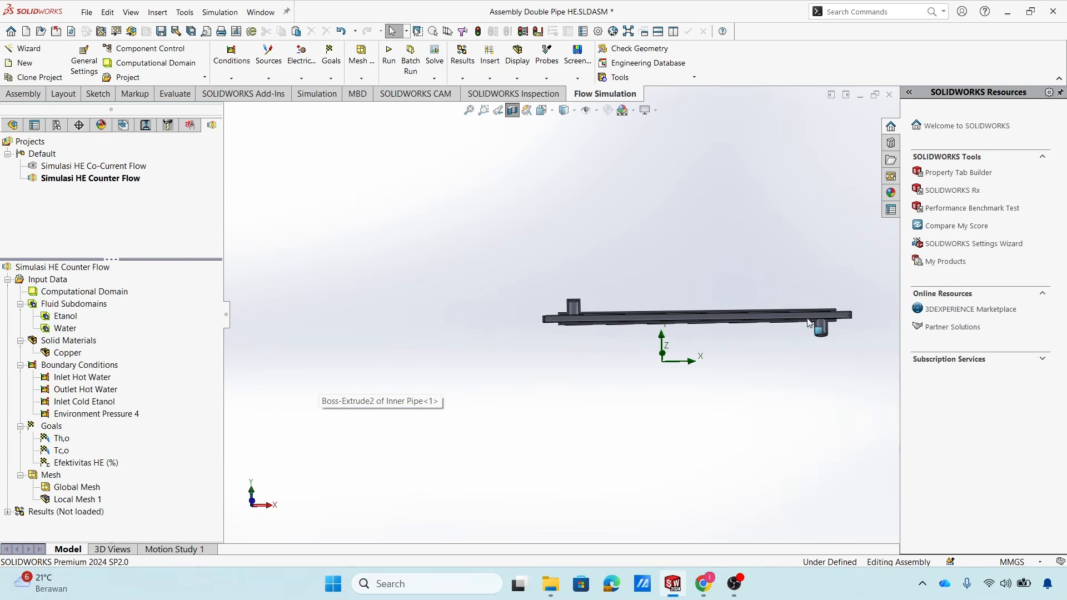
scroll(809, 322, down, 5)
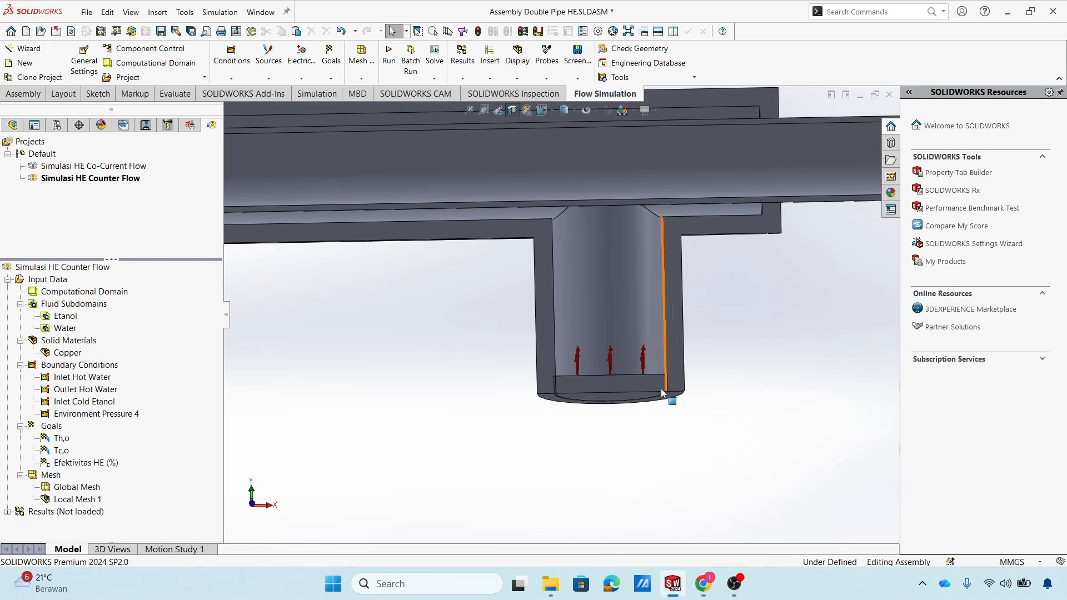
scroll(662, 393, up, 3)
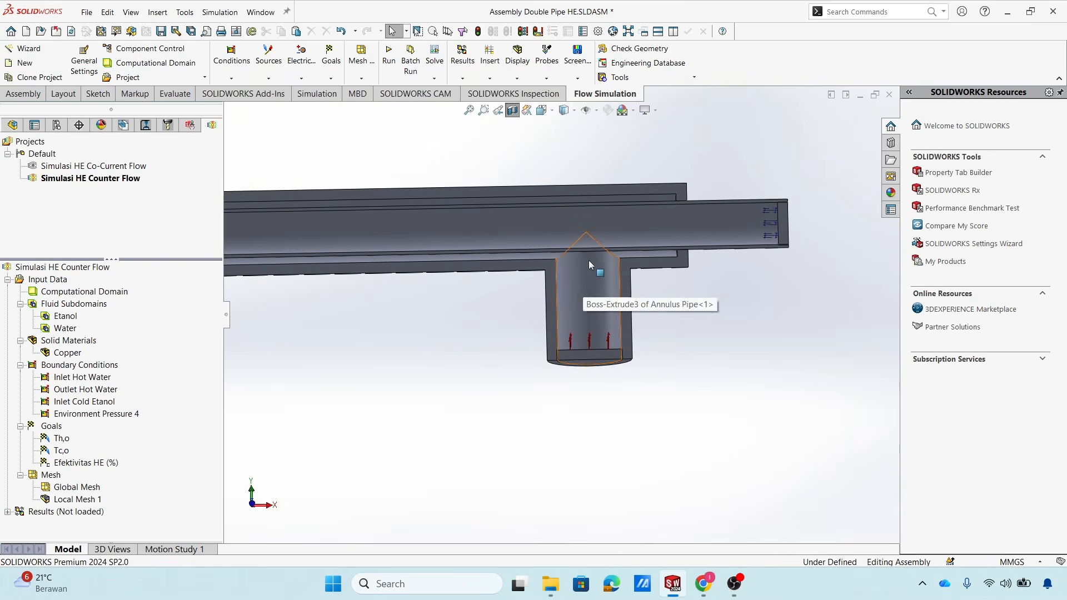
scroll(595, 333, up, 5)
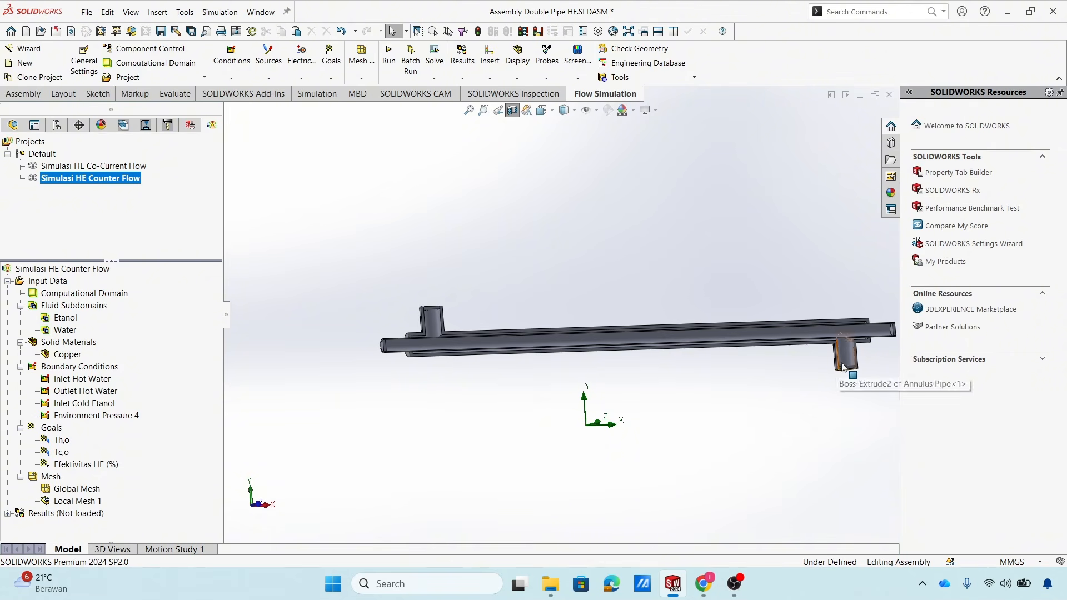
Redefine the Tc,o temperature goal, replacing its LID3 face with the inner lid face of the upper annulus nozzle (LID4).
click(62, 453)
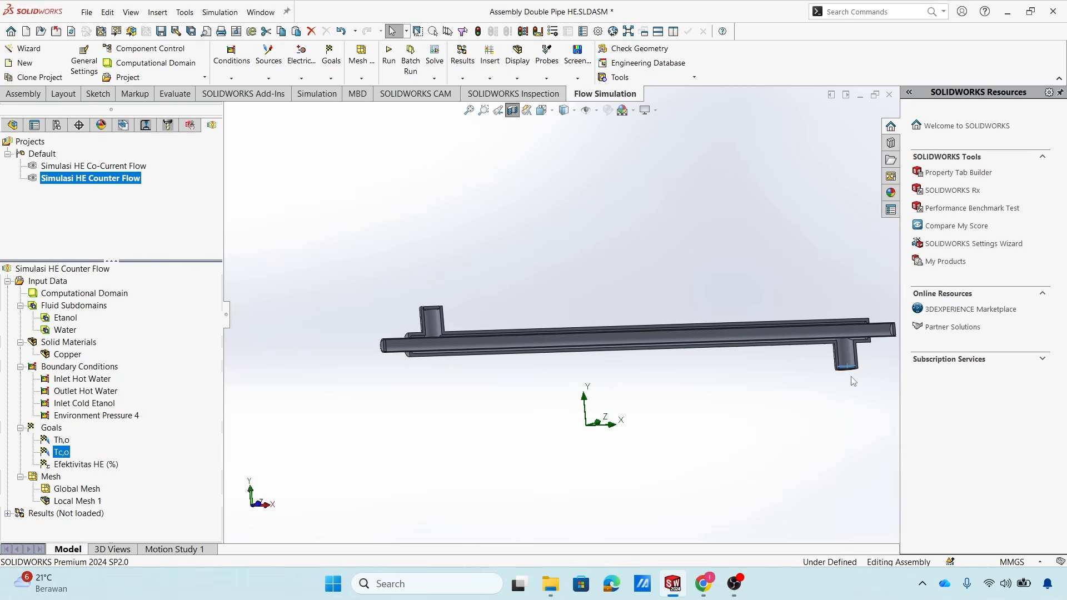
scroll(853, 382, down, 5)
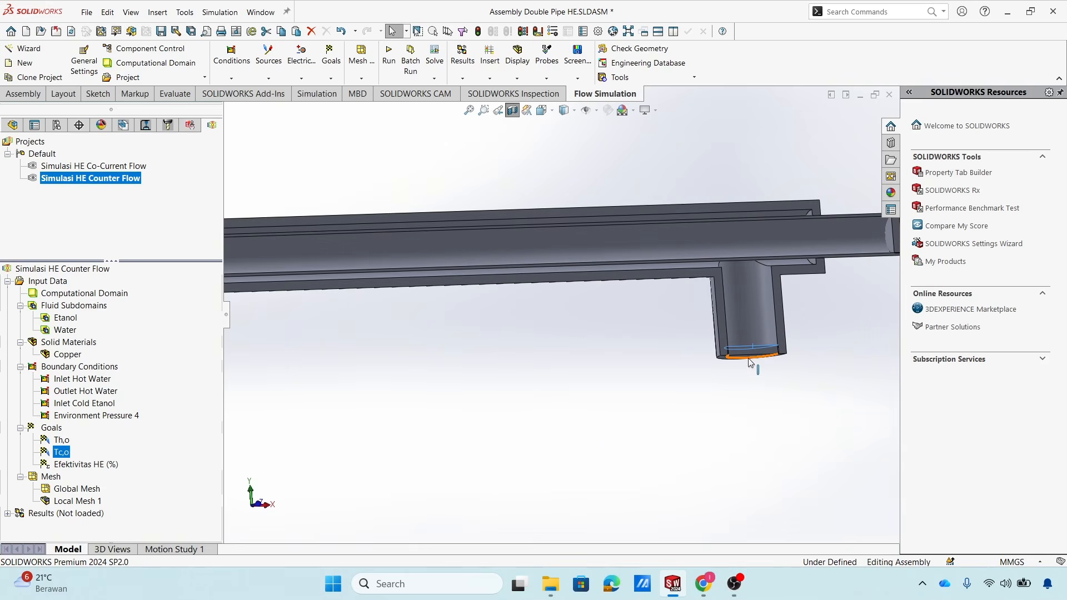
scroll(748, 362, up, 8)
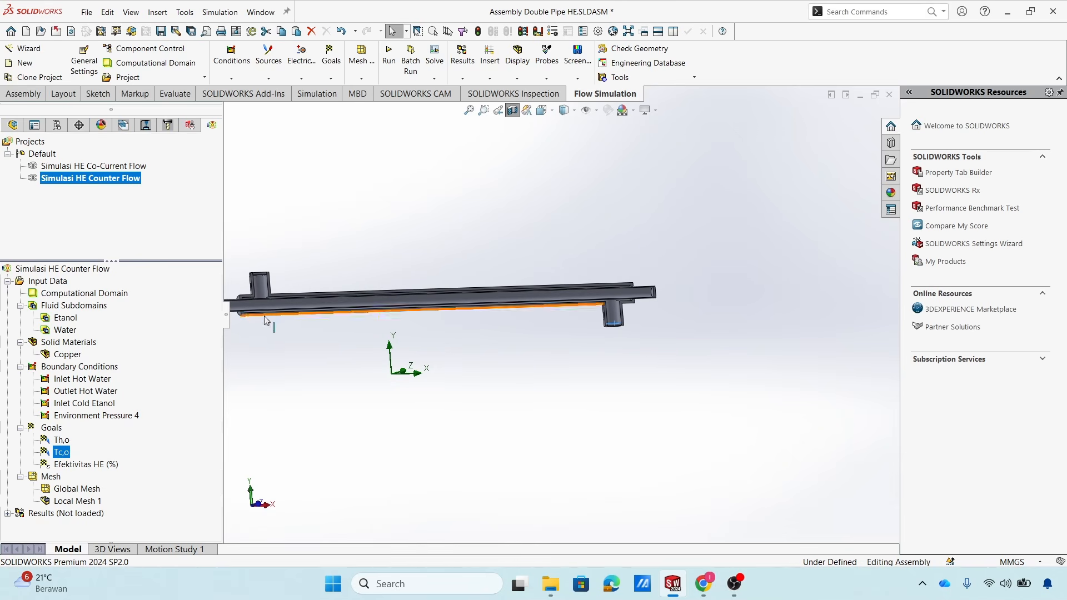
scroll(376, 306, down, 4)
middle_drag(416, 288, 410, 265)
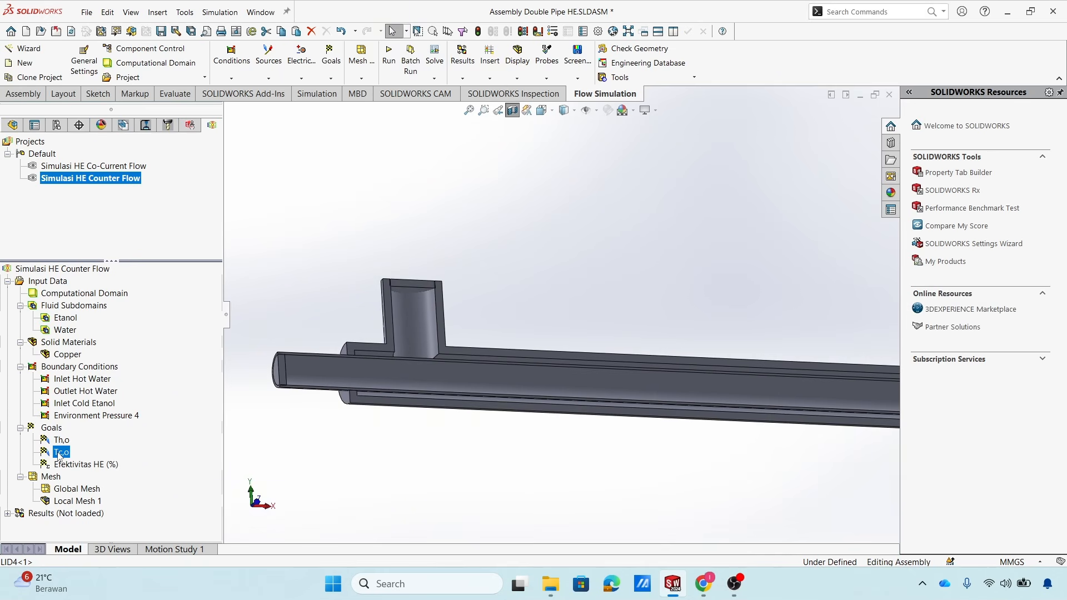
right_click(60, 455)
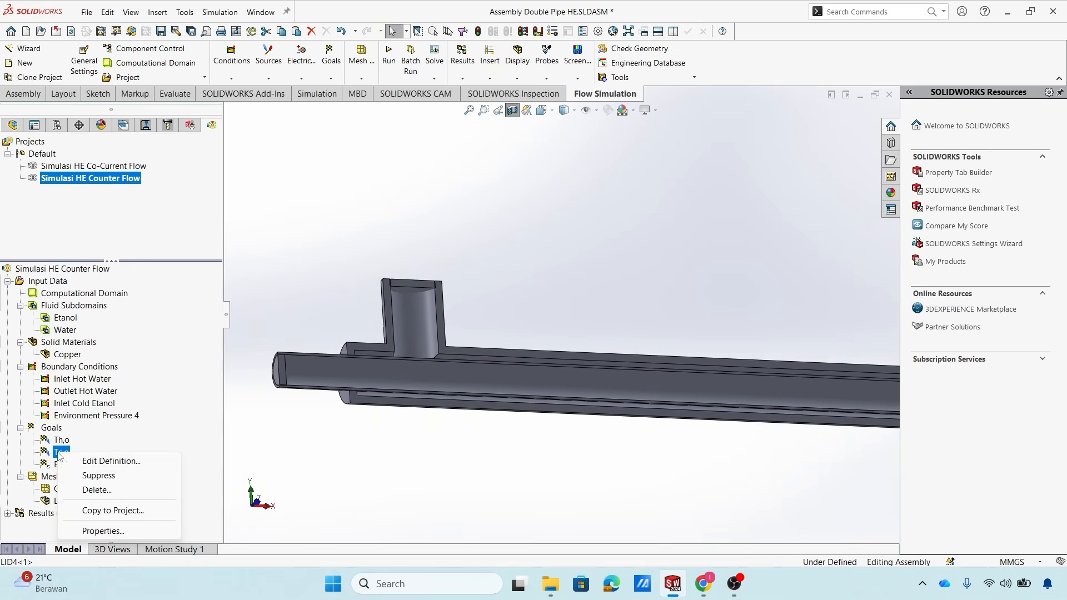
click(88, 462)
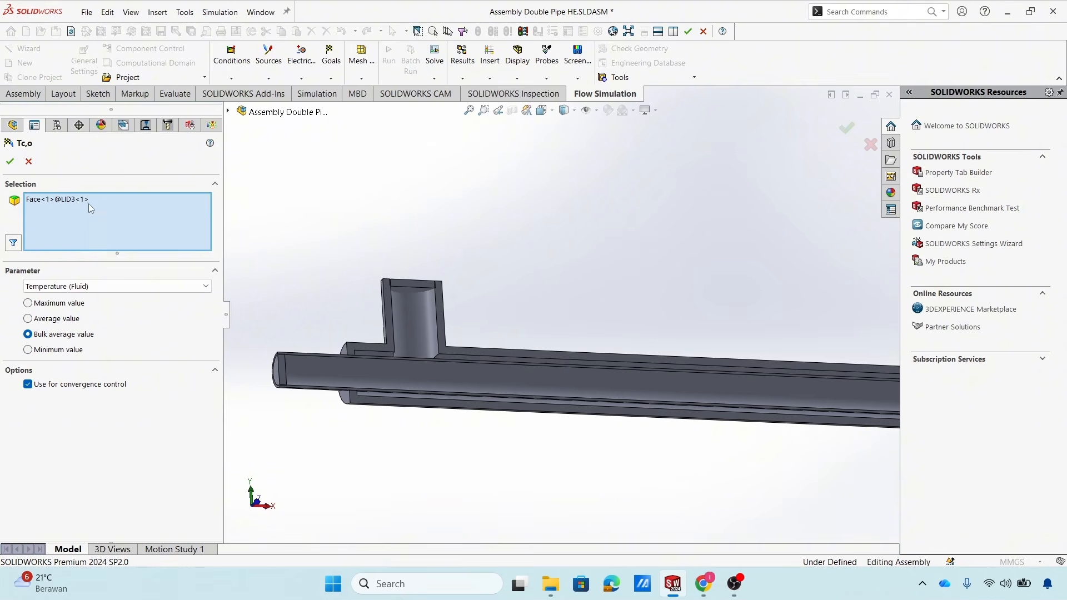
right_click(91, 208)
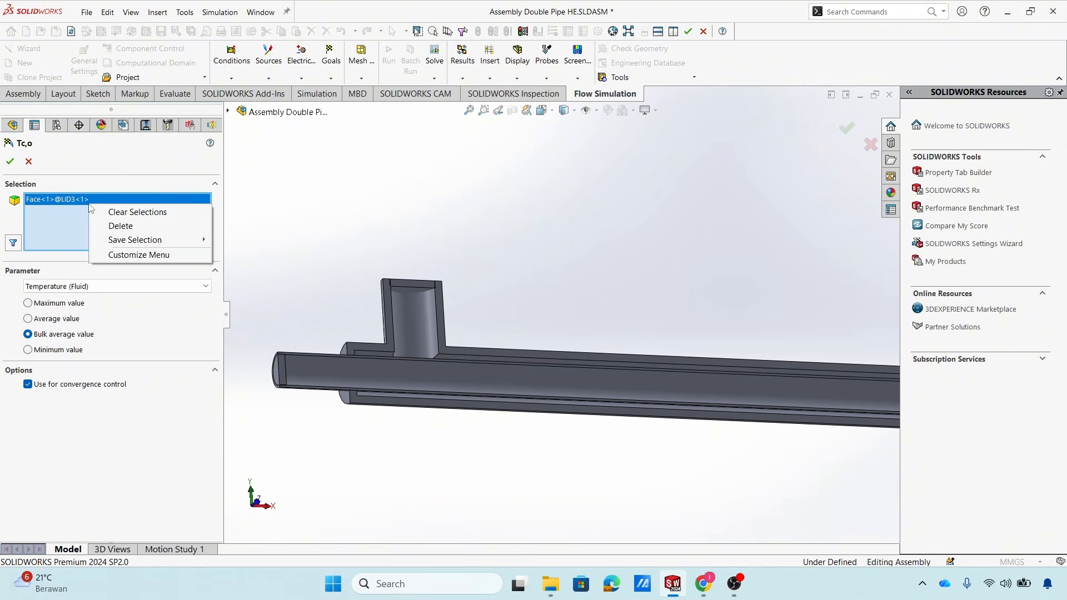
click(136, 220)
scroll(409, 257, down, 5)
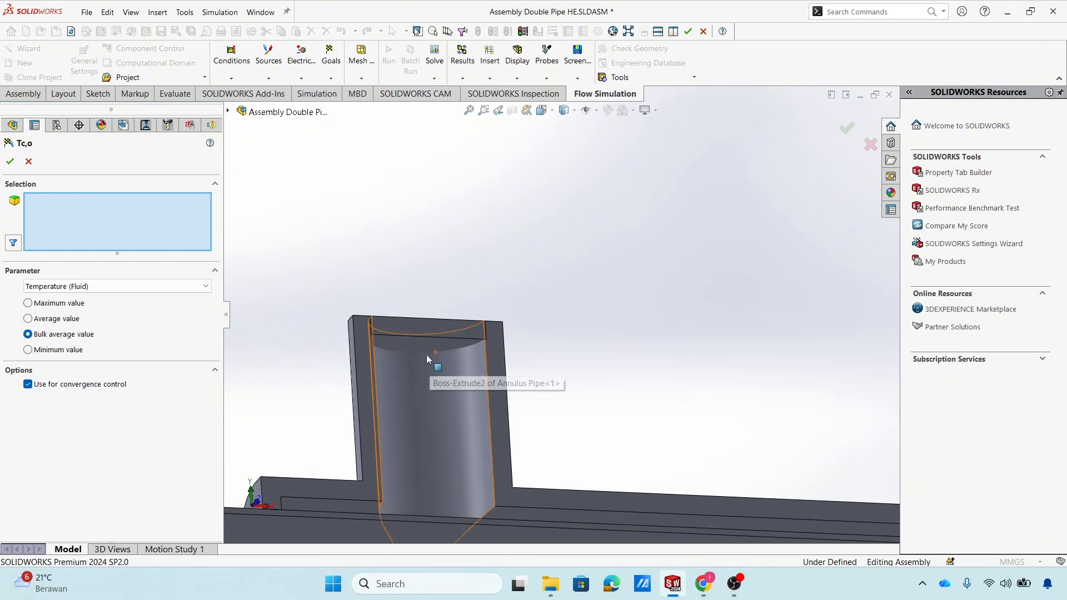
click(420, 349)
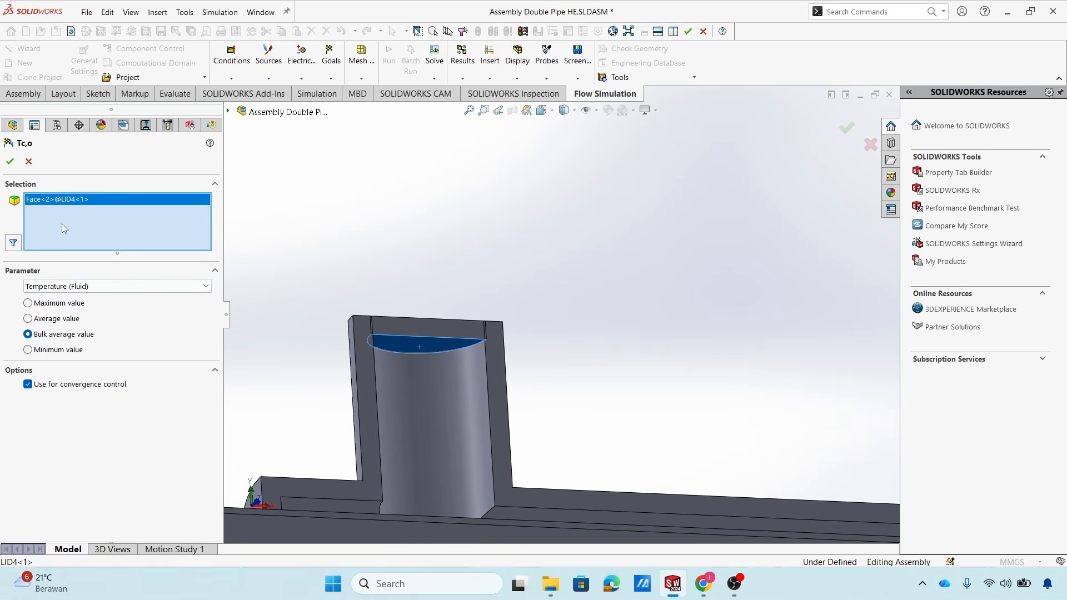
click(9, 162)
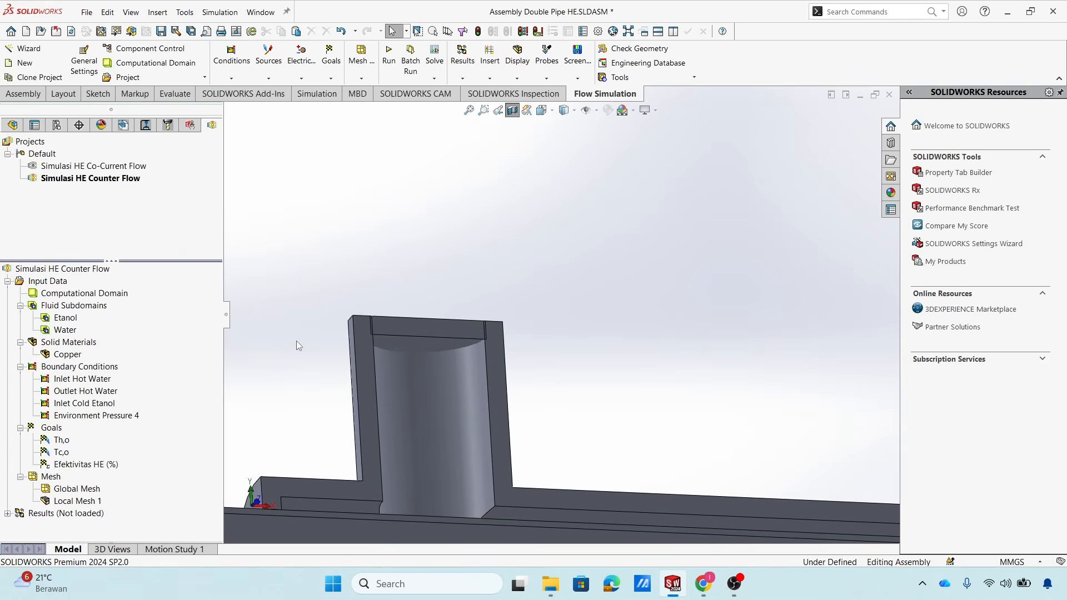
Run the Simulasi HE Counter Flow project as a new calculation.
scroll(299, 341, up, 12)
middle_drag(644, 323, 520, 326)
scroll(501, 316, down, 5)
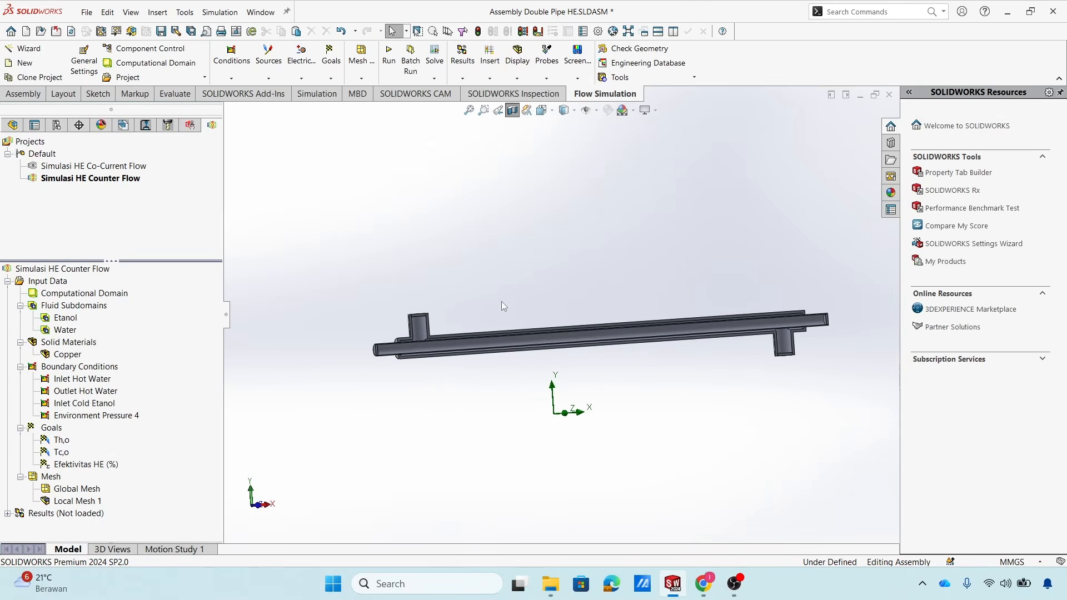
click(389, 61)
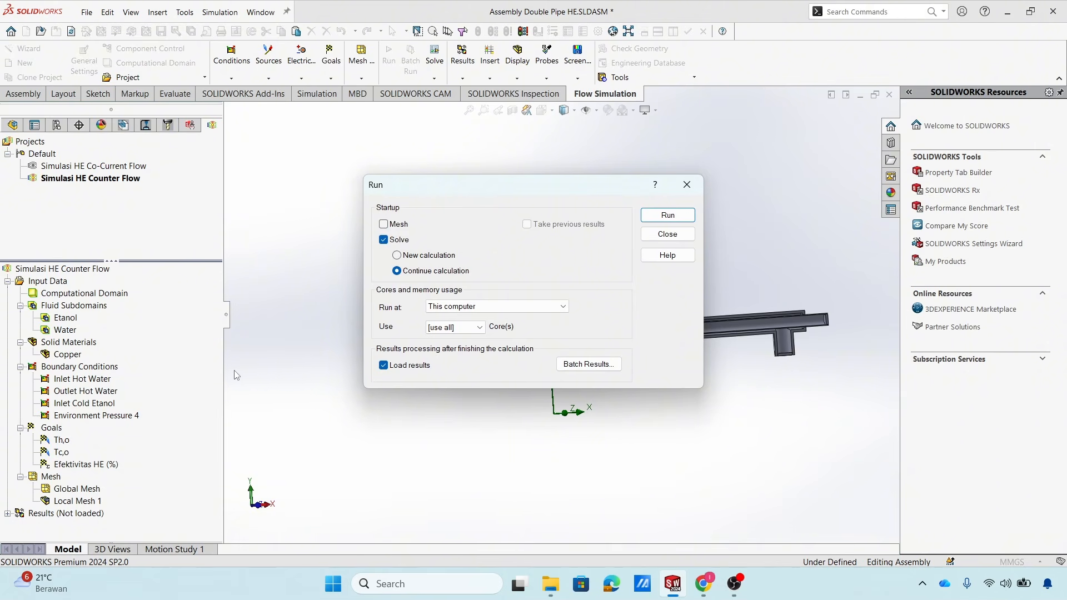
click(405, 256)
click(669, 216)
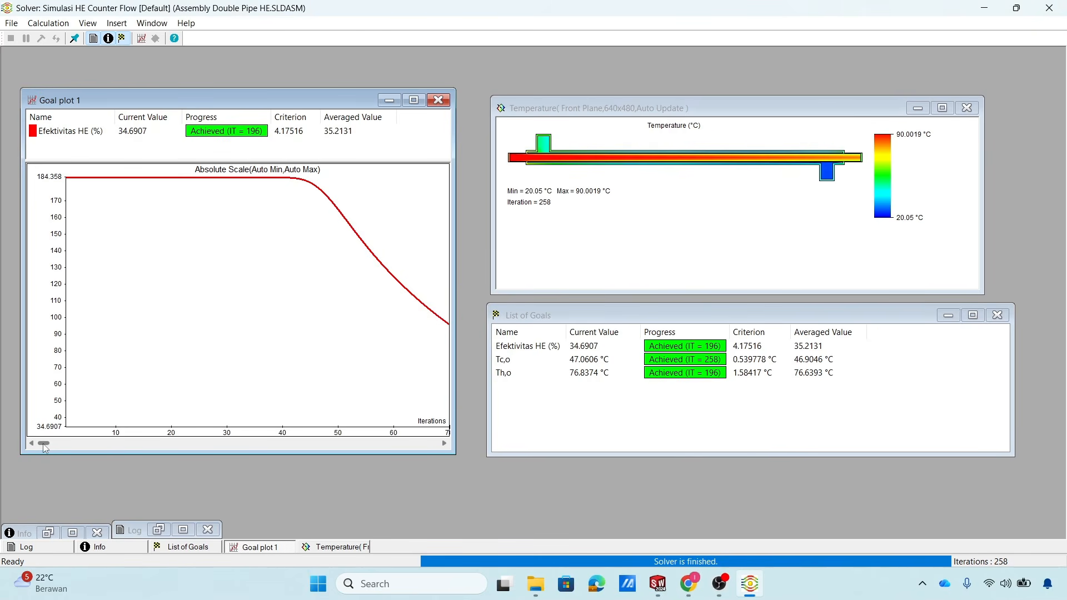
Review the effectiveness goal plot's final iterations alongside the assignment slide in Canva, and close the solver.
drag(44, 444, 392, 411)
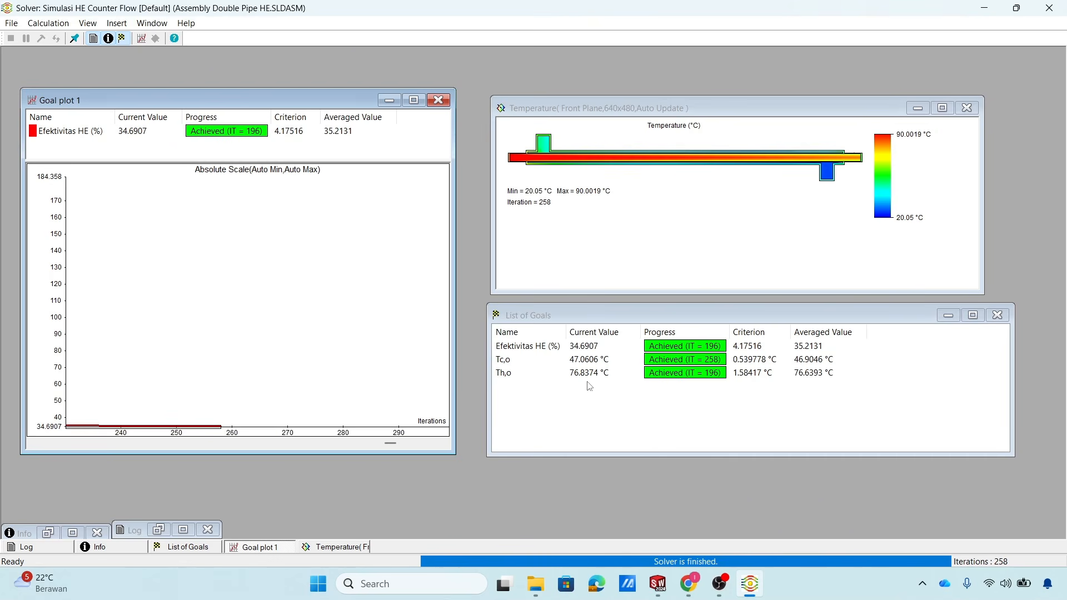
click(683, 554)
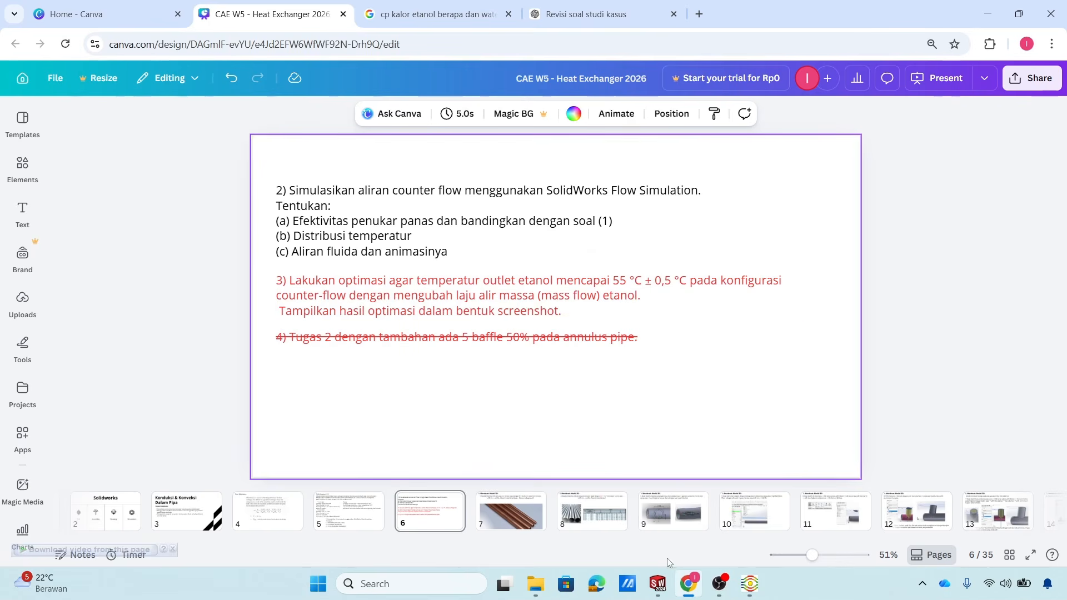
click(659, 583)
click(750, 584)
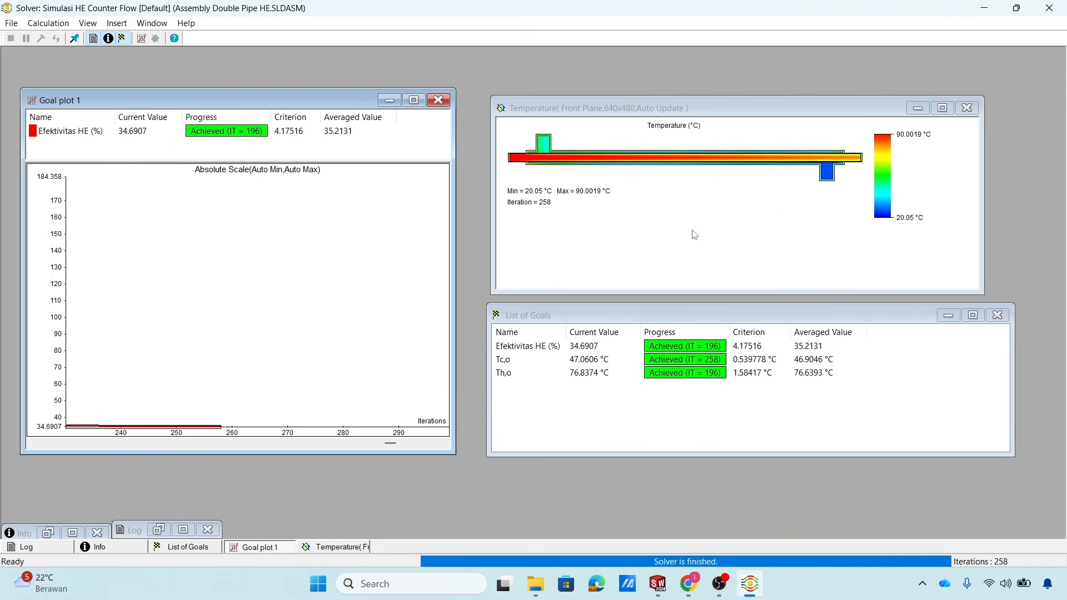
click(1049, 8)
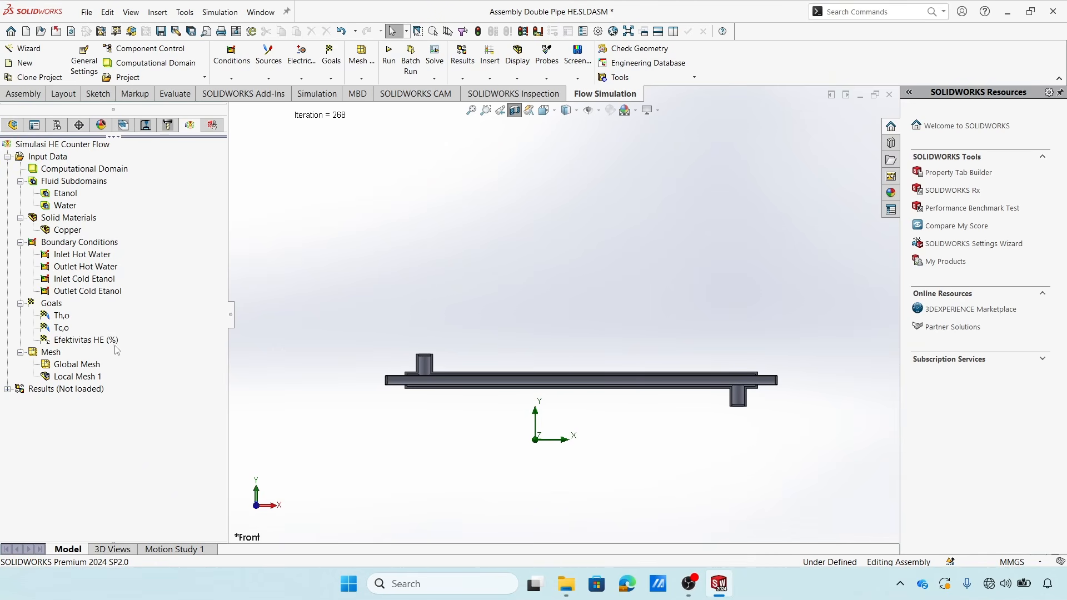
Edit the Efektivitas HE (%) goal and remove the leading 0.002*4180 factors from its expression's numerator.
right_click(85, 341)
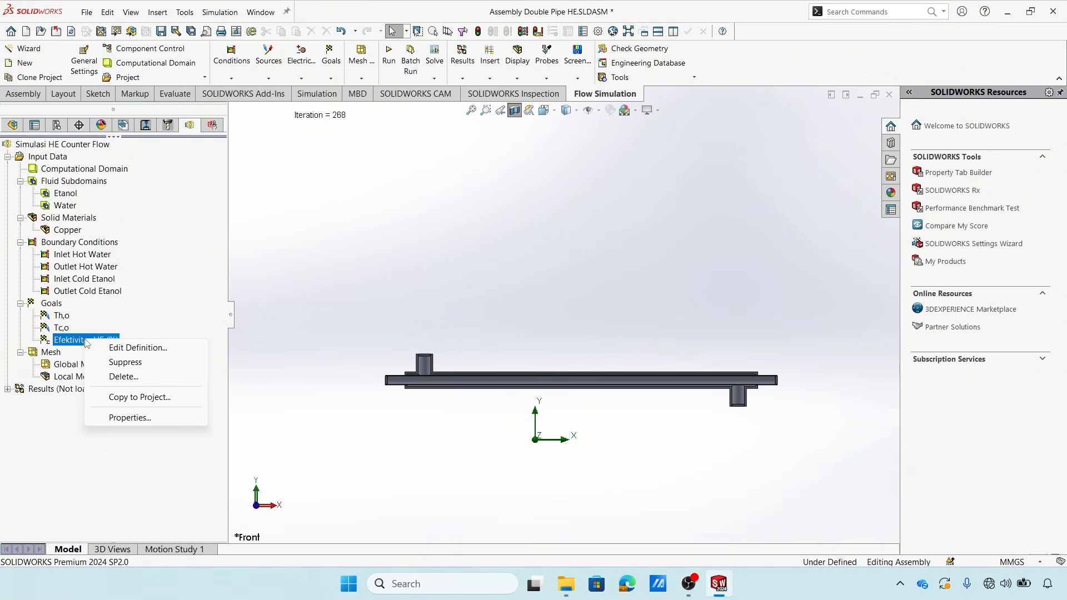
click(138, 347)
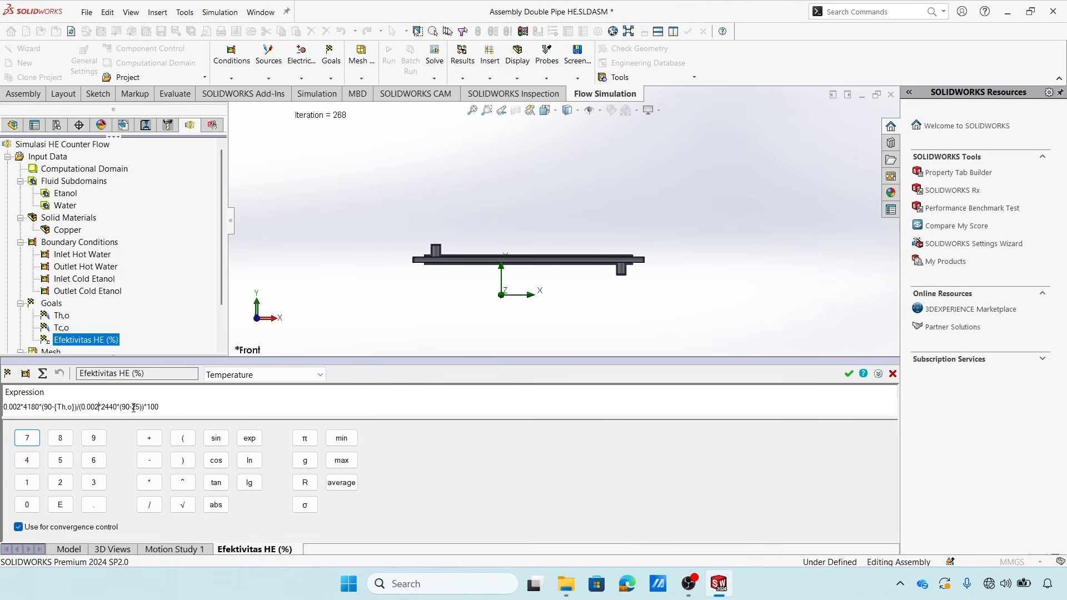
drag(146, 408, 129, 408)
click(191, 406)
drag(77, 407, 3, 415)
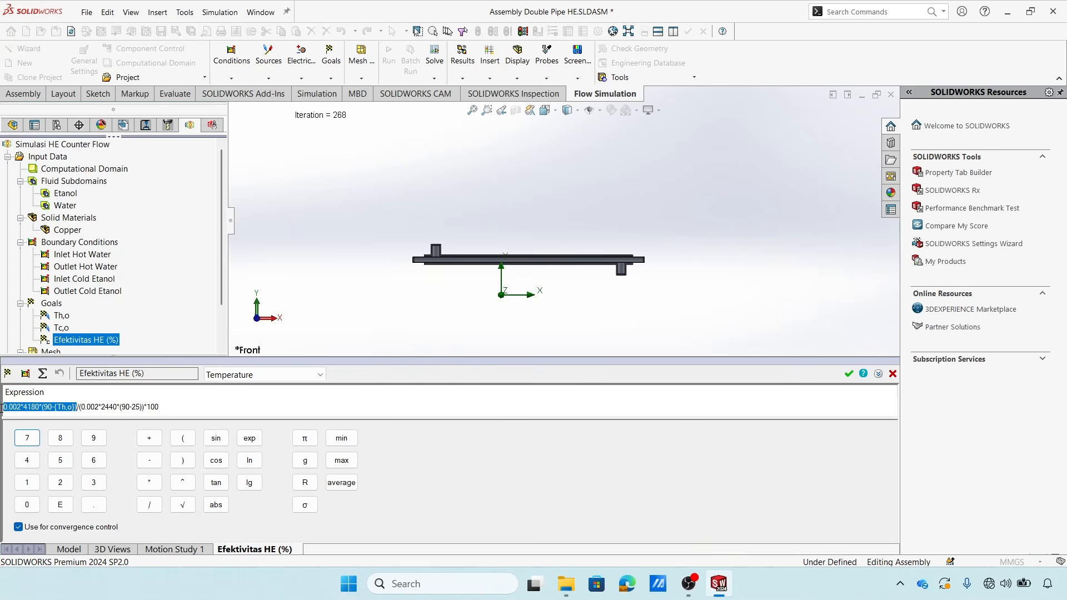
click(22, 407)
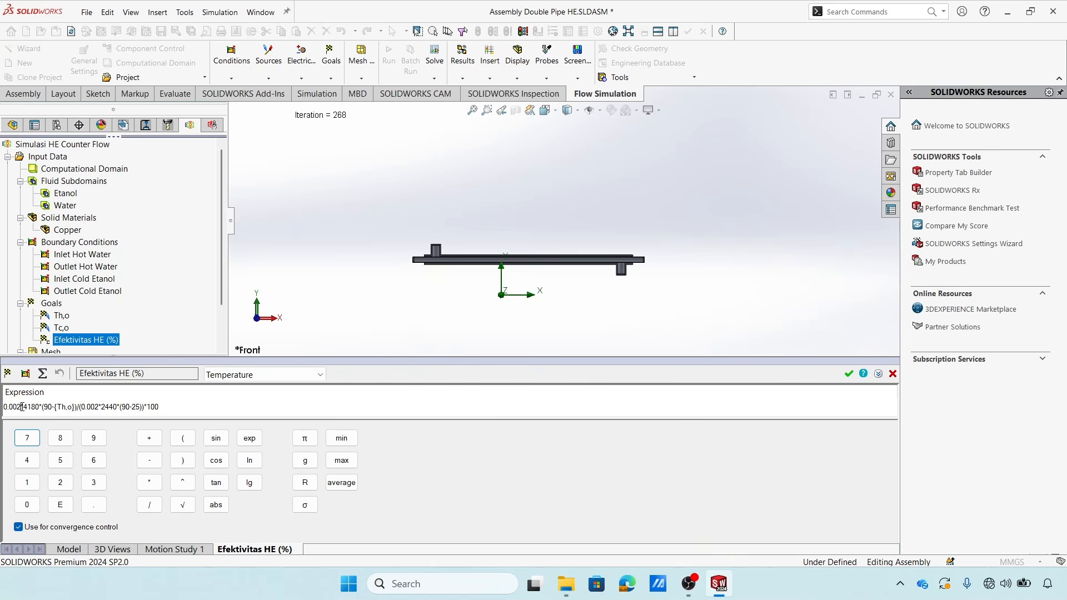
drag(22, 406, 2, 408)
key(BackSpace)
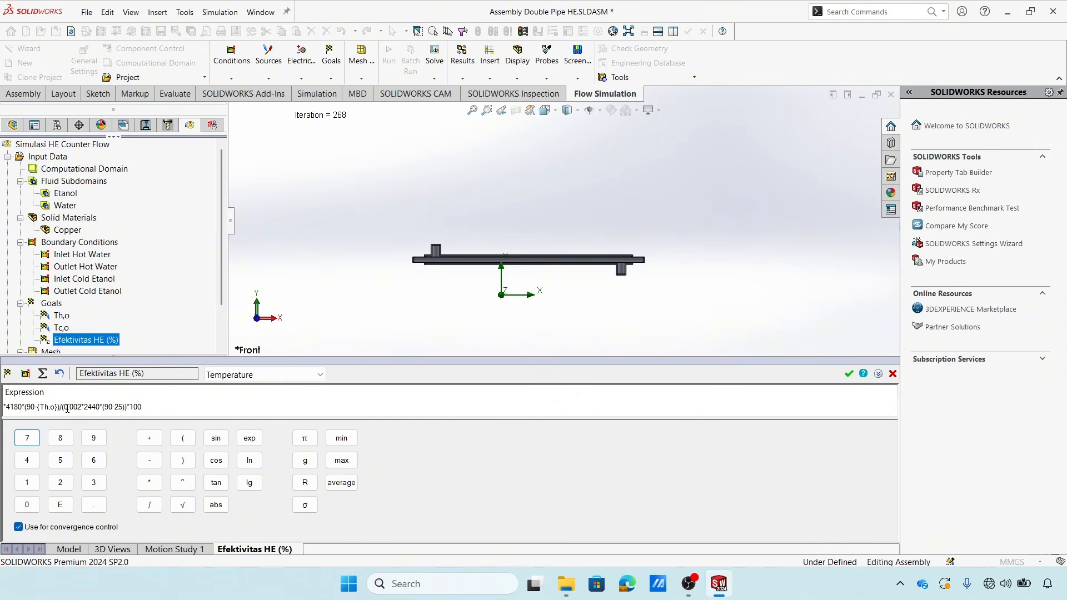
key(Delete)
key(Delete)
key(Delete)
key(Delete)
key(Delete)
key(Delete)
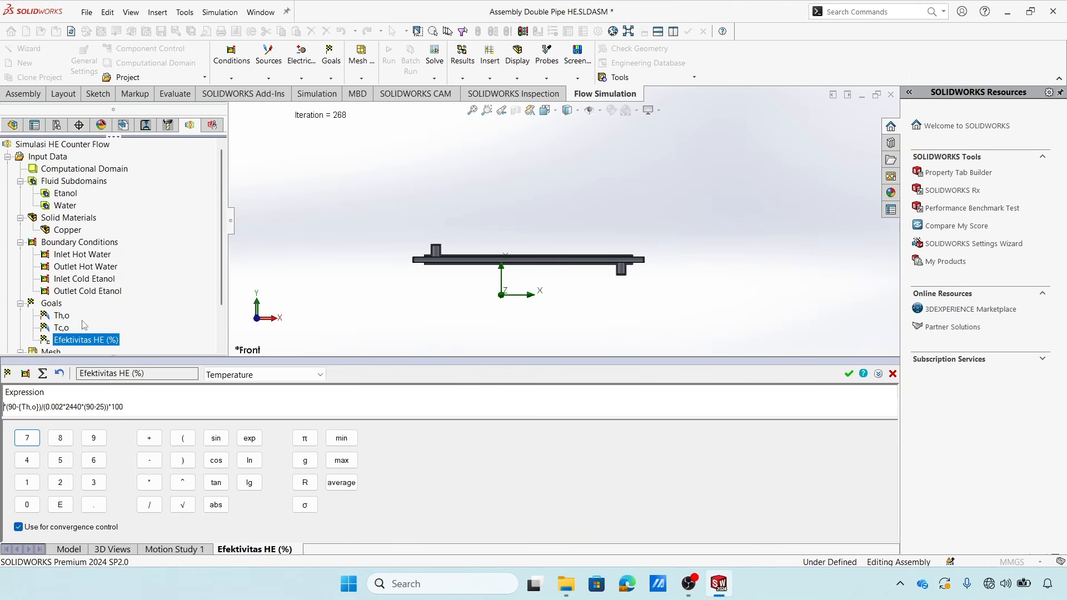
Start the effectiveness expression with the Inlet Cold Etanol mass flow rate parameter multiplied by 2440.
click(78, 283)
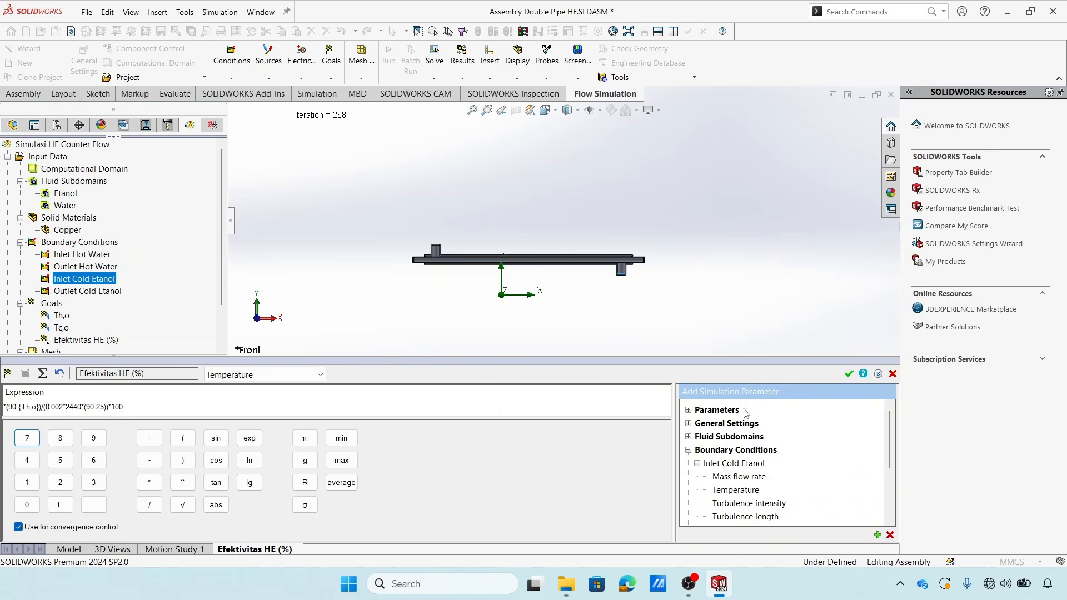
click(751, 479)
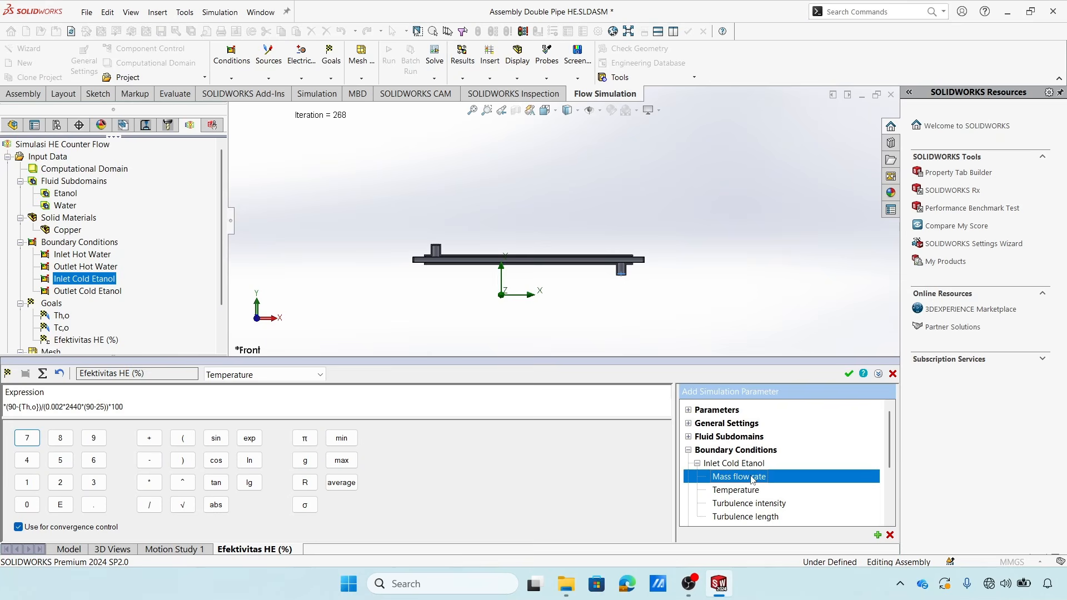
click(878, 535)
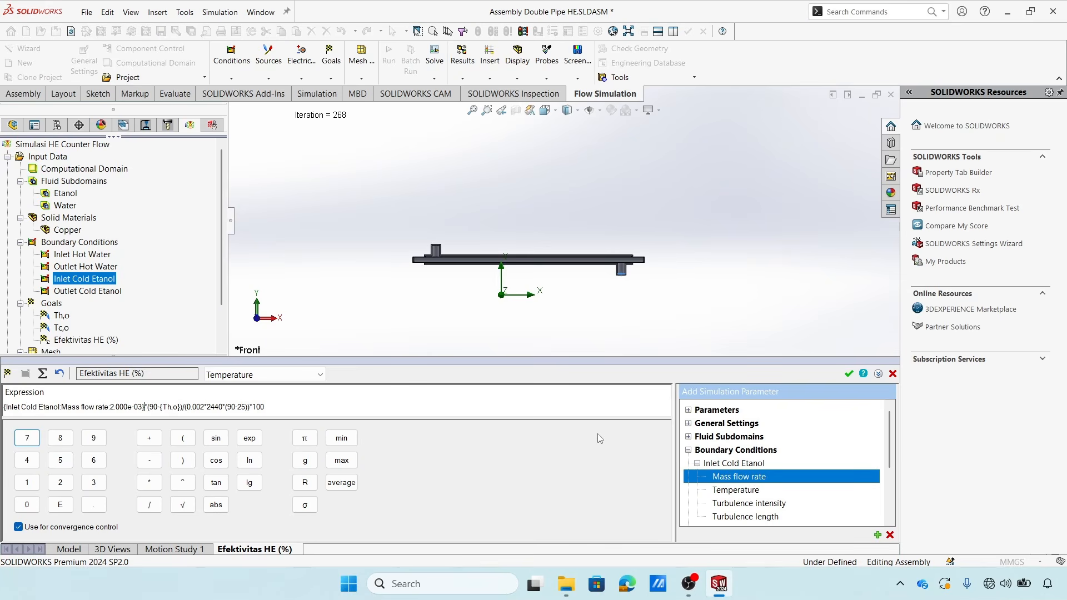
text(*)
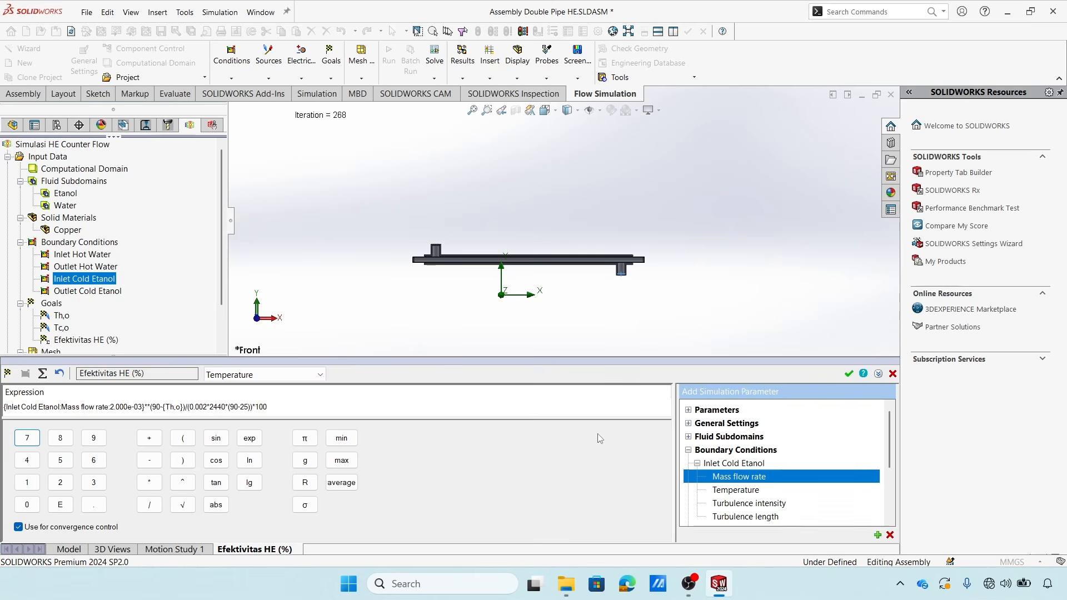
text(2440*)
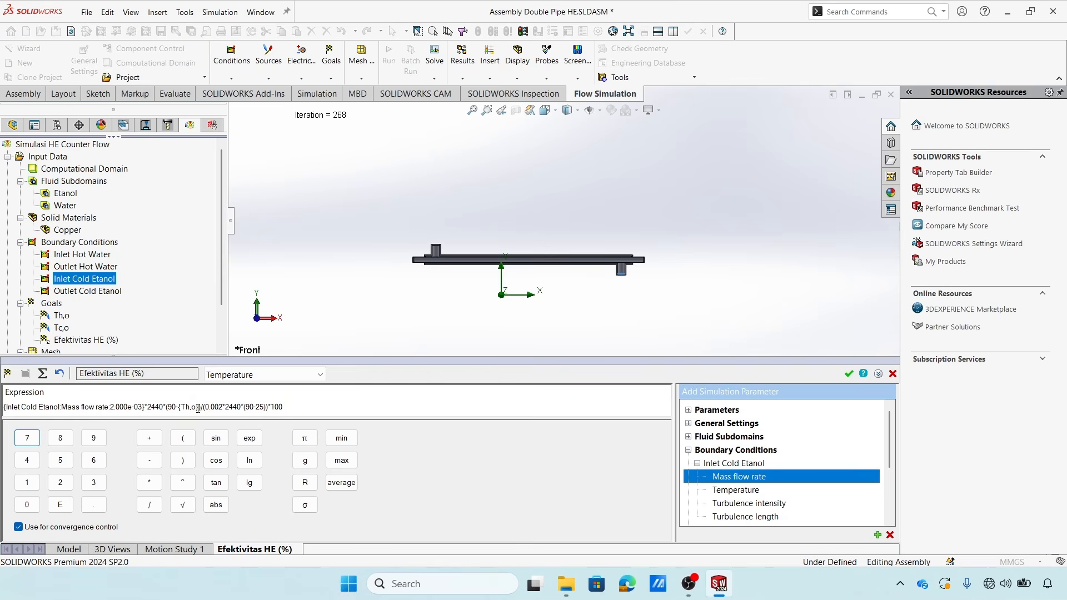
Replace the numerator's temperature difference 90-{Th,o} with the Tc,o goal minus 25.
drag(199, 408, 167, 409)
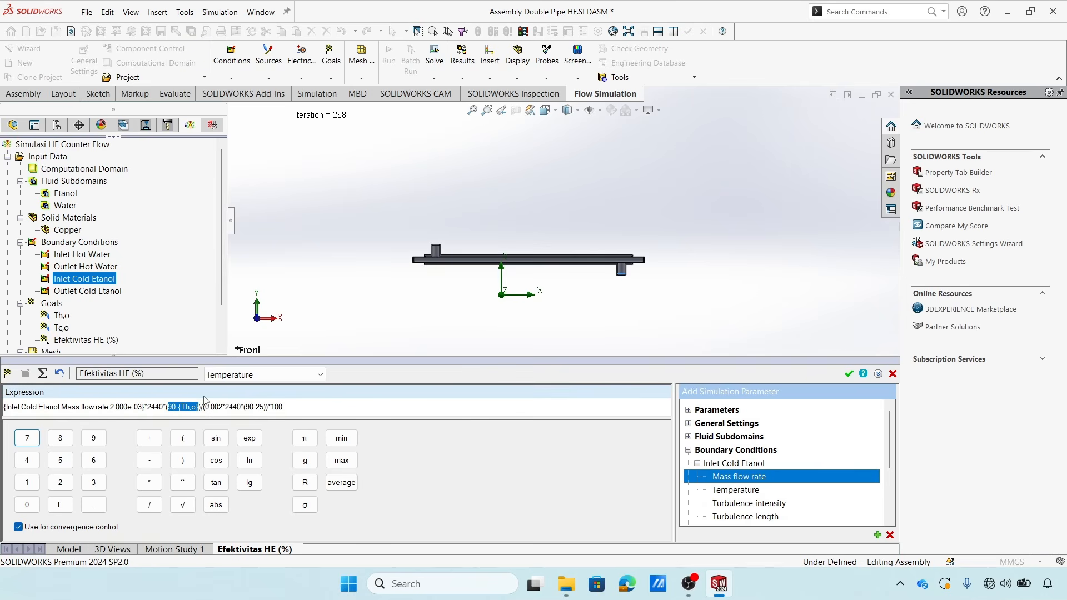
key(Delete)
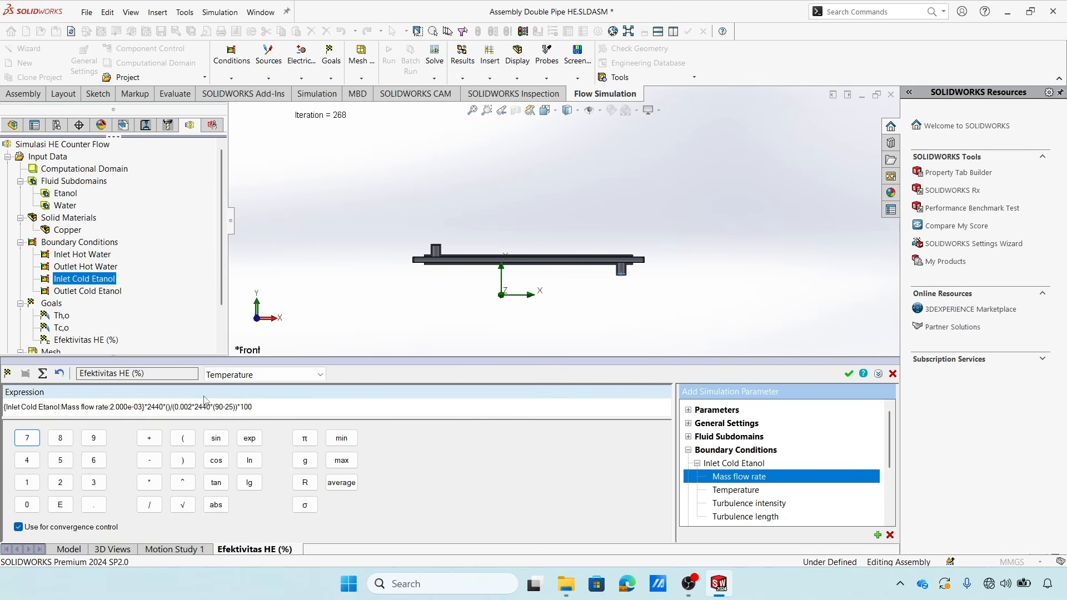
click(61, 328)
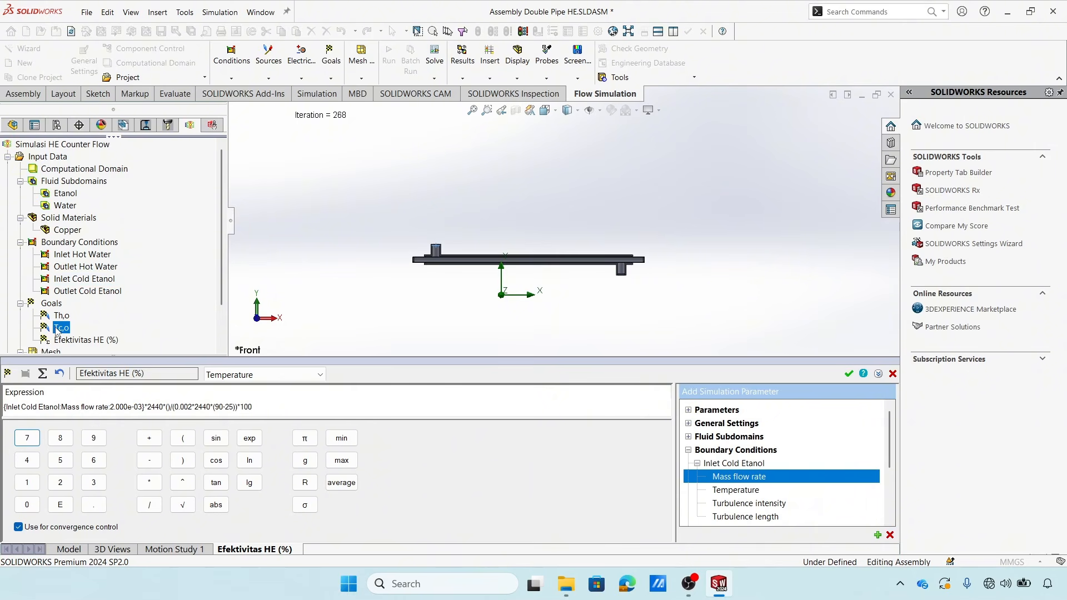
text(-)
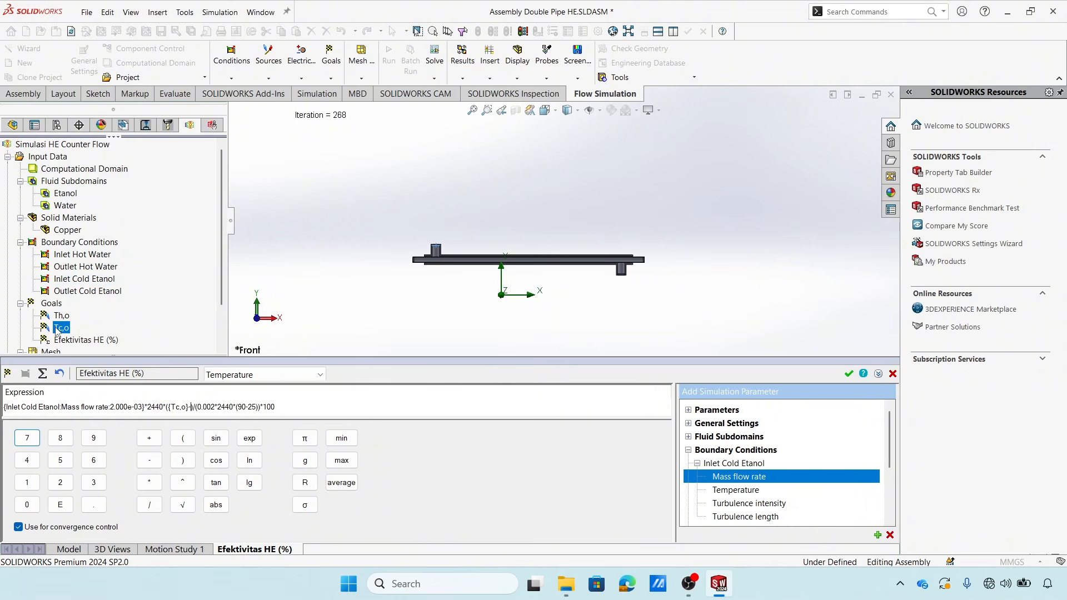
text(25)
Replace the denominator's 0.002 with the Inlet Cold Etanol mass flow rate parameter and accept the goal expression.
click(209, 407)
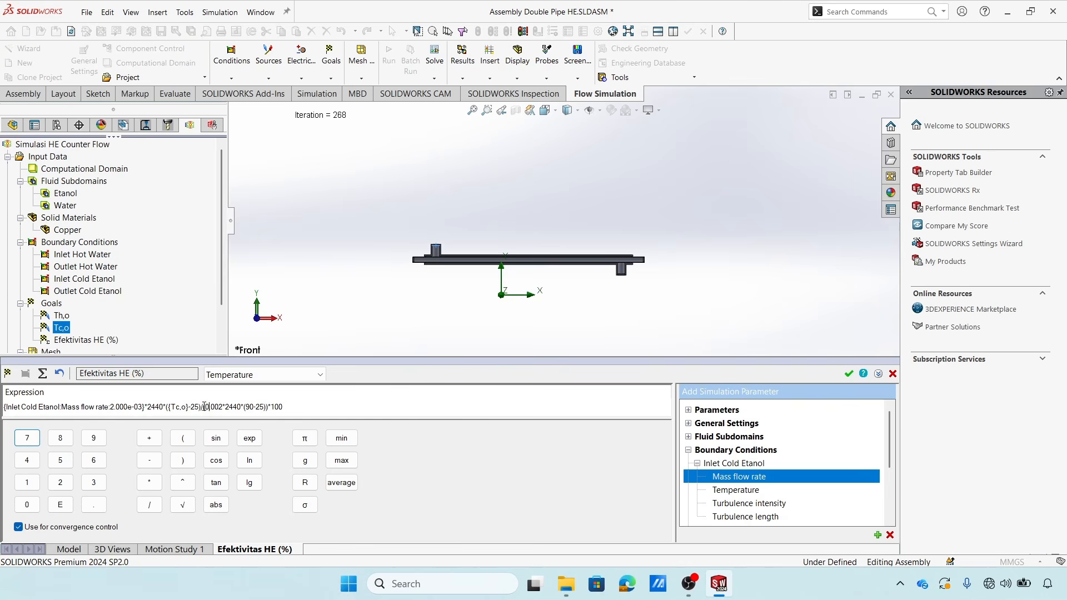
drag(223, 408, 205, 407)
key(BackSpace)
click(876, 535)
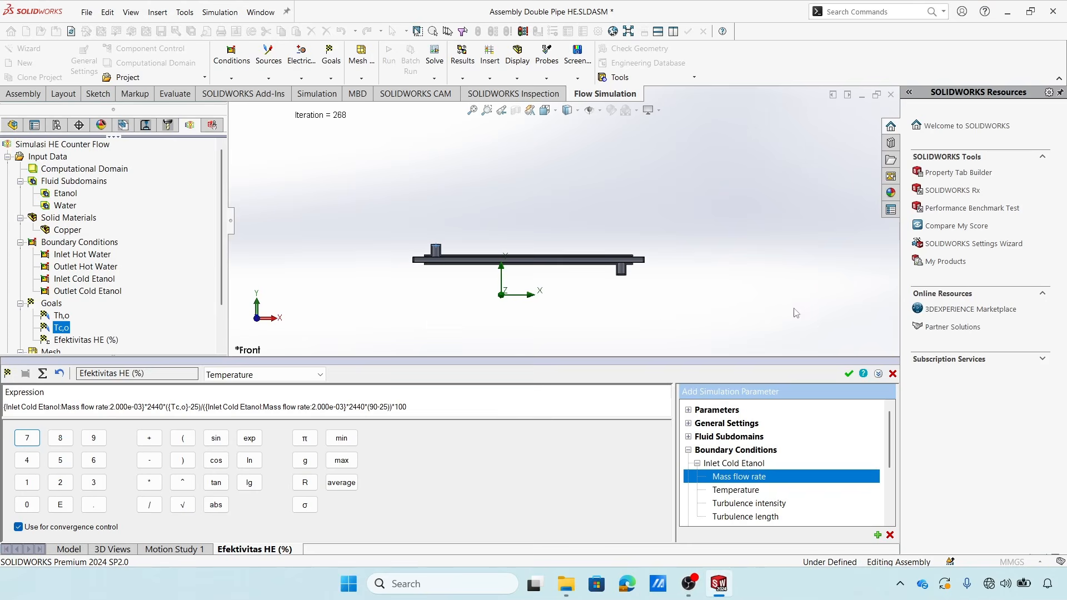
click(849, 373)
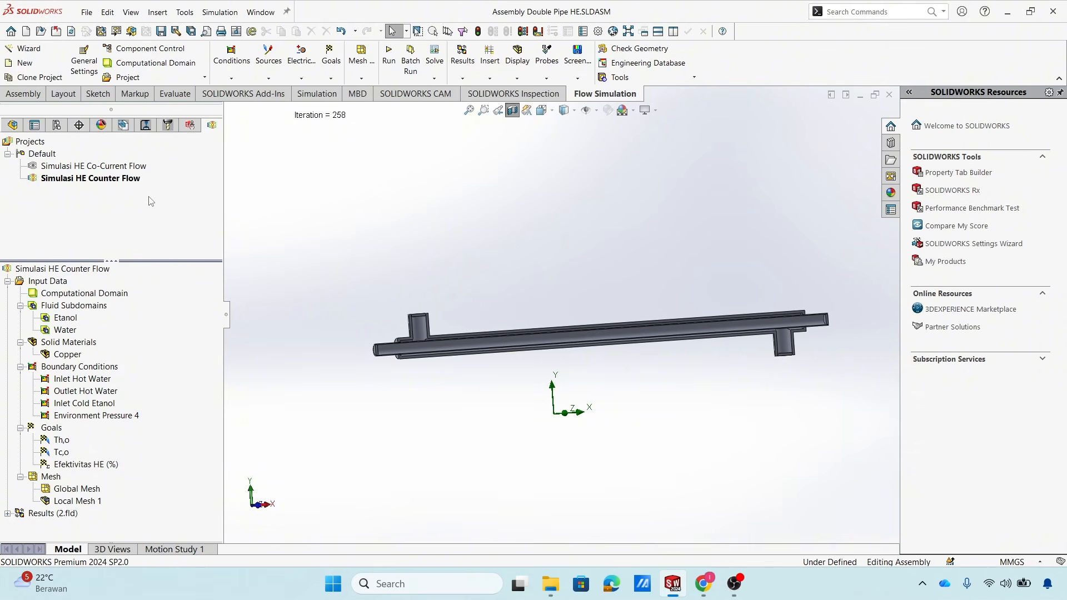
Create a new parametric study for Simulasi HE Counter Flow and set its type to Goal Optimization.
right_click(93, 184)
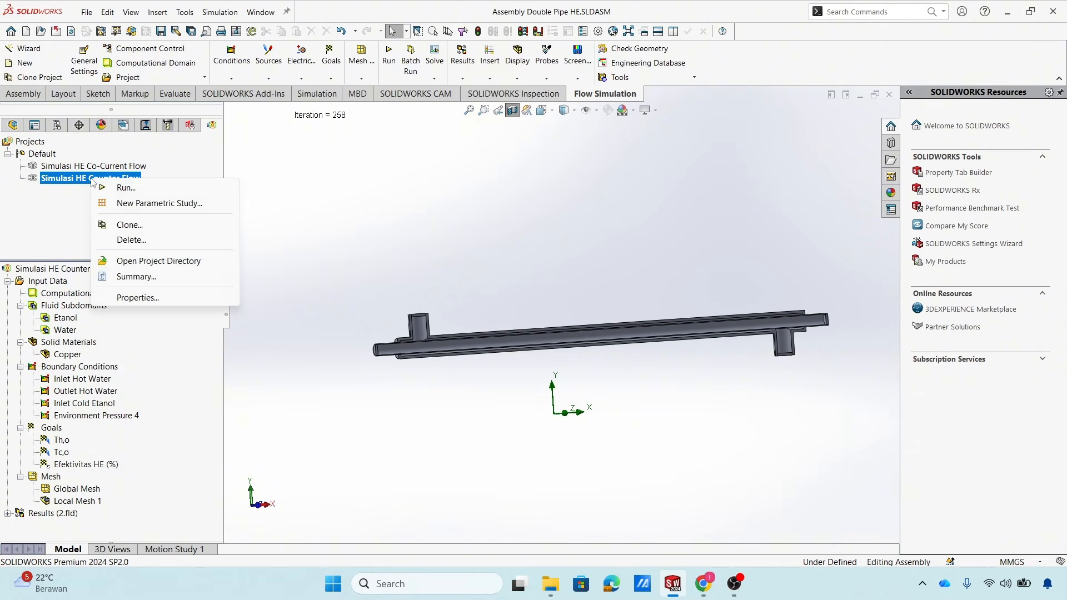
click(135, 204)
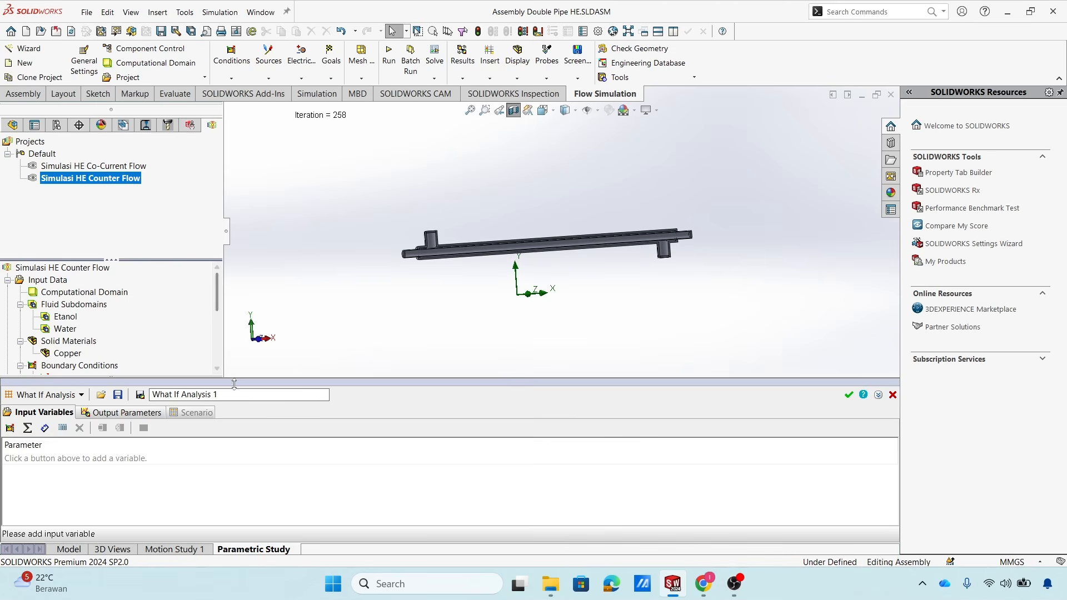
click(71, 397)
click(68, 428)
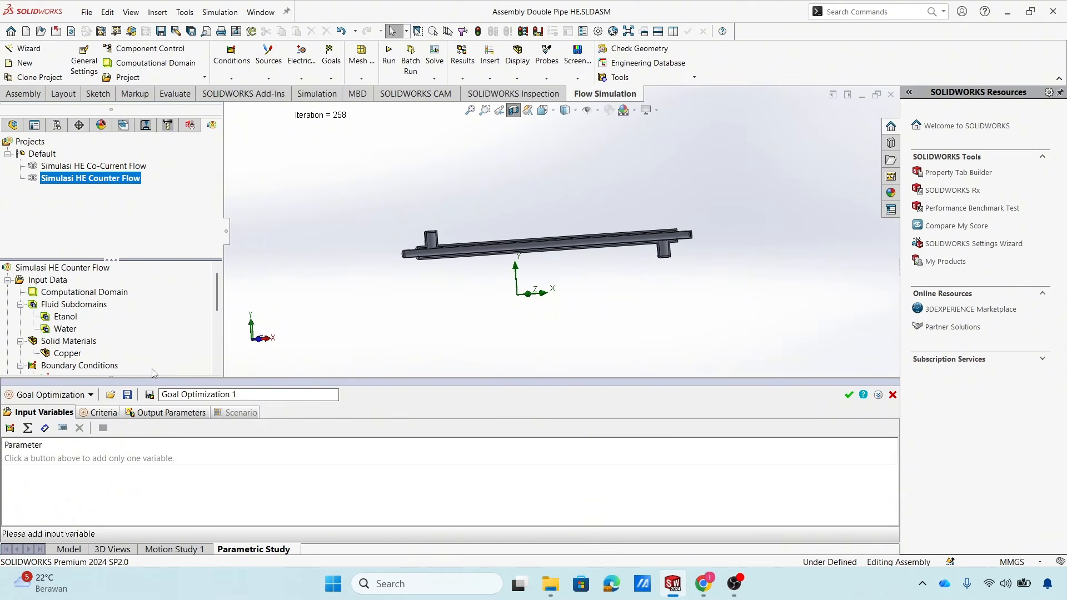
Rename the parametric study as Goal Optimization untuk Etanol 55 oC.
click(234, 397)
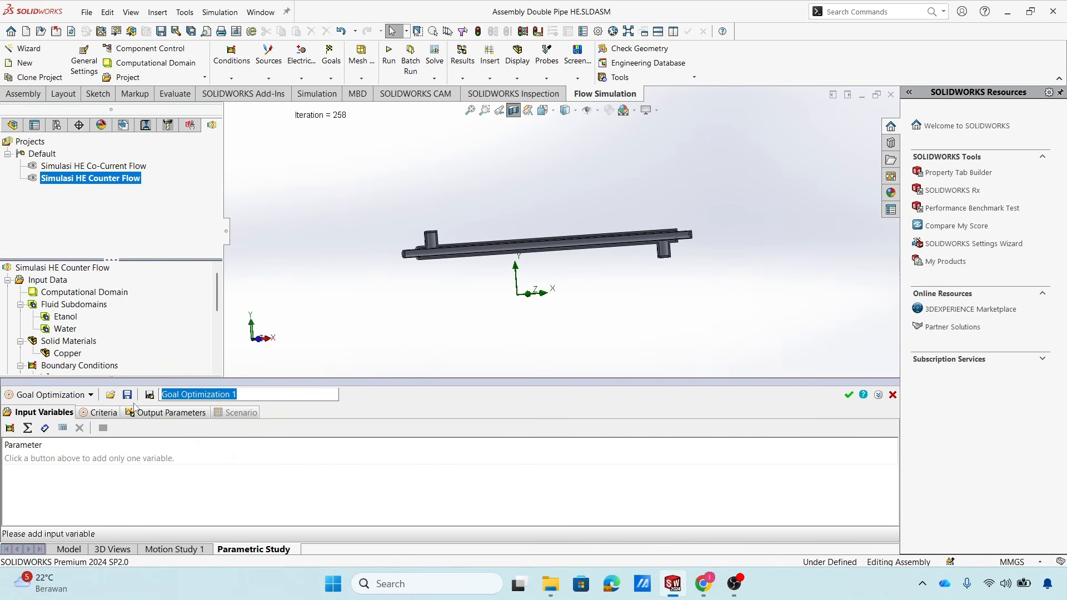
click(250, 393)
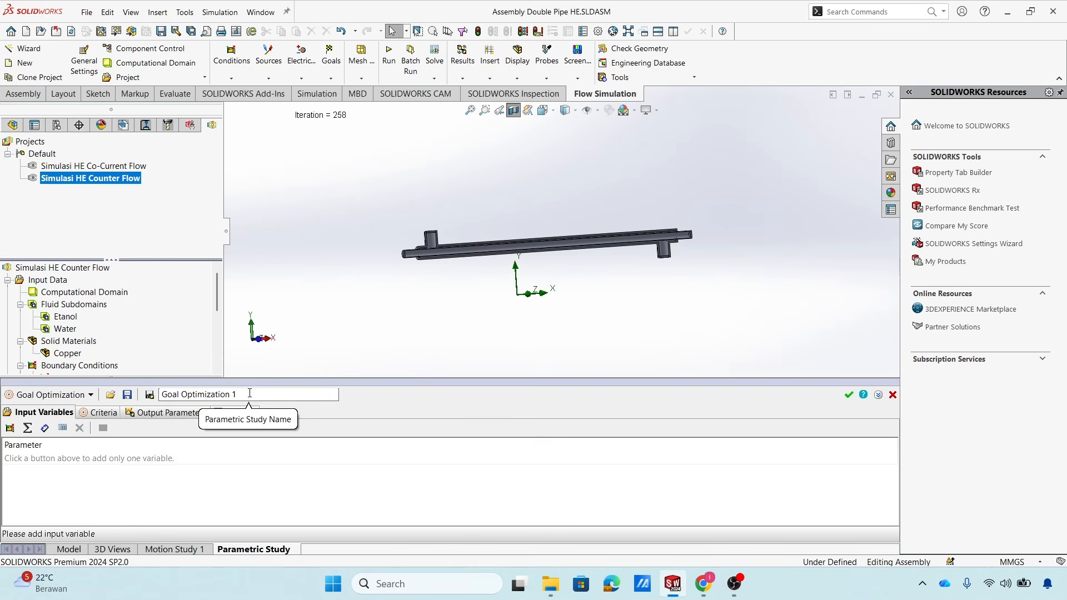
key(BackSpace)
text(untuk Etanol 55 oC)
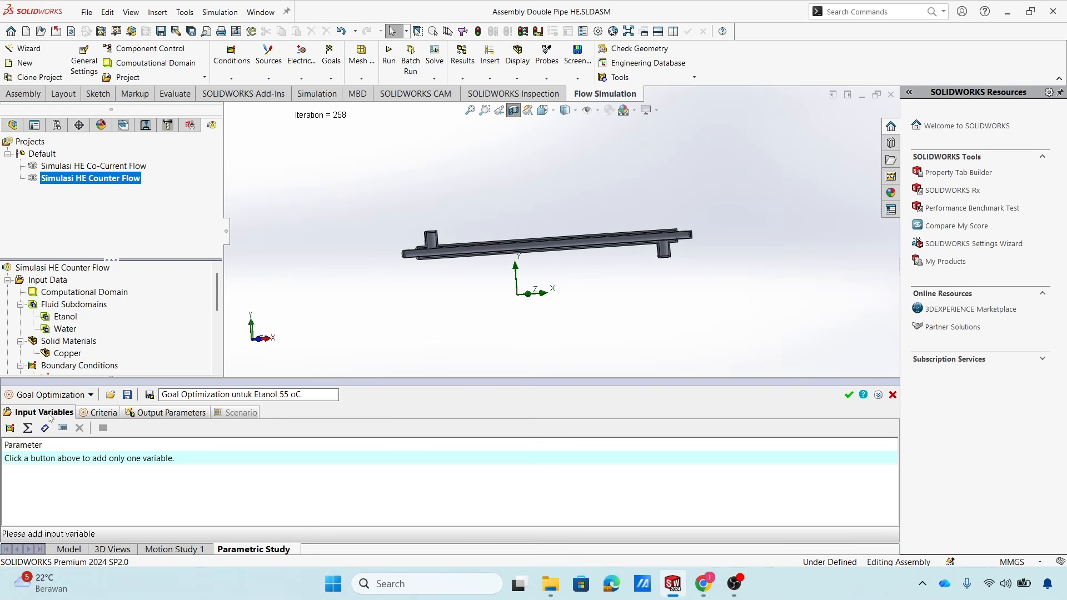
Add the Inlet Cold Etanol boundary condition's mass flow rate as the study's input variable.
click(10, 428)
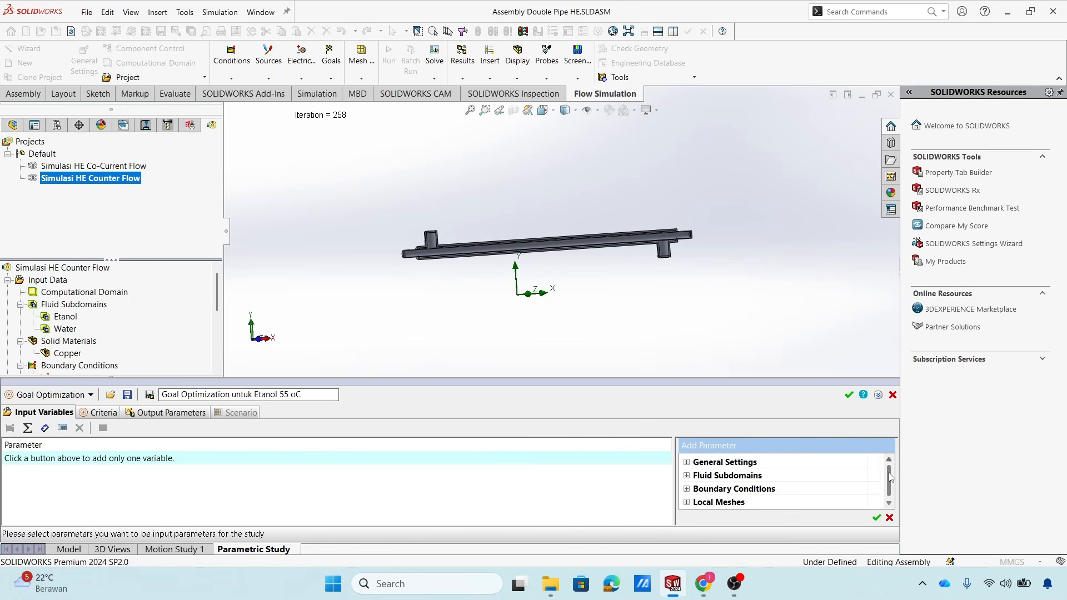
click(688, 490)
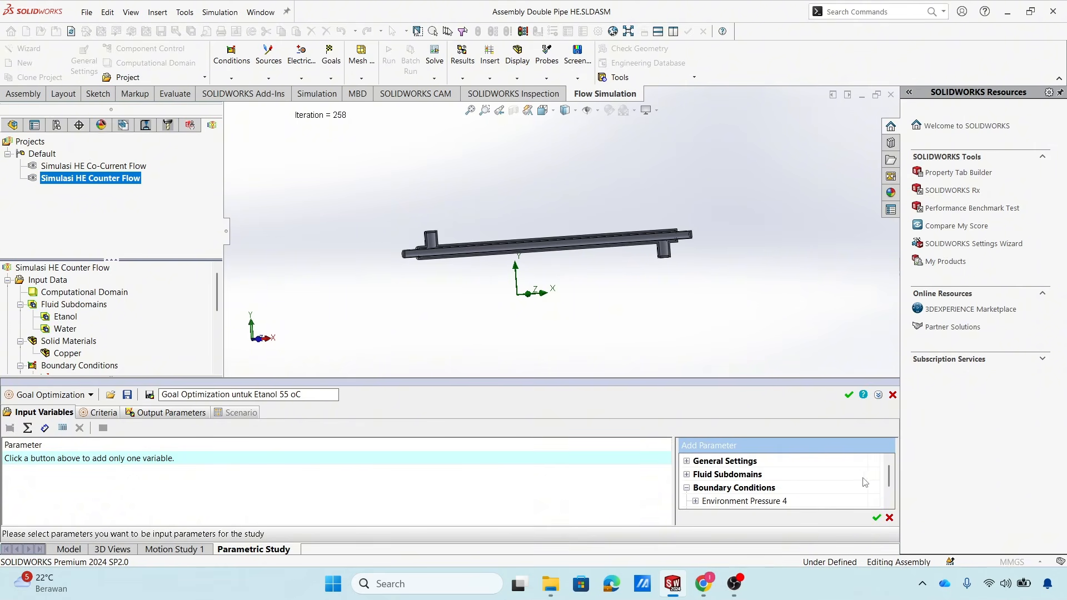
scroll(889, 479, down, 3)
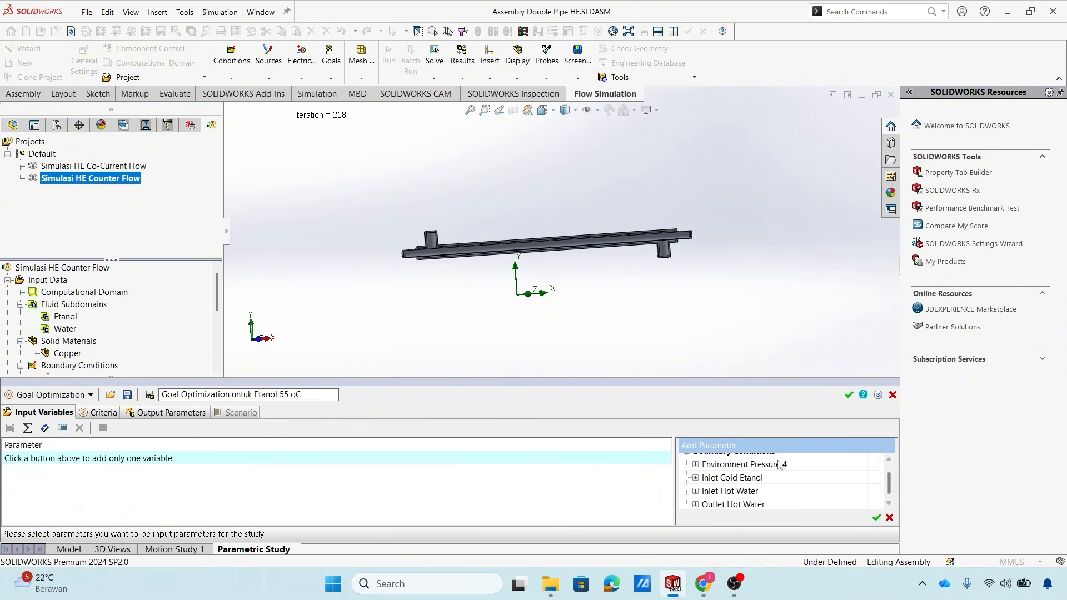
click(696, 479)
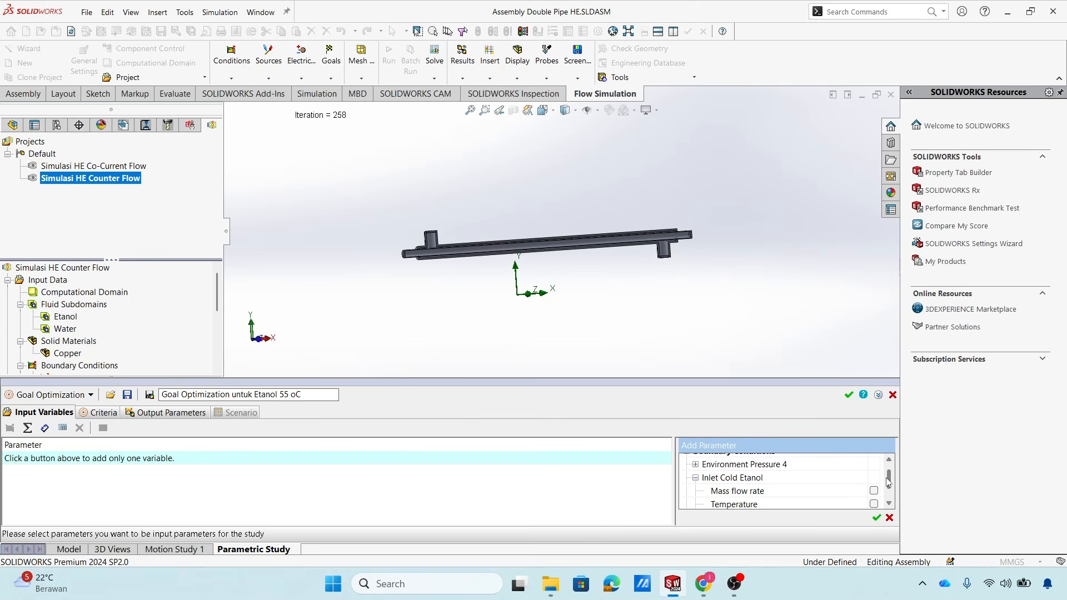
click(875, 491)
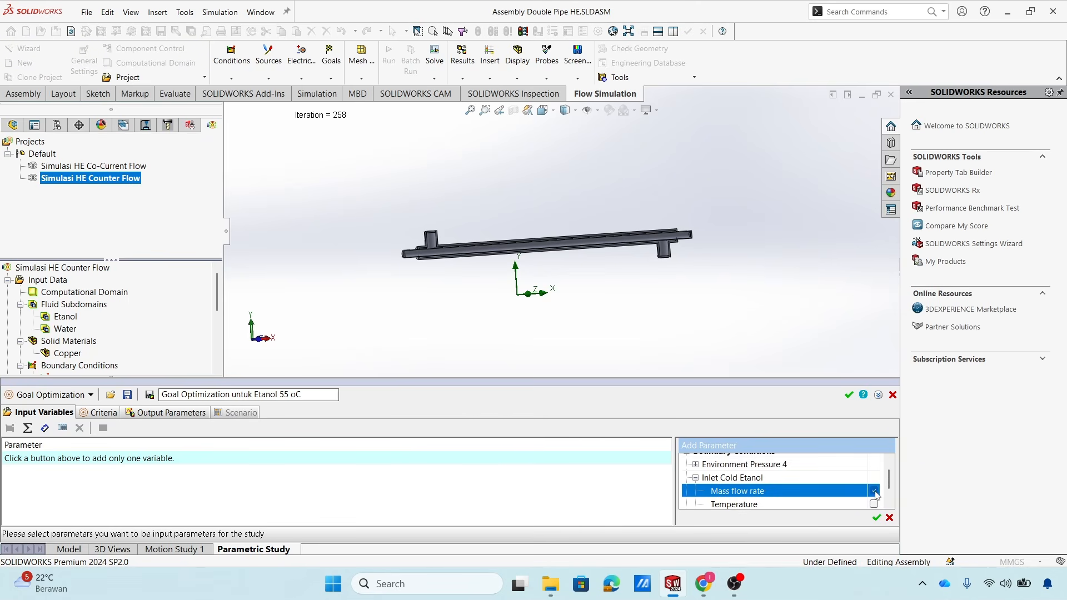
click(877, 517)
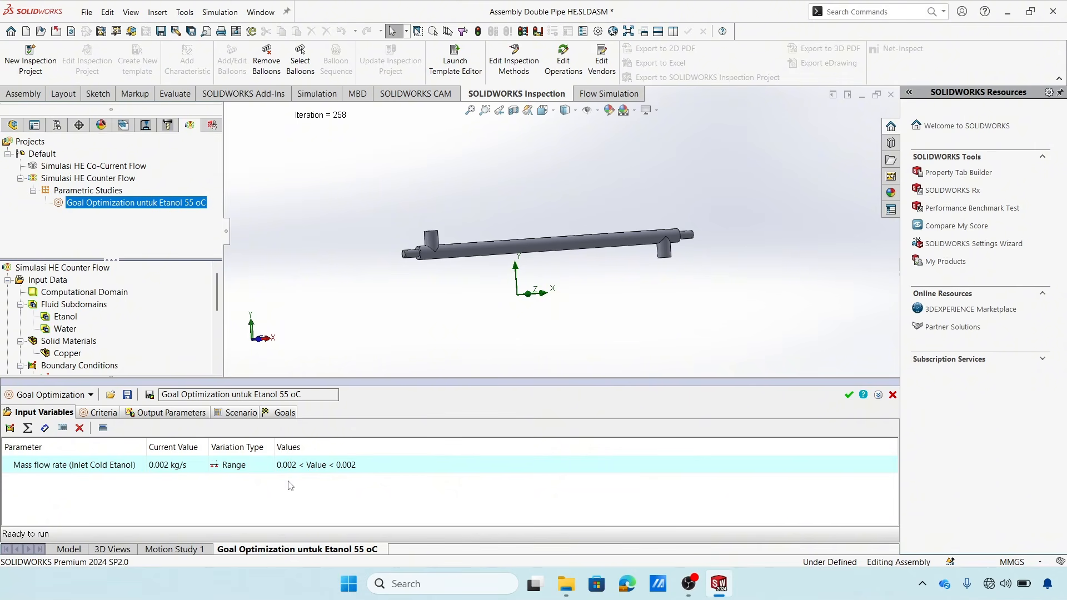
Set the lower limit of the Inlet Cold Etanol mass flow rate range to 0.0001 kg/s.
scroll(467, 236, down, 5)
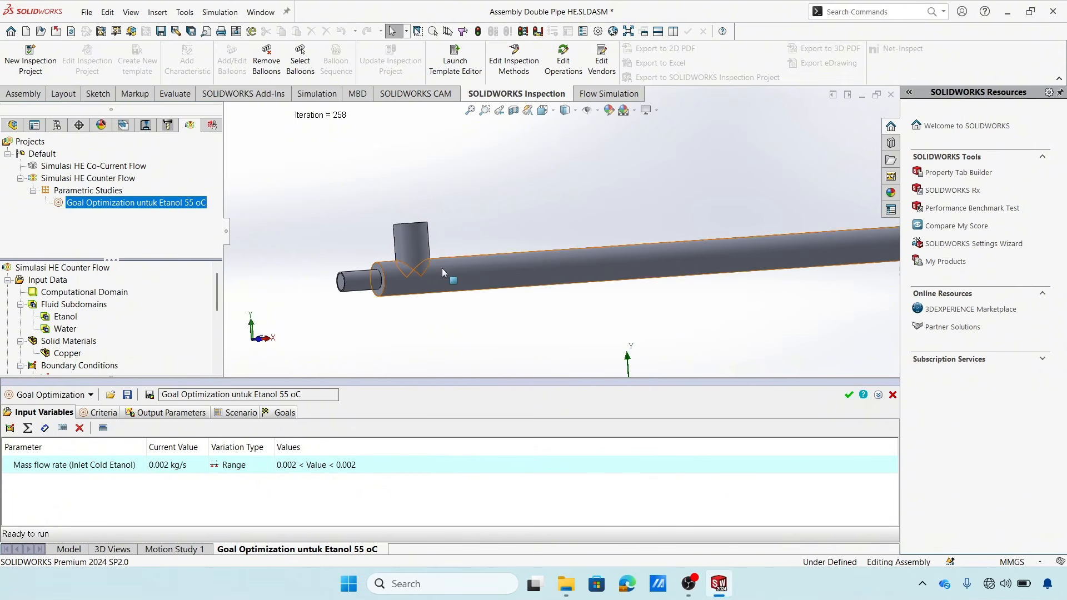
scroll(646, 258, up, 5)
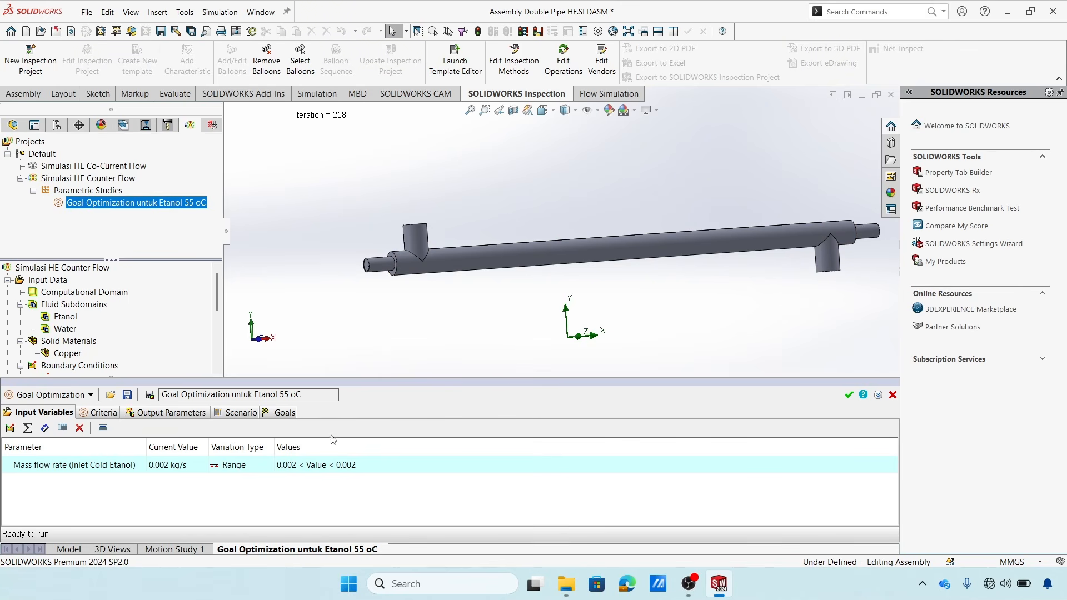
double_click(300, 469)
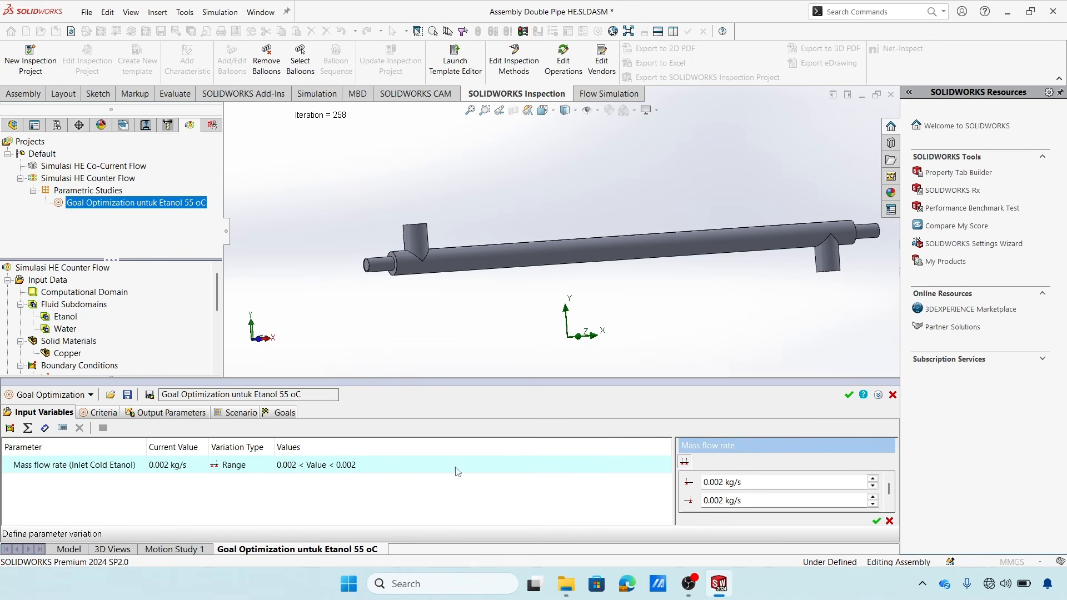
click(724, 482)
key(BackSpace)
text(01)
click(877, 520)
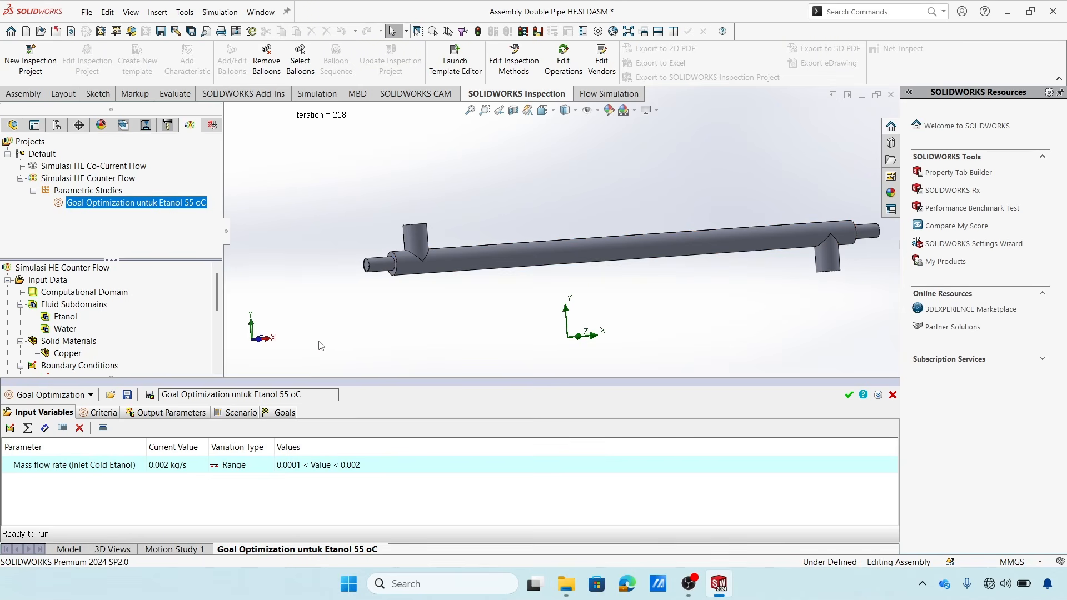
scroll(212, 334, down, 3)
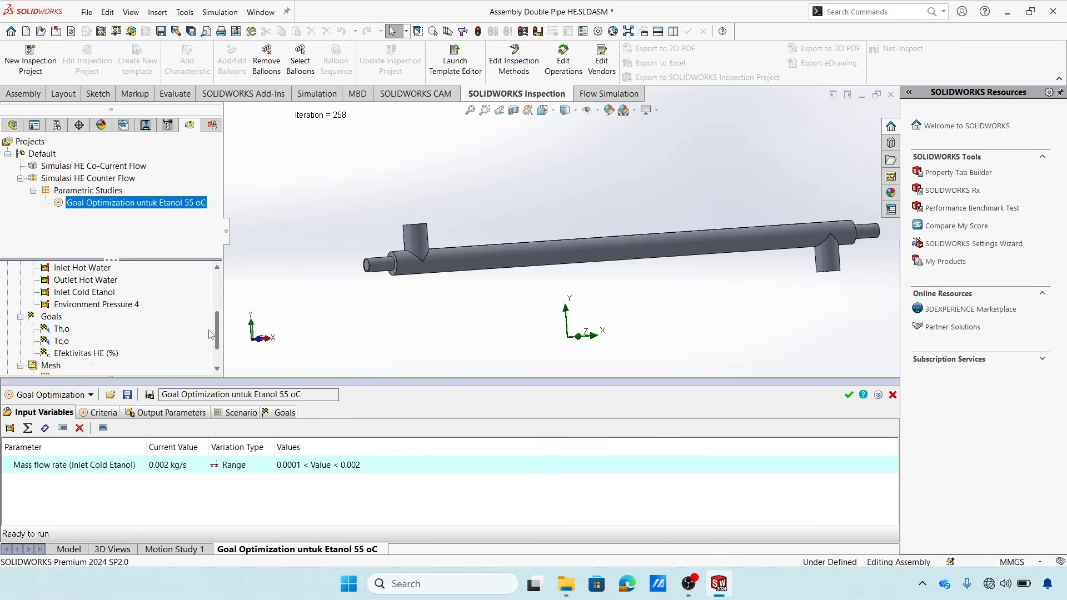
Add the ethanol outlet temperature goal Tc,o as the optimization criterion of the study.
scroll(211, 334, down, 1)
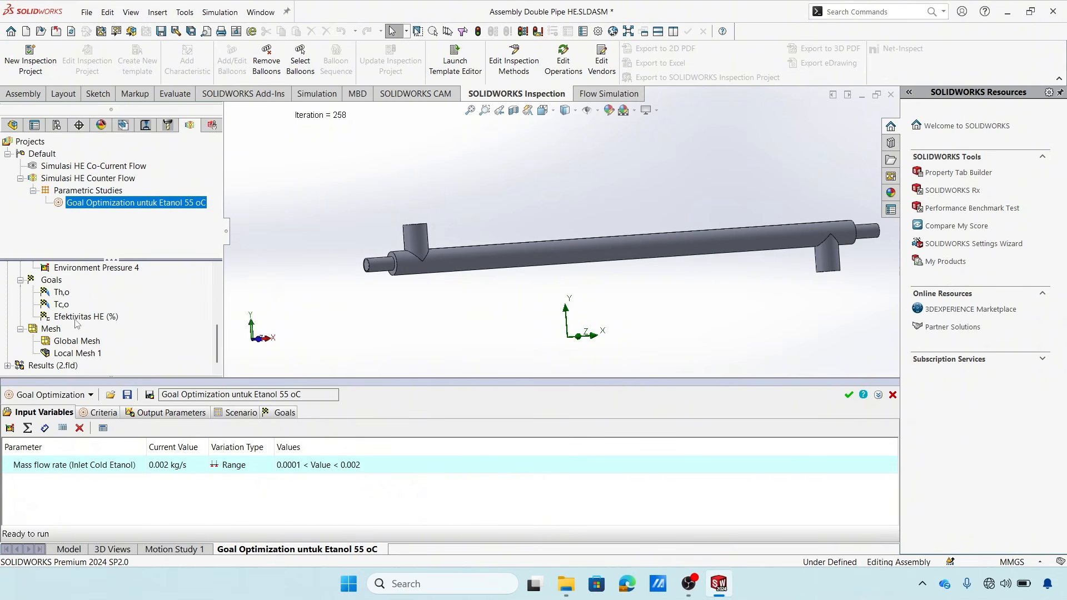
click(62, 304)
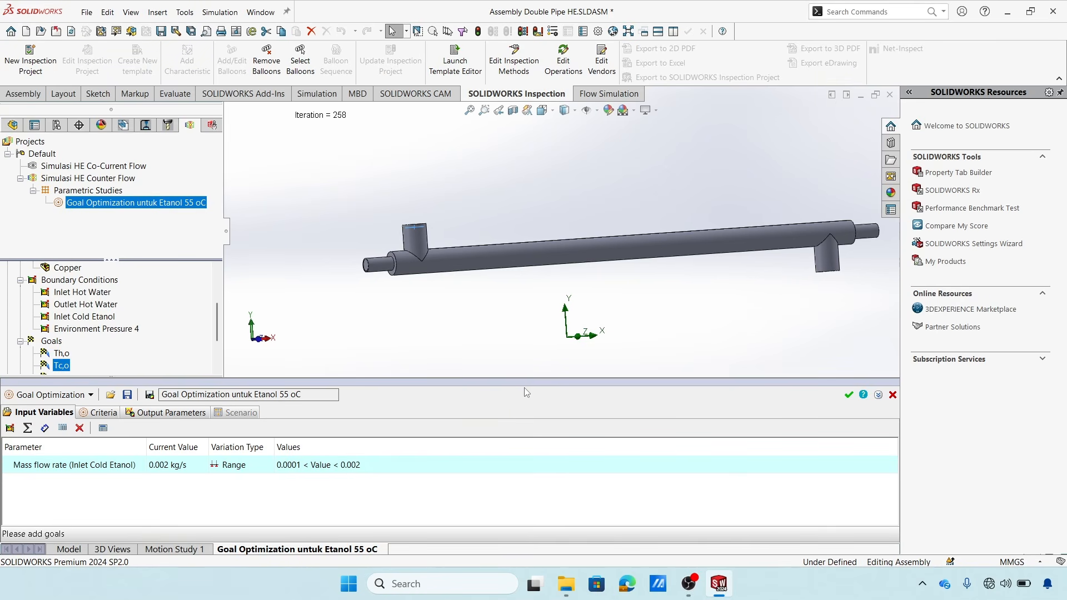
click(105, 412)
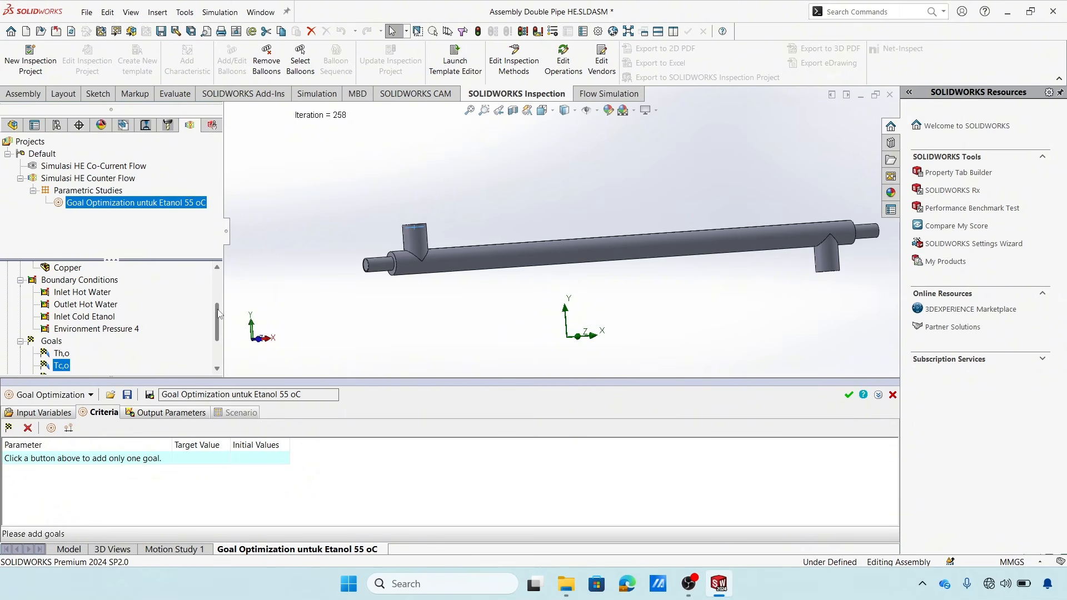
scroll(218, 326, down, 1)
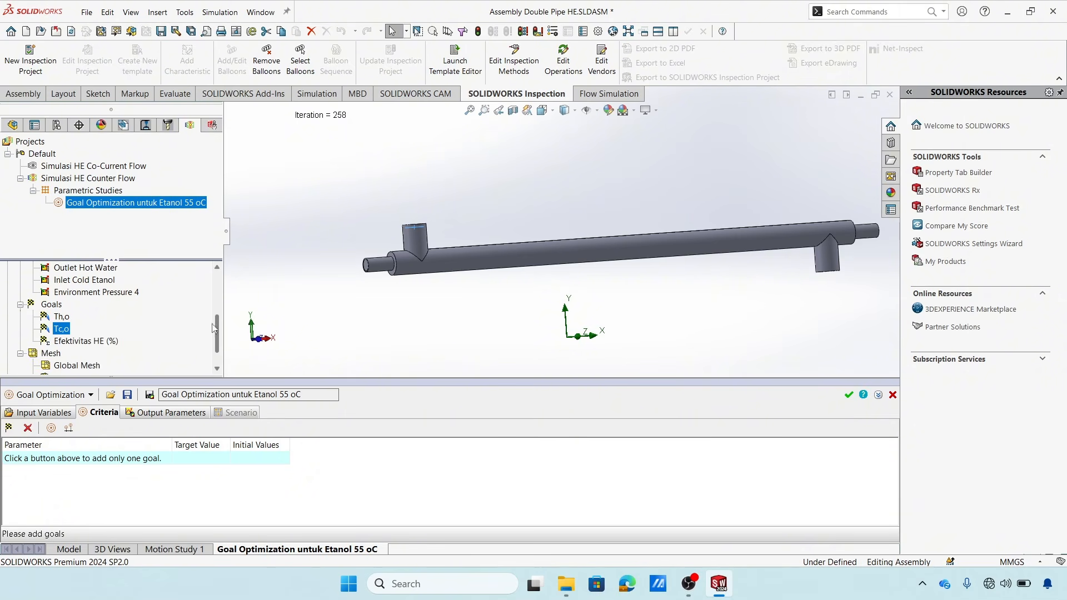
click(8, 428)
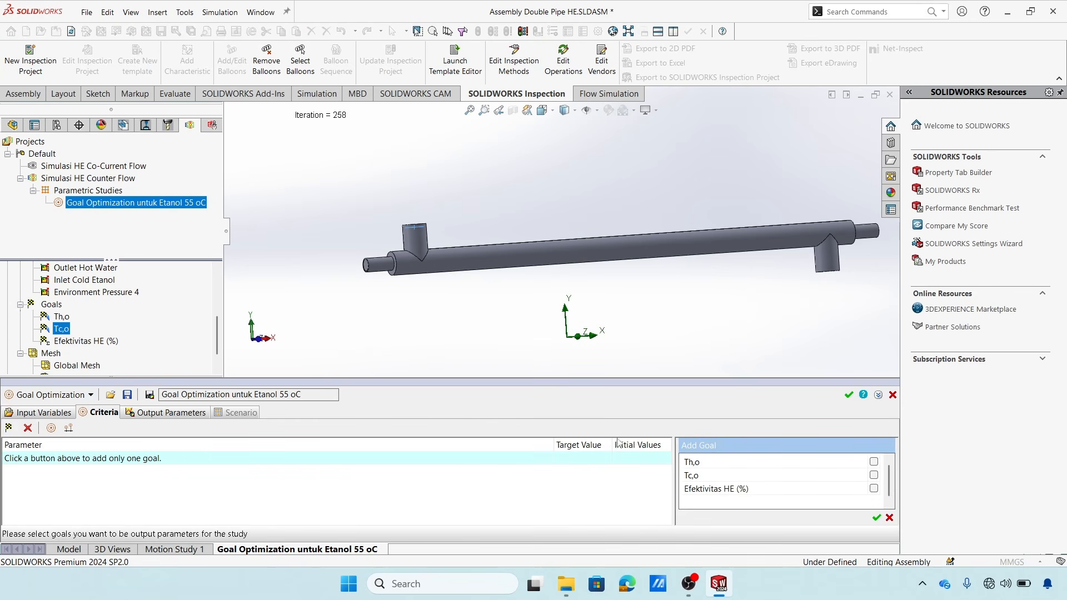
click(874, 476)
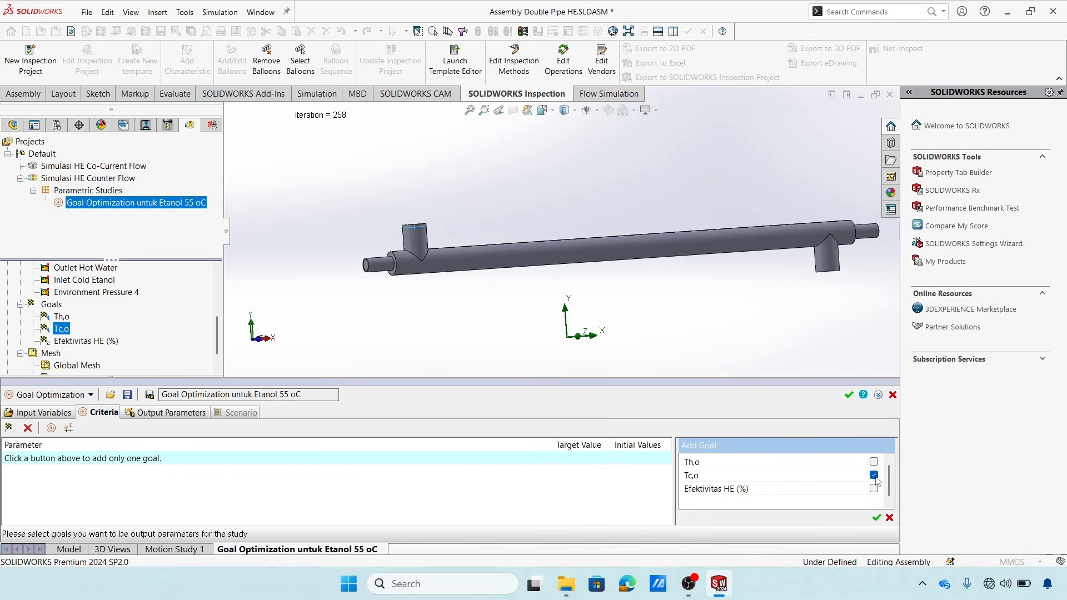
click(877, 518)
drag(780, 449, 177, 432)
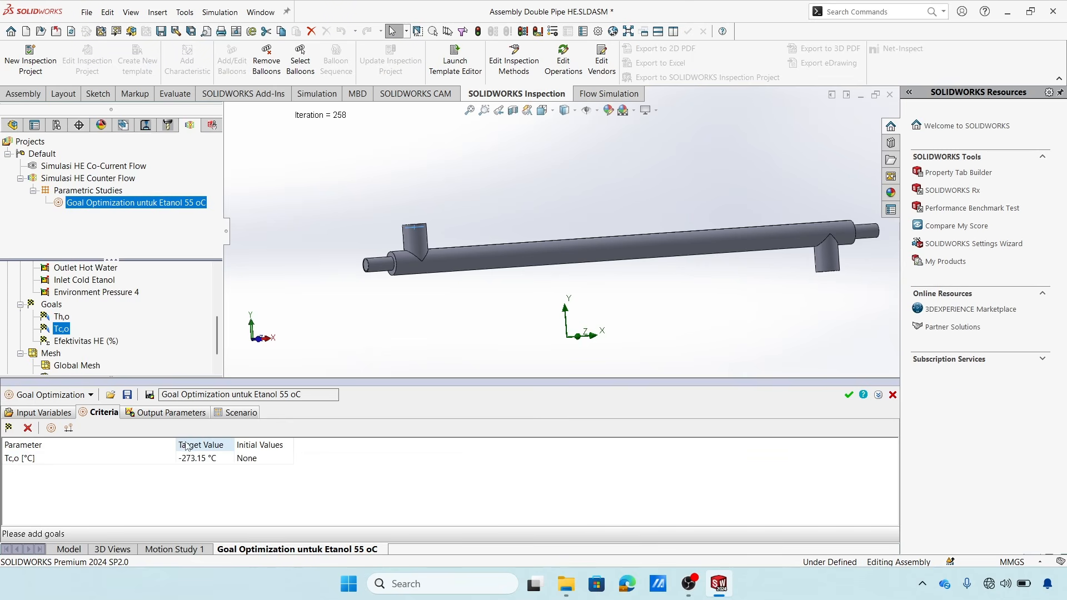
Set the Tc,o criterion's target value to 55 °C with a maximum deviation of 0.5 °C.
click(213, 459)
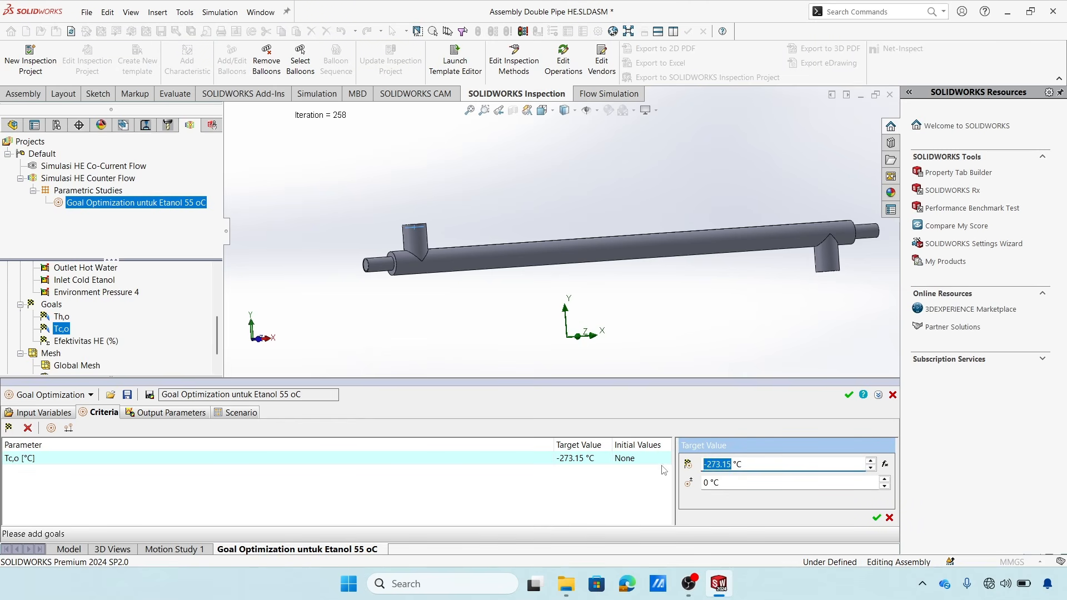
text(55)
click(710, 482)
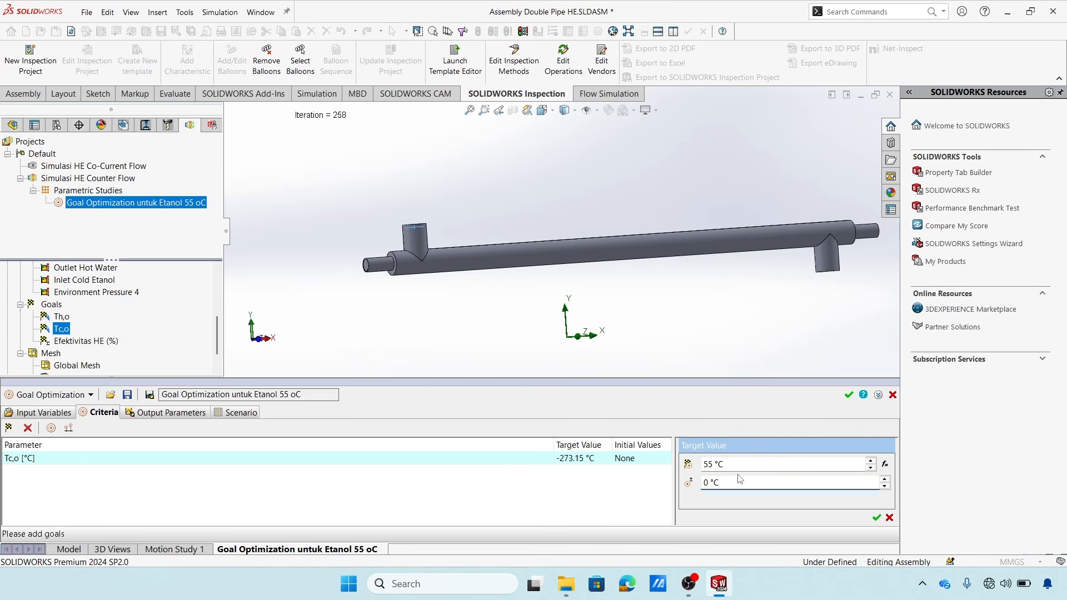
text(.5)
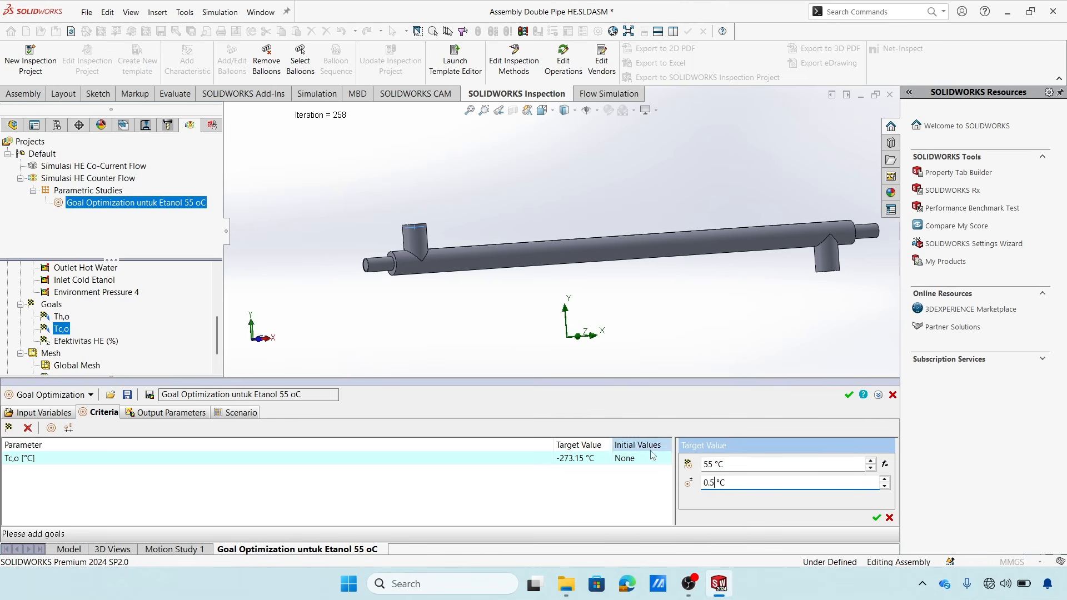
double_click(725, 484)
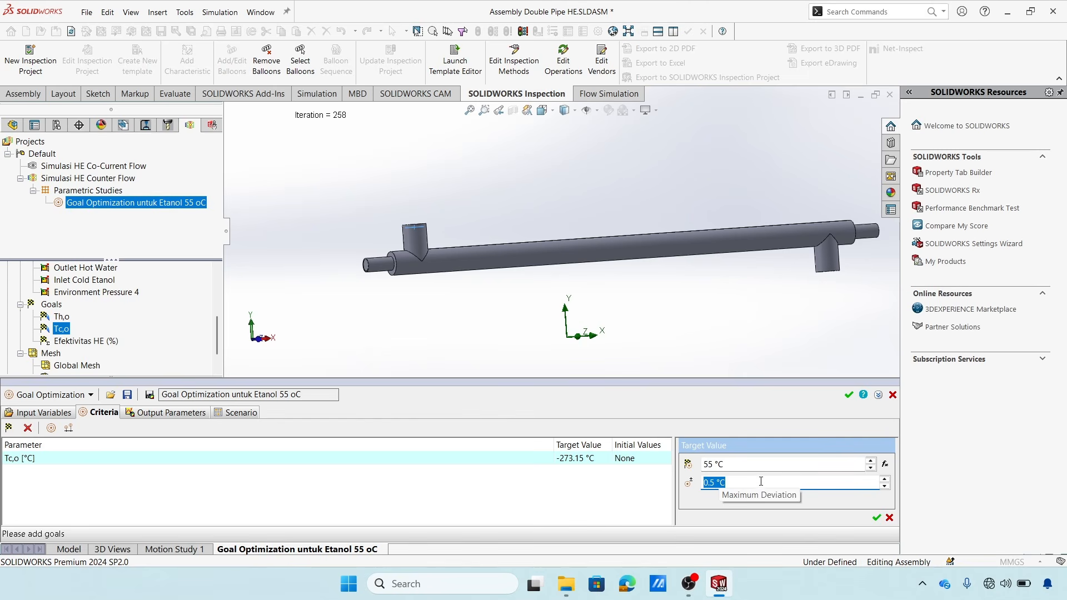
click(876, 518)
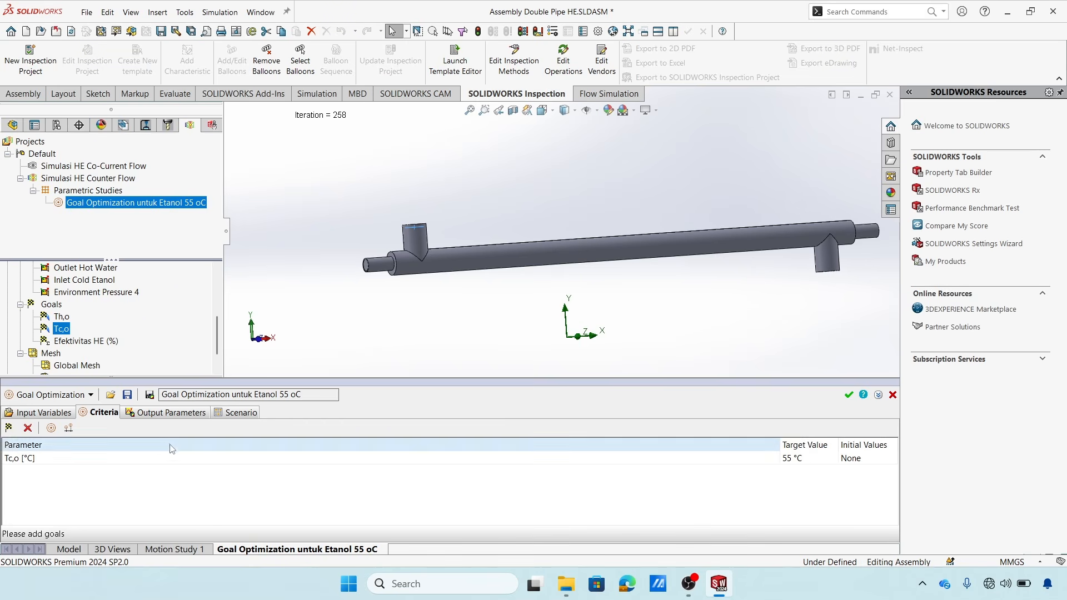
Add all goals, Th,o, Tc,o and Efektivitas HE (%), as output parameters of the study.
click(155, 418)
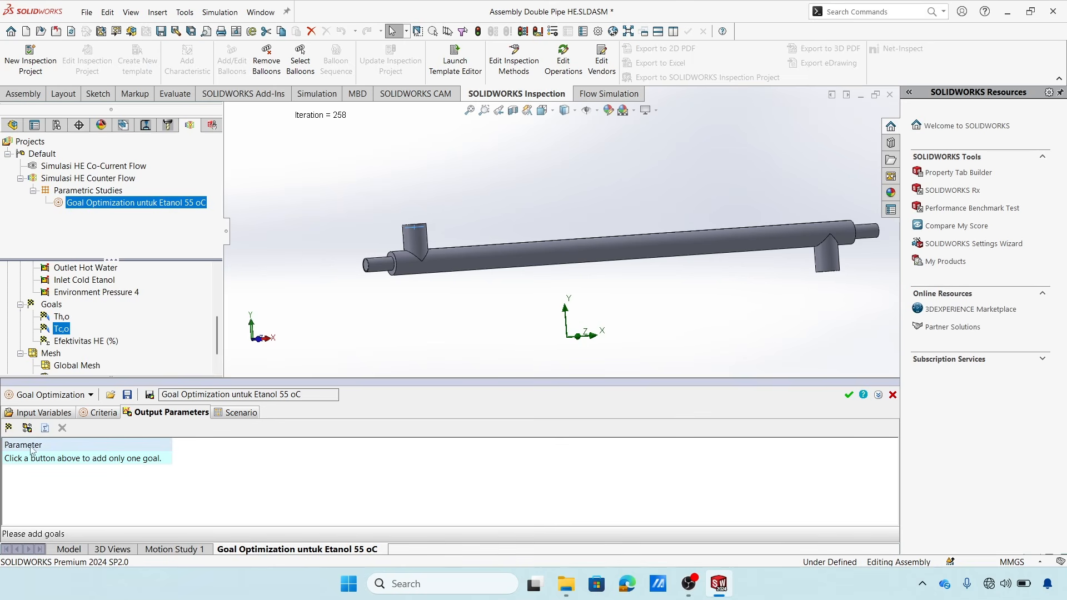
click(9, 428)
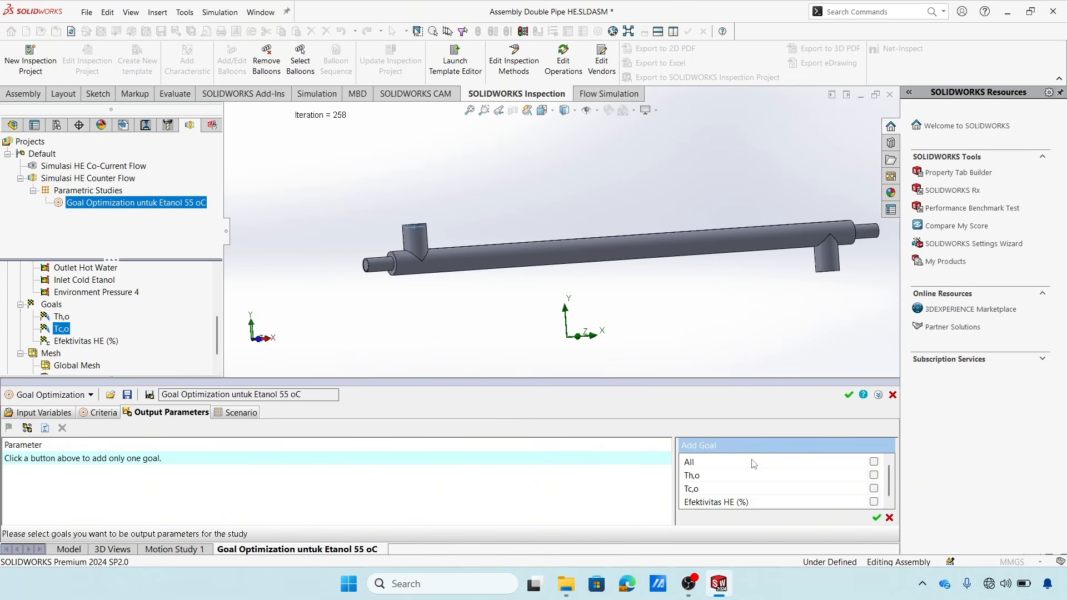
click(872, 463)
click(877, 518)
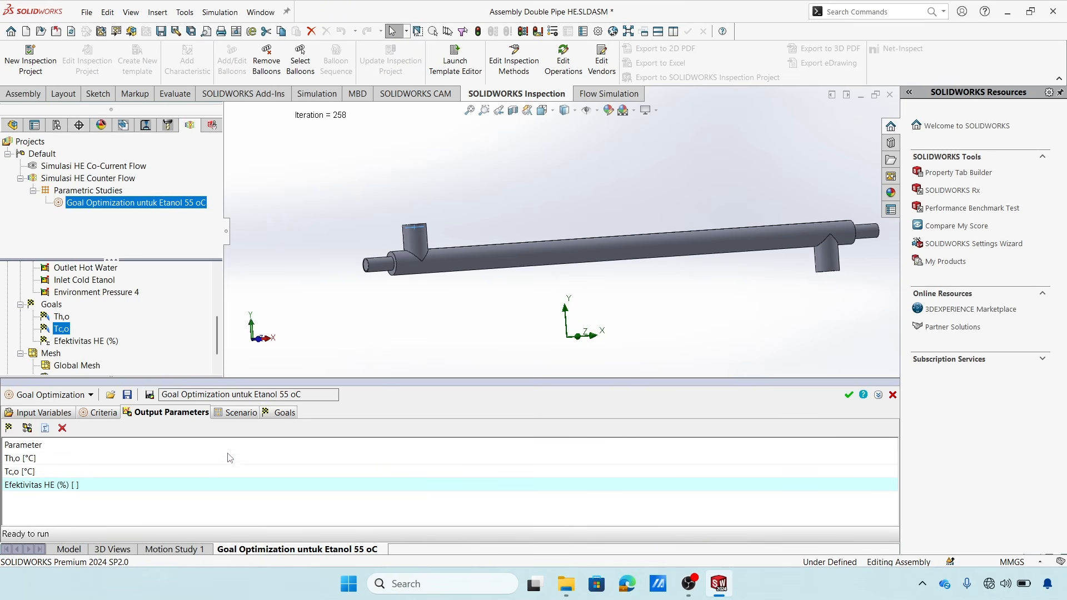
Run the goal optimization scenario and enlarge the results table to show every row of the design points.
click(241, 418)
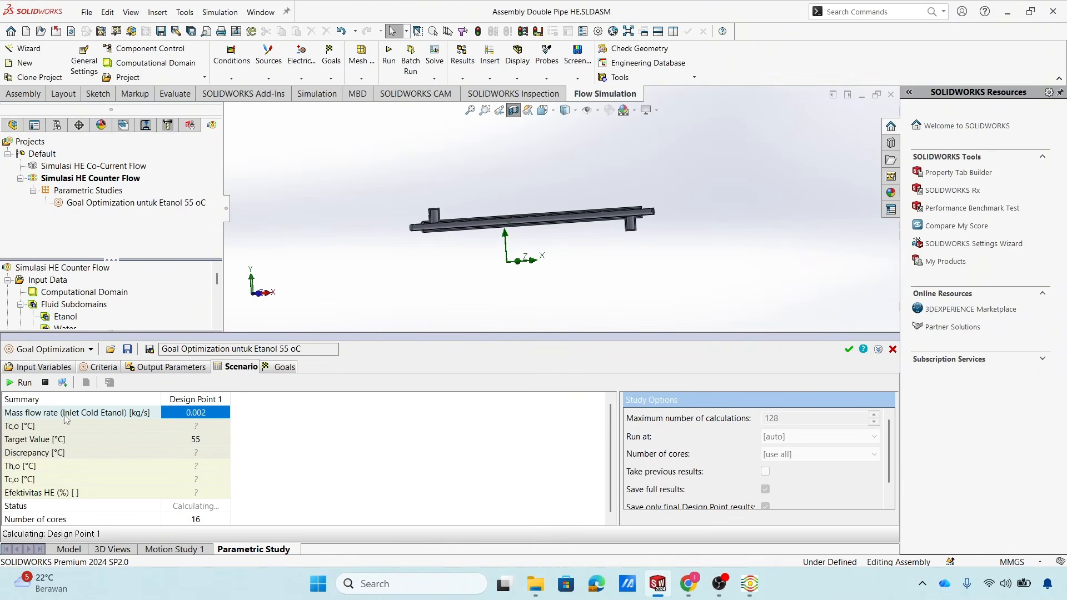
click(12, 384)
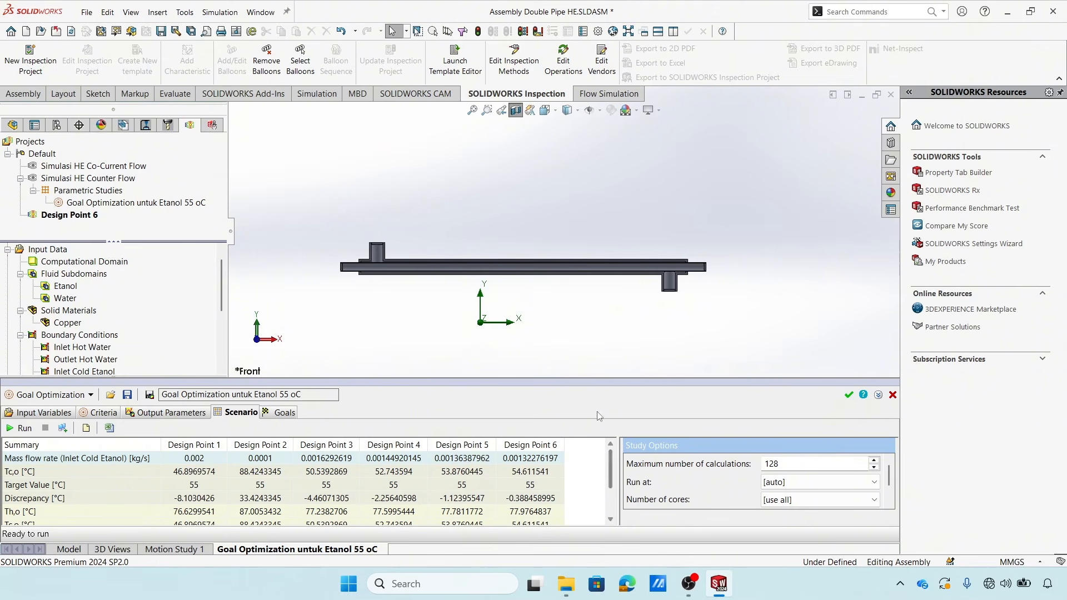
drag(598, 380, 599, 268)
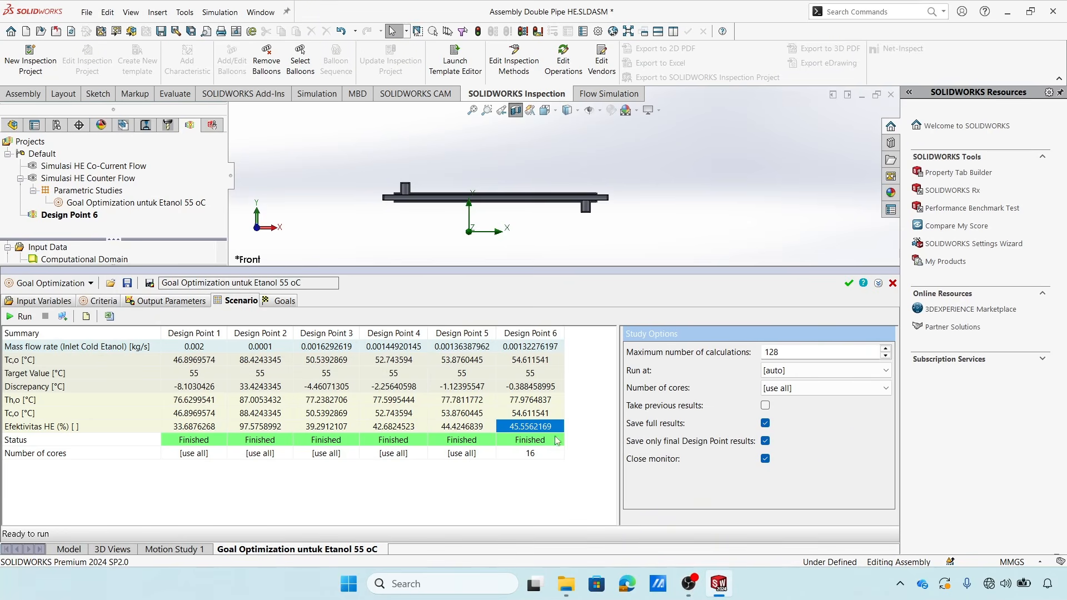
click(532, 456)
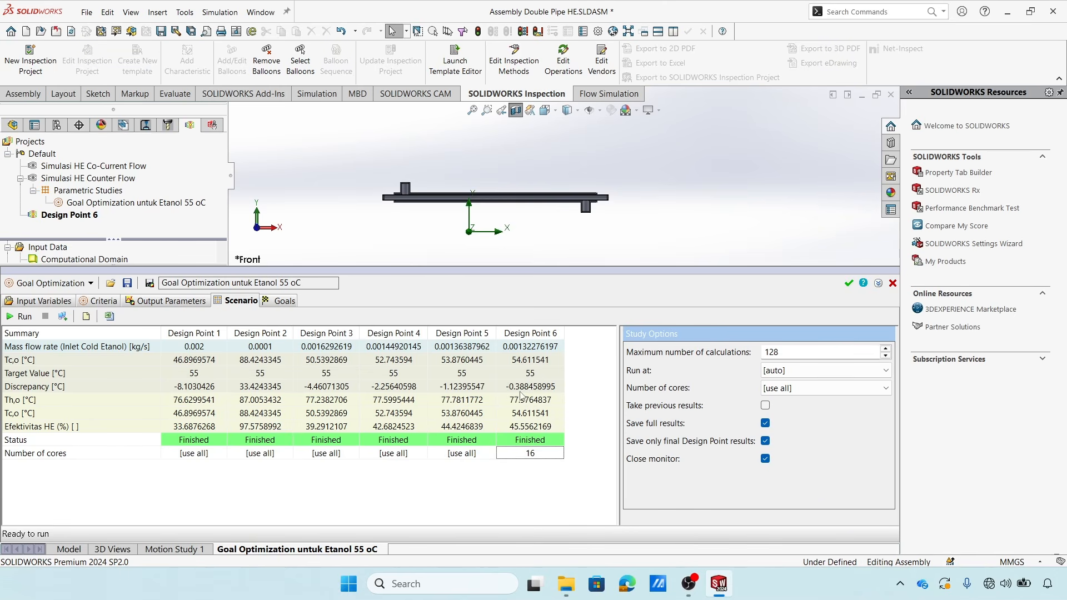
Create a project from the Design Point 6 column of the scenario results.
right_click(541, 337)
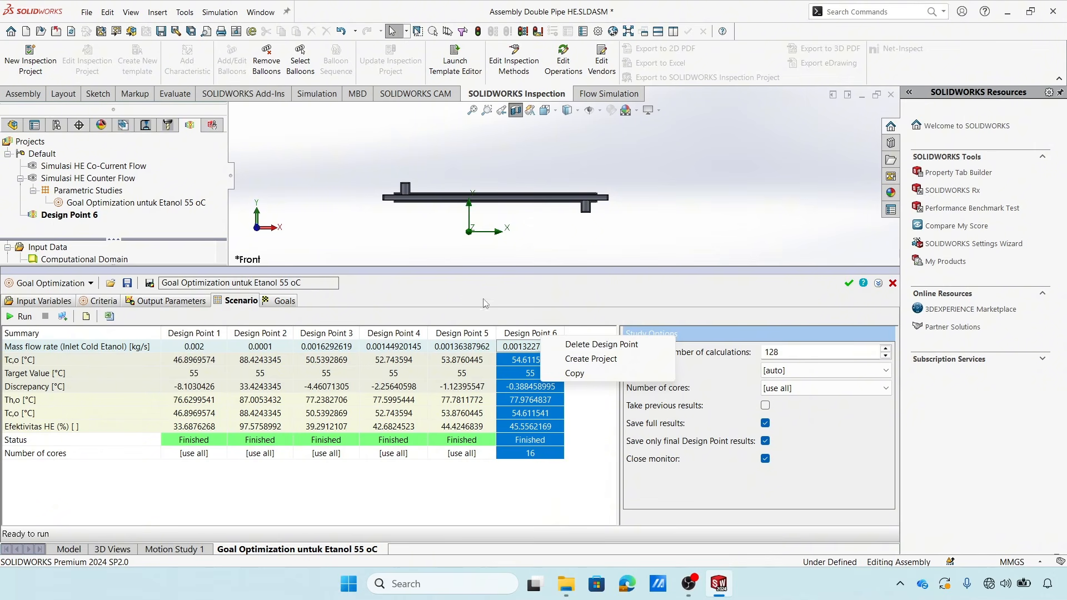
click(561, 359)
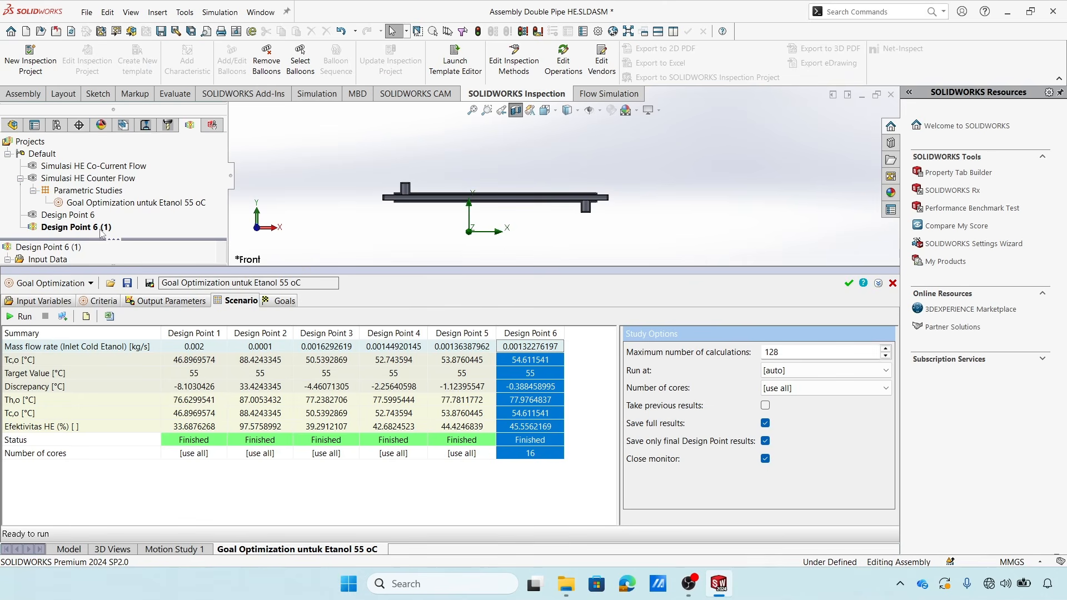
click(88, 225)
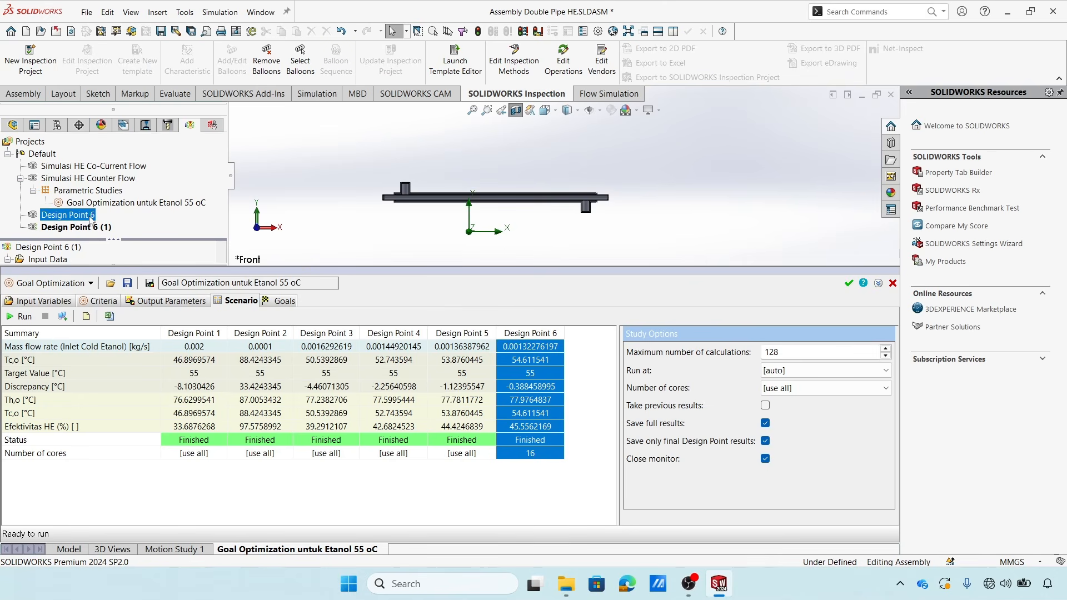
Compare the goal values of the design points with the scenario results, and close the parametric study.
click(285, 301)
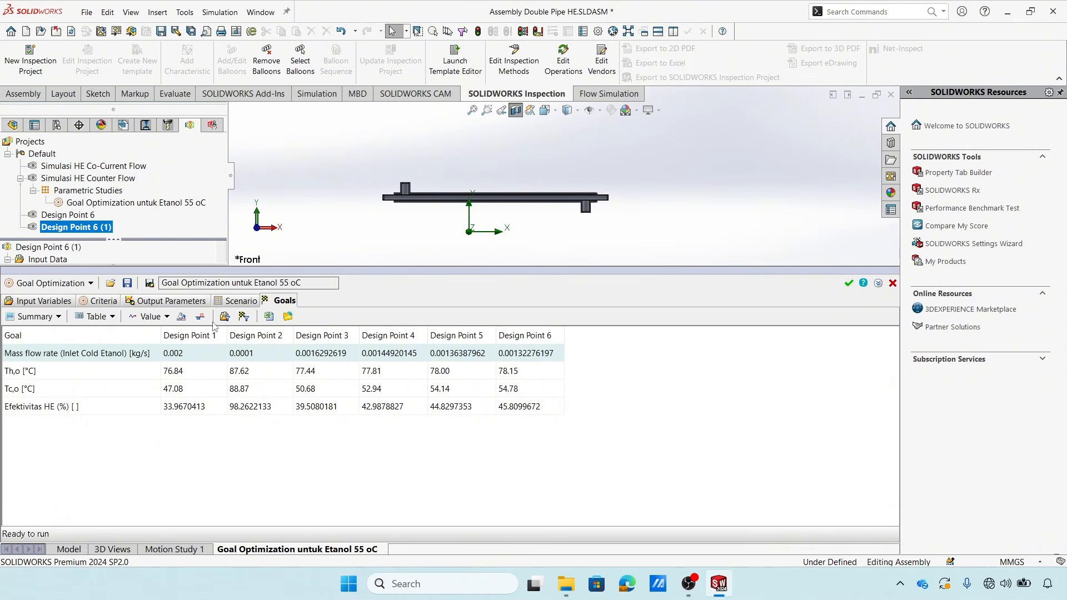
click(239, 300)
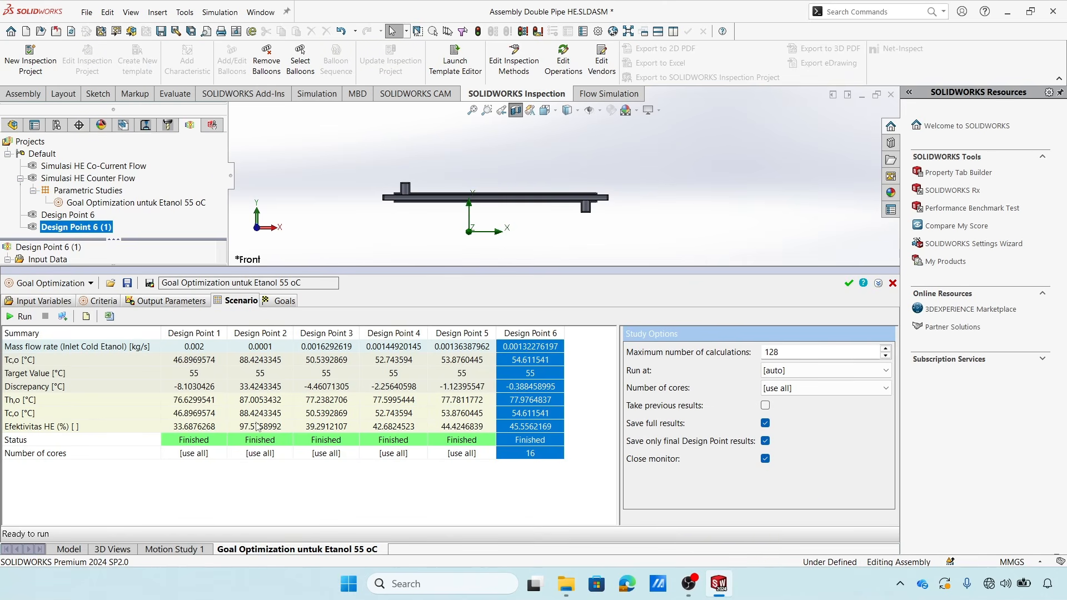
click(281, 303)
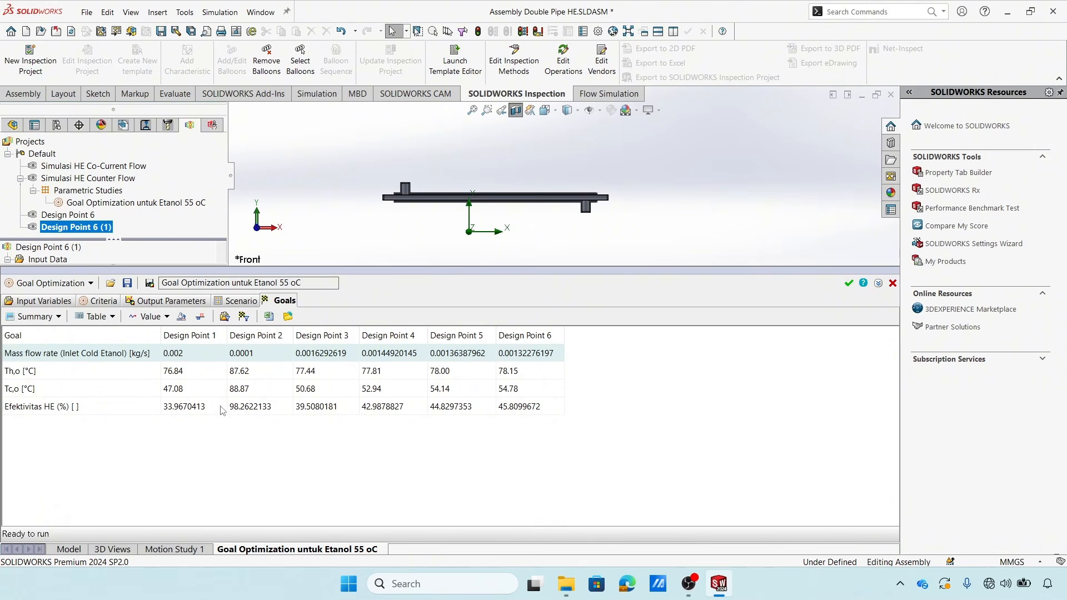
click(849, 282)
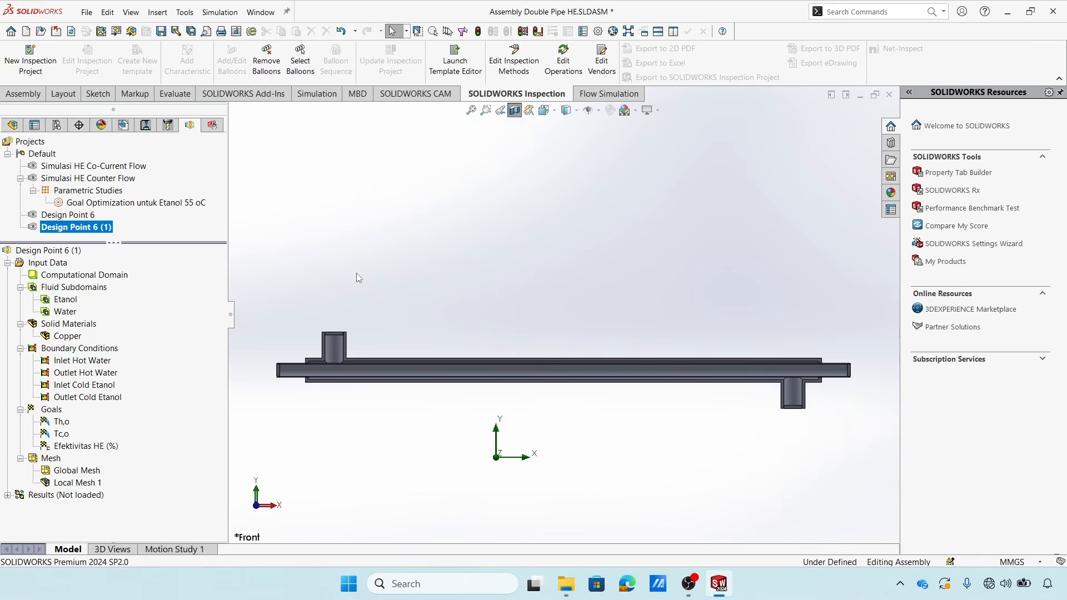
Delete the duplicate project Design Point 6 (1) and activate the Design Point 6 project.
click(75, 216)
click(76, 228)
right_click(76, 227)
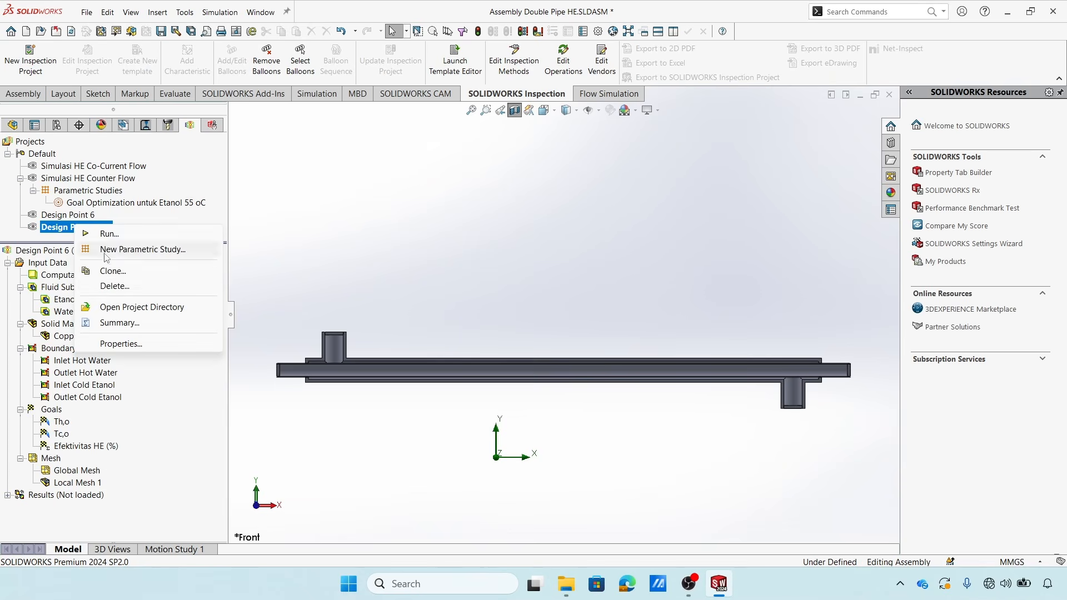
click(98, 286)
double_click(32, 219)
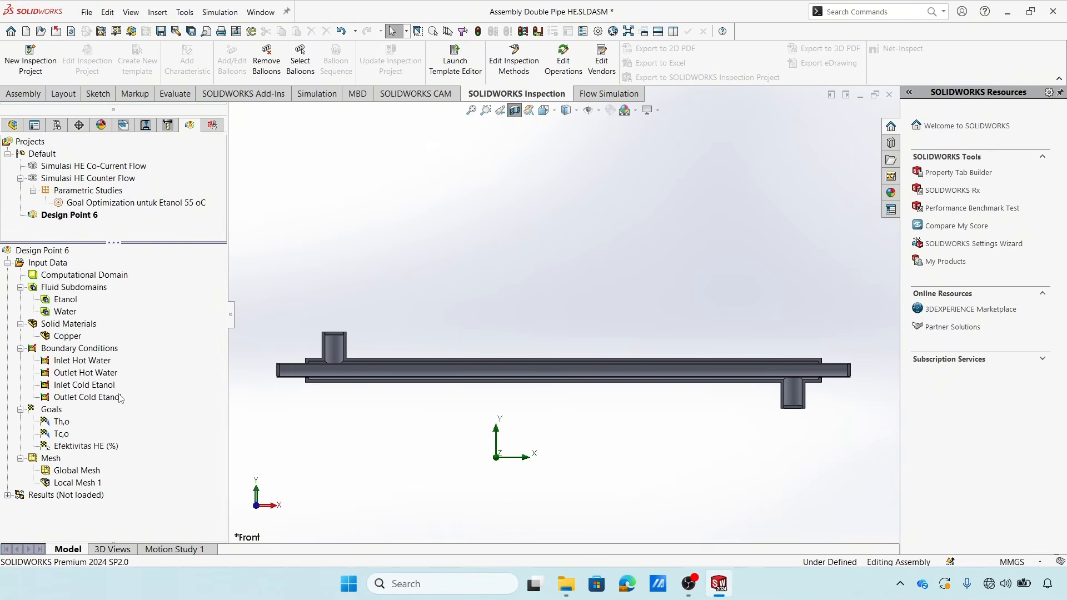
Load the calculation results of Design Point 6 and expand them to list the available plots.
right_click(56, 495)
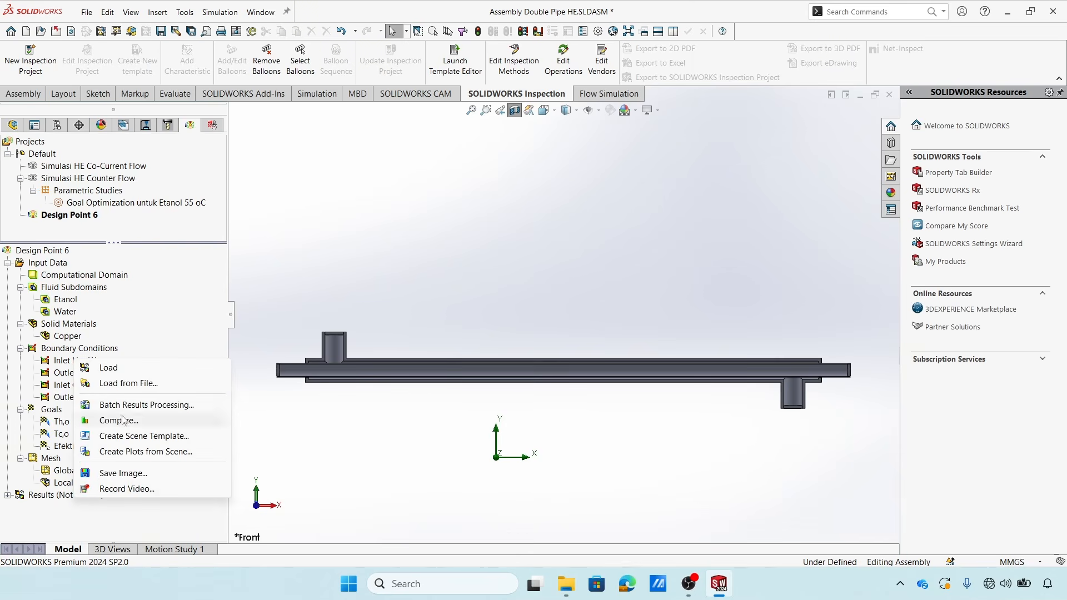
click(121, 368)
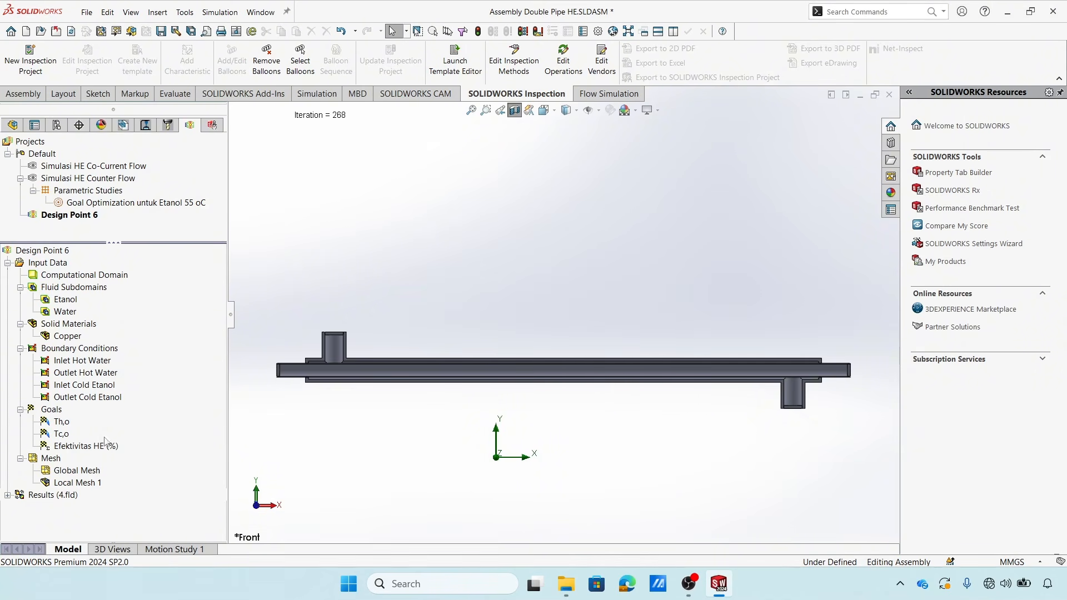
click(8, 495)
scroll(217, 445, up, 5)
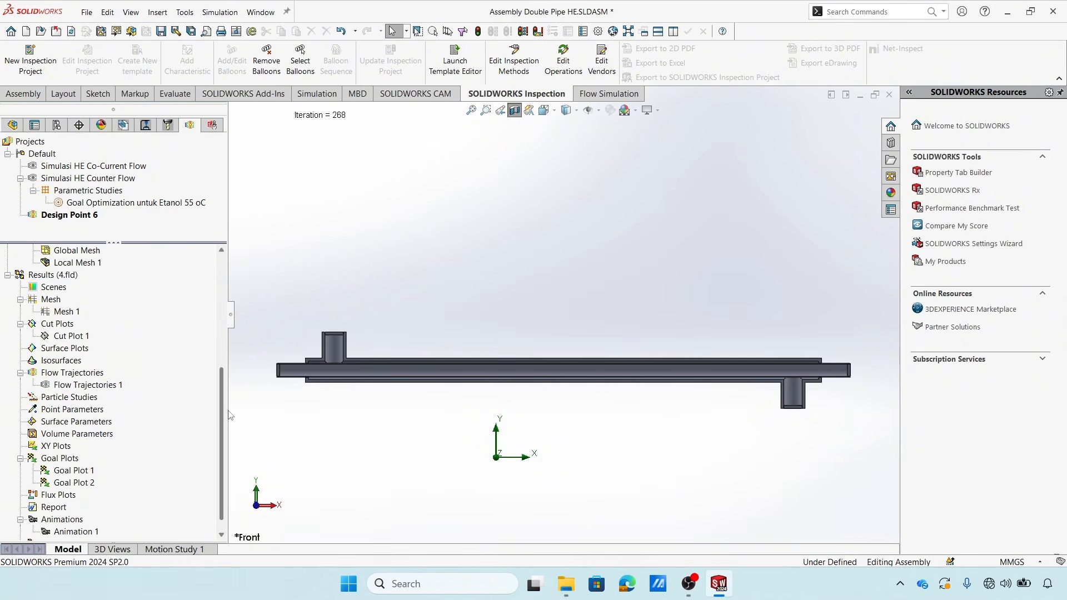
scroll(110, 332, down, 5)
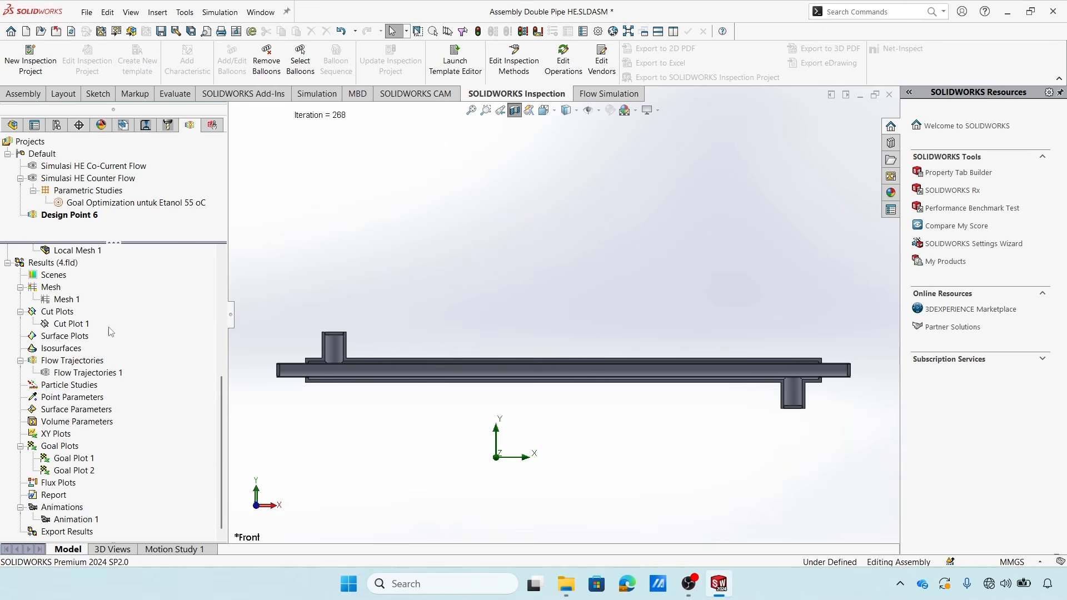
Show the Cut Plot 1 temperature contours for the Design Point 6 results.
click(88, 374)
click(64, 520)
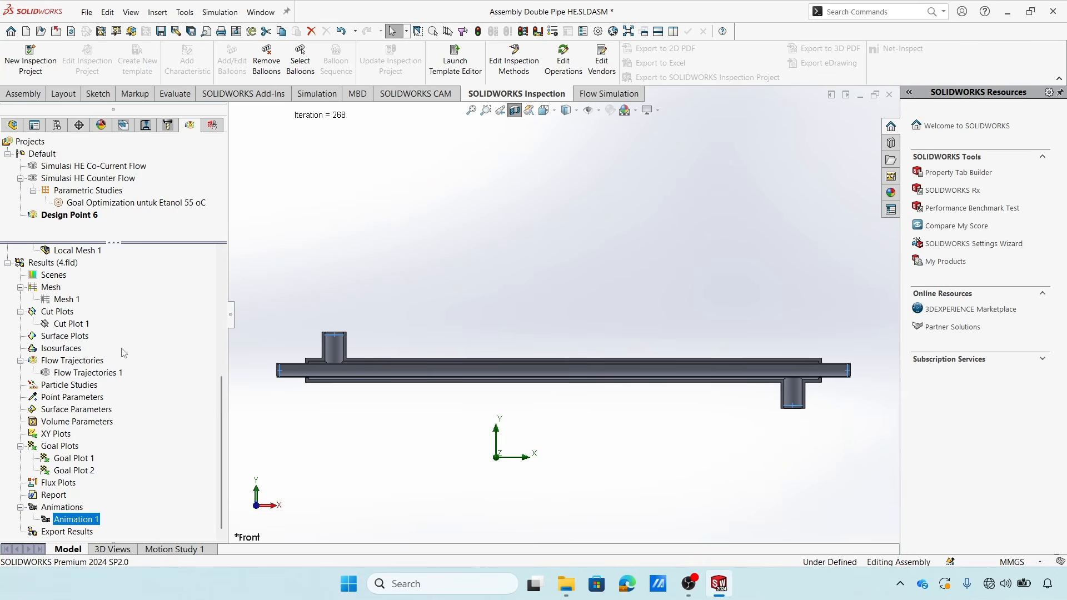
right_click(78, 326)
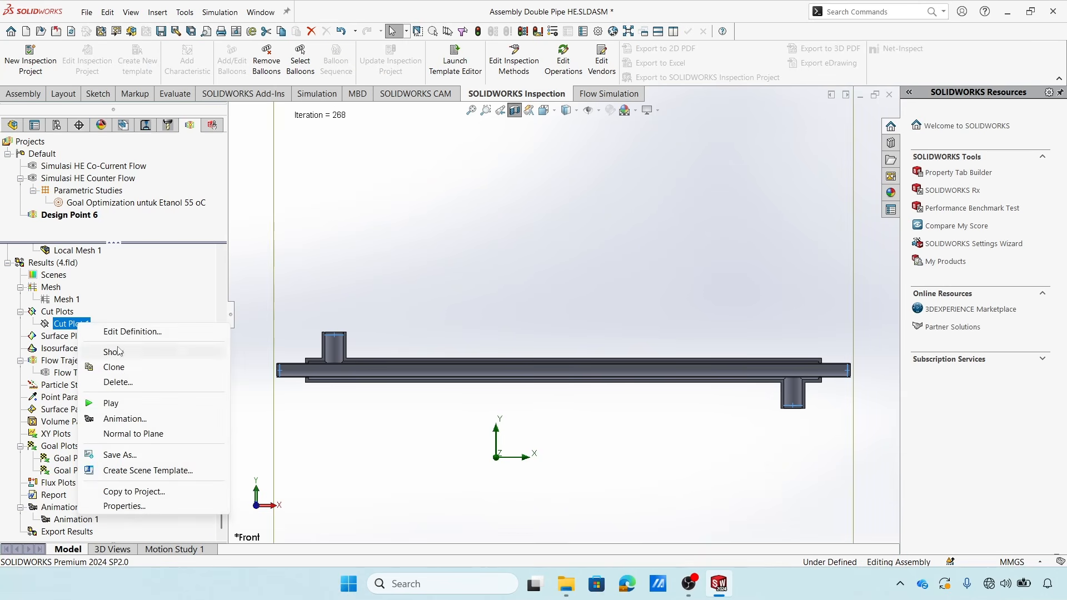
click(120, 354)
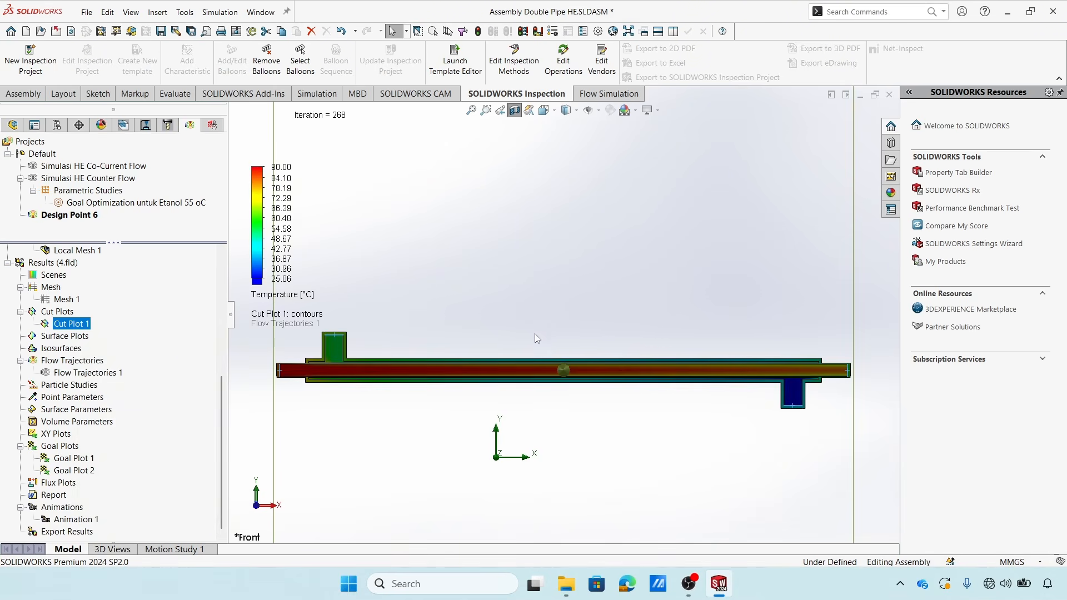
Toggle the Lighting option in the Flow Simulation display settings for the Design Point 6 cut plot.
click(617, 268)
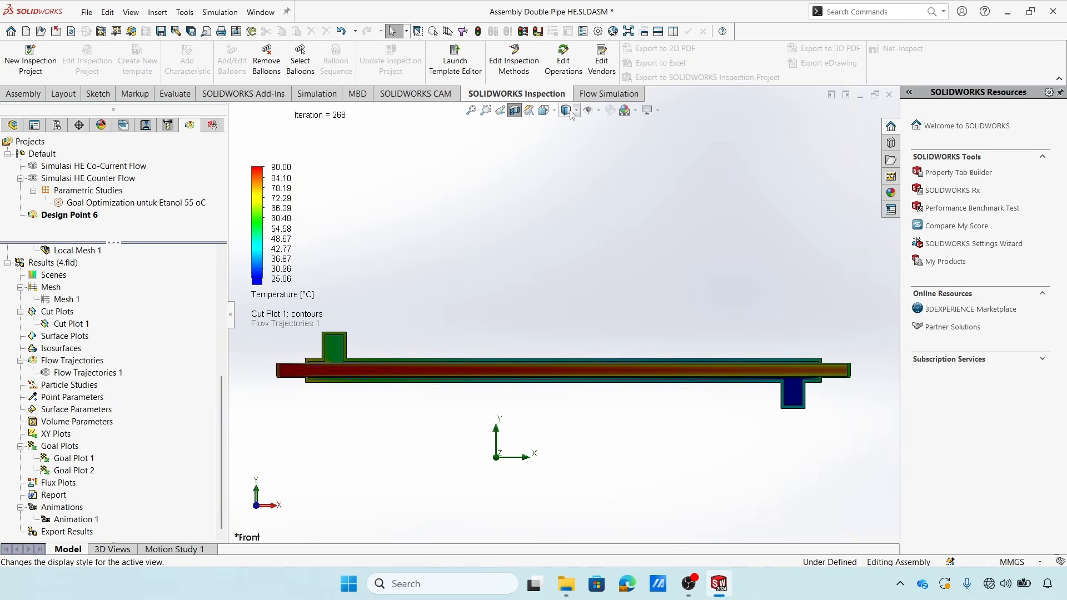
mouse_move(572, 114)
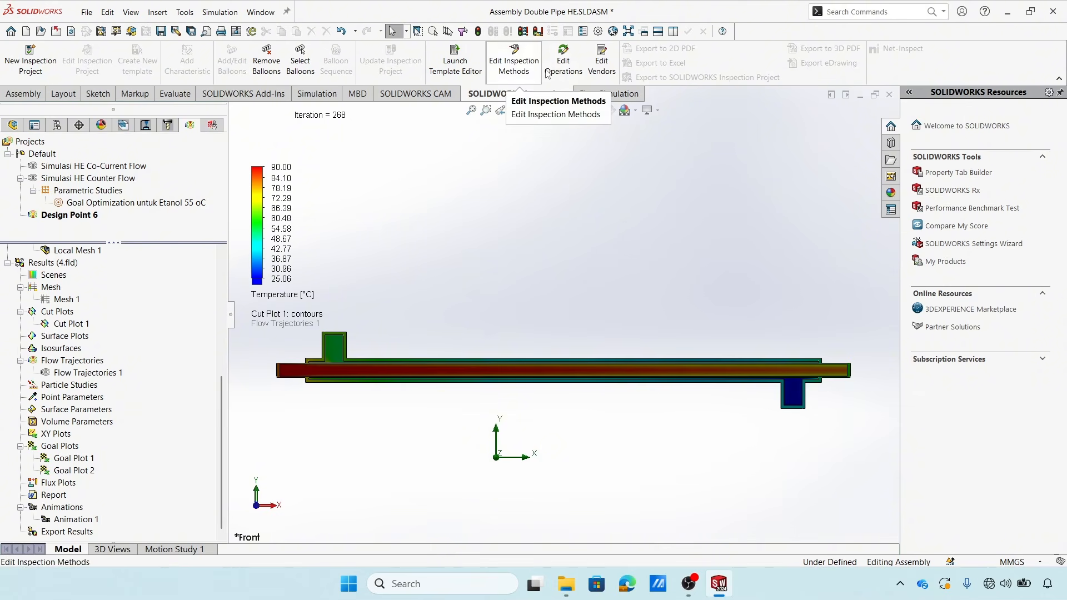
click(616, 95)
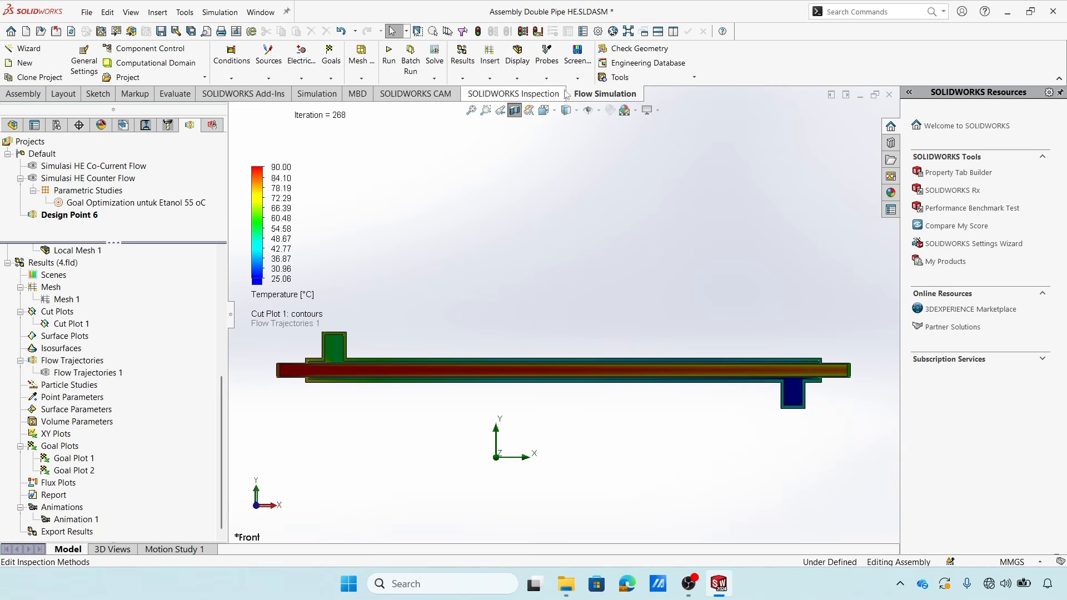
click(524, 78)
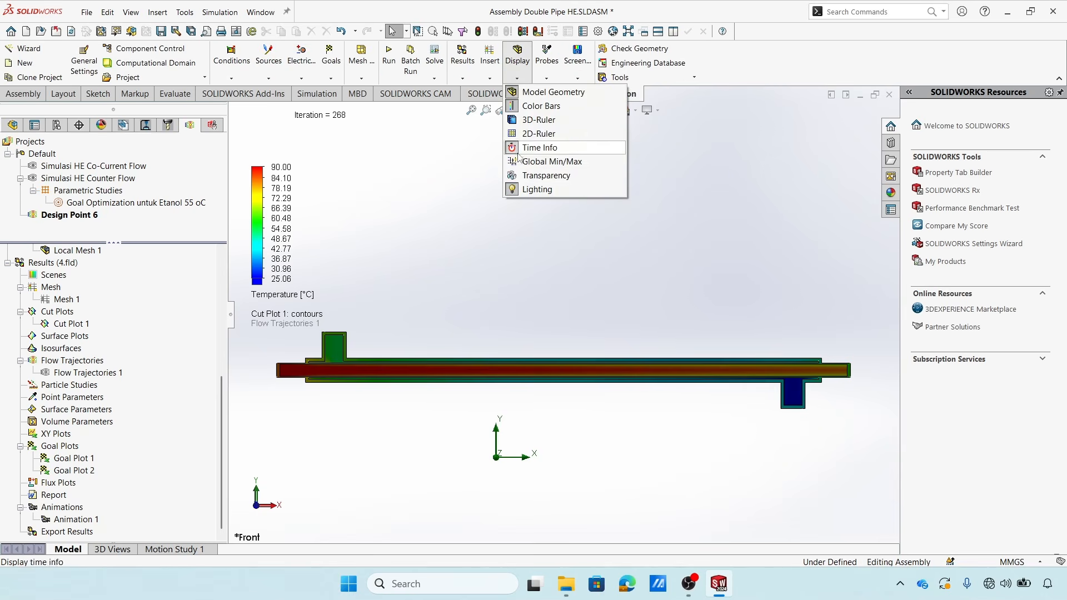
click(513, 190)
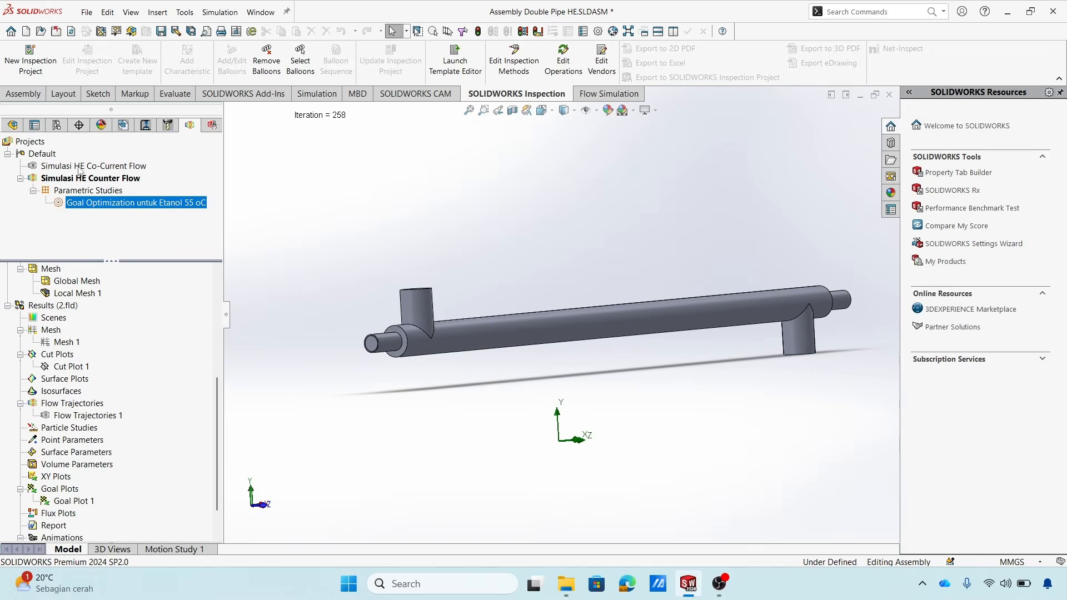
Activate the Simulasi HE Co-Current Flow project, load its results and expand them to list the available plots.
double_click(79, 166)
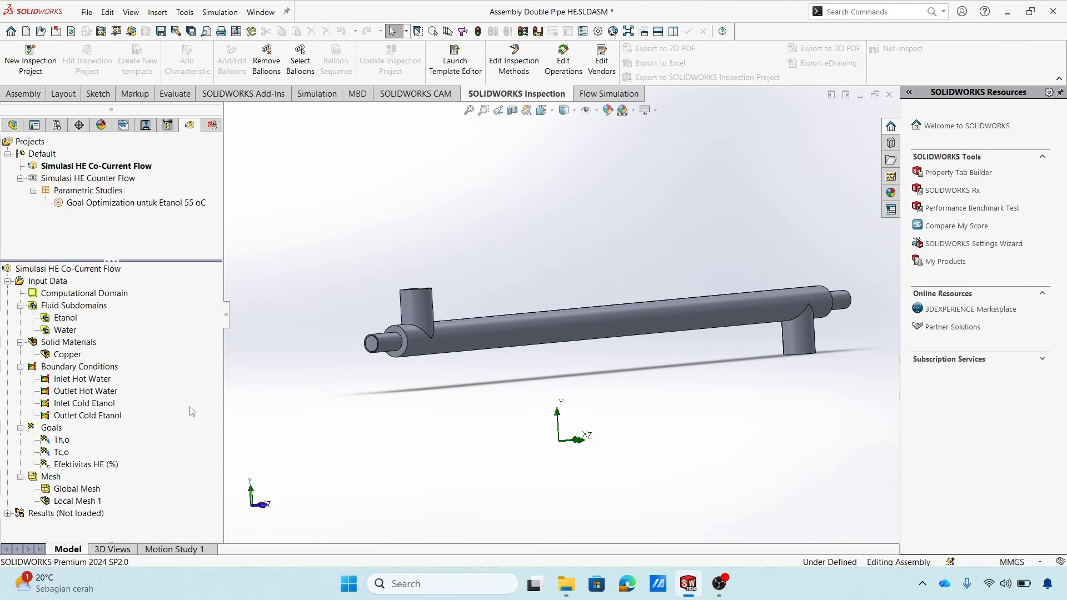
right_click(82, 515)
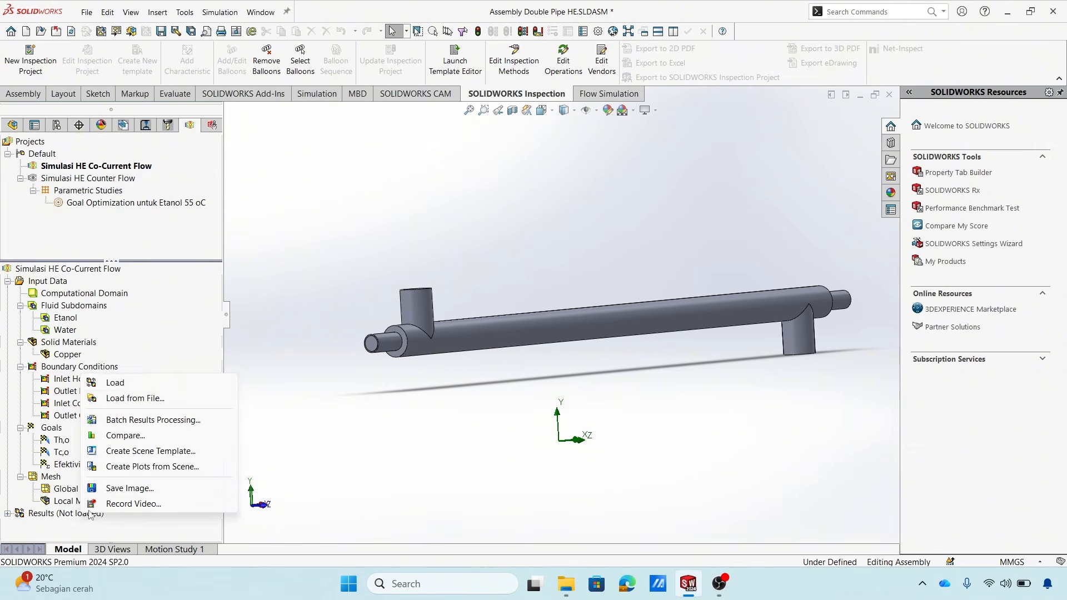
click(134, 383)
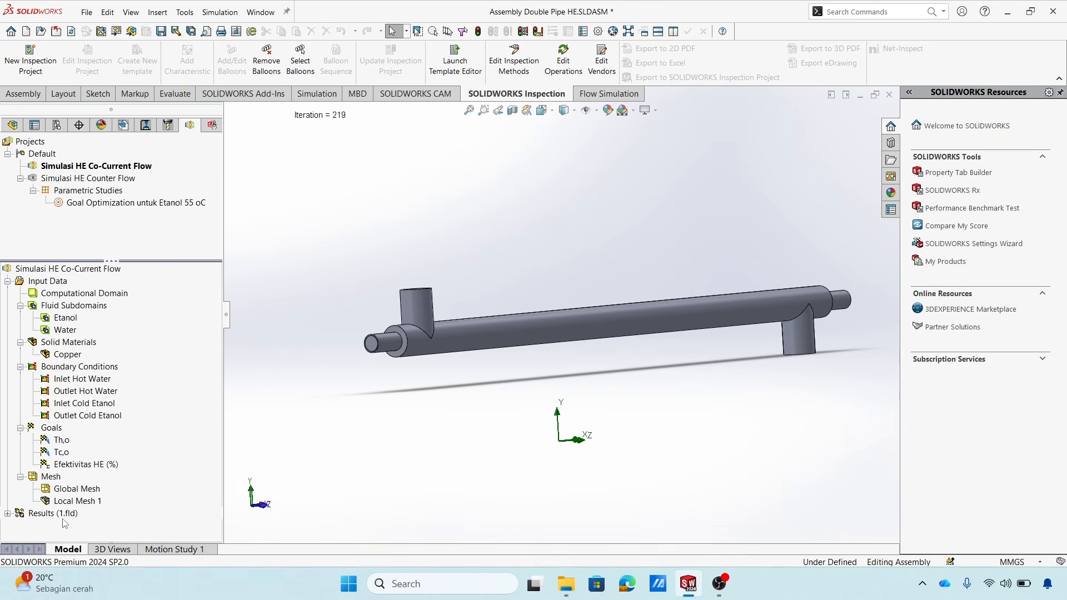
click(8, 514)
scroll(66, 303, up, 2)
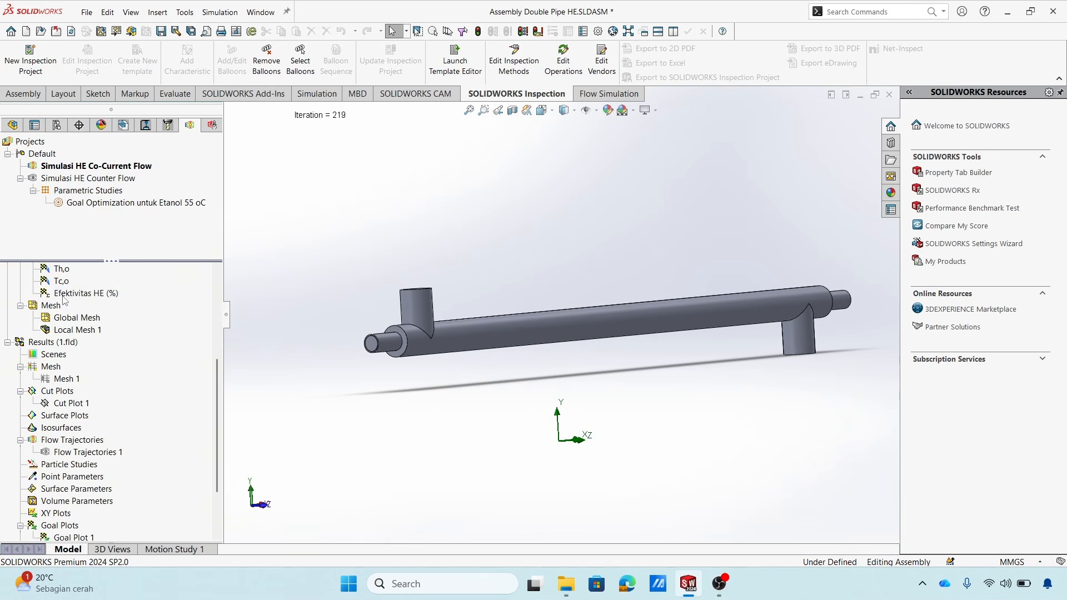
scroll(63, 325, down, 1)
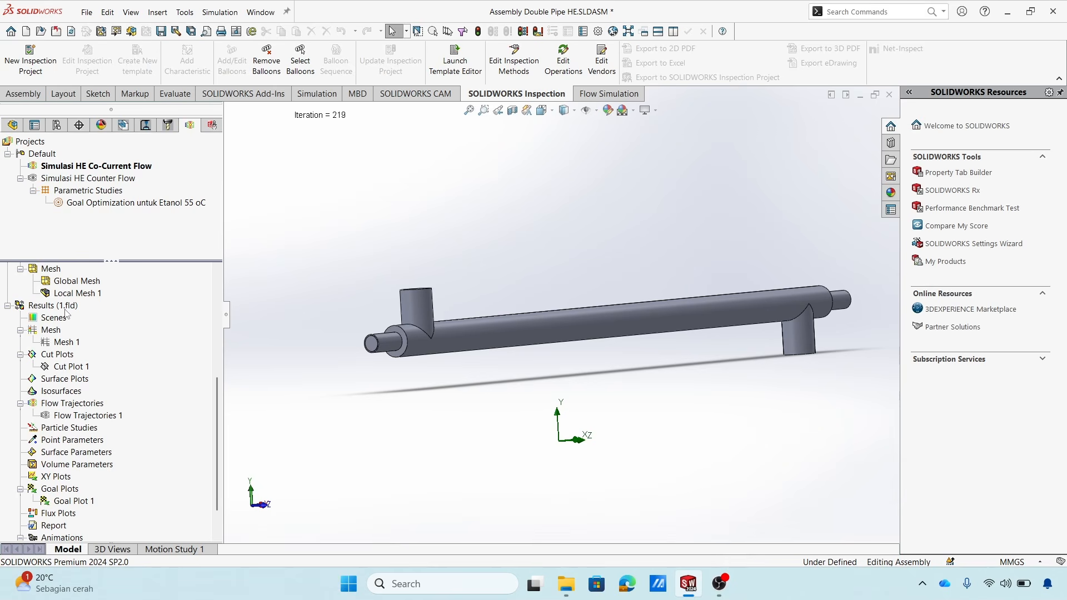
Show the Cut Plot 1 temperature contours of the co-current project and section the model along the Front Plane.
right_click(67, 368)
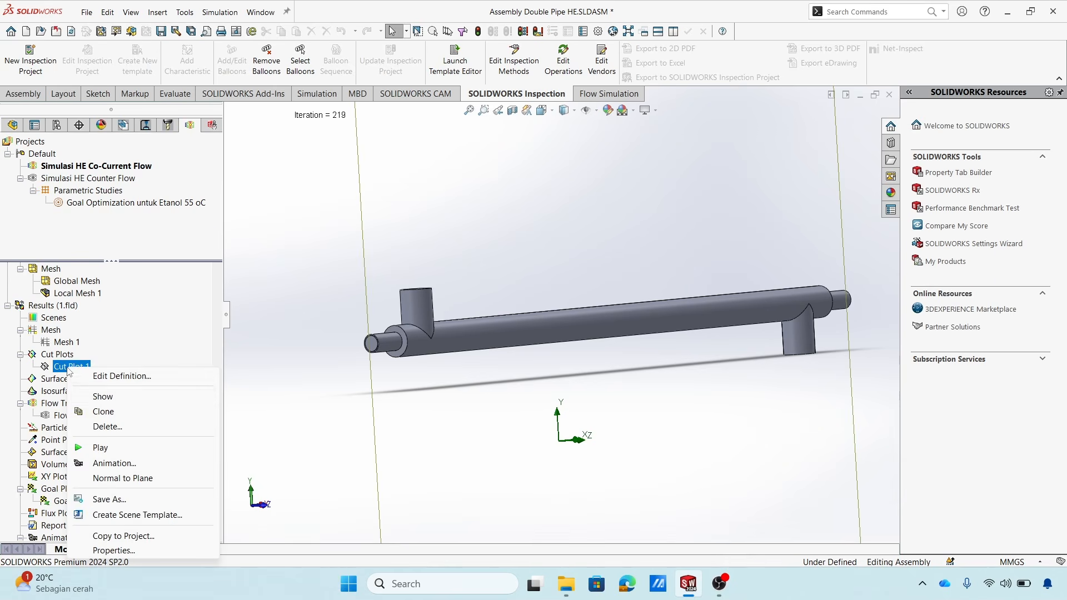
click(89, 397)
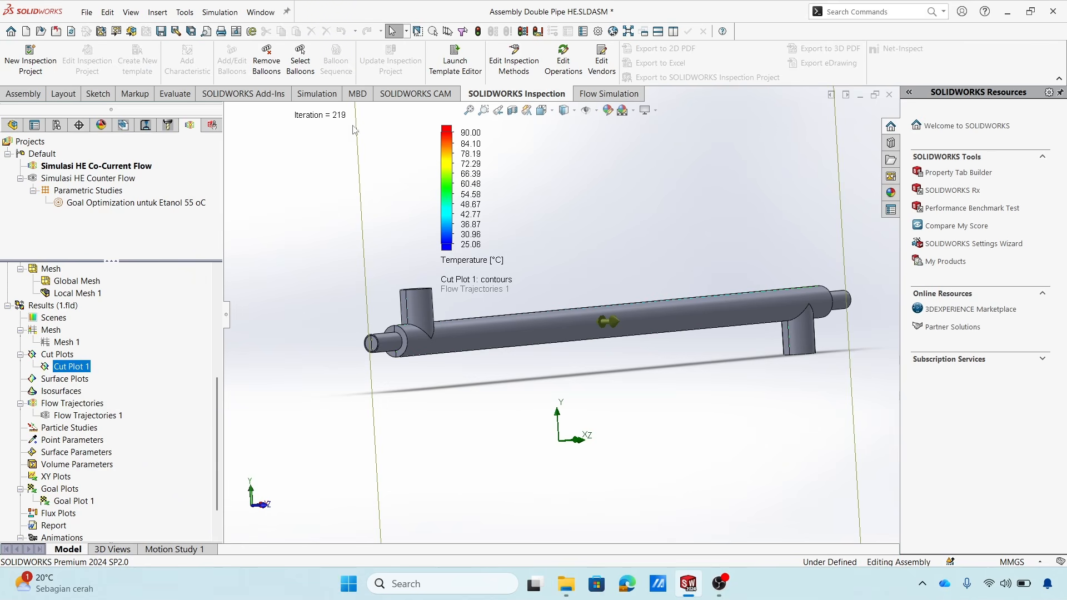
click(513, 111)
click(513, 111)
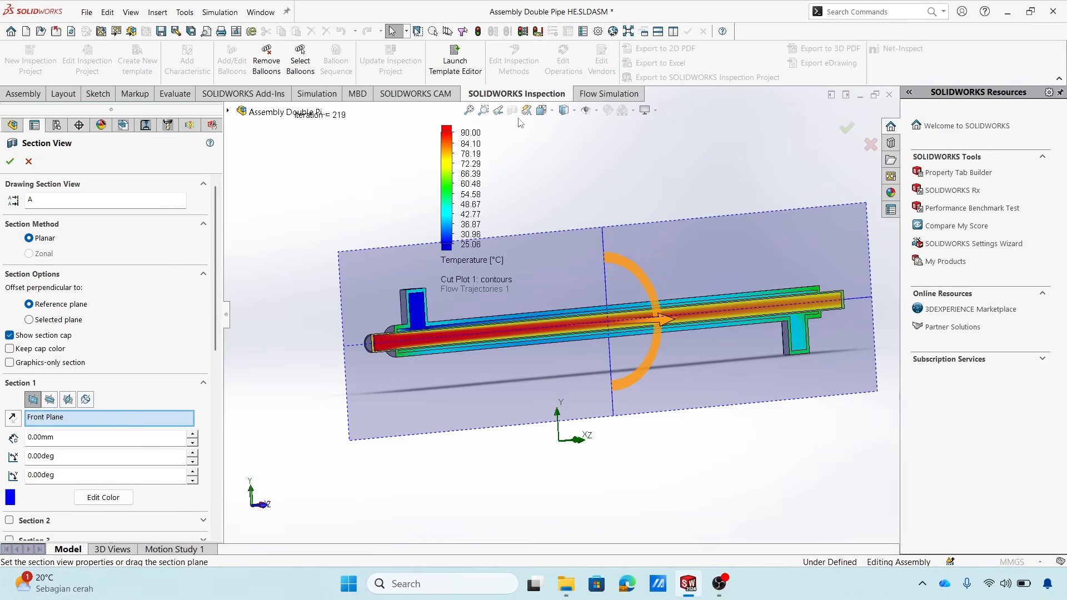
click(11, 160)
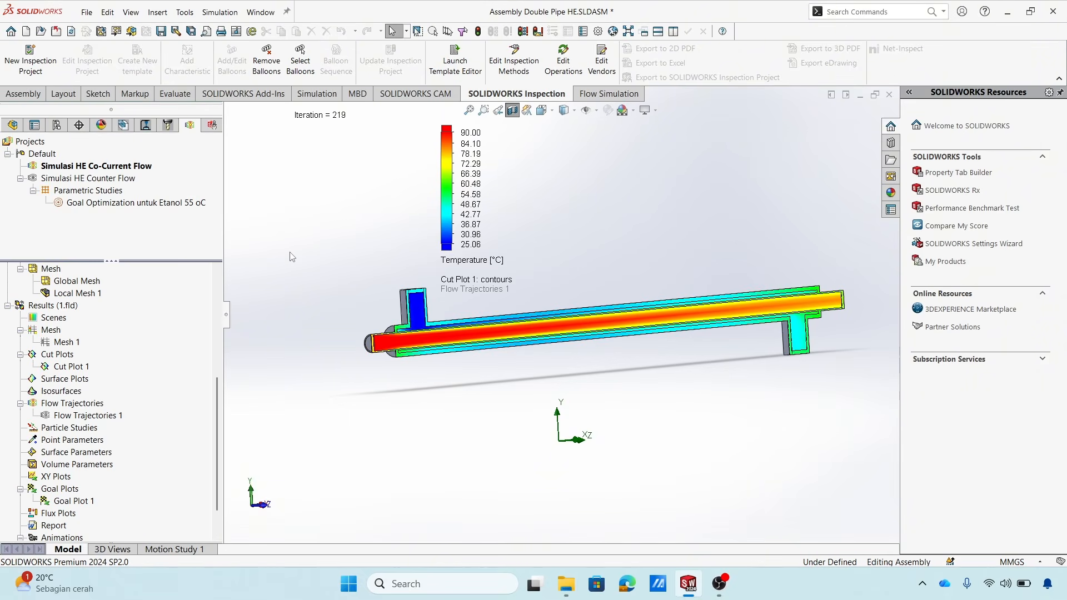
Activate the Simulasi HE Counter Flow project, look over its results, and close SOLIDWORKS.
double_click(98, 179)
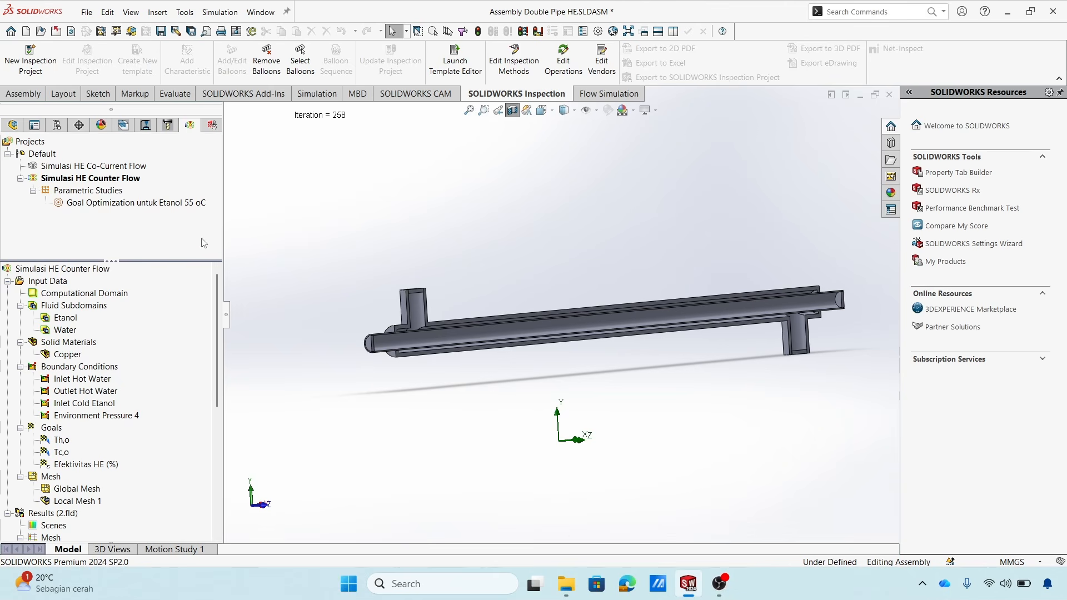
scroll(219, 295, down, 5)
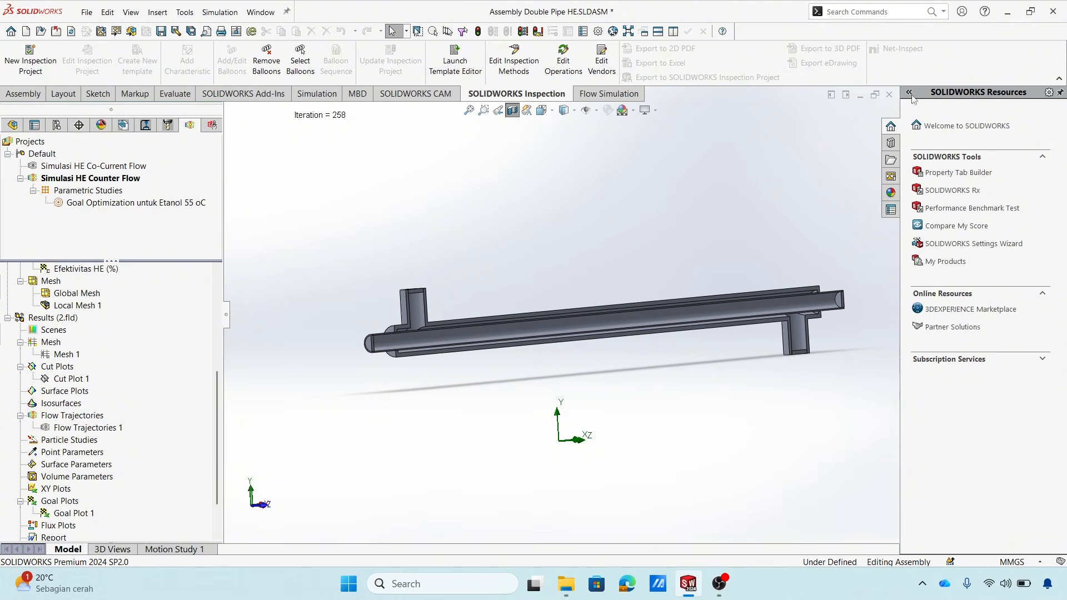
click(1052, 18)
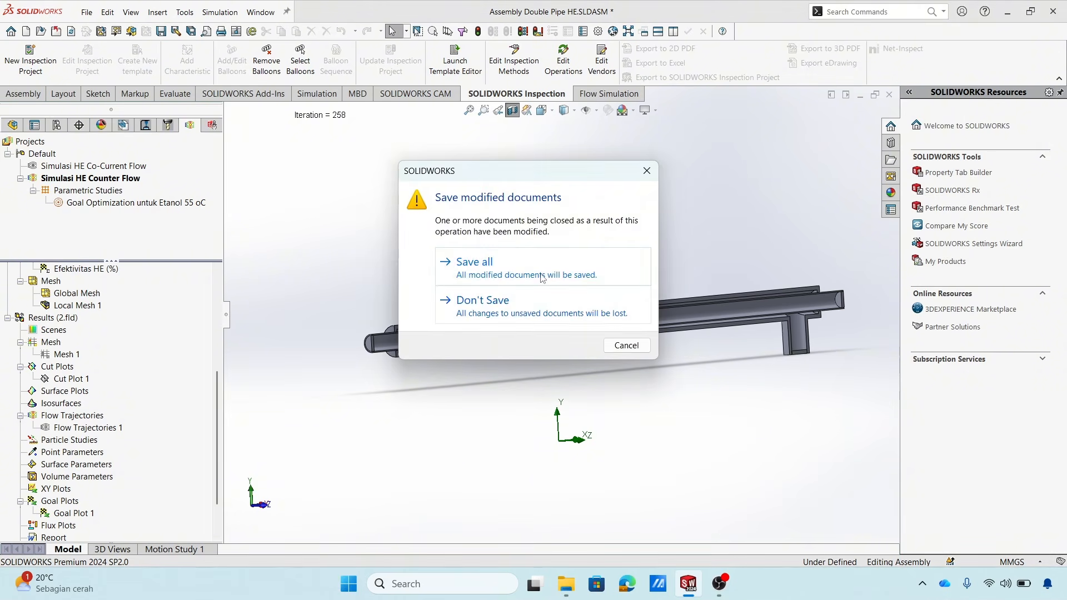
key(Escape)
Switch to File Explorer and locate the project folders 1 and 2 inside the Projek HE 2026 folder.
mouse_move(582, 584)
click(581, 511)
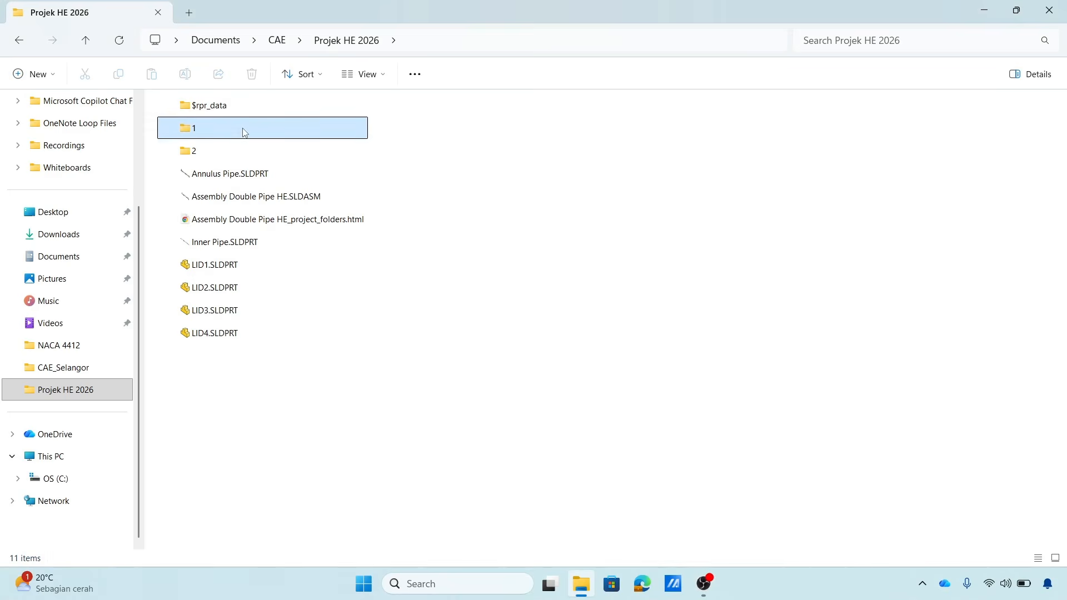
click(245, 151)
click(301, 134)
click(288, 161)
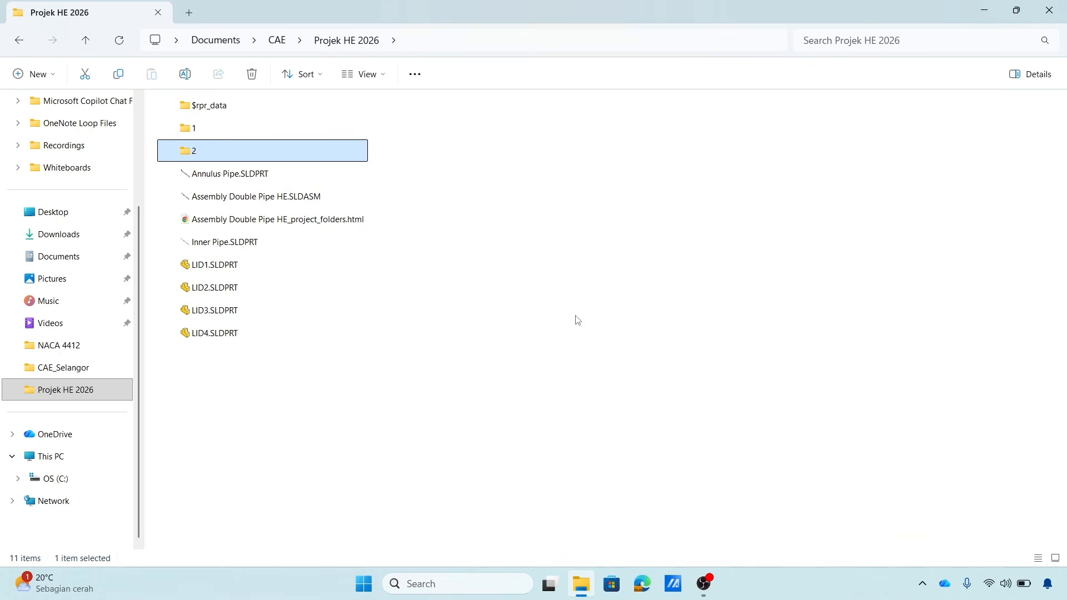
click(497, 445)
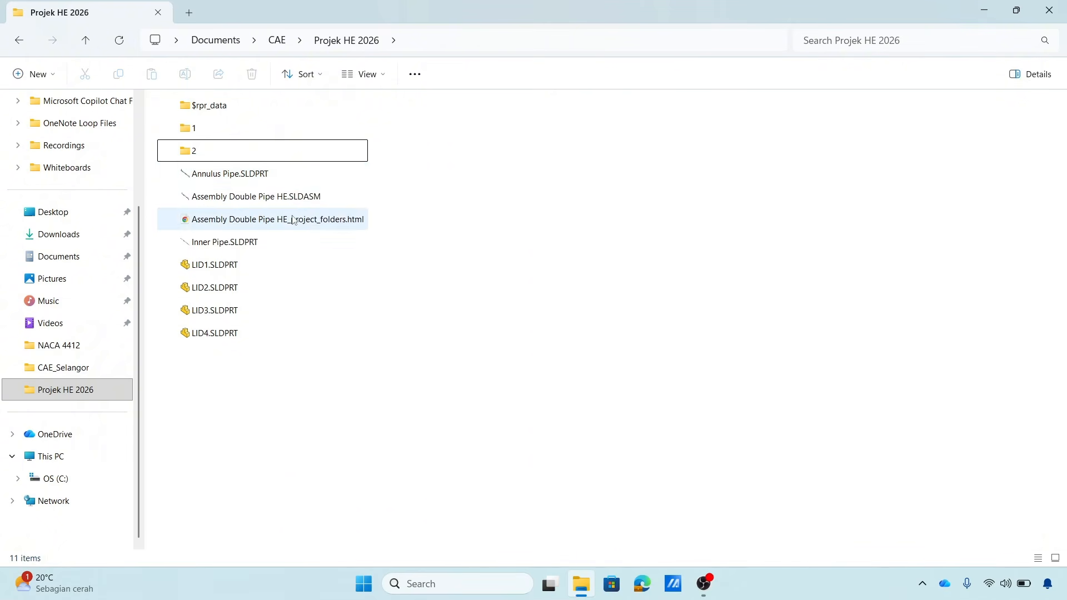
Open Assembly Double Pipe HE.SLDASM from the Projek HE 2026 folder and bring SOLIDWORKS to the front.
click(320, 203)
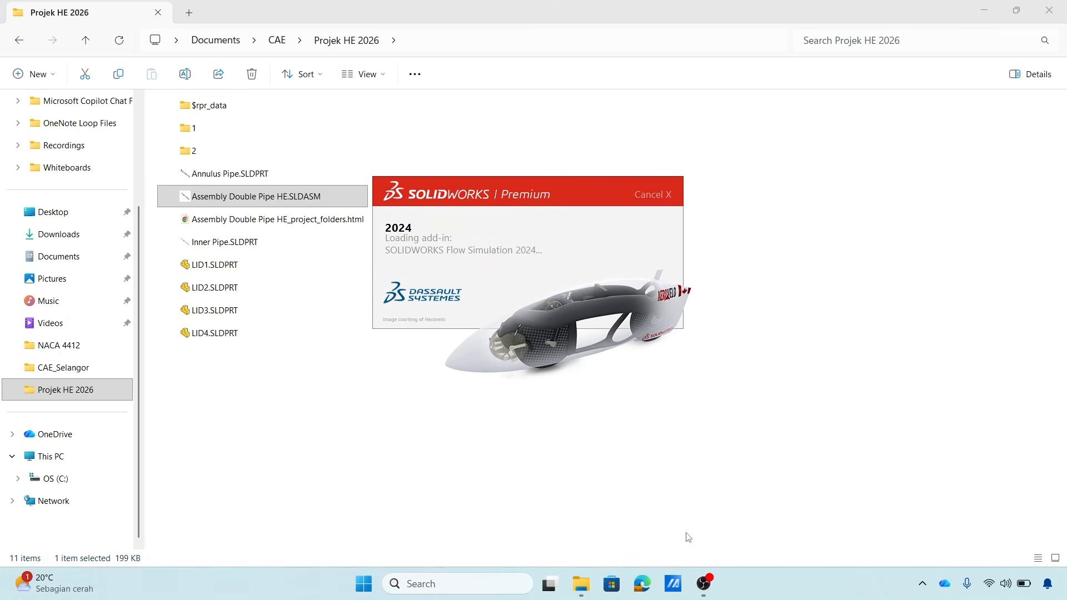
click(696, 587)
click(696, 587)
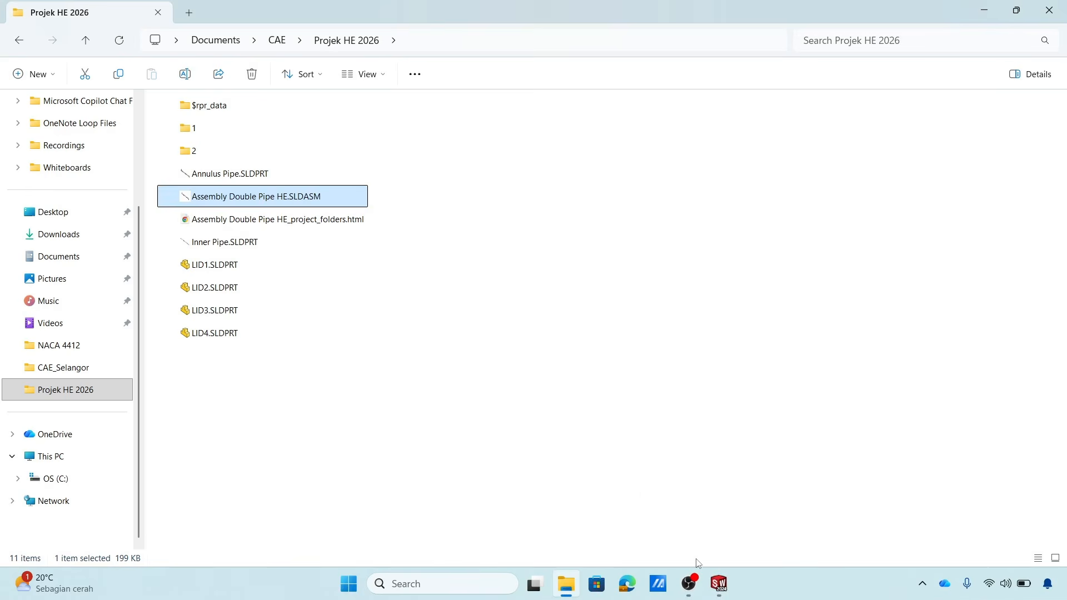
click(689, 585)
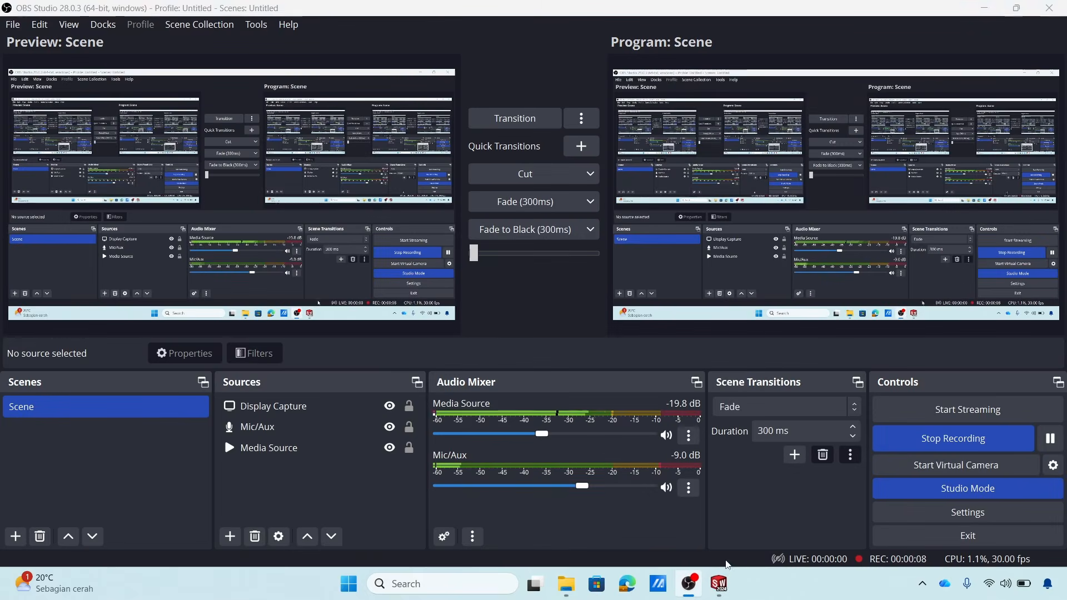
click(718, 585)
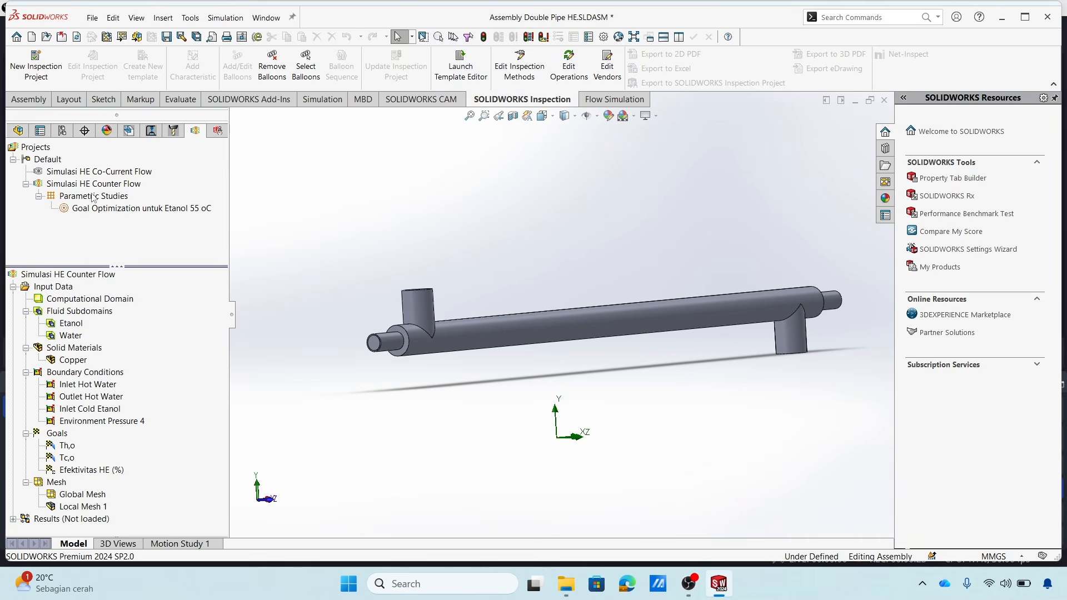
Load the results of the Simulasi HE Counter Flow project, and activate the Simulasi HE Co-Current Flow project with its results loaded.
right_click(58, 521)
click(111, 387)
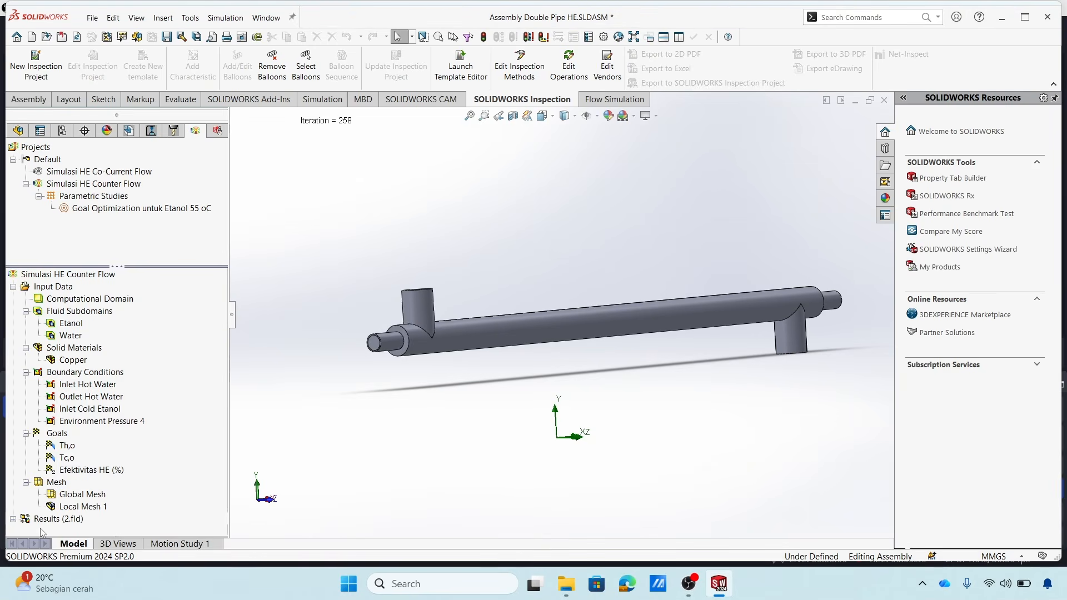
click(86, 172)
double_click(37, 173)
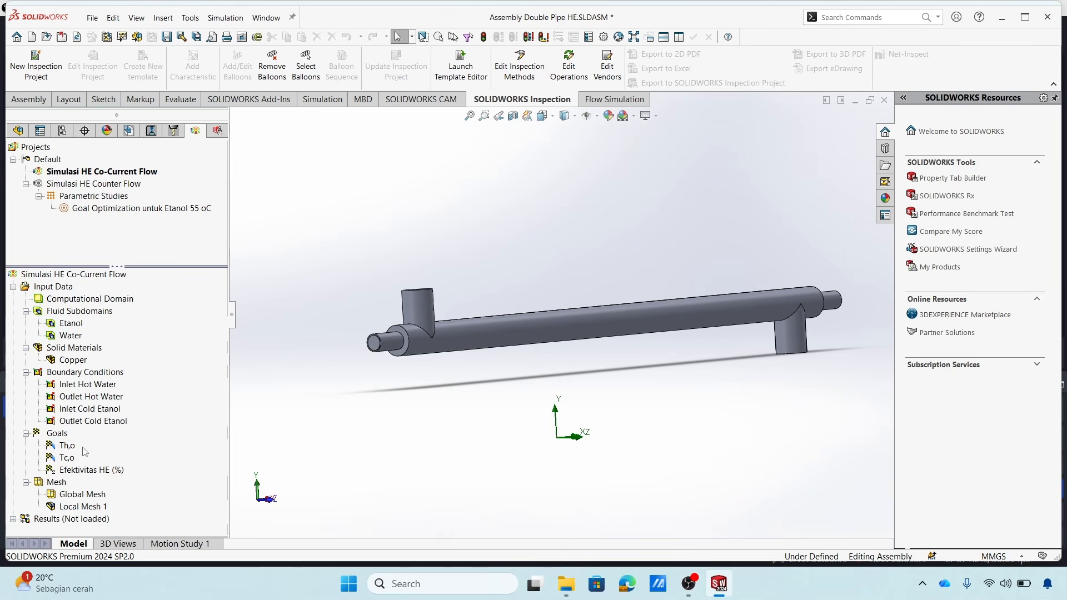
right_click(71, 518)
click(105, 384)
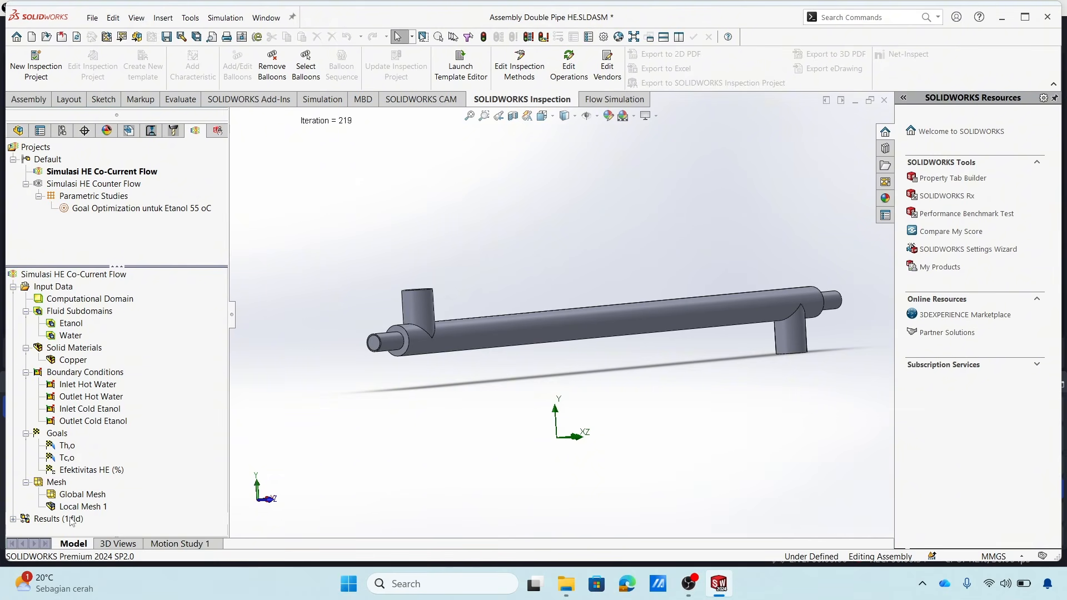
Unload the co-current results and reload them from the file 1.fld in folder 1 of Projek HE 2026.
right_click(71, 521)
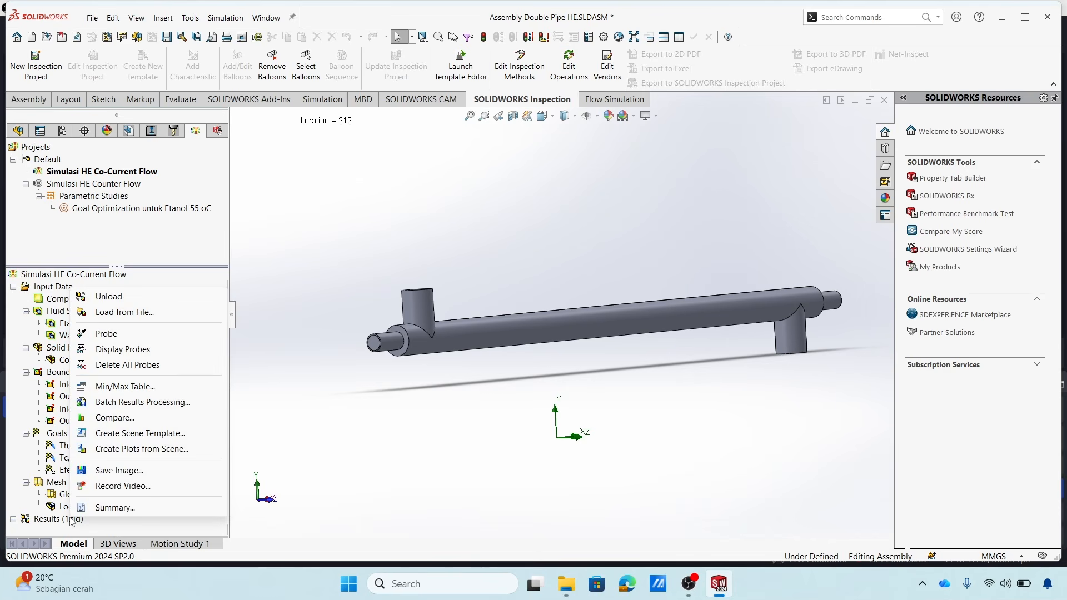
click(140, 299)
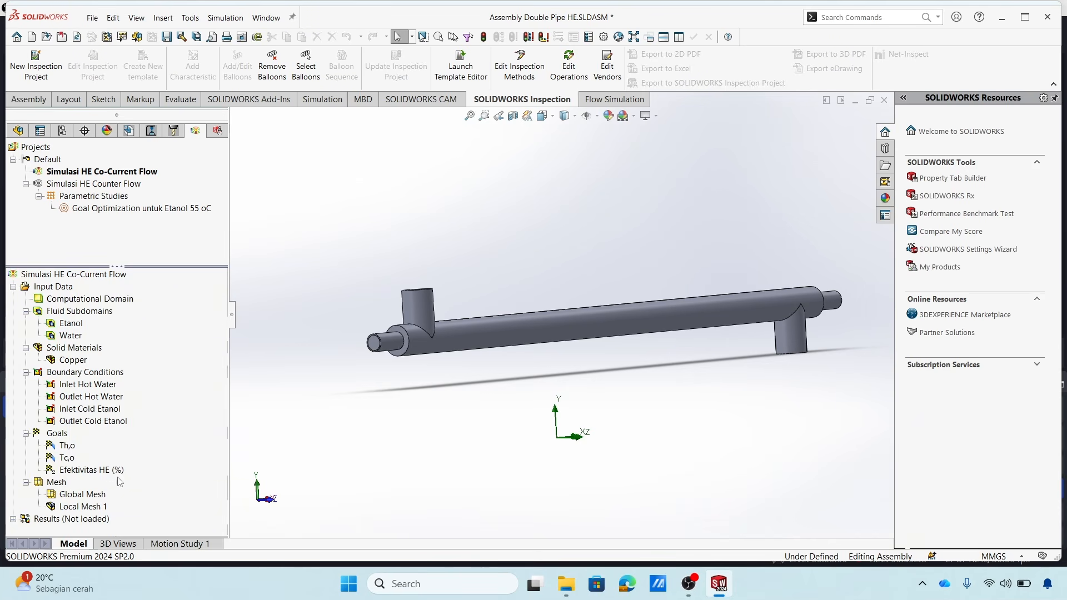
right_click(90, 523)
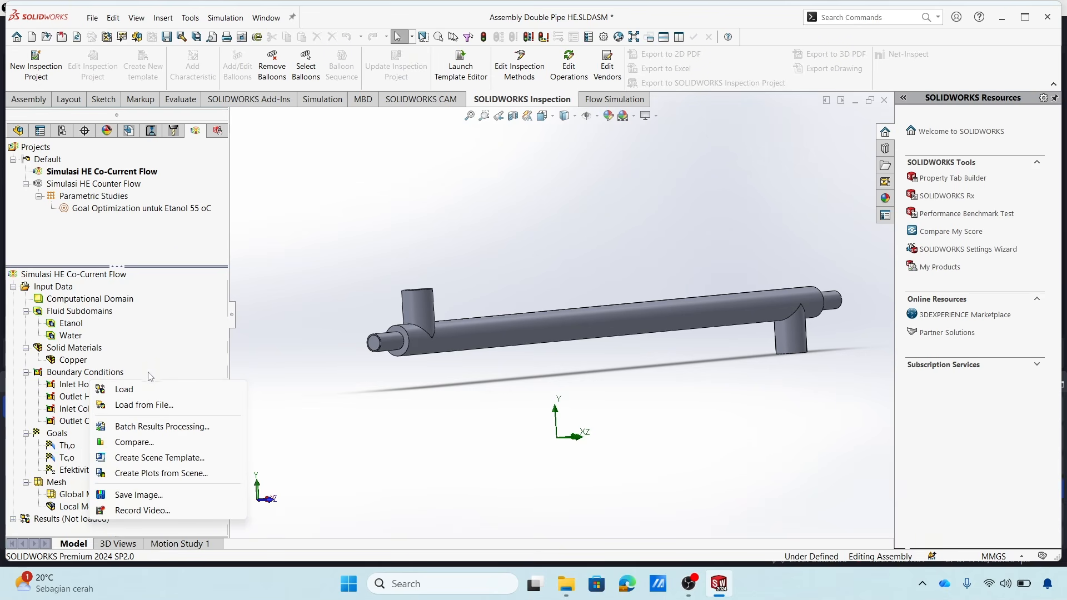
click(149, 405)
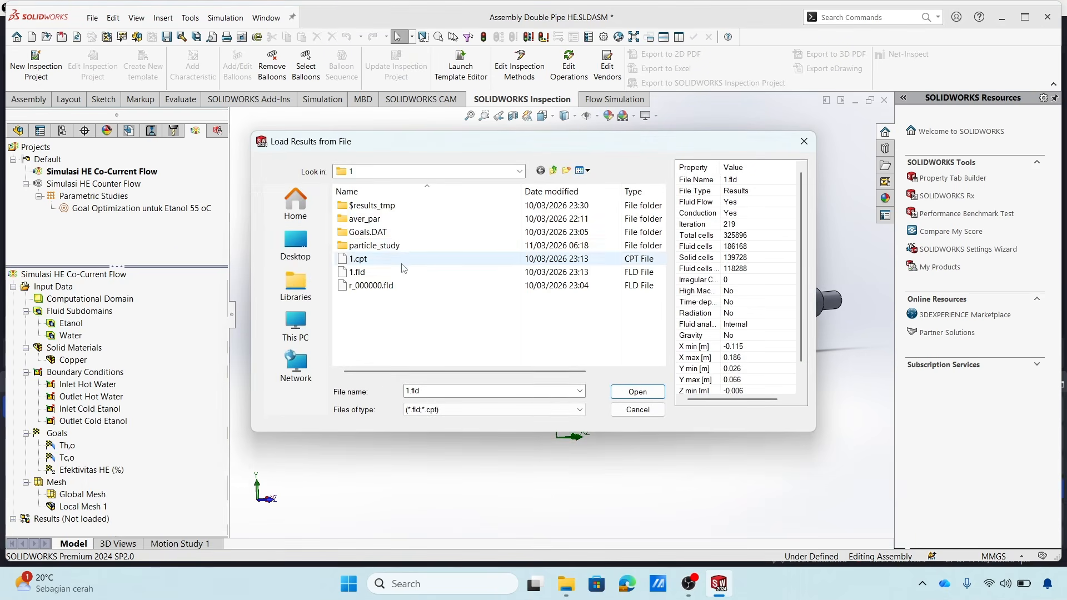
click(518, 172)
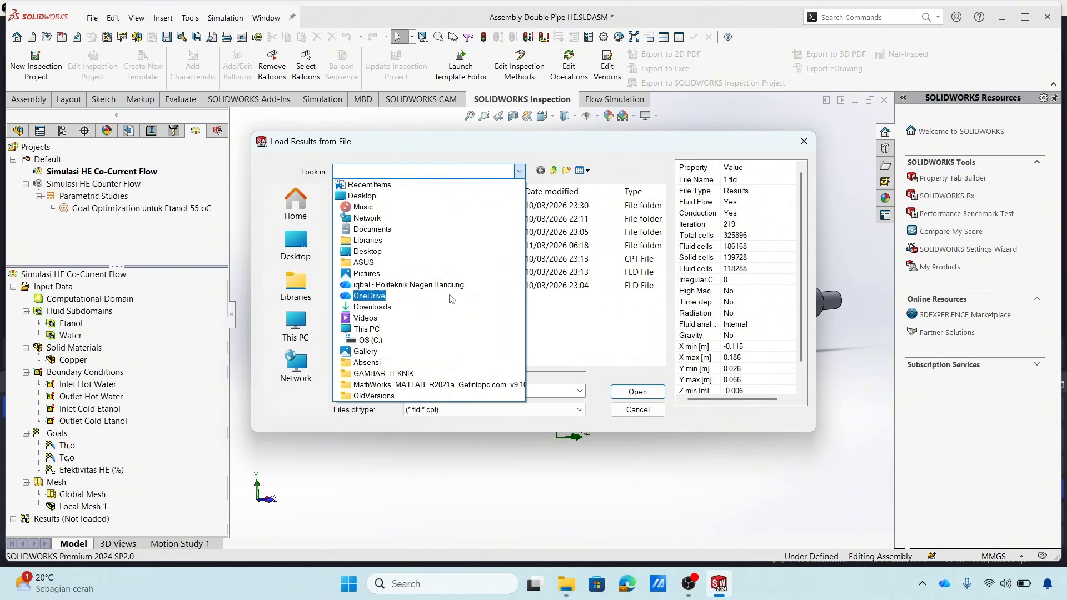
click(544, 170)
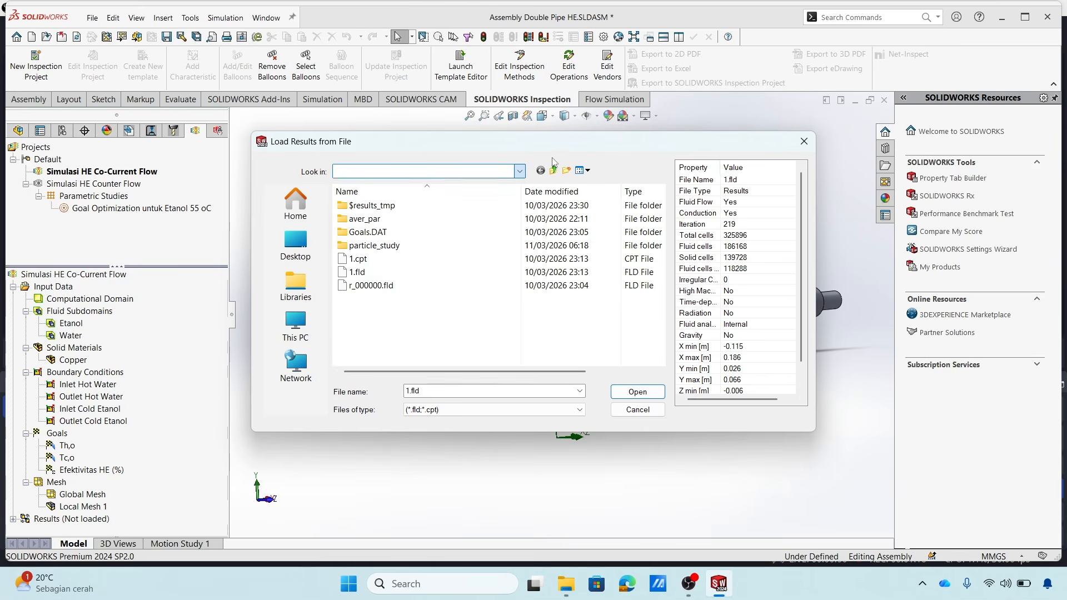
click(553, 171)
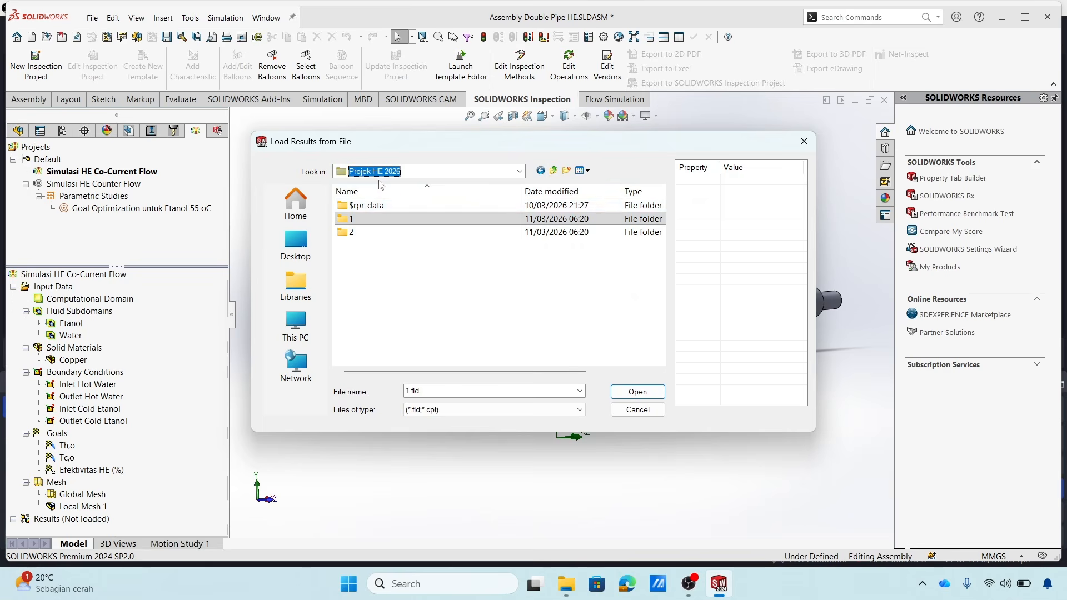
click(368, 245)
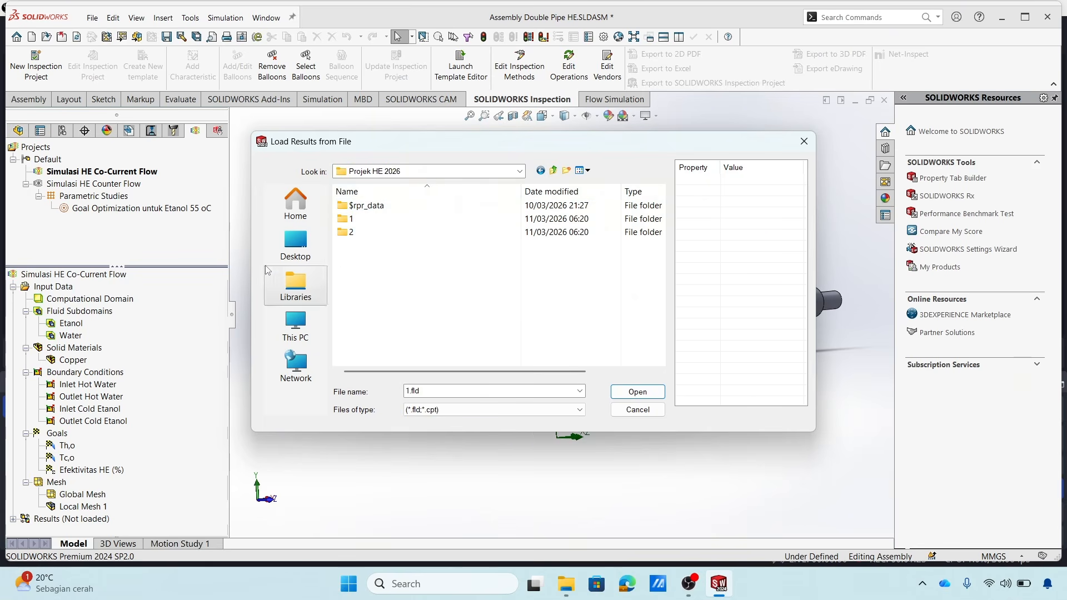
double_click(368, 220)
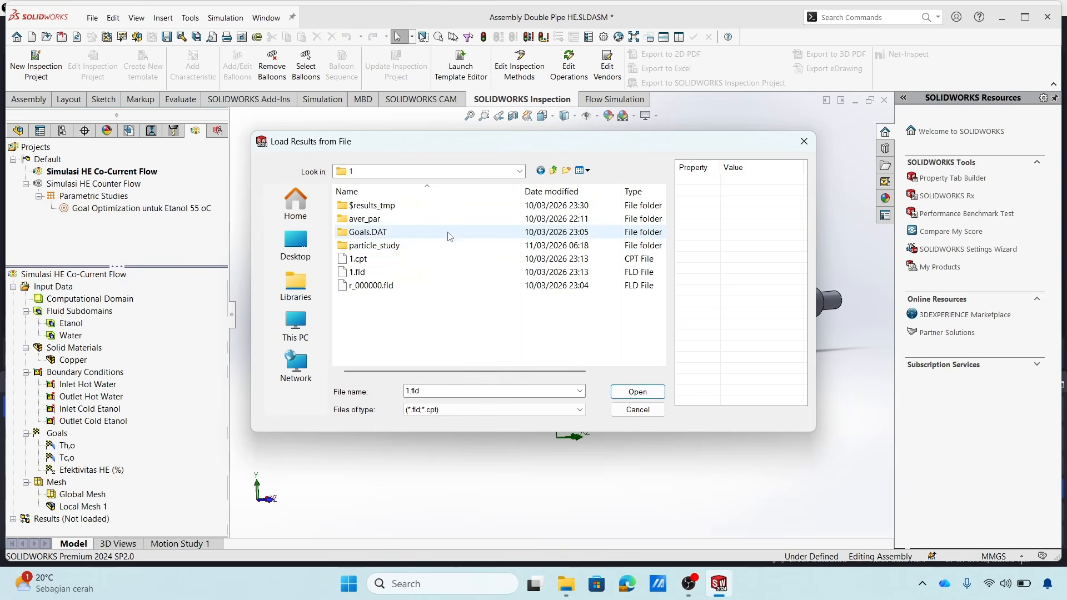
click(367, 273)
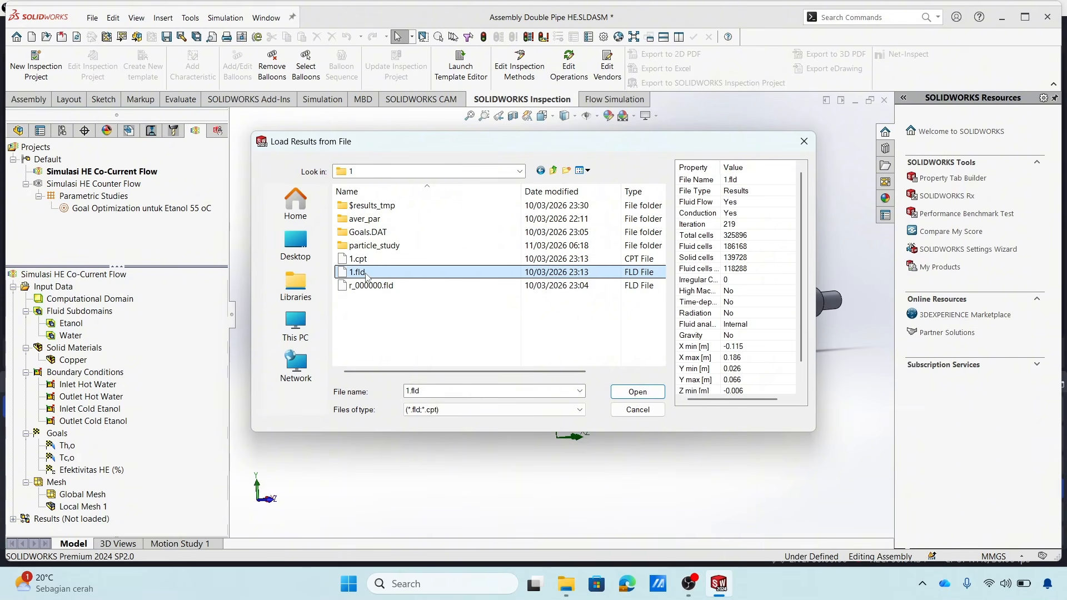
click(637, 393)
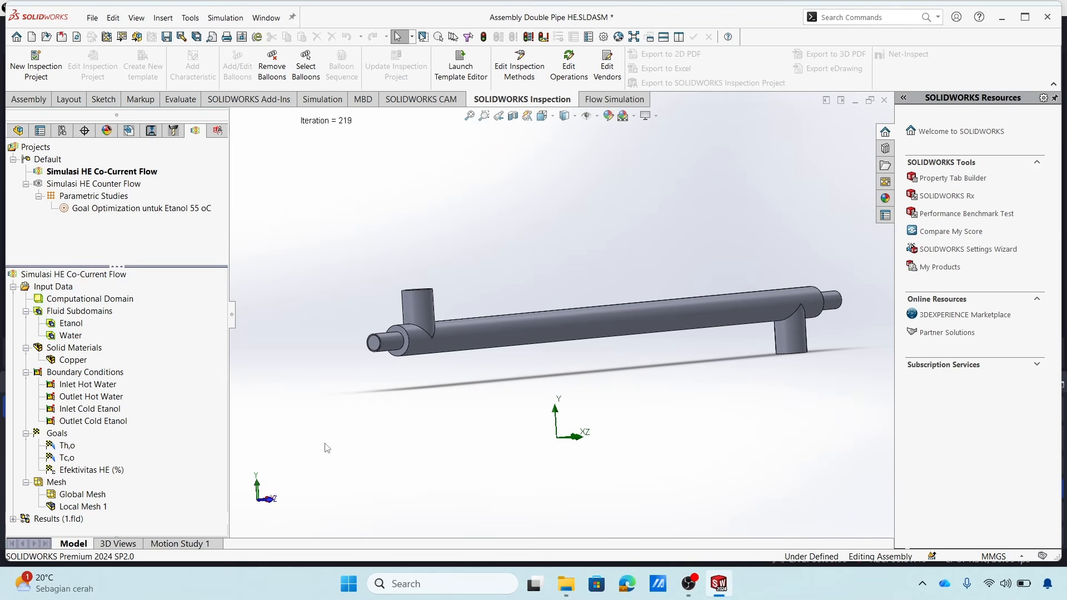
scroll(358, 422, up, 1)
scroll(465, 404, up, 1)
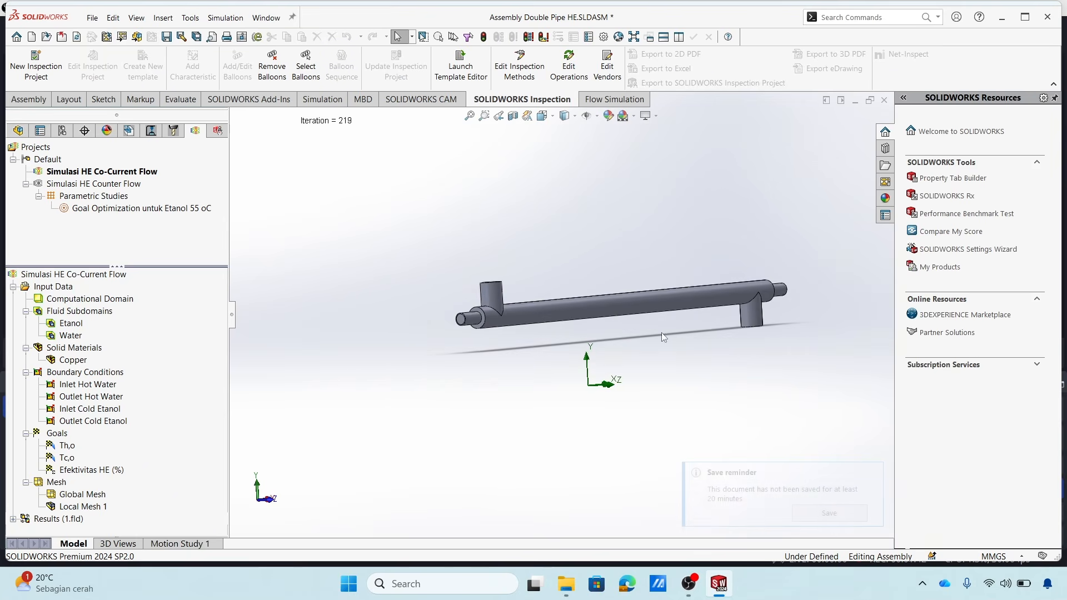